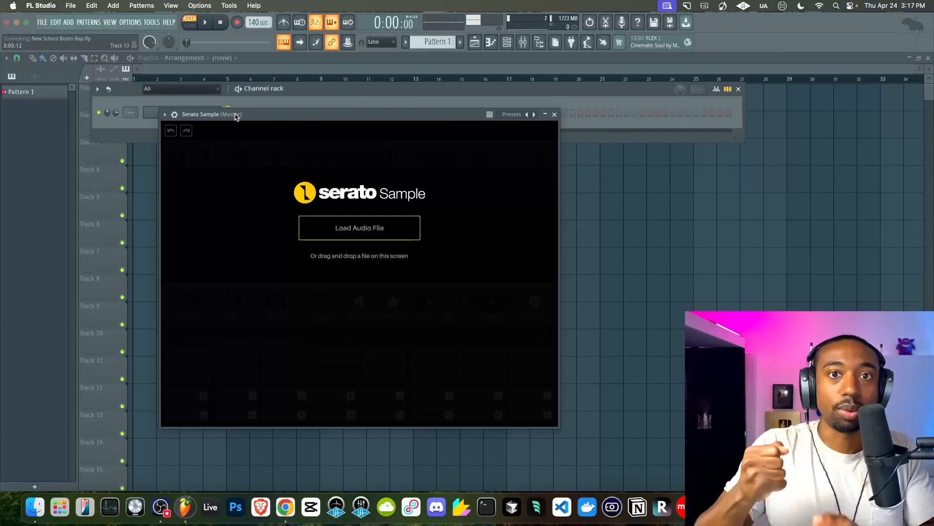
Step: Show the file browser, collapse the Johnny Juliano folder and open the Samples folder within Friends Sounds
{"action": "left_click_drag", "start_coordinate": [235, 114], "coordinate": [235, 128]}
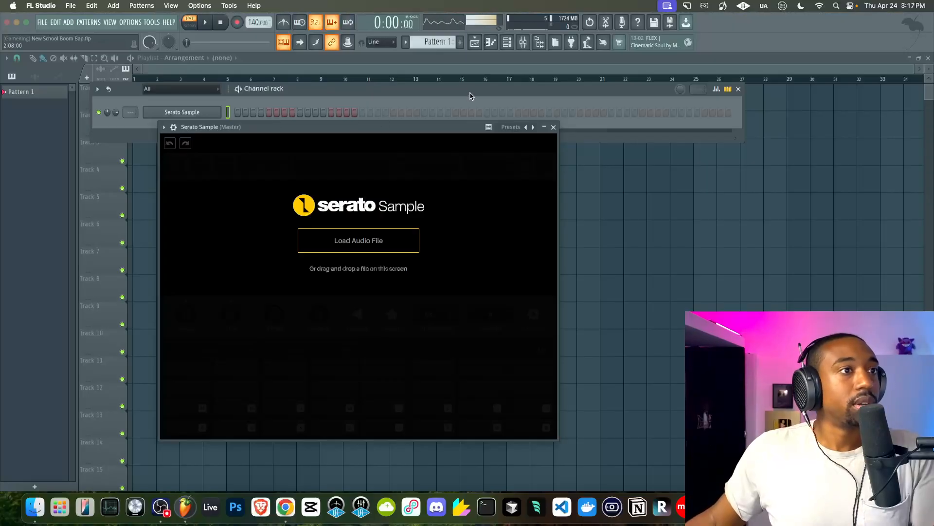
{"action": "left_click", "coordinate": [539, 42]}
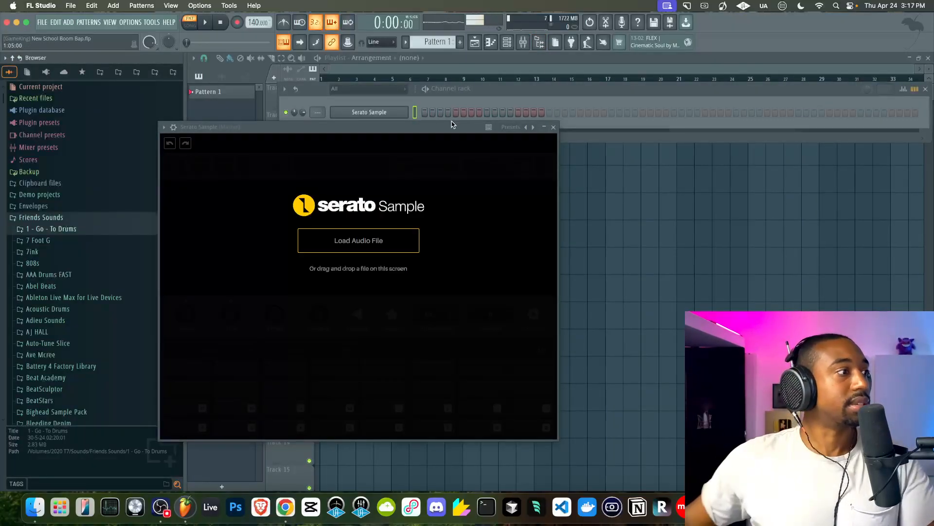
{"action": "scroll", "coordinate": [75, 254], "scroll_direction": "down", "scroll_amount": 15}
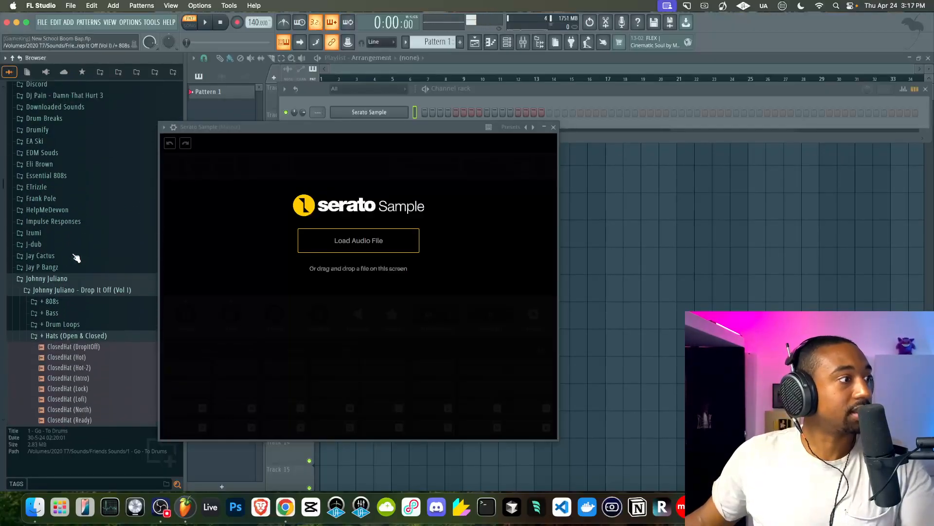
{"action": "left_click", "coordinate": [55, 295]}
{"action": "scroll", "coordinate": [62, 261], "scroll_direction": "down", "scroll_amount": 10}
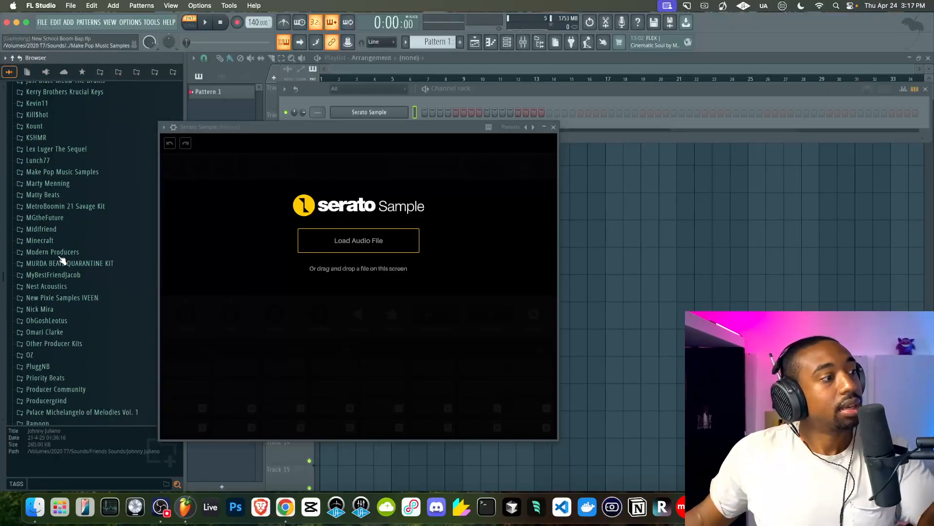
{"action": "scroll", "coordinate": [62, 261], "scroll_direction": "down", "scroll_amount": 3}
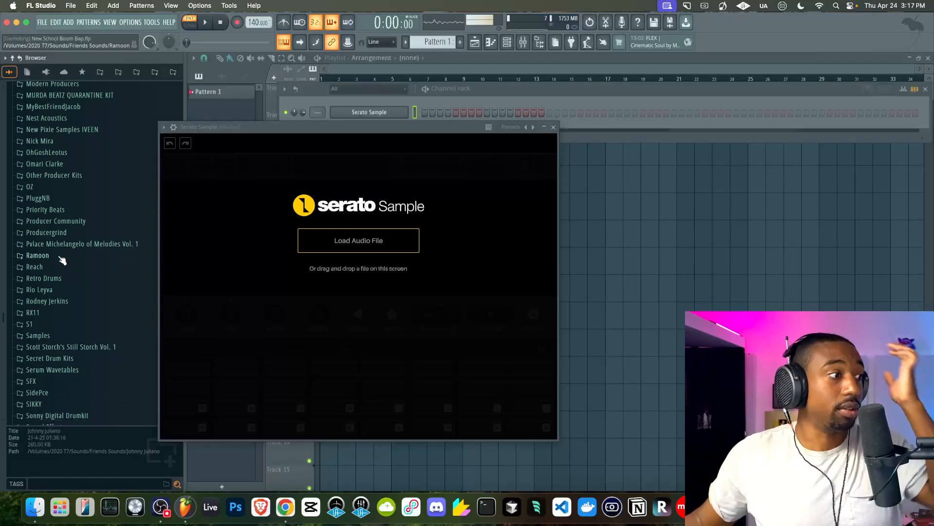
{"action": "left_click", "coordinate": [38, 334]}
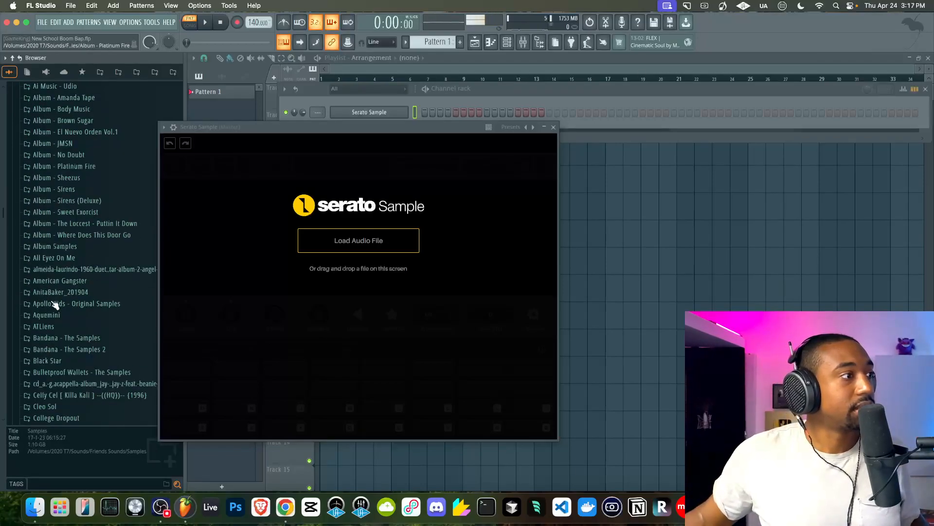
Step: Look through the album folders and open Enter The Wu-Tang 36 Chambers - The Samples
{"action": "scroll", "coordinate": [51, 292], "scroll_direction": "down", "scroll_amount": 3}
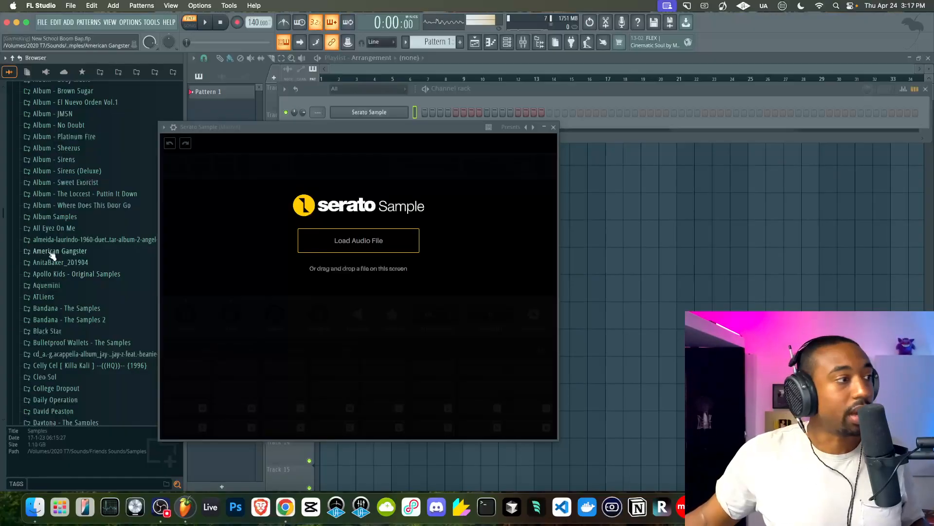
{"action": "scroll", "coordinate": [63, 244], "scroll_direction": "down", "scroll_amount": 5}
{"action": "scroll", "coordinate": [69, 246], "scroll_direction": "down", "scroll_amount": 2}
{"action": "scroll", "coordinate": [69, 263], "scroll_direction": "up", "scroll_amount": 8}
{"action": "scroll", "coordinate": [68, 265], "scroll_direction": "up", "scroll_amount": 4}
{"action": "scroll", "coordinate": [69, 266], "scroll_direction": "down", "scroll_amount": 15}
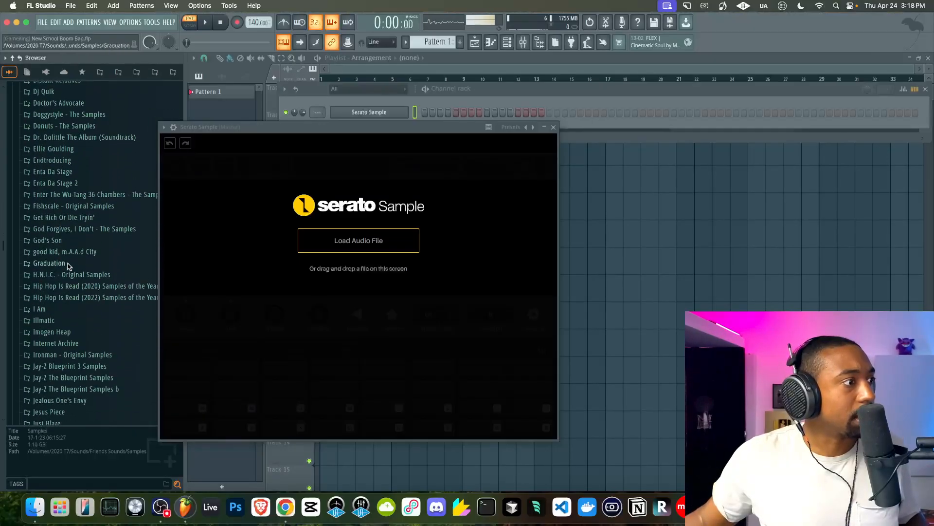
{"action": "left_click", "coordinate": [82, 195]}
Step: Preview Thelonious Monk's Black And Tan Fantasy and Labi Siffre's I Got The, and collapse the Wu-Tang samples folder
{"action": "left_click", "coordinate": [80, 194]}
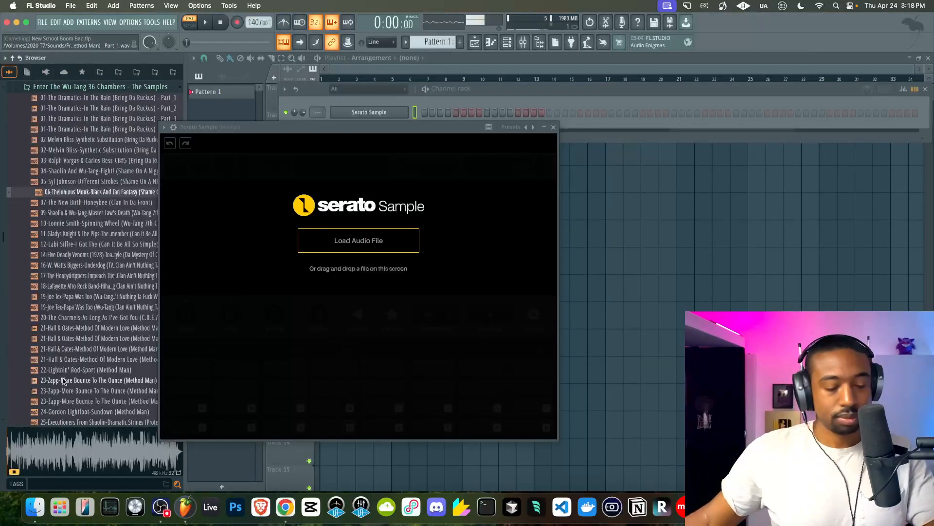
{"action": "left_click", "coordinate": [54, 446]}
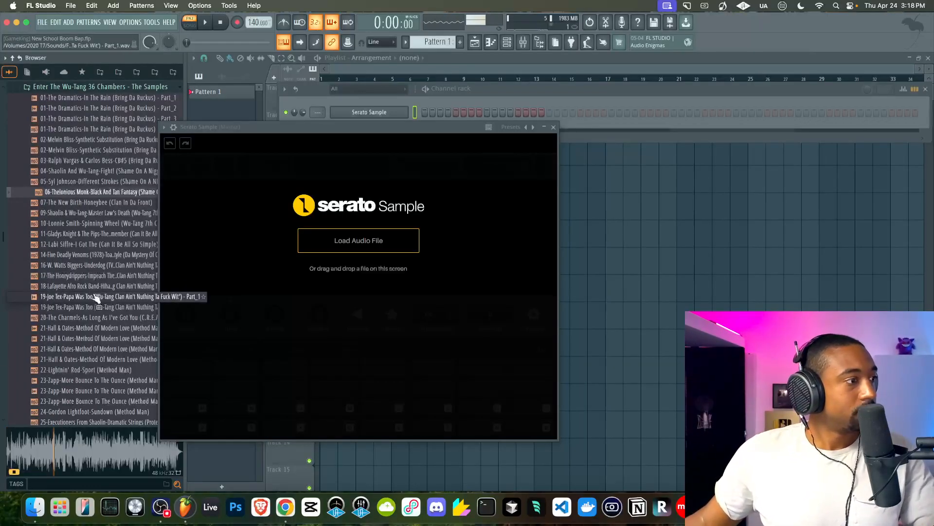
{"action": "left_click", "coordinate": [73, 244]}
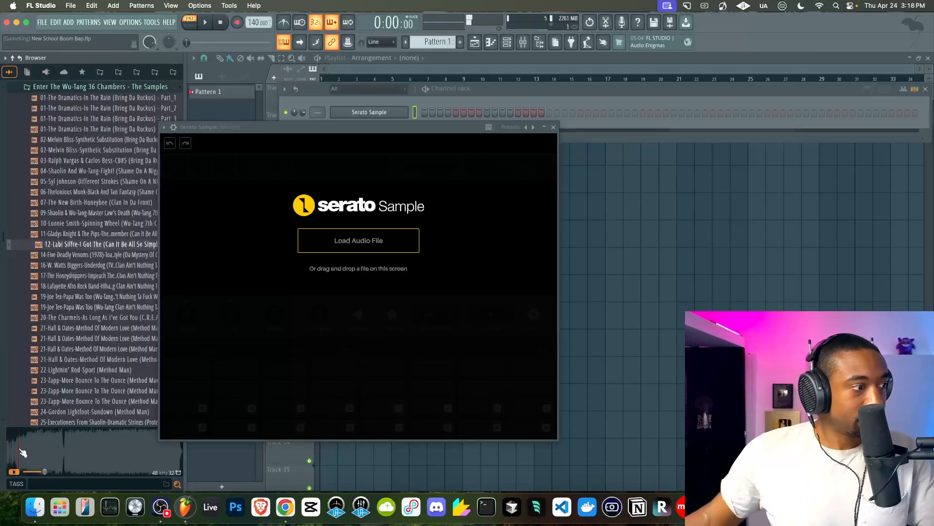
{"action": "scroll", "coordinate": [64, 319], "scroll_direction": "up", "scroll_amount": 5}
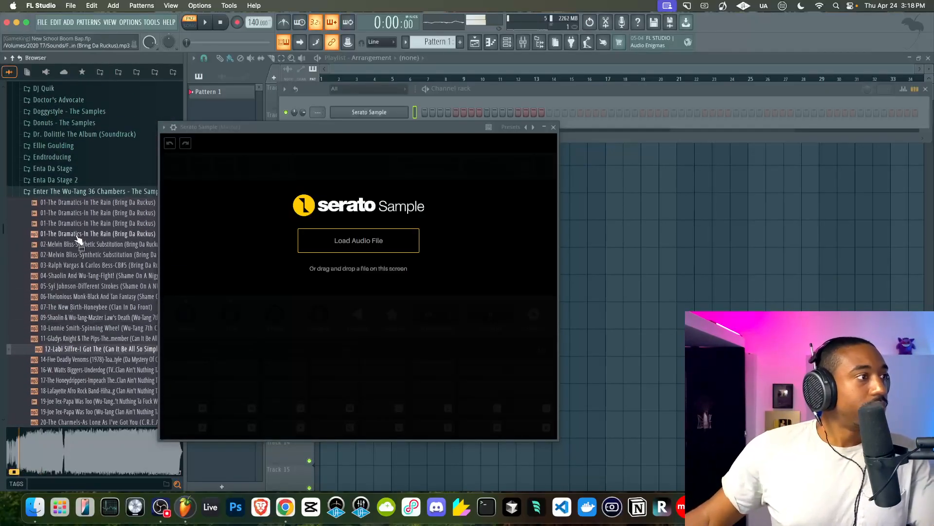
{"action": "left_click", "coordinate": [72, 191]}
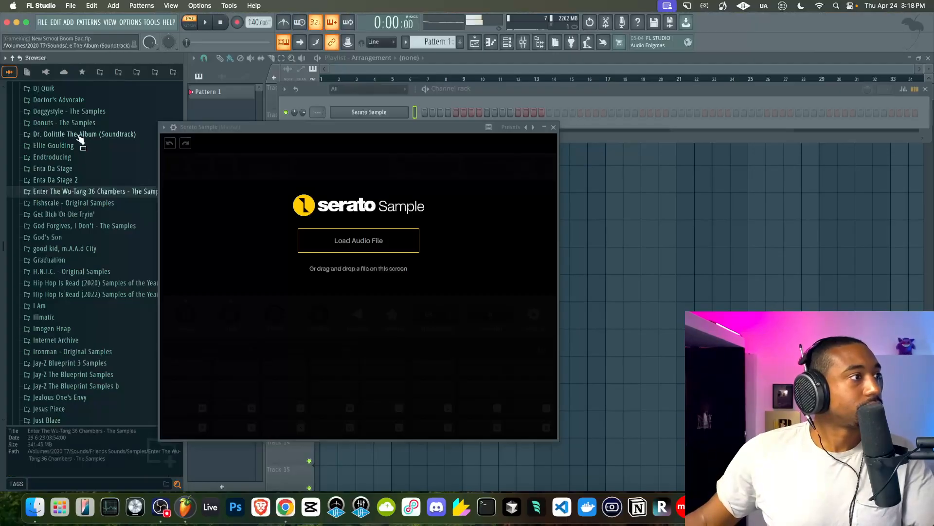
Step: Open Donuts - The Samples and preview James Brown's My Thang, Raymond Scott's Bendix track and Lou Rawls's Season Of The Witch
{"action": "left_click", "coordinate": [73, 122]}
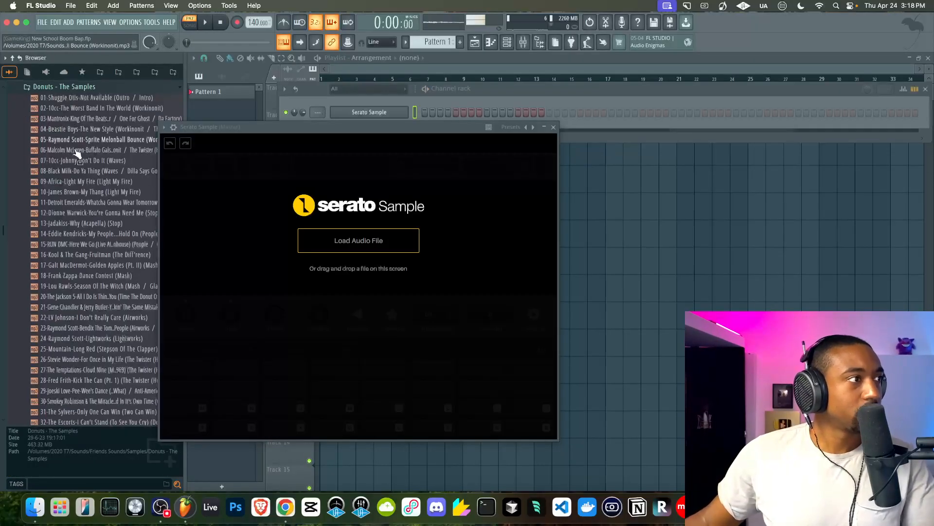
{"action": "left_click", "coordinate": [70, 191]}
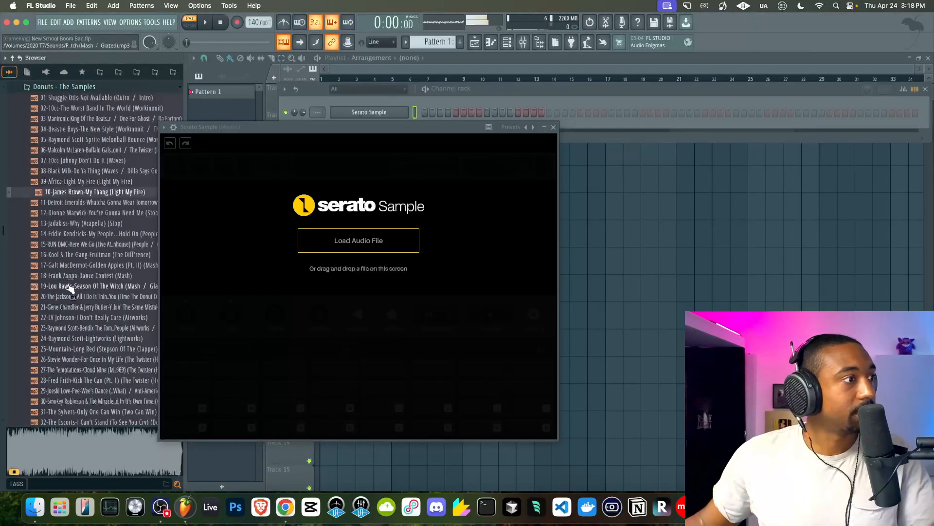
{"action": "left_click", "coordinate": [62, 328]}
{"action": "key", "text": "space"}
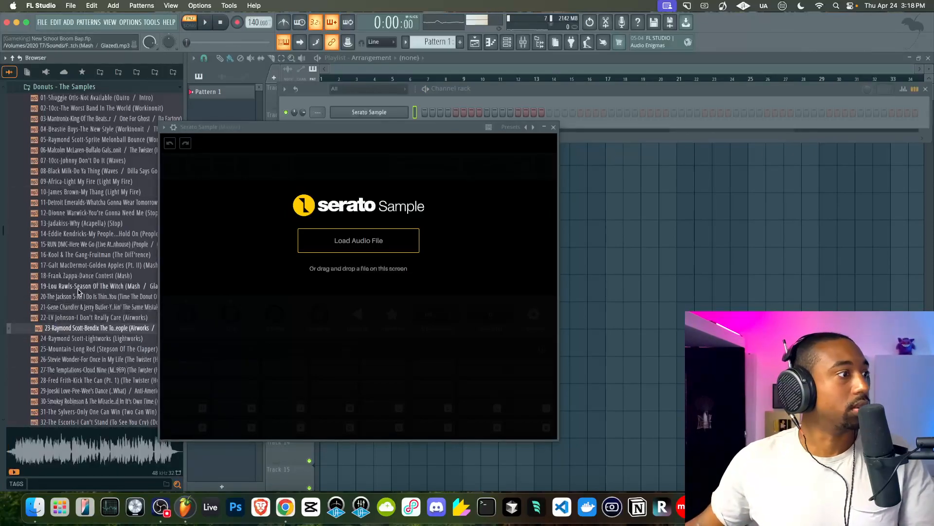
{"action": "left_click", "coordinate": [78, 287]}
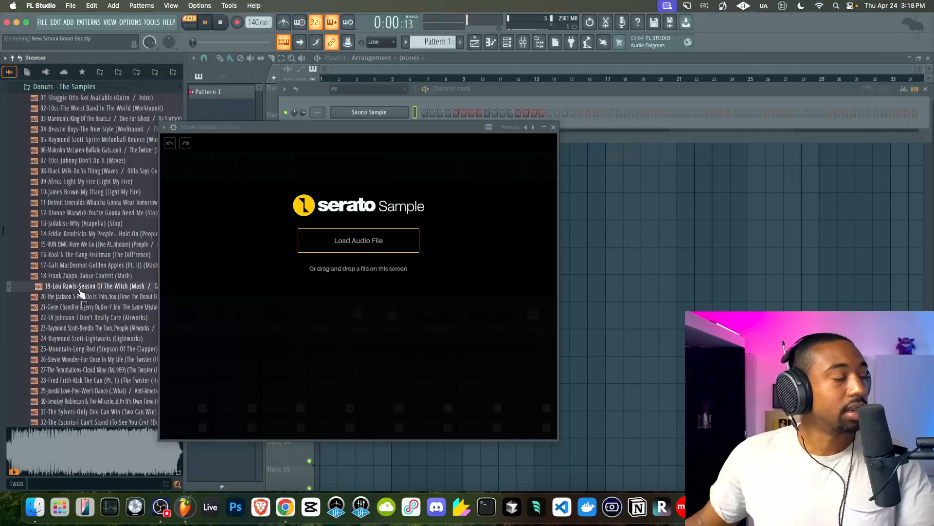
Step: Preview Joeski Love's Pee-Wee's Dance and neighbouring Donuts tracks, listening from several points early in the waveform
{"action": "left_click", "coordinate": [83, 350]}
{"action": "left_click", "coordinate": [86, 359]}
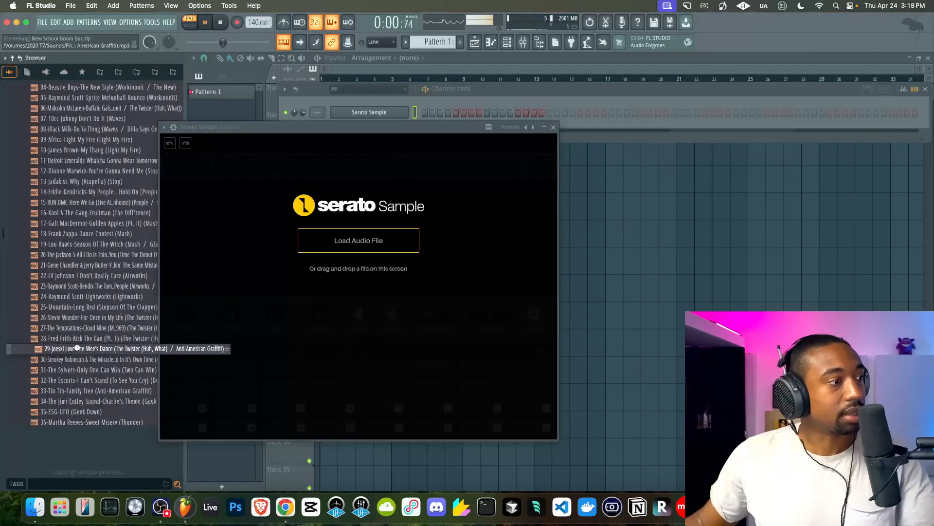
{"action": "left_click", "coordinate": [87, 359]}
{"action": "left_click", "coordinate": [15, 450]}
{"action": "left_click", "coordinate": [17, 450]}
{"action": "left_click", "coordinate": [33, 448]}
Step: Preview The Isley Brothers' Don't Say Goodnight and collapse the Donuts - The Samples folder
{"action": "scroll", "coordinate": [97, 351], "scroll_direction": "down", "scroll_amount": 10}
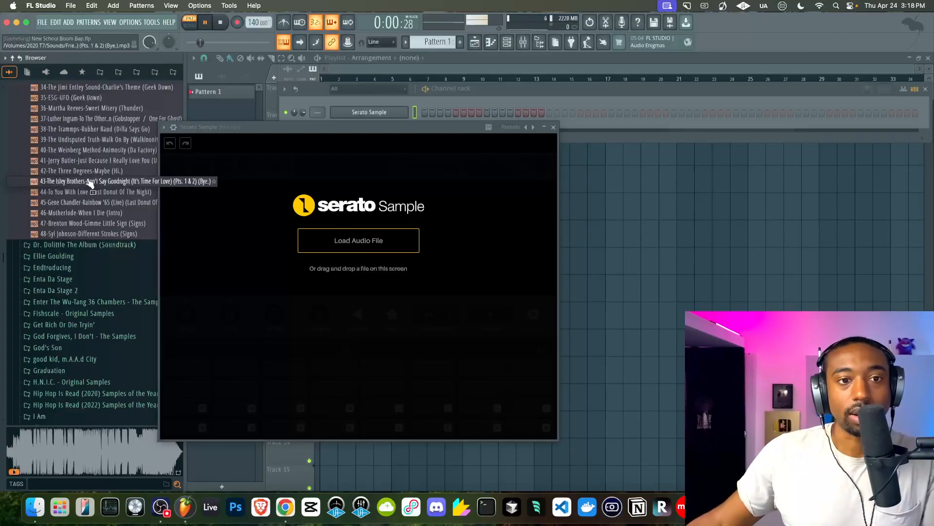
{"action": "left_click", "coordinate": [90, 181]}
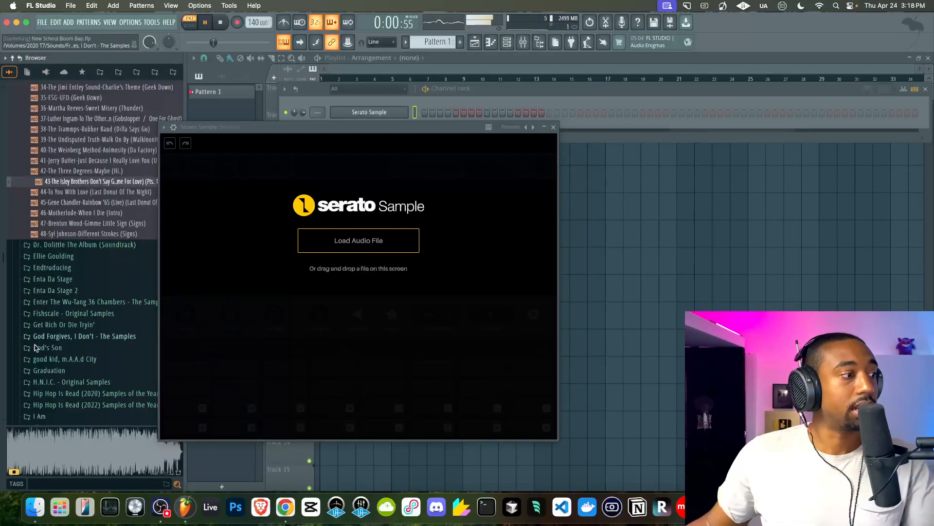
{"action": "scroll", "coordinate": [93, 214], "scroll_direction": "up", "scroll_amount": 4}
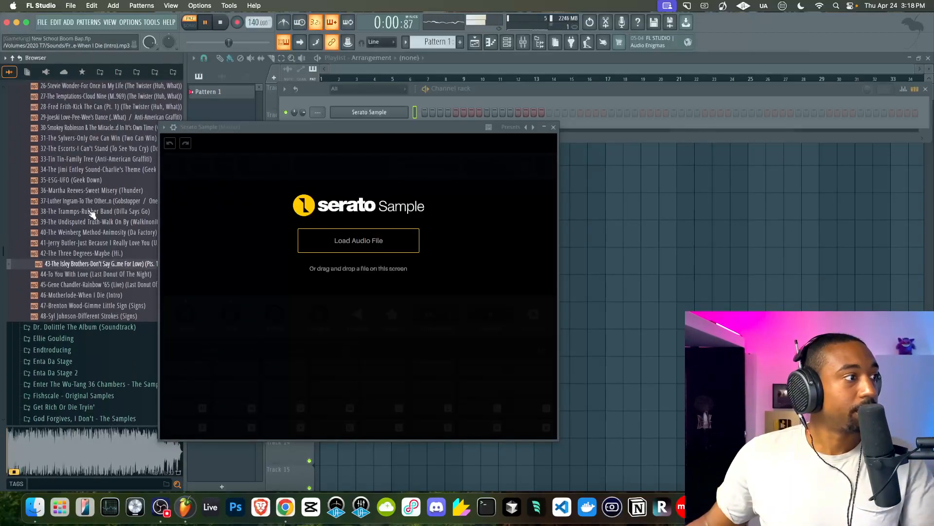
{"action": "scroll", "coordinate": [78, 243], "scroll_direction": "up", "scroll_amount": 15}
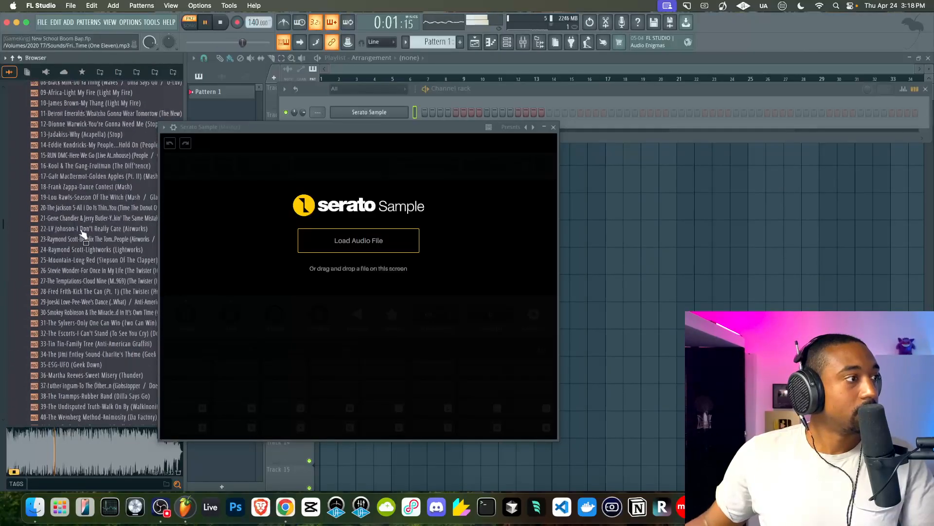
{"action": "left_click", "coordinate": [78, 233]}
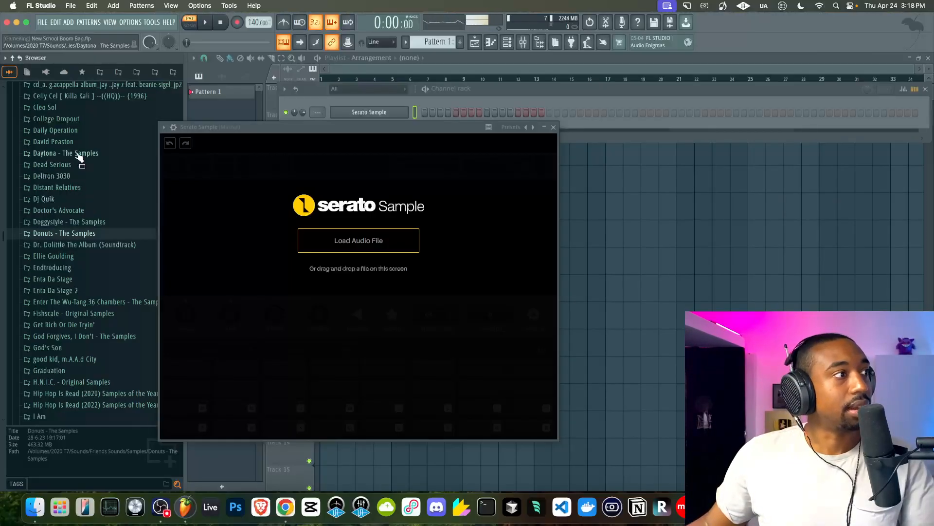
Step: Open the sample folder that holds Barclay James Harvest - Taking Me Higher and preview that track from different points
{"action": "scroll", "coordinate": [82, 148], "scroll_direction": "up", "scroll_amount": 3}
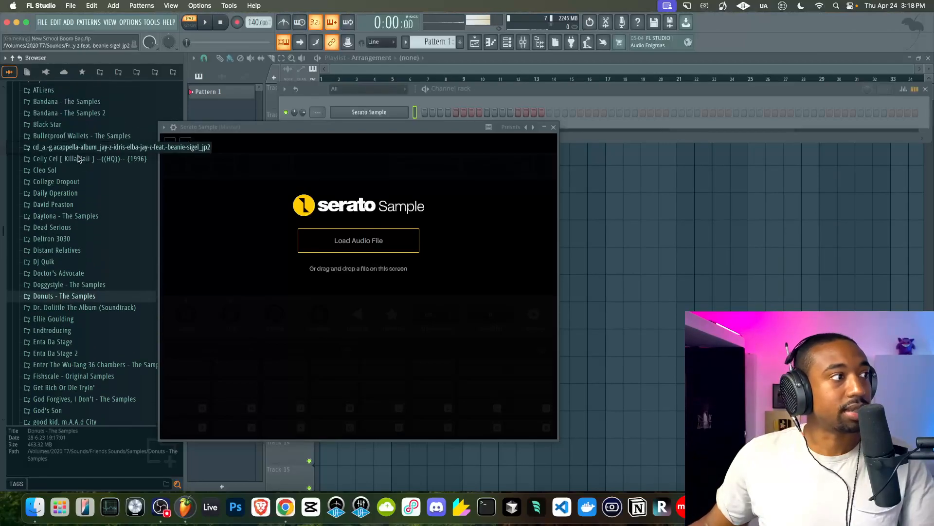
{"action": "scroll", "coordinate": [85, 213], "scroll_direction": "down", "scroll_amount": 10}
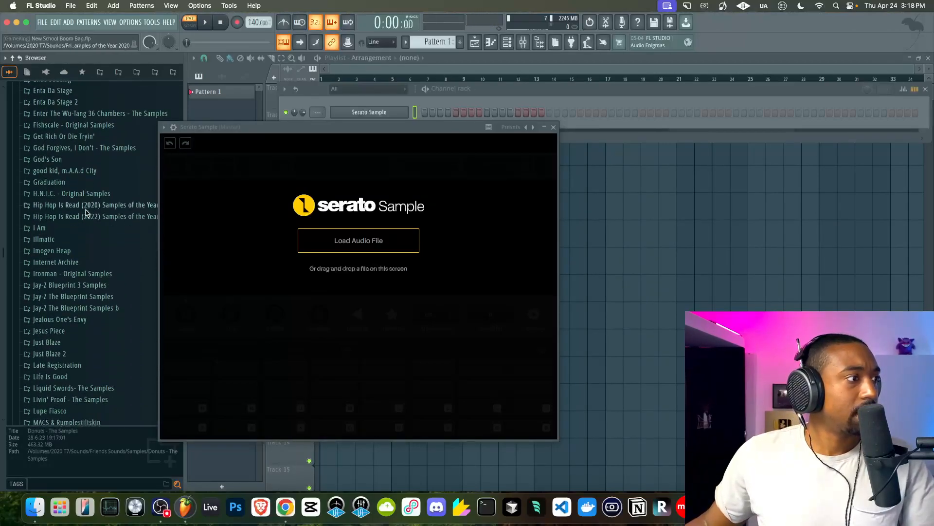
{"action": "left_click", "coordinate": [89, 222]}
{"action": "scroll", "coordinate": [81, 265], "scroll_direction": "down", "scroll_amount": 3}
{"action": "left_click", "coordinate": [80, 265]}
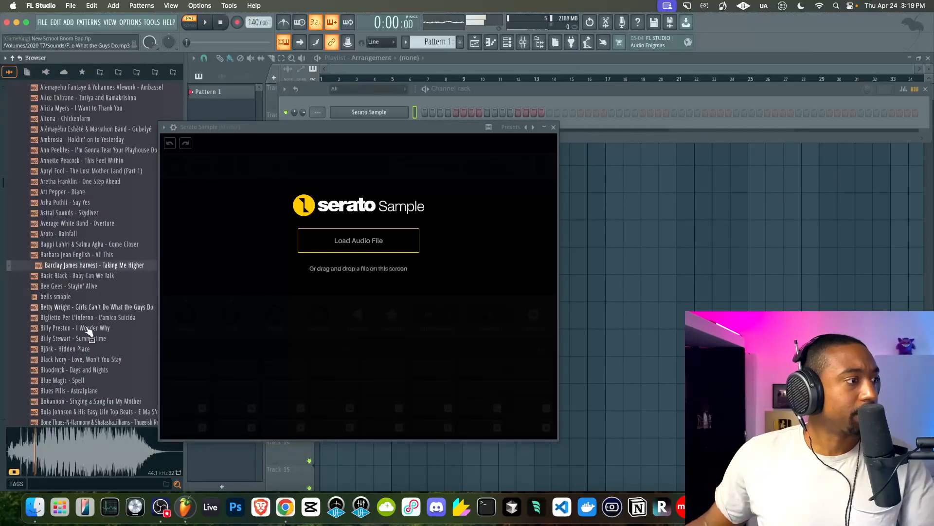
{"action": "left_click", "coordinate": [56, 445]}
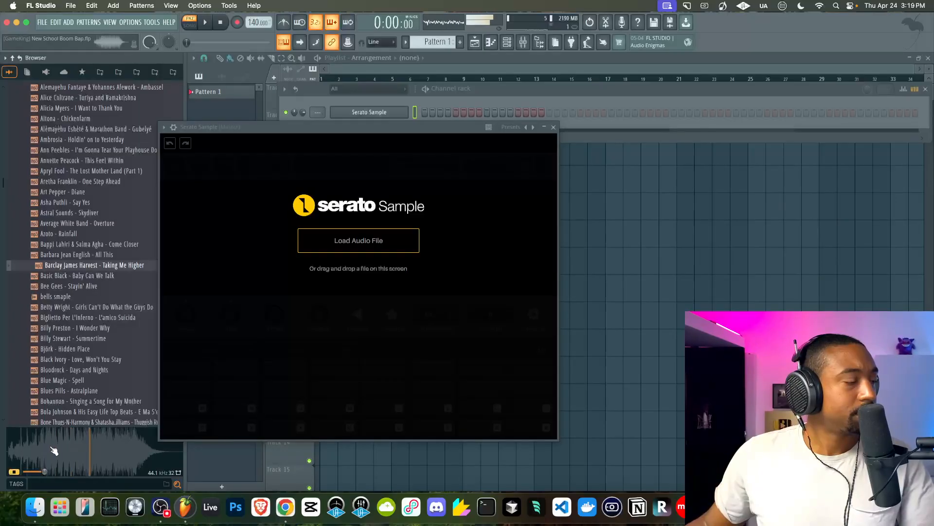
Step: Load Barclay James Harvest - Taking Me Higher into Serato Sample, reposition the plugin window and stop playback
{"action": "key", "text": "space"}
{"action": "left_click_drag", "start_coordinate": [223, 263], "coordinate": [305, 268]}
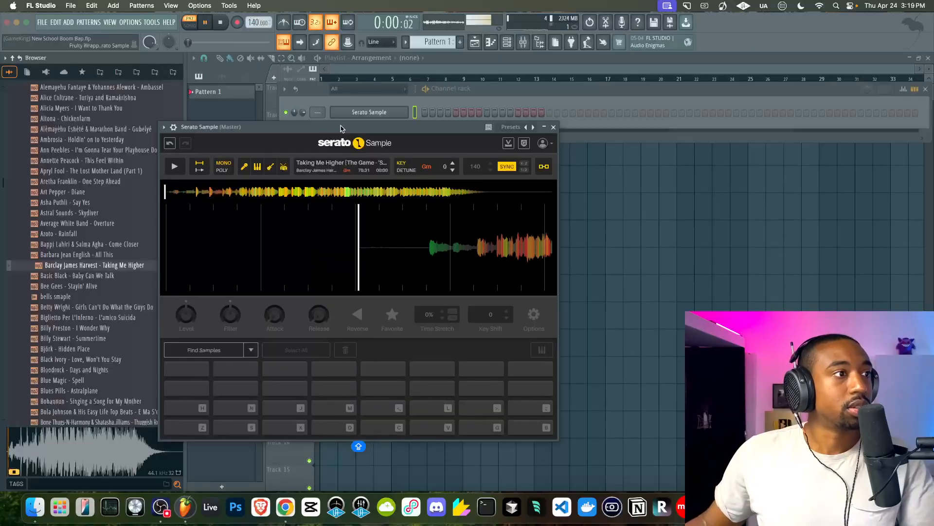
{"action": "left_click_drag", "start_coordinate": [342, 127], "coordinate": [386, 109]}
{"action": "key", "text": "space"}
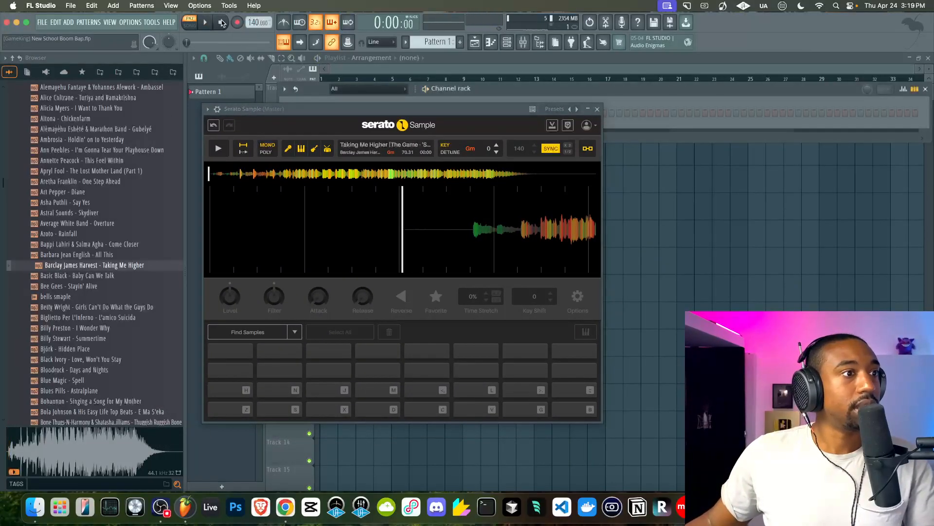
Step: Generate slices across all pads with Find Samples, audition the first pad and show the mixer
{"action": "left_click", "coordinate": [254, 332]}
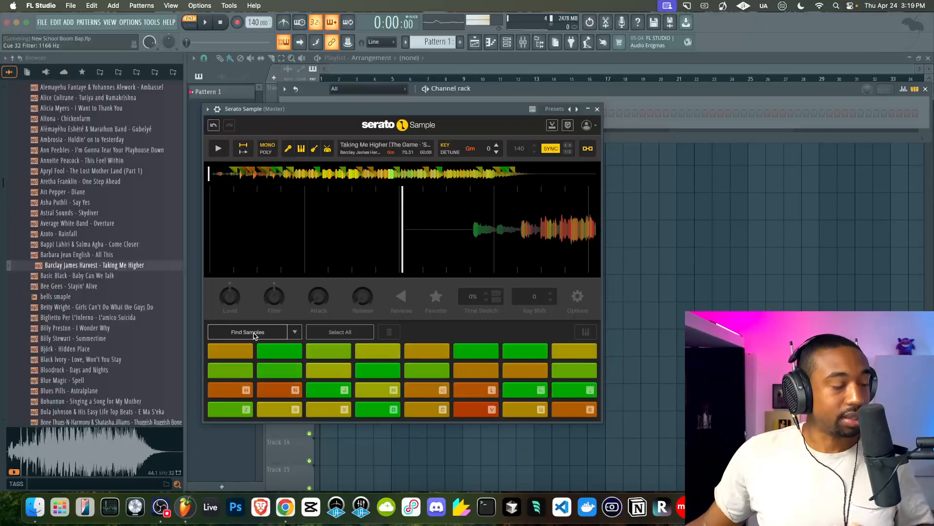
{"action": "key", "text": "z"}
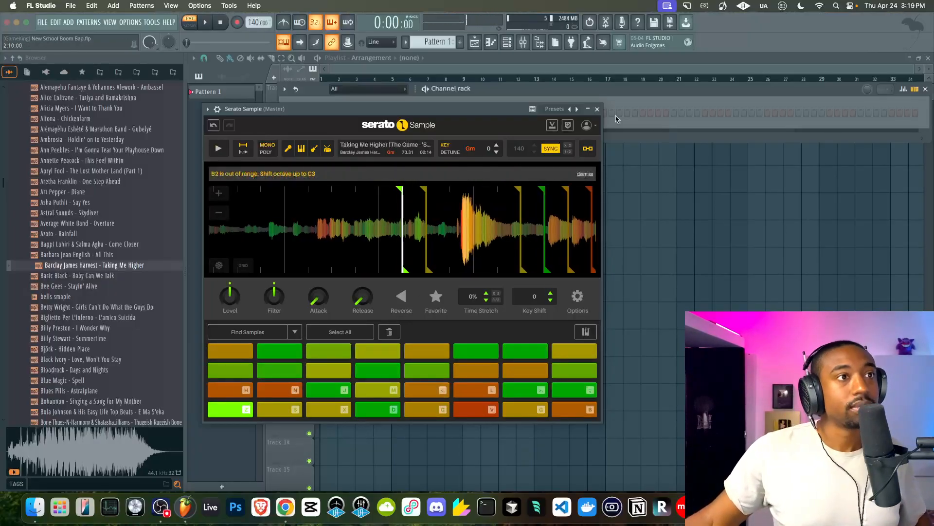
{"action": "left_click", "coordinate": [523, 42]}
{"action": "left_click", "coordinate": [436, 217]}
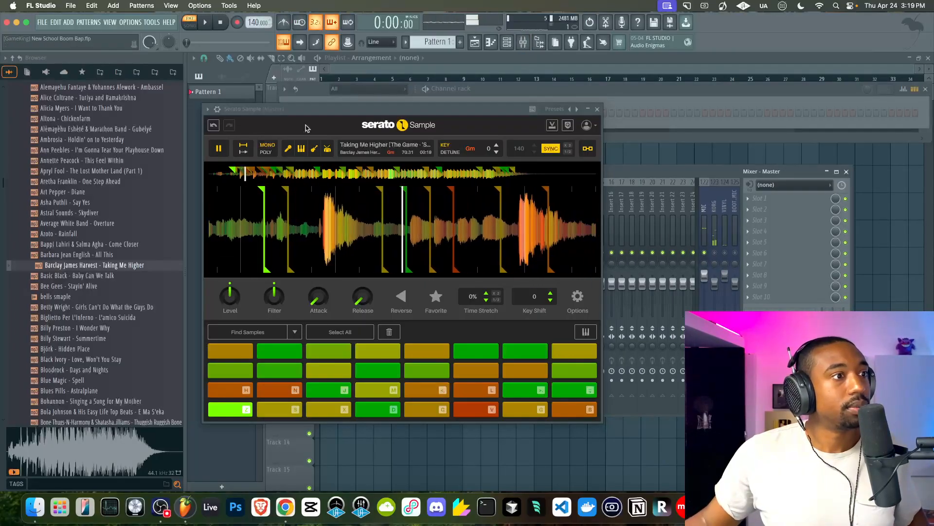
Step: Audition the first two slices and move the second slice's start marker later, onto the loud hit
{"action": "key", "text": "z"}
{"action": "key", "text": "s"}
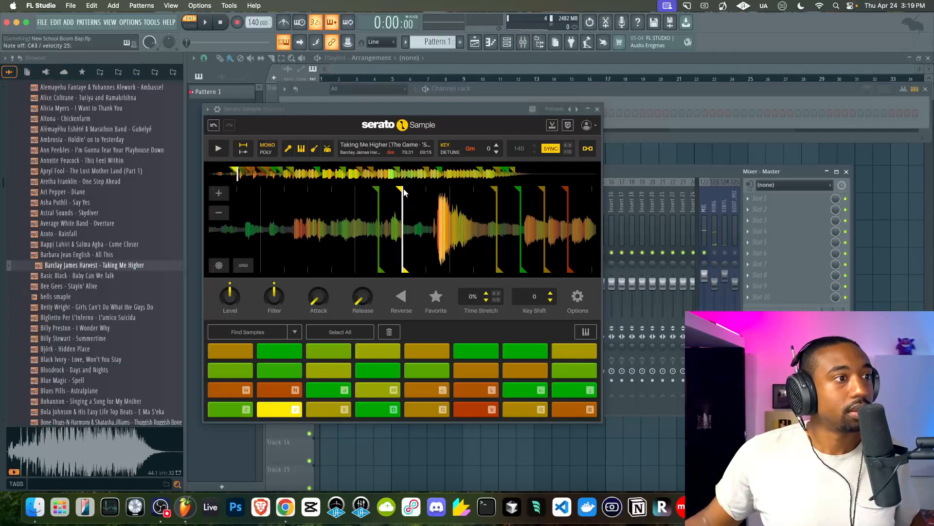
{"action": "left_click_drag", "start_coordinate": [423, 191], "coordinate": [438, 191]}
{"action": "key", "text": "s"}
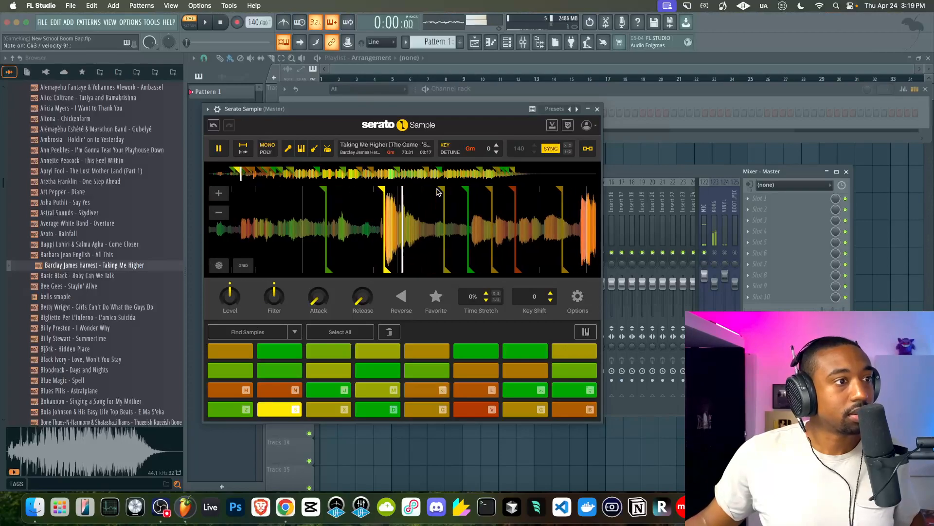
Step: Set the project tempo to 96 BPM
{"action": "left_click_drag", "start_coordinate": [254, 24], "coordinate": [254, 32]}
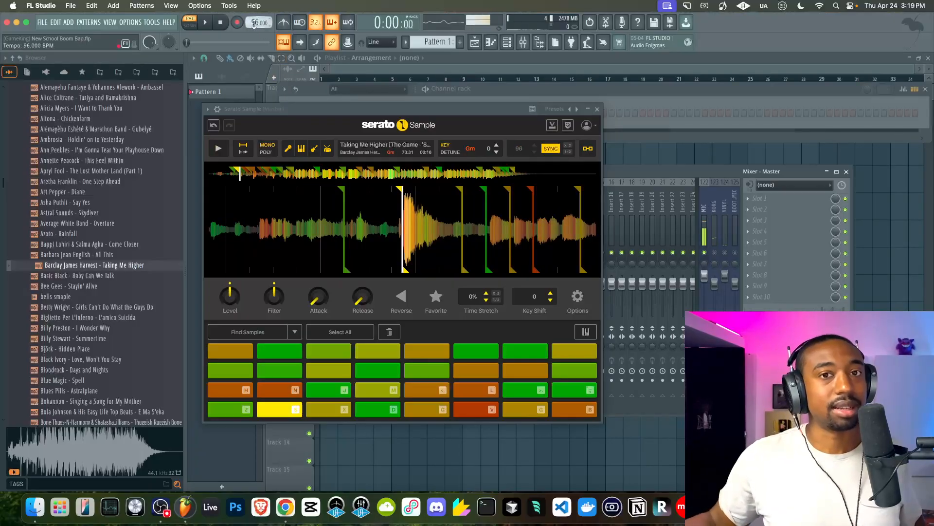
Step: Set the project tempo to 92 BPM, audition the second slice and shift the sample's key up to +3 (Bbm)
{"action": "key", "text": "s"}
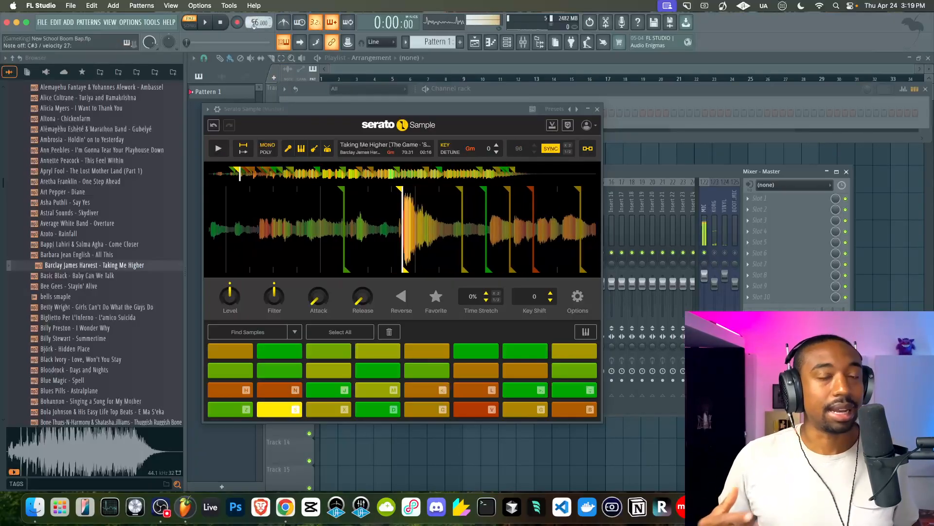
{"action": "left_click_drag", "start_coordinate": [254, 24], "coordinate": [255, 25]}
{"action": "key", "text": "s"}
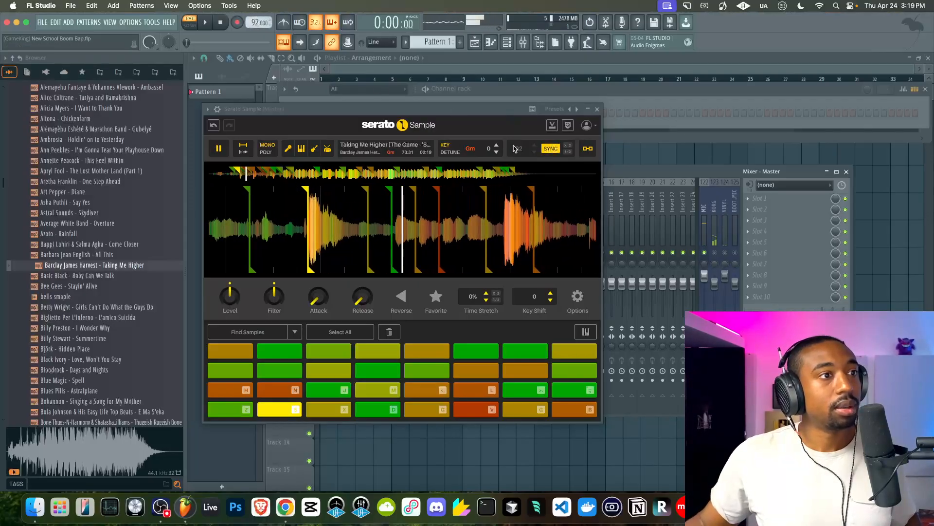
{"action": "left_click", "coordinate": [495, 146]}
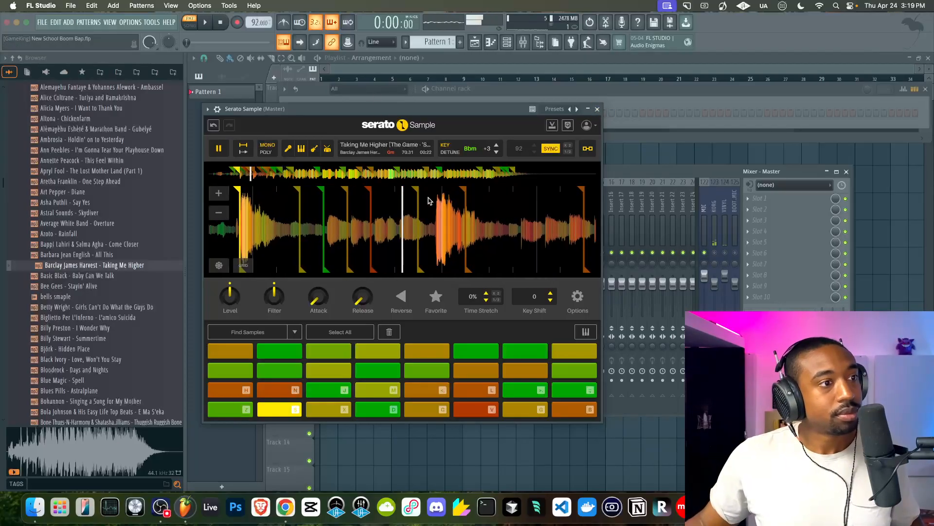
Step: Audition the second and third slices and move the third slice's start marker later, onto the next loud hit
{"action": "key", "text": "x"}
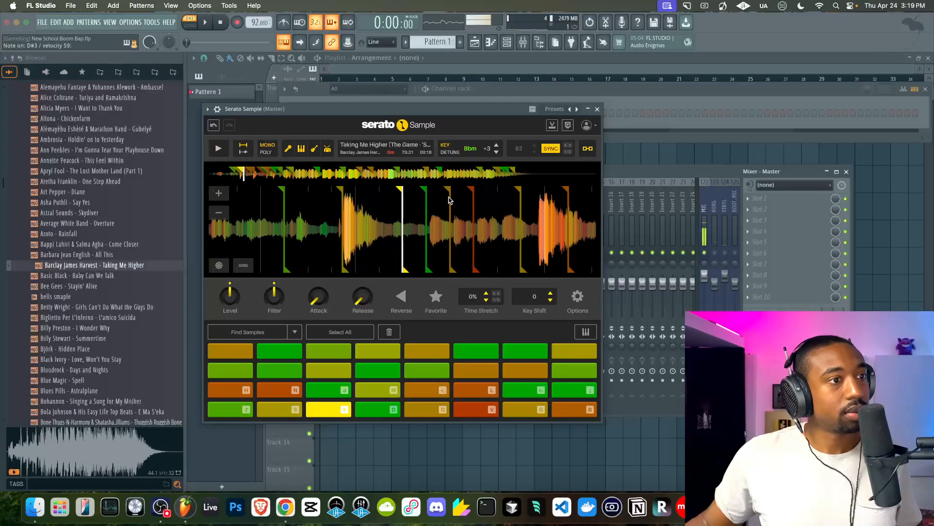
{"action": "key", "text": "j"}
{"action": "key", "text": "x"}
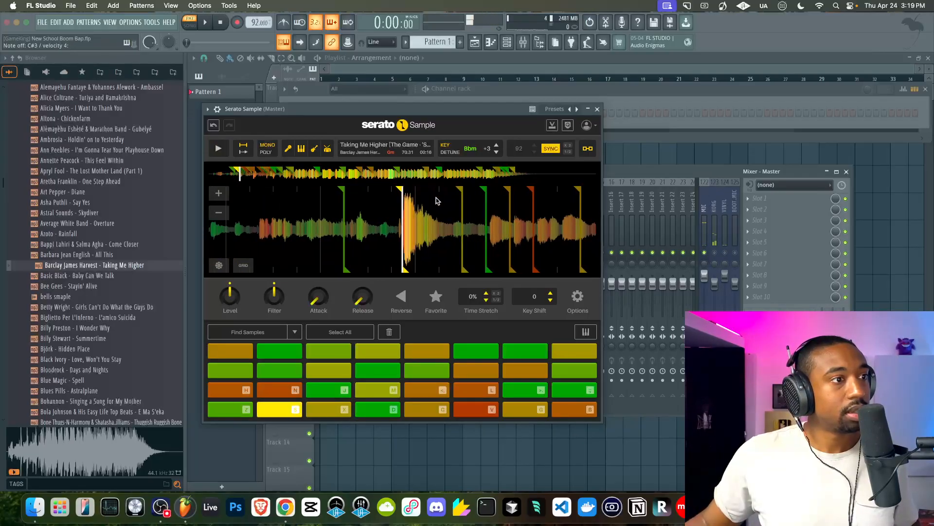
{"action": "left_click_drag", "start_coordinate": [489, 190], "coordinate": [536, 190]}
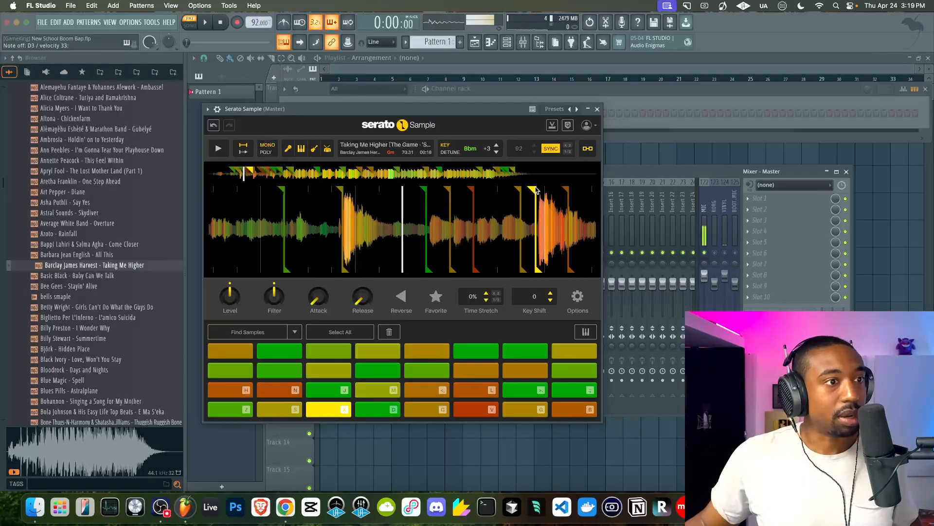
{"action": "key", "text": "x"}
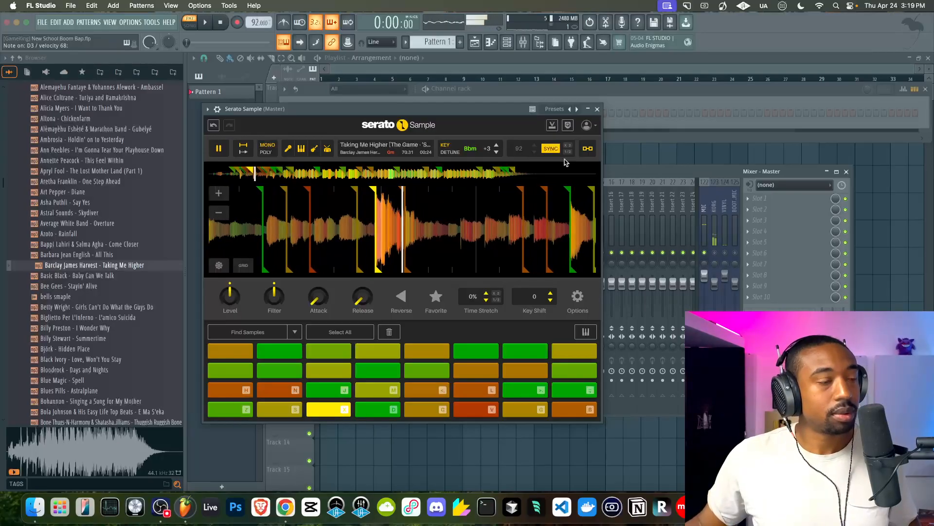
Step: Close the sampler window, switch to song mode and record the second and third slices into Pattern 1
{"action": "left_click", "coordinate": [597, 109]}
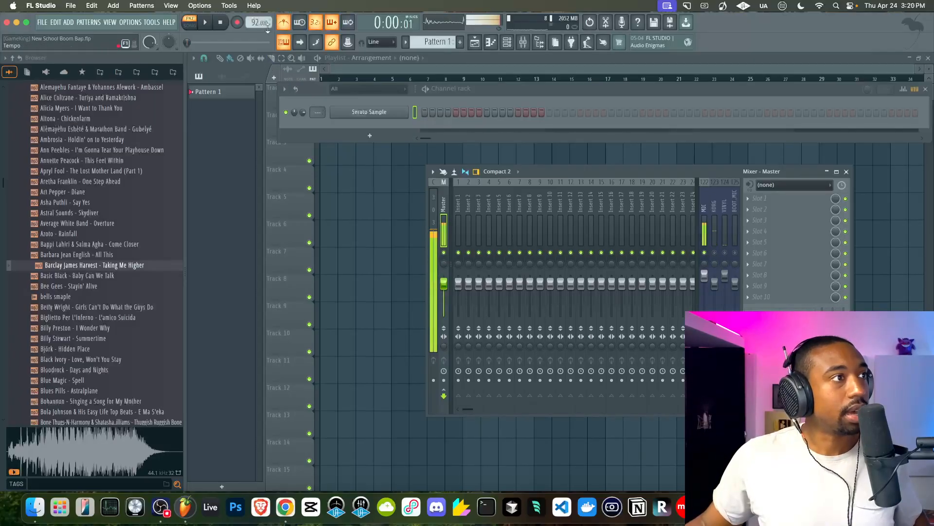
{"action": "left_click", "coordinate": [190, 25]}
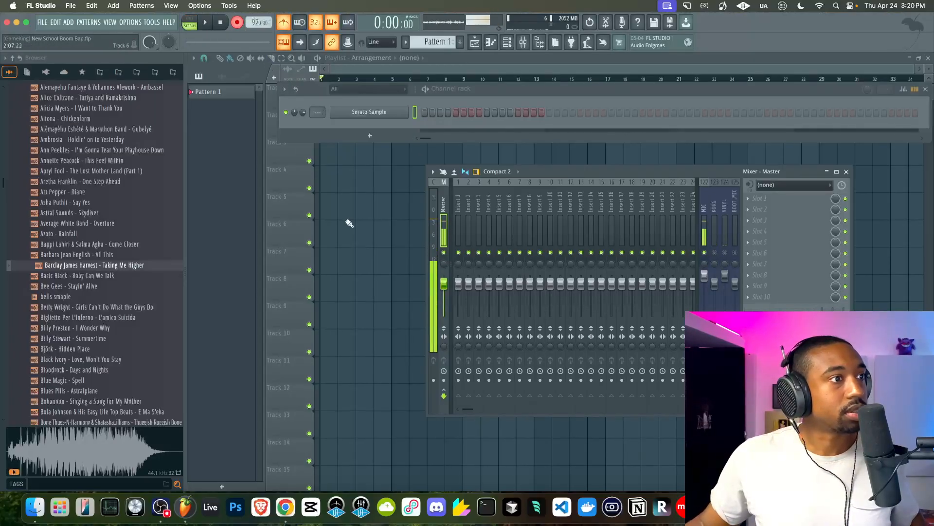
{"action": "key", "text": "F12"}
{"action": "key", "text": "space"}
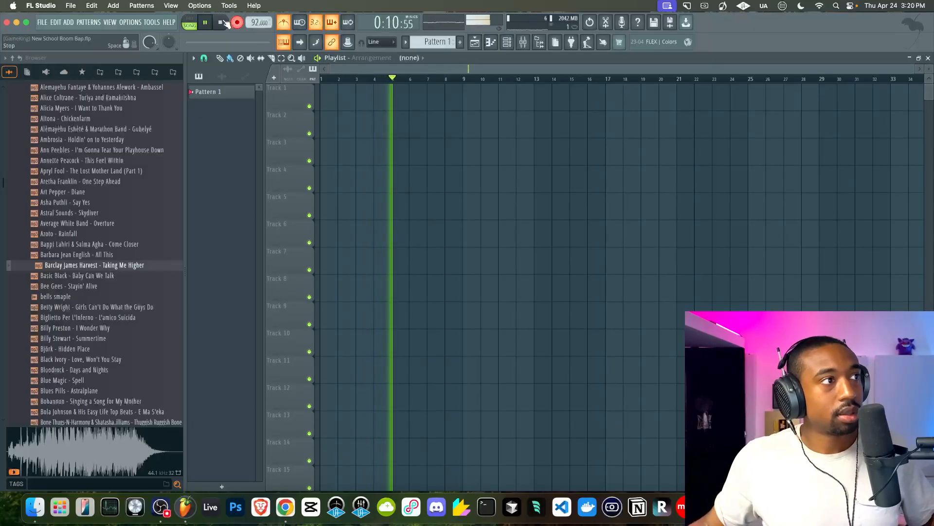
{"action": "key", "text": "space"}
{"action": "left_click", "coordinate": [512, 46]}
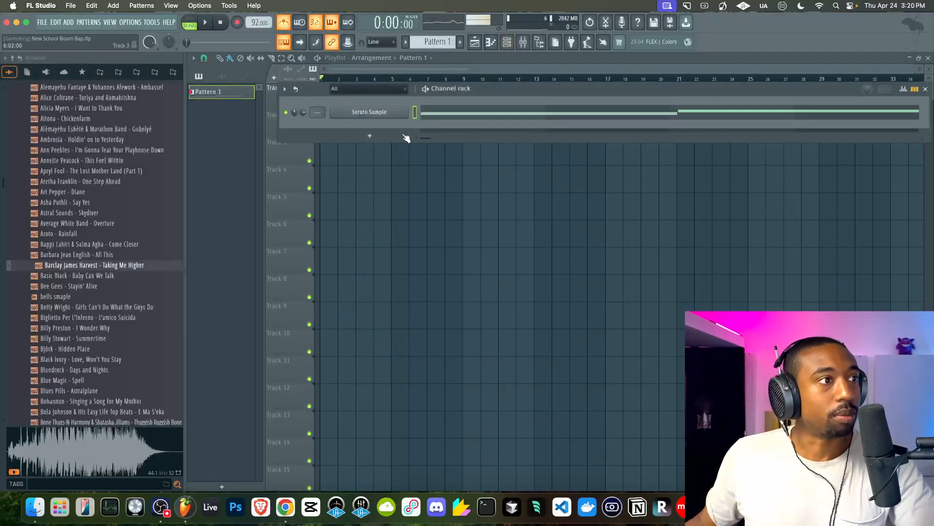
Step: Reopen Serato Sample, turn off its sync to the host tempo and play back the recorded pattern
{"action": "left_click", "coordinate": [369, 112]}
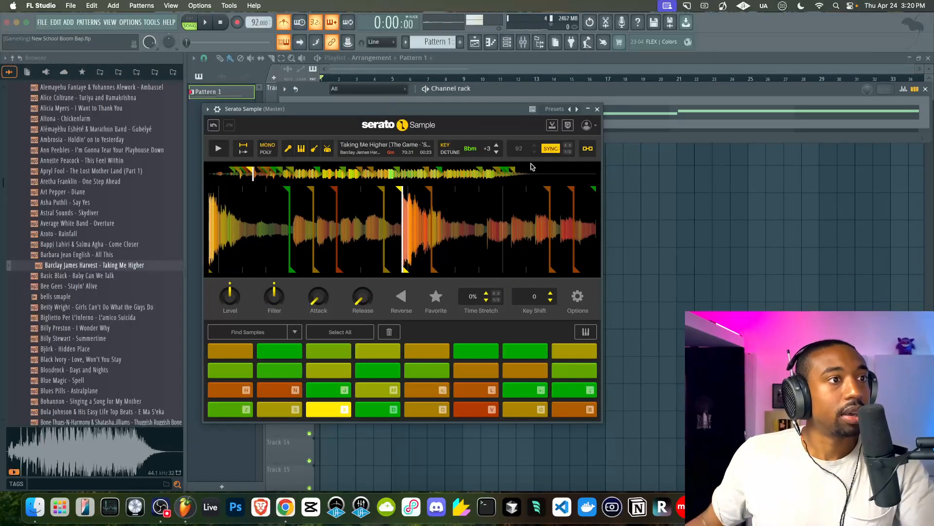
{"action": "left_click", "coordinate": [552, 149]}
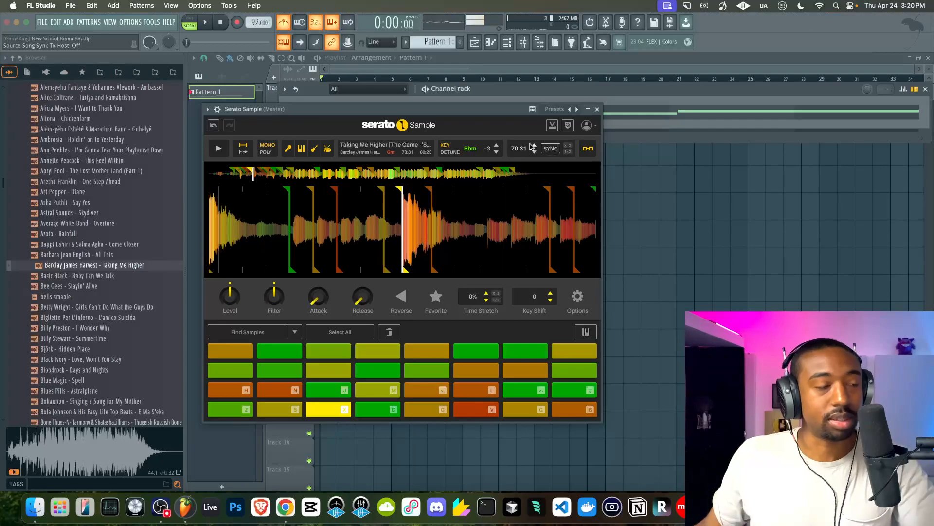
{"action": "left_click", "coordinate": [287, 24]}
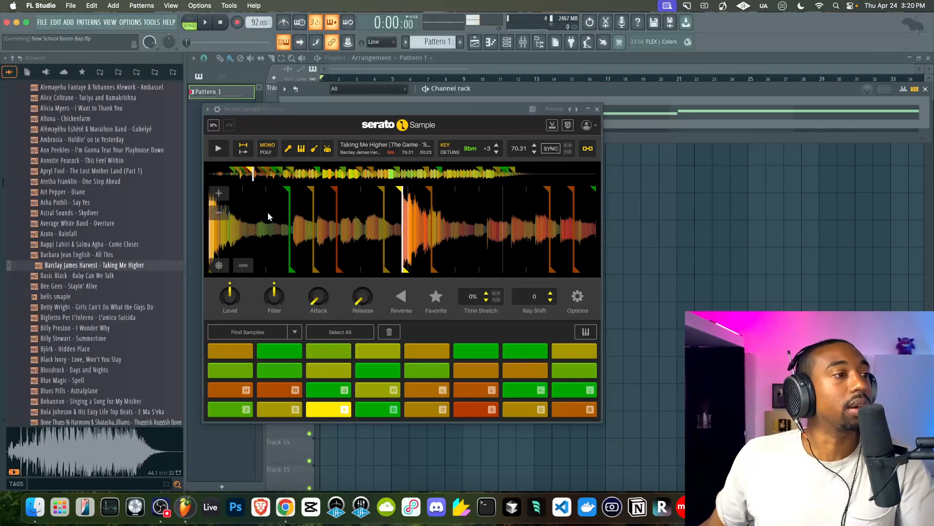
{"action": "key", "text": "space"}
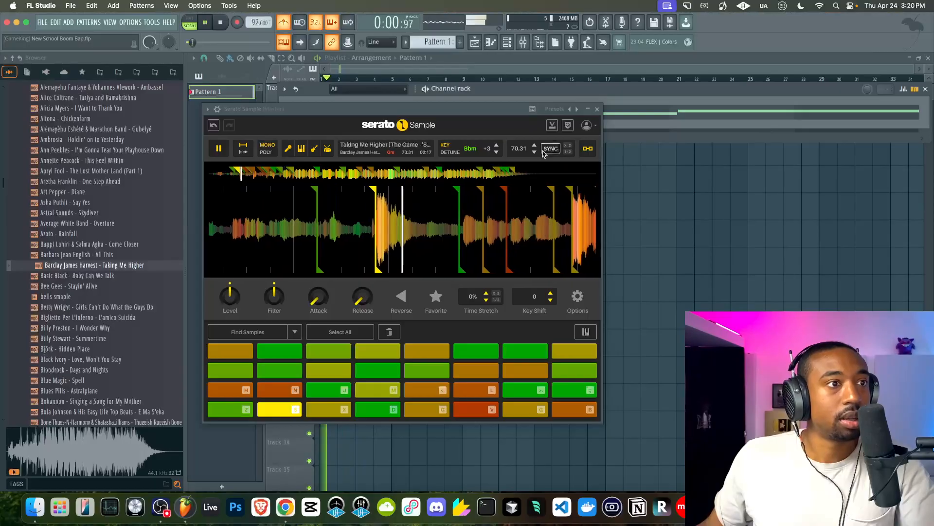
{"action": "key", "text": "space"}
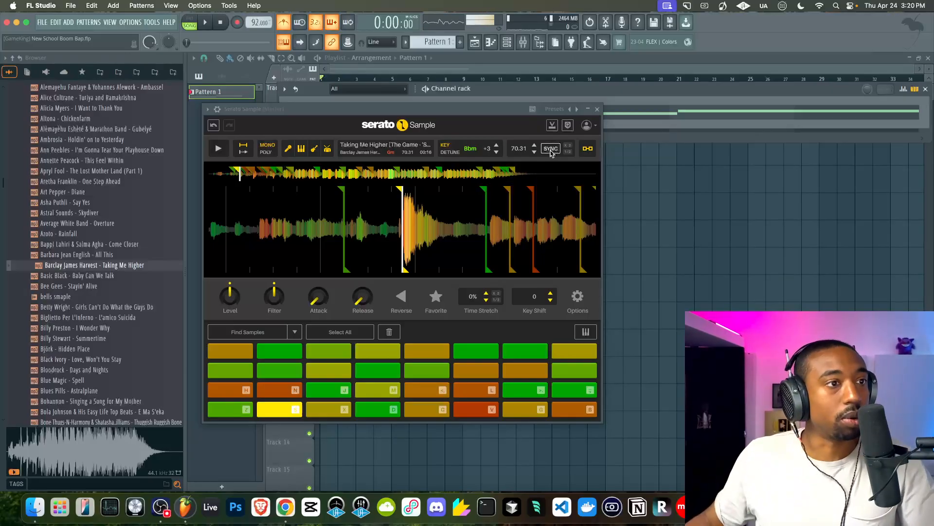
{"action": "key", "text": "space"}
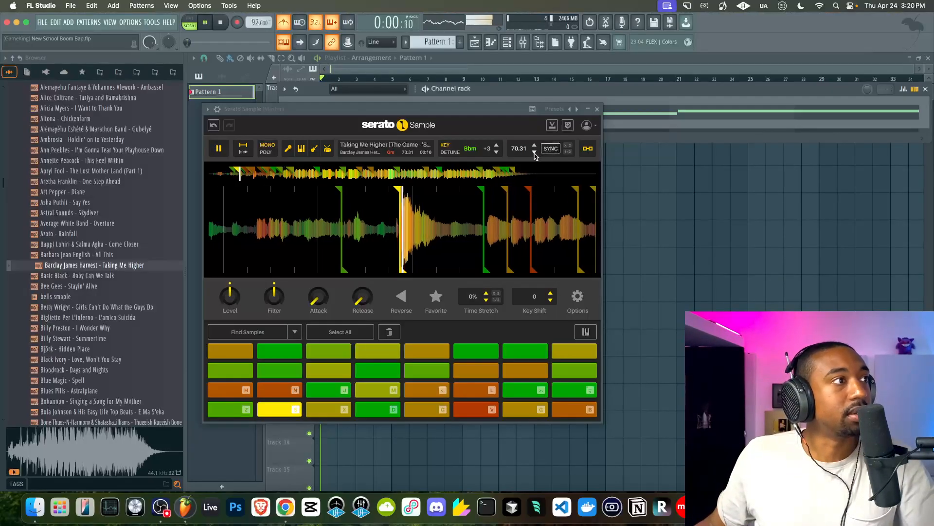
{"action": "key", "text": "space"}
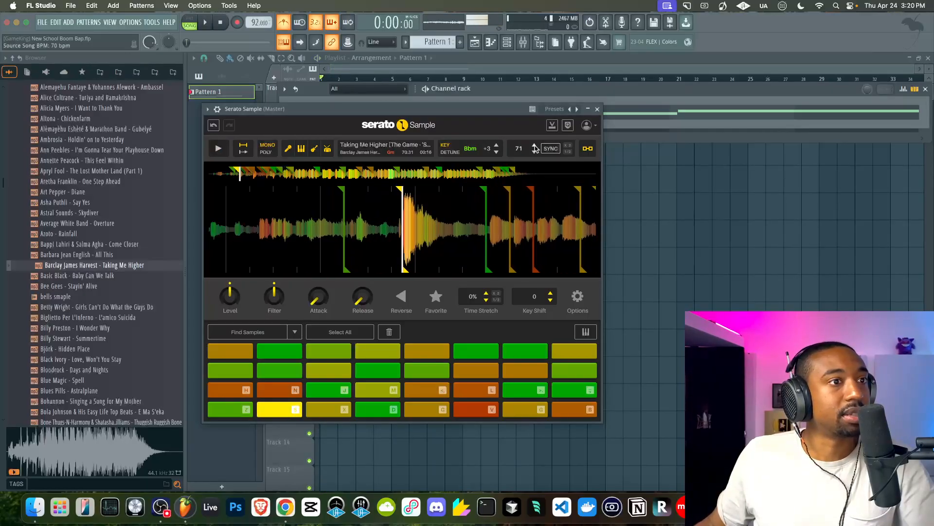
Step: Try a sample tempo of 92 BPM in Serato Sample and play back the pattern
{"action": "key", "text": "space"}
{"action": "double_click", "coordinate": [519, 148]}
{"action": "type", "text": "922"}
{"action": "key", "text": "Return"}
{"action": "key", "text": "space"}
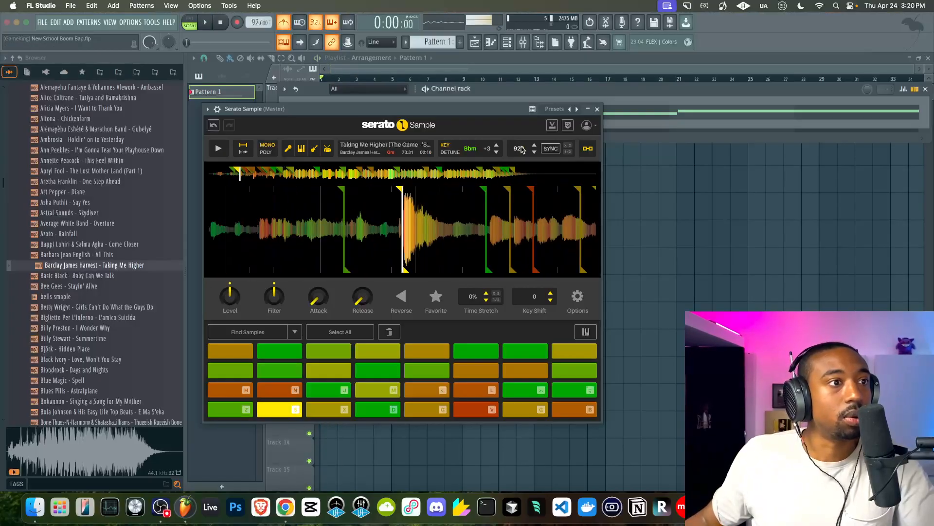
{"action": "key", "text": "Return"}
{"action": "key", "text": "space"}
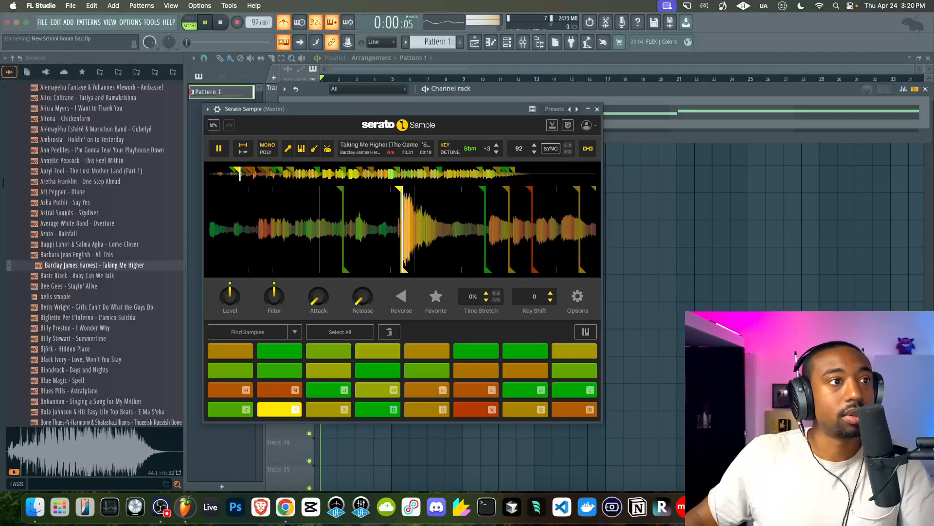
{"action": "key", "text": "space"}
Step: Try sample tempos of 102 and 98 BPM, playing back the pattern with each
{"action": "left_click", "coordinate": [536, 146]}
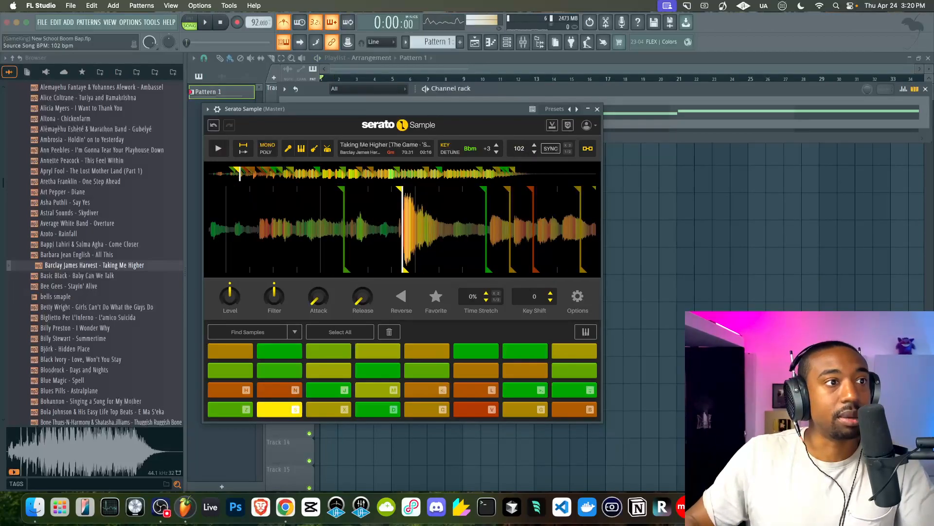
{"action": "key", "text": "space"}
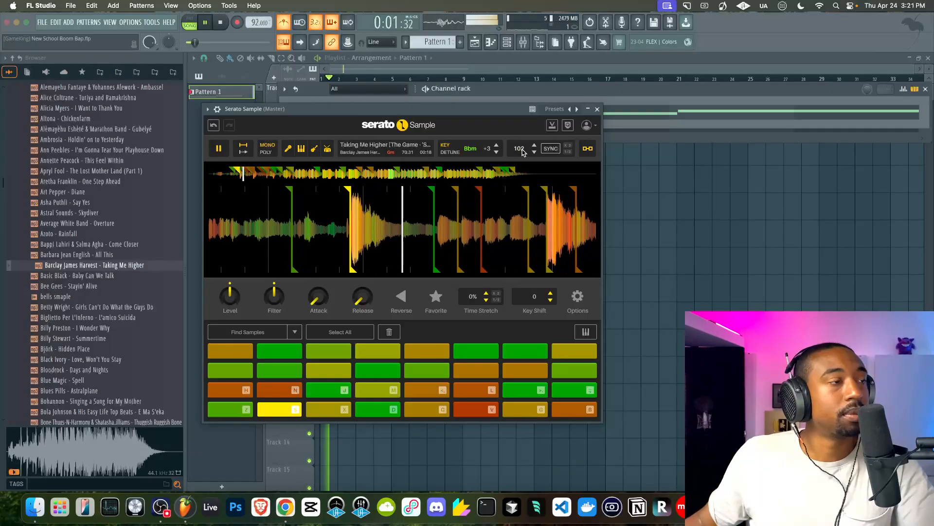
{"action": "key", "text": "space"}
{"action": "type", "text": "98"}
{"action": "key", "text": "Return"}
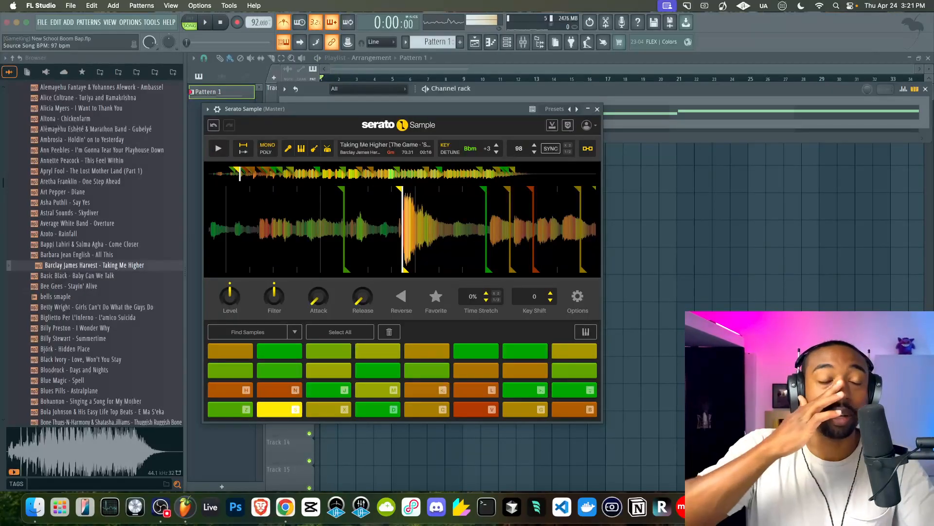
{"action": "key", "text": "space"}
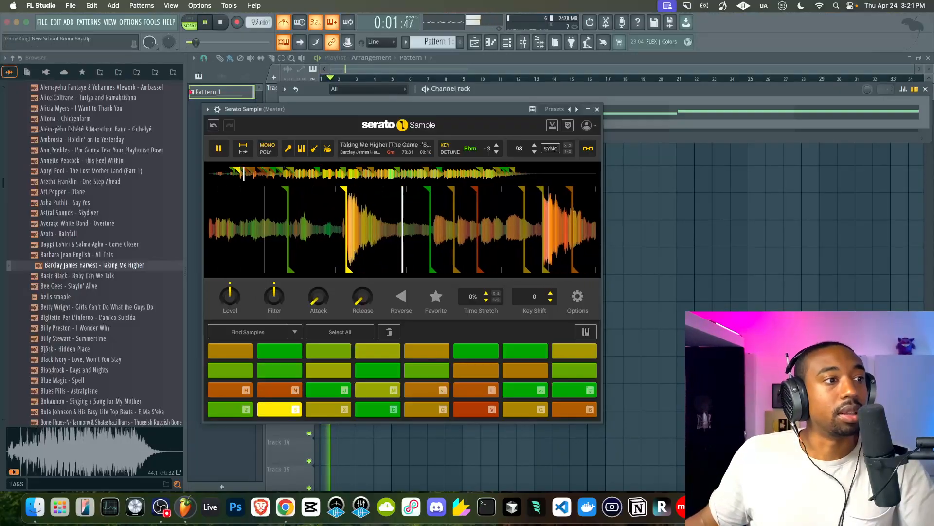
Step: Fine-tune the sample tempo to 95 BPM while playing the pattern, and listen through both slices
{"action": "left_click", "coordinate": [534, 153]}
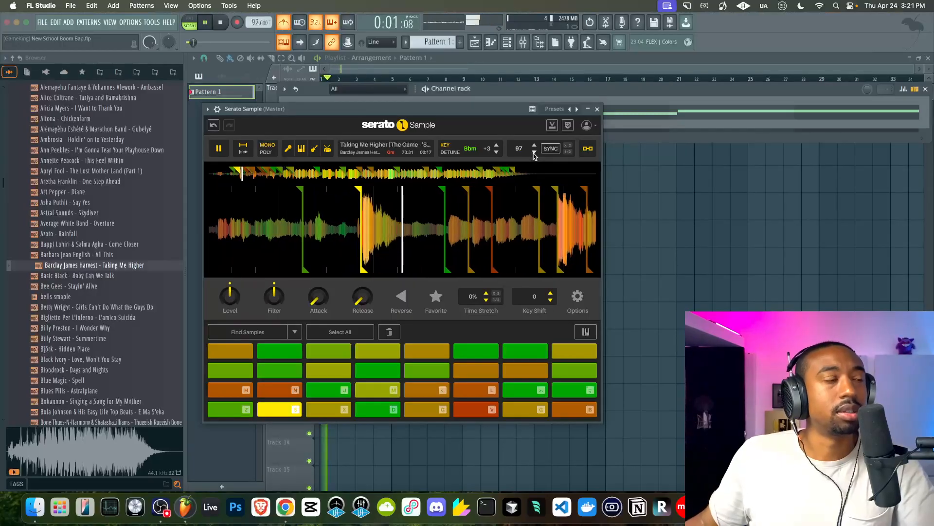
{"action": "left_click", "coordinate": [534, 152]}
{"action": "left_click", "coordinate": [534, 152]}
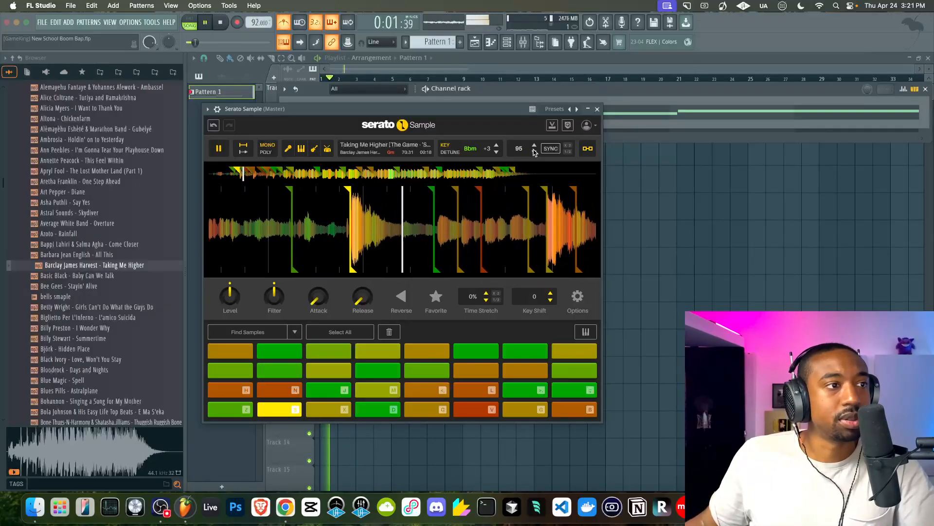
{"action": "left_click", "coordinate": [534, 153]}
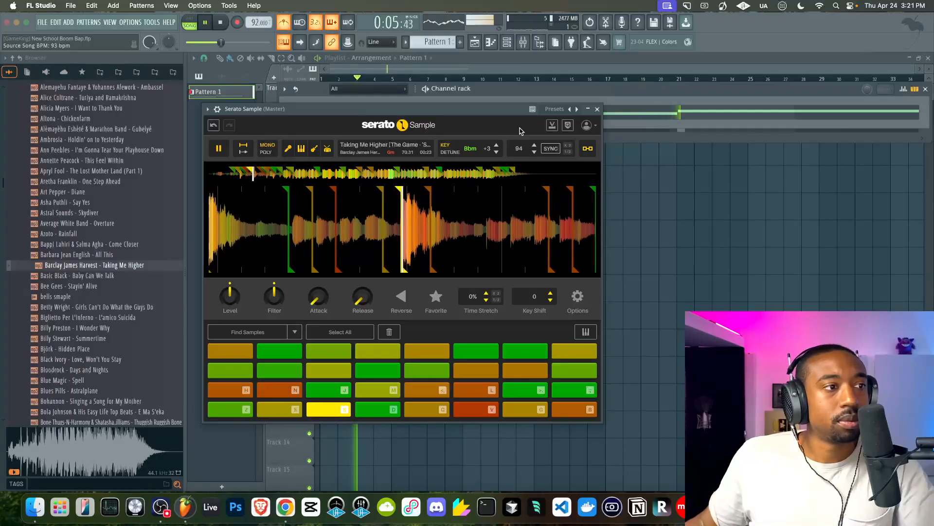
{"action": "key", "text": "space"}
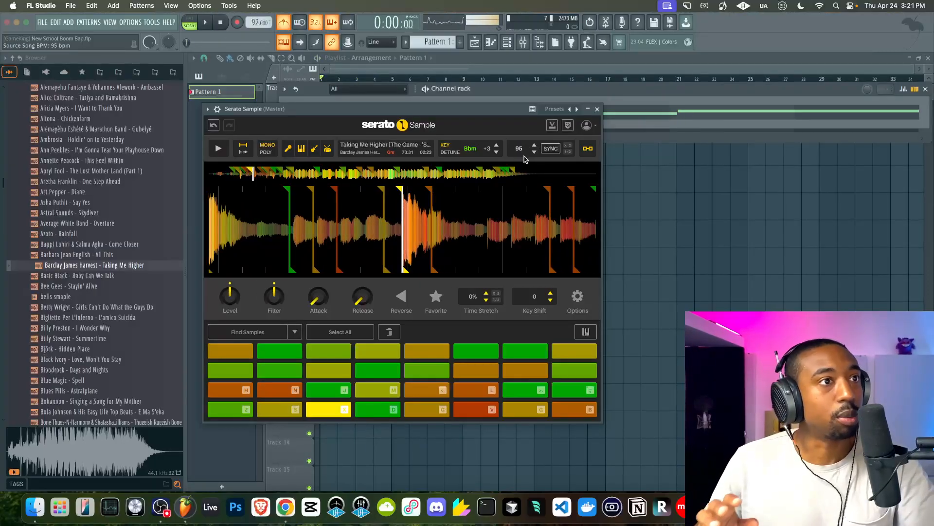
{"action": "key", "text": "space"}
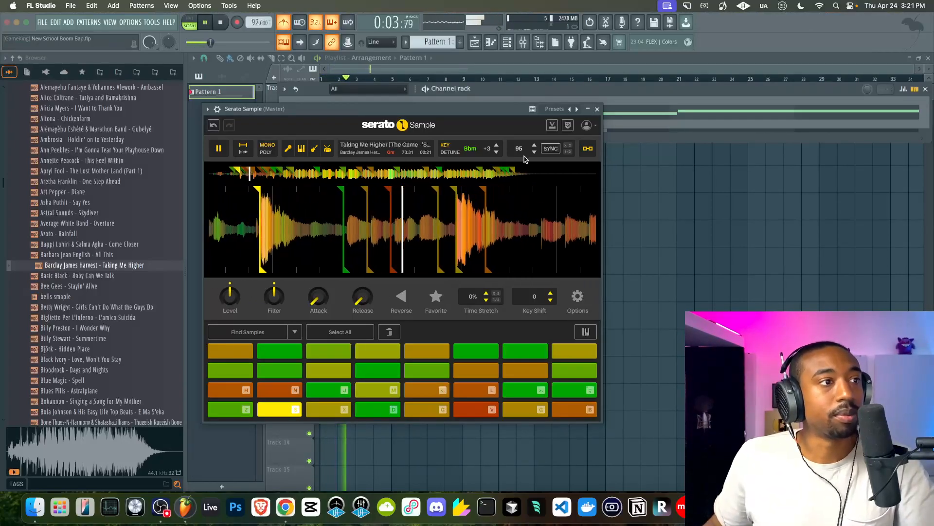
{"action": "key", "text": "x"}
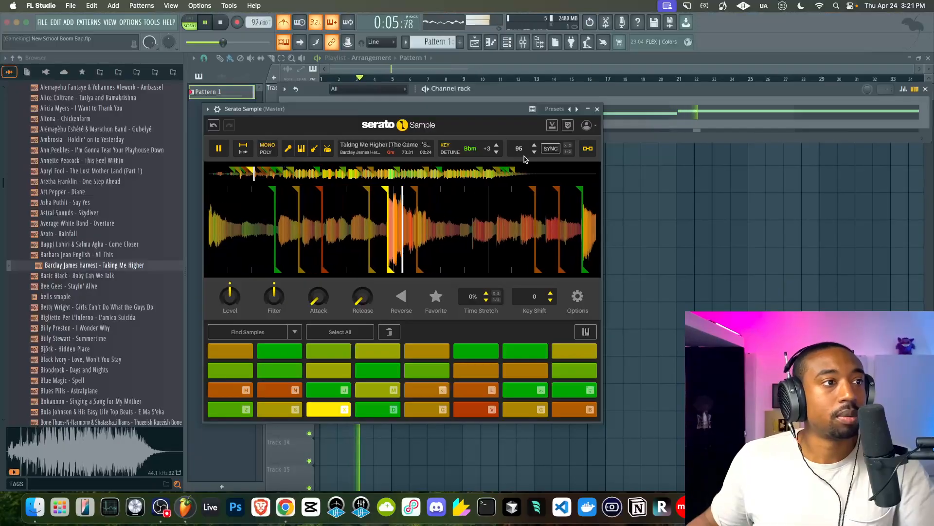
{"action": "key", "text": "space"}
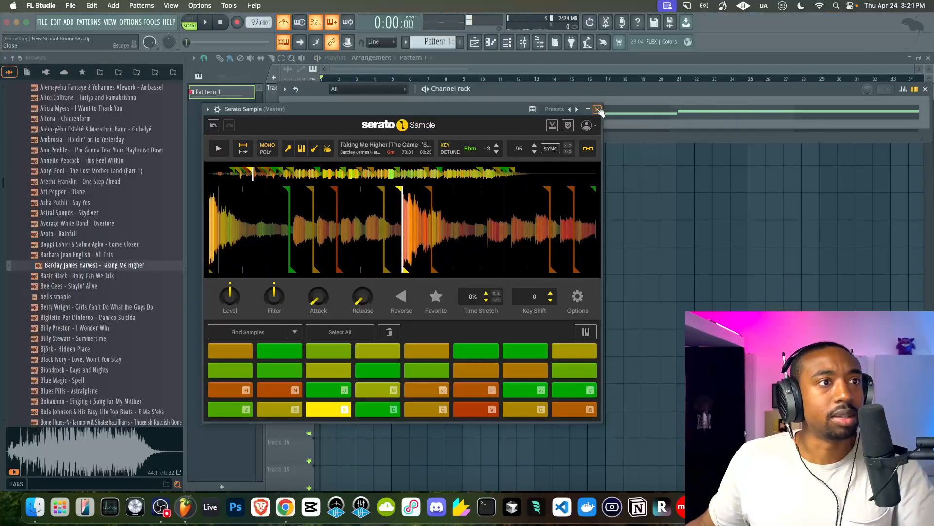
Step: Open the Serato Sample notes in the piano roll and quantize them so the second note spans bar 3 to bar 5
{"action": "left_click", "coordinate": [599, 109]}
{"action": "left_click", "coordinate": [616, 115]}
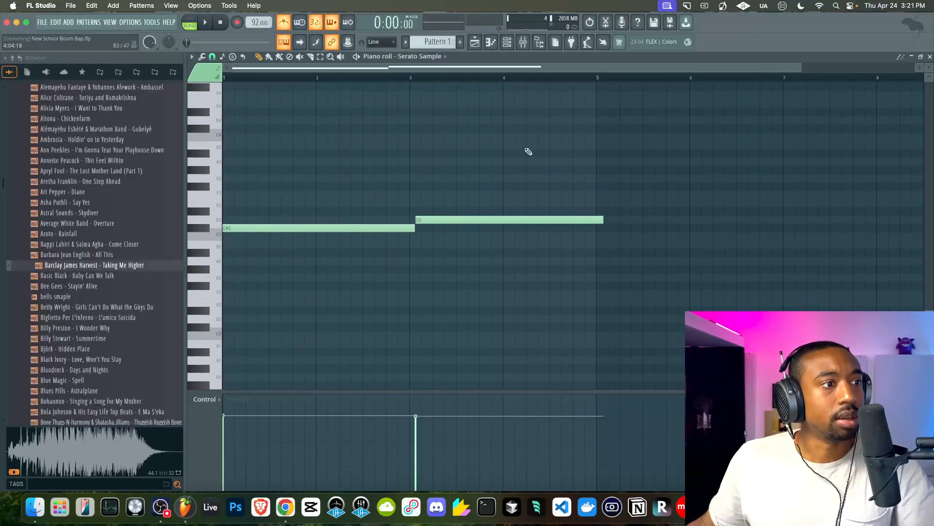
{"action": "key", "text": "ctrl+q"}
{"action": "left_click_drag", "start_coordinate": [431, 216], "coordinate": [420, 217]}
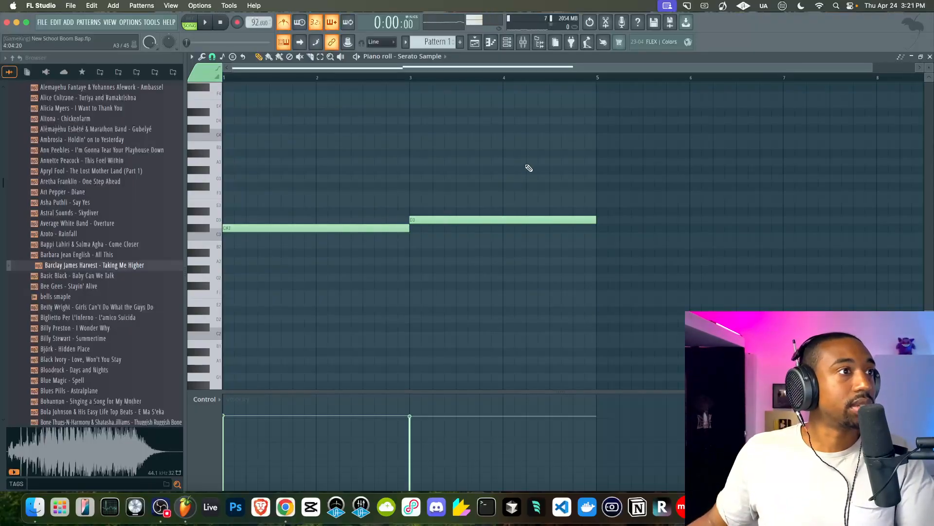
Step: Play back the quantized pattern, check the slices in Serato Sample and stop playback
{"action": "key", "text": "space"}
{"action": "key", "text": "F6"}
{"action": "left_click", "coordinate": [370, 108]}
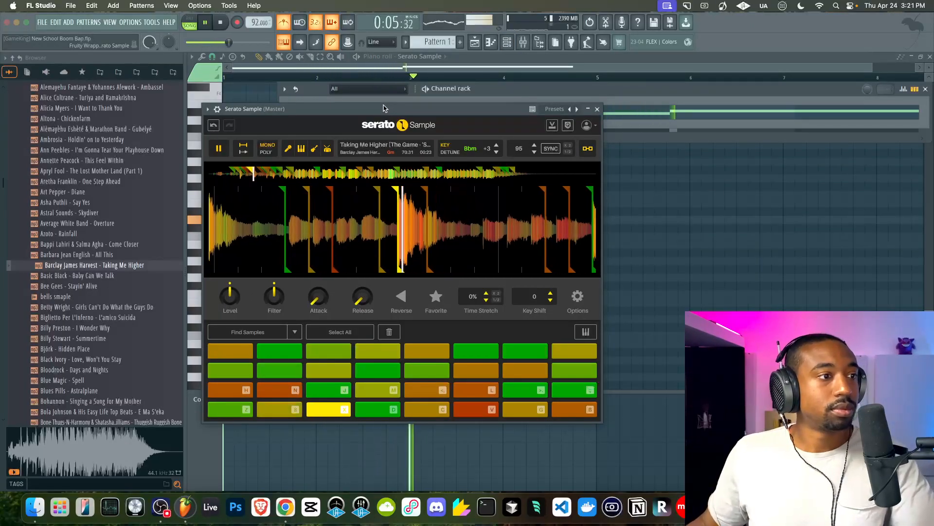
{"action": "left_click", "coordinate": [598, 110]}
{"action": "key", "text": "space"}
Step: Return to the piano roll and trim the end of the second note to just before bar 5
{"action": "left_click", "coordinate": [599, 119]}
{"action": "left_click", "coordinate": [599, 118]}
{"action": "scroll", "coordinate": [603, 218], "scroll_direction": "up", "scroll_amount": 3}
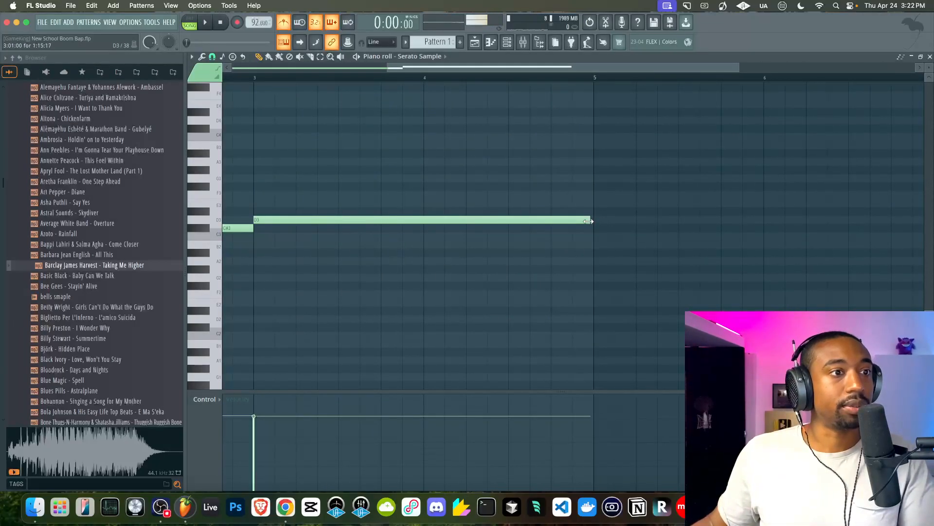
Step: Play the pattern and trim the end of the second note slightly further back from bar 5
{"action": "key", "text": "space"}
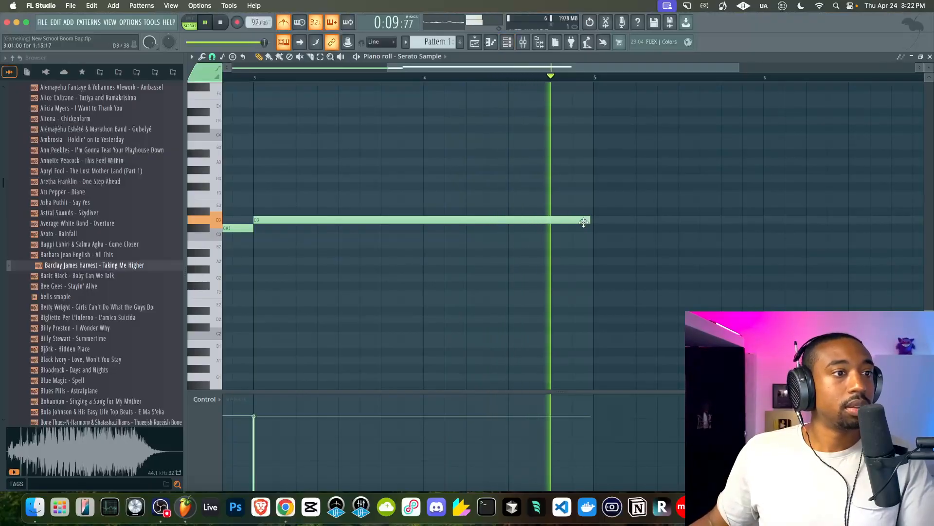
{"action": "left_click_drag", "start_coordinate": [589, 223], "coordinate": [584, 219]}
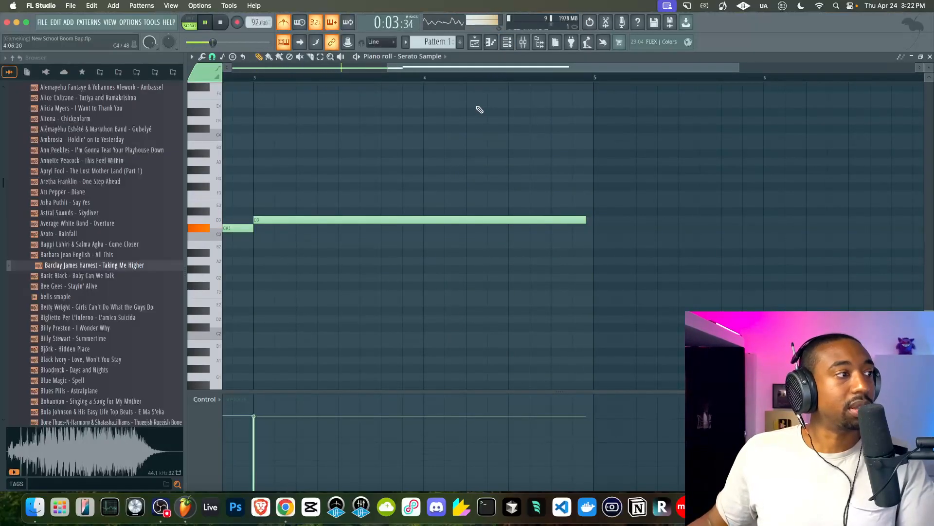
Step: Switch to the playlist with the browser hidden and stop playback, returning to the song start
{"action": "left_click", "coordinate": [540, 47]}
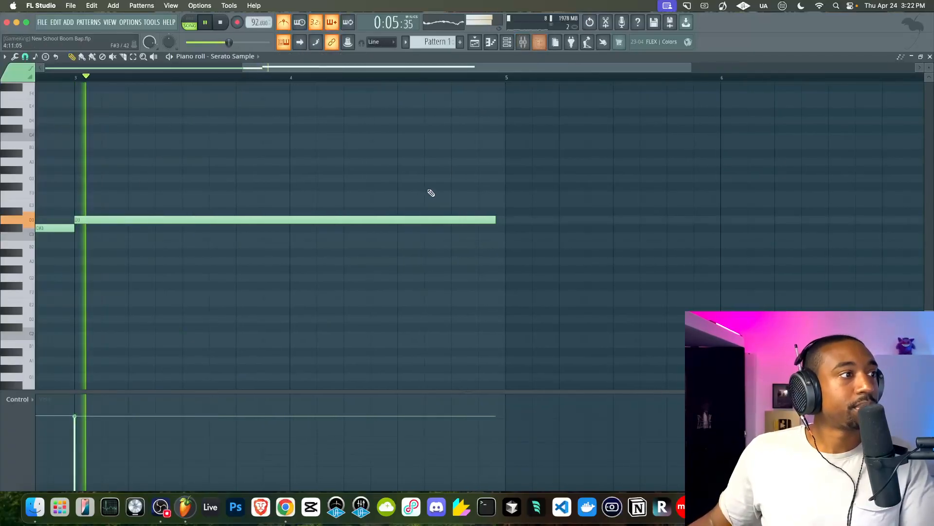
{"action": "left_click", "coordinate": [477, 44]}
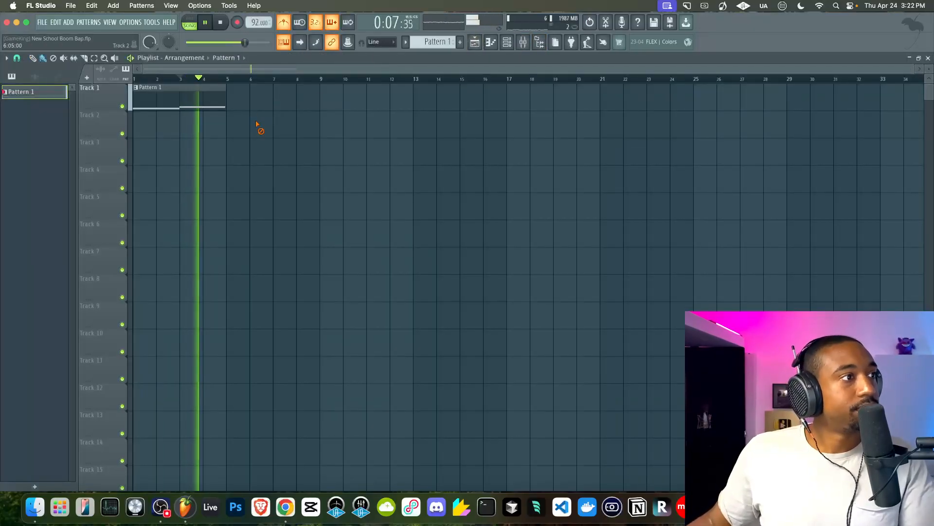
{"action": "key", "text": "space"}
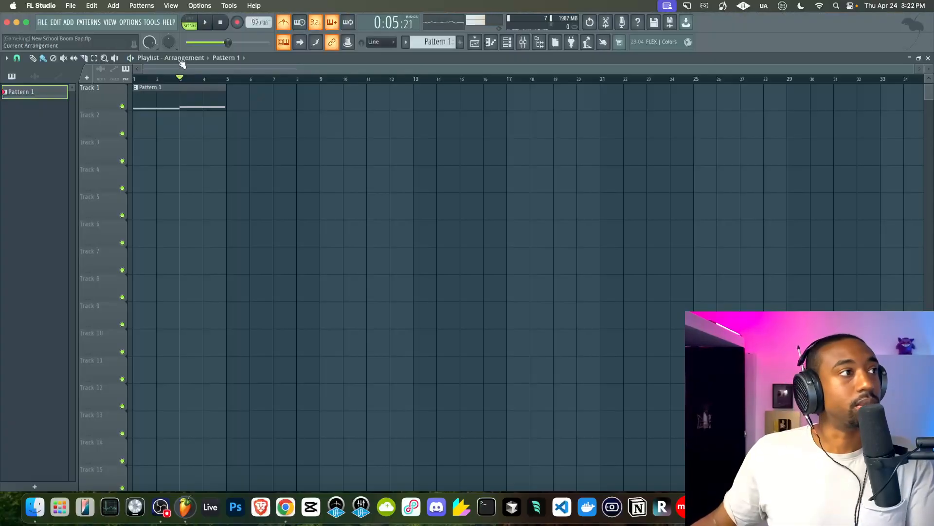
{"action": "left_click", "coordinate": [220, 23]}
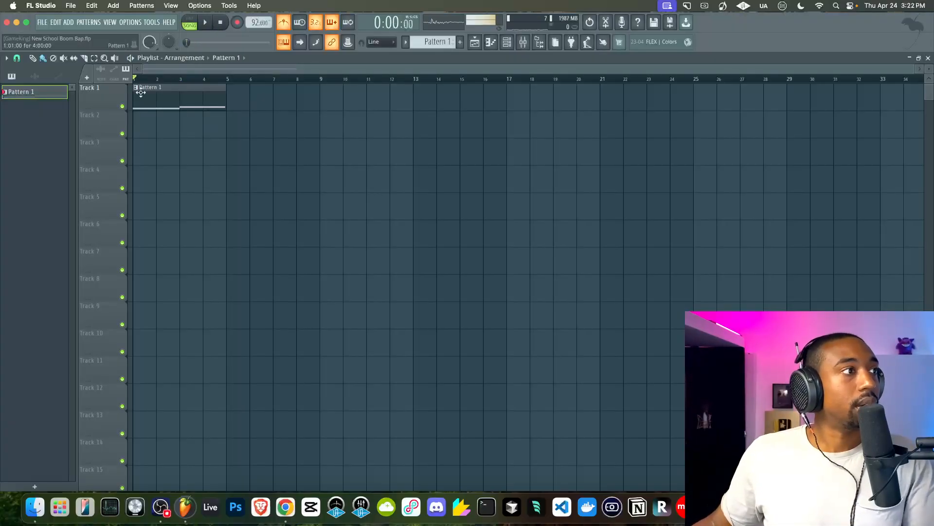
{"action": "right_click", "coordinate": [101, 92]}
{"action": "mouse_move", "coordinate": [146, 262]}
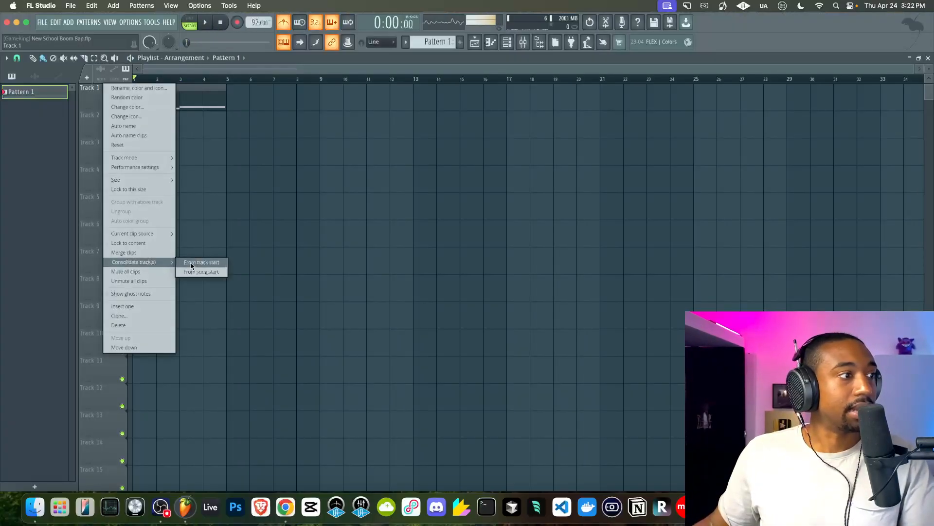
{"action": "left_click", "coordinate": [190, 265]}
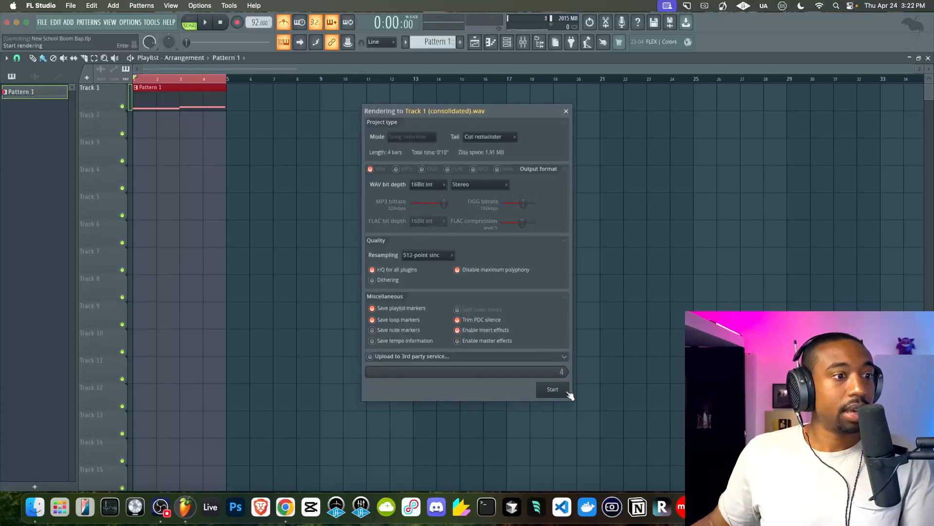
{"action": "left_click", "coordinate": [567, 111]}
Step: Inspect the Serato Sample settings from the channel rack, close the plugin and return to the playlist
{"action": "left_click", "coordinate": [507, 42]}
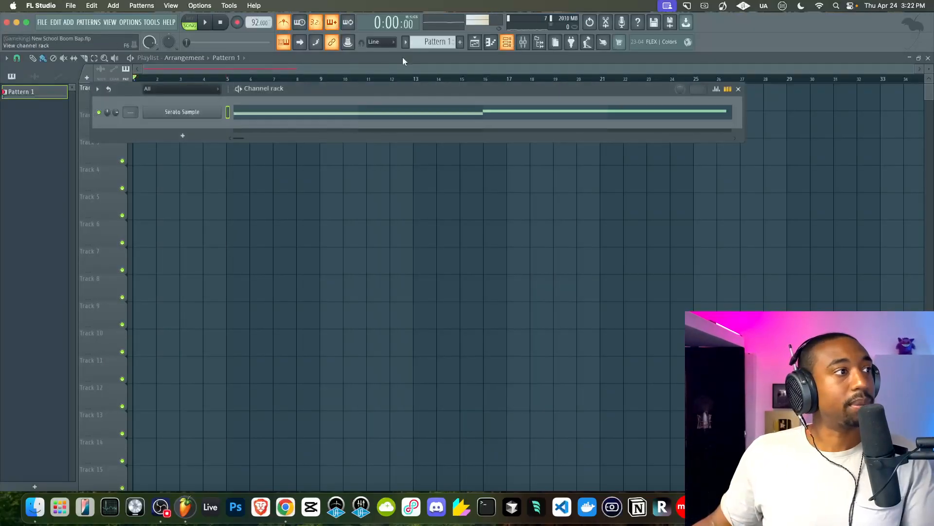
{"action": "left_click", "coordinate": [211, 112]}
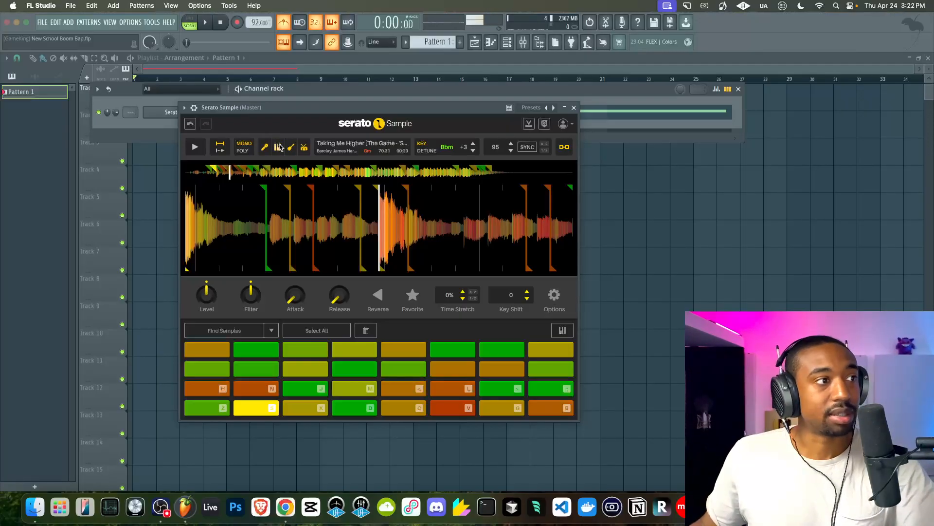
{"action": "left_click", "coordinate": [574, 108]}
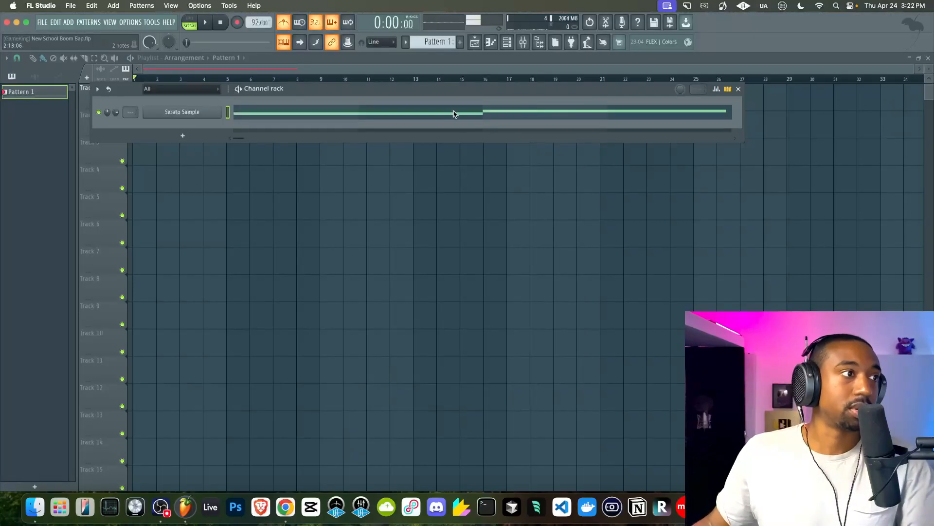
{"action": "key", "text": "F6"}
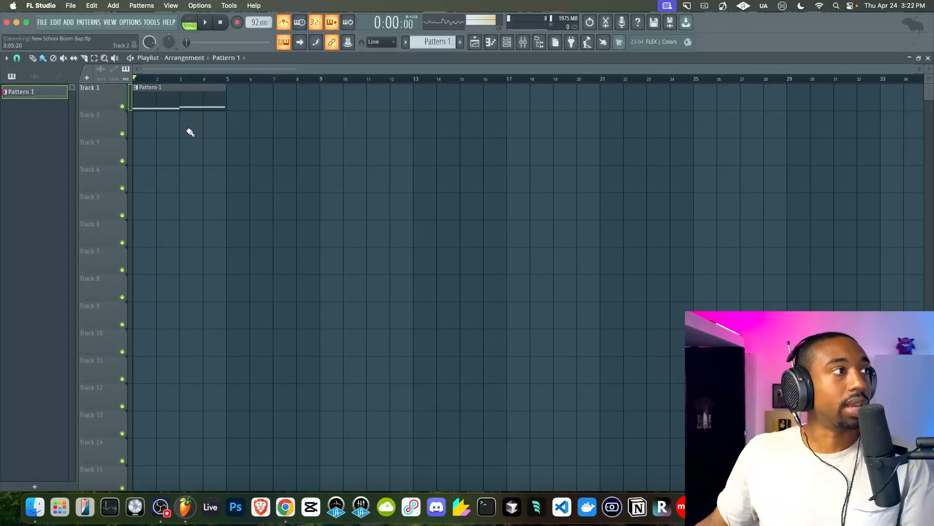
Step: Consolidate Track 1 from track start and render it as a WAV audio clip
{"action": "right_click", "coordinate": [105, 93]}
{"action": "mouse_move", "coordinate": [156, 262]}
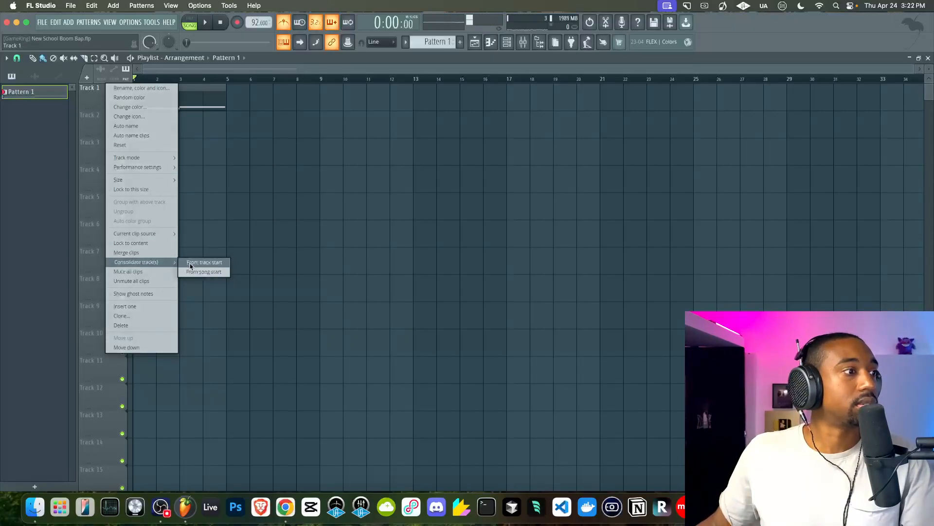
{"action": "left_click", "coordinate": [190, 263]}
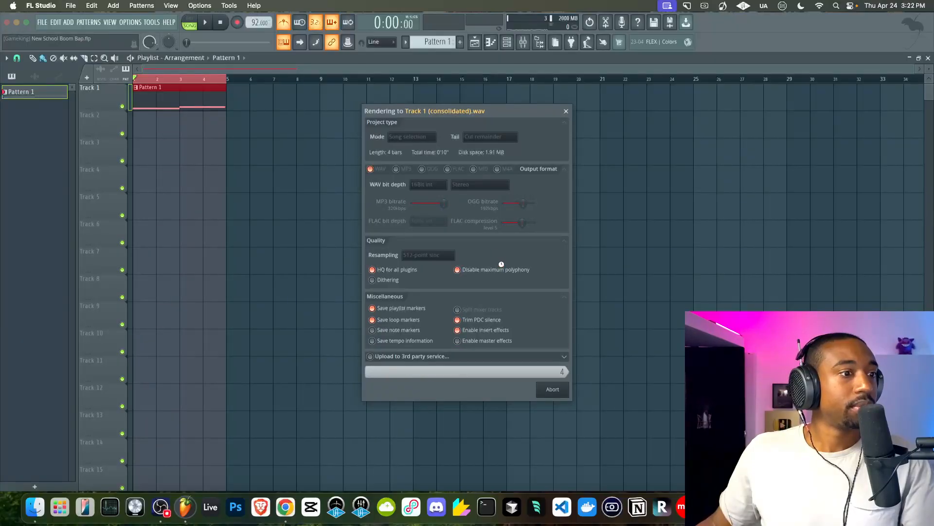
Step: Slice the consolidated audio clip on Track 1 at bar 3
{"action": "scroll", "coordinate": [173, 100], "scroll_direction": "up", "scroll_amount": 2}
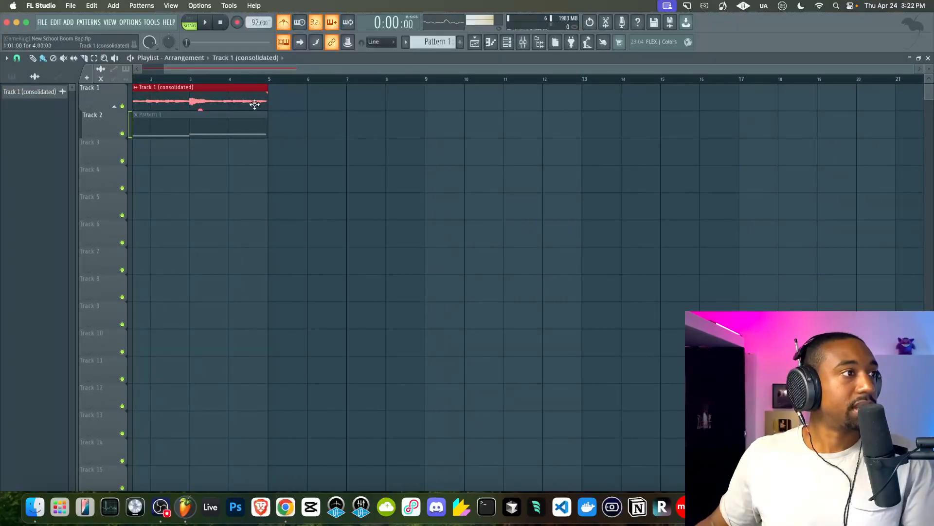
{"action": "scroll", "coordinate": [255, 105], "scroll_direction": "up", "scroll_amount": 3}
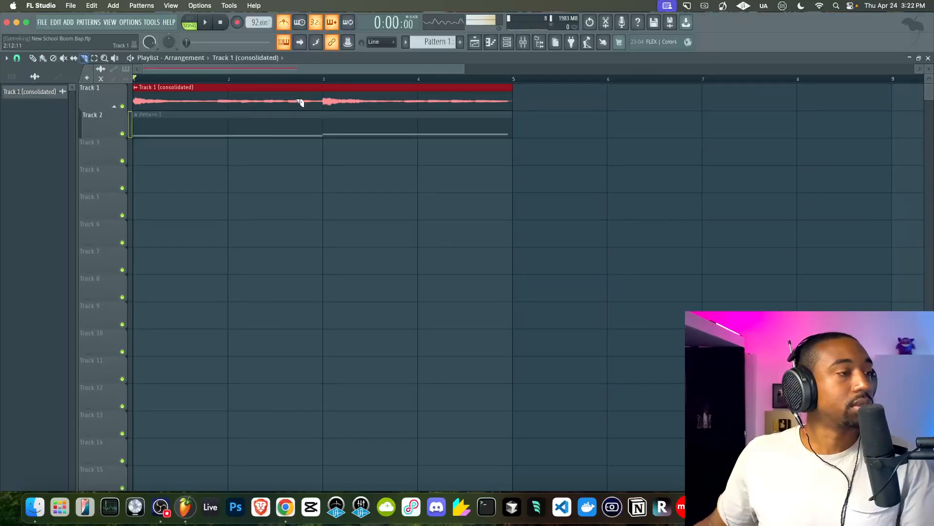
{"action": "left_click", "coordinate": [327, 102]}
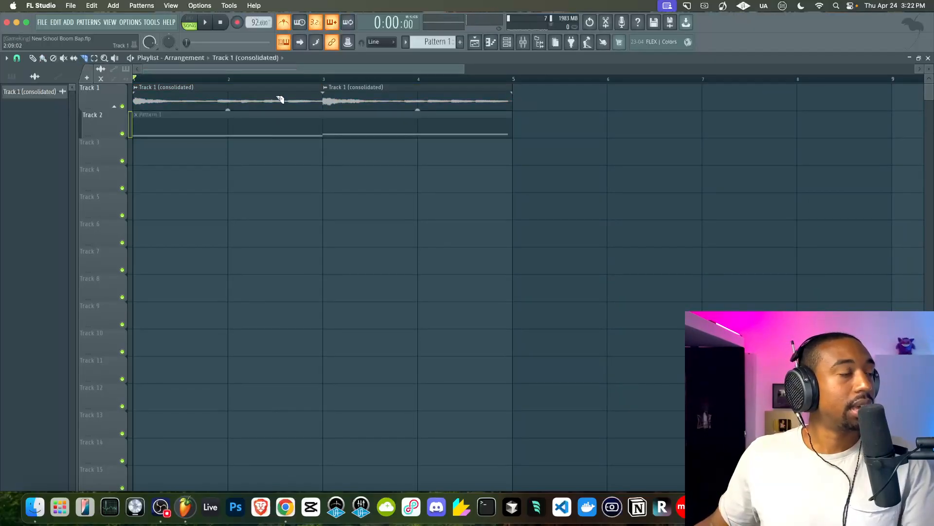
Step: Set the consolidated clip's time stretching mode to Stretch and close its channel settings
{"action": "left_click", "coordinate": [171, 90]}
{"action": "left_click", "coordinate": [254, 153]}
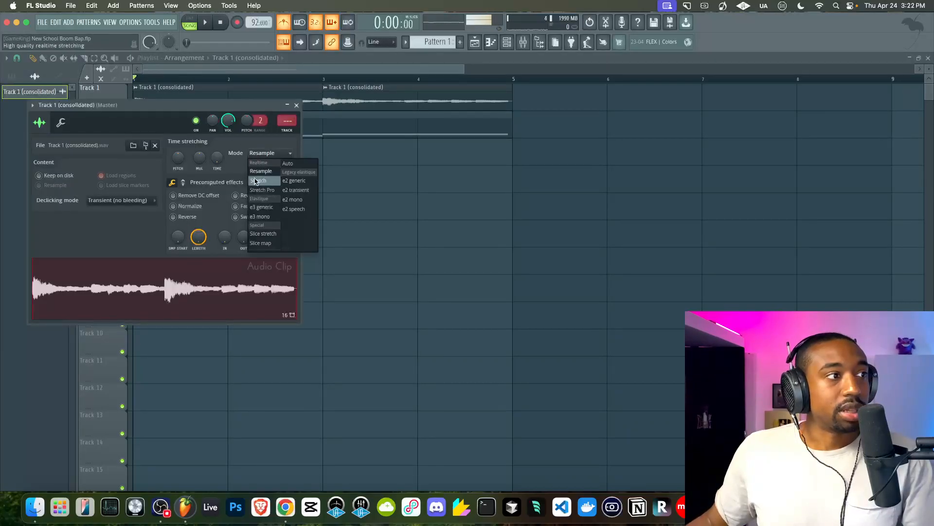
{"action": "left_click", "coordinate": [258, 181]}
{"action": "left_click", "coordinate": [296, 106]}
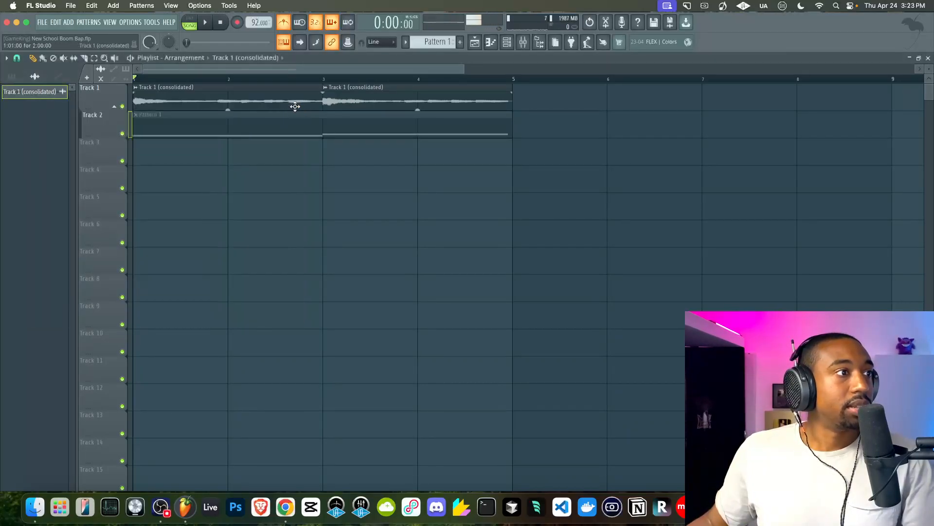
Step: Set a finer playlist snap and roughly double the height of Track 1
{"action": "scroll", "coordinate": [528, 96], "scroll_direction": "up", "scroll_amount": 4}
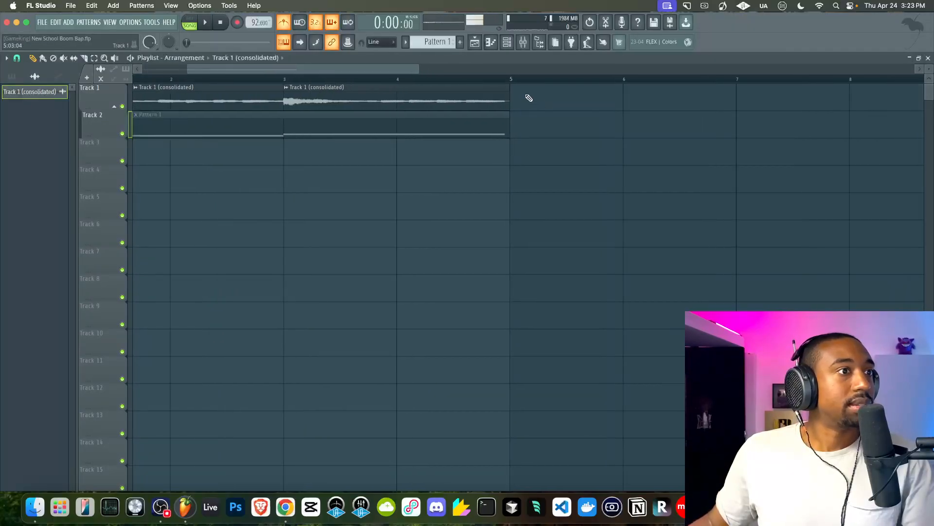
{"action": "left_click", "coordinate": [17, 59]}
{"action": "left_click", "coordinate": [29, 170]}
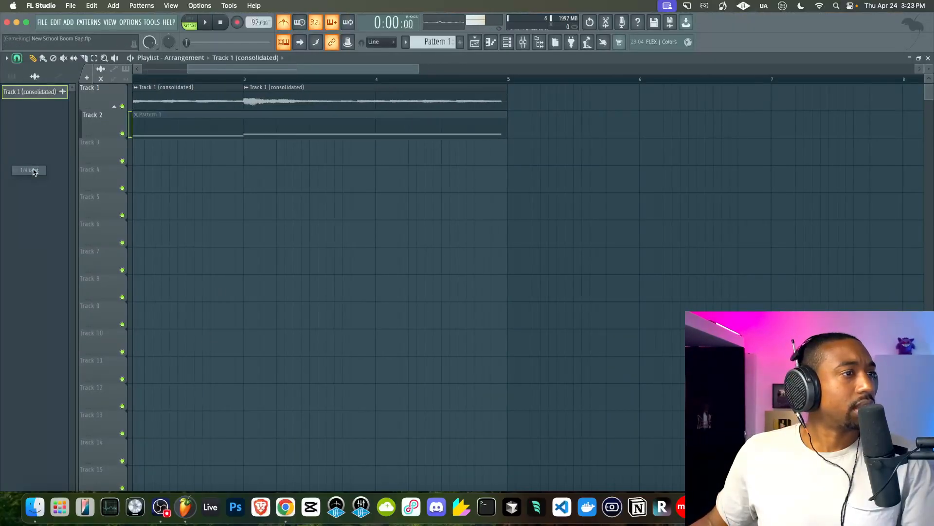
{"action": "left_click_drag", "start_coordinate": [96, 107], "coordinate": [95, 163]}
Step: Play through the clip that starts at bar 3 and slice it shortly before bar 4
{"action": "scroll", "coordinate": [472, 136], "scroll_direction": "up", "scroll_amount": 5}
{"action": "key", "text": "space"}
{"action": "left_click", "coordinate": [276, 77]}
{"action": "key", "text": "space"}
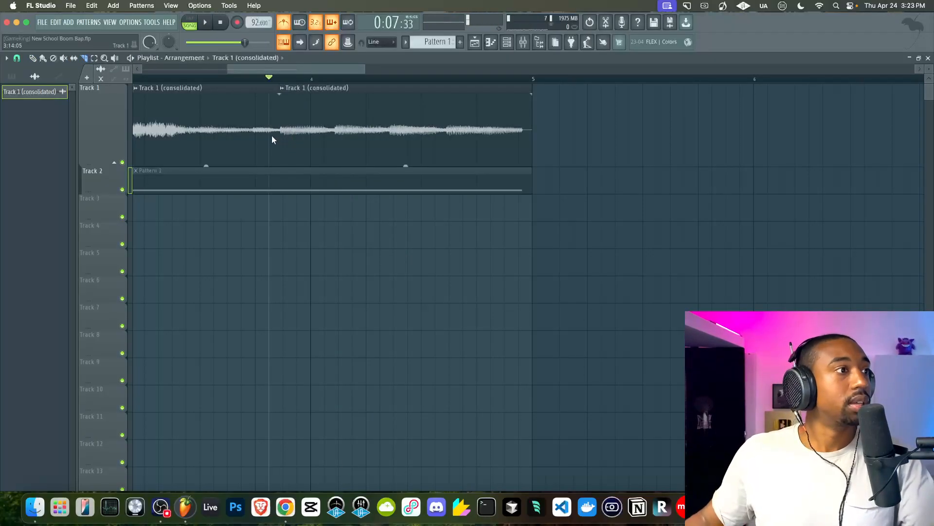
Step: Shift the last slice on Track 1 slightly later, leaving a small gap before it, and play the transition
{"action": "scroll", "coordinate": [283, 135], "scroll_direction": "up", "scroll_amount": 1}
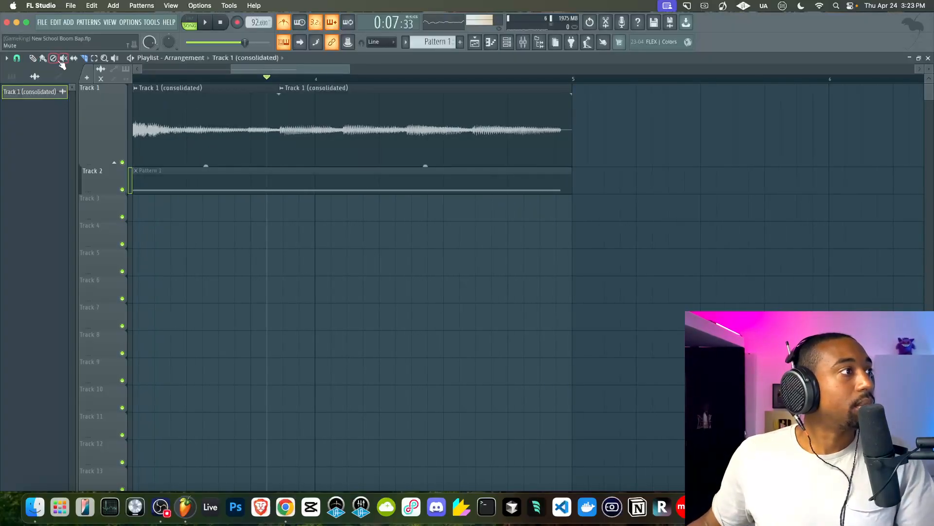
{"action": "scroll", "coordinate": [349, 147], "scroll_direction": "up", "scroll_amount": 3}
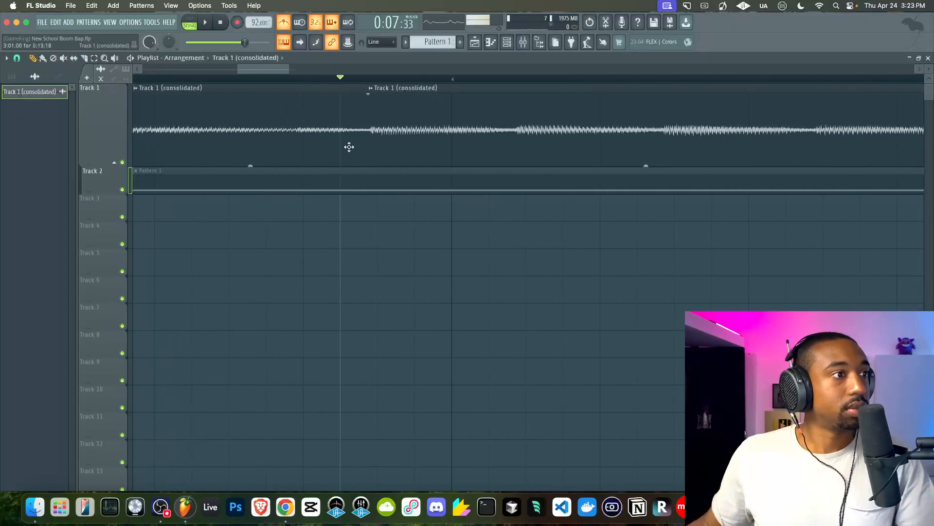
{"action": "left_click_drag", "start_coordinate": [390, 135], "coordinate": [397, 137]}
{"action": "scroll", "coordinate": [398, 137], "scroll_direction": "down", "scroll_amount": 3}
{"action": "key", "text": "space"}
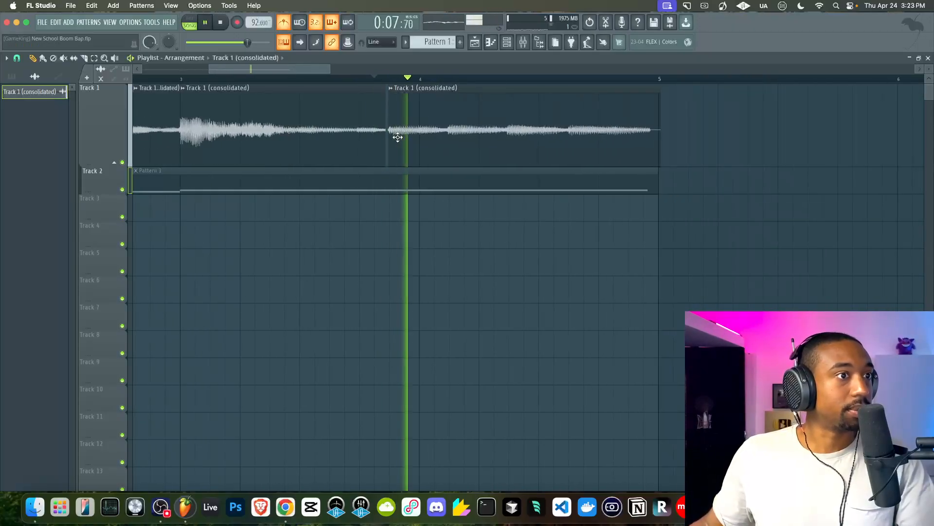
{"action": "key", "text": "space"}
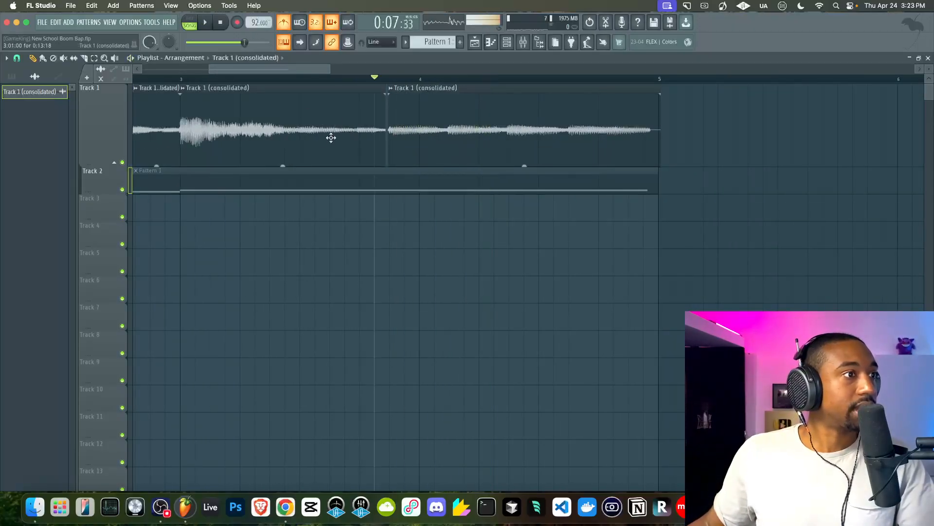
Step: Make the slice starting at bar 3 and the slice after it unique as samples
{"action": "left_click", "coordinate": [187, 88]}
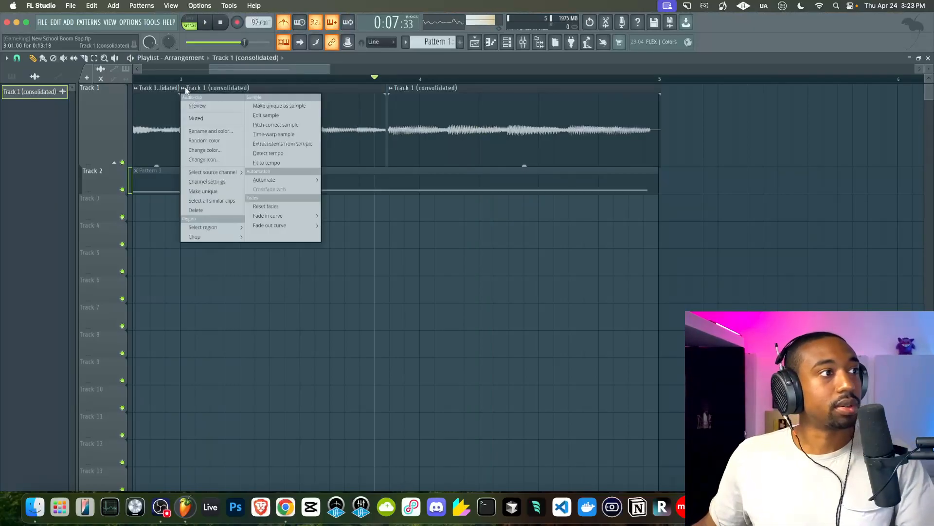
{"action": "left_click", "coordinate": [275, 105]}
{"action": "left_click", "coordinate": [396, 91]}
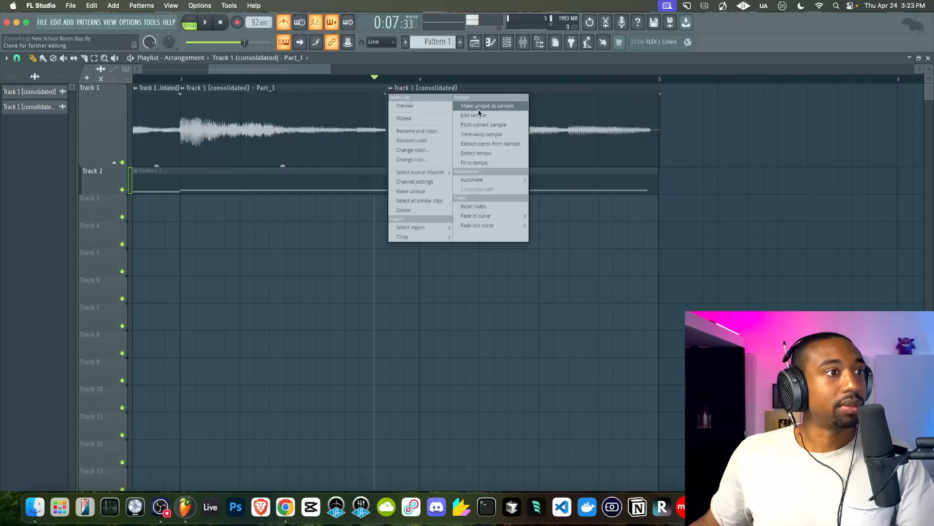
{"action": "left_click", "coordinate": [489, 107]}
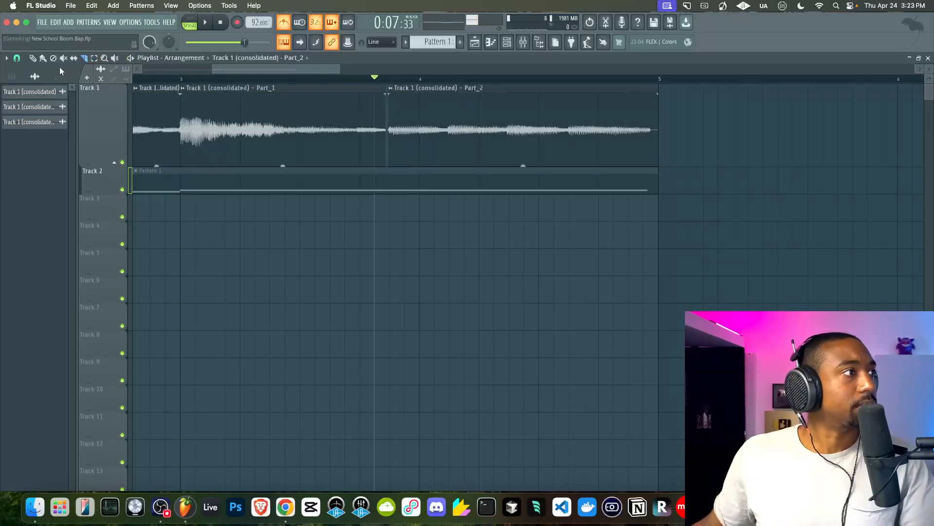
Step: Return to the Draw tool and make the last slice unique as a sample again
{"action": "left_click", "coordinate": [32, 59]}
{"action": "left_click", "coordinate": [396, 92]}
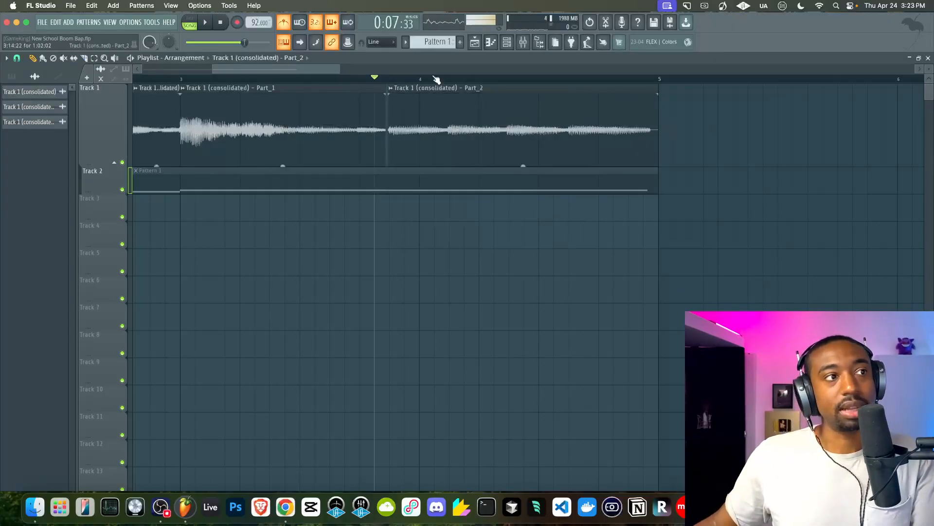
{"action": "left_click", "coordinate": [394, 91]}
{"action": "left_click", "coordinate": [487, 105]}
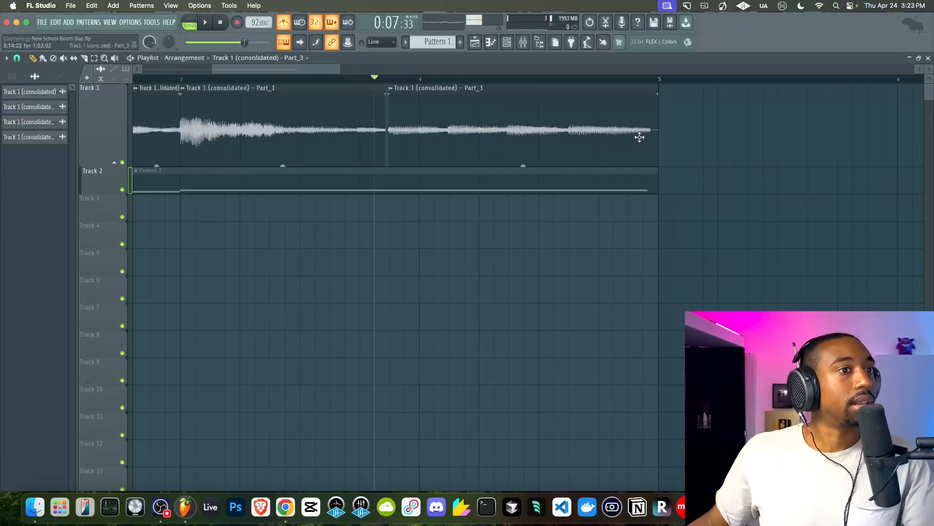
Step: Open the channel settings of the Part_1 clip and set its time stretching mode to Stretch
{"action": "double_click", "coordinate": [216, 92]}
{"action": "left_click", "coordinate": [268, 166]}
{"action": "left_click", "coordinate": [271, 193]}
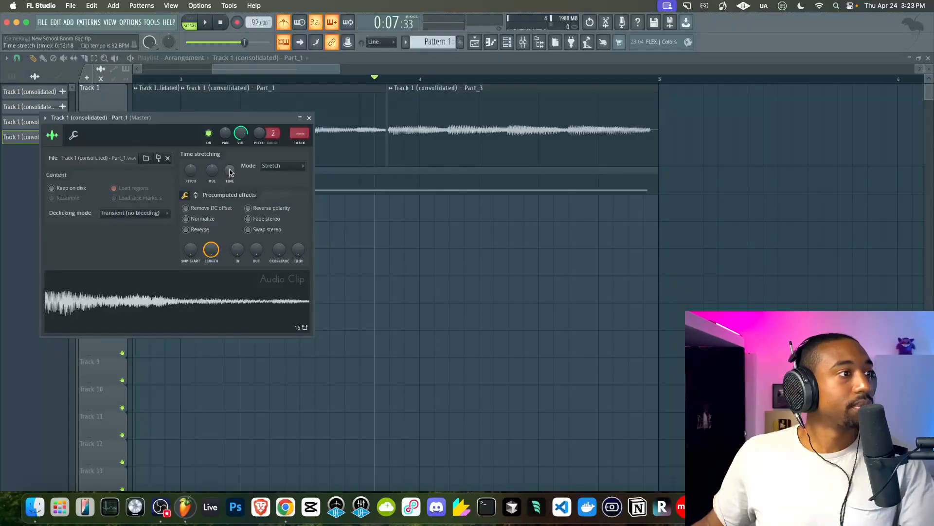
Step: Adjust the Part_1 clip's stretch time so the clip reaches bar 4 and overlaps the following slice
{"action": "right_click", "coordinate": [230, 173]}
{"action": "left_click", "coordinate": [240, 179]}
{"action": "left_click_drag", "start_coordinate": [230, 170], "coordinate": [230, 156]}
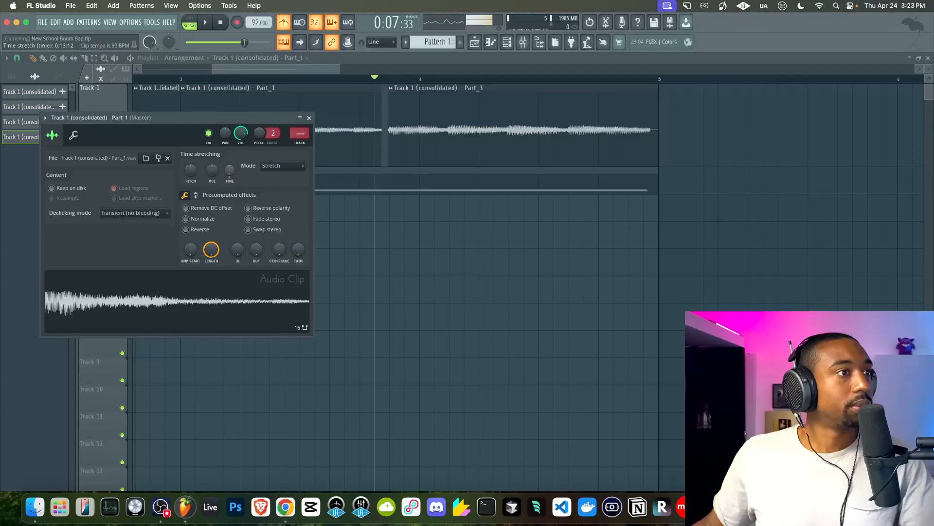
{"action": "right_click", "coordinate": [231, 169]}
{"action": "left_click", "coordinate": [246, 226]}
Step: Listen to the stretched Part_1 clip and its transition into the next slice, including playback from bar 3
{"action": "key", "text": "space"}
{"action": "key", "text": "space"}
{"action": "left_click", "coordinate": [466, 95]}
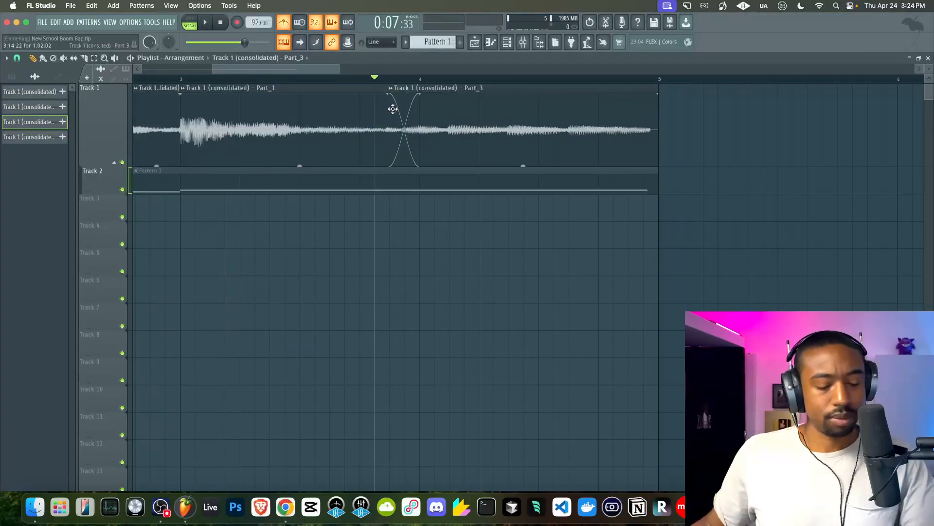
{"action": "key", "text": "space"}
{"action": "key", "text": "space"}
{"action": "left_click", "coordinate": [187, 79]}
{"action": "key", "text": "space"}
{"action": "key", "text": "space"}
Step: Reduce the Part_1 clip's stretch time so the clip ends where the Part_3 clip starts
{"action": "double_click", "coordinate": [300, 113]}
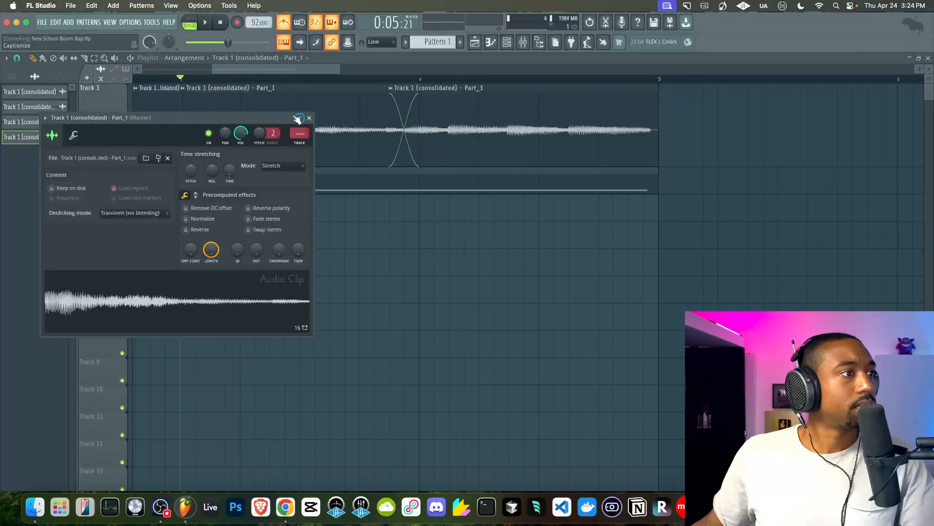
{"action": "left_click_drag", "start_coordinate": [227, 170], "coordinate": [227, 176]}
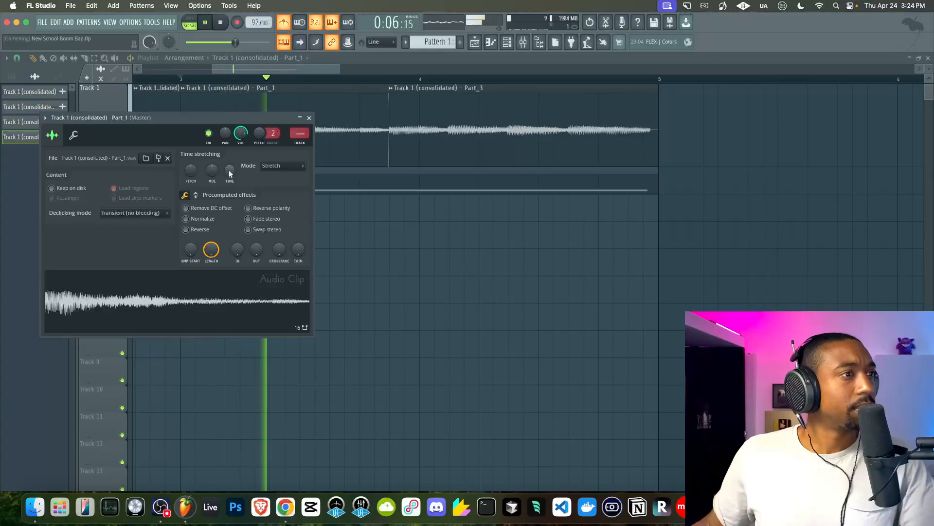
{"action": "key", "text": "space"}
{"action": "left_click", "coordinate": [309, 118]}
Step: Examine the join between the Part_1 and Part_3 clips and listen to playback from bar 3
{"action": "scroll", "coordinate": [407, 127], "scroll_direction": "up", "scroll_amount": 4}
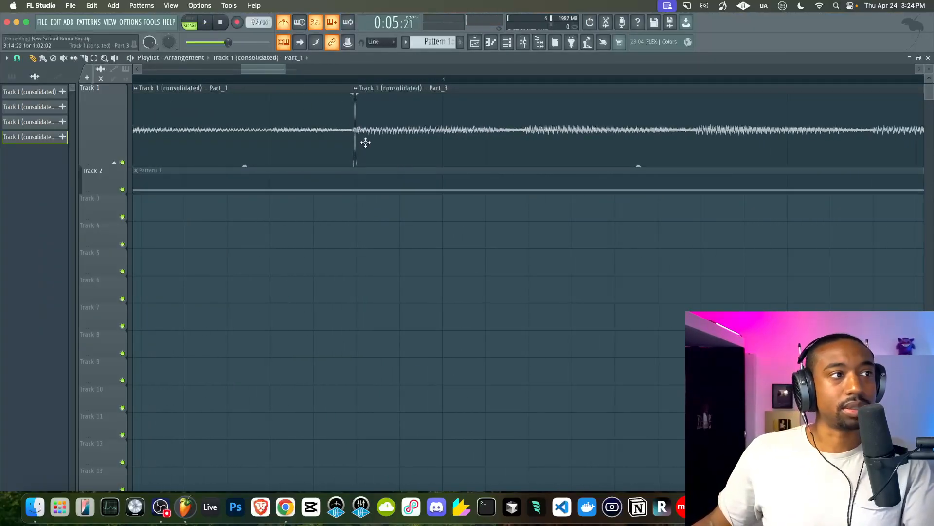
{"action": "scroll", "coordinate": [345, 145], "scroll_direction": "down", "scroll_amount": 3}
{"action": "key", "text": "space"}
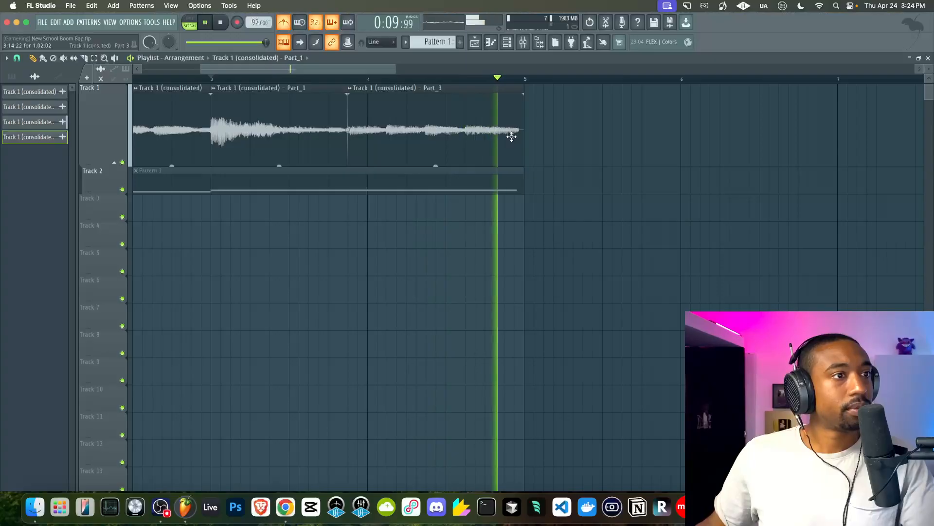
{"action": "scroll", "coordinate": [511, 132], "scroll_direction": "up", "scroll_amount": 2}
{"action": "key", "text": "space"}
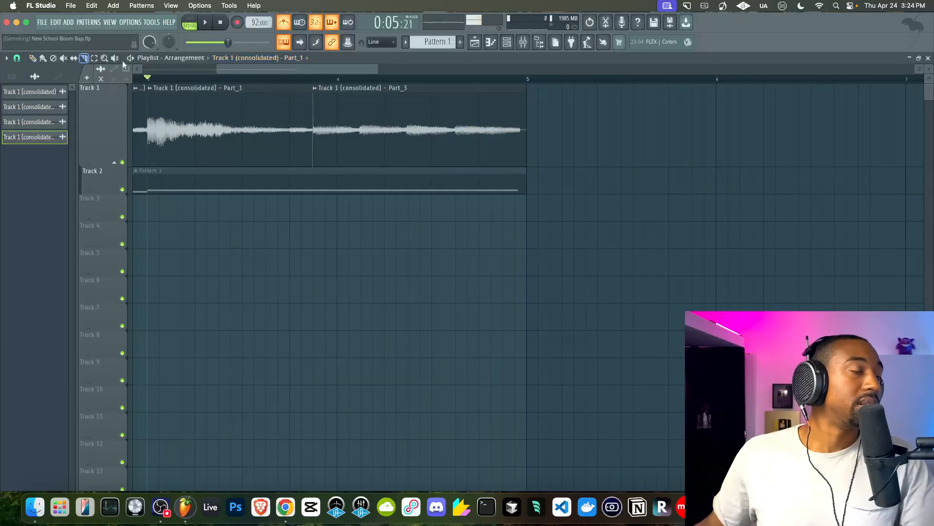
Step: Slice the Part_3 clip at its last hit, trim the silent tail, and make the last slice unique as a sample
{"action": "scroll", "coordinate": [488, 125], "scroll_direction": "up", "scroll_amount": 2}
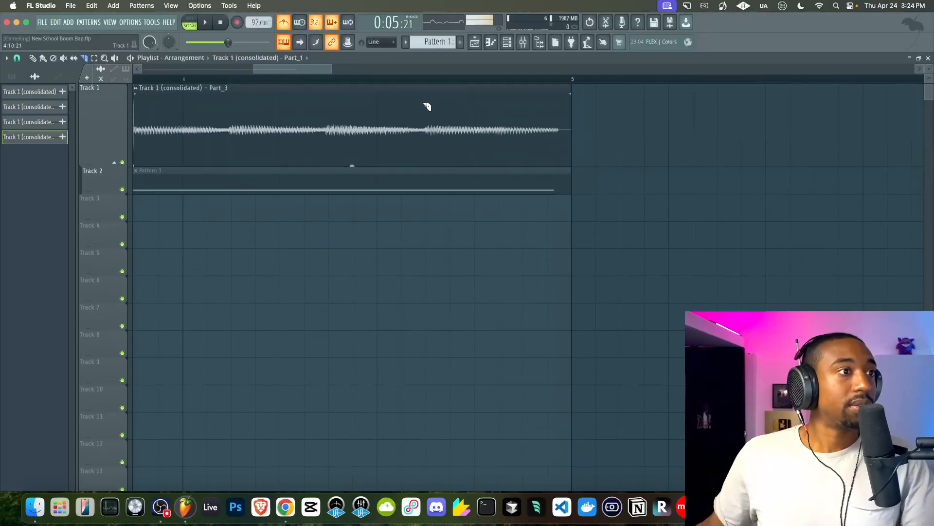
{"action": "scroll", "coordinate": [443, 130], "scroll_direction": "up", "scroll_amount": 1}
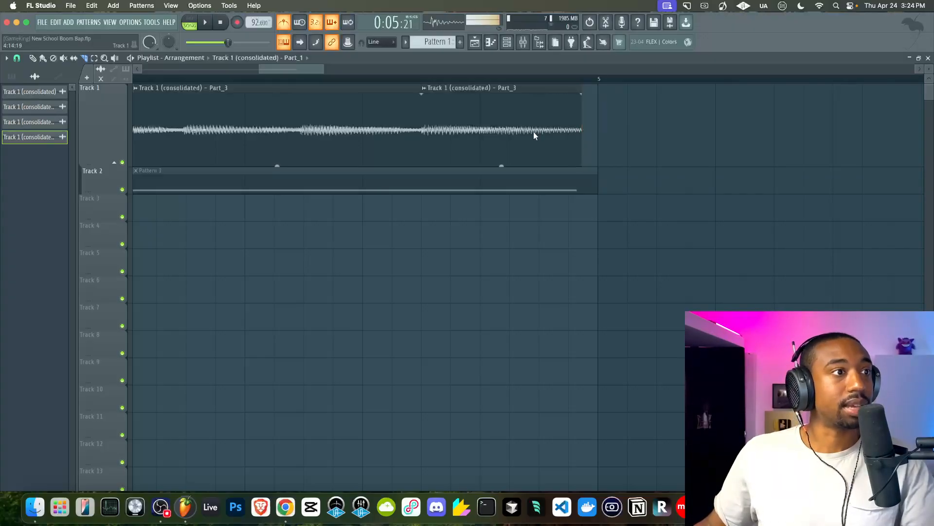
{"action": "left_click", "coordinate": [424, 88]}
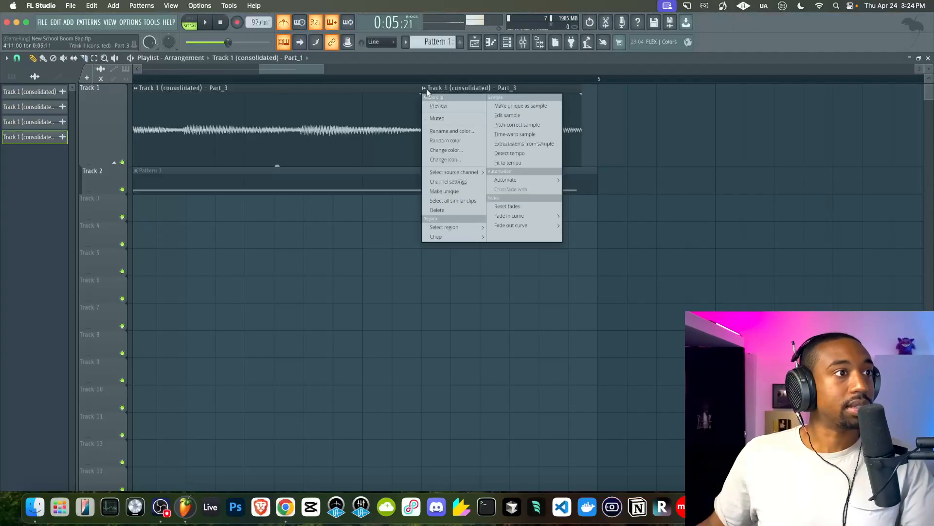
{"action": "left_click", "coordinate": [521, 106]}
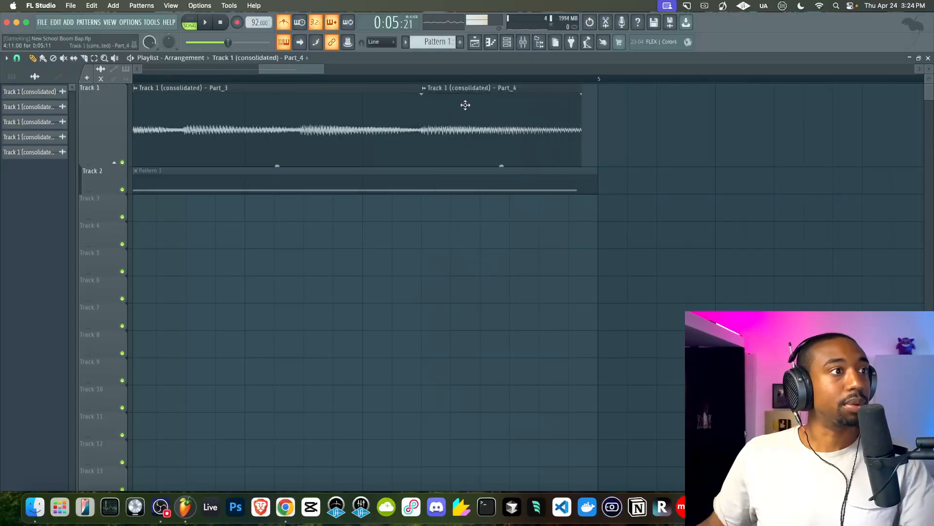
Step: Increase the Part_4 clip's stretch time to about 0:05:23 so its audio reaches nearly to bar 5
{"action": "double_click", "coordinate": [454, 89]}
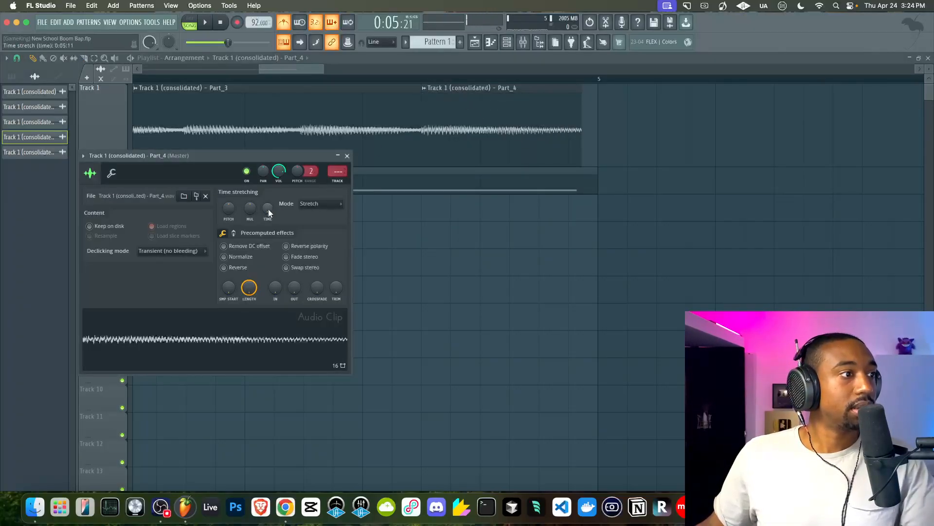
{"action": "left_click_drag", "start_coordinate": [267, 208], "coordinate": [267, 207]}
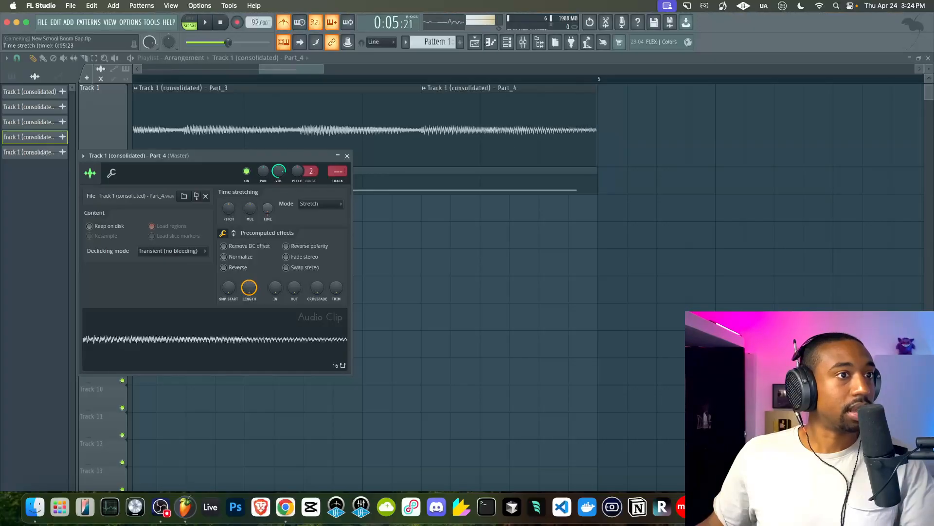
{"action": "left_click", "coordinate": [348, 156]}
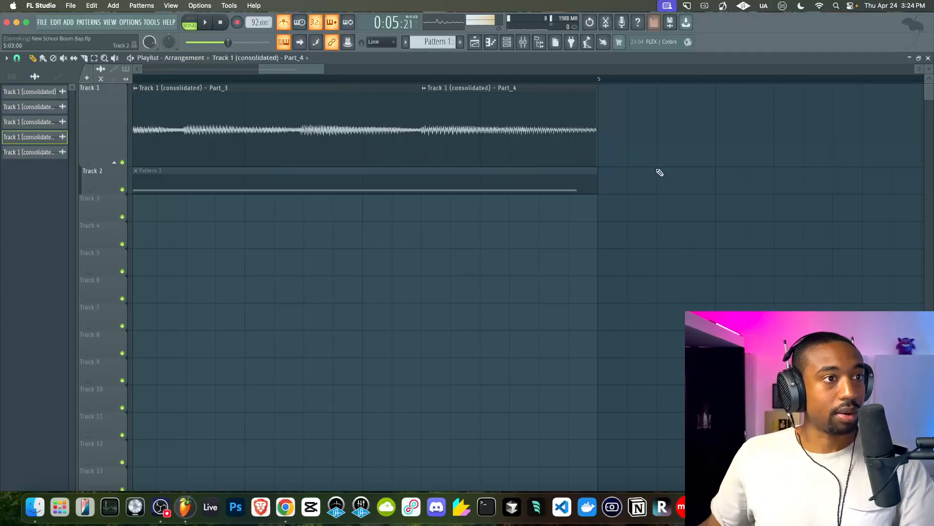
Step: Extend the end of the Part_4 clip on Track 1 exactly to bar 5
{"action": "scroll", "coordinate": [659, 172], "scroll_direction": "up", "scroll_amount": 3}
{"action": "left_click", "coordinate": [579, 133]}
{"action": "right_click", "coordinate": [616, 139]}
{"action": "scroll", "coordinate": [562, 134], "scroll_direction": "down", "scroll_amount": 1}
{"action": "left_click_drag", "start_coordinate": [510, 137], "coordinate": [513, 138]}
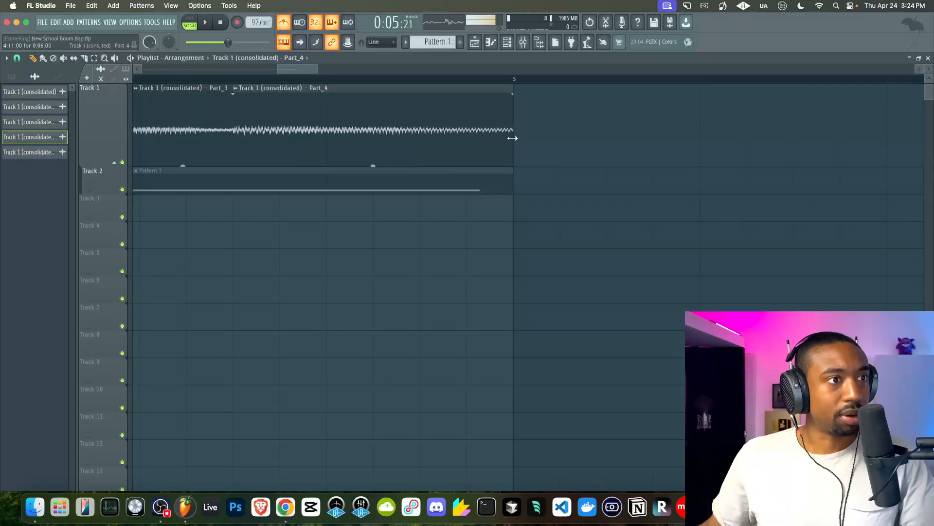
Step: Listen to the stretched slices from bar 3 and through the whole four-bar loop
{"action": "left_click", "coordinate": [247, 121]}
{"action": "scroll", "coordinate": [440, 130], "scroll_direction": "down", "scroll_amount": 3}
{"action": "key", "text": "space"}
{"action": "scroll", "coordinate": [458, 131], "scroll_direction": "down", "scroll_amount": 3}
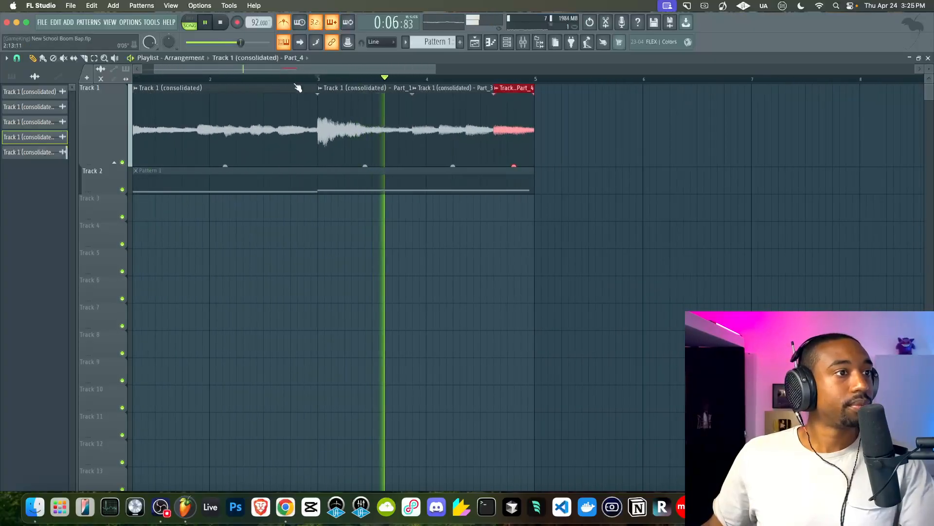
{"action": "scroll", "coordinate": [243, 117], "scroll_direction": "left", "scroll_amount": 2}
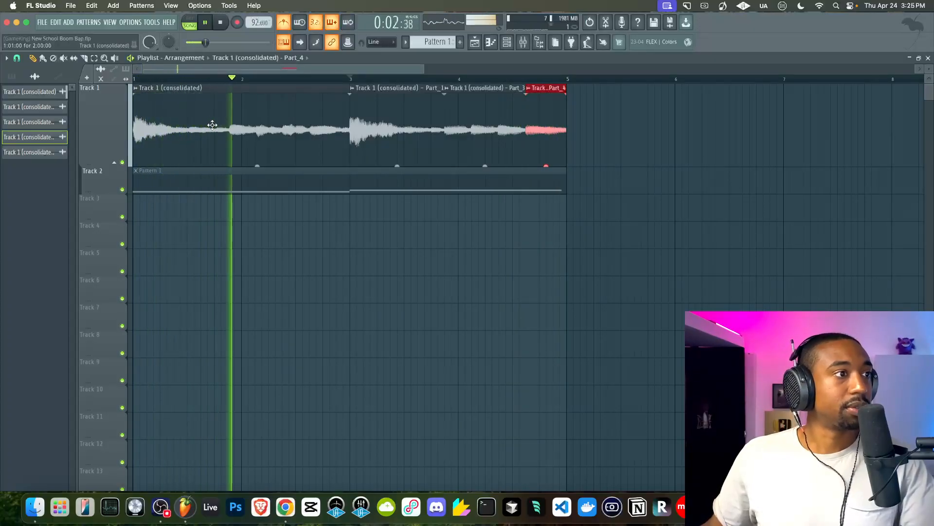
{"action": "scroll", "coordinate": [216, 126], "scroll_direction": "up", "scroll_amount": 3}
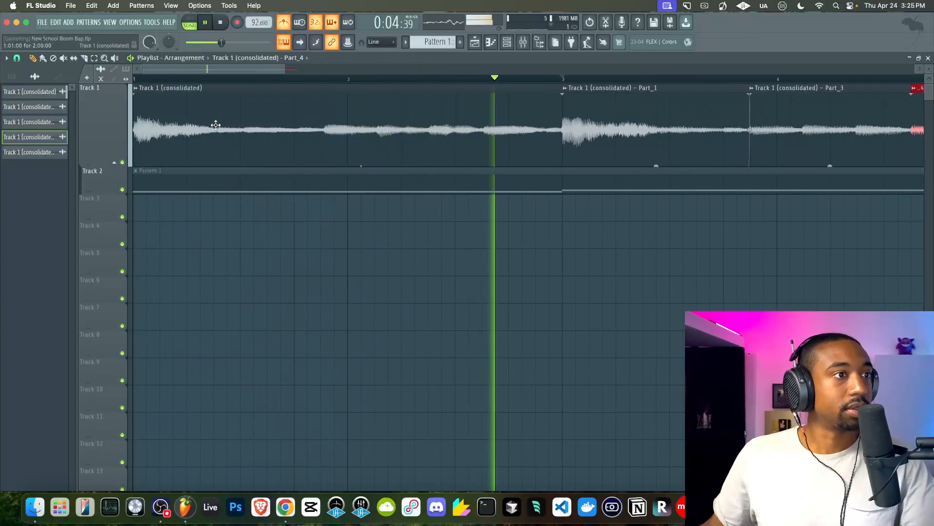
{"action": "scroll", "coordinate": [224, 125], "scroll_direction": "down", "scroll_amount": 3}
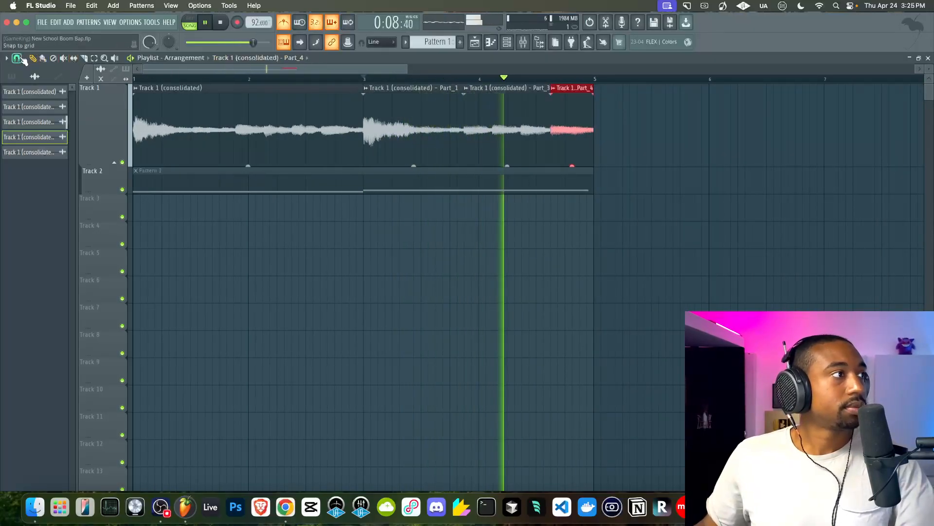
{"action": "right_click", "coordinate": [366, 286]}
{"action": "key", "text": "space"}
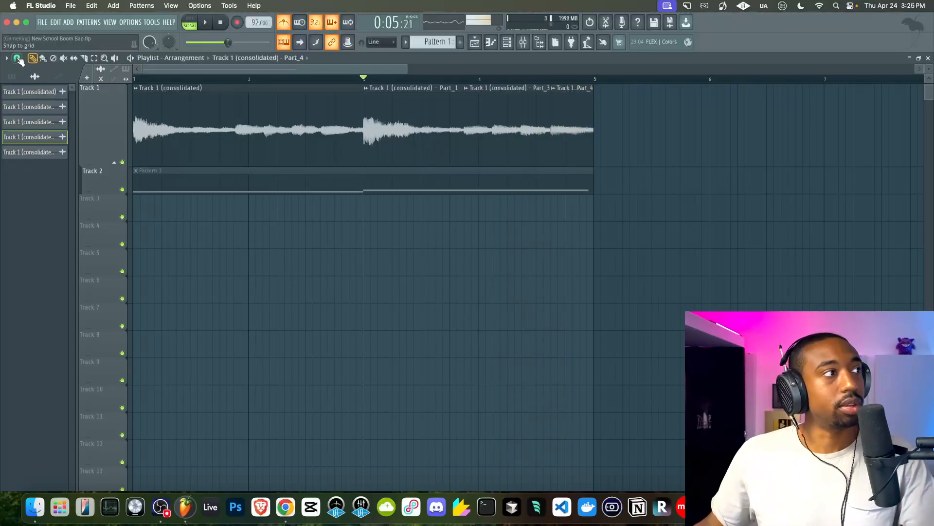
Step: Assign the consolidated, Part_1, Part_3 and Part_4 clips to their own mixer tracks 1 to 4
{"action": "double_click", "coordinate": [276, 126]}
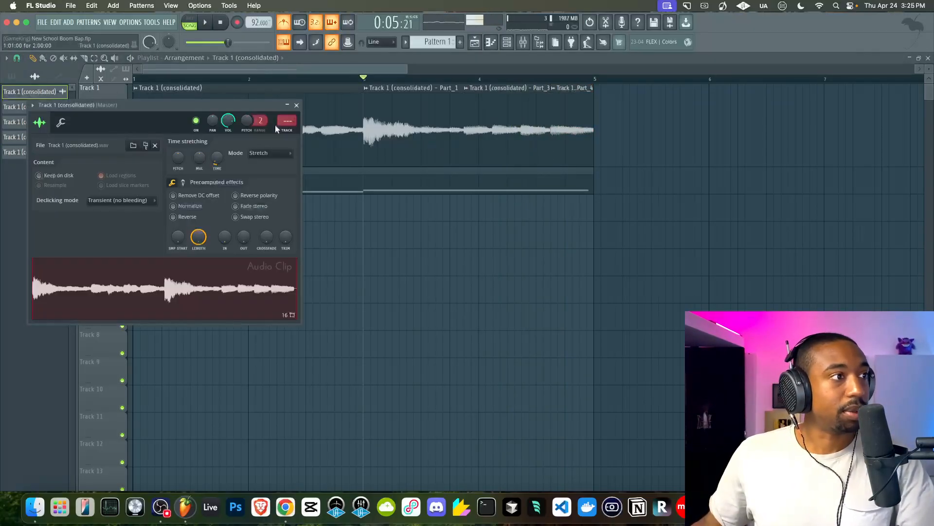
{"action": "left_click", "coordinate": [287, 122]}
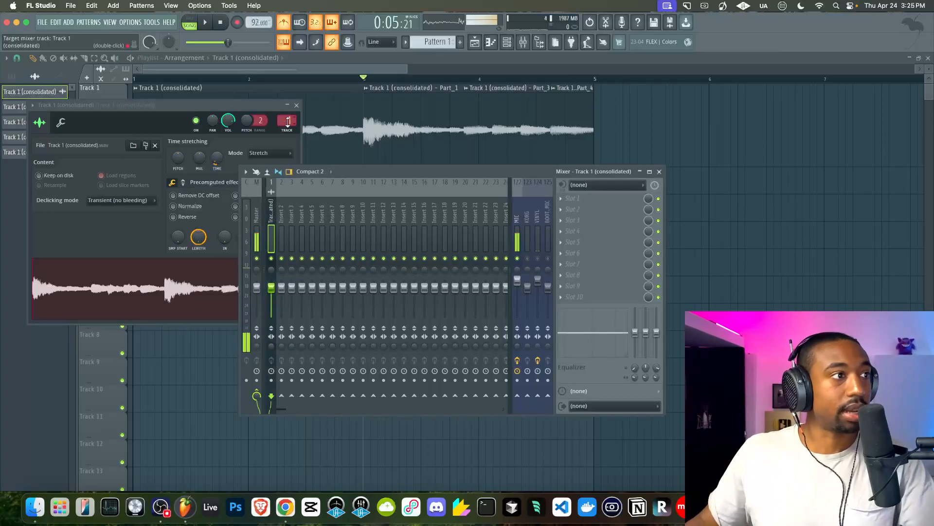
{"action": "double_click", "coordinate": [380, 121]}
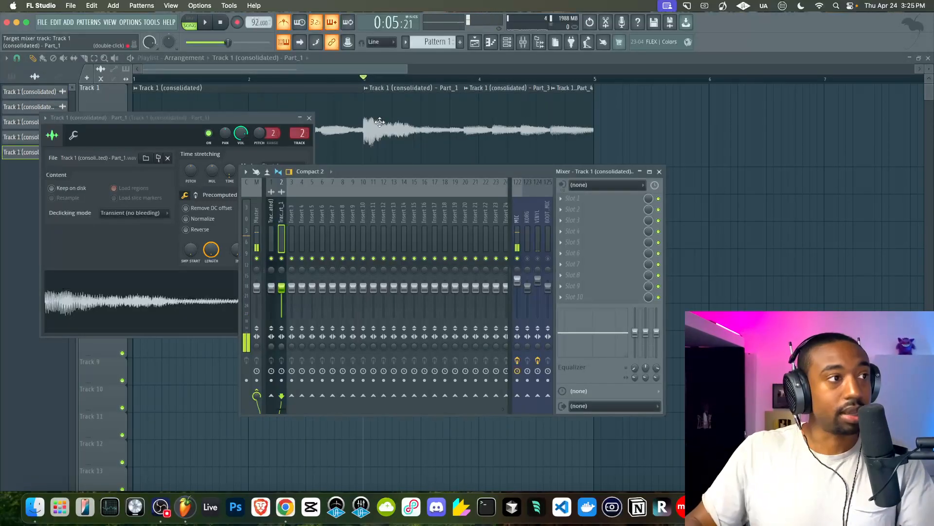
{"action": "double_click", "coordinate": [505, 126]}
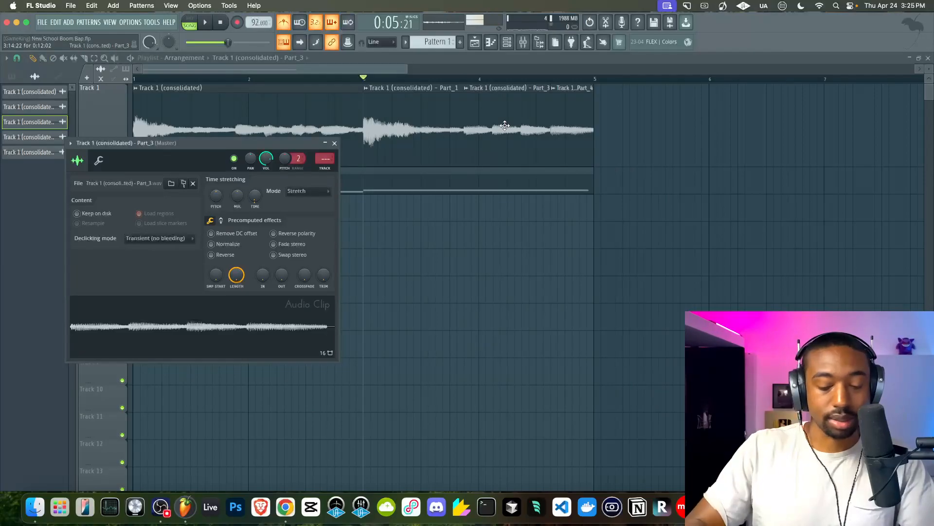
{"action": "key", "text": "super+l"}
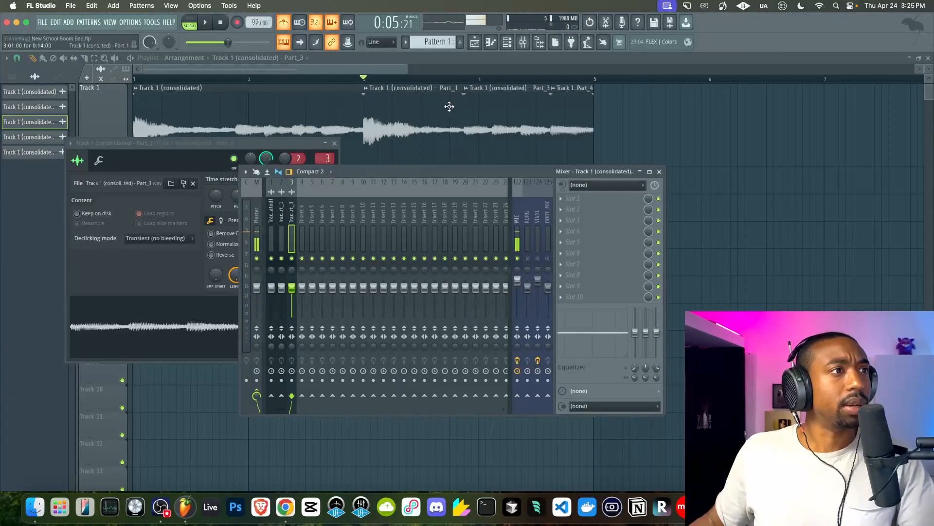
{"action": "double_click", "coordinate": [570, 111]}
{"action": "key", "text": "super+l"}
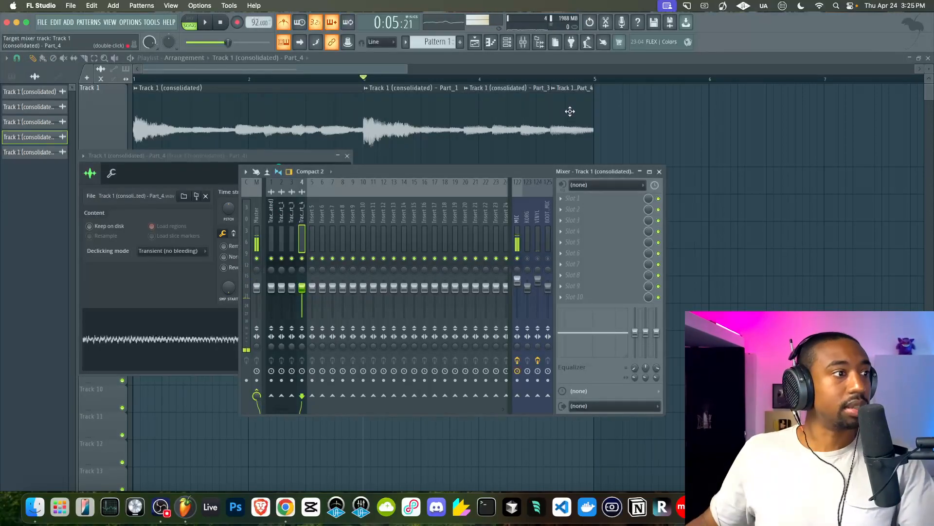
Step: Name mixer track 5 SAMPLE and route the four clip tracks to it only
{"action": "right_click", "coordinate": [315, 185]}
{"action": "left_click", "coordinate": [317, 225]}
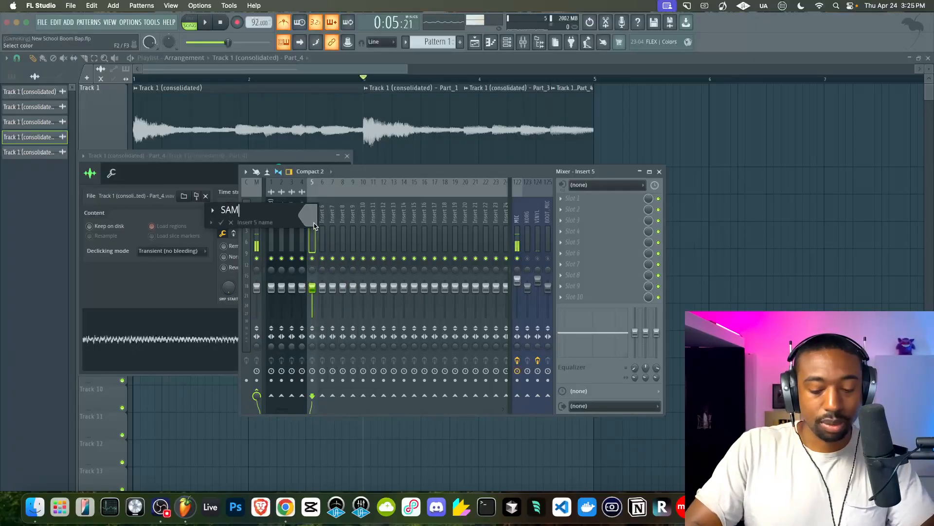
{"action": "key", "text": "Return"}
{"action": "left_click_drag", "start_coordinate": [302, 225], "coordinate": [272, 231]}
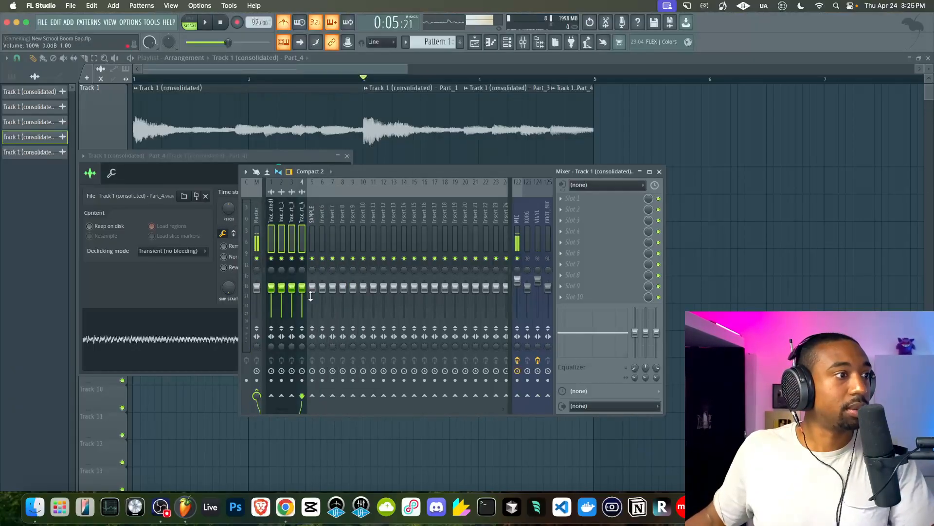
{"action": "right_click", "coordinate": [313, 397]}
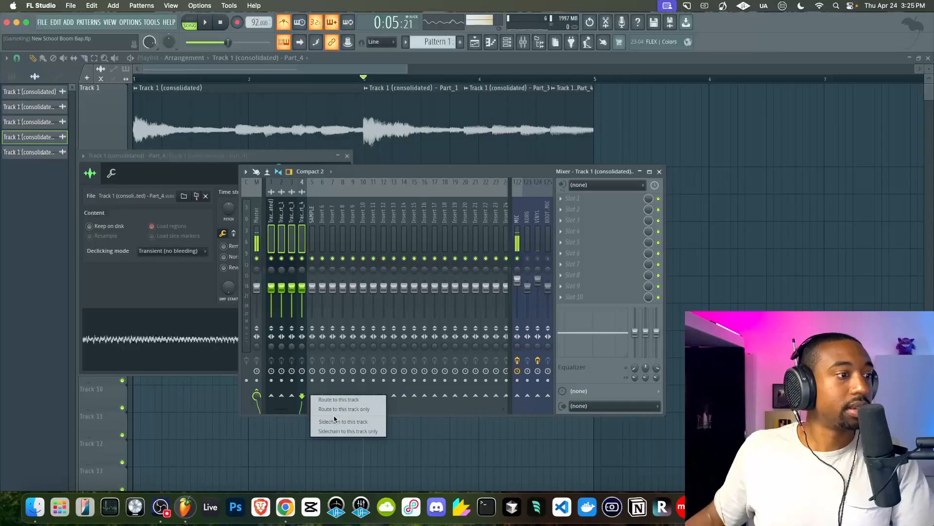
{"action": "left_click", "coordinate": [333, 410]}
{"action": "left_click", "coordinate": [313, 224]}
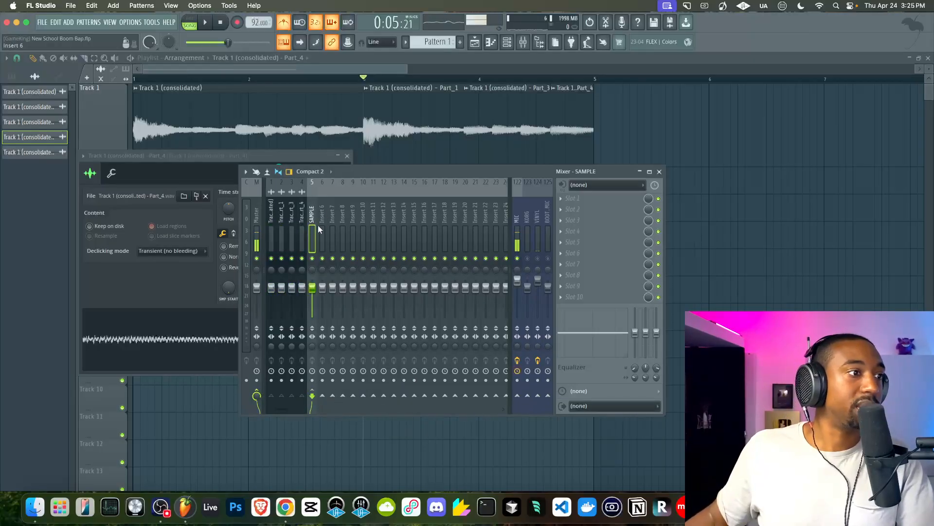
Step: Name mixer track 6 BEAT MIX and move it ahead of the clip tracks to become track 1
{"action": "left_click", "coordinate": [322, 231]}
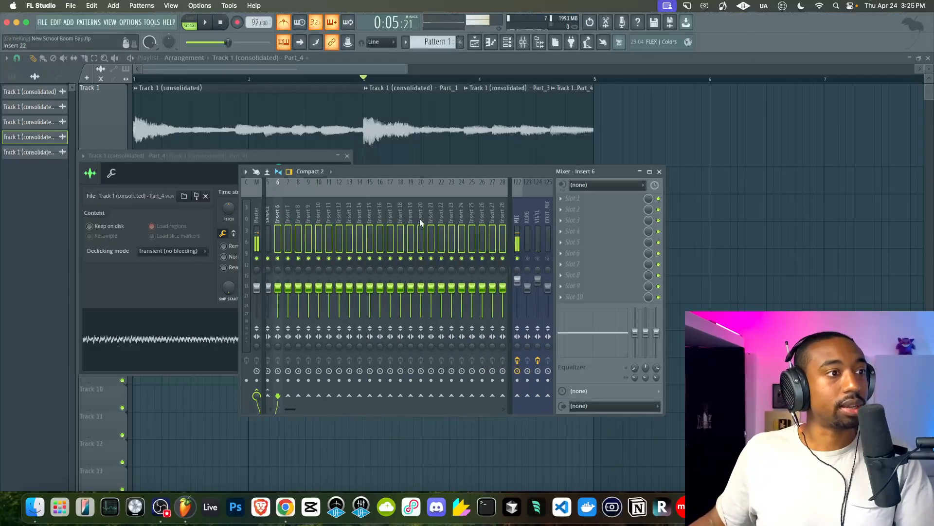
{"action": "left_click", "coordinate": [332, 229]}
{"action": "double_click", "coordinate": [323, 228]}
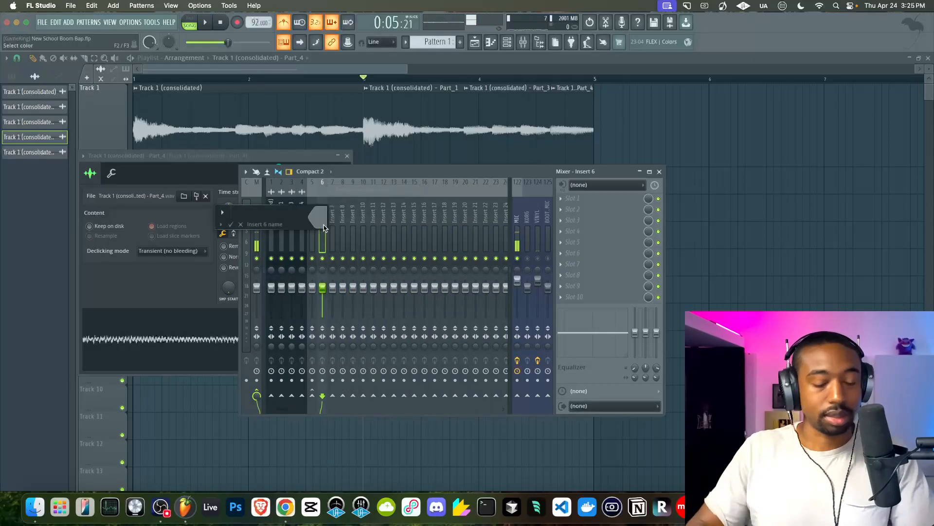
{"action": "type", "text": "BEAT MIX"}
{"action": "key", "text": "Return"}
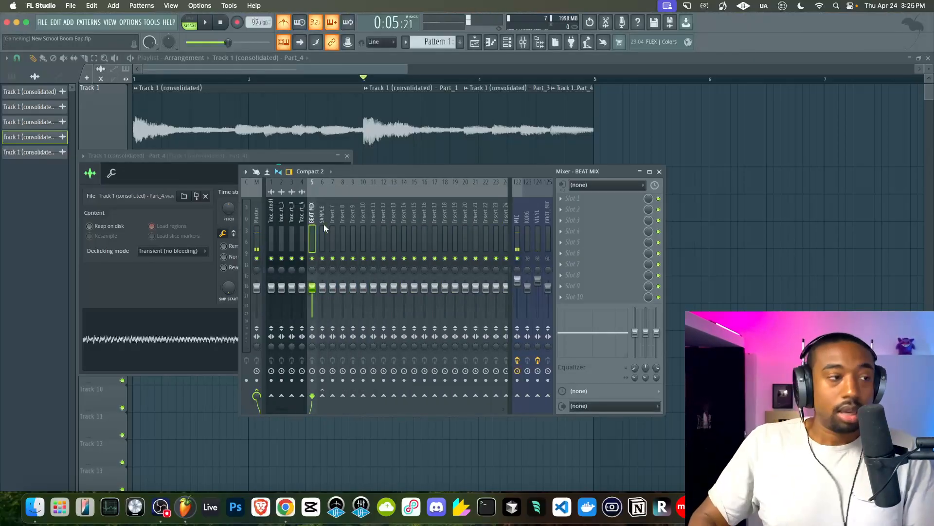
{"action": "key", "text": "alt+Left"}
{"action": "key", "text": "alt+Left"}
{"action": "key", "text": "alt+Left"}
{"action": "key", "text": "alt+Left"}
Step: Select all mixer tracks following BEAT MIX and route them to BEAT MIX only
{"action": "left_click", "coordinate": [282, 220]}
{"action": "left_click_drag", "start_coordinate": [281, 220], "coordinate": [513, 217]}
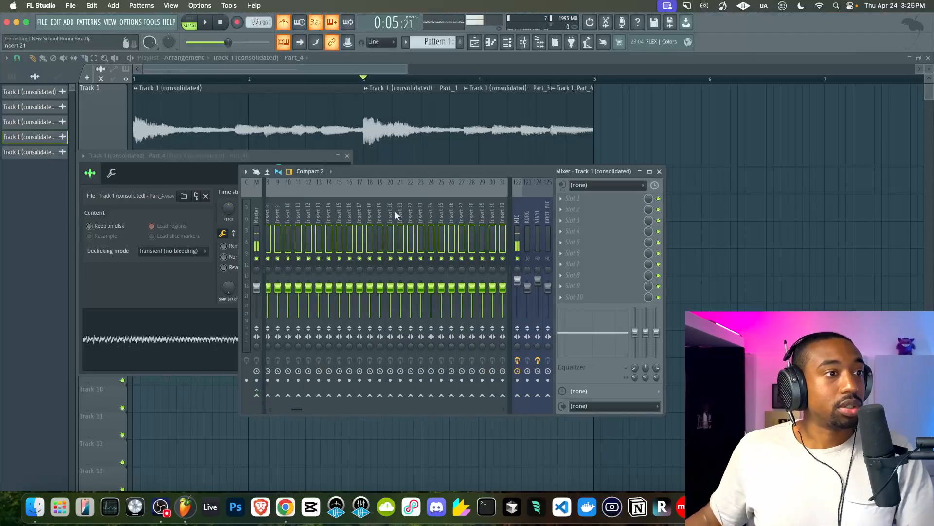
{"action": "scroll", "coordinate": [397, 213], "scroll_direction": "left", "scroll_amount": 5}
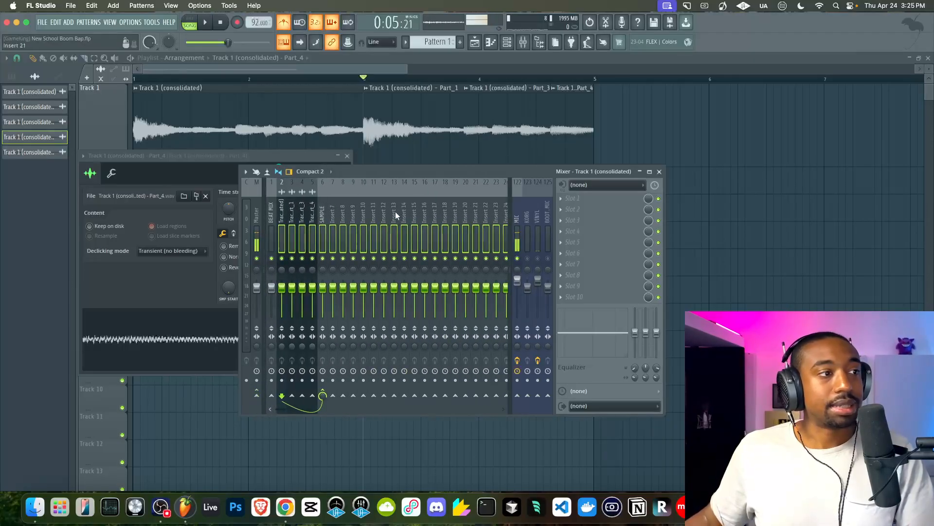
{"action": "right_click", "coordinate": [272, 395]}
{"action": "left_click", "coordinate": [287, 409]}
{"action": "left_click", "coordinate": [303, 220]}
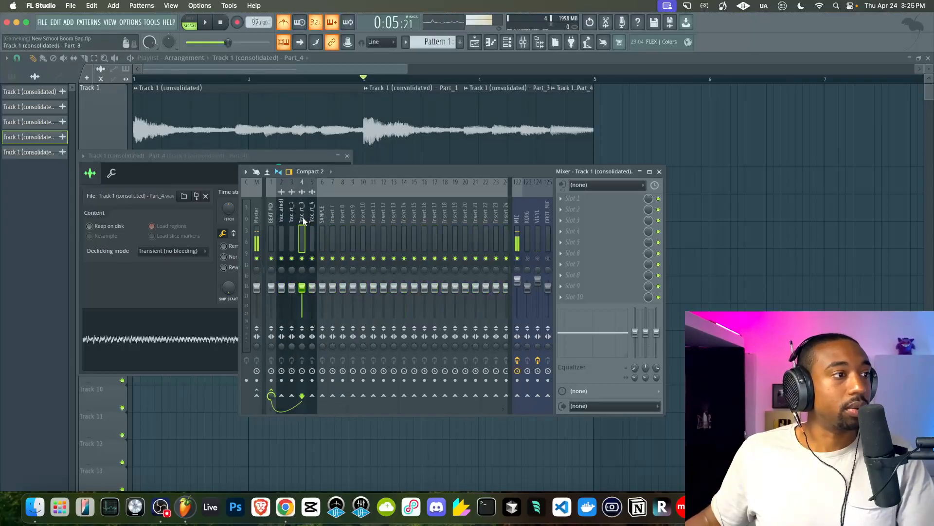
Step: Route the four clip tracks to the SAMPLE track only and check the SAMPLE track's routing
{"action": "left_click_drag", "start_coordinate": [284, 214], "coordinate": [318, 215]}
{"action": "right_click", "coordinate": [320, 395]}
{"action": "left_click", "coordinate": [336, 408]}
{"action": "left_click", "coordinate": [319, 224]}
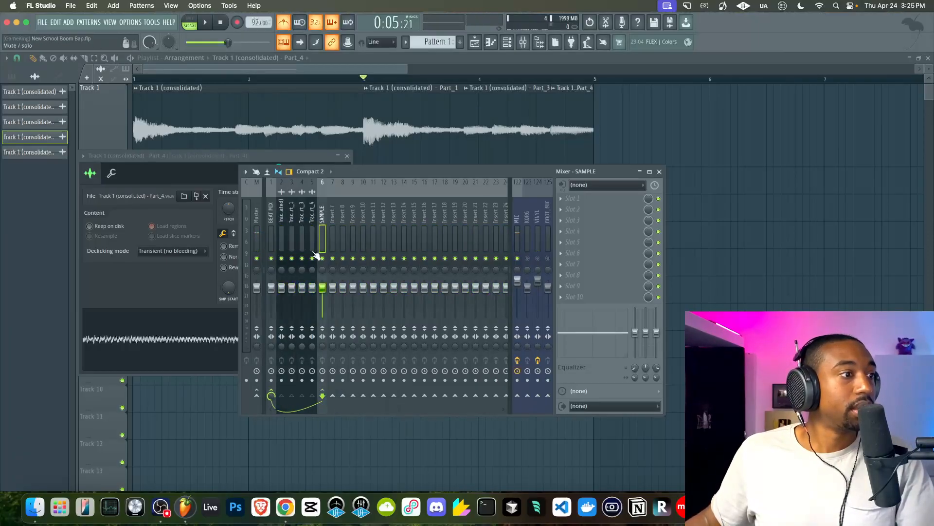
Step: Move the SAMPLE mixer track ahead of the four clip tracks so it becomes track 2
{"action": "key", "text": "alt+Left"}
{"action": "key", "text": "alt+Left"}
{"action": "key", "text": "alt+Left"}
{"action": "key", "text": "alt+Left"}
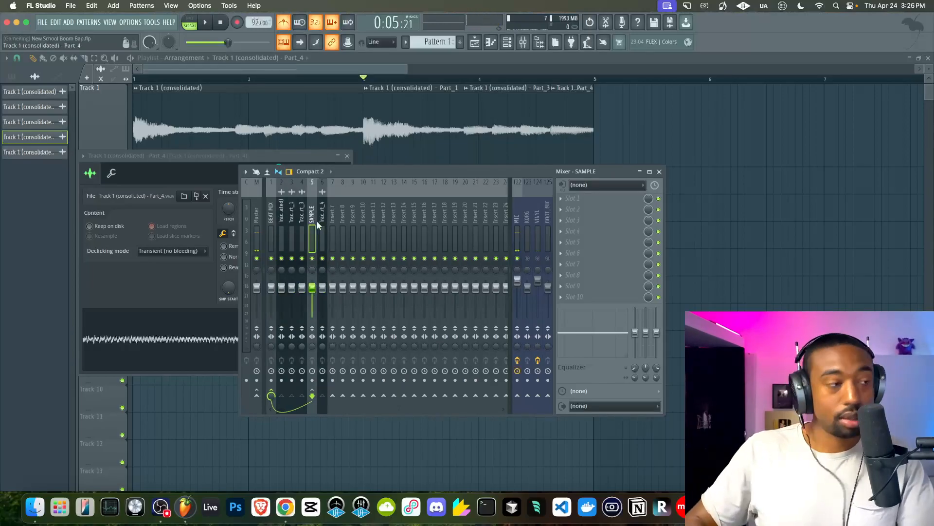
Step: Select all mixer tracks following SAMPLE, lower their volume to -10 dB (60%) and play the arrangement briefly
{"action": "left_click_drag", "start_coordinate": [292, 217], "coordinate": [525, 226]}
{"action": "scroll", "coordinate": [343, 216], "scroll_direction": "left", "scroll_amount": 5}
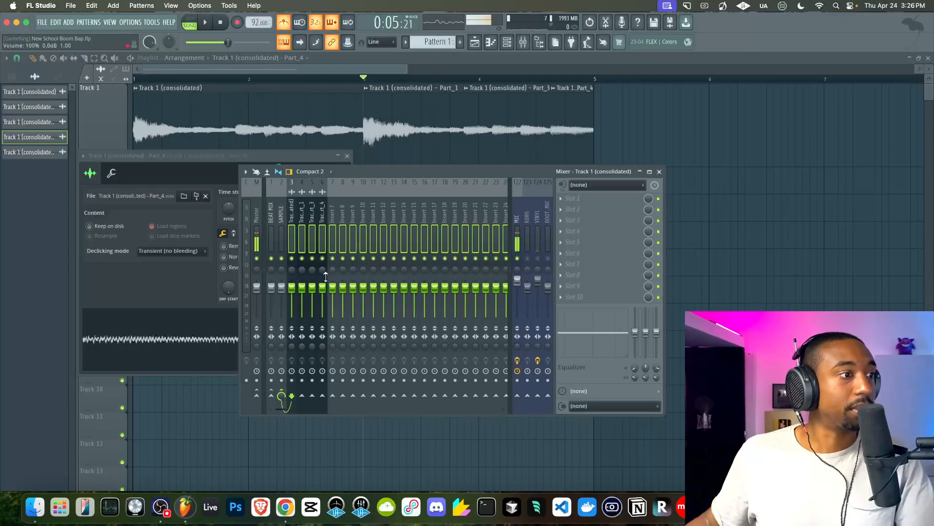
{"action": "left_click_drag", "start_coordinate": [312, 287], "coordinate": [312, 299]}
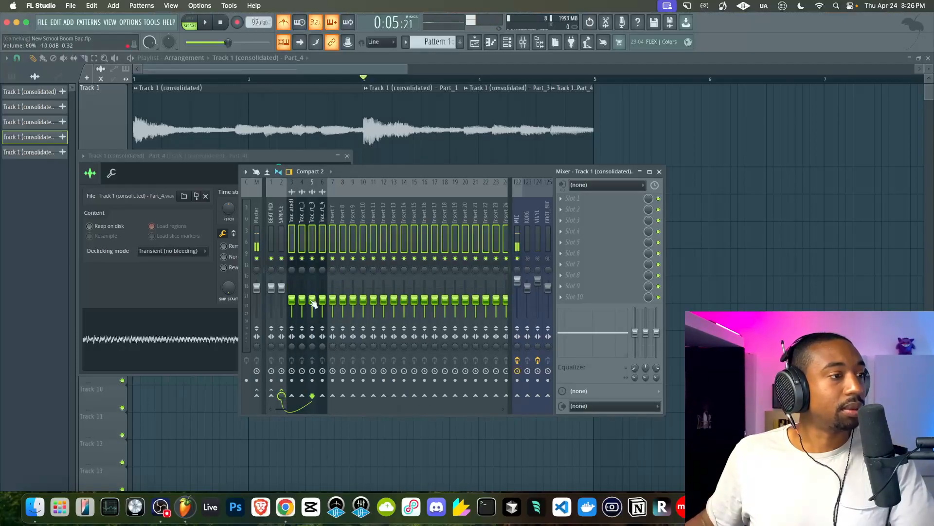
{"action": "key", "text": "space"}
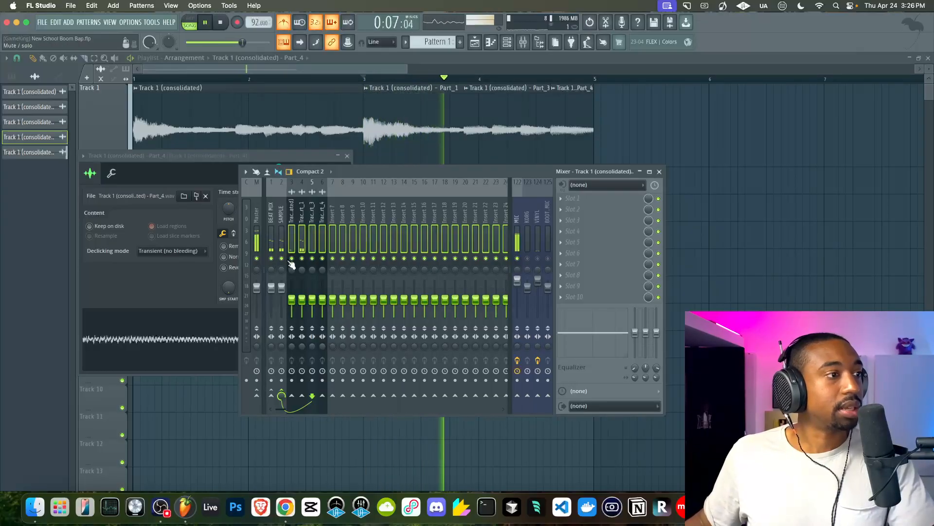
{"action": "key", "text": "space"}
Step: Load Fruity Parametric EQ 2 on the BEAT MIX track and raise its main level to about 8.5 dB
{"action": "left_click", "coordinate": [271, 238]}
{"action": "left_click", "coordinate": [570, 209]}
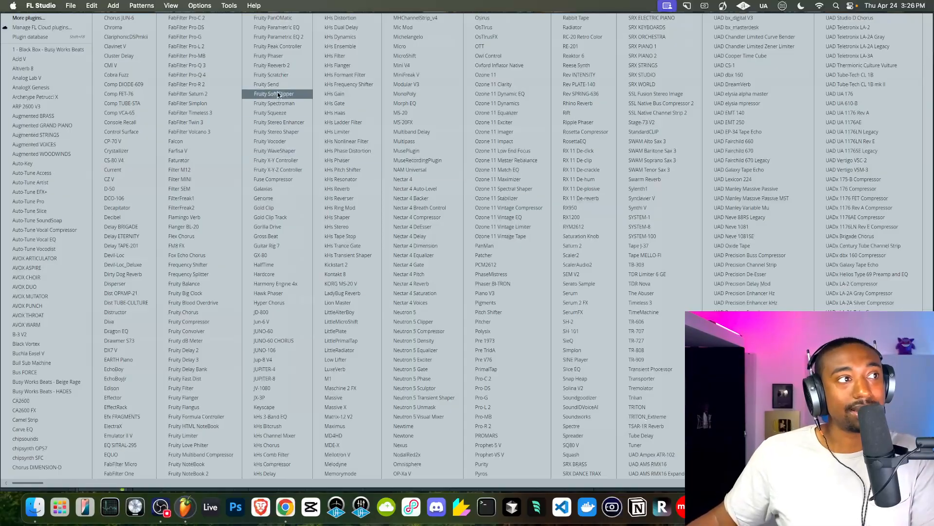
{"action": "left_click", "coordinate": [291, 38]}
{"action": "left_click_drag", "start_coordinate": [345, 240], "coordinate": [338, 210]}
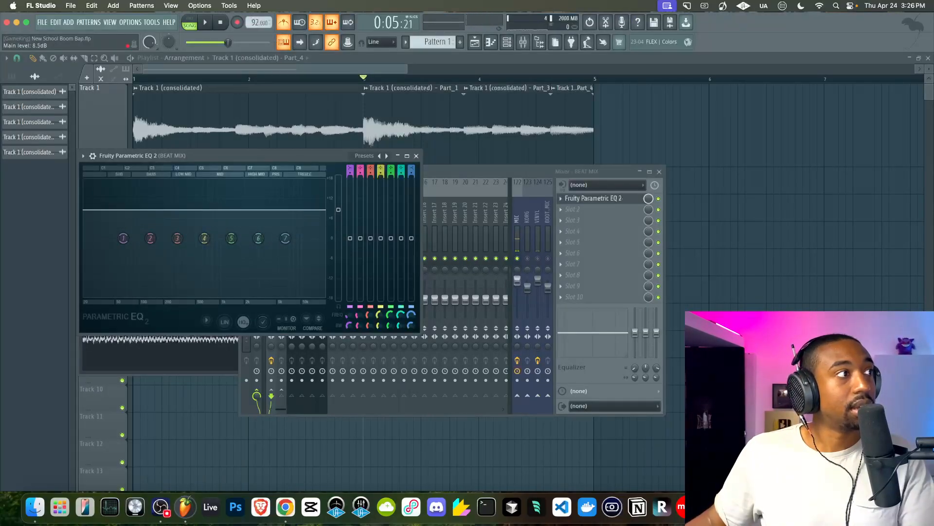
{"action": "key", "text": "space"}
{"action": "key", "text": "space"}
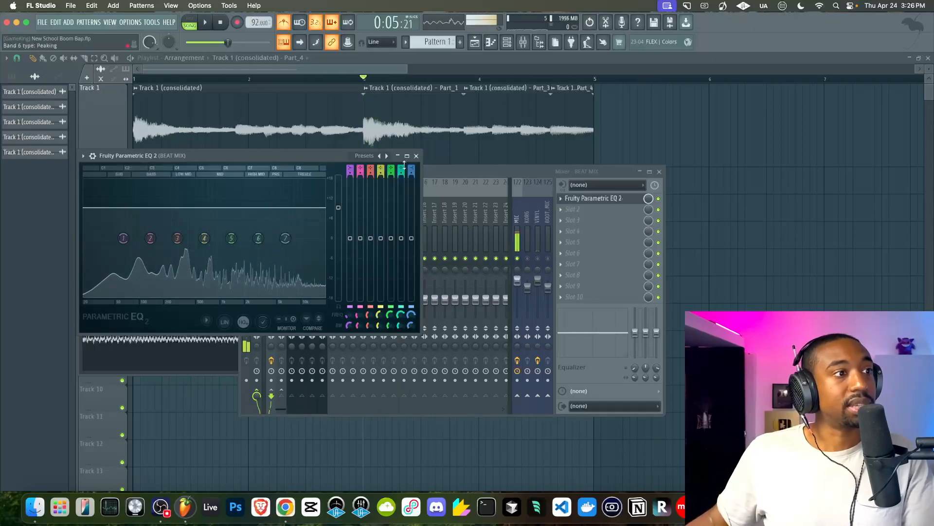
{"action": "left_click", "coordinate": [417, 156]}
Step: Save the project and switch to a new empty Pattern 2 with the channel rack open
{"action": "right_click", "coordinate": [761, 180]}
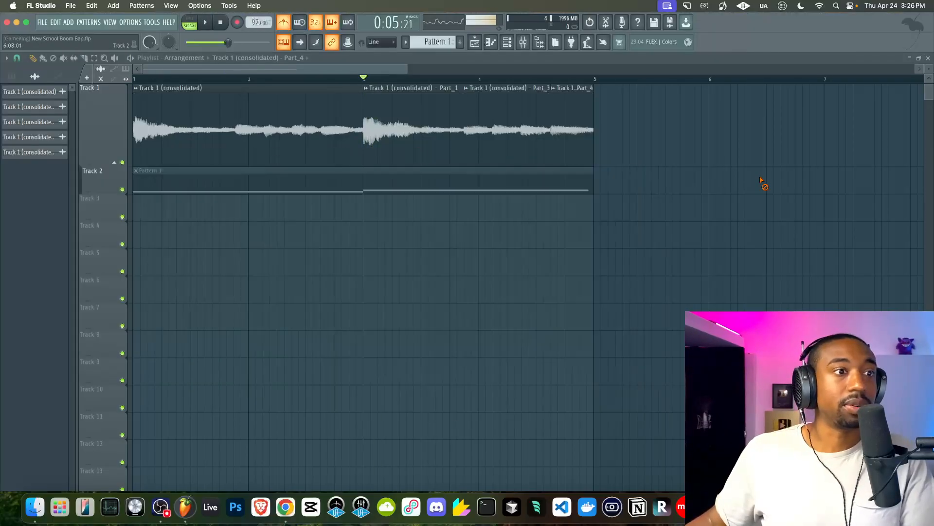
{"action": "left_click", "coordinate": [507, 42]}
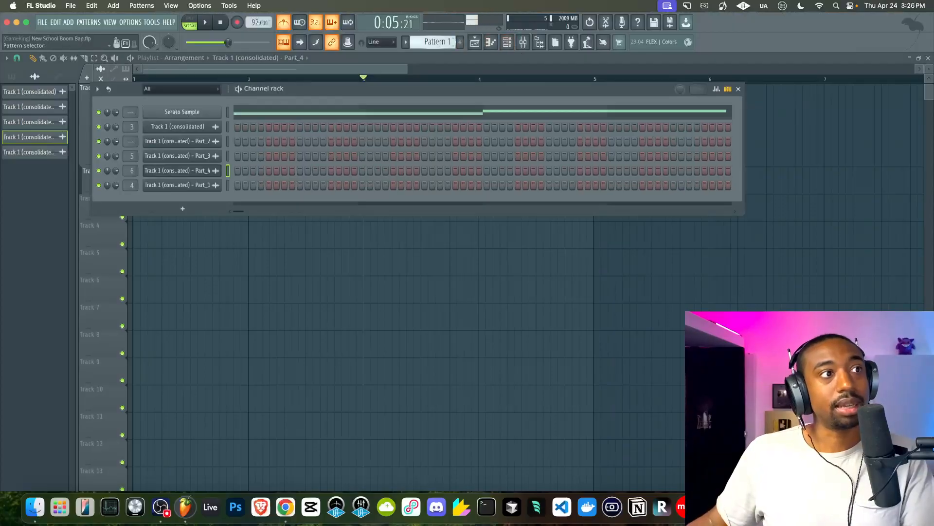
{"action": "key", "text": "super+s"}
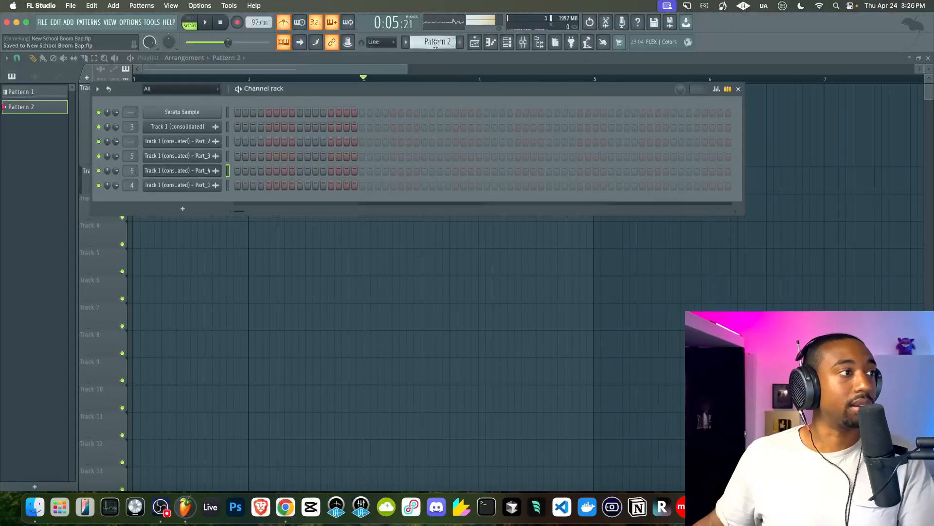
Step: Assign the Part_2 clip channel to mixer track 7 and route that track to SAMPLE only
{"action": "left_click", "coordinate": [228, 142]}
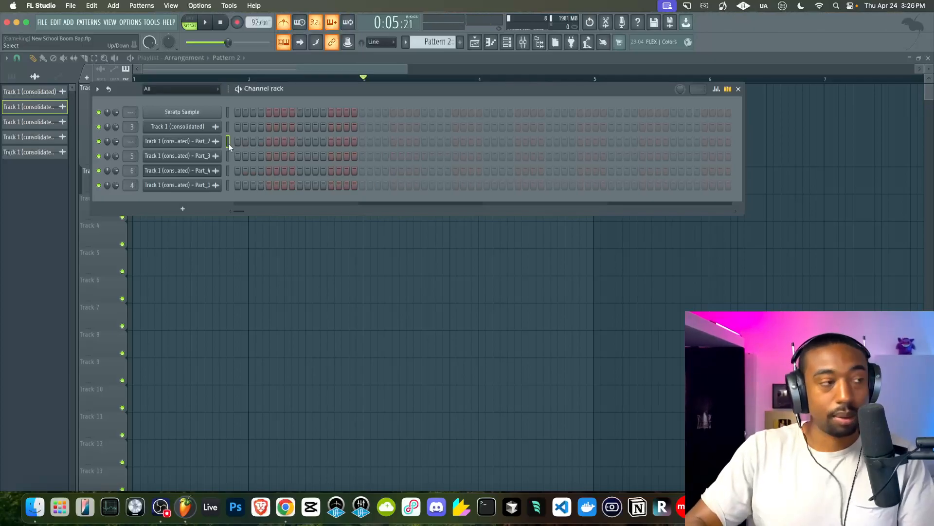
{"action": "key", "text": "super+l"}
{"action": "left_click", "coordinate": [584, 373]}
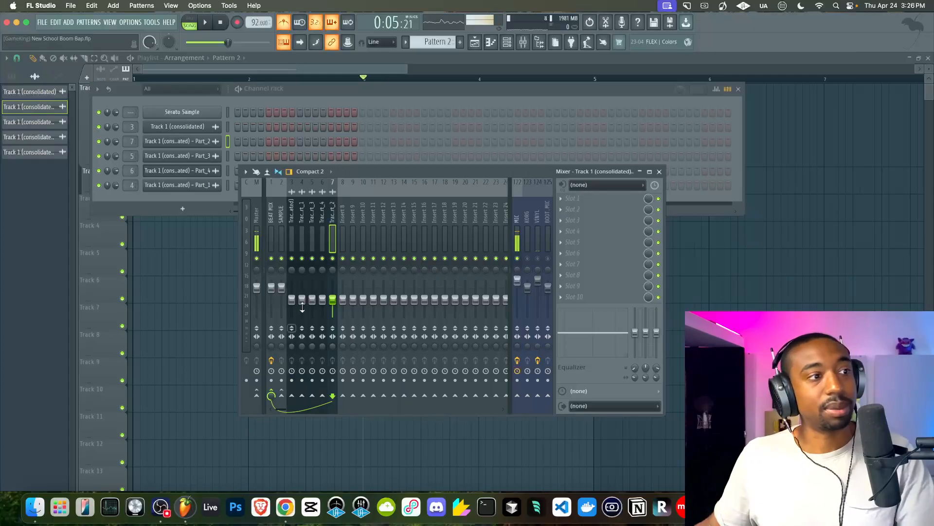
{"action": "right_click", "coordinate": [283, 395]}
{"action": "left_click", "coordinate": [296, 406]}
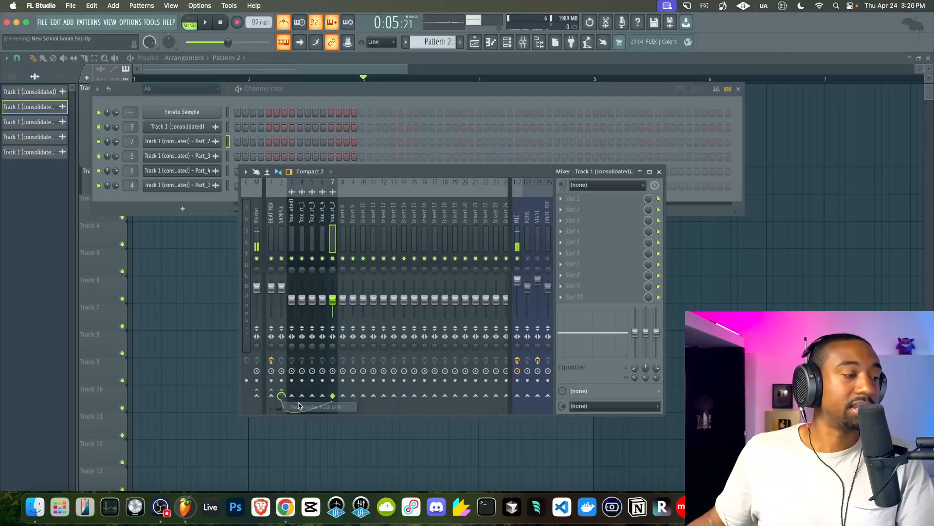
Step: Assign the Serato Sample channel to mixer track 8 while the arrangement plays, and stop playback
{"action": "key", "text": "space"}
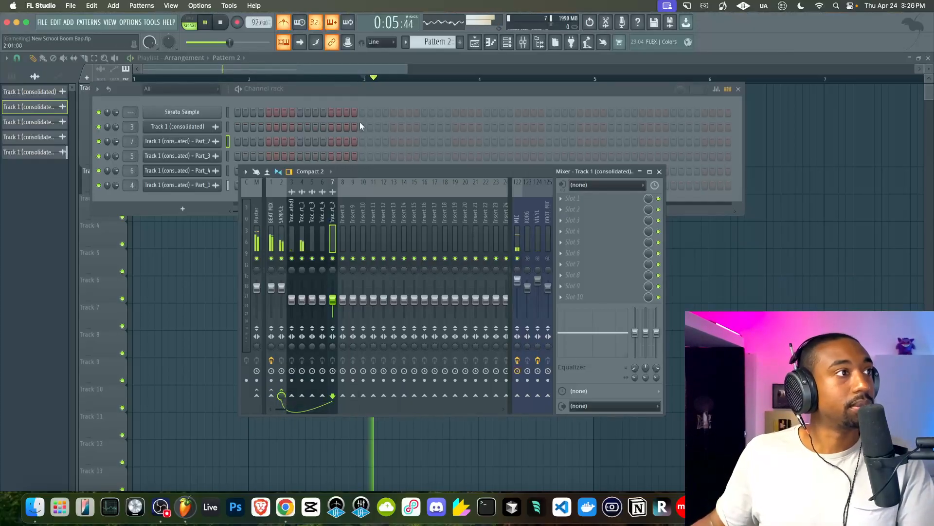
{"action": "left_click", "coordinate": [227, 113]}
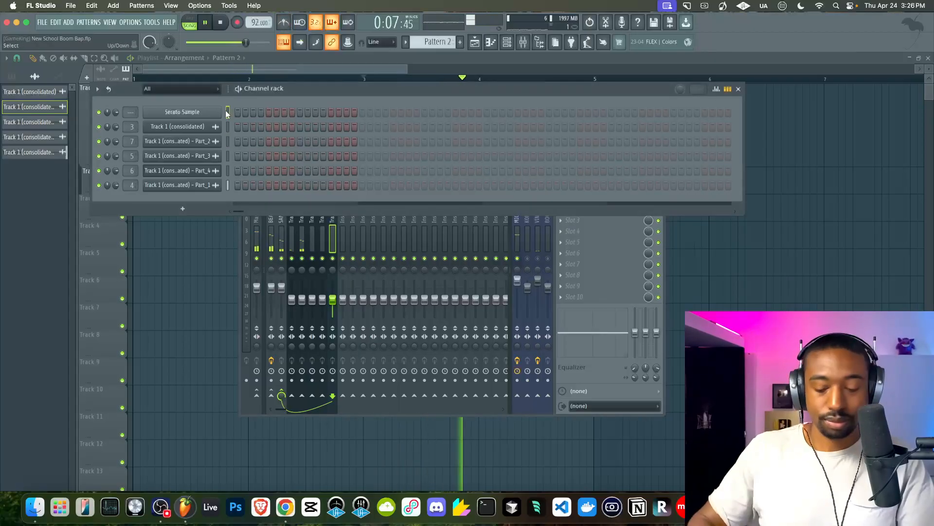
{"action": "key", "text": "super+l"}
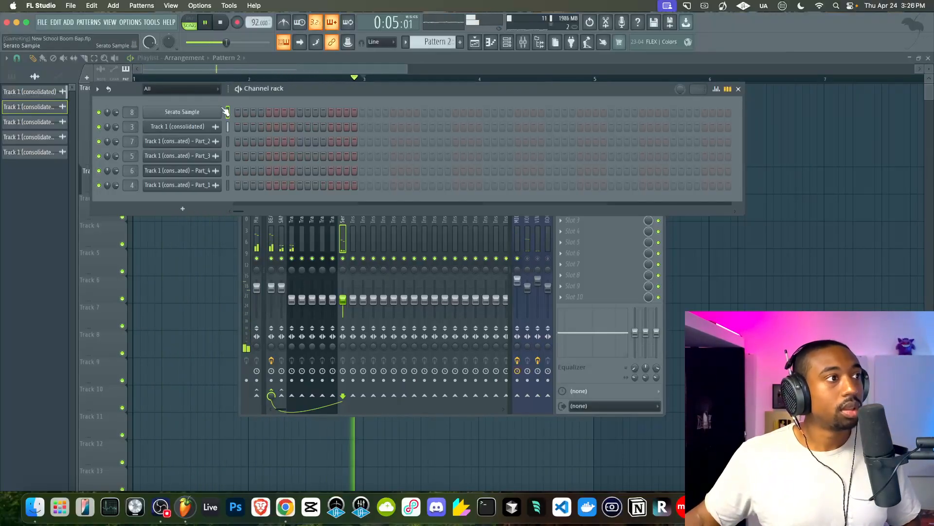
{"action": "left_click", "coordinate": [223, 22]}
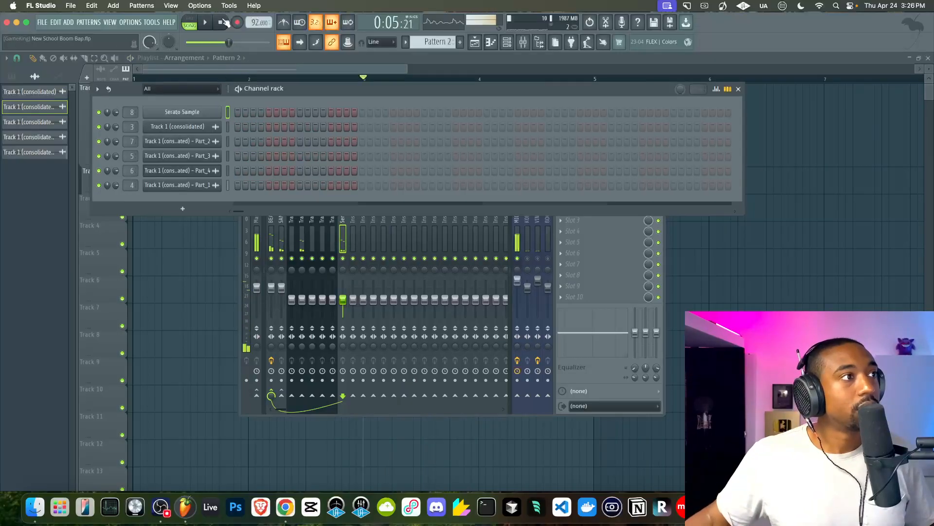
Step: Change the active stems of the Taking Me Higher sample in the Serato Sample channel and close the plugin
{"action": "left_click", "coordinate": [207, 115]}
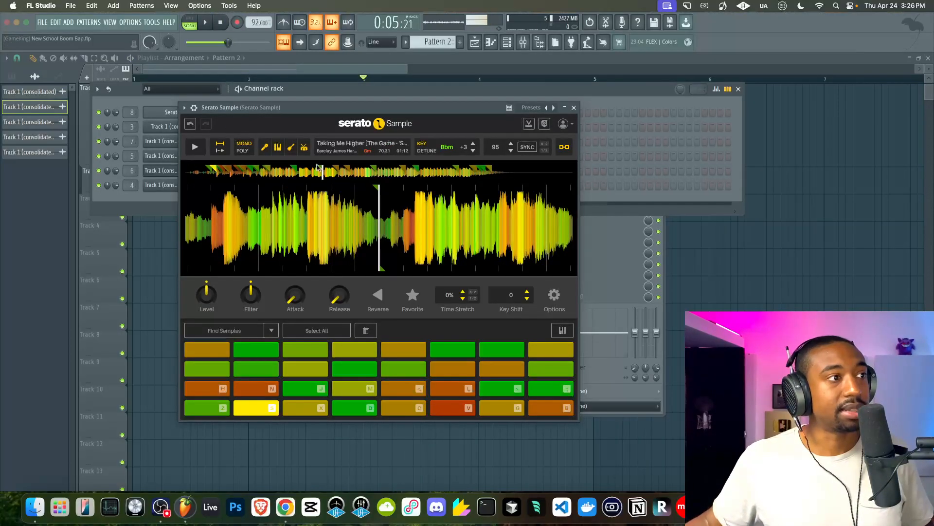
{"action": "left_click", "coordinate": [292, 148]}
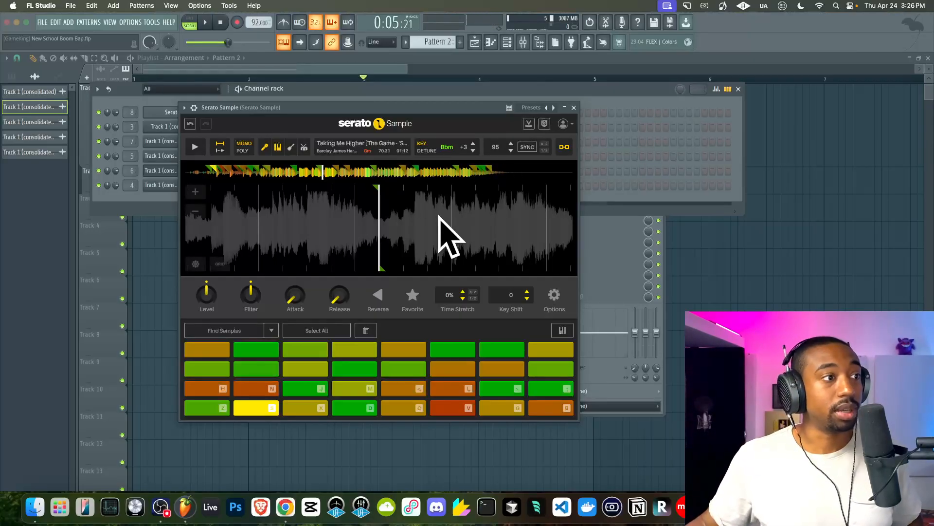
{"action": "left_click", "coordinate": [436, 217]}
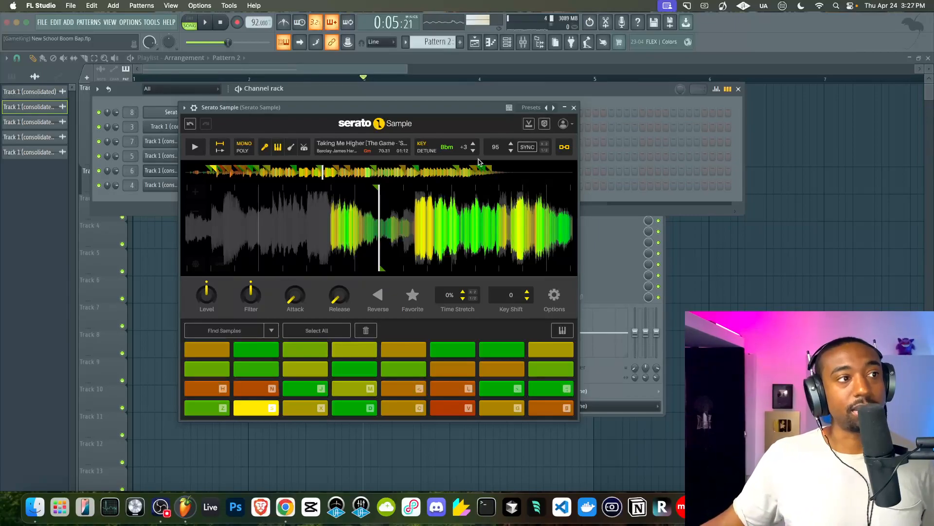
{"action": "left_click", "coordinate": [574, 107]}
{"action": "key", "text": "space"}
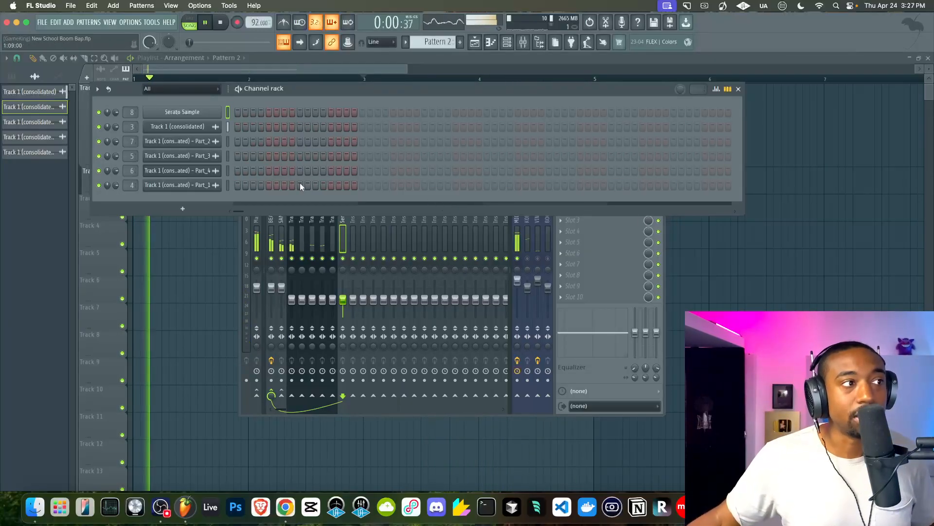
{"action": "key", "text": "F12"}
{"action": "left_click", "coordinate": [210, 246]}
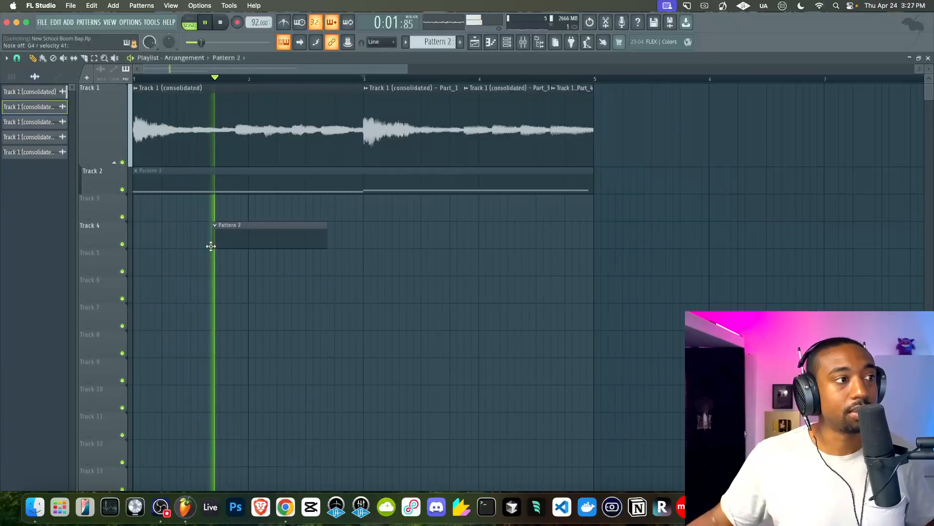
{"action": "right_click", "coordinate": [246, 246]}
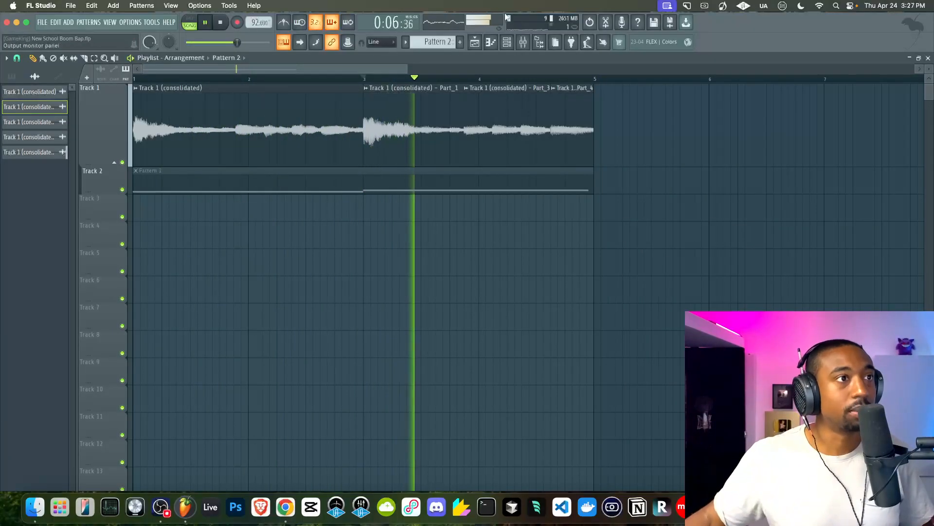
Step: Record a Serato Sample part into Pattern 2 over the looping arrangement, then disarm recording
{"action": "left_click", "coordinate": [506, 41]}
{"action": "left_click", "coordinate": [220, 22]}
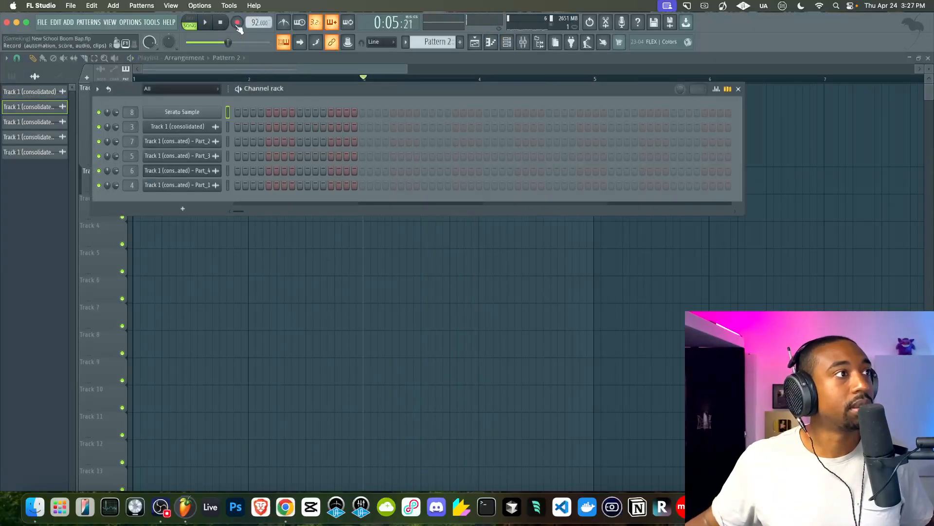
{"action": "left_click", "coordinate": [222, 25]}
{"action": "key", "text": "space"}
{"action": "right_click", "coordinate": [313, 270]}
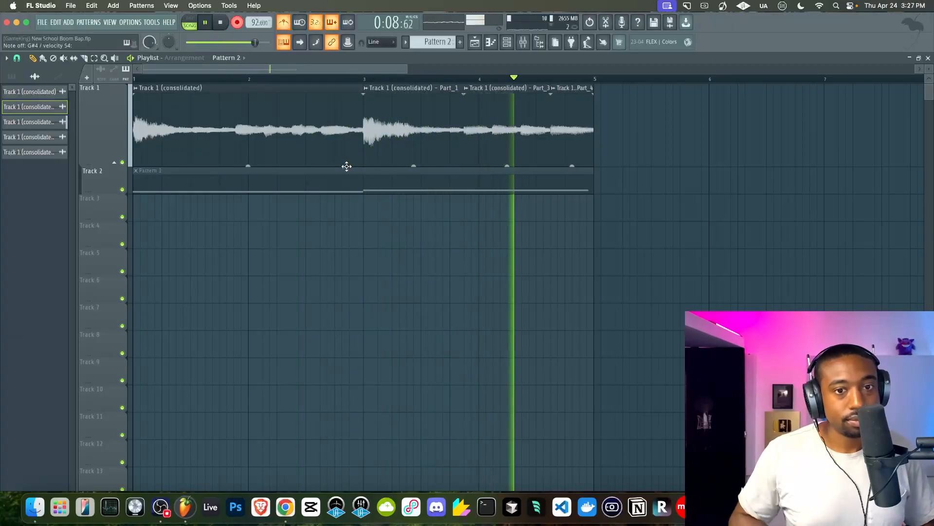
{"action": "key", "text": "space"}
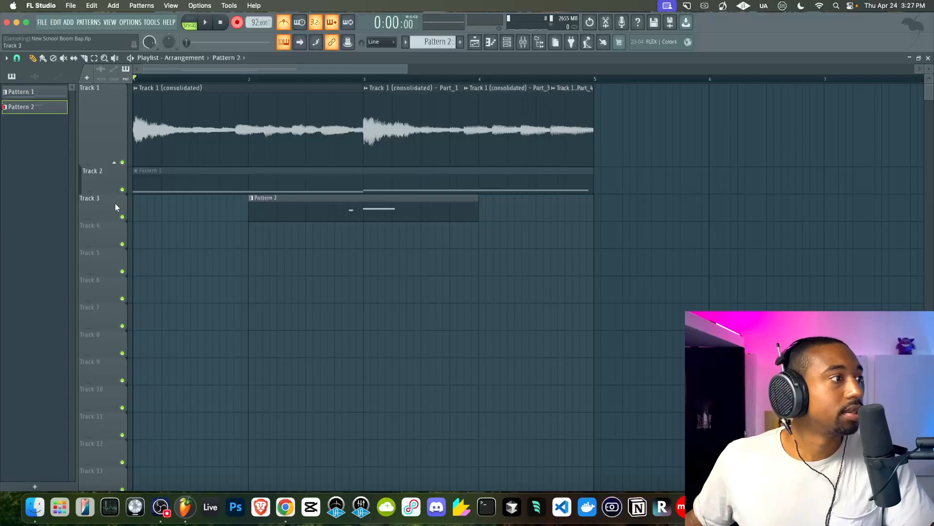
{"action": "left_click", "coordinate": [243, 24]}
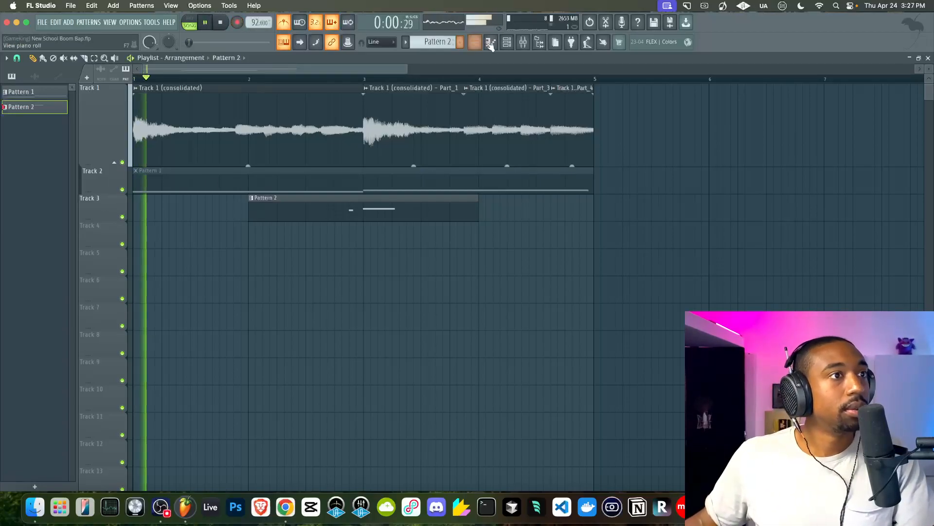
Step: Record another Serato Sample part into a new Pattern 3 over the arrangement and play it back
{"action": "left_click", "coordinate": [507, 43]}
{"action": "scroll", "coordinate": [445, 43], "scroll_direction": "up", "scroll_amount": 1}
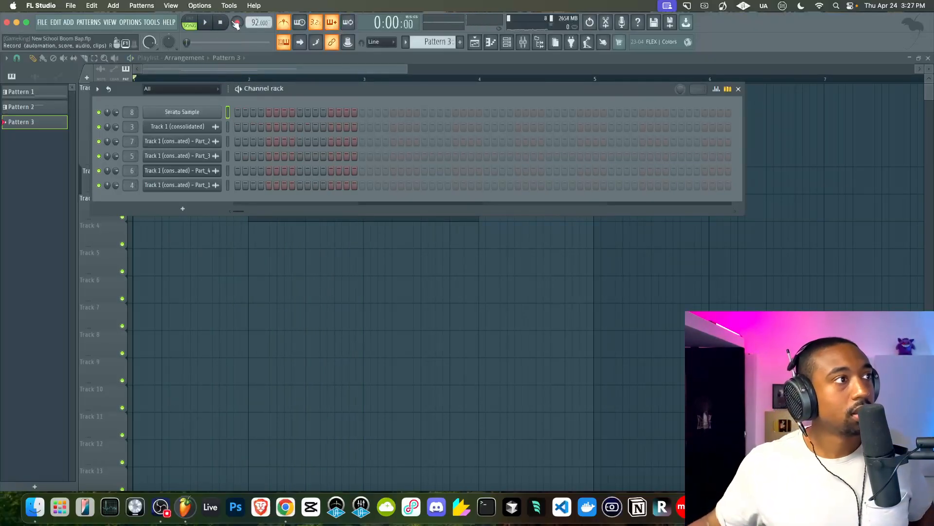
{"action": "key", "text": "F6"}
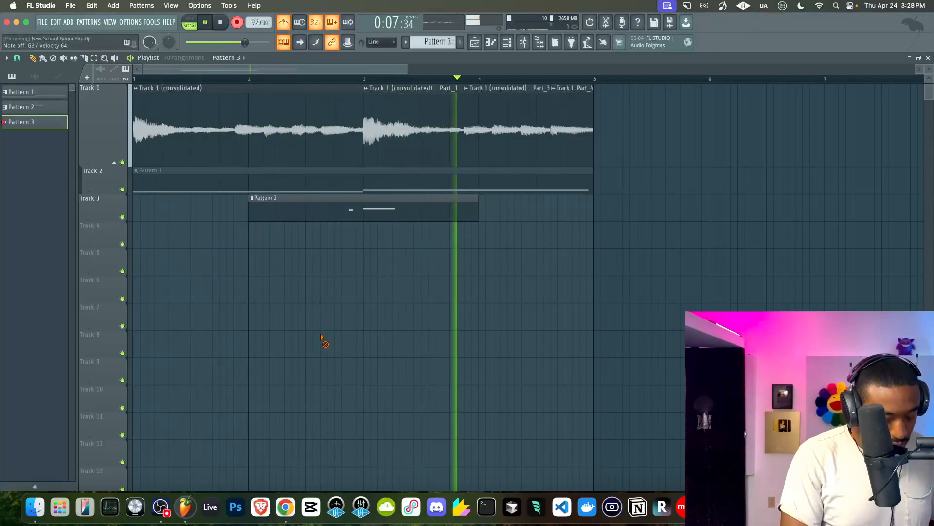
{"action": "key", "text": "space"}
{"action": "left_click", "coordinate": [237, 9]}
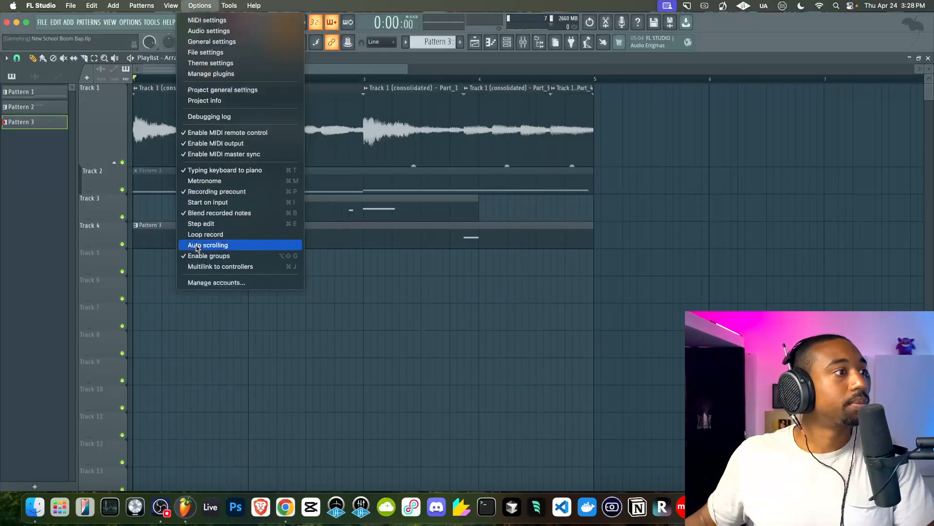
{"action": "left_click", "coordinate": [150, 326]}
{"action": "key", "text": "space"}
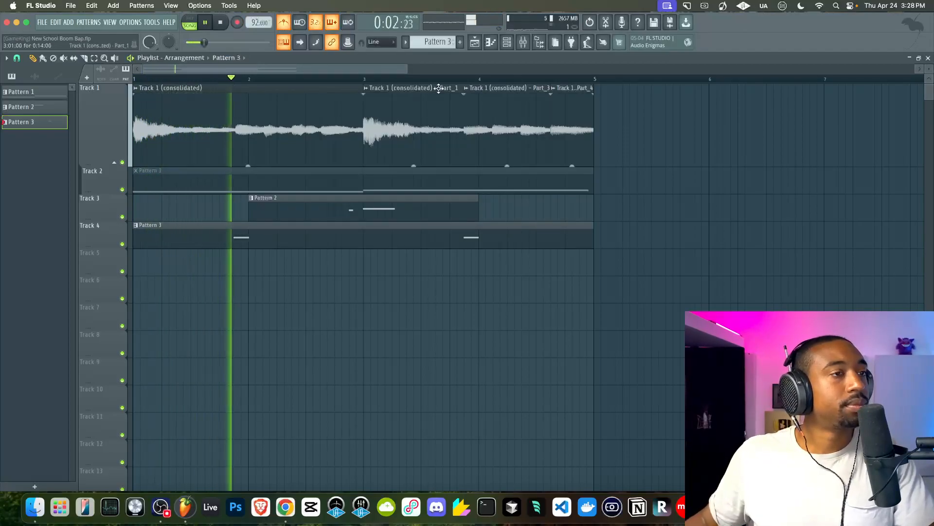
{"action": "key", "text": "space"}
Step: Quantize the recorded Serato Sample notes of Pattern 3 in the piano roll and return to the playlist
{"action": "double_click", "coordinate": [304, 237]}
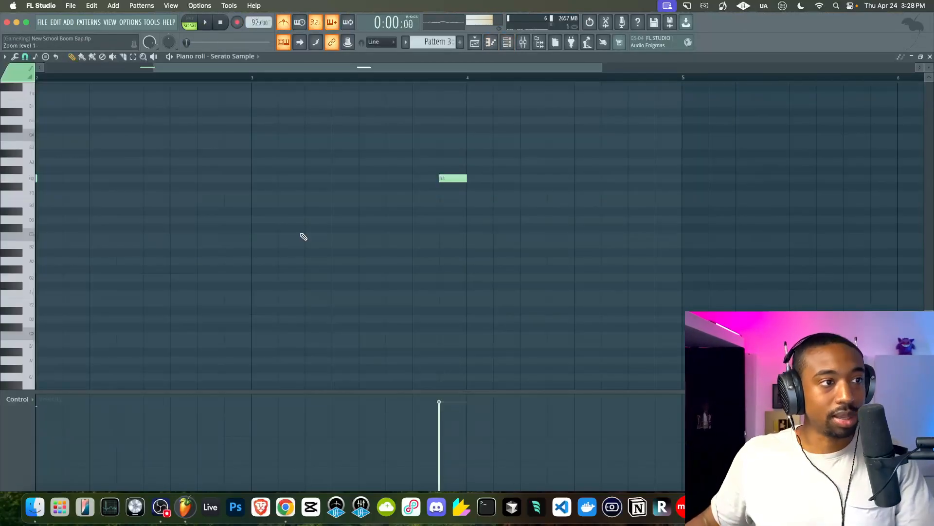
{"action": "key", "text": "alt+q"}
{"action": "key", "text": "Return"}
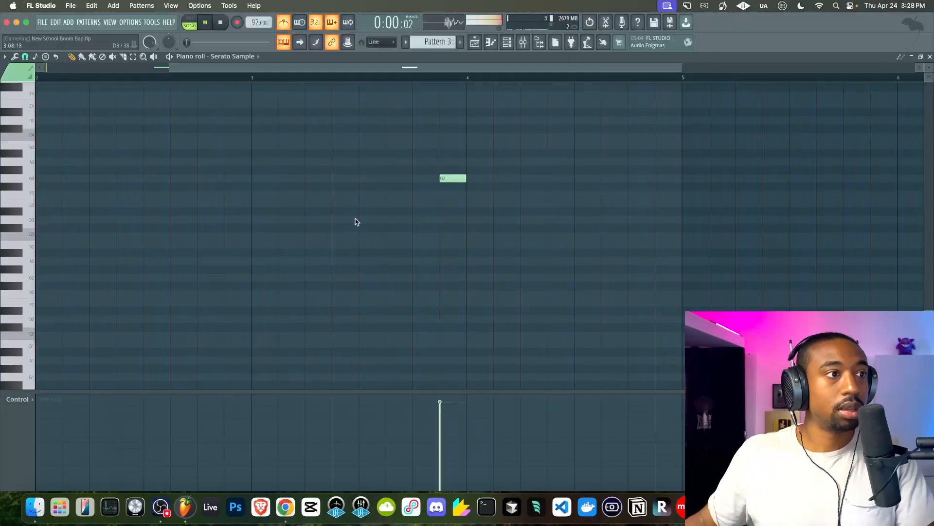
{"action": "left_click", "coordinate": [931, 57]}
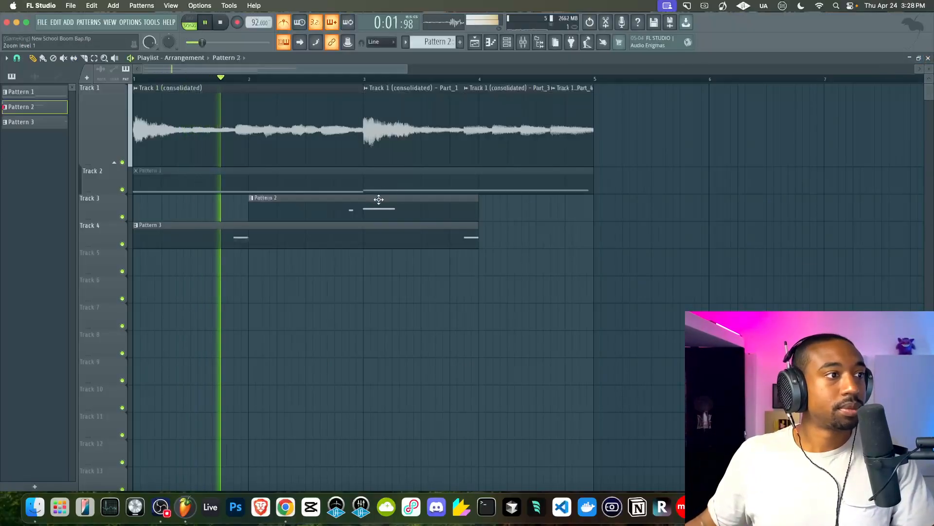
Step: Quantize the recorded Serato Sample notes of Pattern 2 in the piano roll
{"action": "double_click", "coordinate": [377, 200]}
{"action": "key", "text": "alt+q"}
{"action": "key", "text": "Return"}
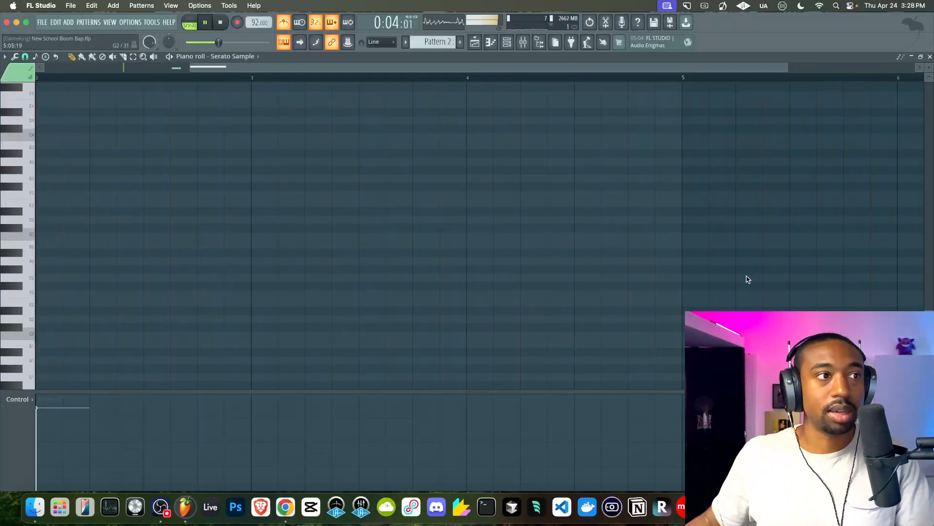
Step: Check the Serato Sample notes of Pattern 2 in the piano roll and return to the playlist
{"action": "scroll", "coordinate": [747, 280], "scroll_direction": "down", "scroll_amount": 4}
{"action": "scroll", "coordinate": [547, 236], "scroll_direction": "up", "scroll_amount": 5}
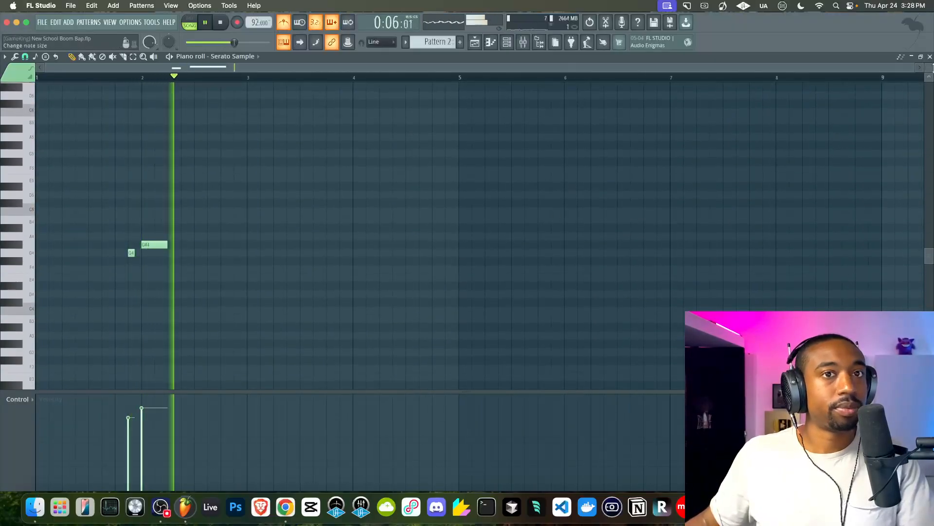
{"action": "left_click", "coordinate": [930, 57]}
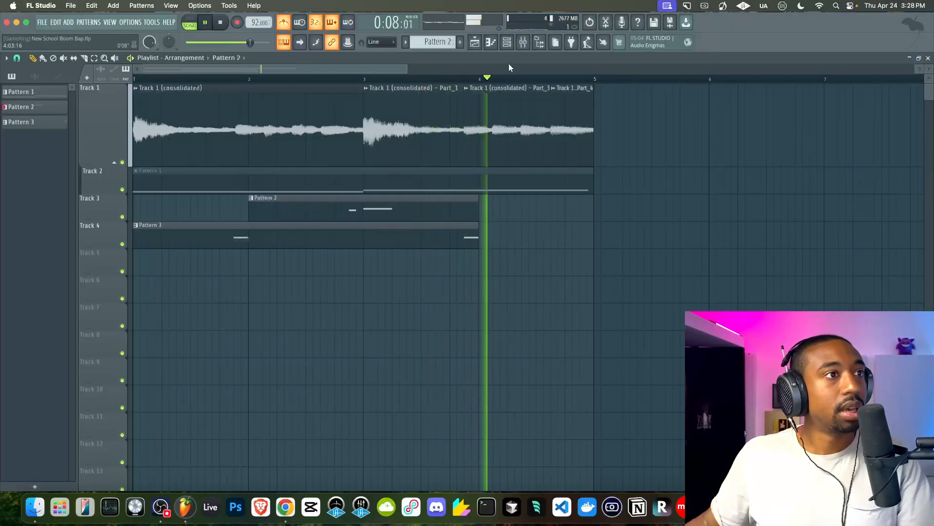
Step: Remove the stray Pattern 2 clip on Track 5 and try the channel rack's main swing at about 98%
{"action": "left_click", "coordinate": [507, 42]}
{"action": "left_click", "coordinate": [526, 253]}
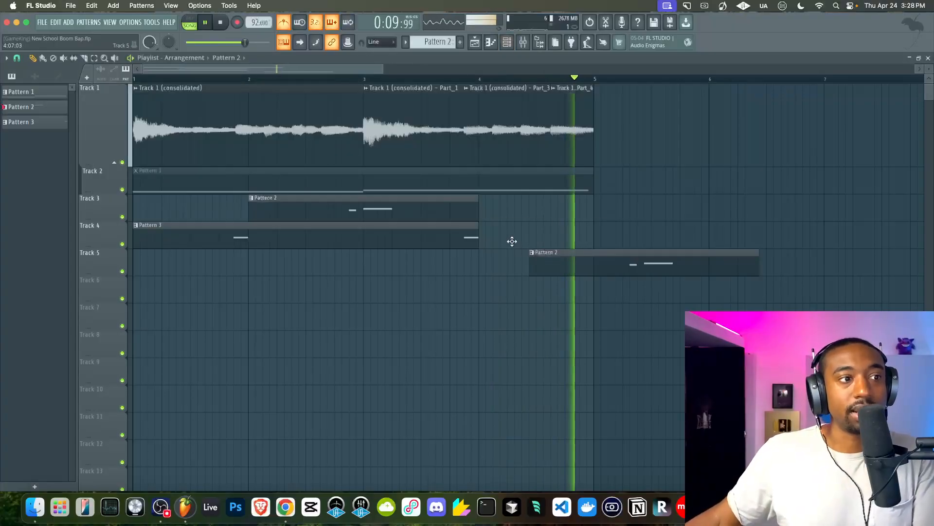
{"action": "right_click", "coordinate": [591, 267]}
{"action": "left_click", "coordinate": [510, 43]}
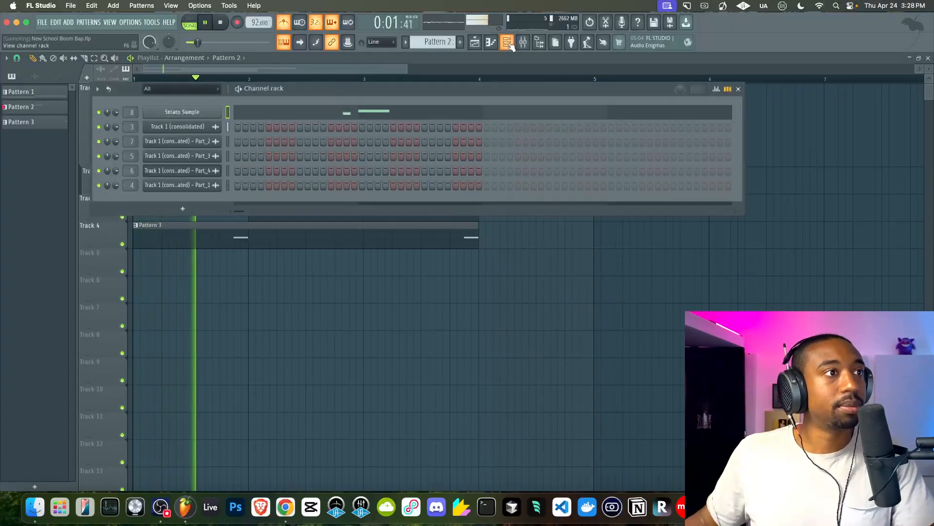
{"action": "left_click_drag", "start_coordinate": [679, 90], "coordinate": [679, 68]}
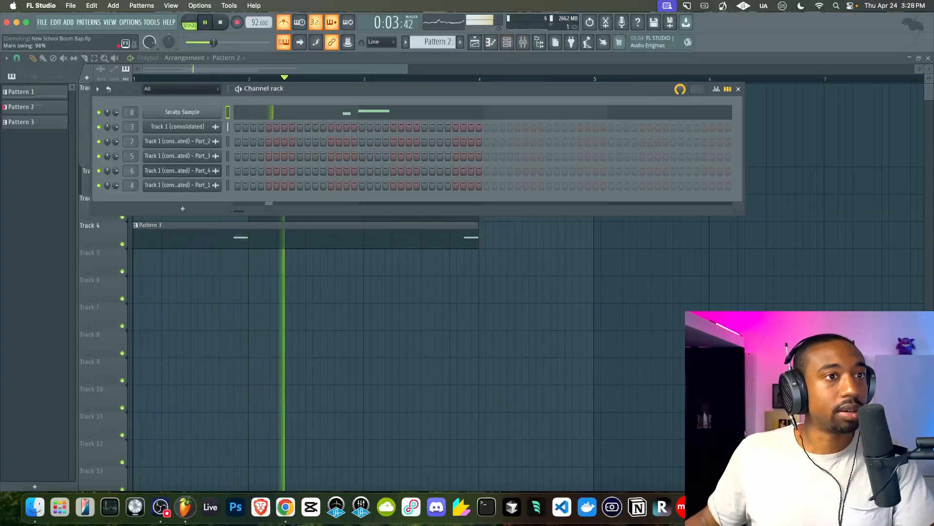
Step: Record a Serato Sample part into a new Pattern 4 over the looping arrangement, then stop playback
{"action": "key", "text": "F4"}
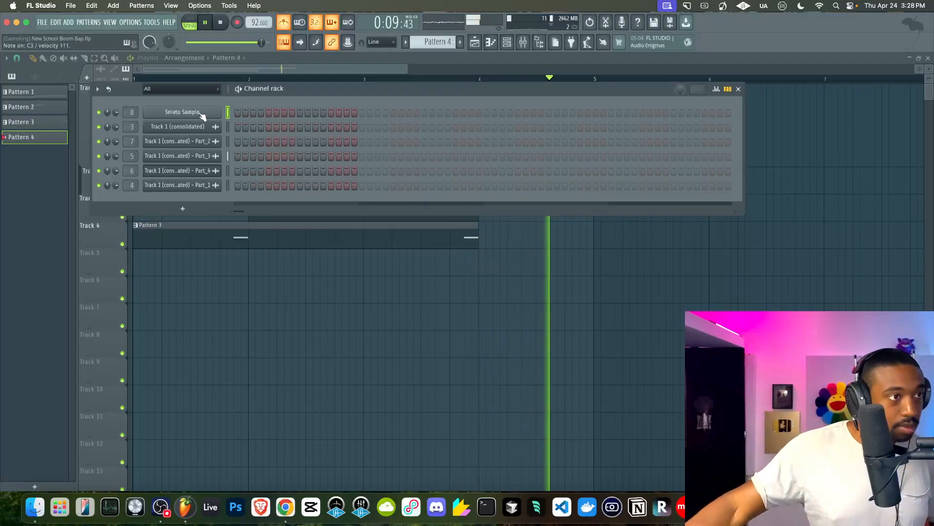
{"action": "key", "text": "F6"}
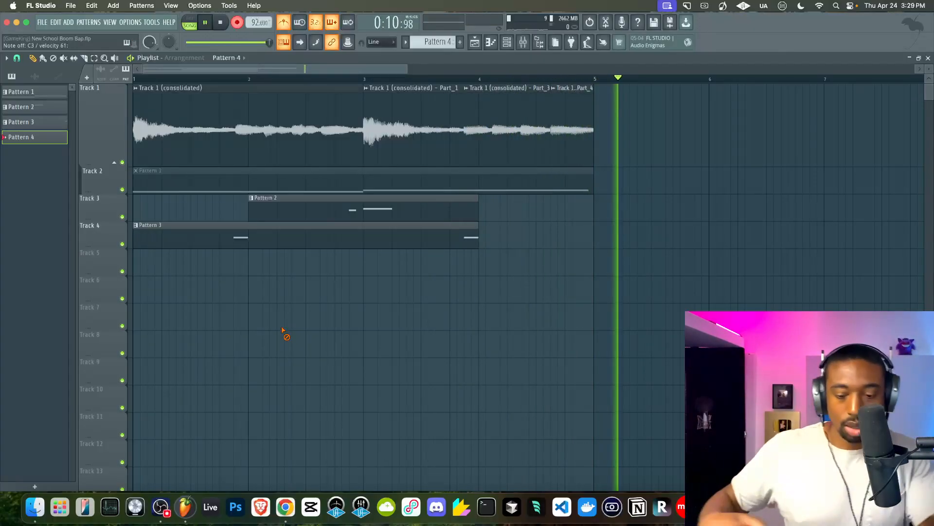
{"action": "key", "text": "space"}
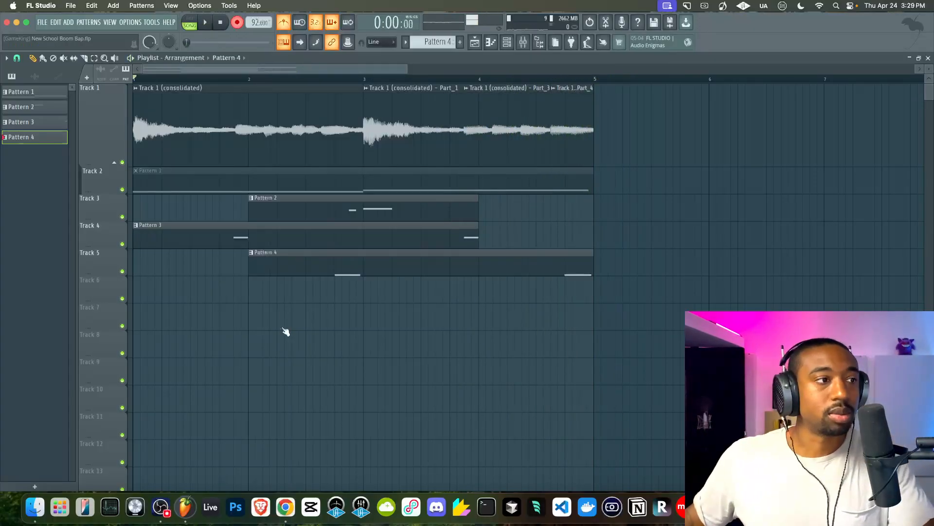
Step: Quantize the recorded Serato Sample notes of Pattern 4 in the piano roll and play the arrangement back in the playlist
{"action": "double_click", "coordinate": [341, 271]}
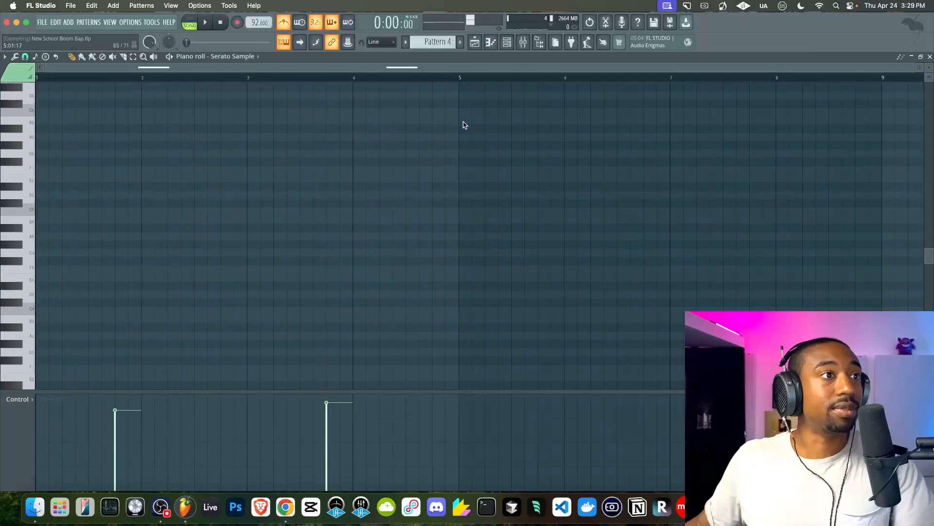
{"action": "left_click", "coordinate": [509, 44]}
{"action": "left_click", "coordinate": [217, 117]}
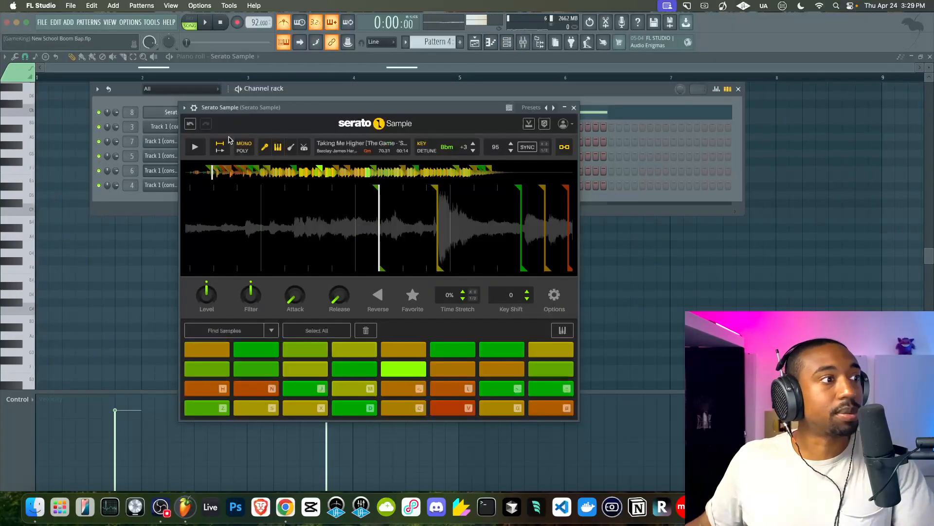
{"action": "left_click", "coordinate": [574, 108]}
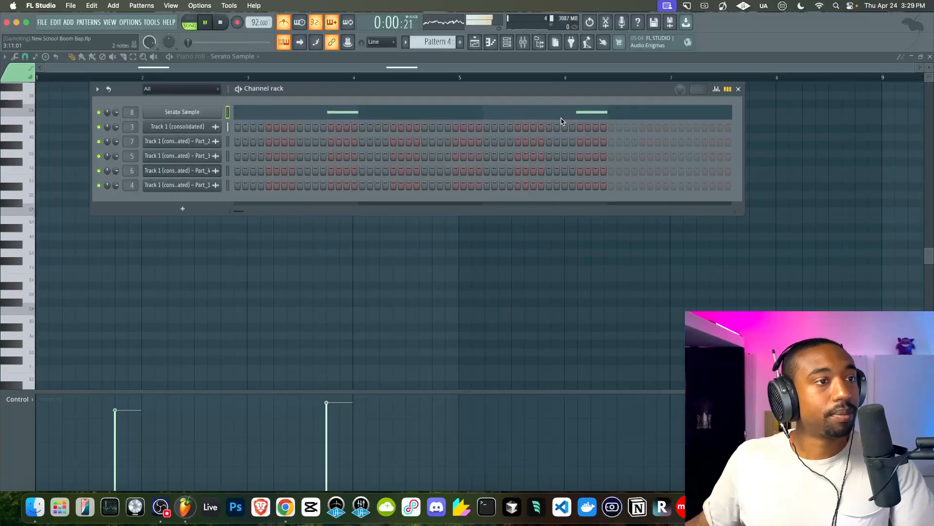
{"action": "key", "text": "space"}
{"action": "left_click", "coordinate": [475, 43]}
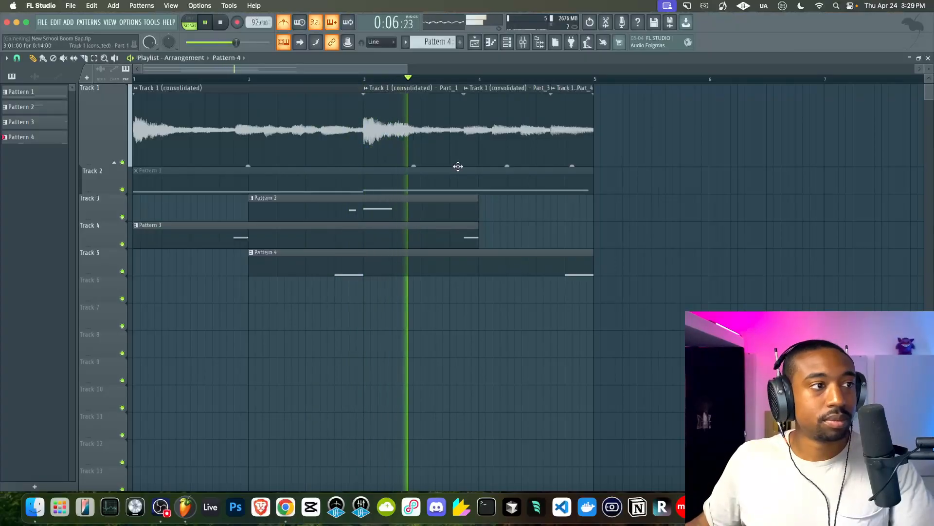
Step: Create an empty Pattern 5 for the next part, save the project and return to the playlist
{"action": "left_click", "coordinate": [509, 48]}
{"action": "left_click", "coordinate": [460, 42]}
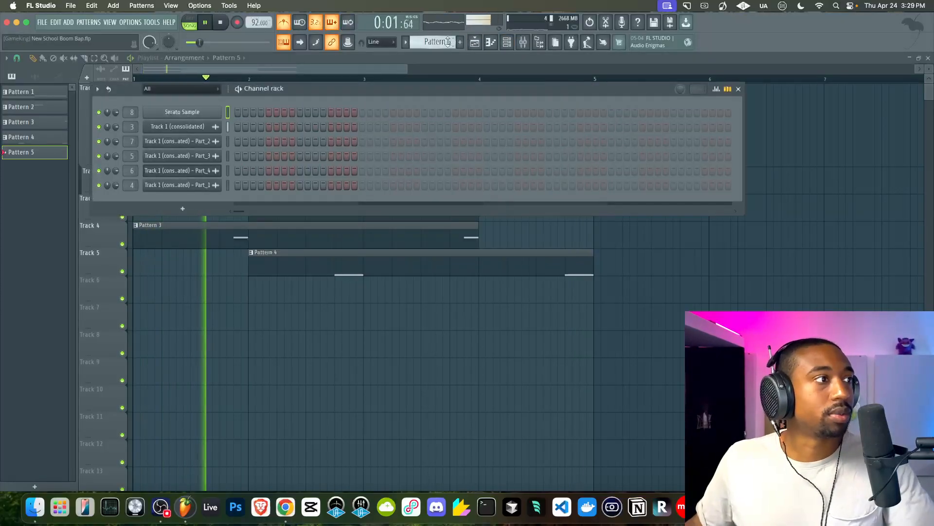
{"action": "key", "text": "super+s"}
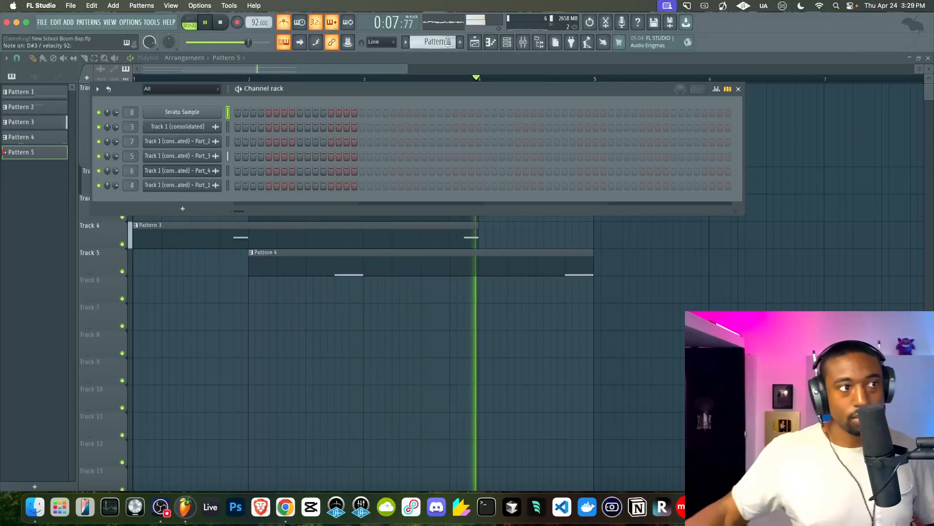
{"action": "key", "text": "F6"}
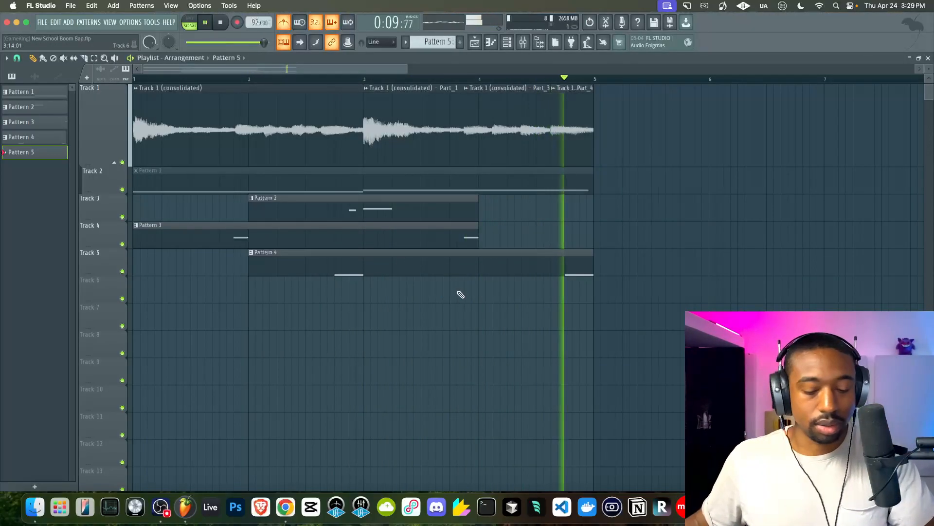
Step: Duplicate all clips of the four-bar arrangement so that the copy starts at bar 5
{"action": "key", "text": "ctrl+a"}
{"action": "key", "text": "ctrl+b"}
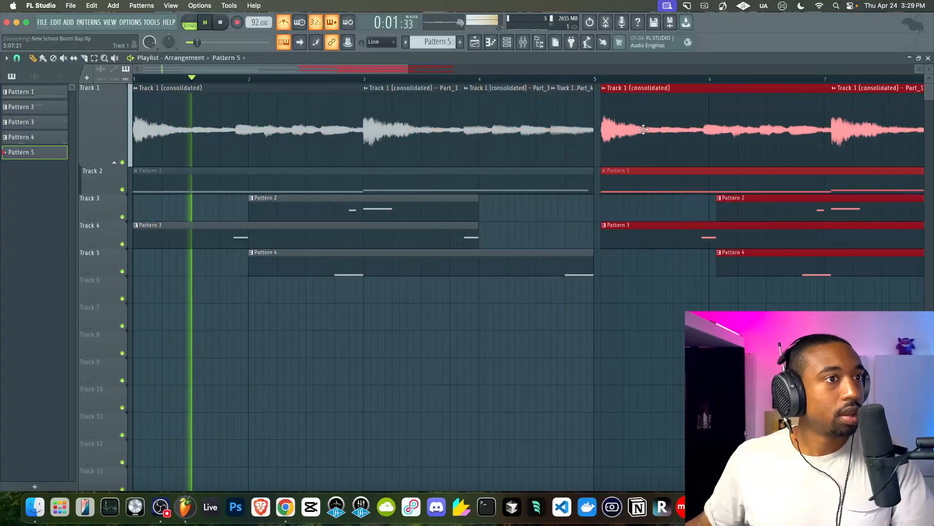
{"action": "scroll", "coordinate": [634, 126], "scroll_direction": "down", "scroll_amount": 4}
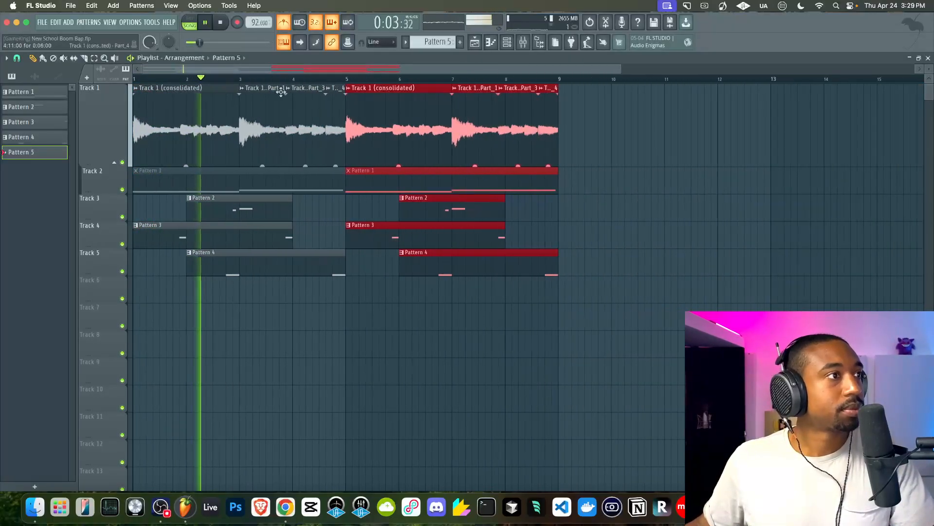
Step: Set the playlist snap to Bar and delete the duplicated Pattern 3 clip on Track 4
{"action": "left_click", "coordinate": [17, 57]}
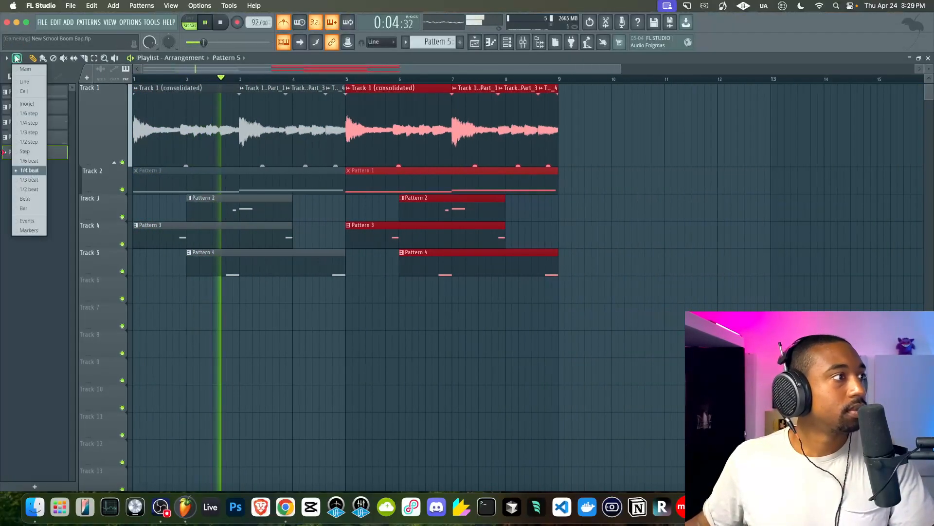
{"action": "left_click", "coordinate": [25, 208]}
{"action": "left_click", "coordinate": [385, 202]}
{"action": "right_click", "coordinate": [388, 226]}
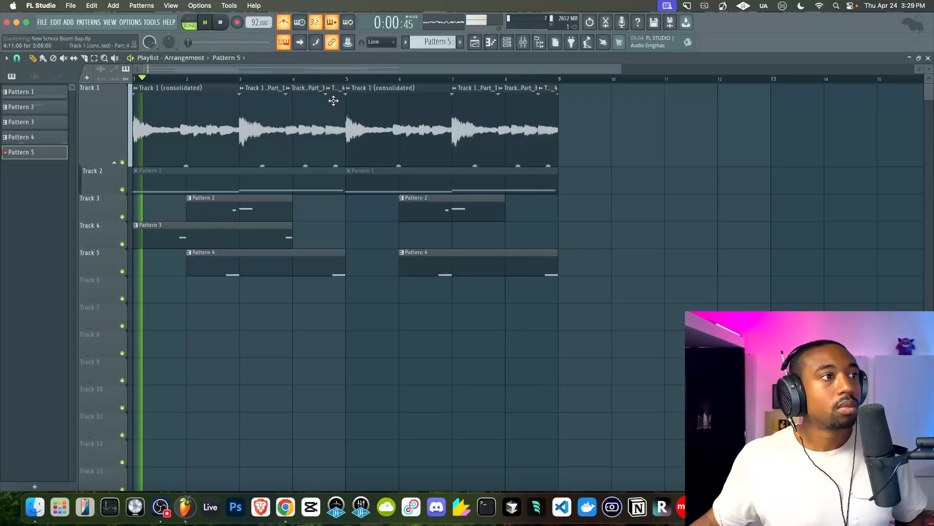
Step: Listen to the extended eight-bar arrangement, then stop playback and show the channel rack
{"action": "key", "text": "space"}
{"action": "key", "text": "F6"}
{"action": "key", "text": "space"}
{"action": "key", "text": "F6"}
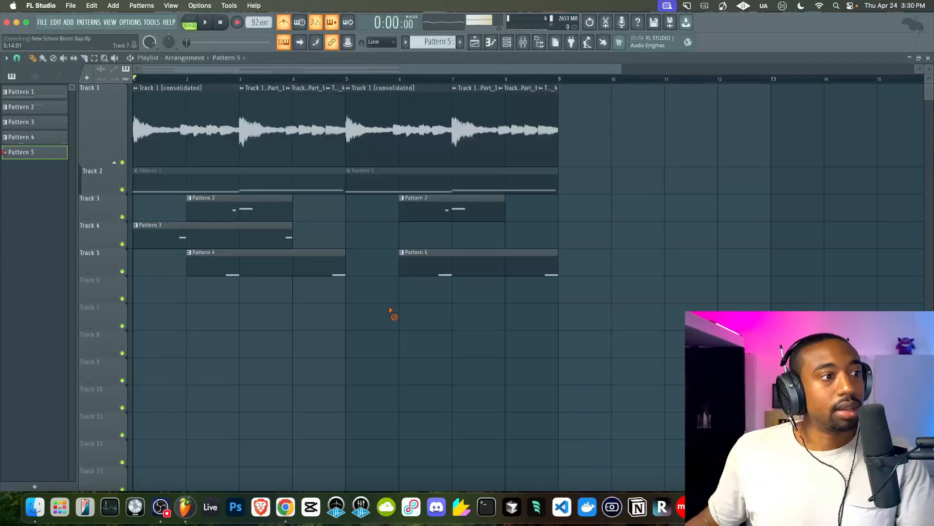
{"action": "left_click", "coordinate": [521, 45]}
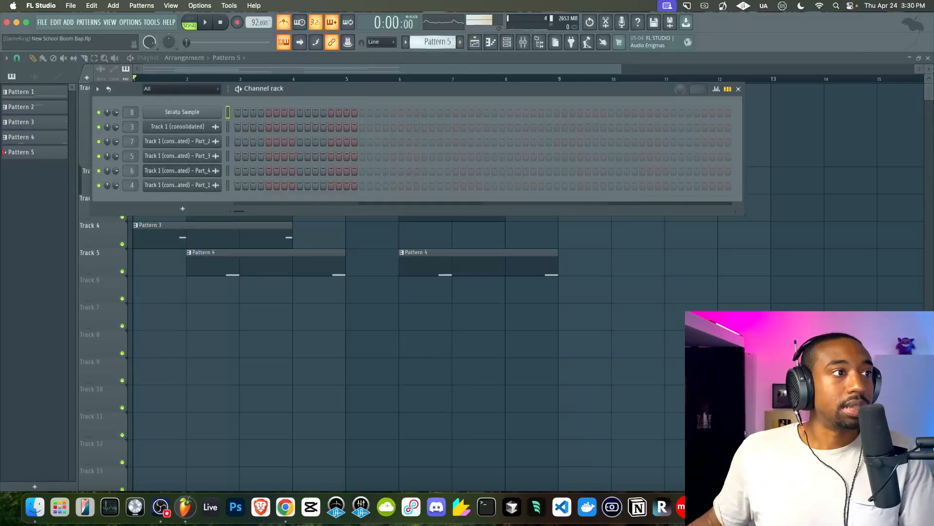
{"action": "key", "text": "F6"}
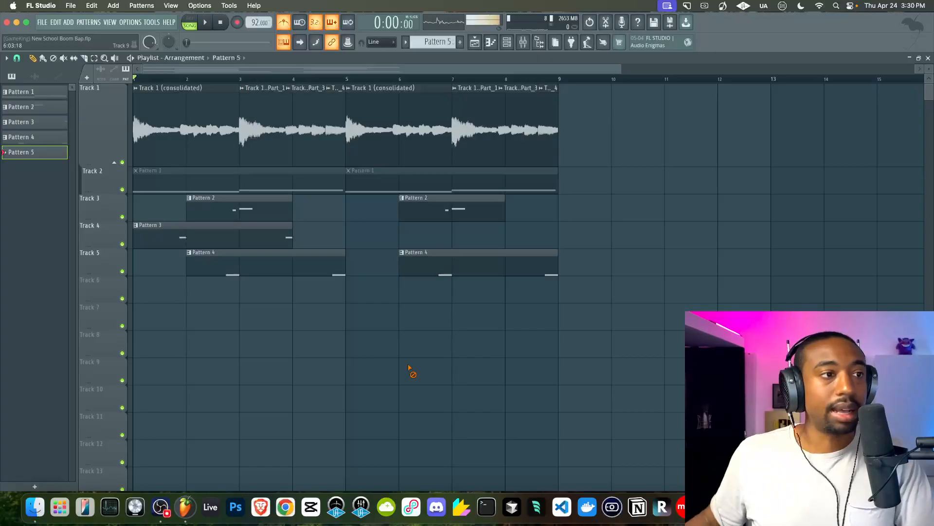
{"action": "left_click", "coordinate": [508, 42]}
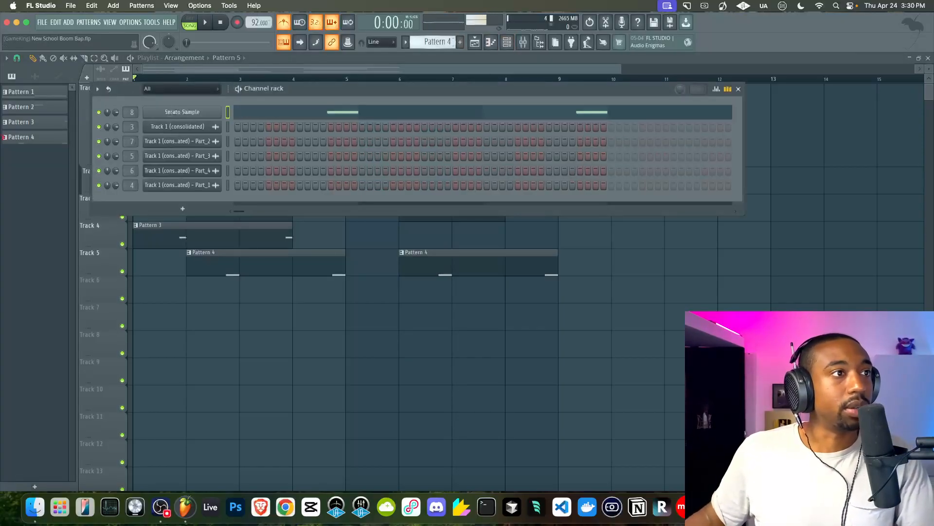
Step: Browse the drum sound folders to the Soul Sessions Vol. 2 pack and open its Breaks folder
{"action": "left_click", "coordinate": [549, 46]}
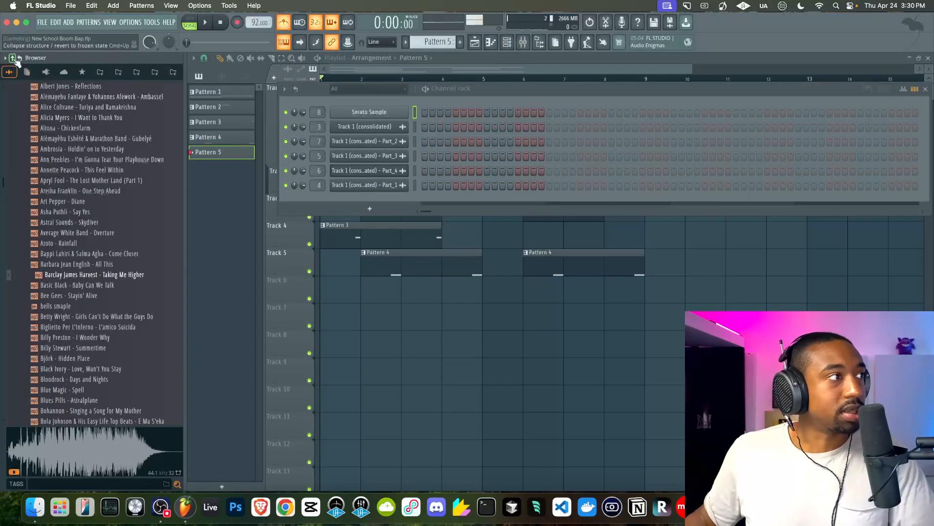
{"action": "left_click", "coordinate": [13, 58]}
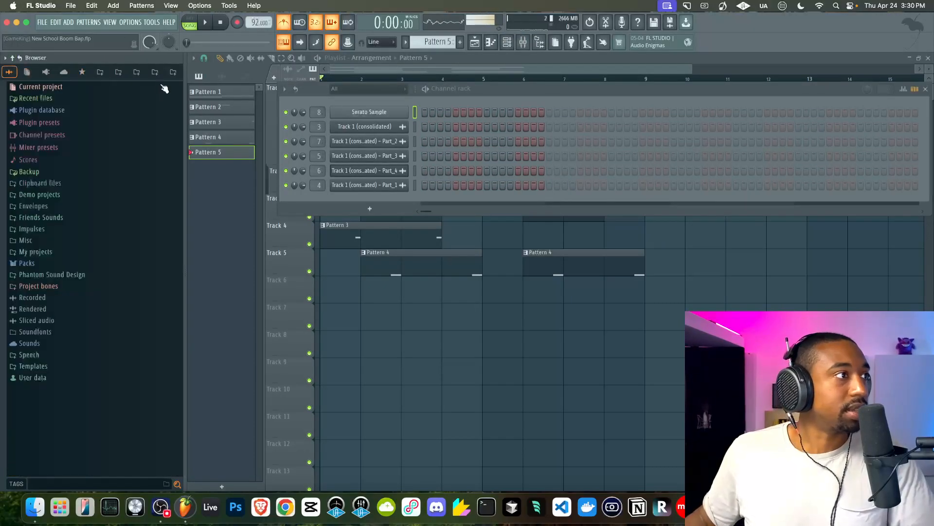
{"action": "left_click", "coordinate": [119, 73]}
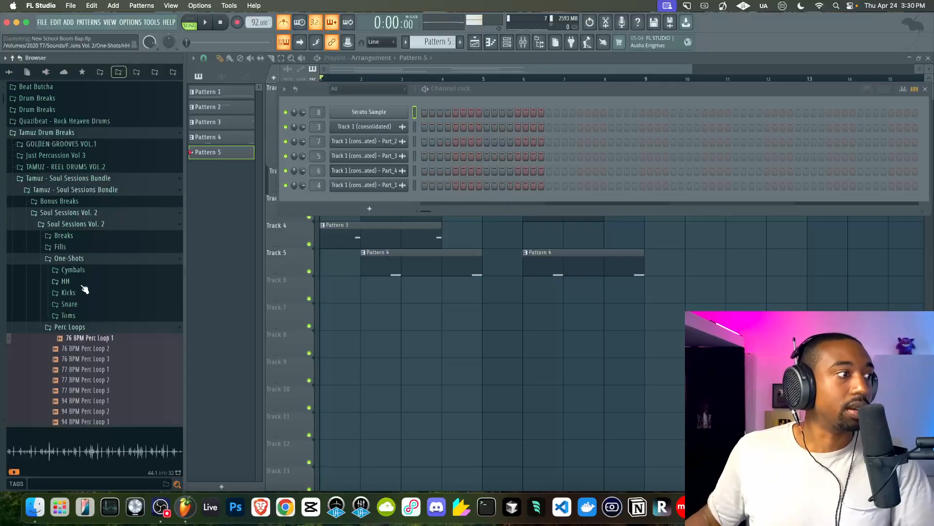
{"action": "scroll", "coordinate": [85, 290], "scroll_direction": "down", "scroll_amount": 3}
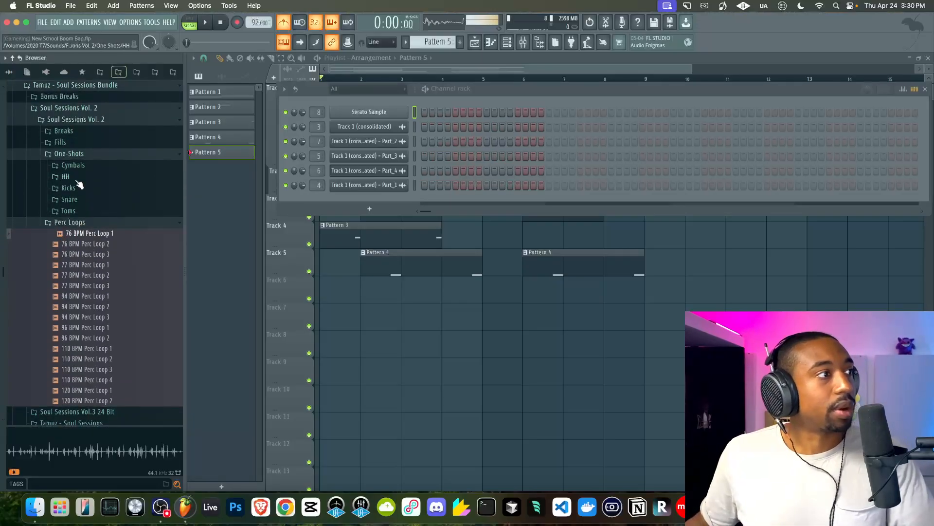
{"action": "scroll", "coordinate": [79, 202], "scroll_direction": "up", "scroll_amount": 1}
{"action": "left_click", "coordinate": [73, 152]}
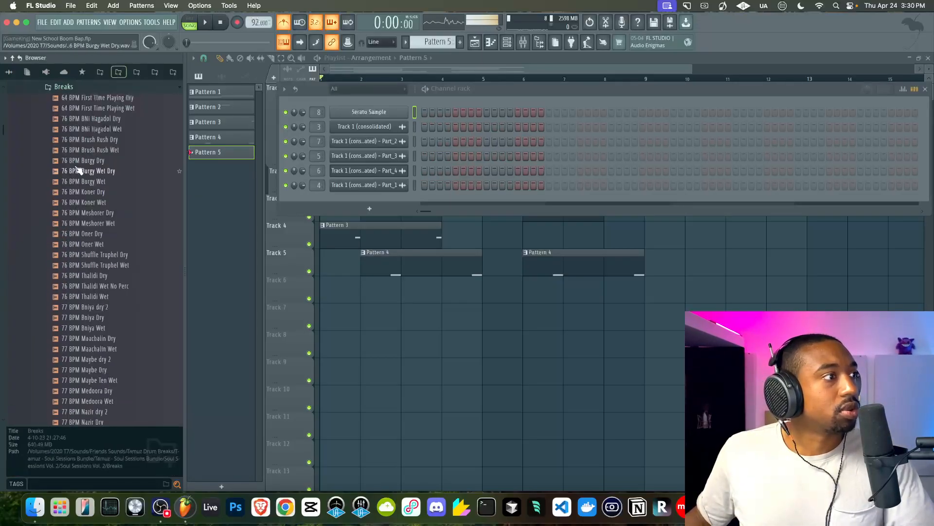
Step: Audition several Burgy, Koner, Hagadol, First Time Playing and Meshorer breaks against the arrangement, ending on 76 BPM Meshorer Dry
{"action": "left_click", "coordinate": [77, 172]}
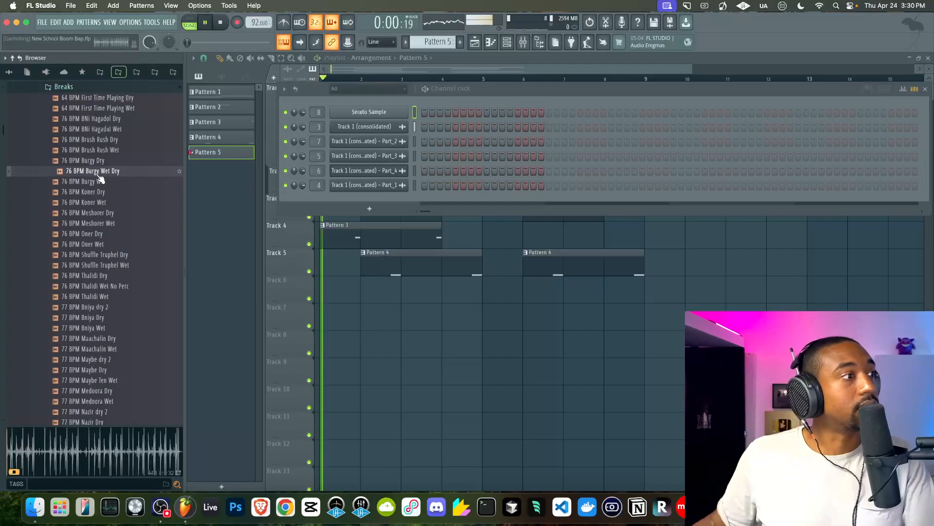
{"action": "key", "text": "Up"}
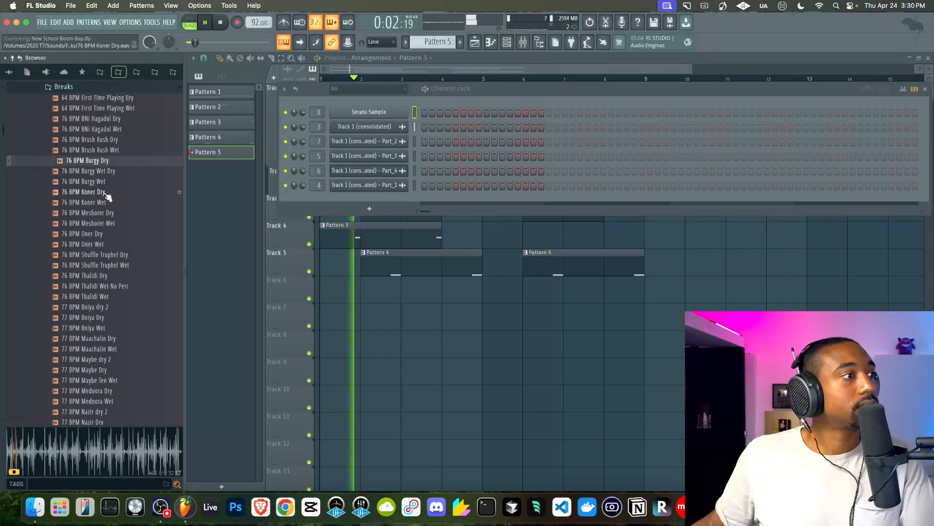
{"action": "left_click", "coordinate": [107, 194]}
{"action": "scroll", "coordinate": [119, 158], "scroll_direction": "up", "scroll_amount": 1}
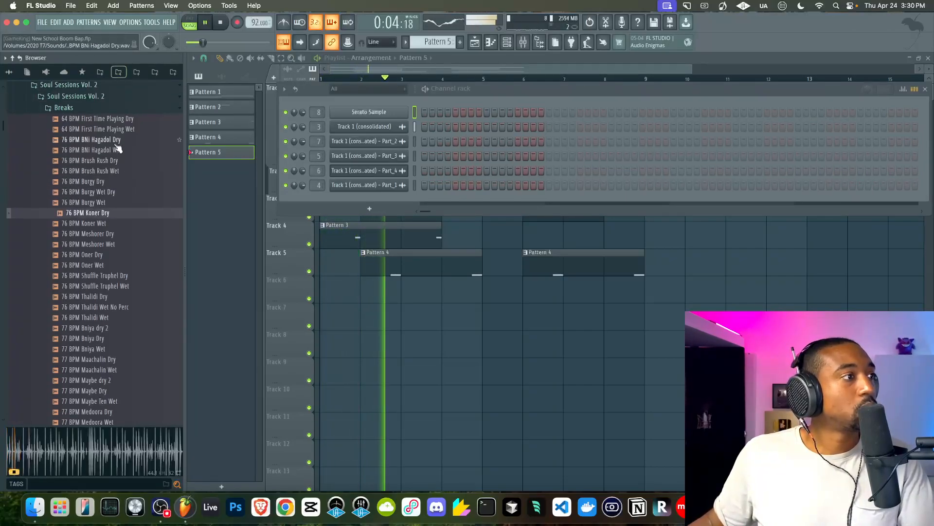
{"action": "left_click", "coordinate": [120, 142]}
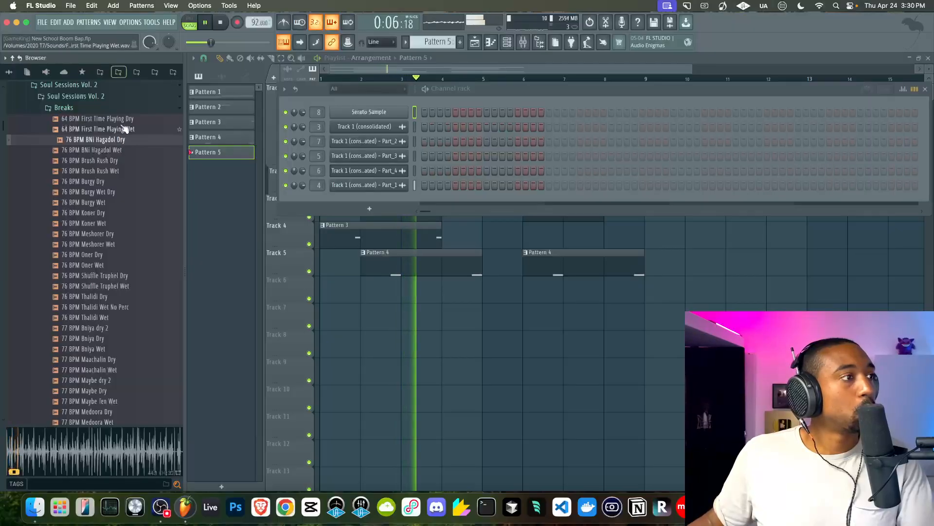
{"action": "left_click", "coordinate": [125, 121]}
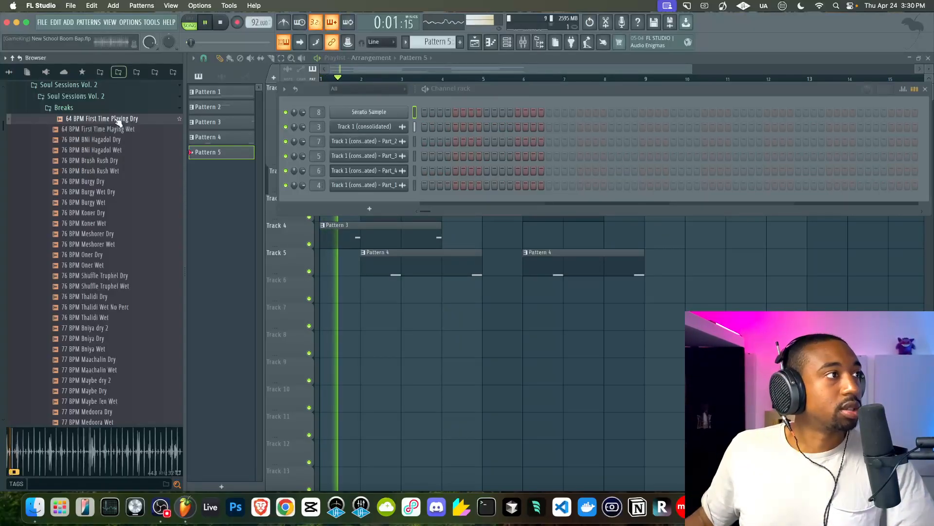
{"action": "left_click", "coordinate": [108, 213]}
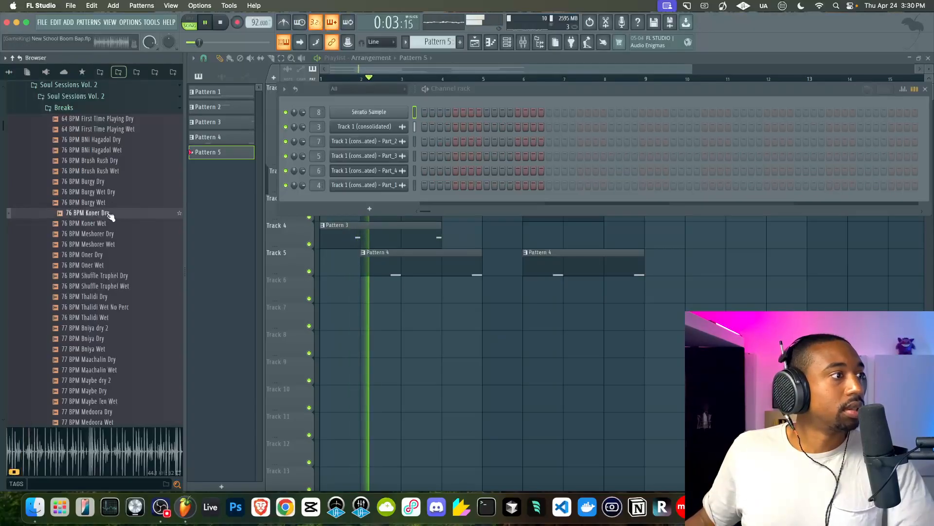
{"action": "left_click", "coordinate": [115, 233]}
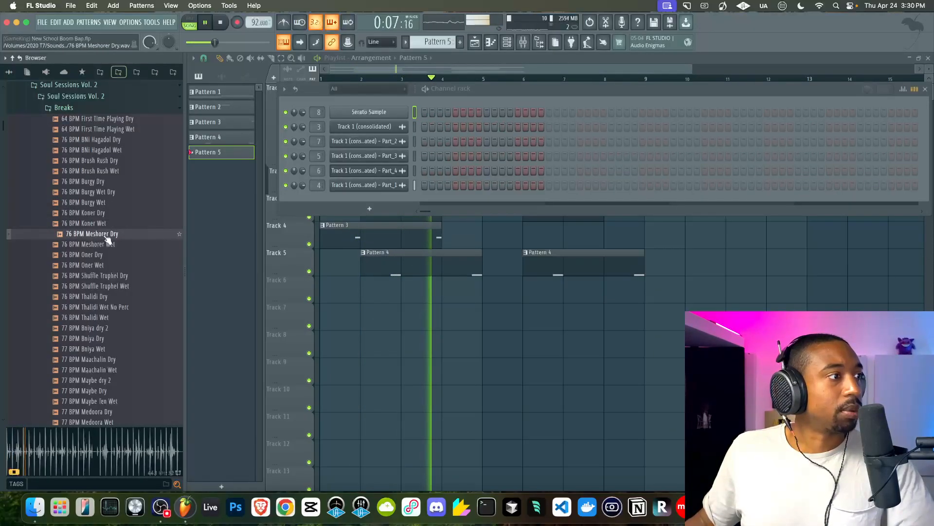
{"action": "key", "text": "space"}
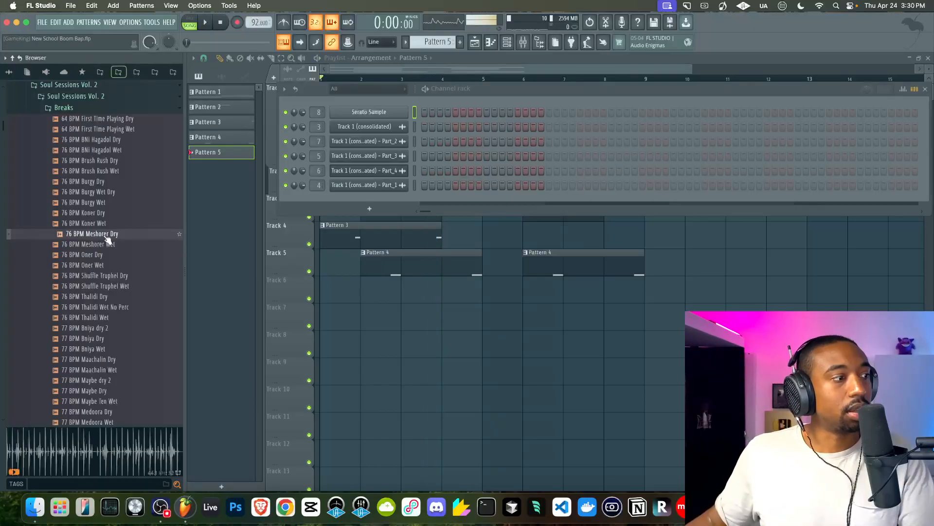
Step: Open the 76 BPM Meshorer Dry break in a new Slicex channel and route it to mixer track 9
{"action": "right_click", "coordinate": [107, 237]}
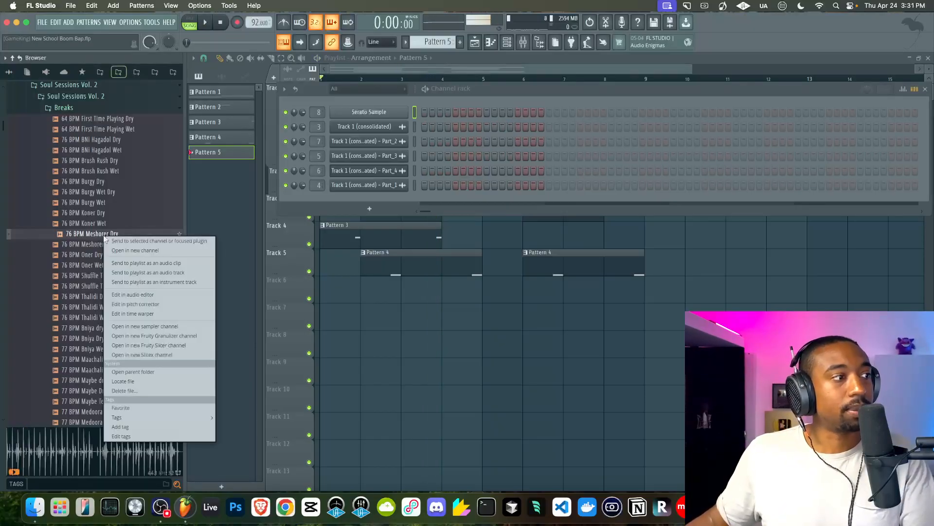
{"action": "left_click", "coordinate": [141, 354]}
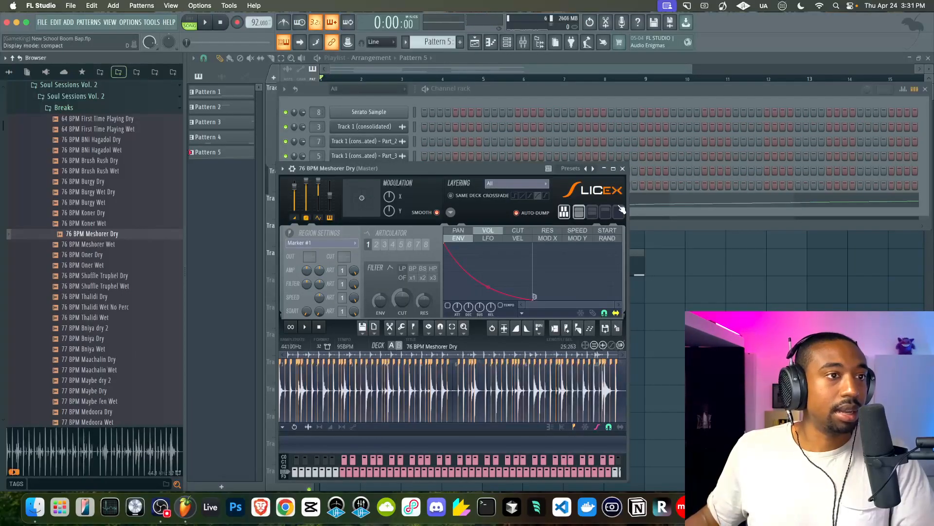
{"action": "left_click", "coordinate": [623, 168]}
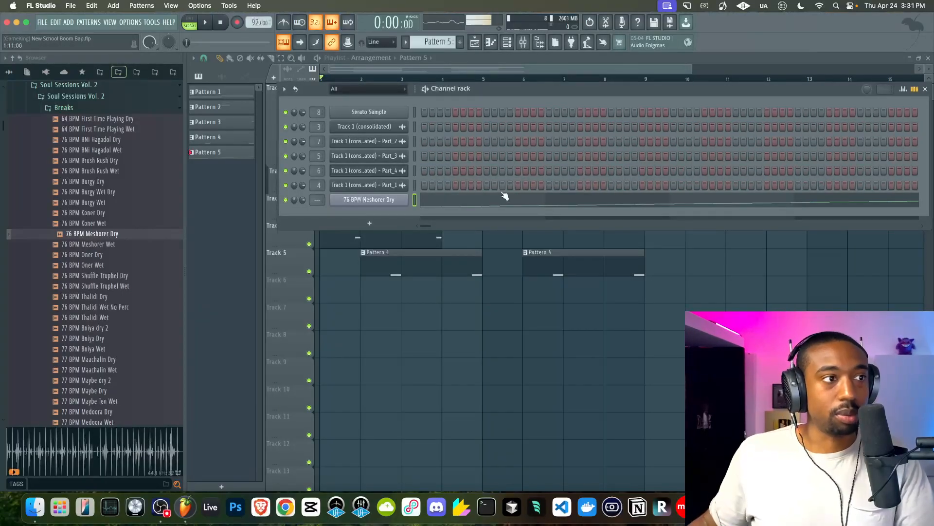
{"action": "key", "text": "ctrl+l"}
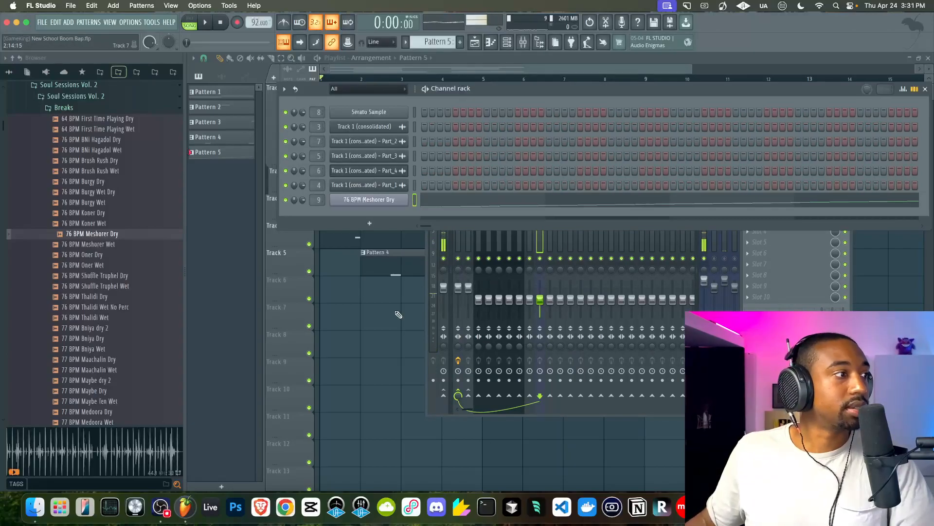
Step: Place the 76 BPM Meshorer Dry break on Track 6 from bar 1, set its time-stretching mode to Stretch, and listen to it
{"action": "left_click_drag", "start_coordinate": [97, 236], "coordinate": [336, 292]}
{"action": "double_click", "coordinate": [615, 279]}
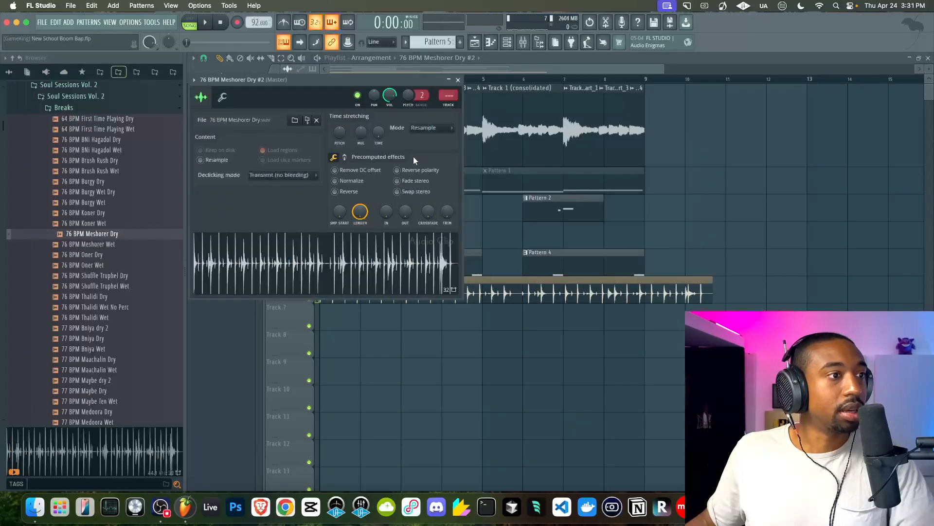
{"action": "left_click", "coordinate": [438, 128]}
{"action": "left_click", "coordinate": [427, 155]}
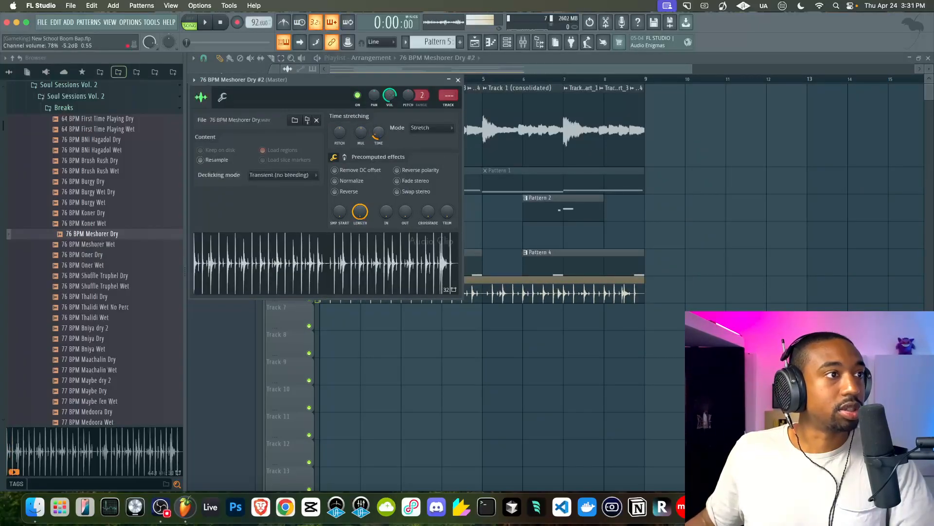
{"action": "key", "text": "space"}
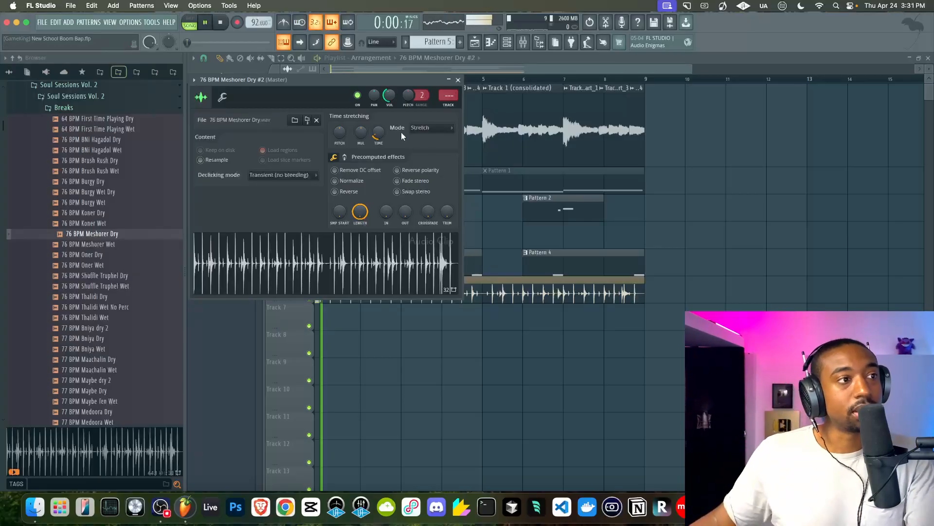
{"action": "key", "text": "Escape"}
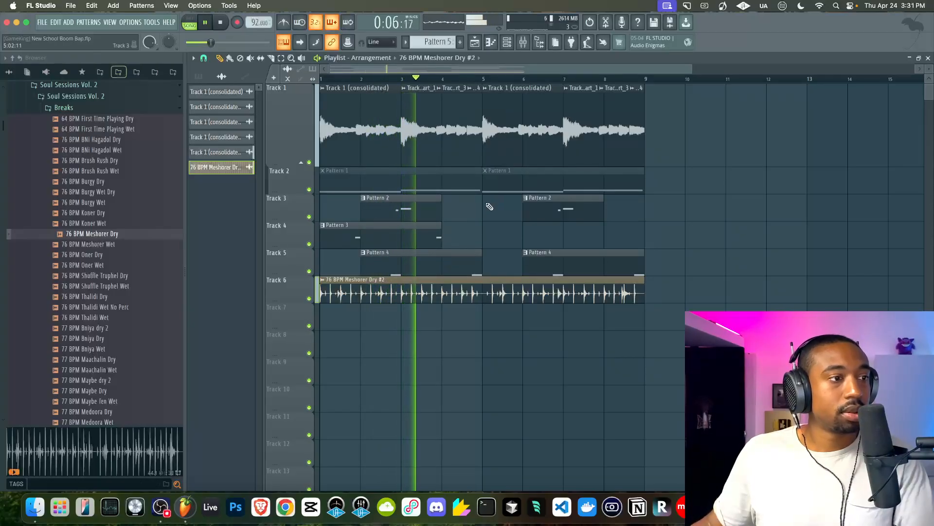
{"action": "key", "text": "space"}
Step: Set the playlist snap to 1/4 beat and hide the browser, with the first bars of the break enlarged
{"action": "key", "text": "Page_Up"}
{"action": "key", "text": "Page_Up"}
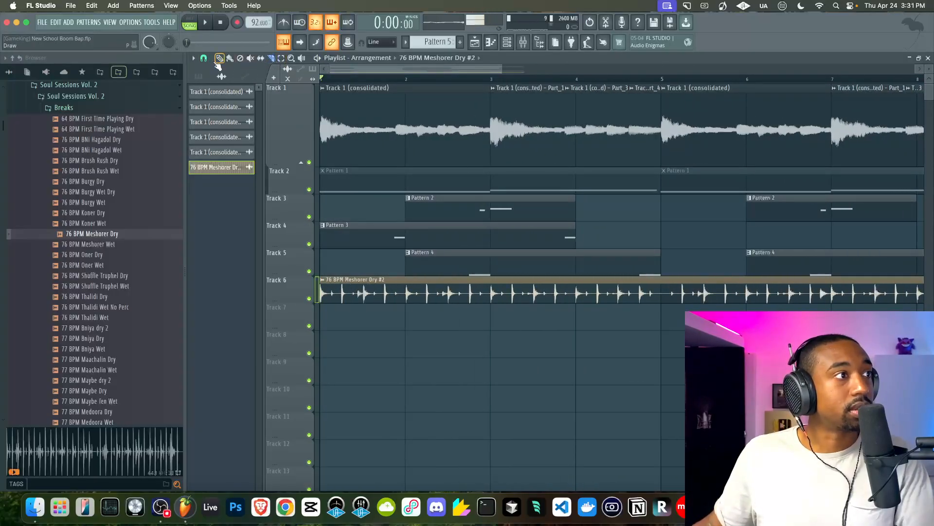
{"action": "left_click", "coordinate": [203, 58]}
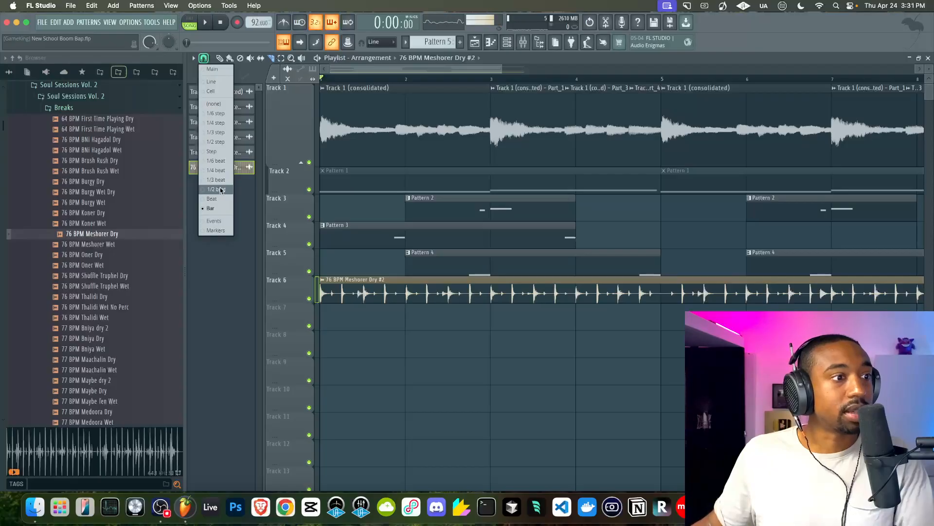
{"action": "left_click", "coordinate": [221, 172]}
{"action": "scroll", "coordinate": [380, 248], "scroll_direction": "up", "scroll_amount": 3}
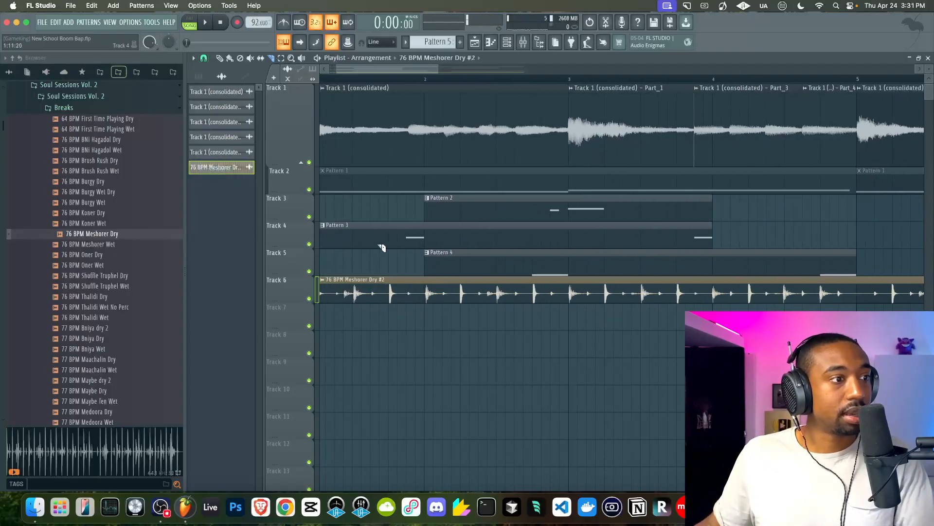
{"action": "scroll", "coordinate": [382, 247], "scroll_direction": "up", "scroll_amount": 3}
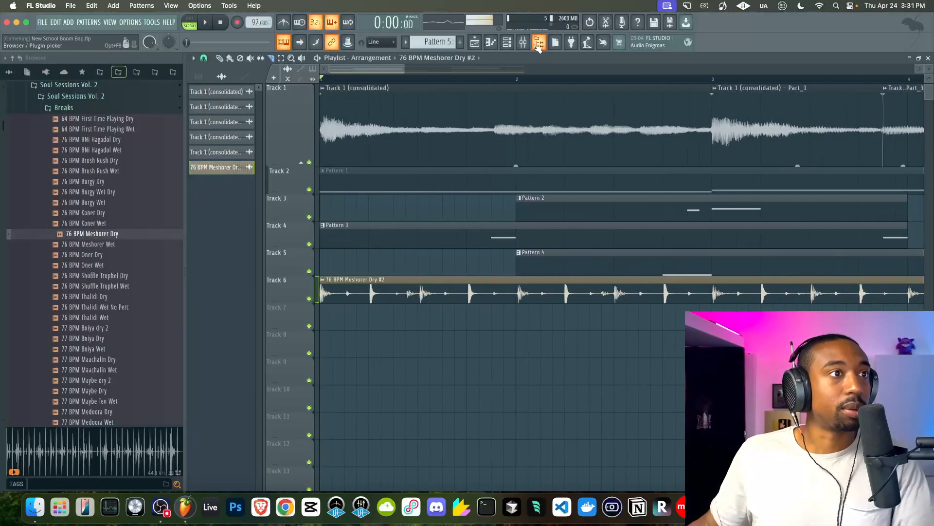
{"action": "left_click", "coordinate": [539, 44]}
Step: Slice the break on Track 6 around the short kick section in mid-bar 1, near the end of bar 1, and at bar 2
{"action": "key", "text": "space"}
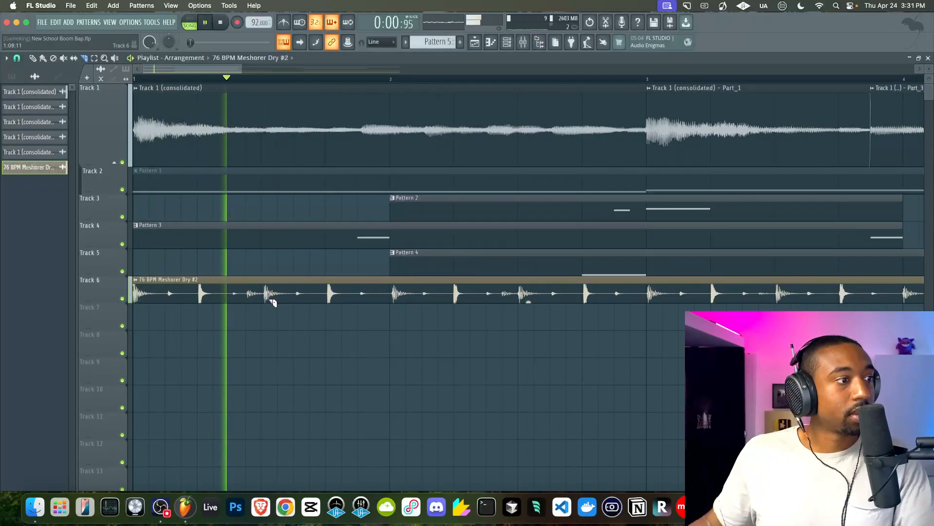
{"action": "key", "text": "space"}
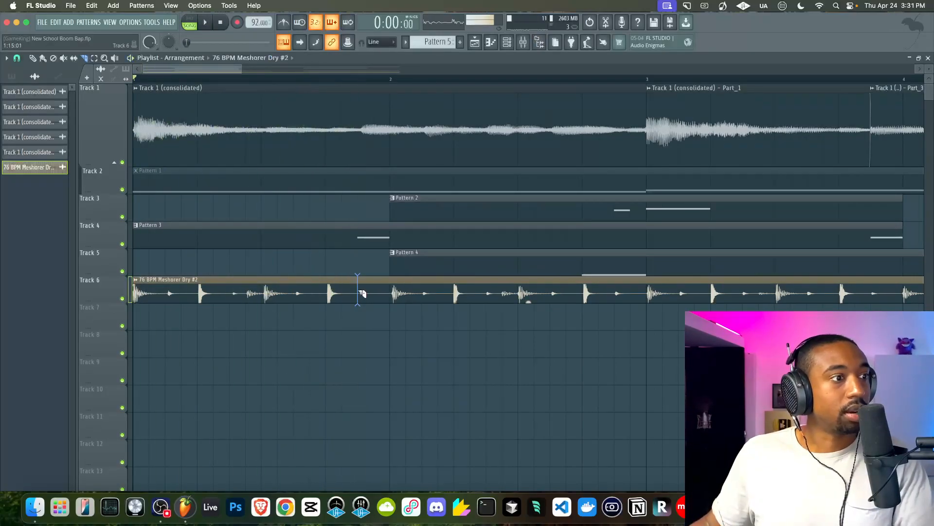
{"action": "key", "text": "space"}
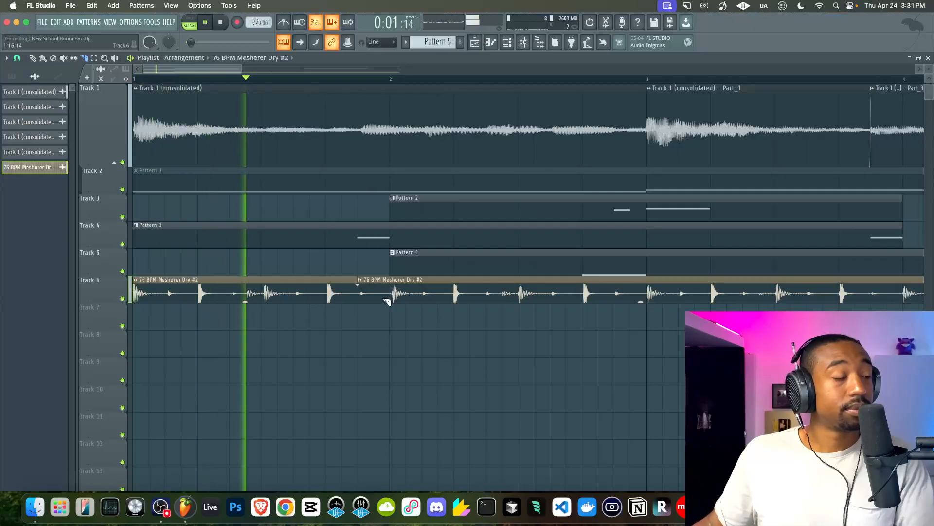
{"action": "left_click", "coordinate": [388, 299]}
{"action": "key", "text": "space"}
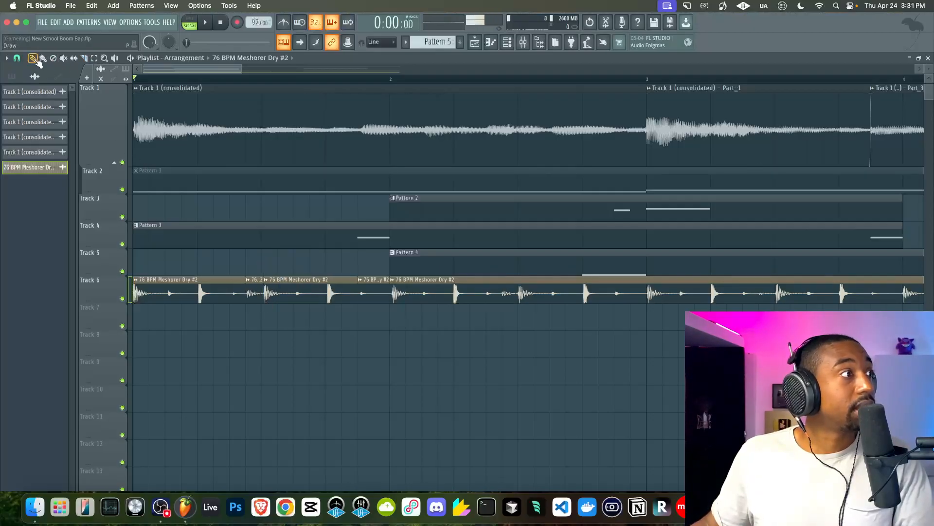
Step: Copy the short kick slice from bar 1 onto Track 7 at step 15 and play it with the break
{"action": "left_click_drag", "start_coordinate": [253, 292], "coordinate": [366, 315]}
{"action": "key", "text": "space"}
{"action": "key", "text": "space"}
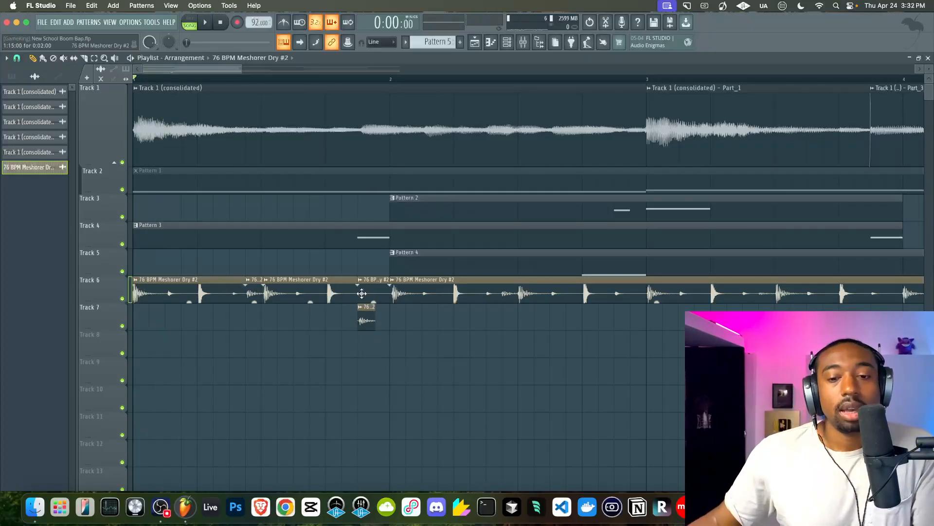
{"action": "key", "text": "space"}
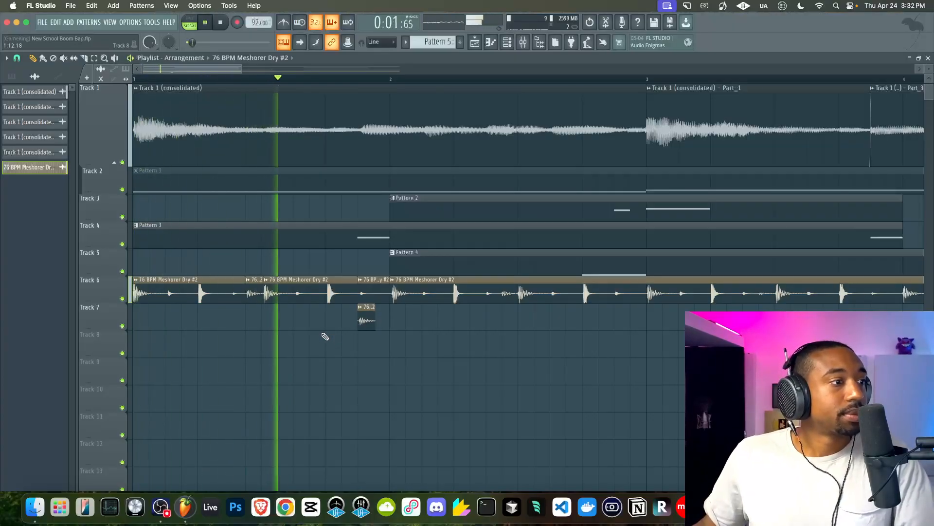
Step: Isolate the first two steps of bar 2 on Track 6 and slip the slice's audio to remove its kick, checking by ear
{"action": "key", "text": "space"}
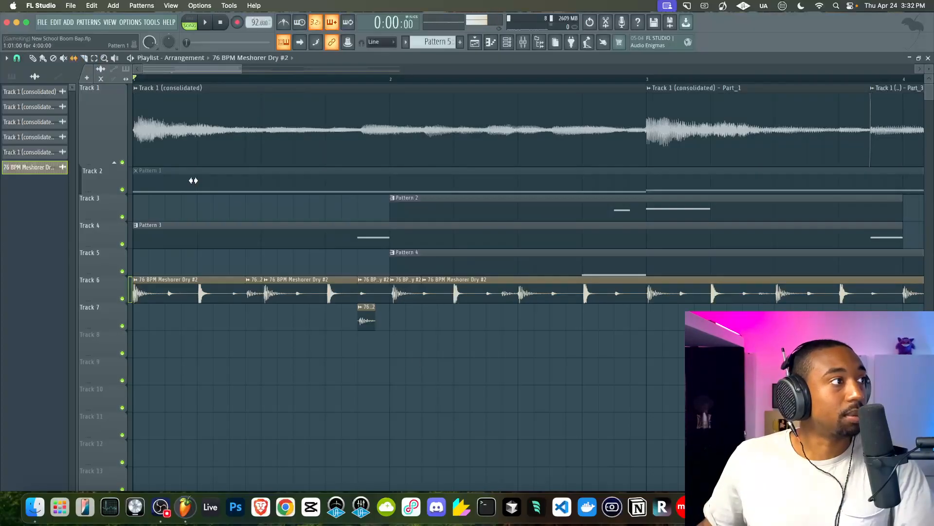
{"action": "key", "text": "space"}
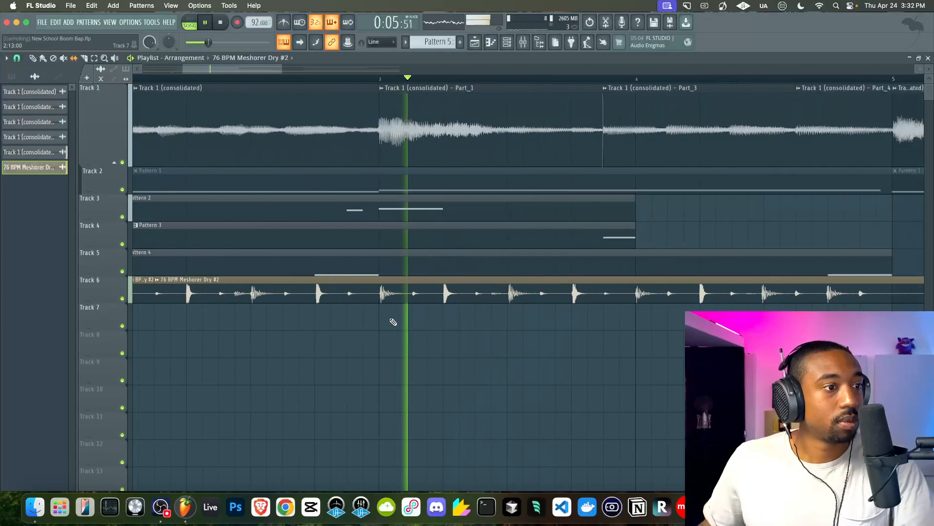
{"action": "key", "text": "space"}
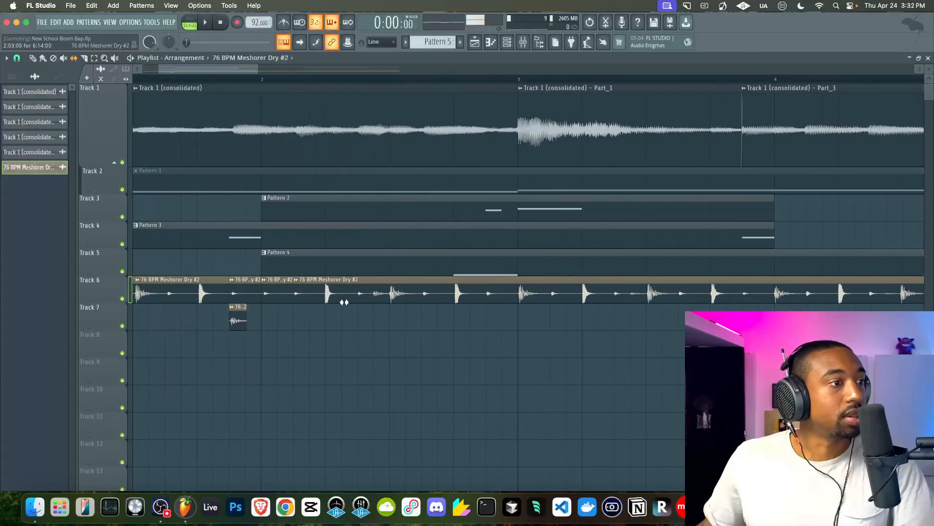
Step: Slice the break on Track 6 at bars 3 and 5 and delete the section between the cuts
{"action": "scroll", "coordinate": [354, 309], "scroll_direction": "down", "scroll_amount": 3}
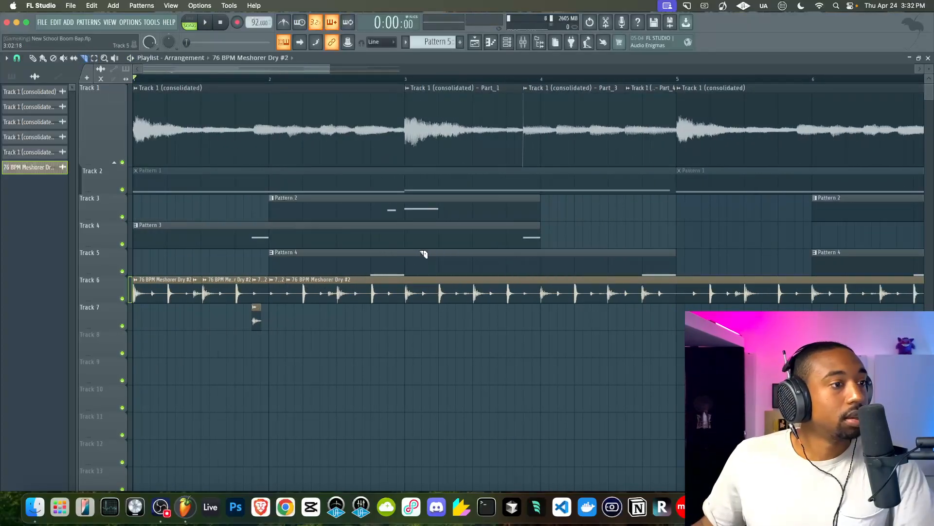
{"action": "left_click", "coordinate": [409, 301]}
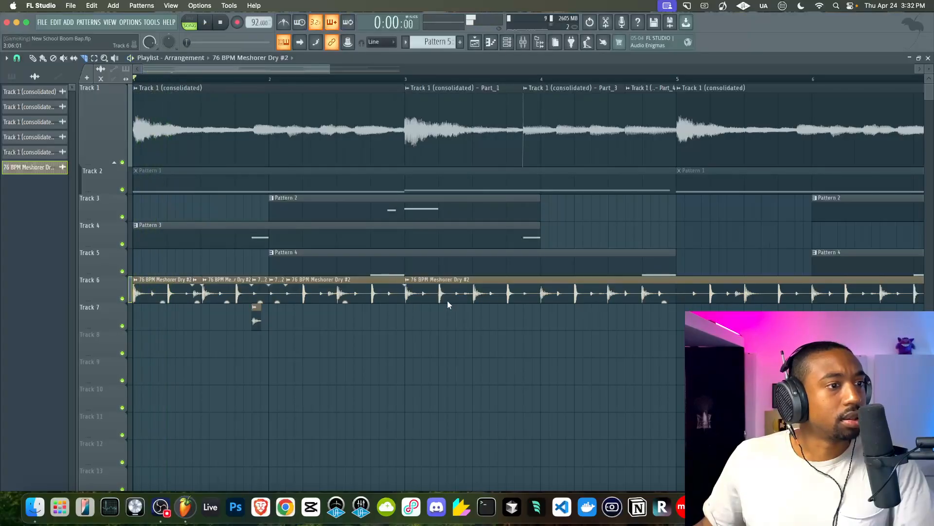
{"action": "right_click", "coordinate": [677, 296]}
{"action": "key", "text": "Delete"}
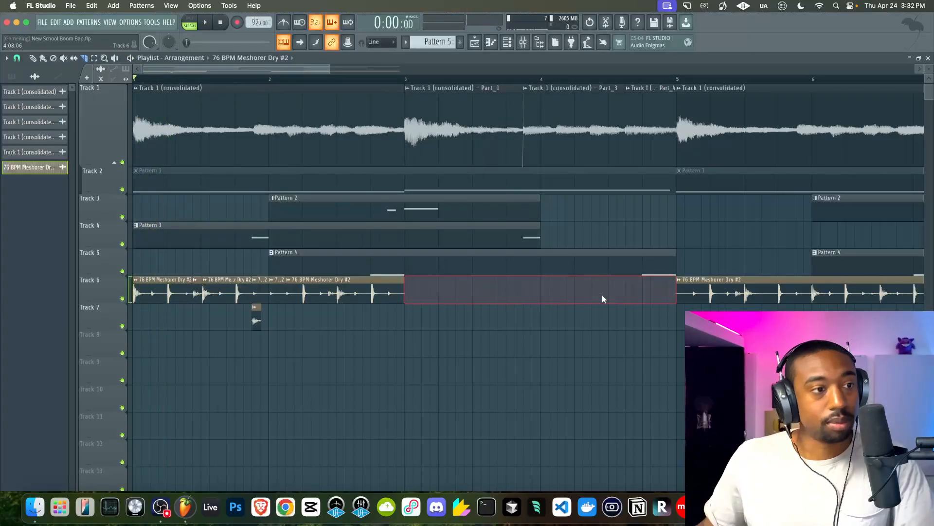
Step: Duplicate the edited two-bar drum slices on Tracks 6 and 7 so the copy starts at bar 3, and play the arrangement
{"action": "left_click_drag", "start_coordinate": [429, 338], "coordinate": [148, 297]}
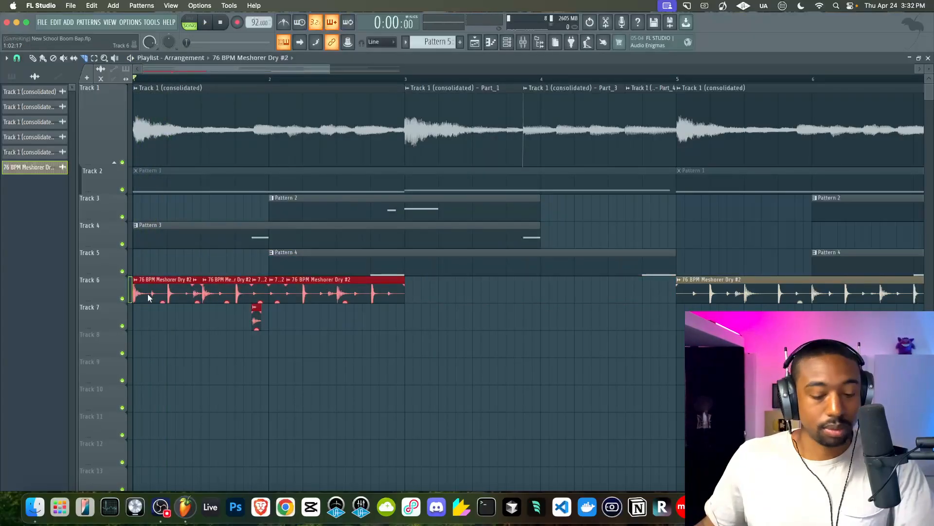
{"action": "key", "text": "ctrl+b"}
{"action": "left_click", "coordinate": [322, 349]}
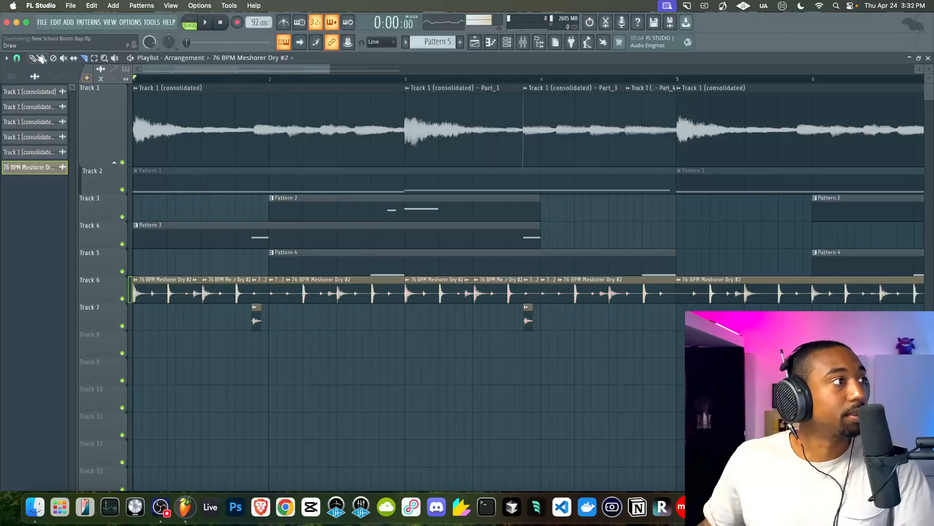
{"action": "key", "text": "space"}
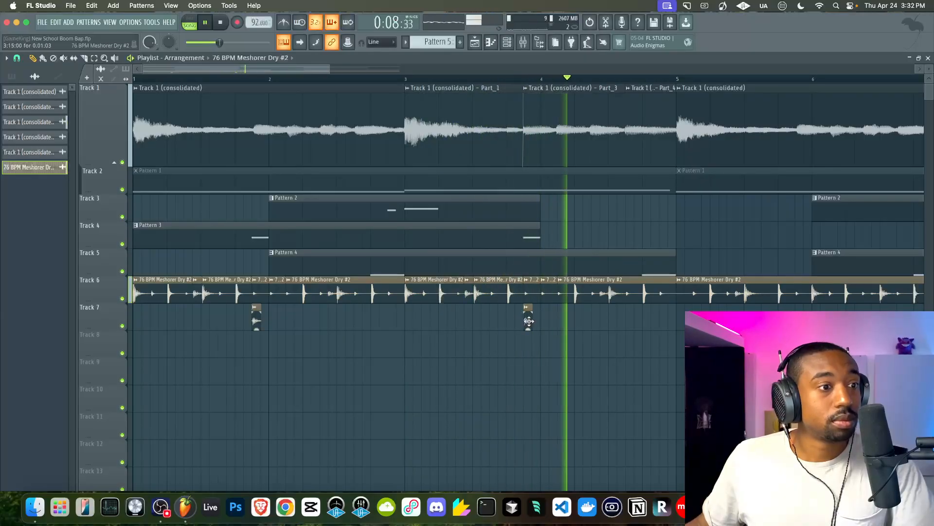
Step: Copy the kick slice to steps 14 and 16 of bar 4 on Track 7, lowering the last copy's gain to -3.8 dB
{"action": "key", "text": "space"}
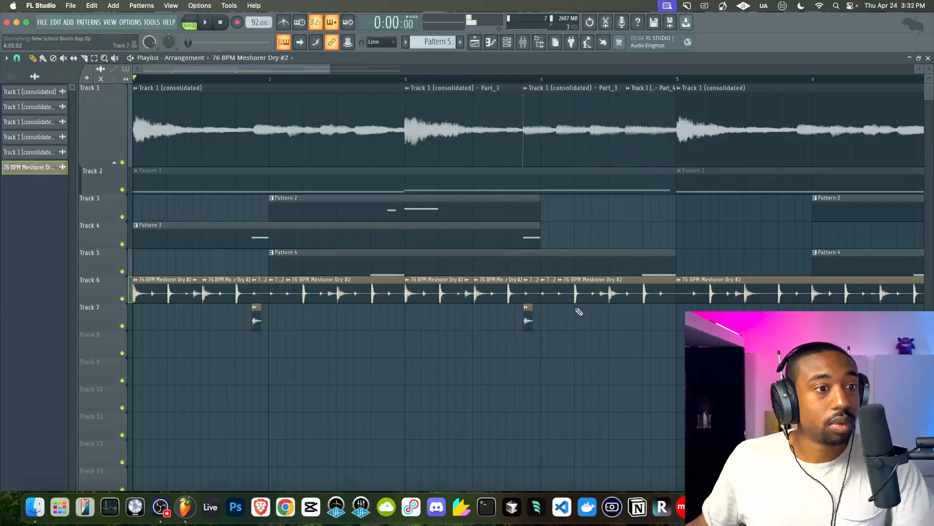
{"action": "left_click_drag", "start_coordinate": [559, 321], "coordinate": [647, 322]}
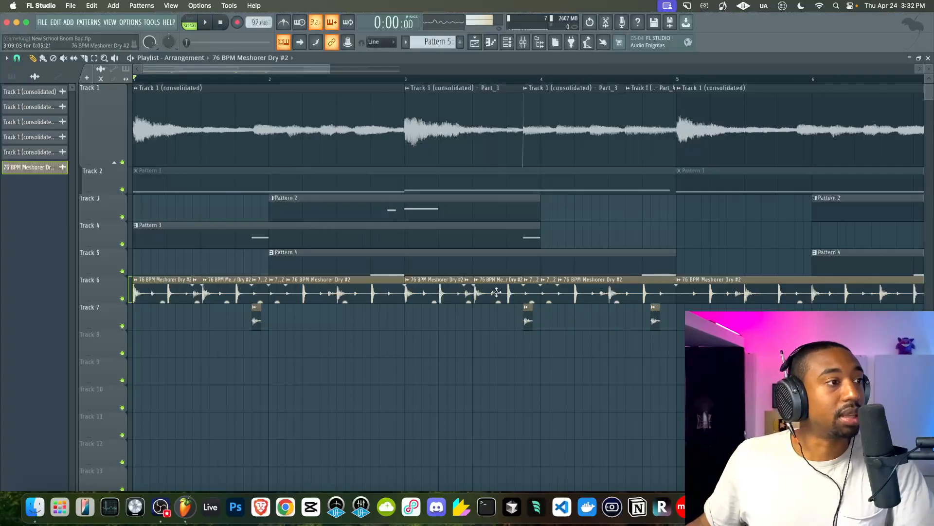
{"action": "key", "text": "space"}
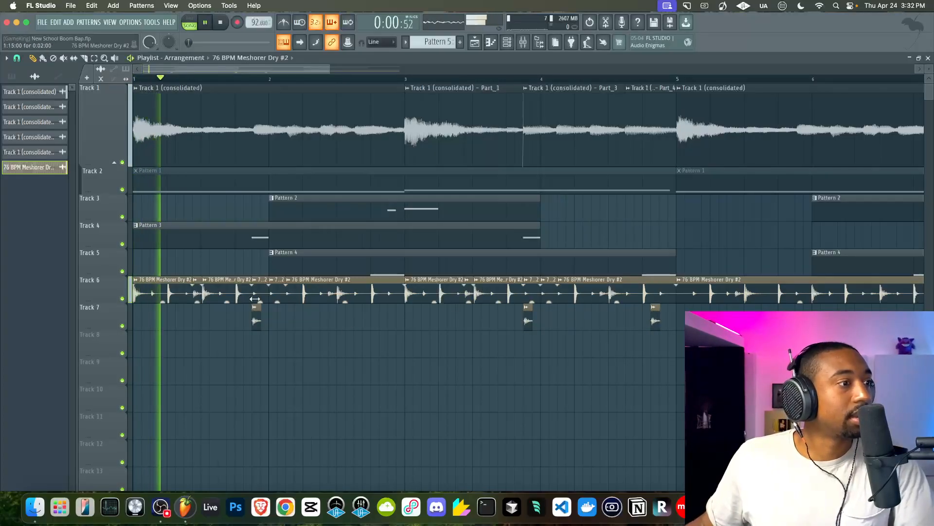
{"action": "left_click_drag", "start_coordinate": [257, 329], "coordinate": [257, 307]}
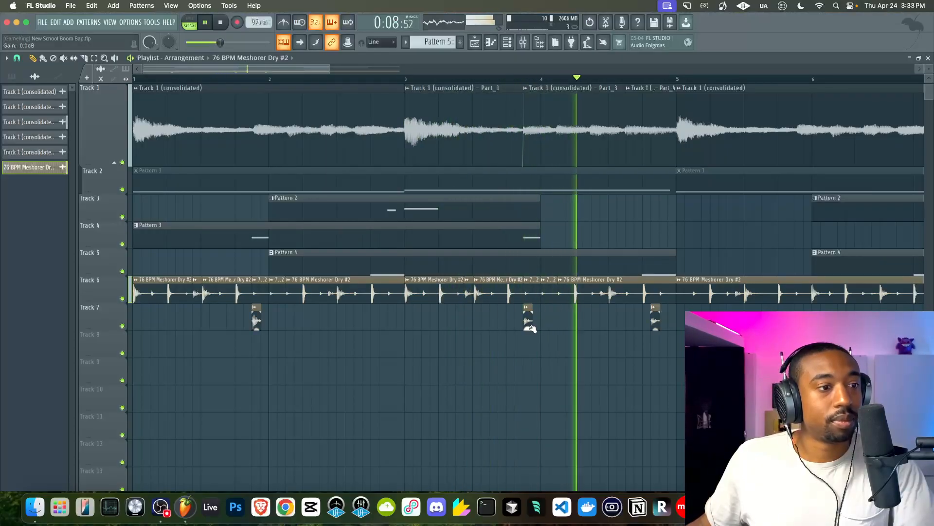
{"action": "key", "text": "space"}
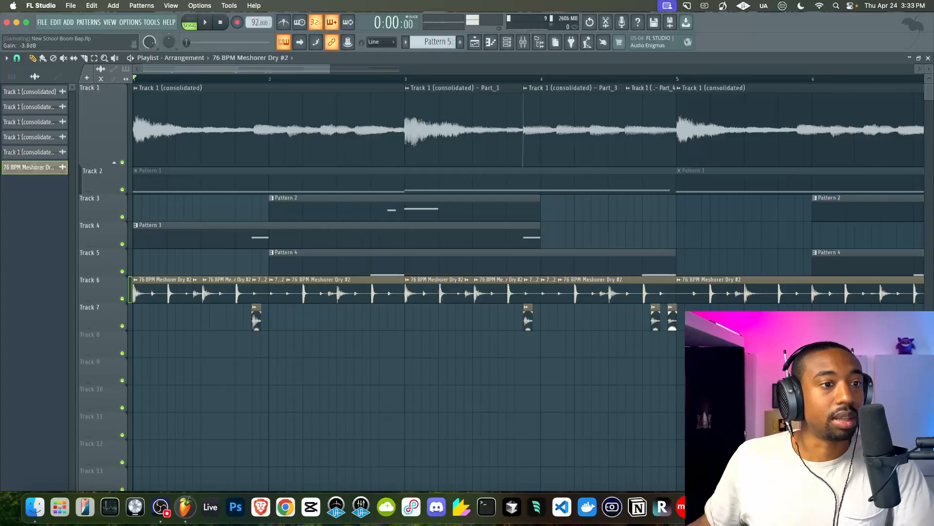
Step: Remove the leftover break from bar 5 on, duplicate the four-bar drums on Tracks 6 and 7 to start there, and play them
{"action": "key", "text": "space"}
{"action": "scroll", "coordinate": [559, 300], "scroll_direction": "down", "scroll_amount": 3}
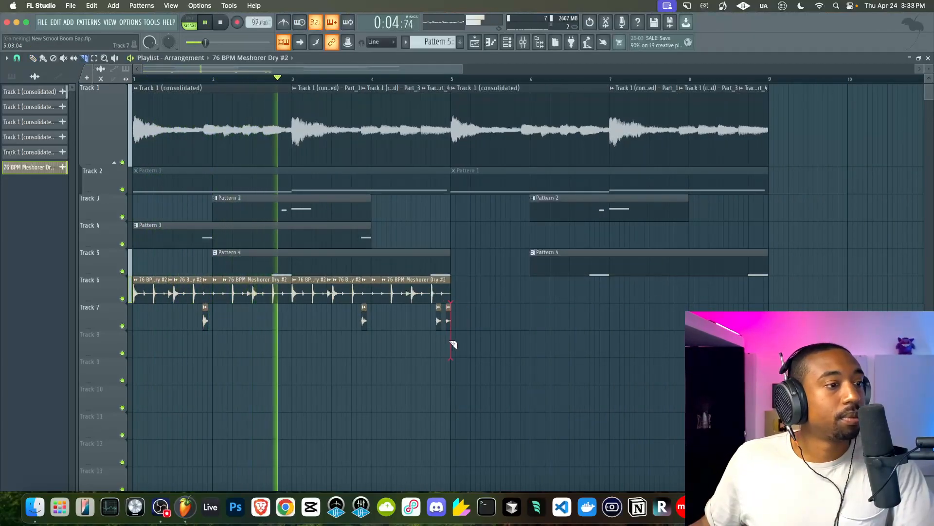
{"action": "left_click_drag", "start_coordinate": [451, 340], "coordinate": [463, 292]}
{"action": "key", "text": "space"}
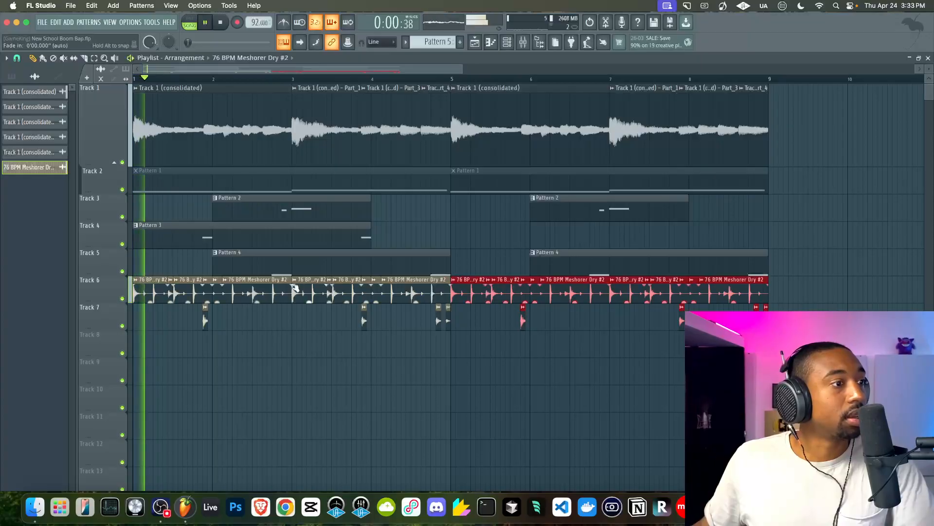
Step: Isolate the first two steps of bar 3 on Track 6, slip the slice's audio to change its opening kick, and play the arrangement
{"action": "scroll", "coordinate": [307, 292], "scroll_direction": "up", "scroll_amount": 4}
{"action": "left_click", "coordinate": [84, 59]}
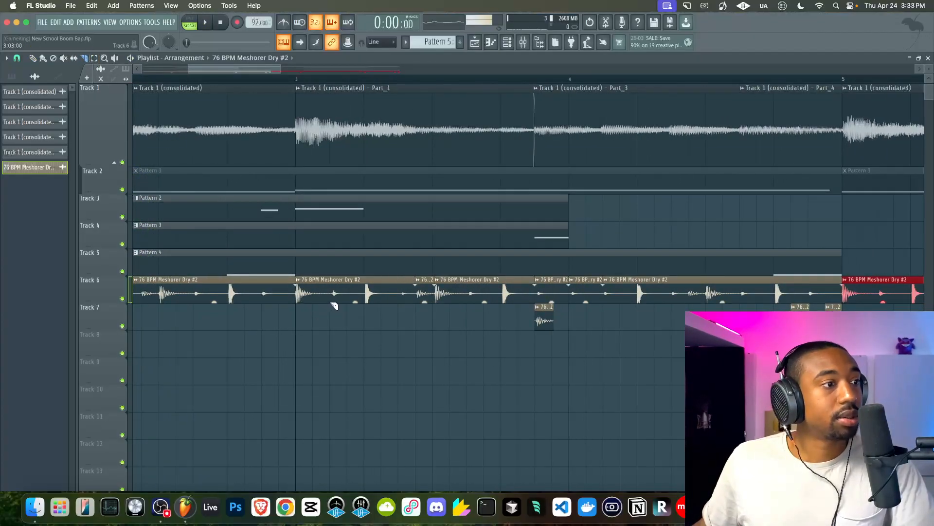
{"action": "left_click_drag", "start_coordinate": [334, 304], "coordinate": [332, 307]}
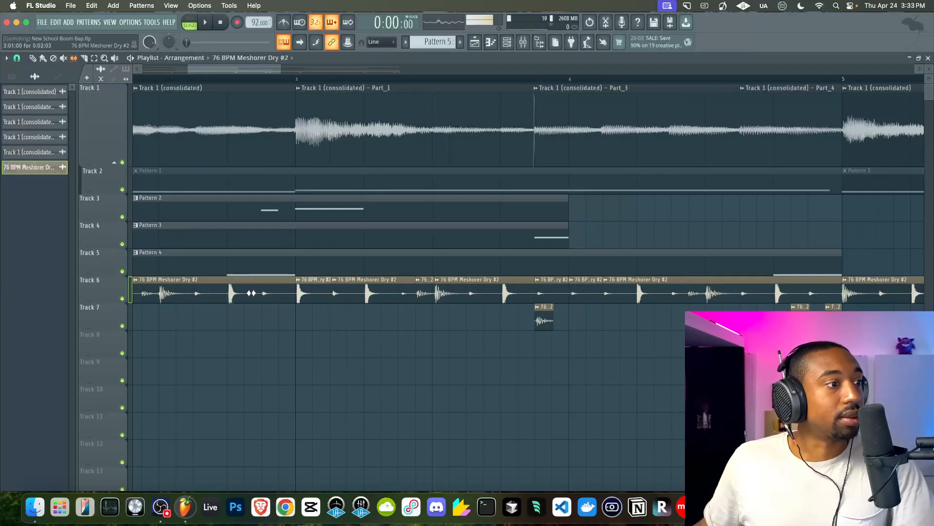
{"action": "key", "text": "space"}
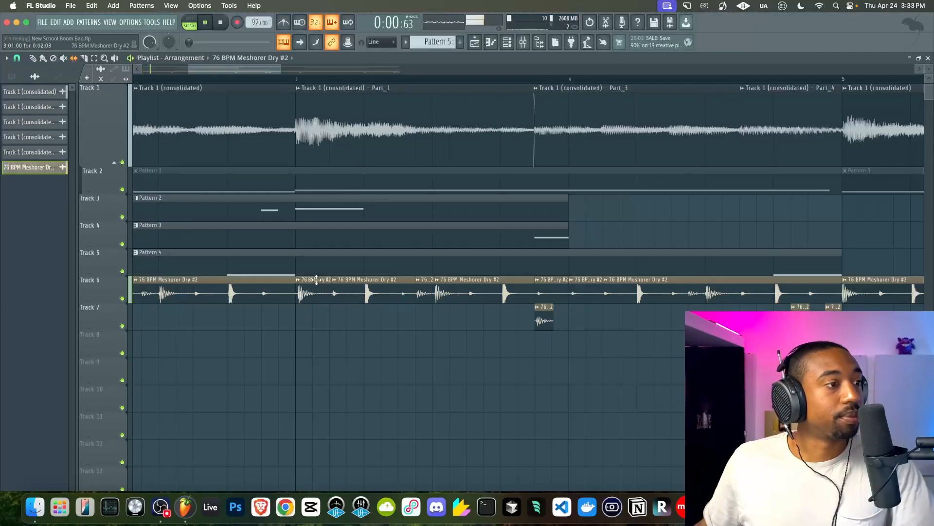
{"action": "scroll", "coordinate": [272, 287], "scroll_direction": "down", "scroll_amount": 5}
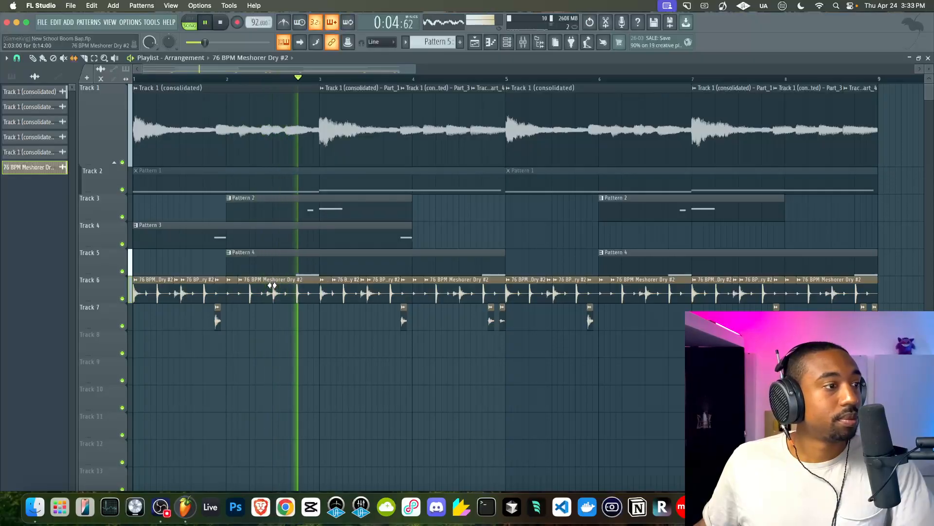
{"action": "scroll", "coordinate": [316, 309], "scroll_direction": "up", "scroll_amount": 5}
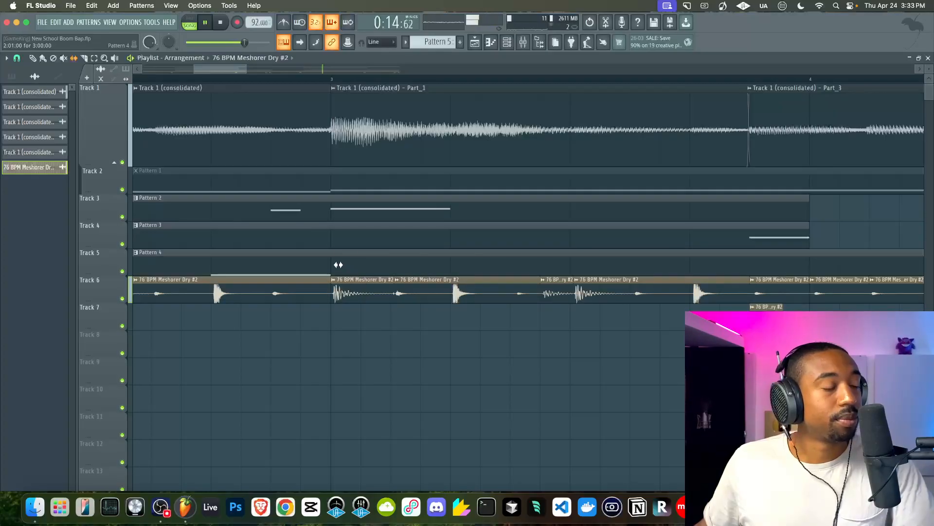
{"action": "key", "text": "c"}
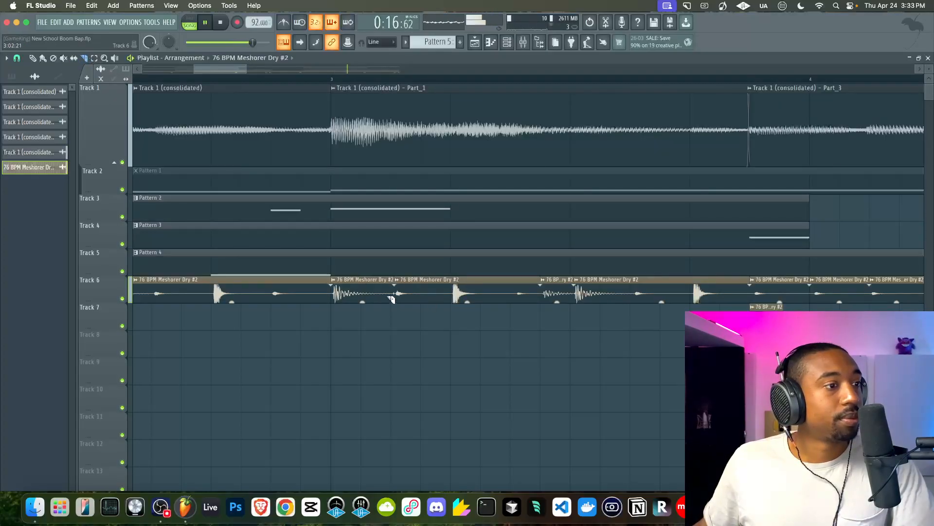
{"action": "scroll", "coordinate": [399, 305], "scroll_direction": "down", "scroll_amount": 5}
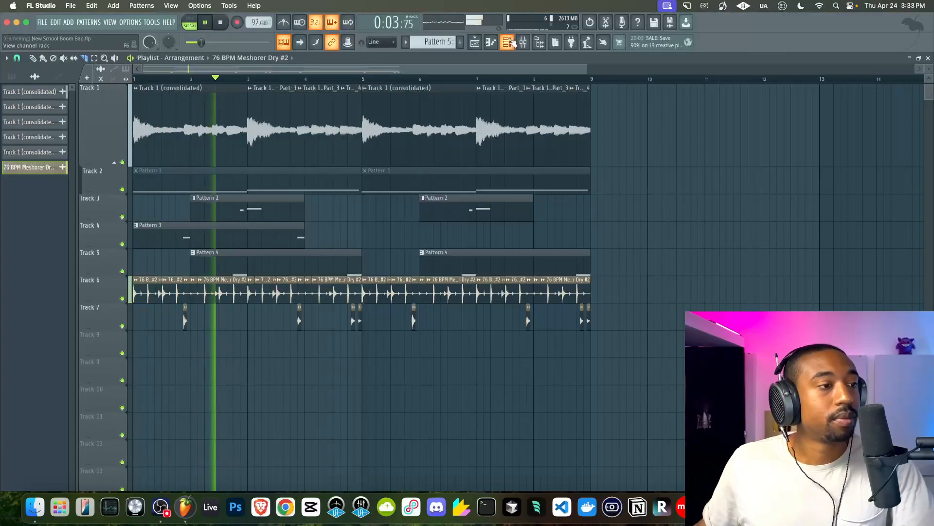
{"action": "key", "text": "space"}
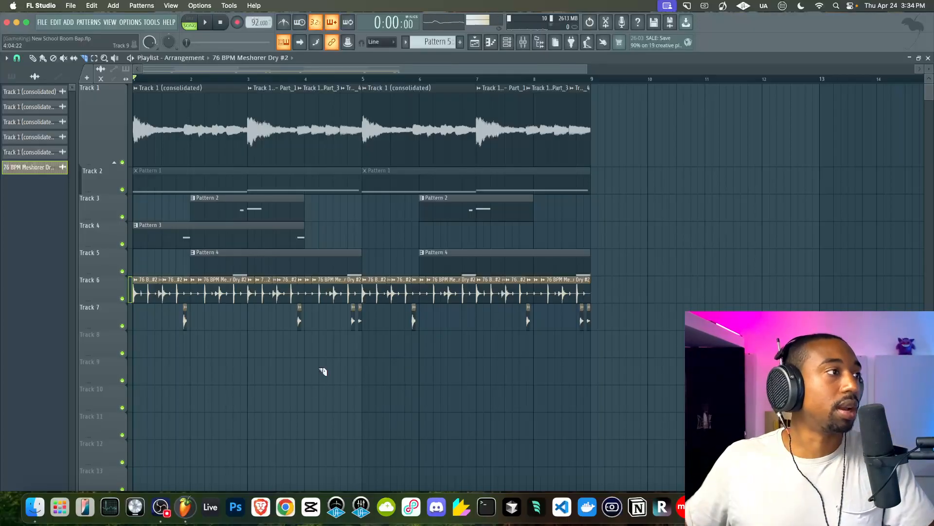
Step: Recolor all the audio clip channels with a gradient from the saved pink swatch to Medium Slate Blue #6955DD
{"action": "left_click", "coordinate": [46, 91]}
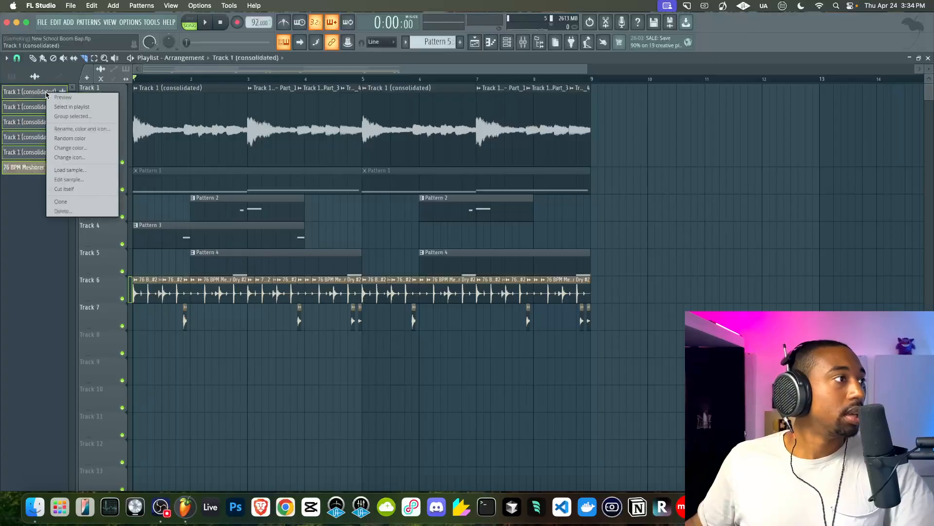
{"action": "right_click", "coordinate": [45, 91]}
{"action": "left_click", "coordinate": [79, 128]}
{"action": "left_click", "coordinate": [131, 127]}
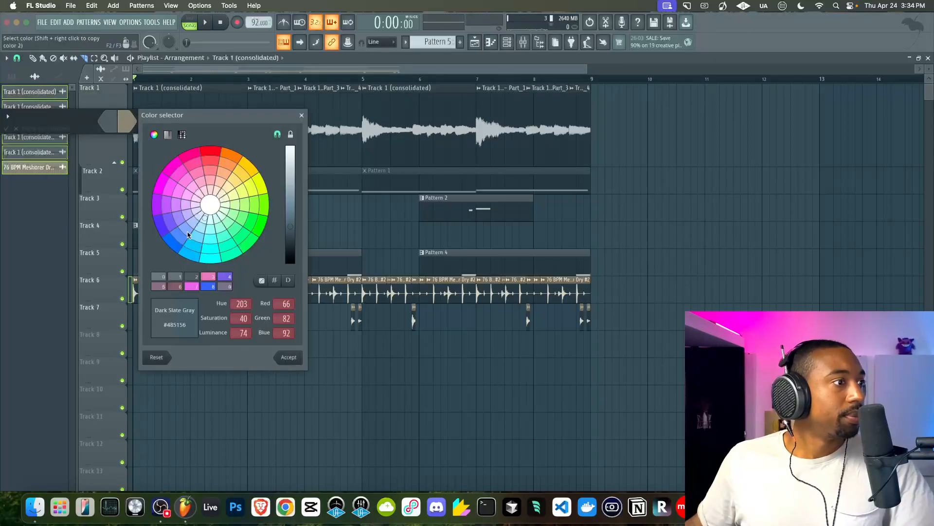
{"action": "left_click", "coordinate": [208, 278]}
{"action": "key", "text": "Return"}
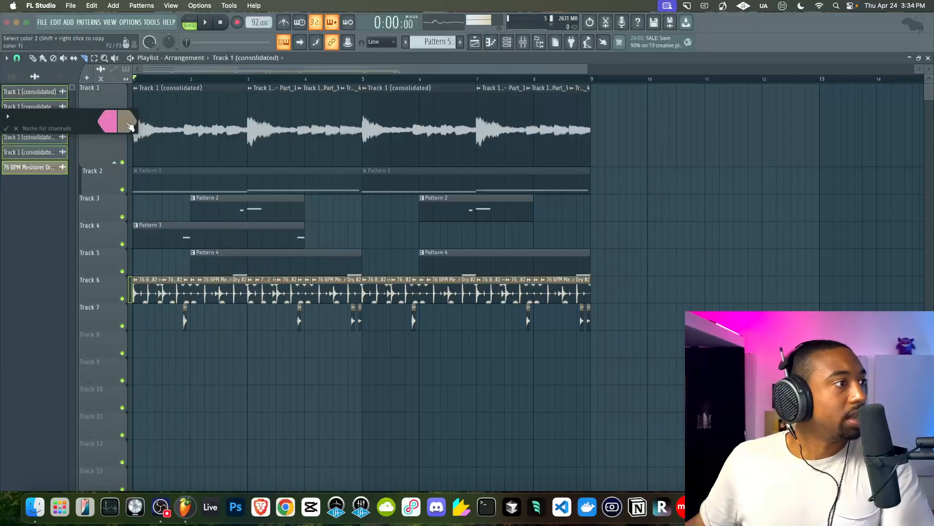
{"action": "left_click", "coordinate": [127, 124]}
{"action": "left_click", "coordinate": [213, 287]}
{"action": "left_click", "coordinate": [225, 277]}
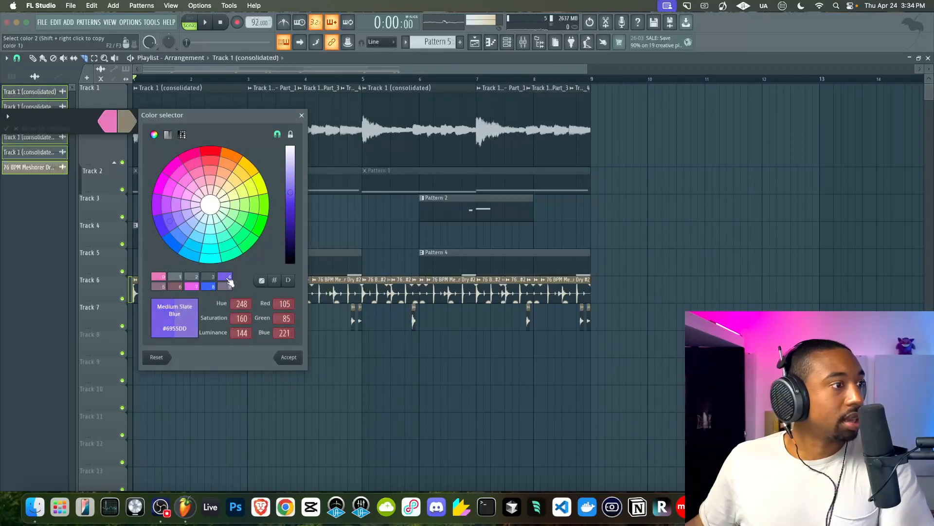
{"action": "key", "text": "Return"}
{"action": "key", "text": "Return"}
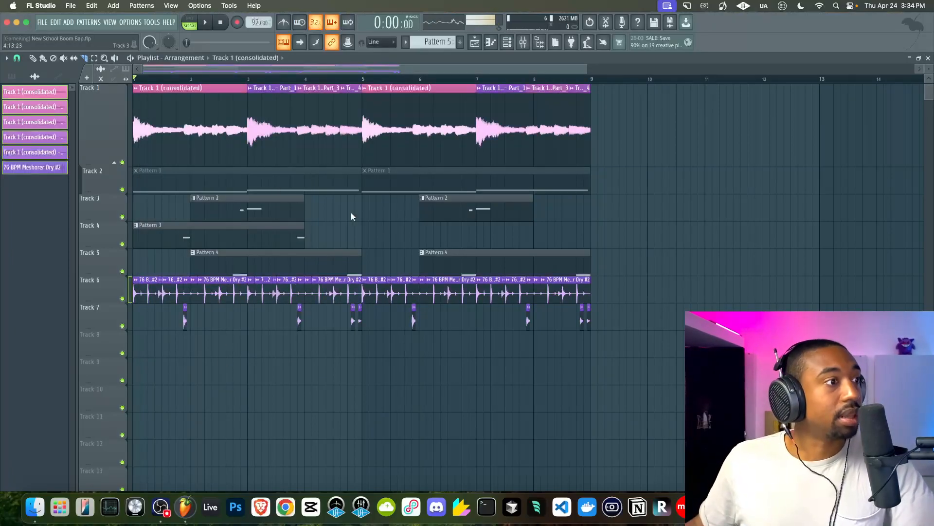
Step: Recolor Patterns 1 to 5 with the same gradient from pink to Medium Slate Blue #6955DD
{"action": "left_click", "coordinate": [12, 76]}
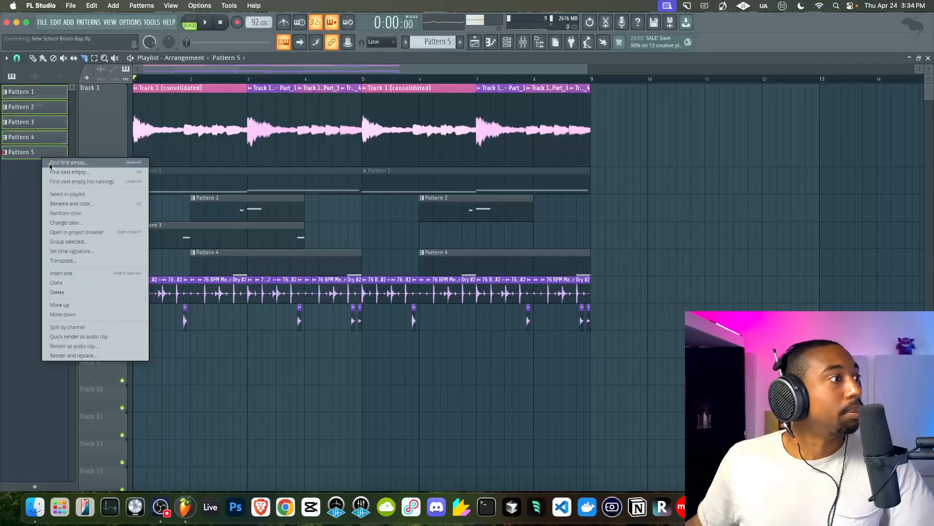
{"action": "left_click", "coordinate": [72, 203]}
{"action": "left_click", "coordinate": [105, 196]}
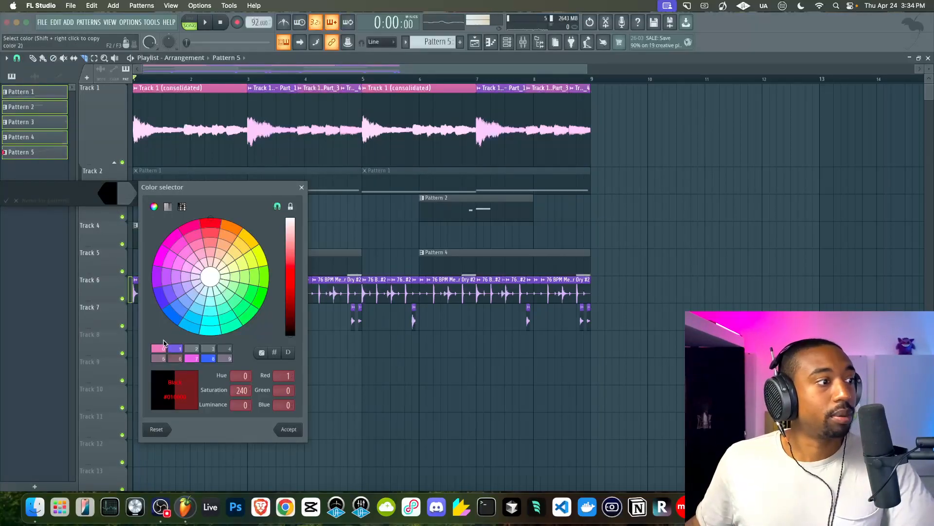
{"action": "left_click", "coordinate": [164, 348]}
{"action": "key", "text": "Return"}
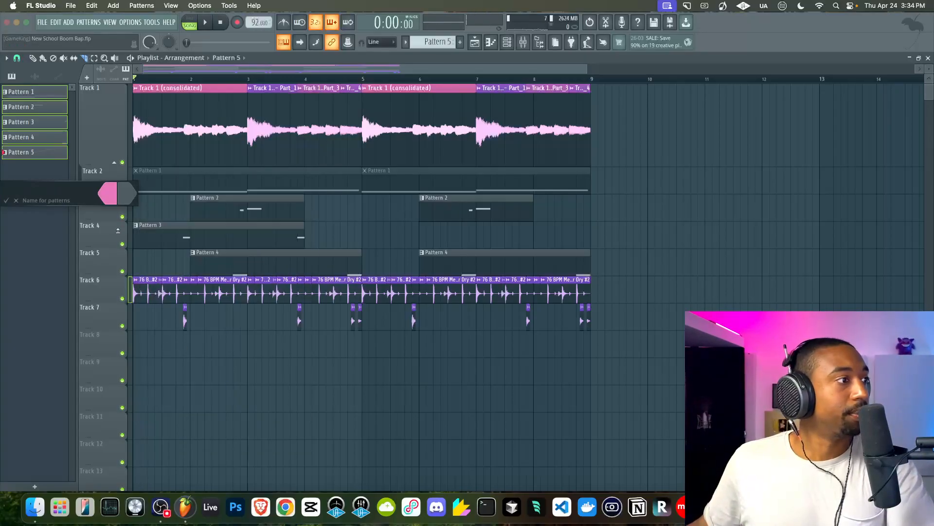
{"action": "left_click", "coordinate": [130, 197]}
{"action": "left_click", "coordinate": [196, 352]}
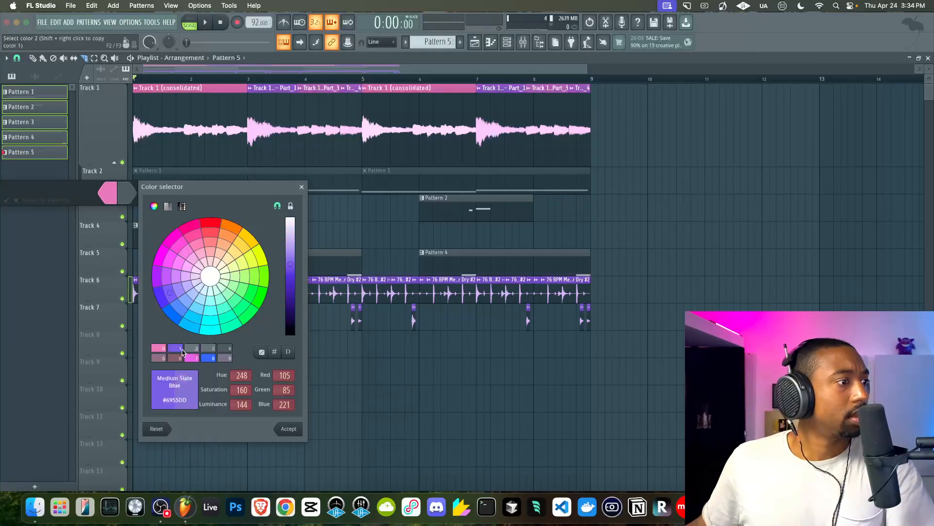
{"action": "key", "text": "Return"}
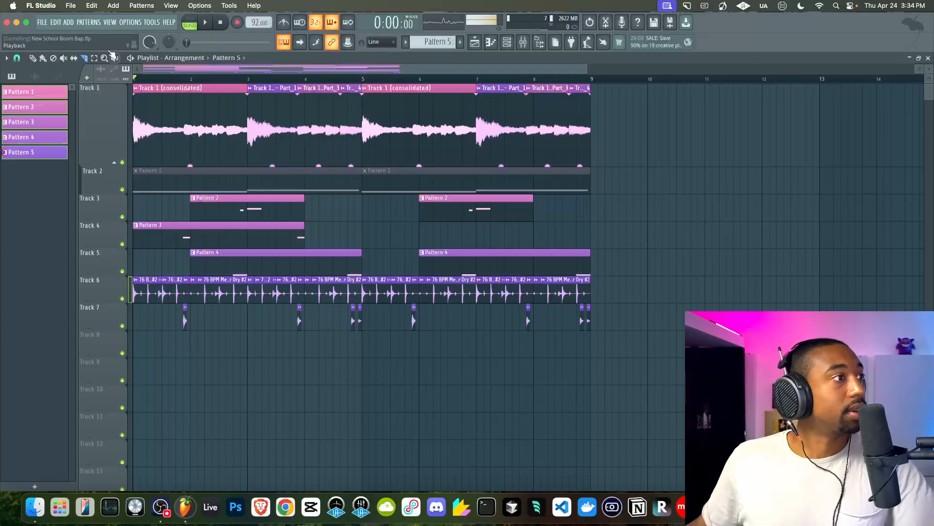
Step: Select every clip in the arrangement and route the selected audio clip channels to their own mixer tracks, 10 to 15
{"action": "key", "text": "space"}
{"action": "left_click_drag", "start_coordinate": [606, 346], "coordinate": [122, 106]}
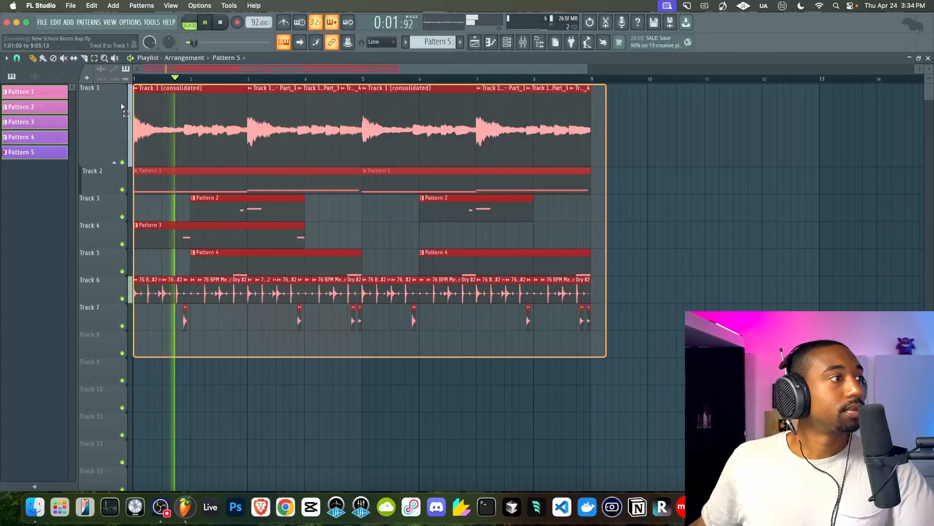
{"action": "key", "text": "space"}
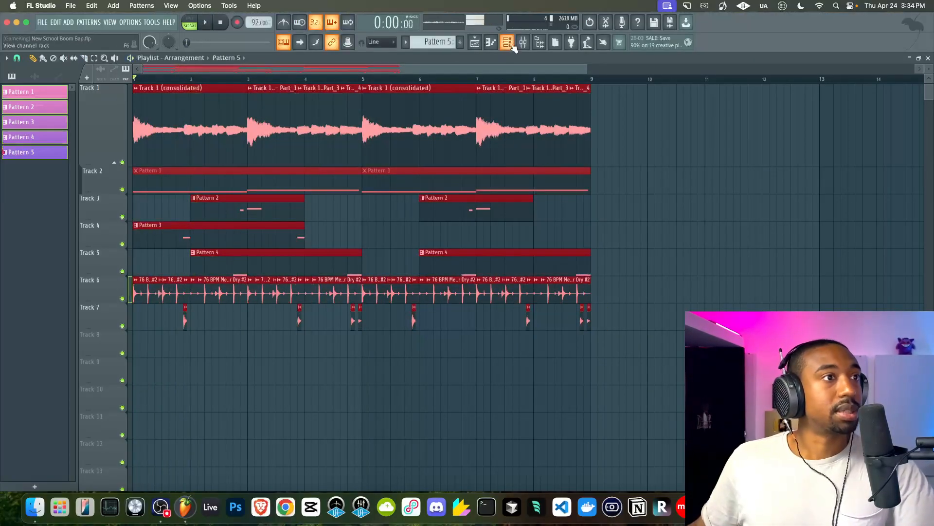
{"action": "left_click", "coordinate": [510, 43]}
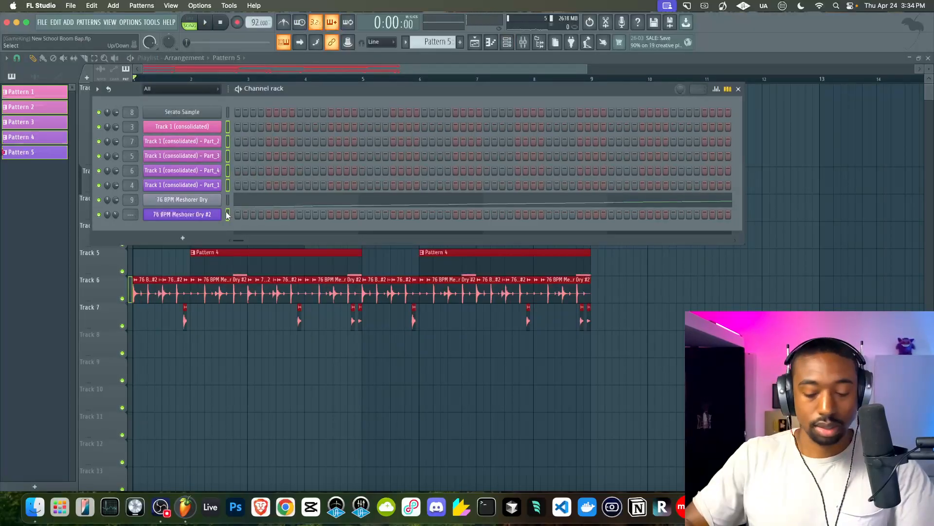
{"action": "key", "text": "ctrl+l"}
Step: Rename the drum break's mixer track 15 as DRUMS while playing the arrangement
{"action": "key", "text": "space"}
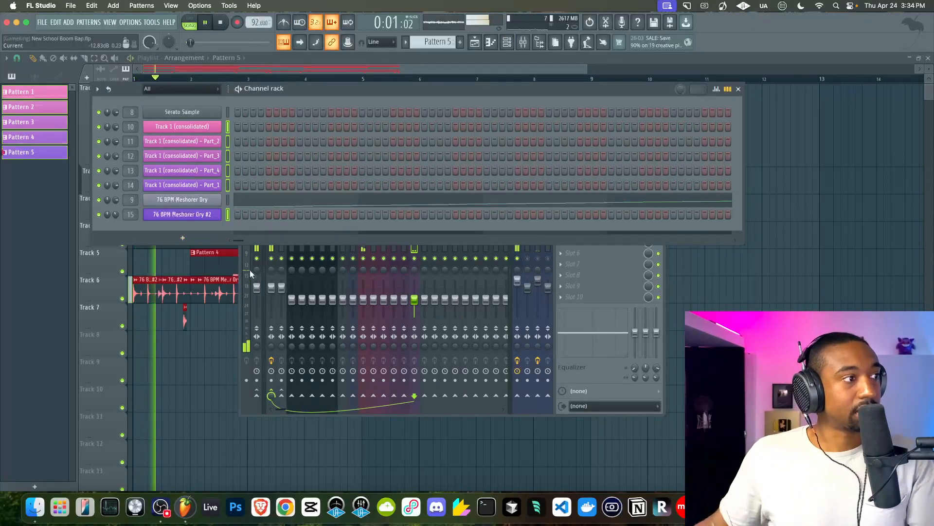
{"action": "left_click", "coordinate": [590, 374]}
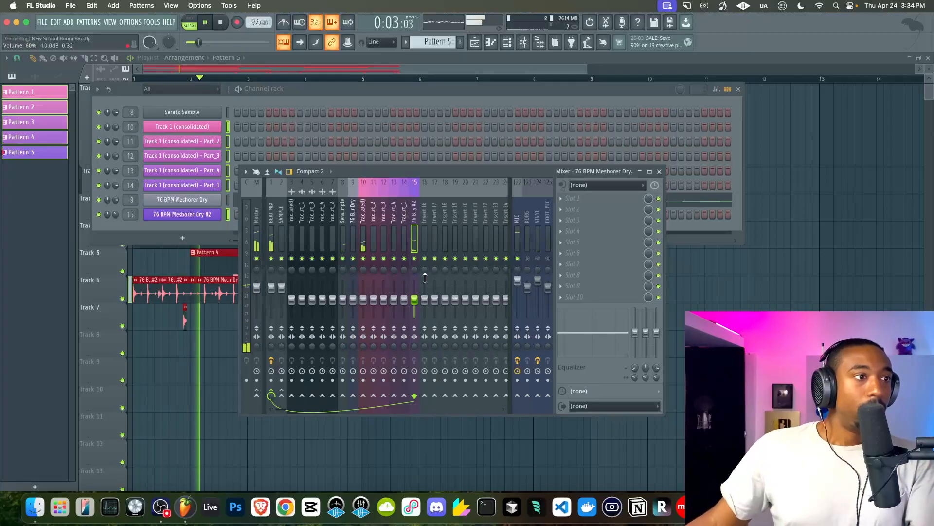
{"action": "double_click", "coordinate": [412, 217]}
{"action": "type", "text": "DRUMS"}
{"action": "key", "text": "Return"}
{"action": "key", "text": "space"}
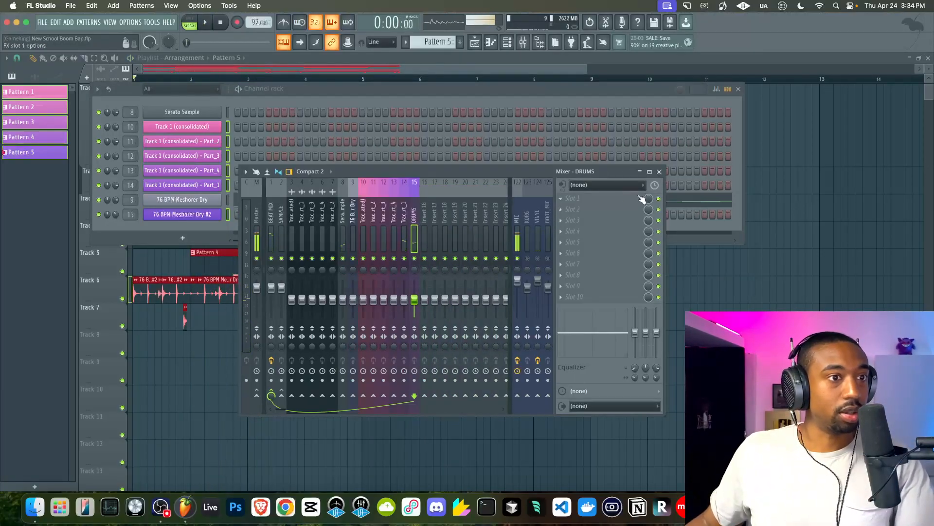
Step: Load Genome in the DRUMS track's first effect slot and remove its PVH50, DynIR Cab, Guitar-Q and Exciter modules
{"action": "left_click", "coordinate": [661, 199]}
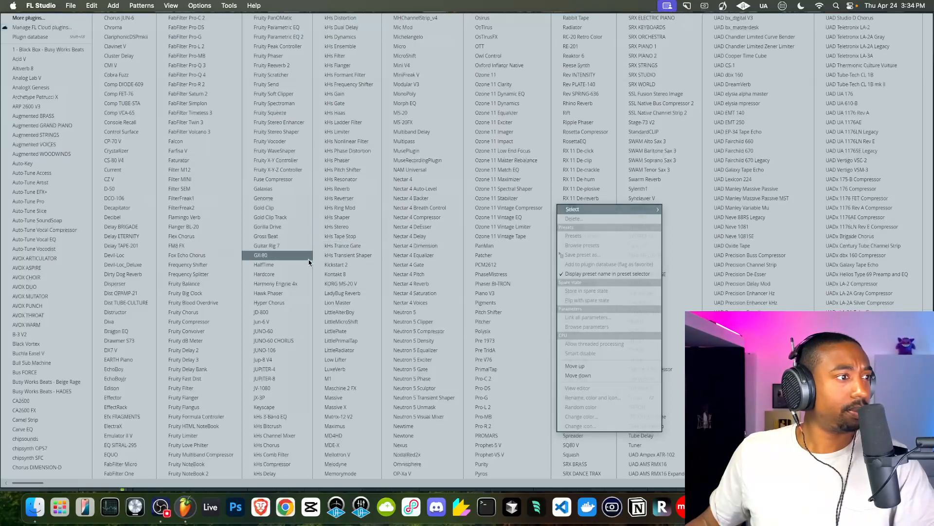
{"action": "left_click", "coordinate": [290, 200]}
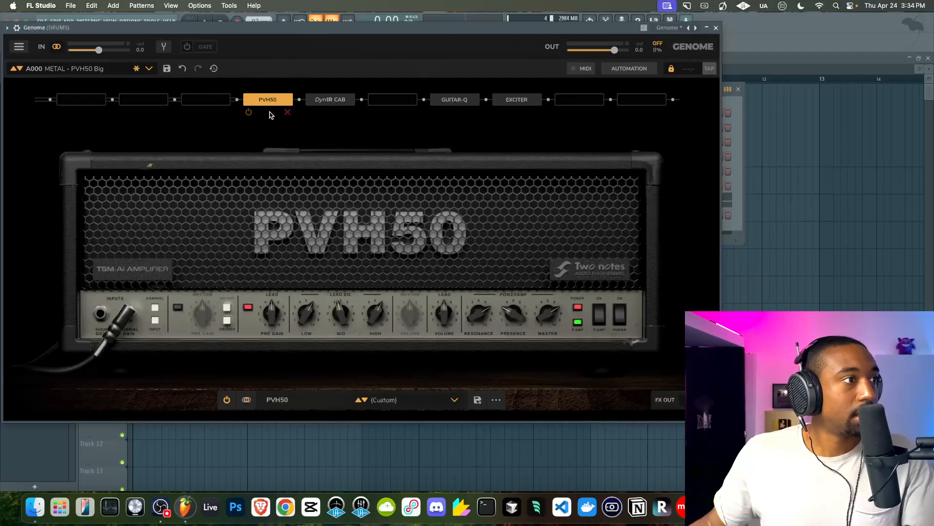
{"action": "left_click", "coordinate": [287, 112]}
{"action": "left_click", "coordinate": [350, 112]}
{"action": "left_click", "coordinate": [475, 112]}
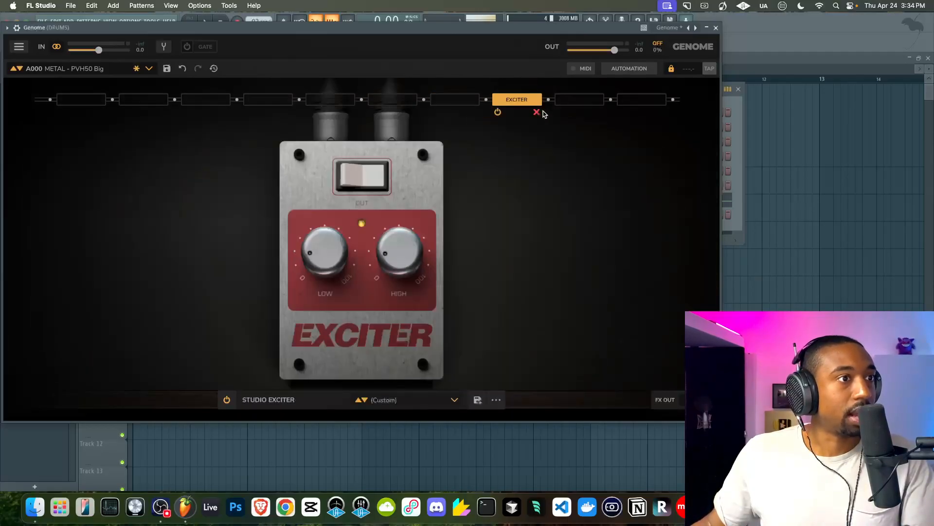
{"action": "left_click", "coordinate": [537, 112]}
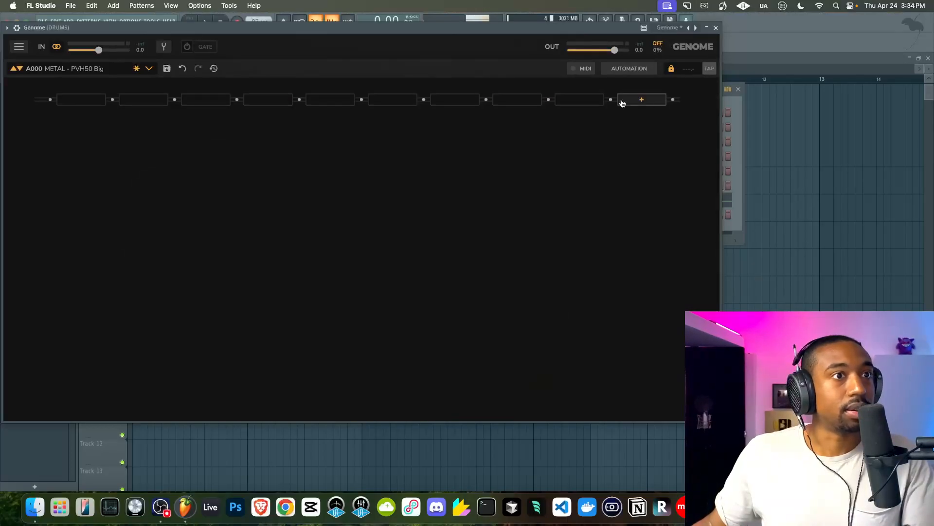
Step: Add a CODEX amplifier in Genome's first slot, make it stereo and turn off its tonestack, EQ and Enhancer
{"action": "right_click", "coordinate": [78, 102]}
{"action": "mouse_move", "coordinate": [109, 210]}
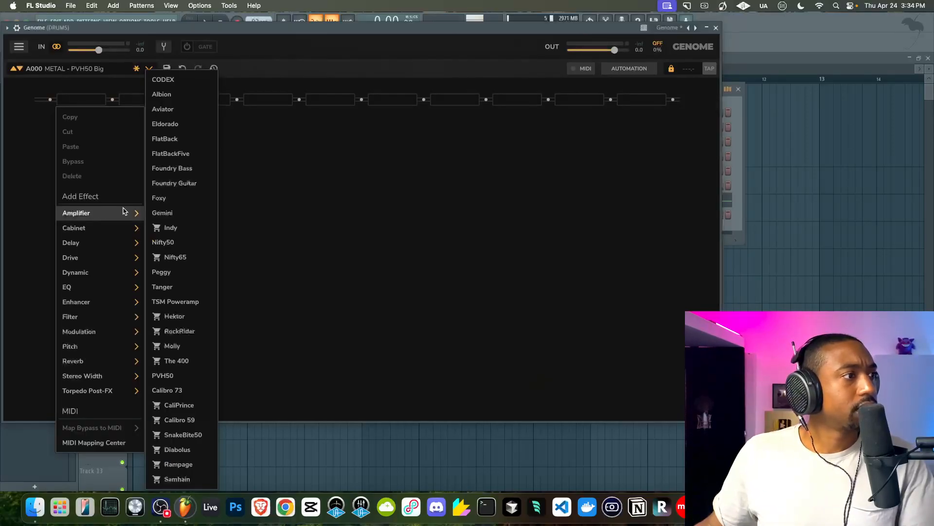
{"action": "left_click", "coordinate": [166, 80]}
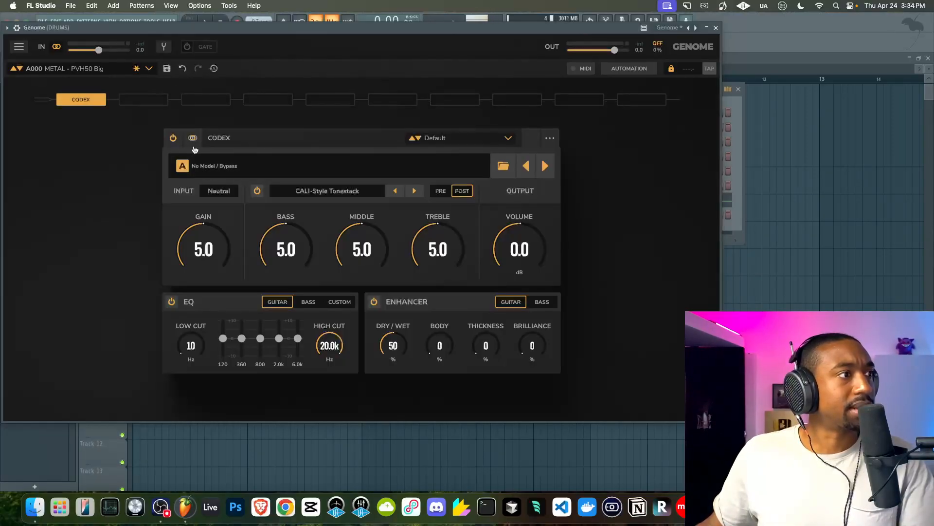
{"action": "left_click", "coordinate": [192, 138]}
{"action": "left_click", "coordinate": [251, 154]}
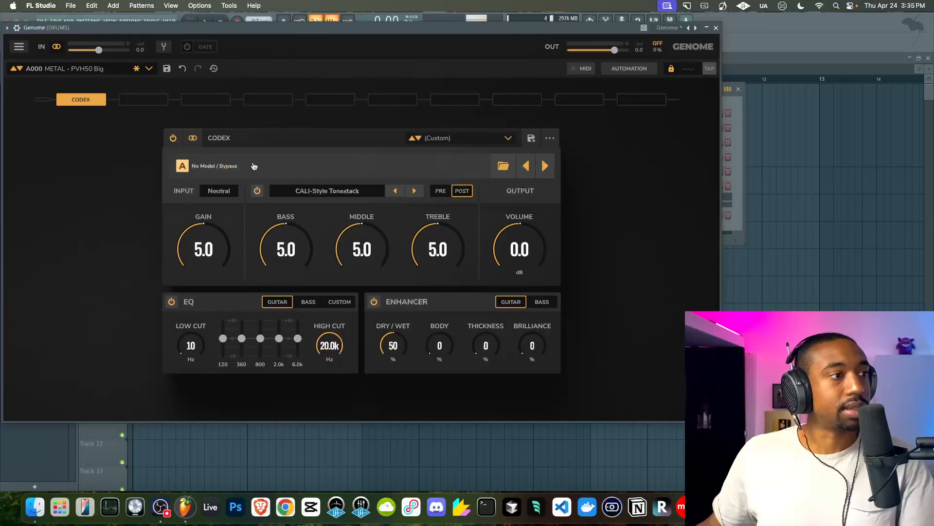
{"action": "left_click", "coordinate": [257, 190]}
{"action": "left_click", "coordinate": [171, 303]}
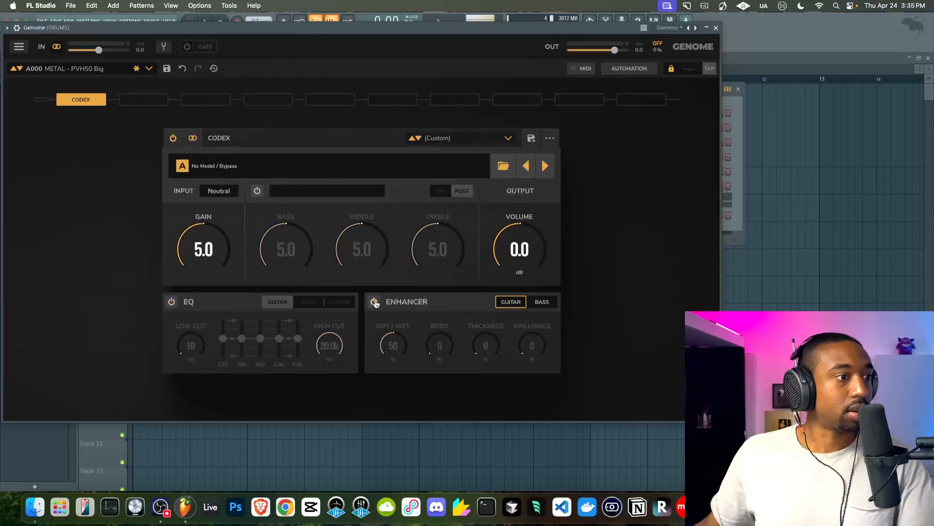
Step: Load the model A4L 4k CONSOLE_LINE_UNITY.nam into CODEX from the NAM > AnalogX folder on the 2020 T7 drive
{"action": "left_click", "coordinate": [503, 171]}
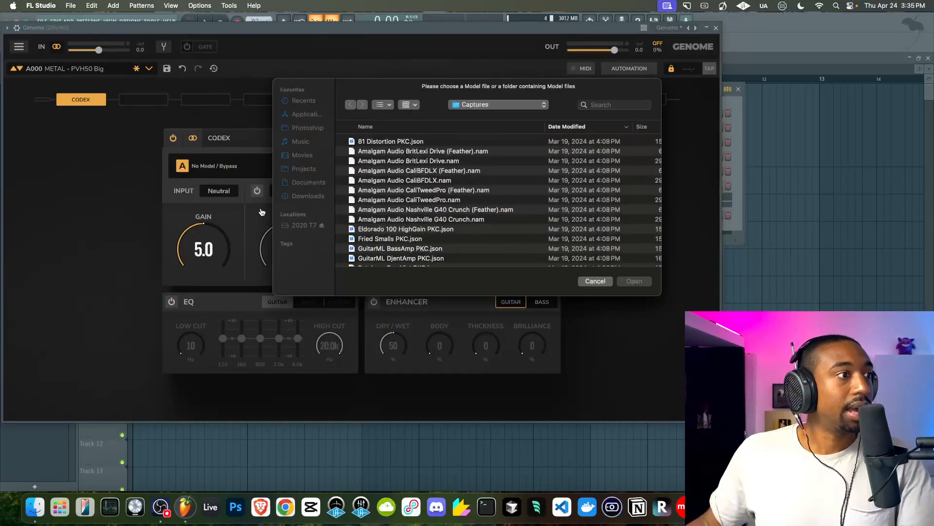
{"action": "left_click", "coordinate": [305, 225]}
{"action": "double_click", "coordinate": [382, 142]}
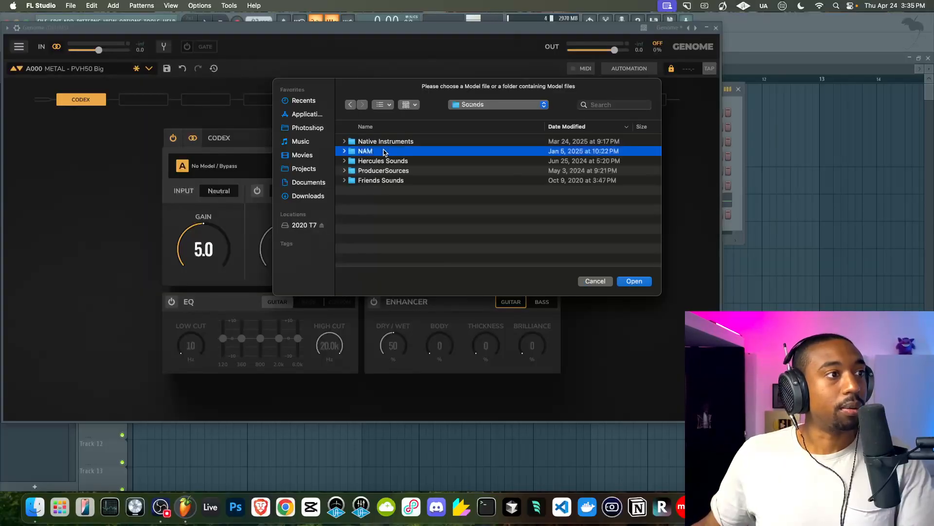
{"action": "double_click", "coordinate": [382, 151]}
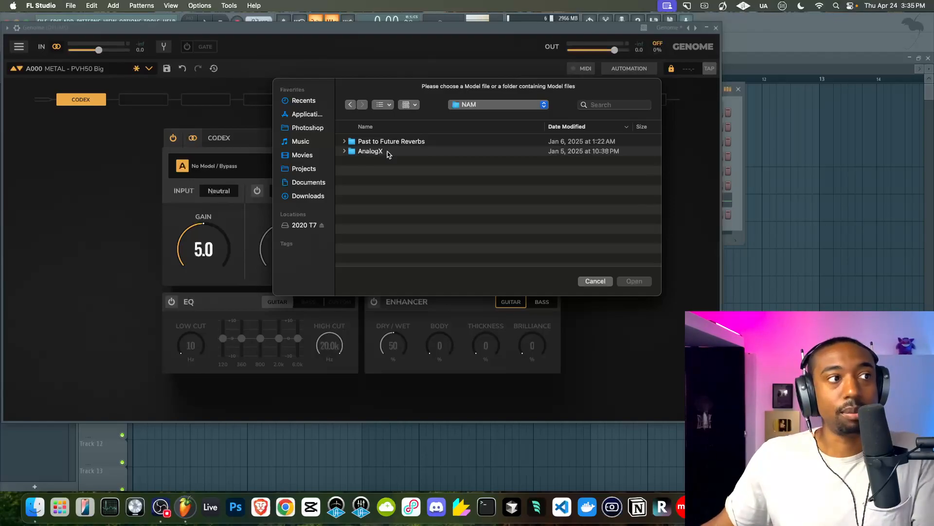
{"action": "double_click", "coordinate": [389, 152]}
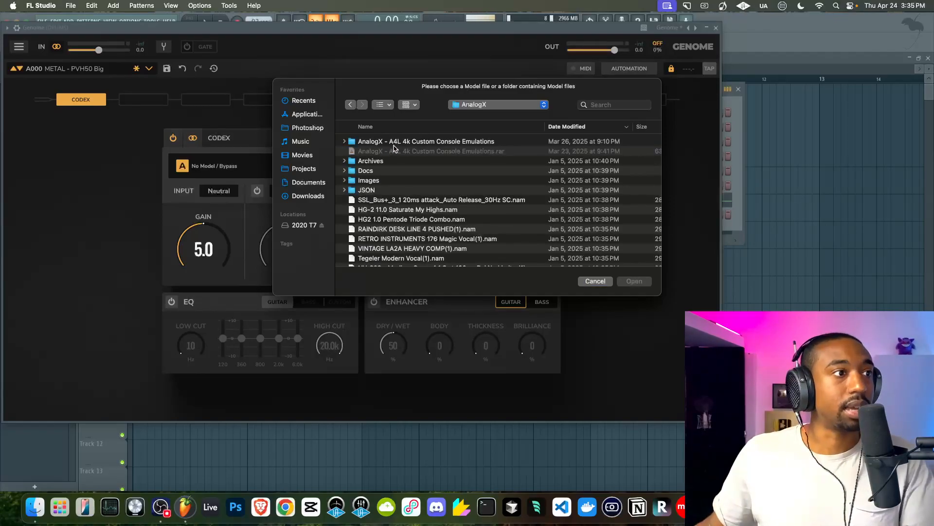
{"action": "scroll", "coordinate": [397, 149], "scroll_direction": "down", "scroll_amount": 15}
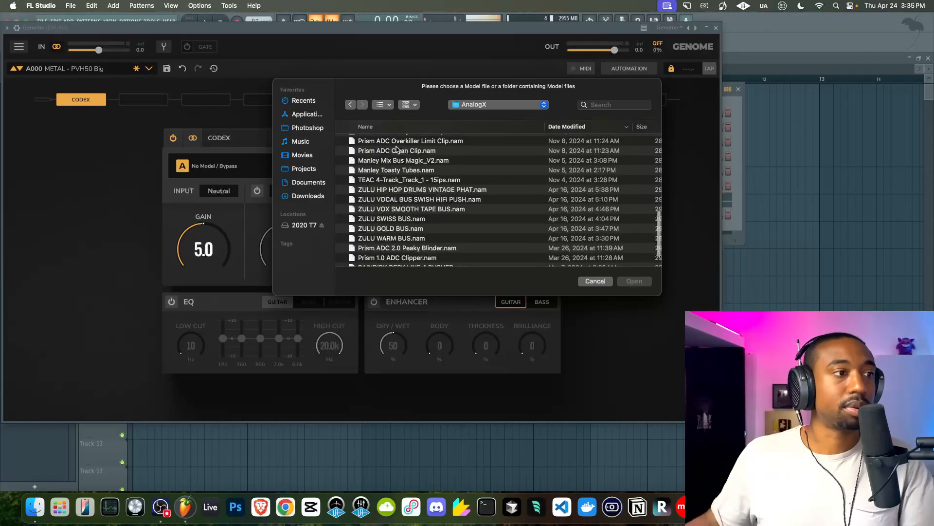
{"action": "scroll", "coordinate": [397, 149], "scroll_direction": "up", "scroll_amount": 15}
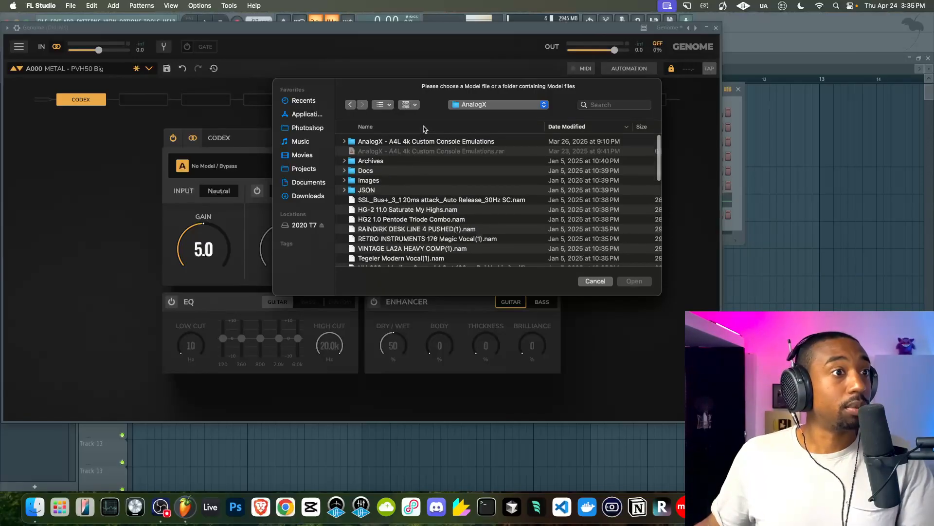
{"action": "left_click", "coordinate": [423, 128]}
{"action": "left_click", "coordinate": [404, 152]}
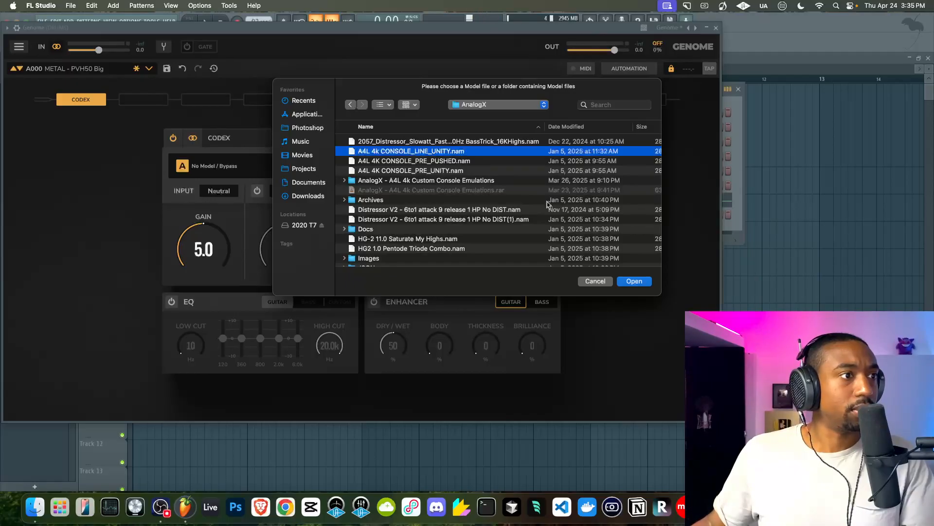
{"action": "left_click", "coordinate": [626, 282]}
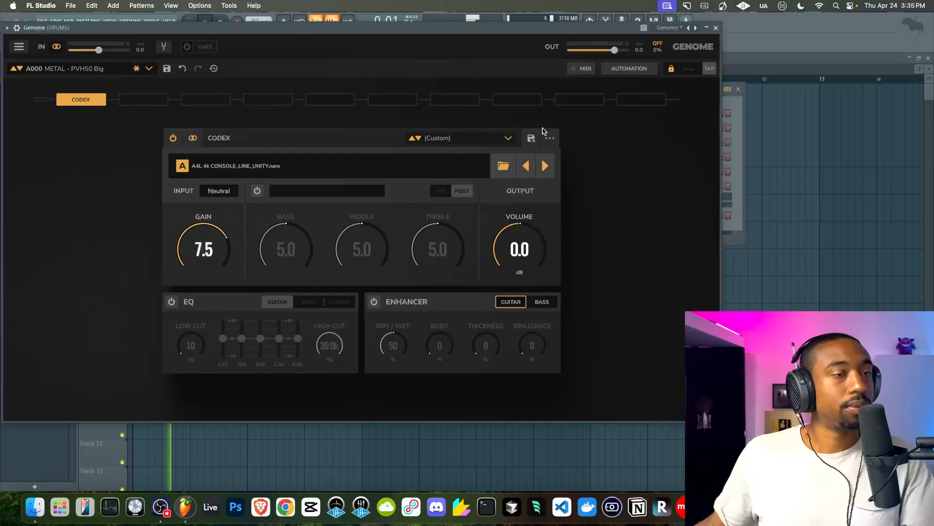
Step: Set the CODEX gain to 8.3 and its volume to -4.9 dB while the arrangement plays
{"action": "left_click", "coordinate": [716, 28]}
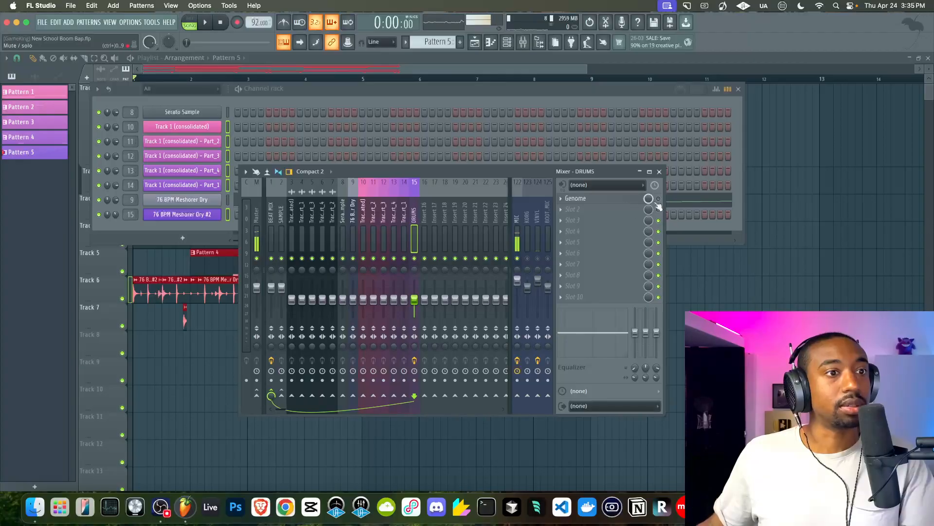
{"action": "left_click", "coordinate": [637, 202]}
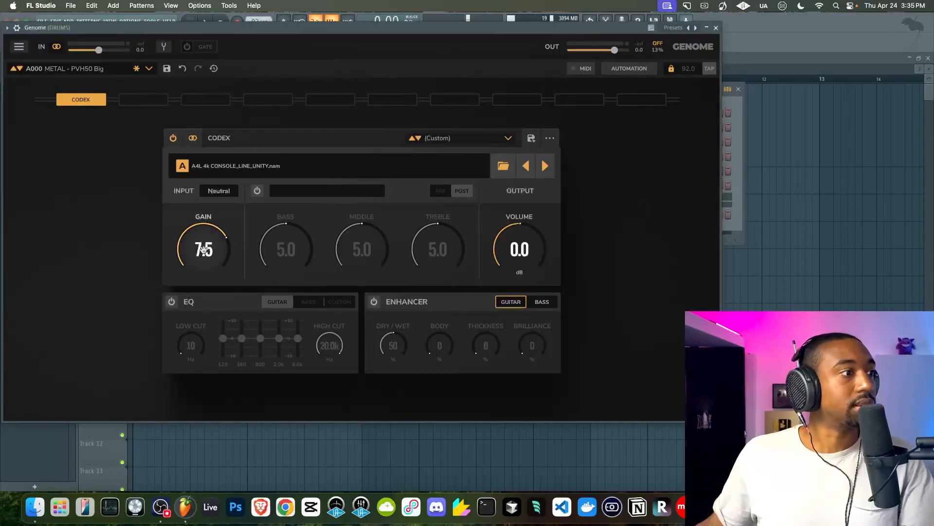
{"action": "left_click_drag", "start_coordinate": [203, 249], "coordinate": [204, 247]}
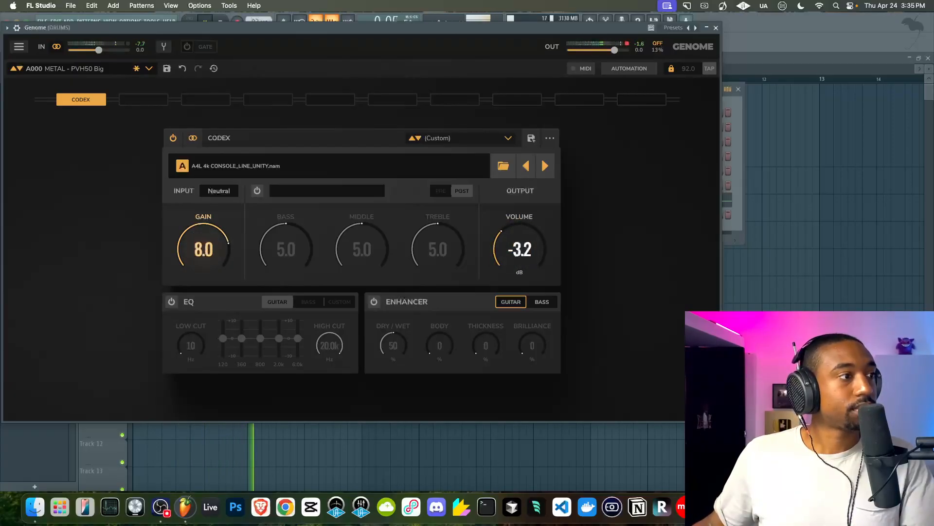
{"action": "left_click_drag", "start_coordinate": [209, 247], "coordinate": [209, 245]}
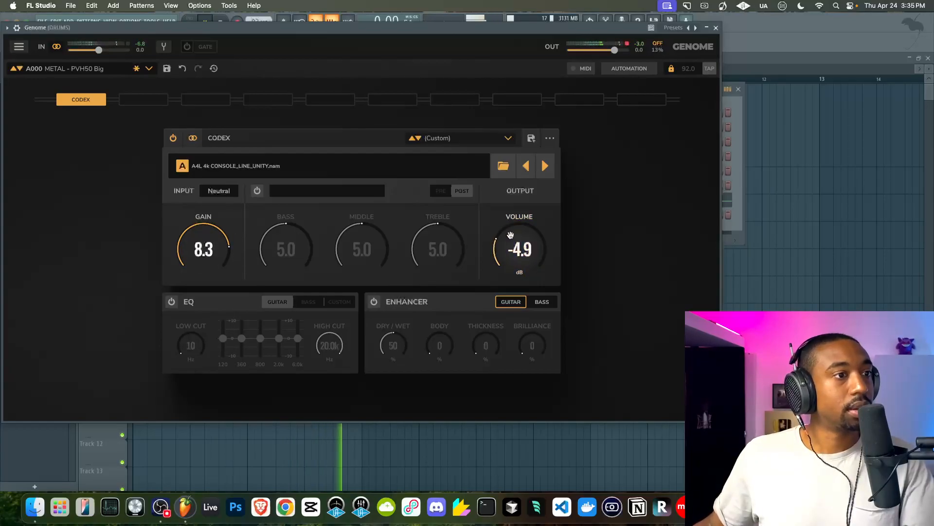
Step: Switch the CODEX model to ZULU HIP HOP DRUMS VINTAGE PHAT.nam and raise its gain to 9.6
{"action": "left_click", "coordinate": [438, 168]}
{"action": "scroll", "coordinate": [266, 190], "scroll_direction": "down", "scroll_amount": 6}
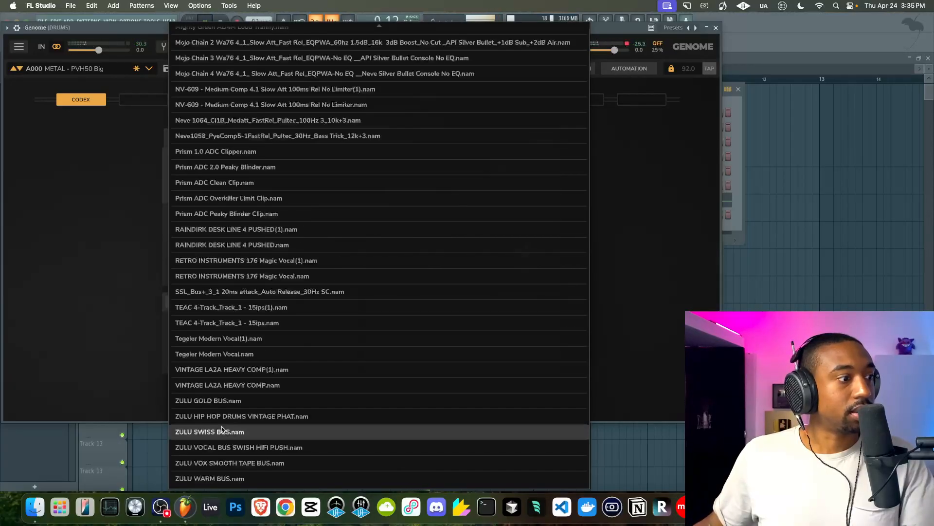
{"action": "left_click", "coordinate": [240, 417]}
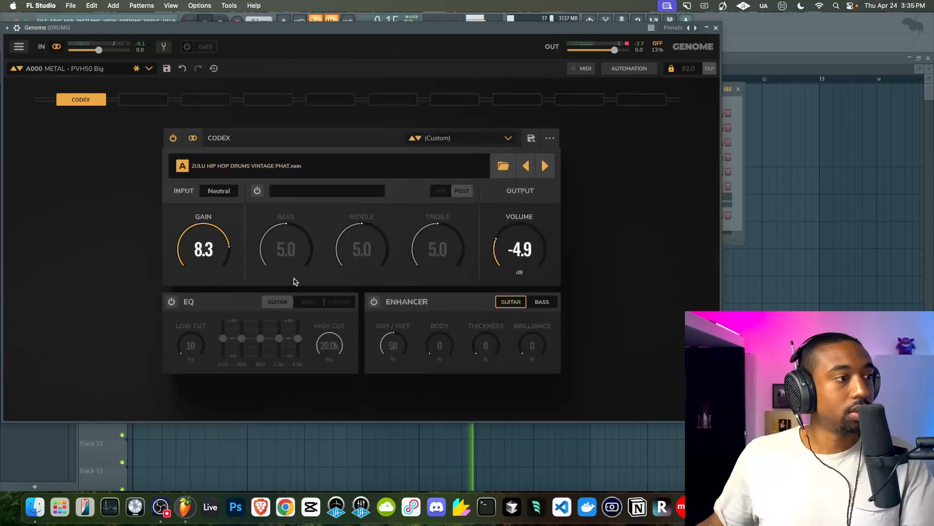
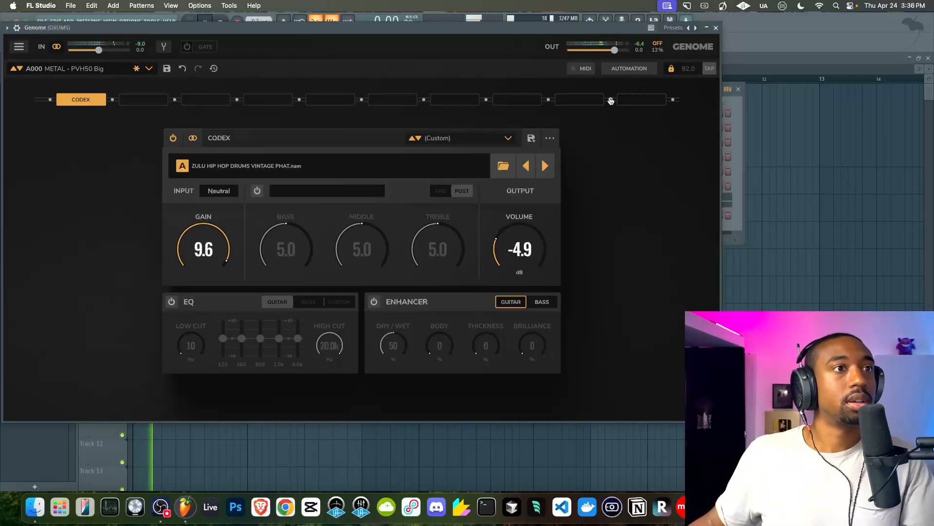
Step: Play the arrangement and lower the CODEX volume on the DRUMS track to about -14.8 dB
{"action": "left_click", "coordinate": [716, 28]}
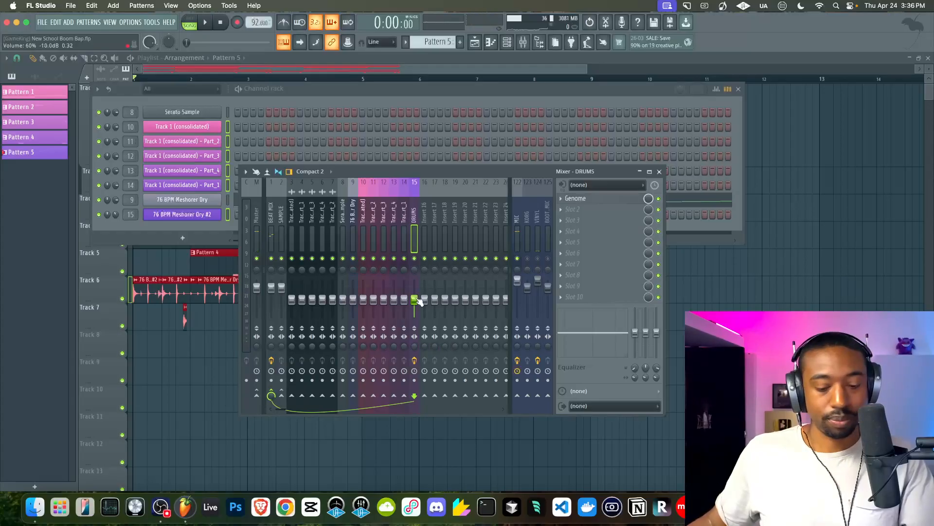
{"action": "left_click", "coordinate": [579, 199]}
{"action": "key", "text": "space"}
{"action": "left_click_drag", "start_coordinate": [519, 249], "coordinate": [508, 265]}
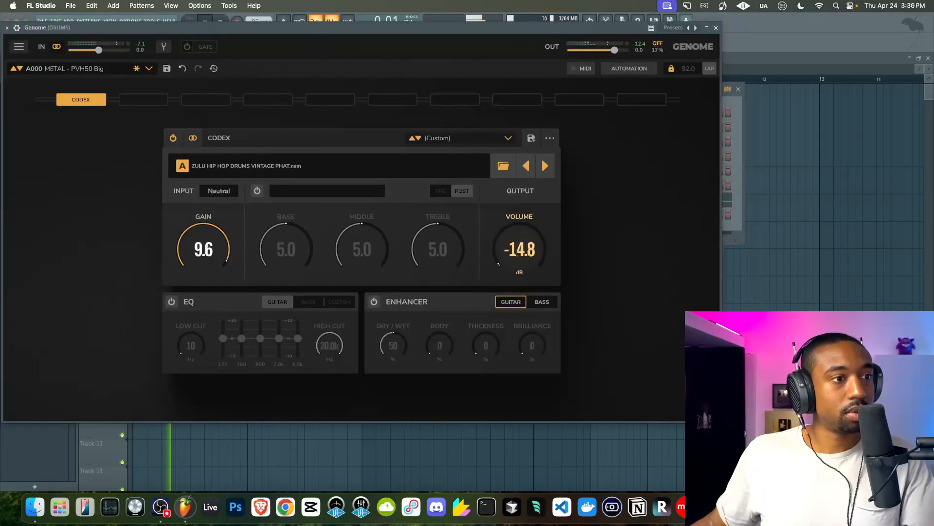
{"action": "left_click", "coordinate": [716, 28]}
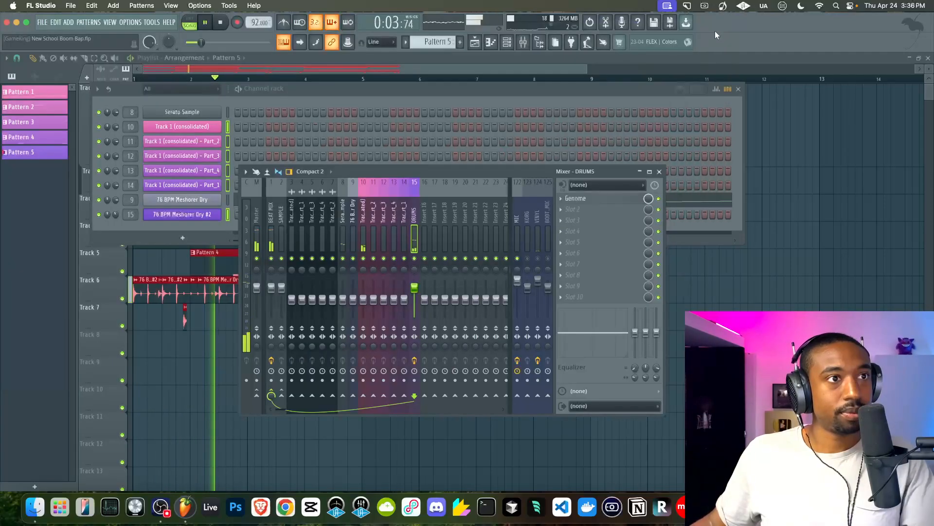
Step: Load Fruity Parametric EQ 2 in the DRUMS track's second slot and cut the band 7 high shelf about 7.7 dB near 4205 Hz
{"action": "left_click", "coordinate": [573, 212]}
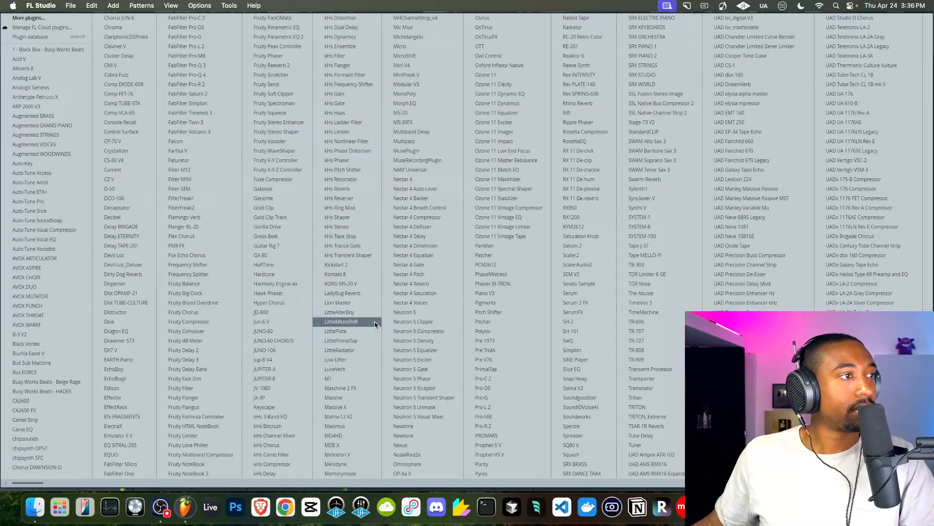
{"action": "left_click", "coordinate": [288, 37]}
{"action": "left_click_drag", "start_coordinate": [223, 175], "coordinate": [208, 201]}
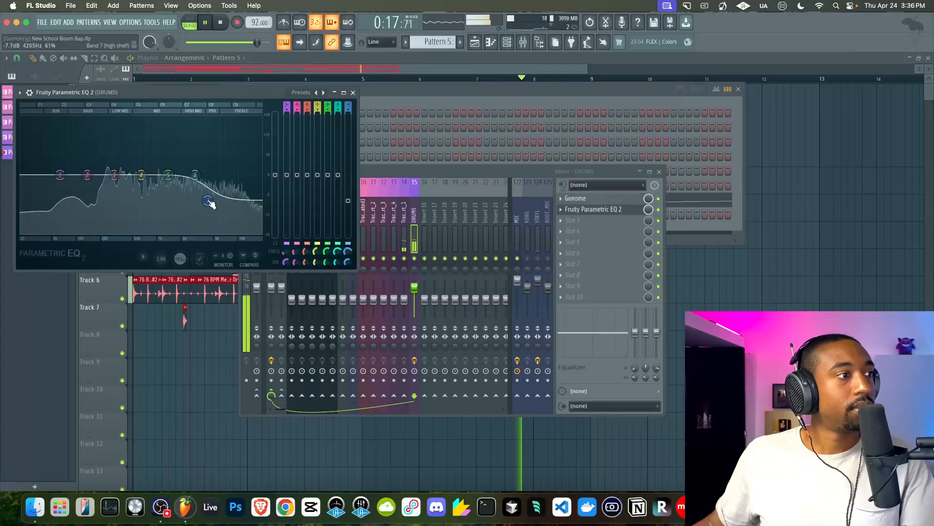
{"action": "left_click", "coordinate": [353, 92]}
{"action": "left_click", "coordinate": [659, 171]}
{"action": "left_click", "coordinate": [513, 281]}
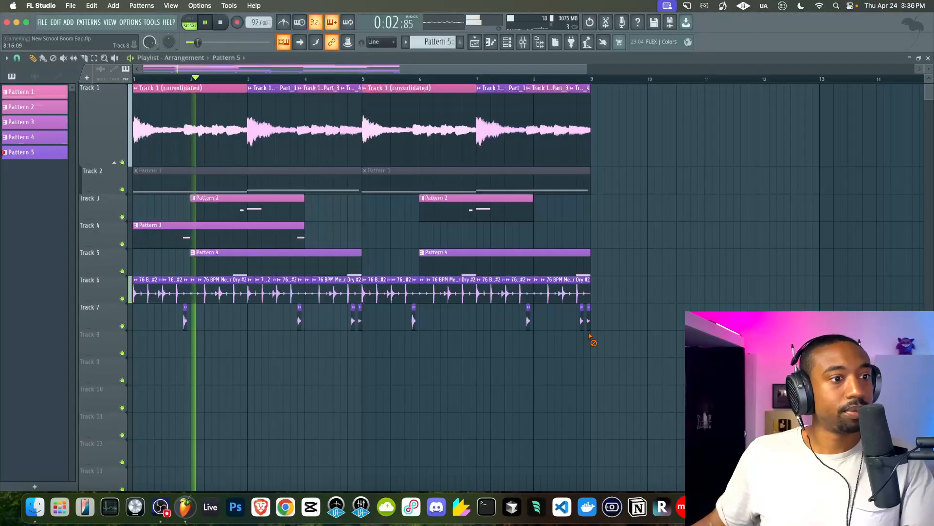
Step: Switch to a new empty pattern, Pattern 6, while the arrangement plays
{"action": "left_click", "coordinate": [507, 44]}
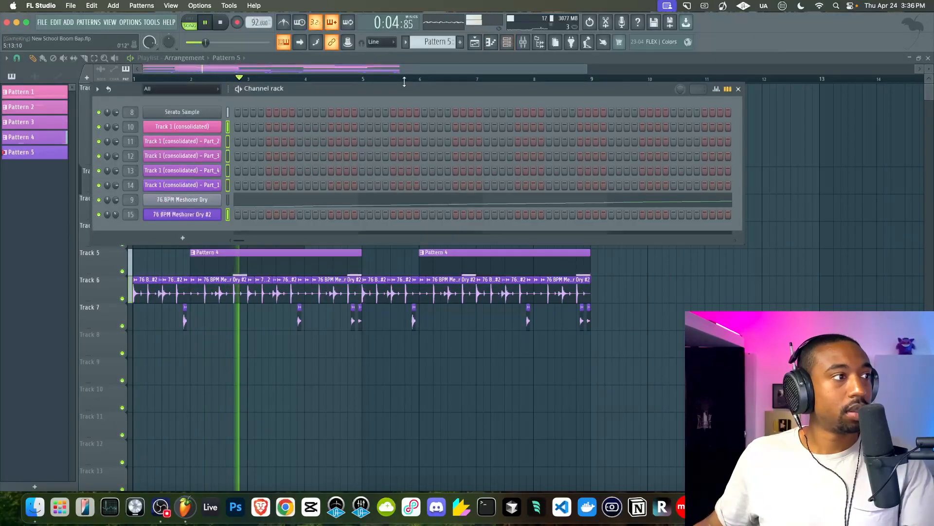
{"action": "left_click", "coordinate": [460, 42]}
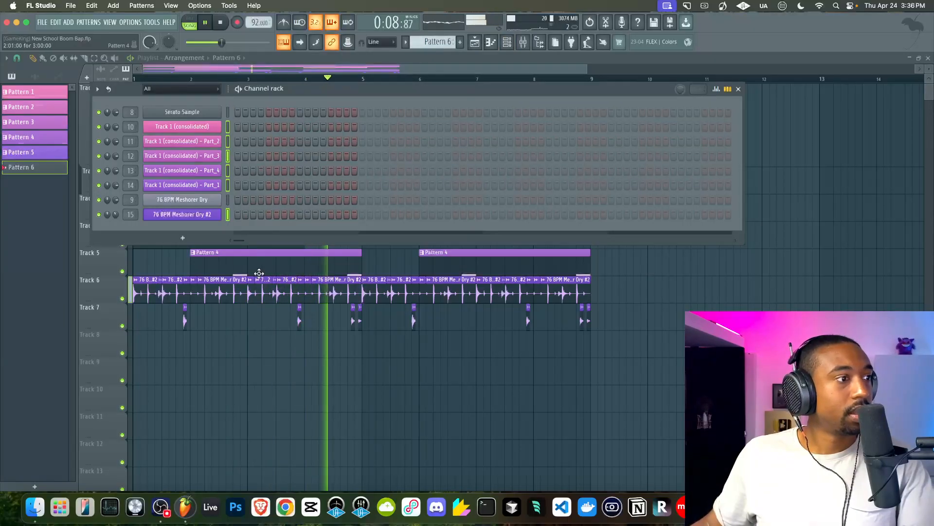
{"action": "right_click", "coordinate": [234, 367]}
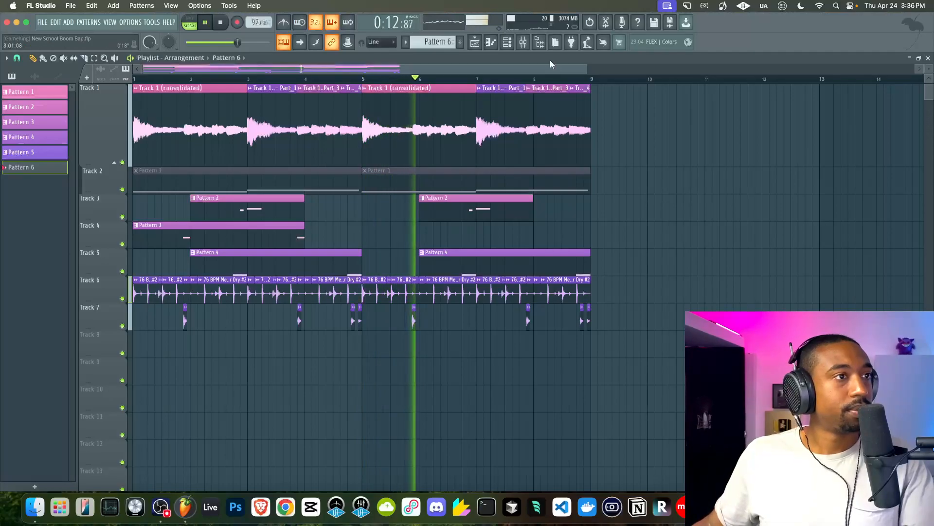
Step: Set the fine time shift of the Serato Sample channel to 0:01, restarting playback to hear its timing
{"action": "left_click", "coordinate": [507, 42]}
{"action": "left_click", "coordinate": [183, 112]}
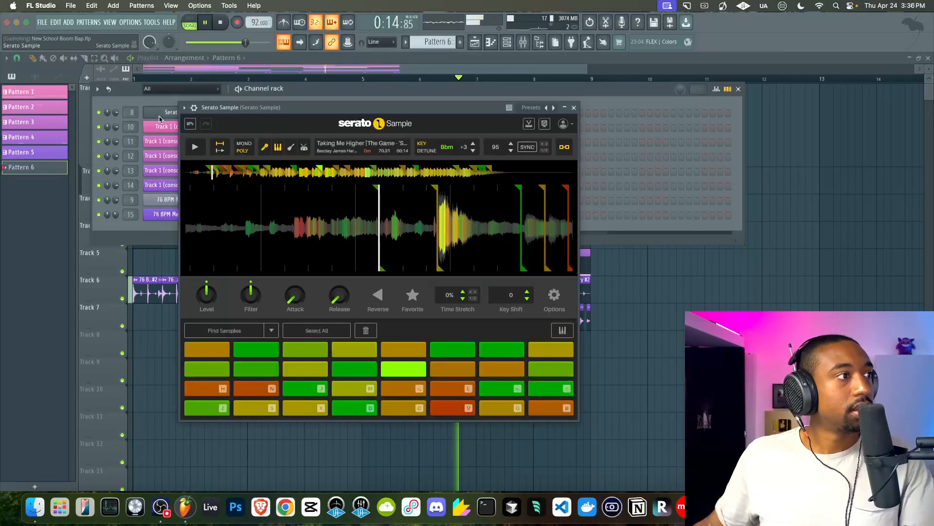
{"action": "left_click", "coordinate": [234, 125]}
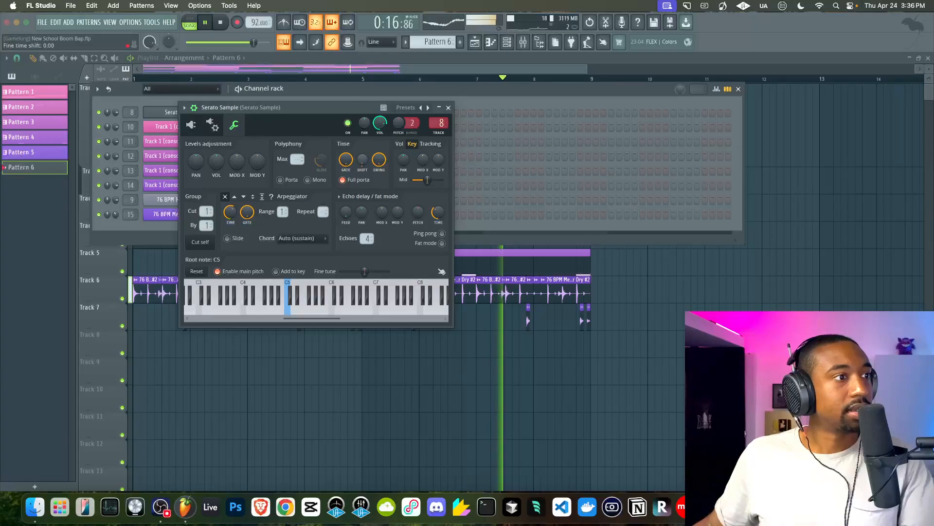
{"action": "key", "text": "space"}
{"action": "key", "text": "space"}
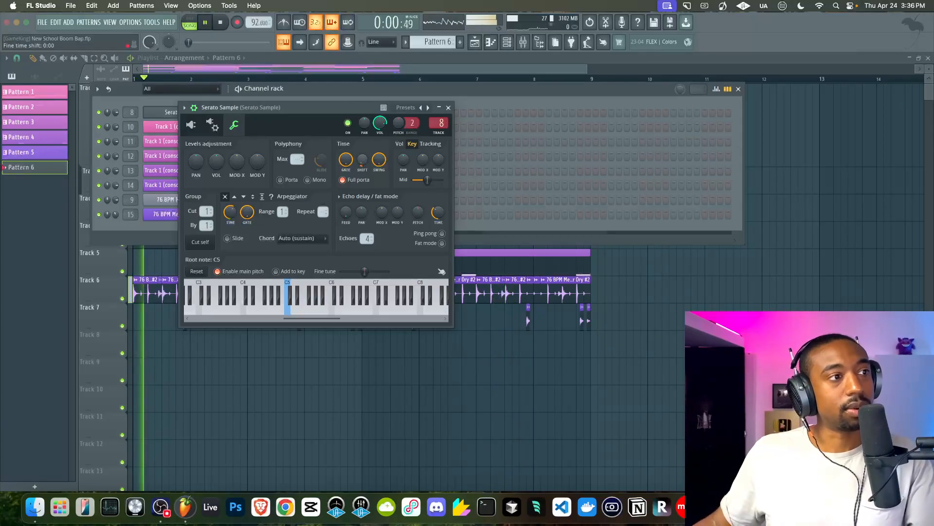
{"action": "left_click_drag", "start_coordinate": [366, 162], "coordinate": [366, 160]}
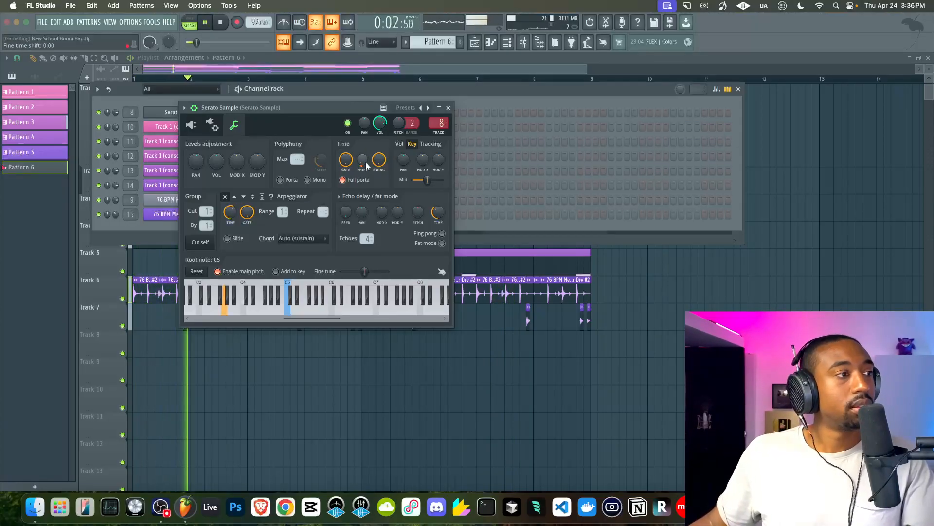
{"action": "key", "text": "space"}
{"action": "key", "text": "space"}
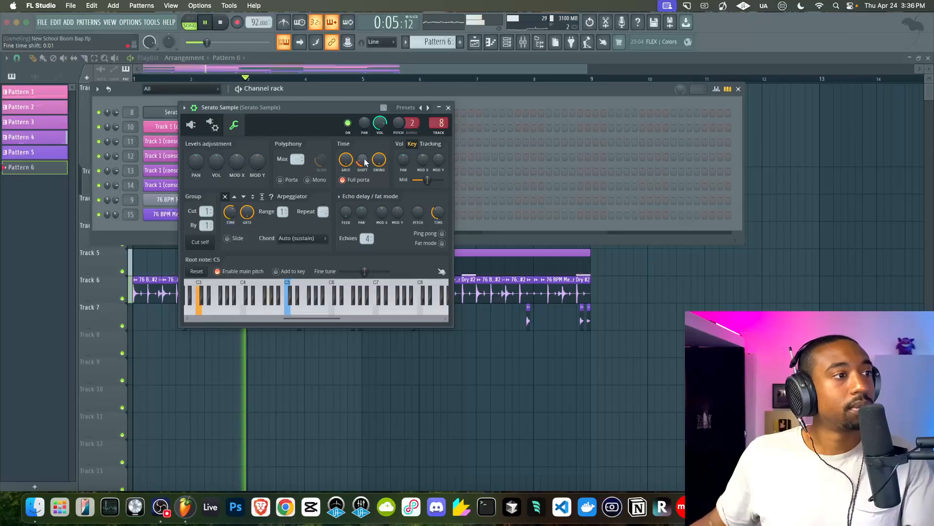
{"action": "left_click", "coordinate": [448, 108]}
Step: Duplicate all clips of the eight-bar arrangement so that the song extends through bar 16, and stop playback
{"action": "key", "text": "F6"}
{"action": "left_click_drag", "start_coordinate": [621, 121], "coordinate": [139, 126]}
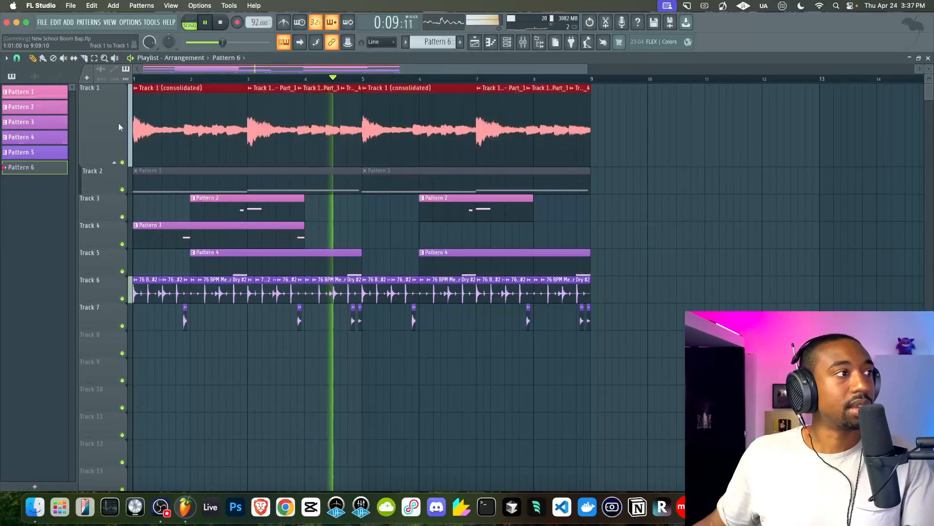
{"action": "left_click_drag", "start_coordinate": [642, 319], "coordinate": [138, 136]}
{"action": "scroll", "coordinate": [399, 191], "scroll_direction": "down", "scroll_amount": 5}
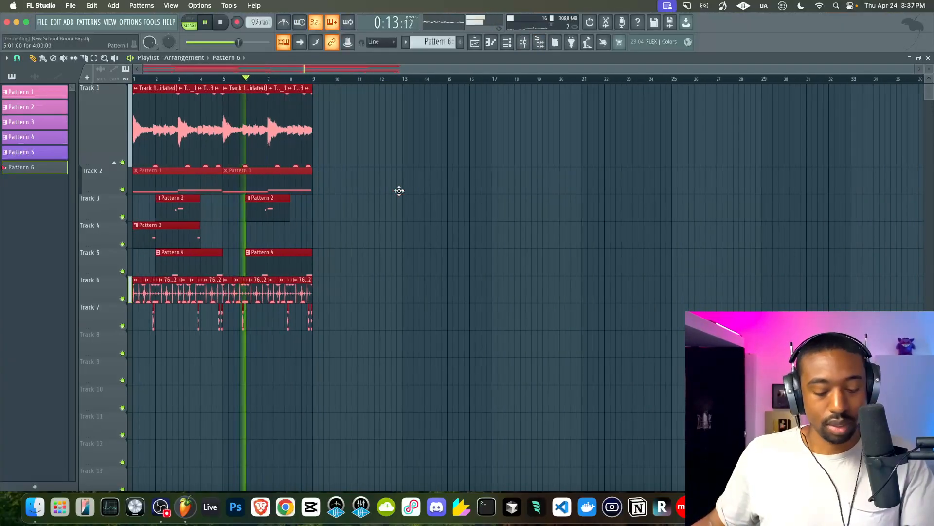
{"action": "key", "text": "super+b"}
{"action": "key", "text": "space"}
{"action": "right_click", "coordinate": [502, 246]}
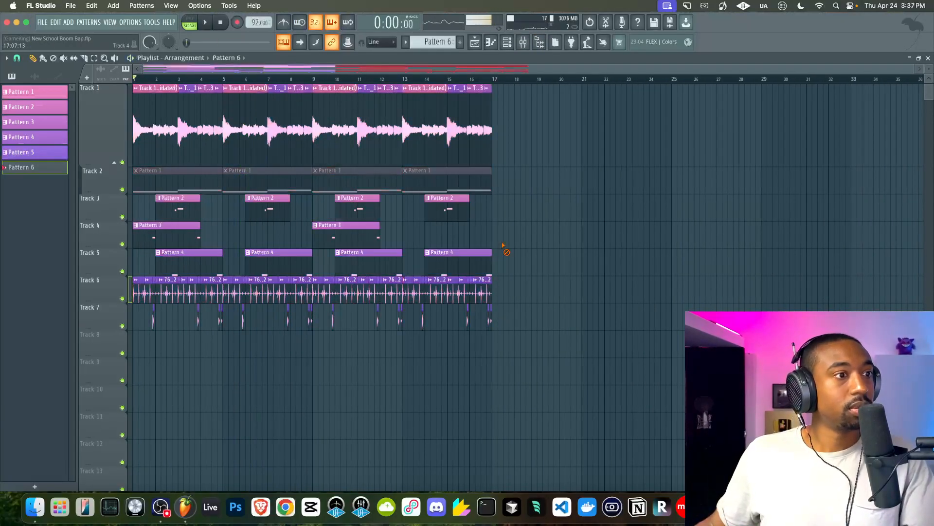
Step: Play the arrangement and move the Track 1 (consolidated) mixer track two places earlier, ahead of the Serato Sample track
{"action": "left_click", "coordinate": [523, 42]}
{"action": "key", "text": "space"}
{"action": "left_click", "coordinate": [282, 236]}
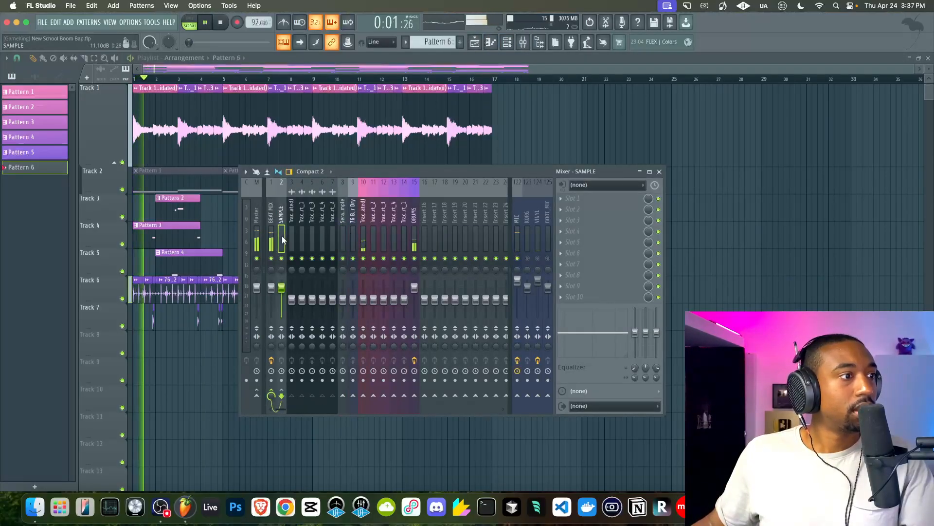
{"action": "left_click", "coordinate": [364, 235]}
{"action": "key", "text": "alt+Left"}
{"action": "key", "text": "alt+Left"}
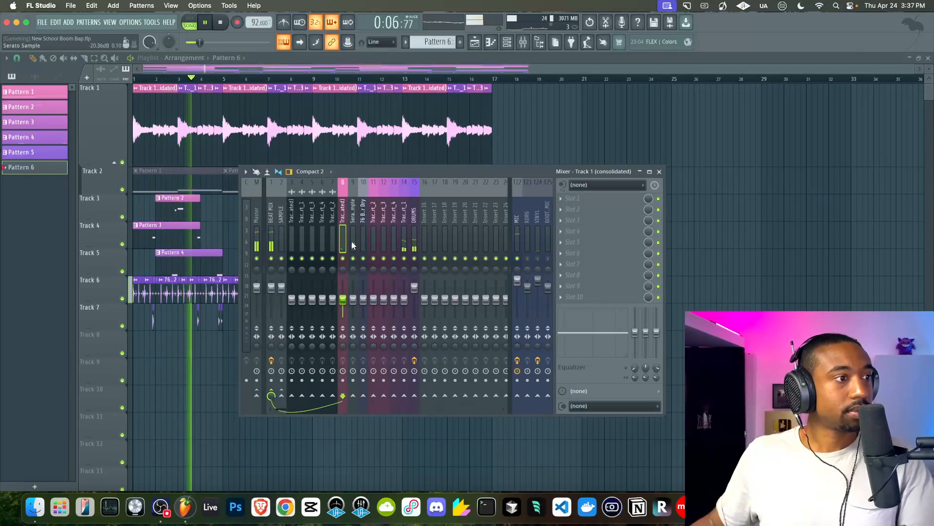
Step: Lower the volume fader of the VINYL mixer track and stop playback
{"action": "left_click", "coordinate": [357, 253]}
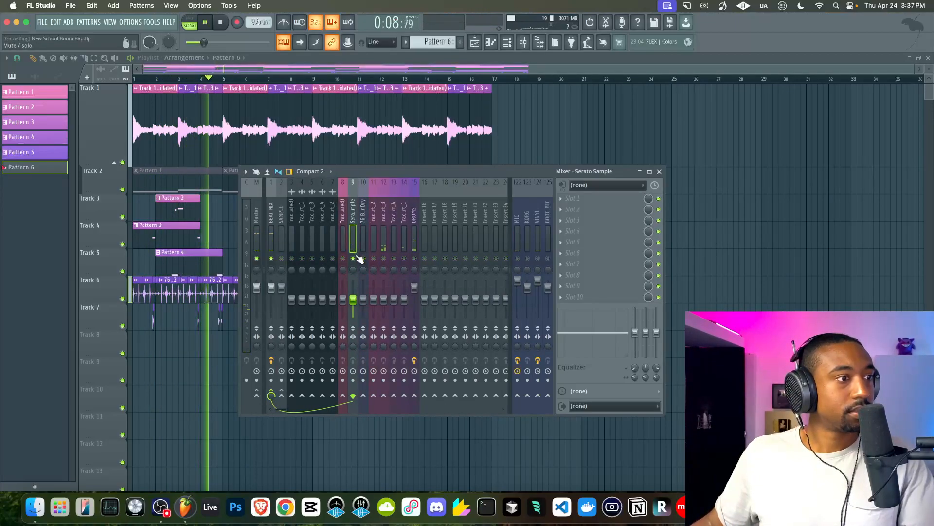
{"action": "left_click", "coordinate": [539, 263]}
{"action": "key", "text": "space"}
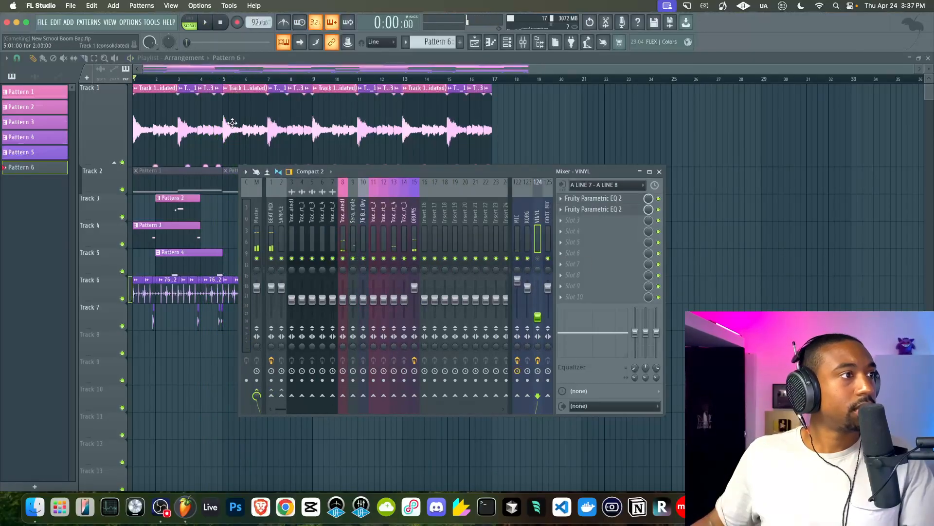
Step: Inspect the channel settings of the Track 1 (consolidated), Part_1, Part_3 and Part_4 audio clips for their mixer track assignments
{"action": "double_click", "coordinate": [152, 109]}
{"action": "left_click", "coordinate": [297, 105]}
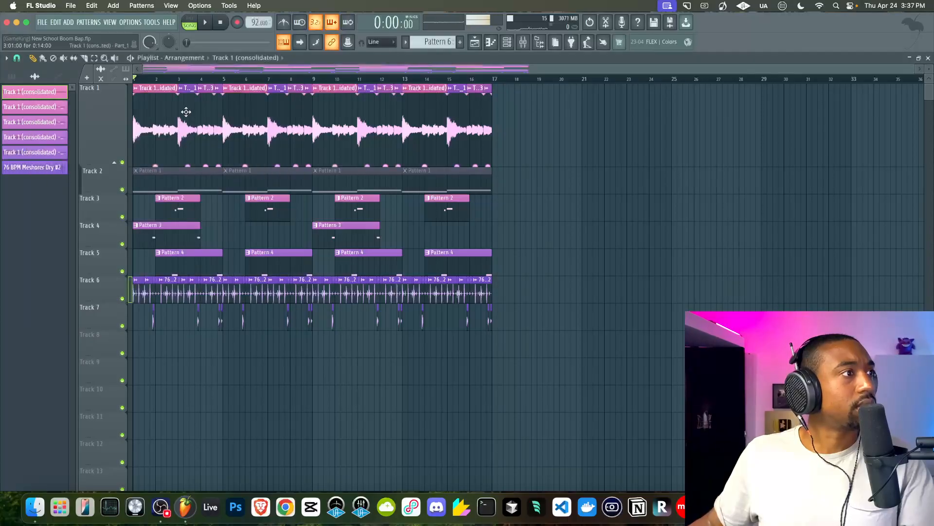
{"action": "double_click", "coordinate": [187, 115]}
{"action": "left_click", "coordinate": [309, 118]}
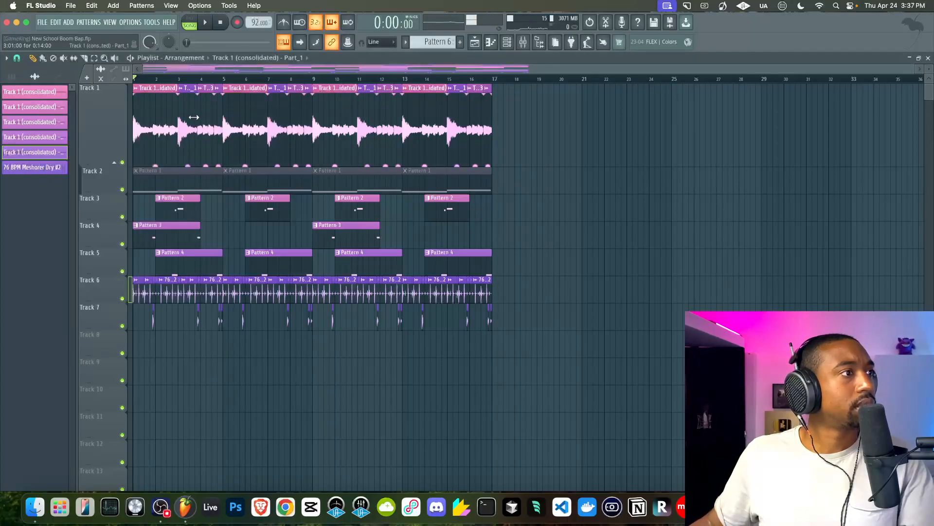
{"action": "double_click", "coordinate": [203, 118]}
{"action": "left_click", "coordinate": [334, 143]}
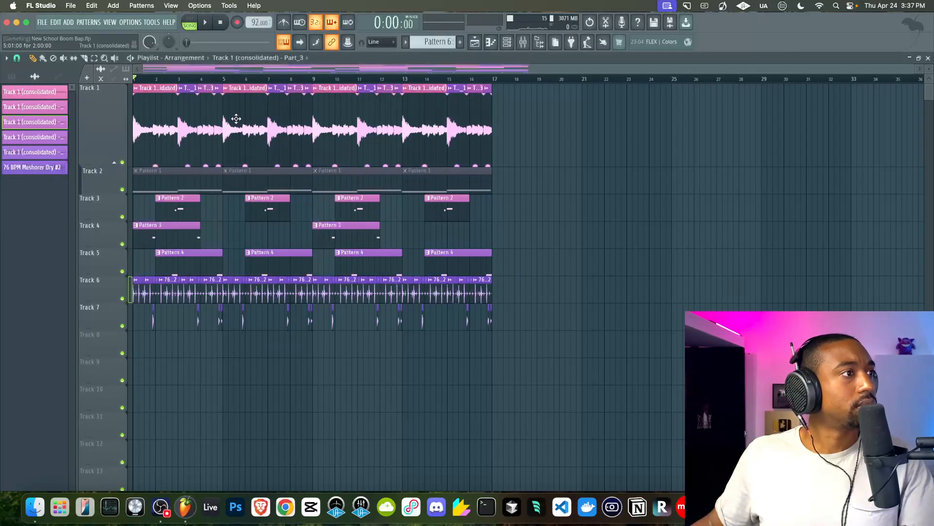
{"action": "double_click", "coordinate": [218, 118]}
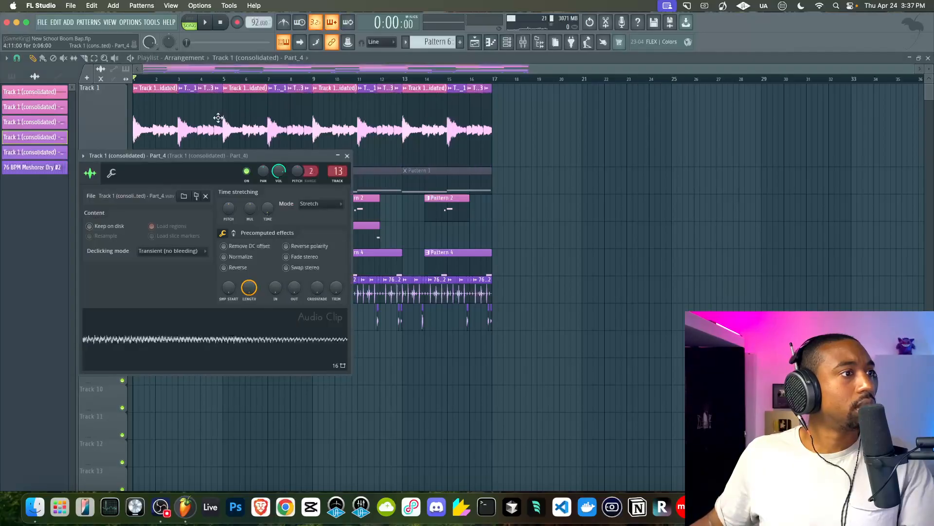
Step: Route the Track 1 (consolidated) mixer track exclusively to the SAMPLE track
{"action": "left_click", "coordinate": [523, 43]}
{"action": "key", "text": "space"}
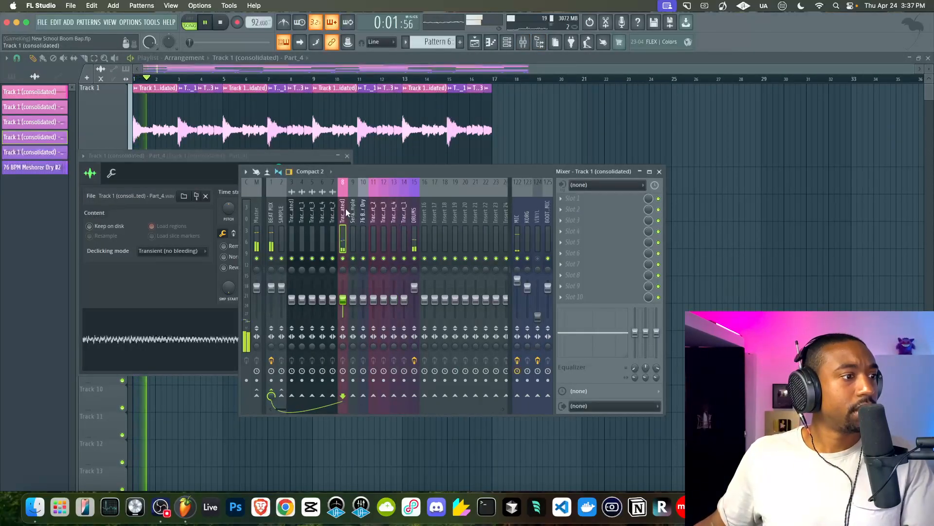
{"action": "key", "text": "space"}
{"action": "right_click", "coordinate": [281, 395]}
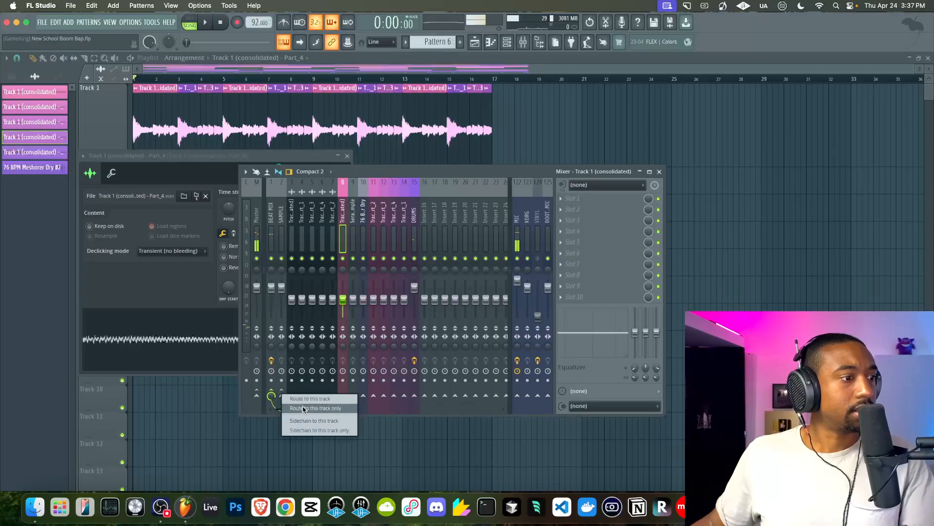
{"action": "left_click", "coordinate": [303, 408]}
Step: Restart playback and route the Serato Sample mixer track exclusively to the SAMPLE track
{"action": "key", "text": "space"}
{"action": "left_click", "coordinate": [386, 223]}
{"action": "left_click", "coordinate": [397, 221]}
{"action": "left_click", "coordinate": [354, 219]}
{"action": "right_click", "coordinate": [281, 395]}
{"action": "left_click", "coordinate": [302, 408]}
Step: Select mixer tracks 8 through 14 together and route them all exclusively to the SAMPLE track
{"action": "left_click_drag", "start_coordinate": [404, 229], "coordinate": [375, 228]}
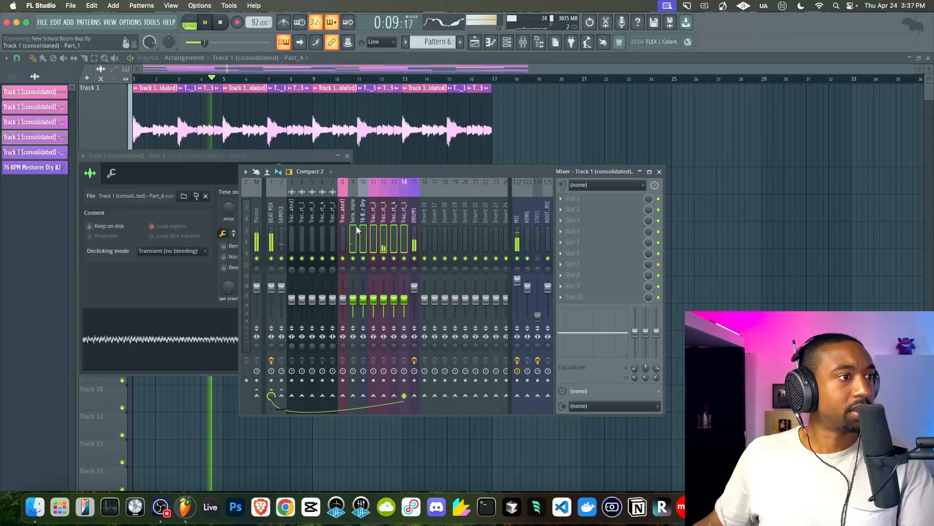
{"action": "right_click", "coordinate": [281, 395]}
{"action": "left_click", "coordinate": [302, 406]}
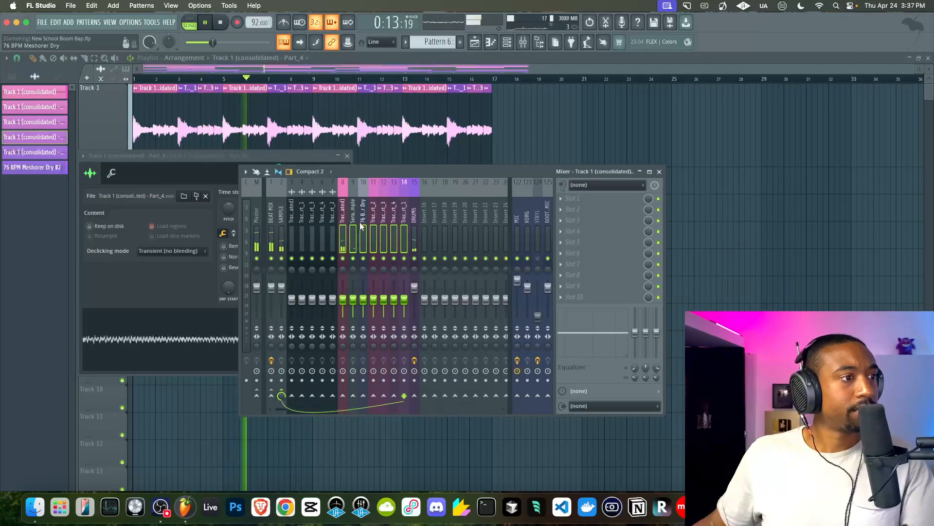
Step: Stop playback and load Fruity Parametric EQ 2 in the first effect slot of the SAMPLE track
{"action": "left_click", "coordinate": [282, 227]}
{"action": "key", "text": "space"}
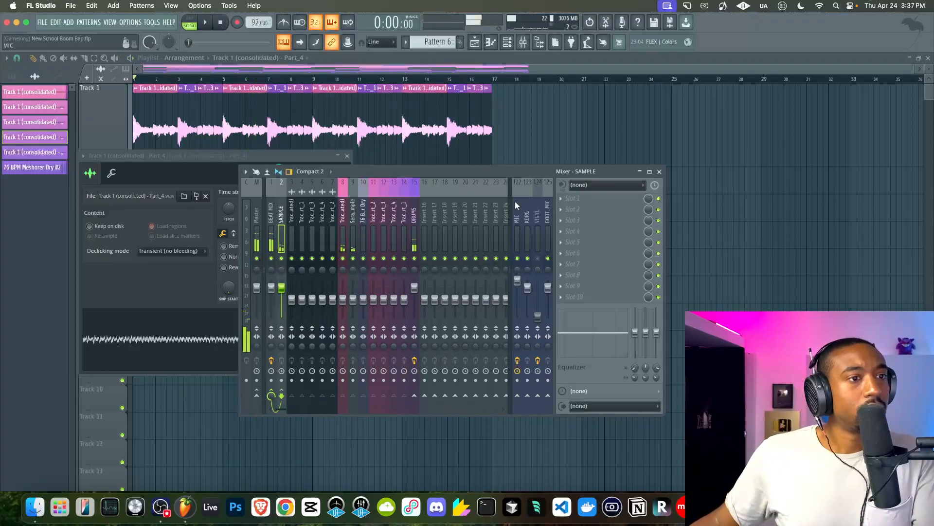
{"action": "left_click", "coordinate": [570, 202]}
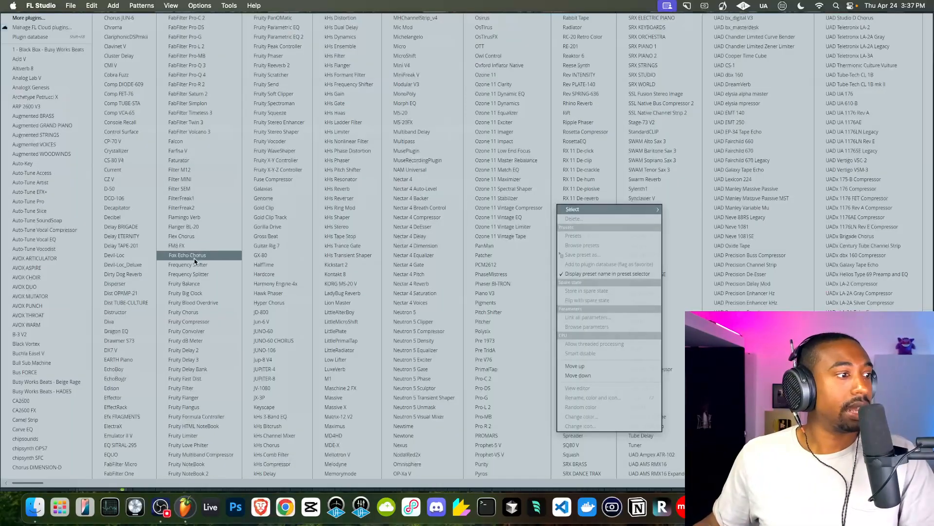
{"action": "left_click", "coordinate": [279, 37]}
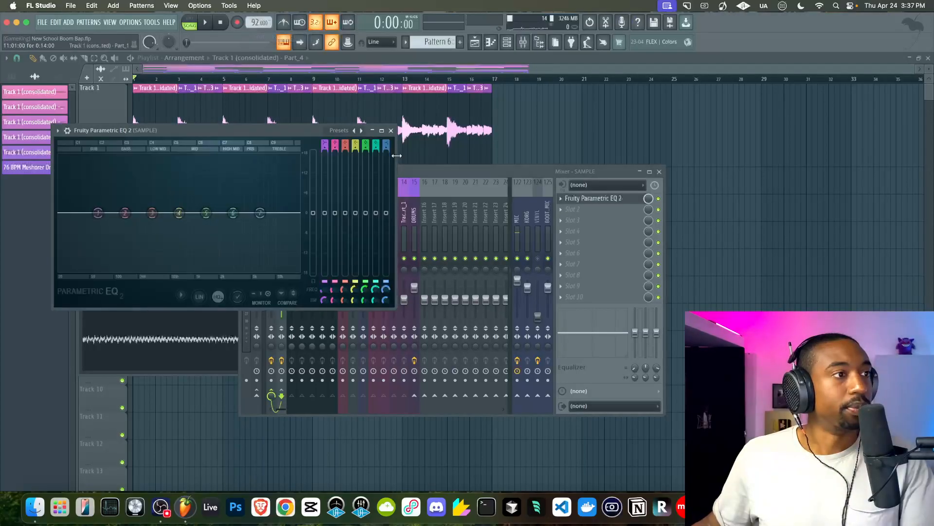
Step: Cut the EQ's band 7 high shelf to -18 dB and lower its frequency into the mid range during playback
{"action": "left_click_drag", "start_coordinate": [388, 214], "coordinate": [386, 275]}
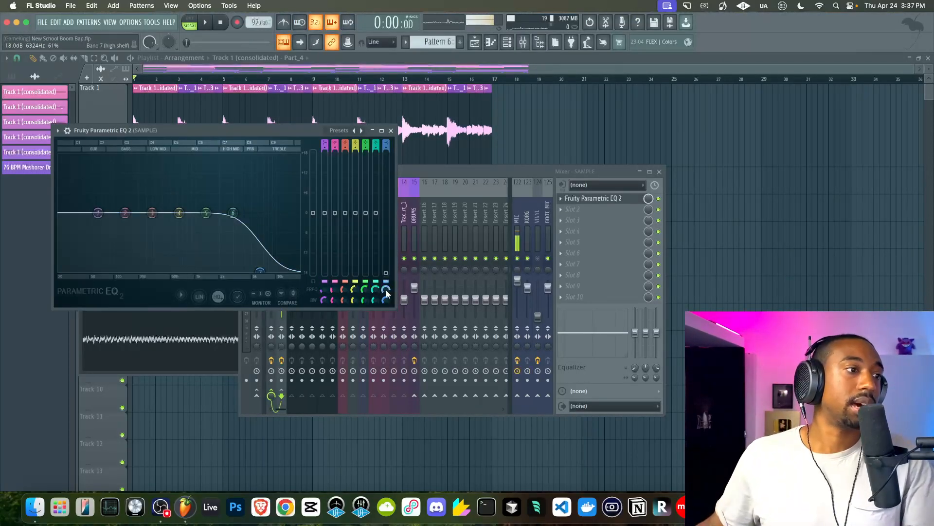
{"action": "key", "text": "space"}
{"action": "mouse_move", "coordinate": [386, 289]}
{"action": "left_mouse_down"}
{"action": "mouse_move", "coordinate": [386, 309]}
{"action": "mouse_move", "coordinate": [386, 301]}
{"action": "left_mouse_up"}
{"action": "key", "text": "space"}
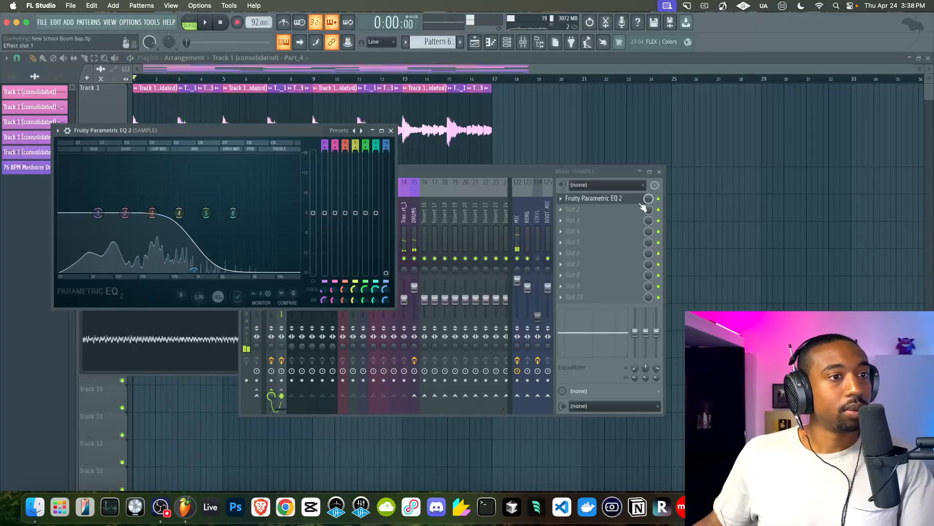
Step: Open the options for the mix level of Fruity Parametric EQ 2 on the SAMPLE track
{"action": "right_click", "coordinate": [649, 199]}
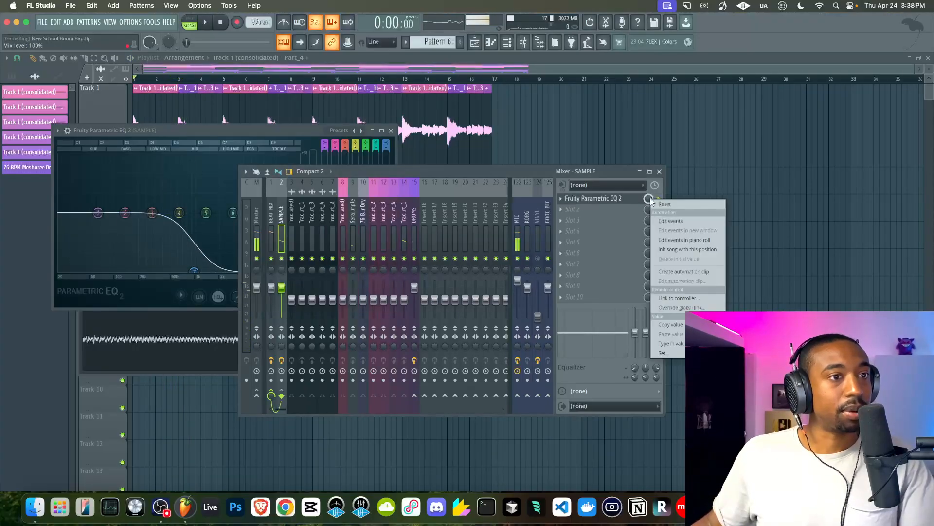
Step: Create an automation clip for Fruity Parametric EQ 2's mix level, place it at bar 1 on Track 8, and set snapping to Bar
{"action": "left_click", "coordinate": [682, 272]}
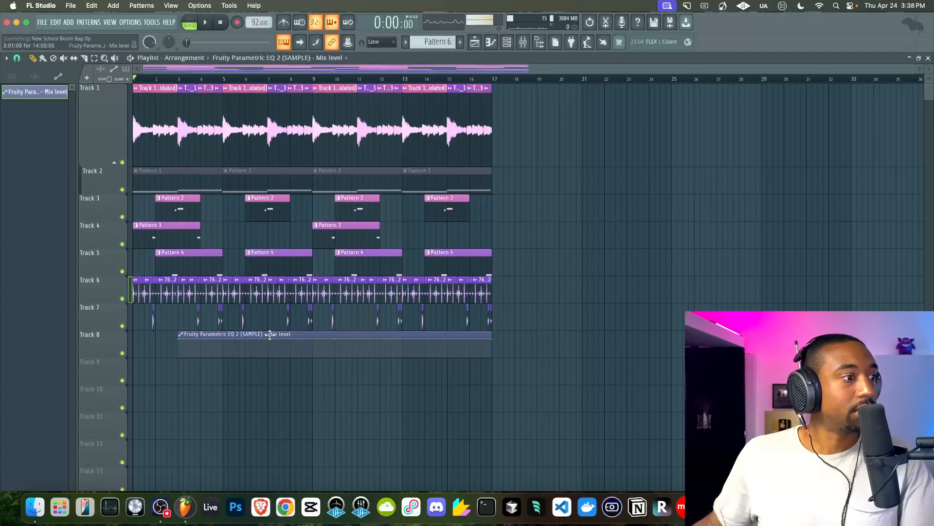
{"action": "left_click_drag", "start_coordinate": [270, 335], "coordinate": [224, 335]}
{"action": "left_click", "coordinate": [17, 58]}
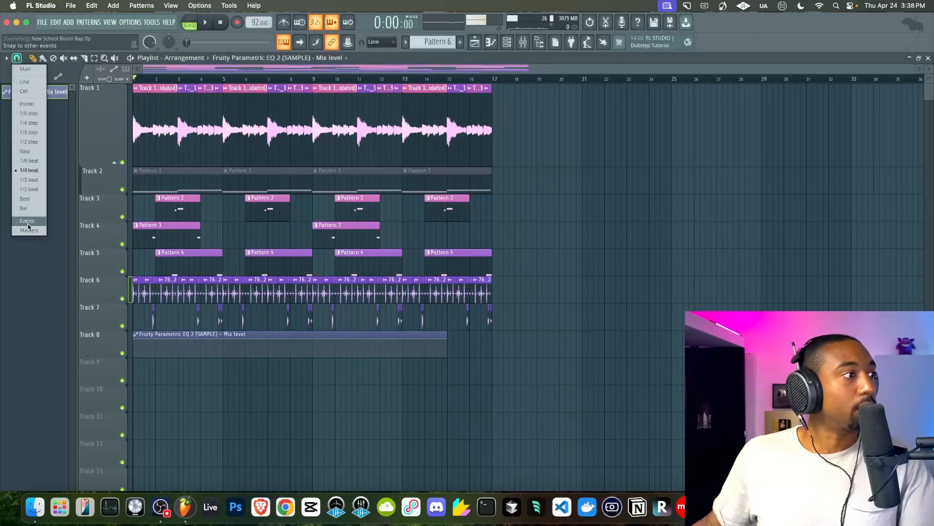
{"action": "left_click", "coordinate": [24, 209]}
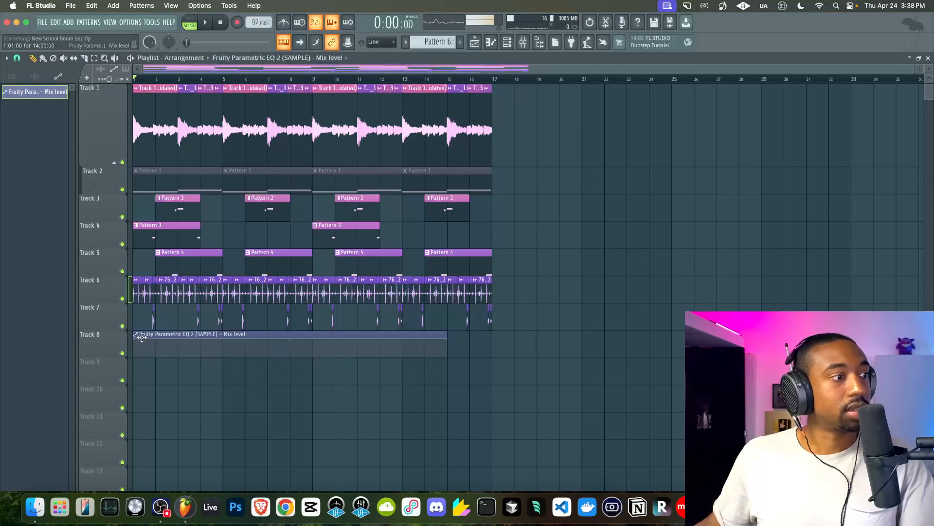
Step: Shape the EQ mix automation to stay at zero until bar 9, jump to full there, and extend to bar 17
{"action": "left_click_drag", "start_coordinate": [136, 339], "coordinate": [205, 355]}
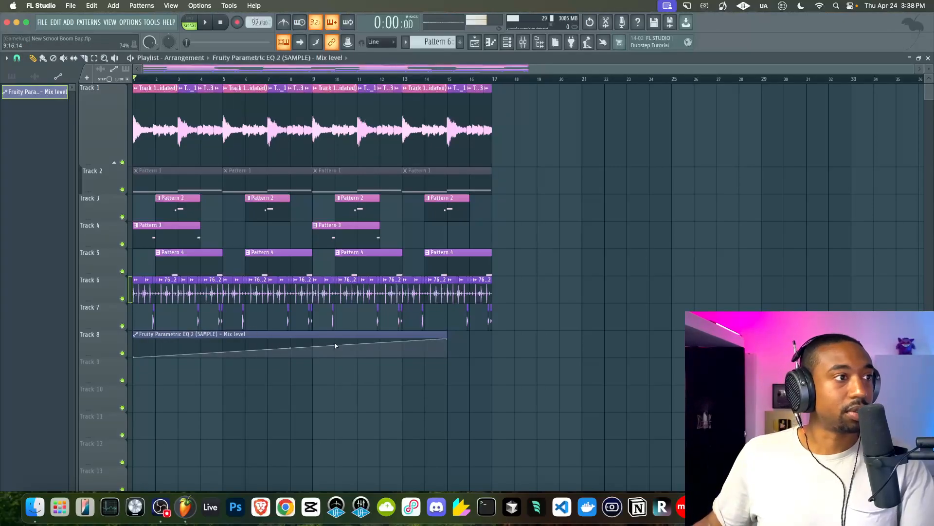
{"action": "right_click", "coordinate": [311, 350]}
{"action": "left_click_drag", "start_coordinate": [311, 351], "coordinate": [323, 293]}
{"action": "right_click", "coordinate": [315, 353]}
{"action": "key", "text": "space"}
{"action": "left_click_drag", "start_coordinate": [446, 335], "coordinate": [492, 340]}
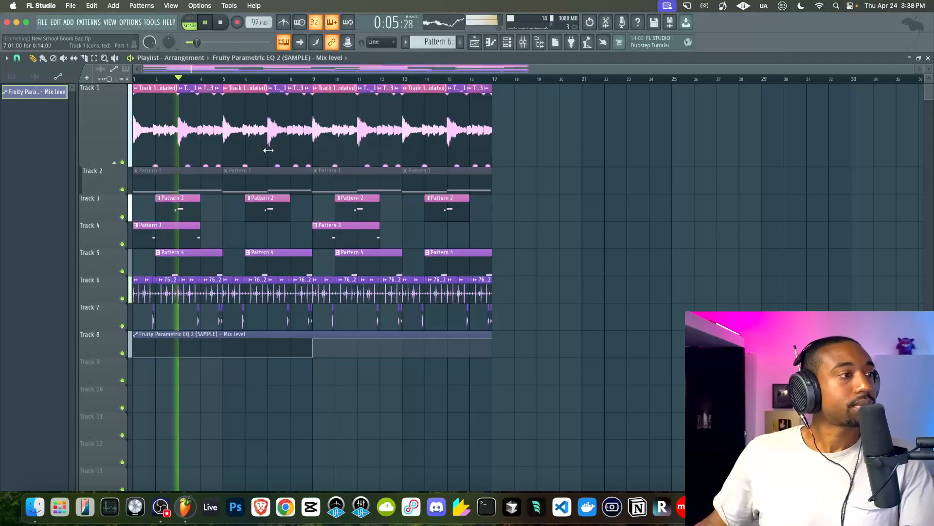
Step: Check the Serato Sample channel's settings in the channel rack while the arrangement plays, and stop playback
{"action": "left_click", "coordinate": [506, 42]}
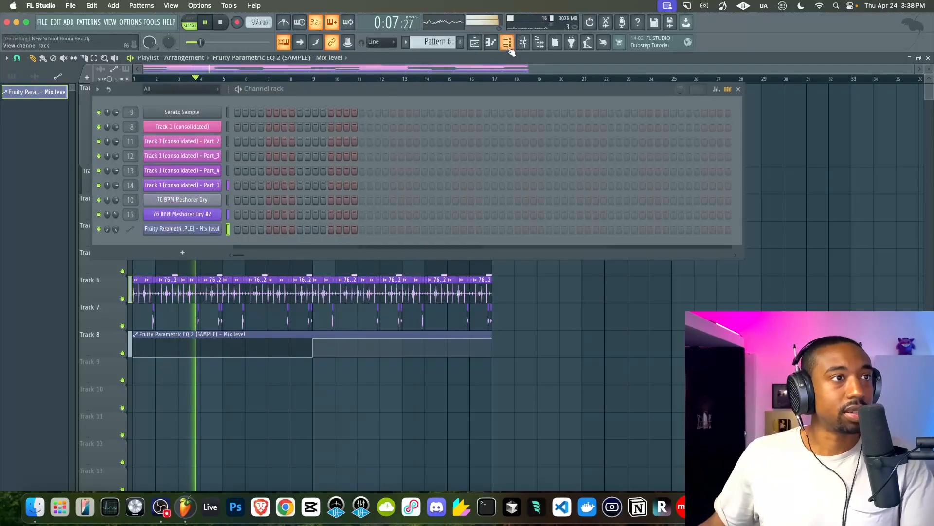
{"action": "left_click", "coordinate": [193, 114]}
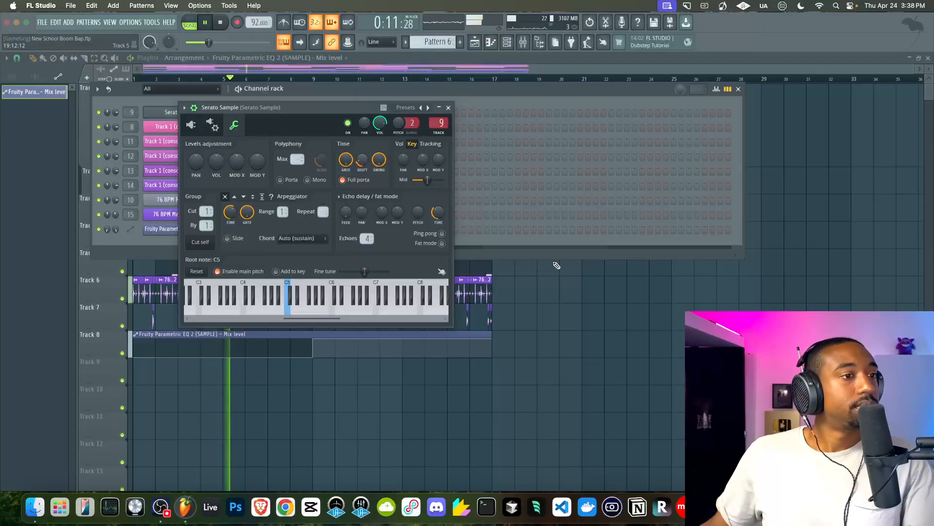
{"action": "key", "text": "F6"}
{"action": "left_click", "coordinate": [448, 108]}
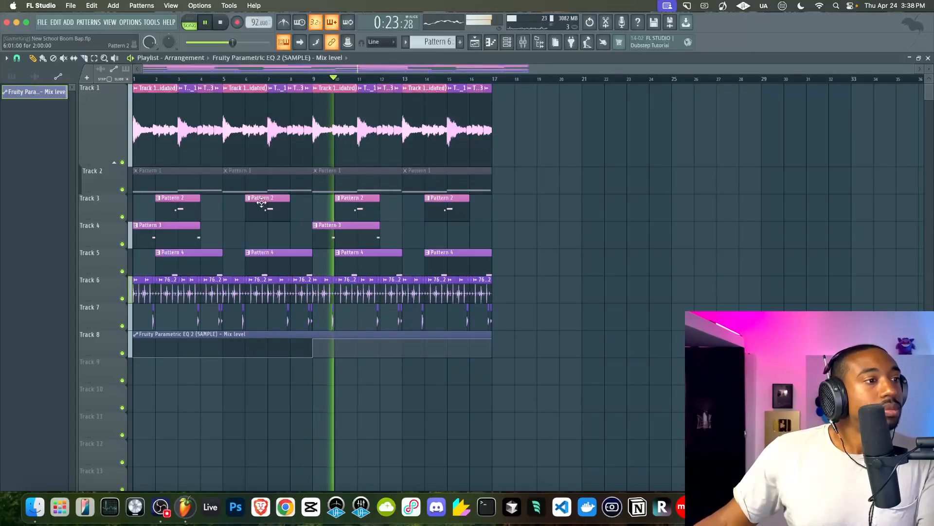
{"action": "key", "text": "space"}
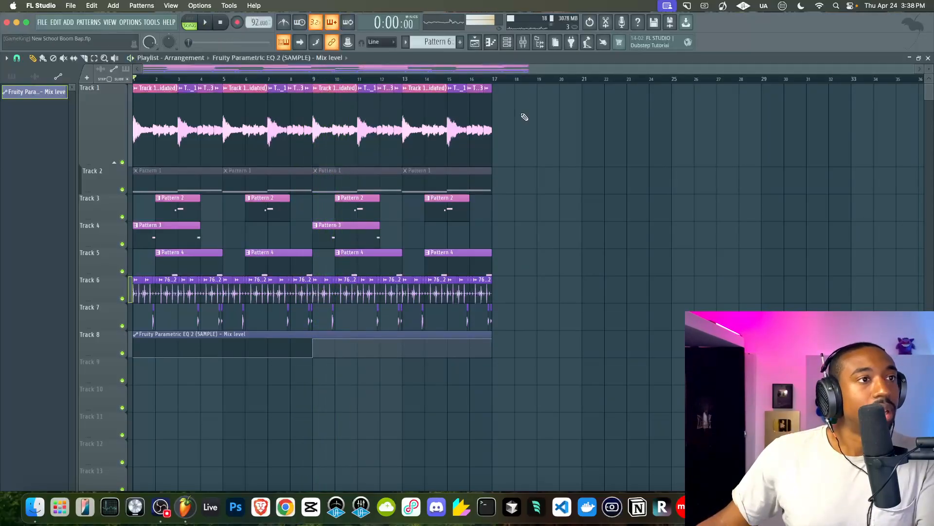
Step: Show the mixer and channel rack with the Serato Sample mixer track selected
{"action": "left_click", "coordinate": [533, 42]}
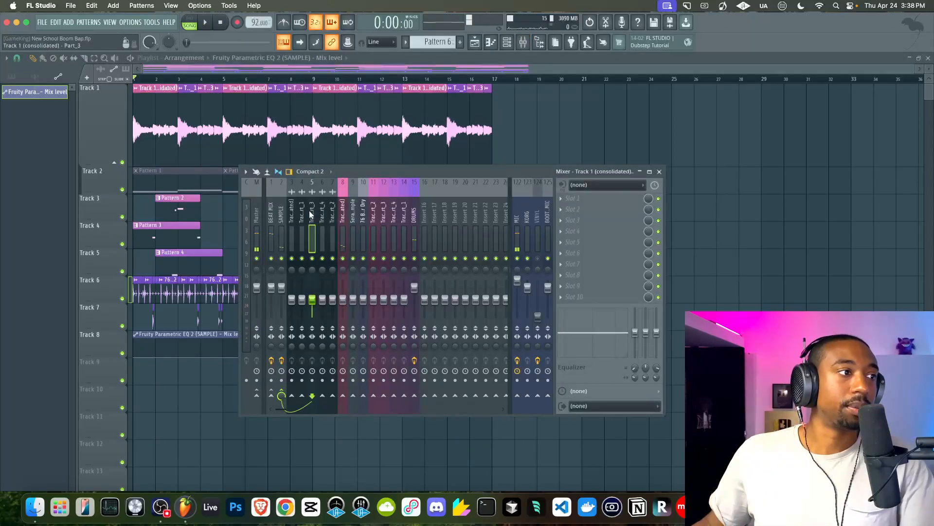
{"action": "left_click", "coordinate": [507, 42]}
{"action": "left_click", "coordinate": [594, 366]}
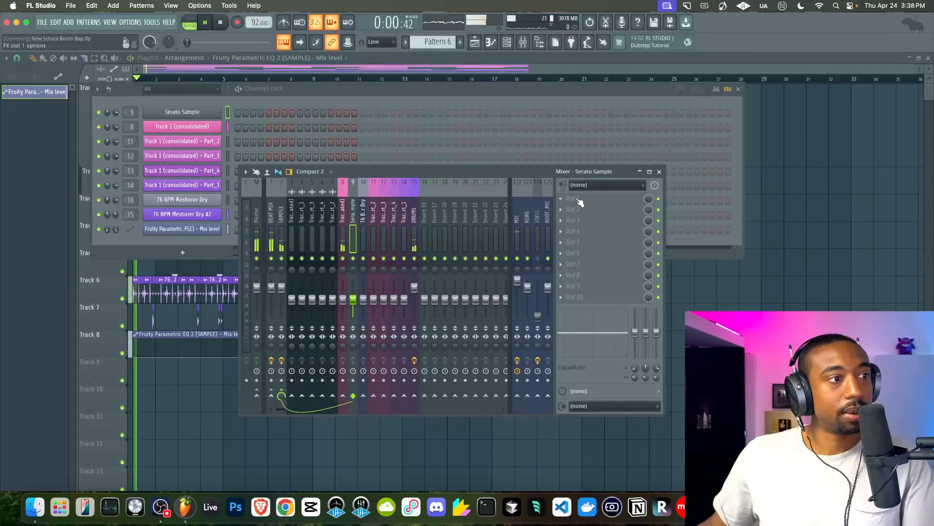
Step: Rename mixer track Insert 16 as REVERB
{"action": "key", "text": "space"}
{"action": "left_click", "coordinate": [418, 236]}
{"action": "left_click", "coordinate": [422, 236]}
{"action": "right_click", "coordinate": [423, 237]}
{"action": "key", "text": "F2"}
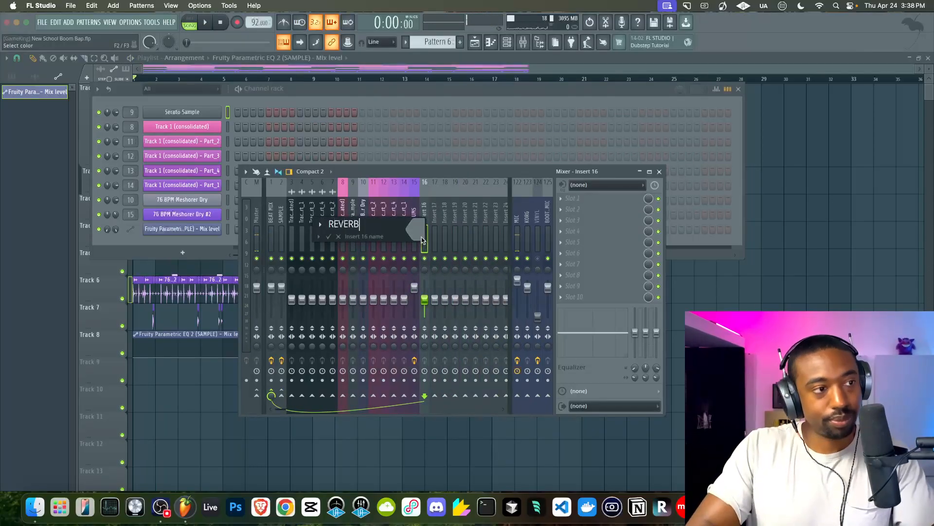
{"action": "key", "text": "Return"}
Step: Load ValhallaVintageVerb in the first effect slot of the REVERB mixer track, keeping its default settings
{"action": "left_click", "coordinate": [575, 201]}
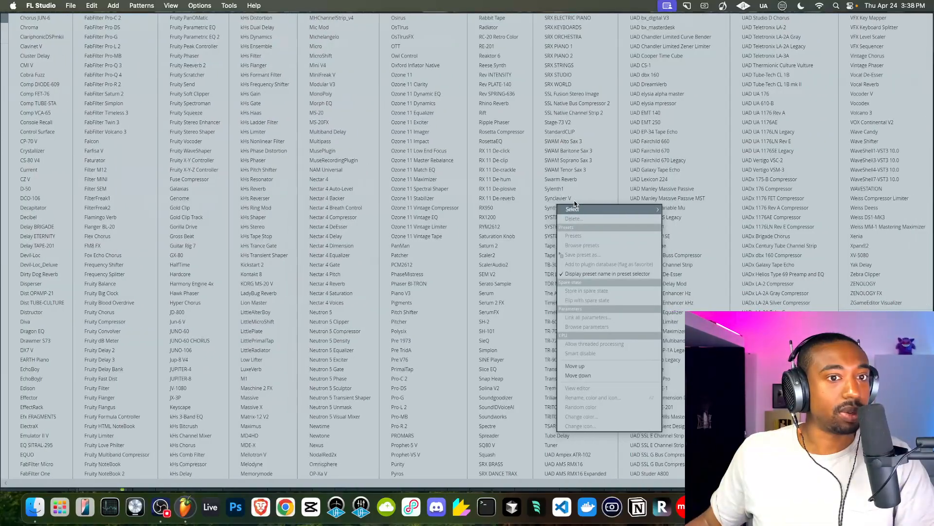
{"action": "left_click", "coordinate": [765, 444]}
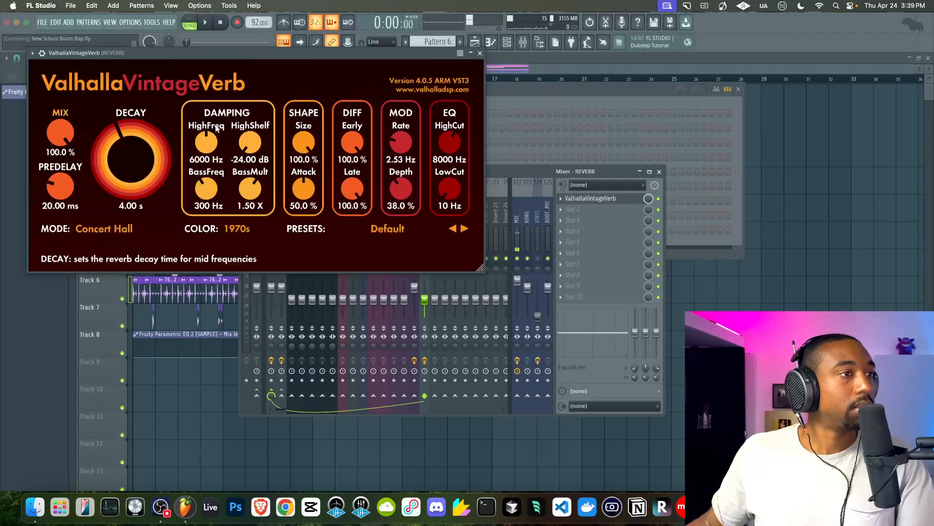
{"action": "left_click", "coordinate": [479, 53]}
Step: Send the Serato Sample mixer track to REVERB at about 60% and raise the REVERB fader to match DRUMS
{"action": "left_click", "coordinate": [351, 225]}
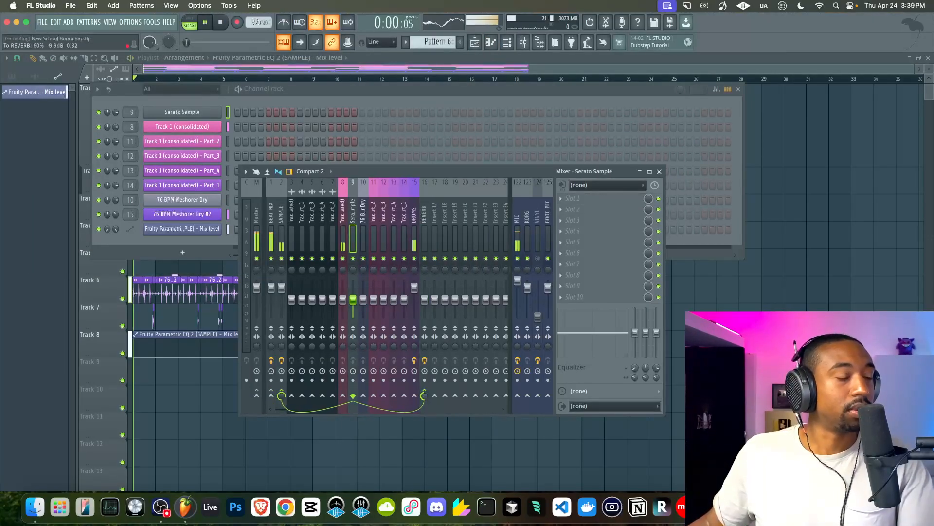
{"action": "left_click_drag", "start_coordinate": [424, 396], "coordinate": [424, 394]}
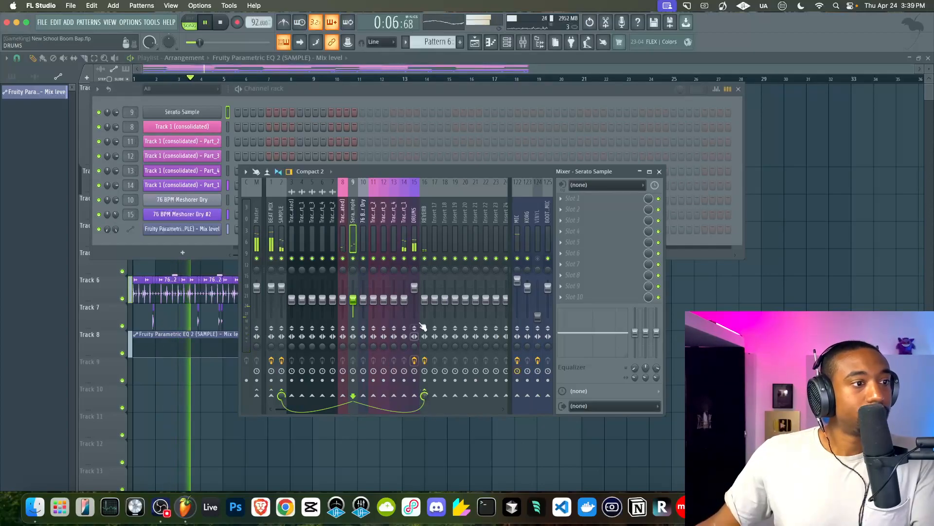
{"action": "left_click_drag", "start_coordinate": [425, 300], "coordinate": [424, 288]}
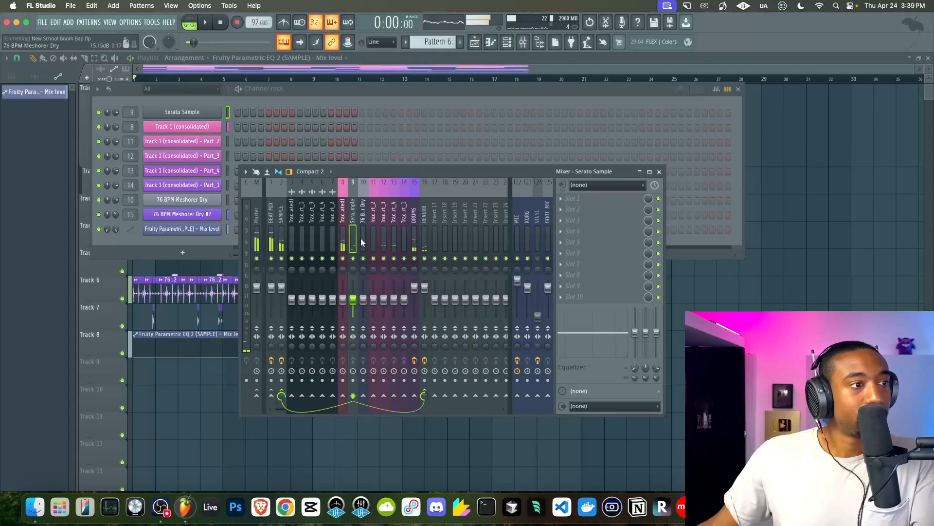
Step: Load UAD EP-34 Tape Echo on the Serato Sample mixer track with the Dub Professor preset
{"action": "key", "text": "space"}
{"action": "left_click", "coordinate": [565, 200]}
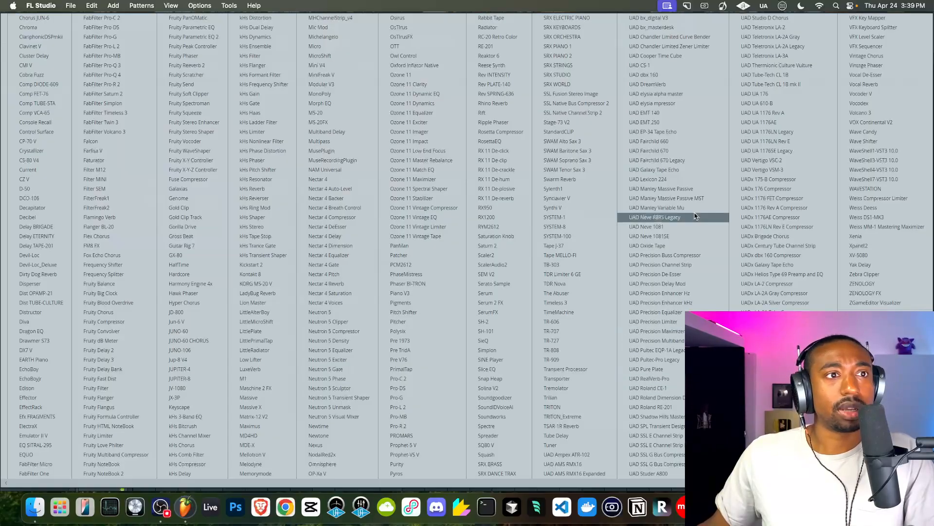
{"action": "left_click", "coordinate": [686, 133]}
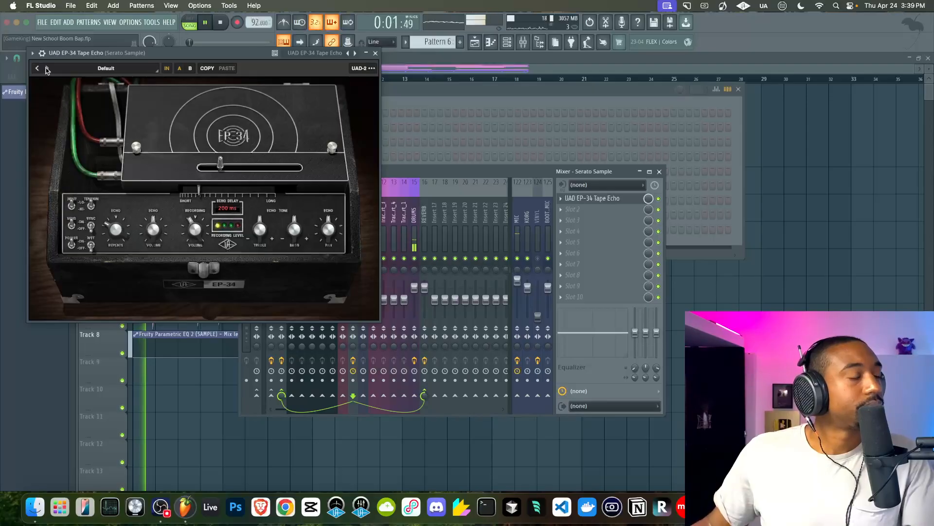
{"action": "left_click", "coordinate": [47, 69]}
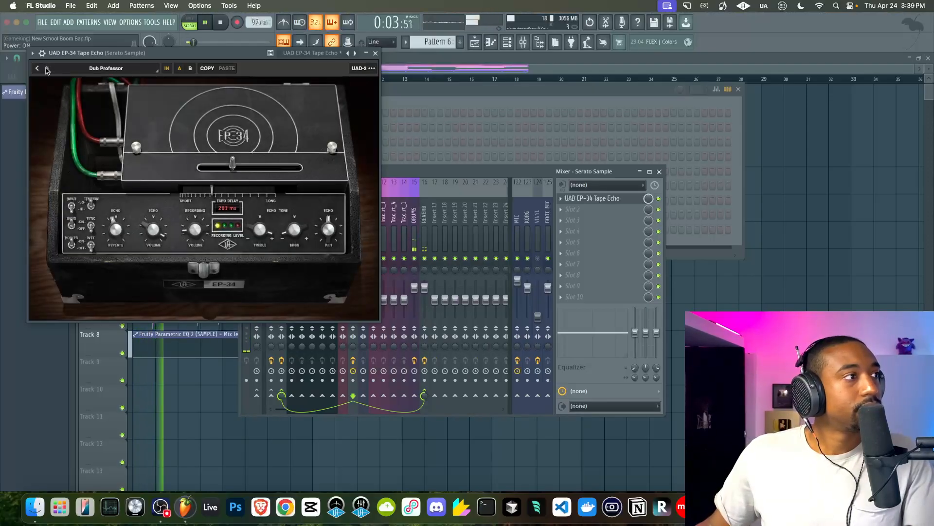
{"action": "left_click_drag", "start_coordinate": [94, 55], "coordinate": [86, 170]}
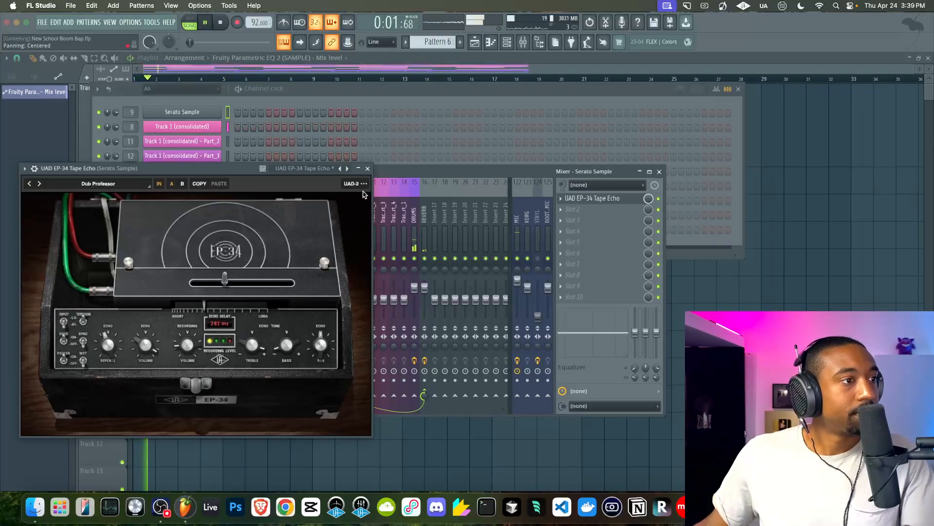
{"action": "left_click", "coordinate": [367, 169]}
{"action": "key", "text": "space"}
Step: Automate the tape echo's mix level on Track 9, rising from zero at bar 1 to full at bar 9, and back to zero at bar 17
{"action": "right_click", "coordinate": [650, 199]}
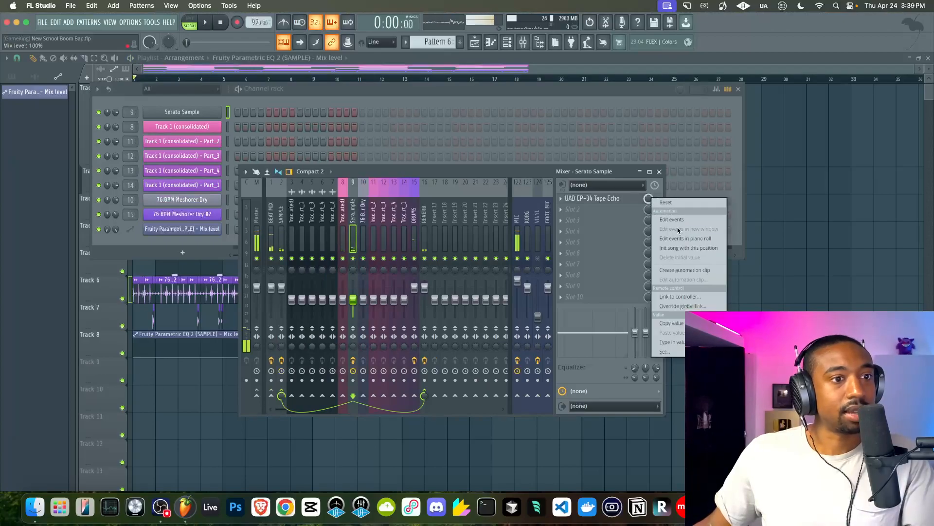
{"action": "left_click", "coordinate": [687, 270]}
{"action": "left_click_drag", "start_coordinate": [273, 361], "coordinate": [185, 386]}
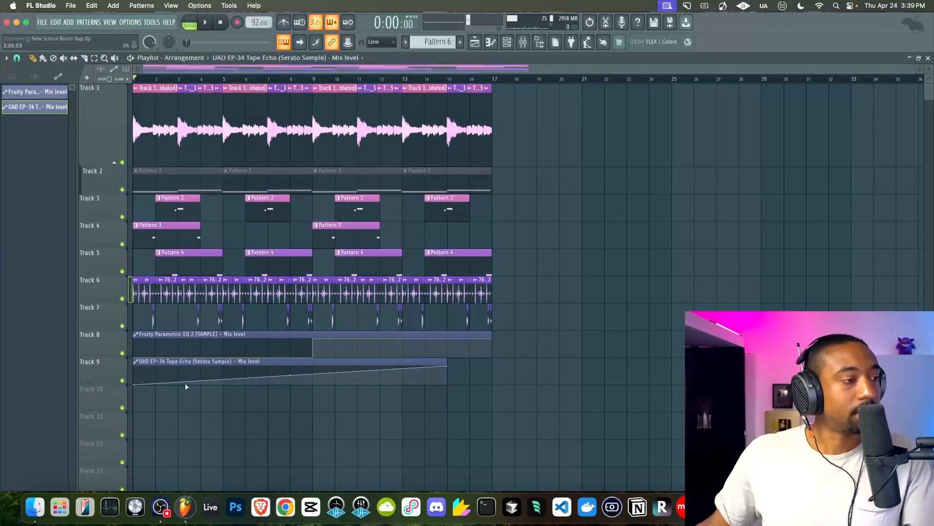
{"action": "right_click", "coordinate": [312, 373]}
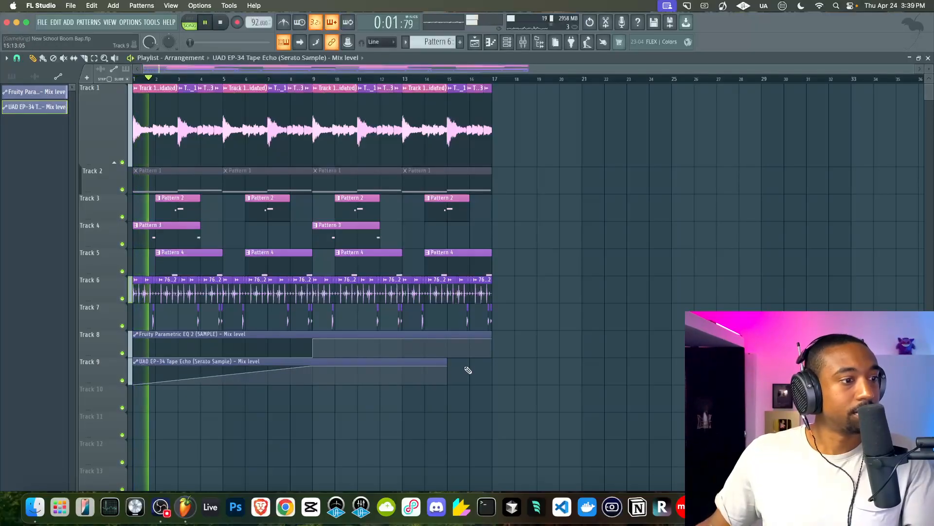
{"action": "left_click_drag", "start_coordinate": [449, 366], "coordinate": [492, 385]}
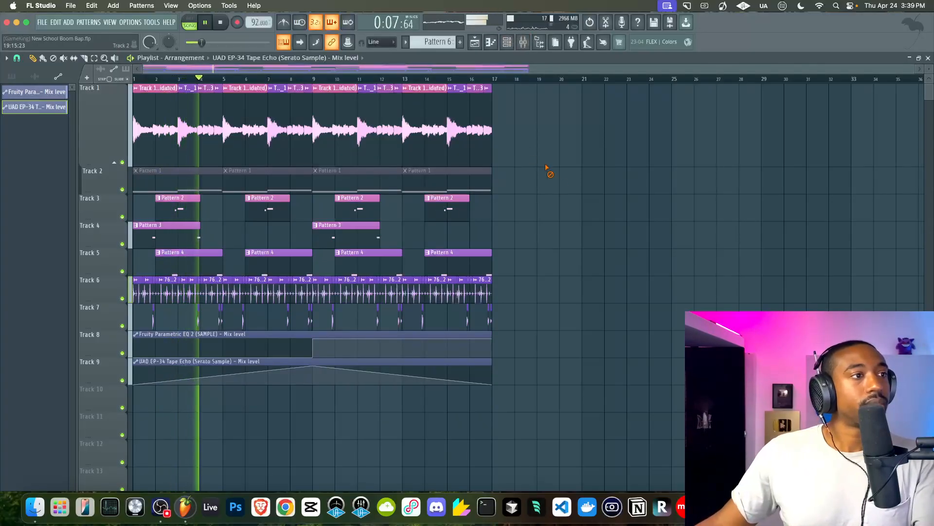
Step: Select all the sample clips on Track 1 and nudge them slightly later than the grid
{"action": "left_click_drag", "start_coordinate": [512, 127], "coordinate": [150, 132]}
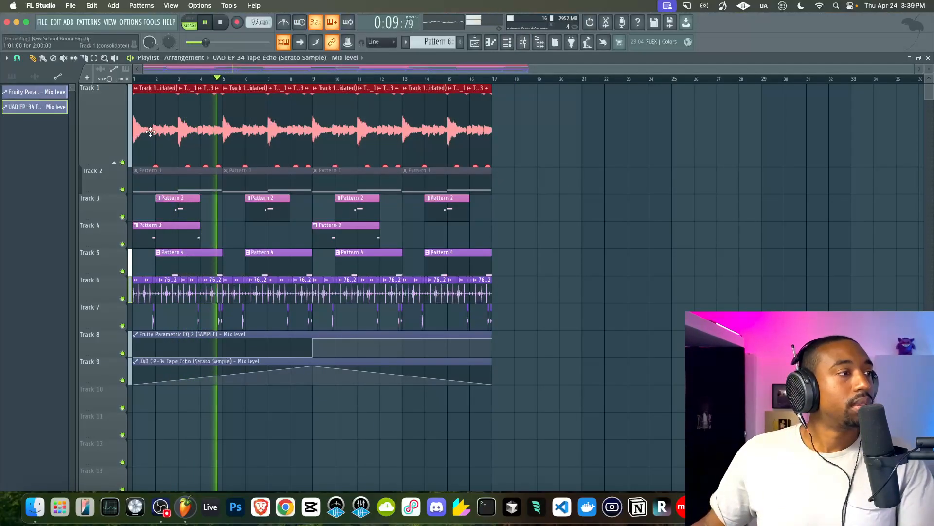
{"action": "scroll", "coordinate": [151, 132], "scroll_direction": "up", "scroll_amount": 3}
{"action": "scroll", "coordinate": [167, 141], "scroll_direction": "up", "scroll_amount": 4}
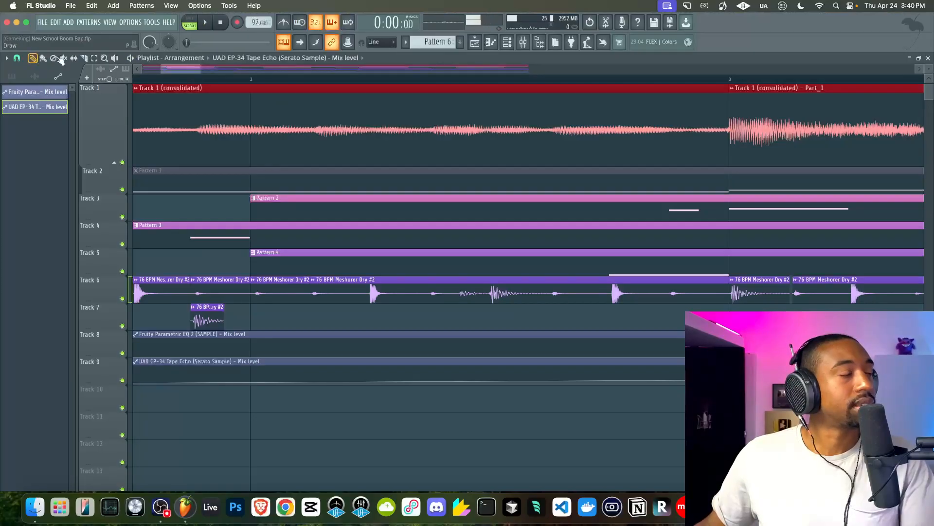
{"action": "left_click_drag", "start_coordinate": [216, 117], "coordinate": [221, 117]}
{"action": "key", "text": "space"}
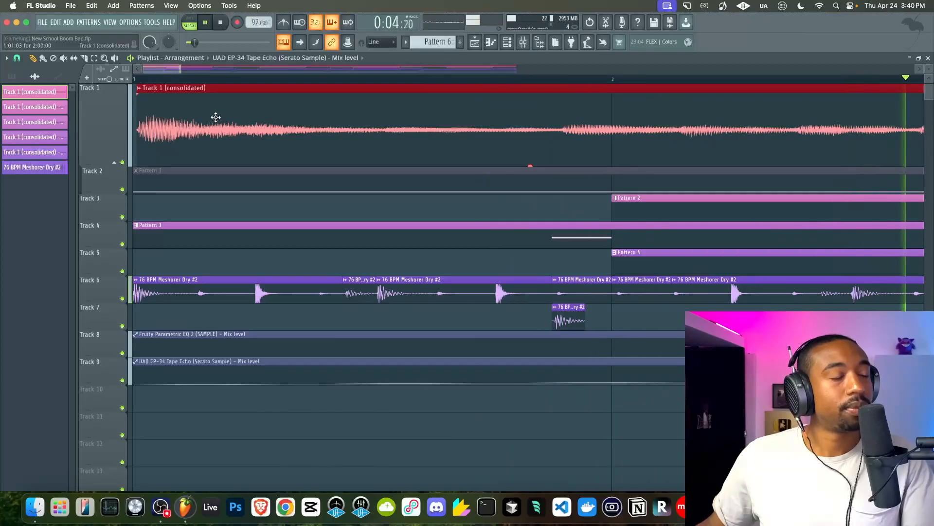
Step: Check the shifted sample clips against the drums, save the project, and deselect the clips
{"action": "scroll", "coordinate": [215, 117], "scroll_direction": "down", "scroll_amount": 2}
{"action": "scroll", "coordinate": [216, 117], "scroll_direction": "down", "scroll_amount": 1}
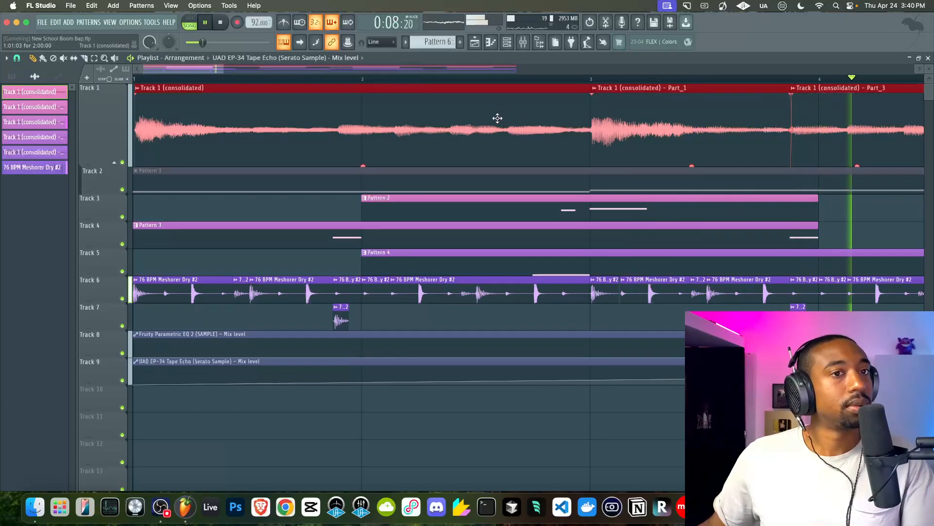
{"action": "scroll", "coordinate": [795, 127], "scroll_direction": "down", "scroll_amount": 2}
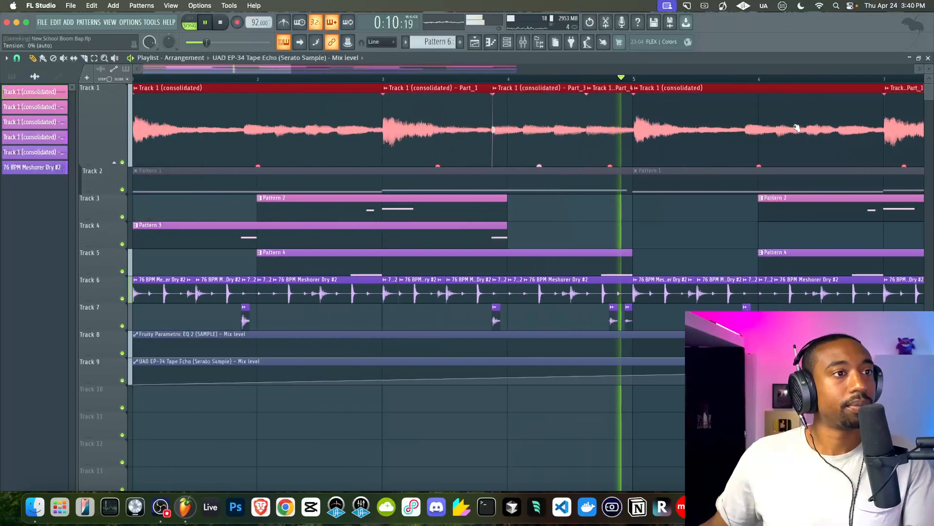
{"action": "scroll", "coordinate": [680, 115], "scroll_direction": "up", "scroll_amount": 3}
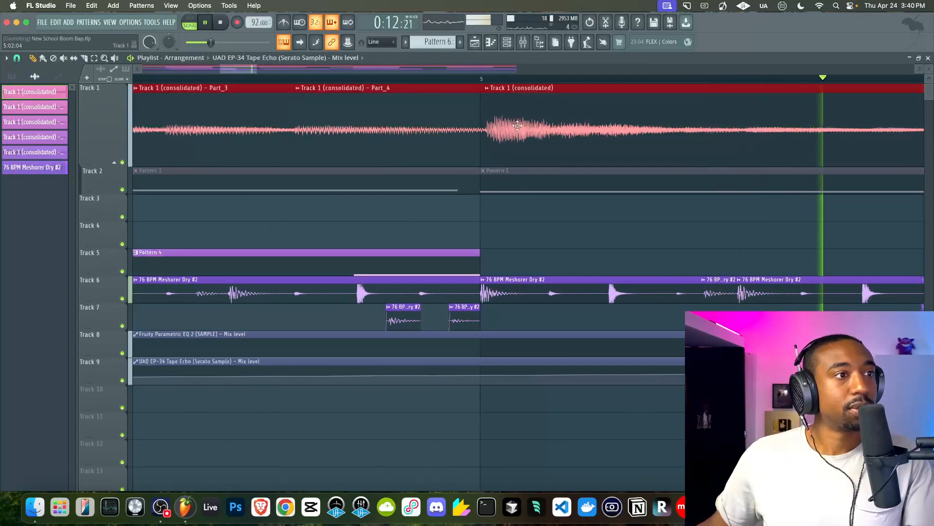
{"action": "scroll", "coordinate": [514, 125], "scroll_direction": "down", "scroll_amount": 4}
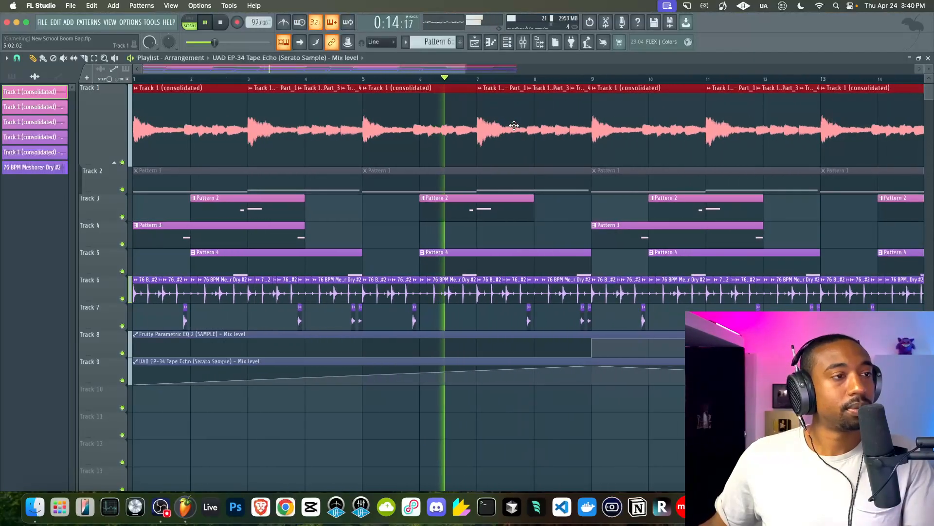
{"action": "scroll", "coordinate": [515, 125], "scroll_direction": "down", "scroll_amount": 3}
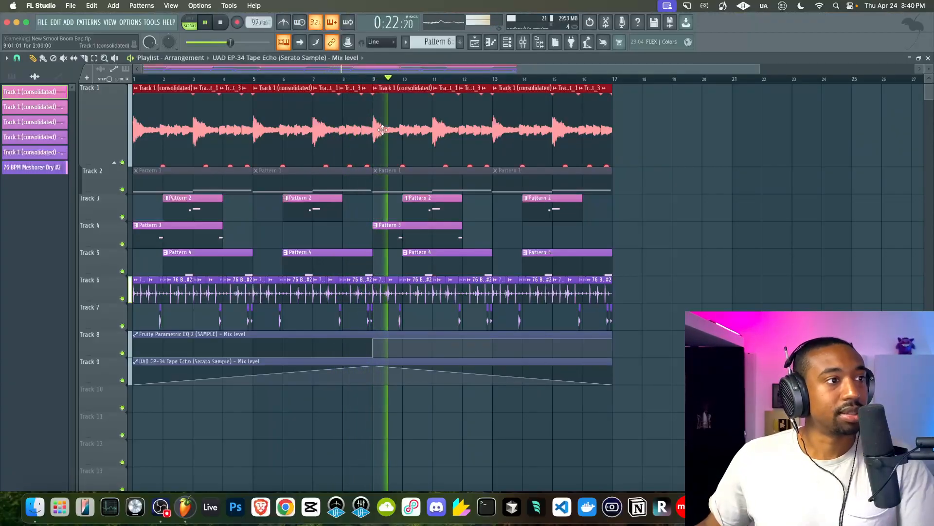
{"action": "key", "text": "super+s"}
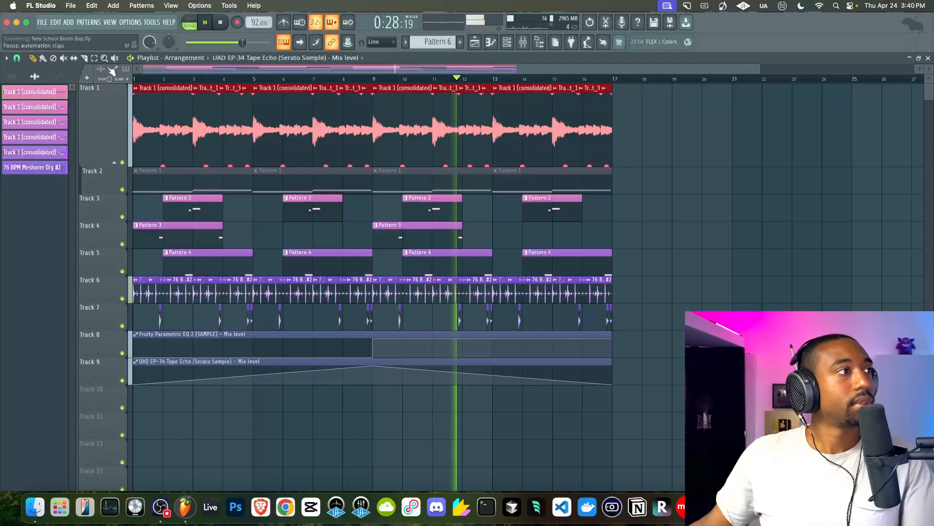
{"action": "left_click", "coordinate": [616, 142]}
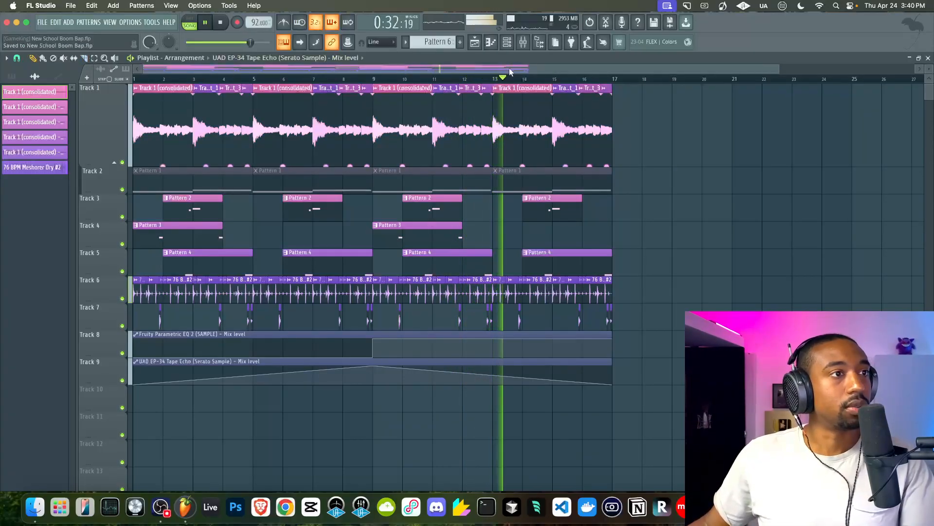
Step: Open Genome on the DRUMS mixer track and load the A4L 4K CONSOLE_PRE_PUSHED.nam model in Codex
{"action": "left_click", "coordinate": [509, 43]}
{"action": "left_click", "coordinate": [522, 42]}
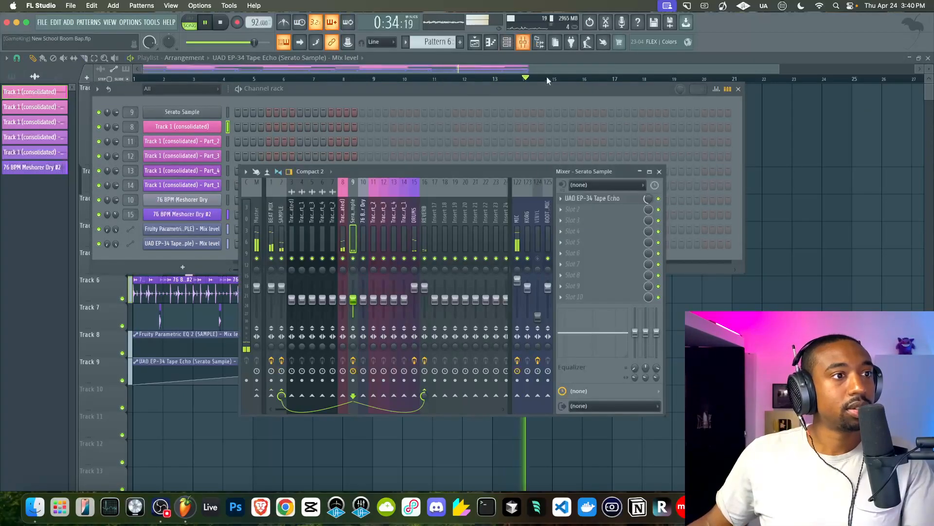
{"action": "left_click", "coordinate": [413, 239]}
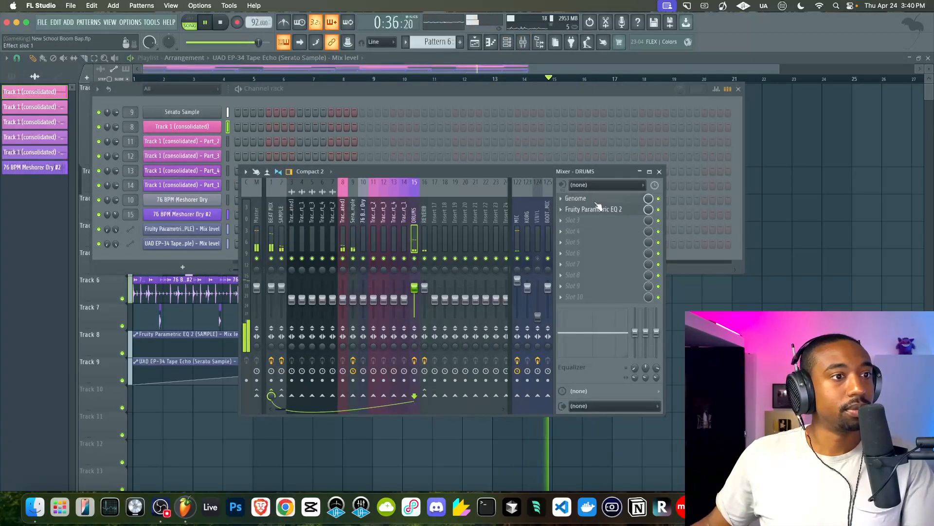
{"action": "left_click", "coordinate": [597, 205]}
{"action": "left_click", "coordinate": [344, 166]}
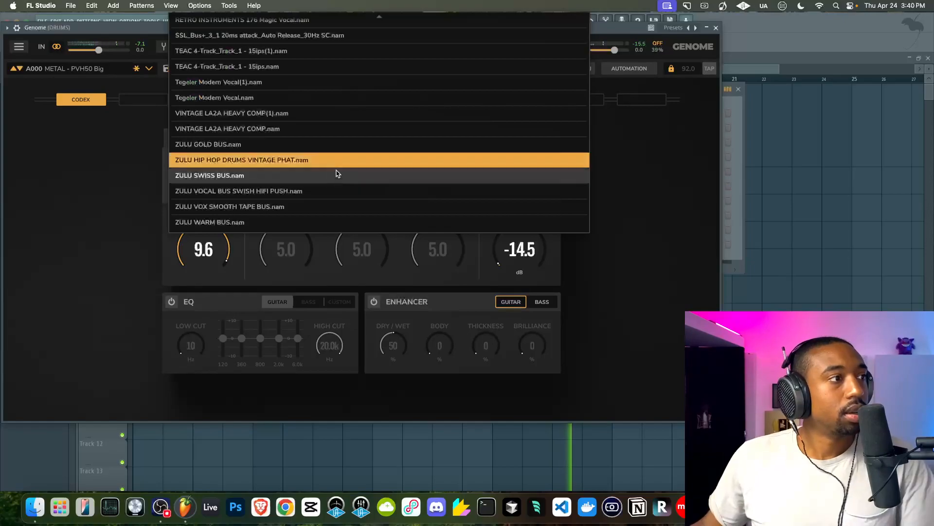
{"action": "scroll", "coordinate": [340, 167], "scroll_direction": "up", "scroll_amount": 10}
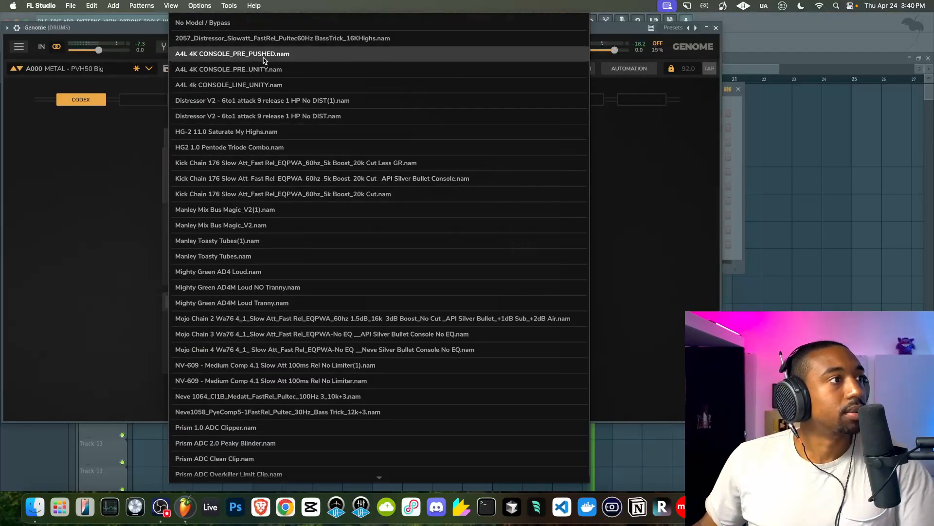
{"action": "left_click", "coordinate": [390, 53]}
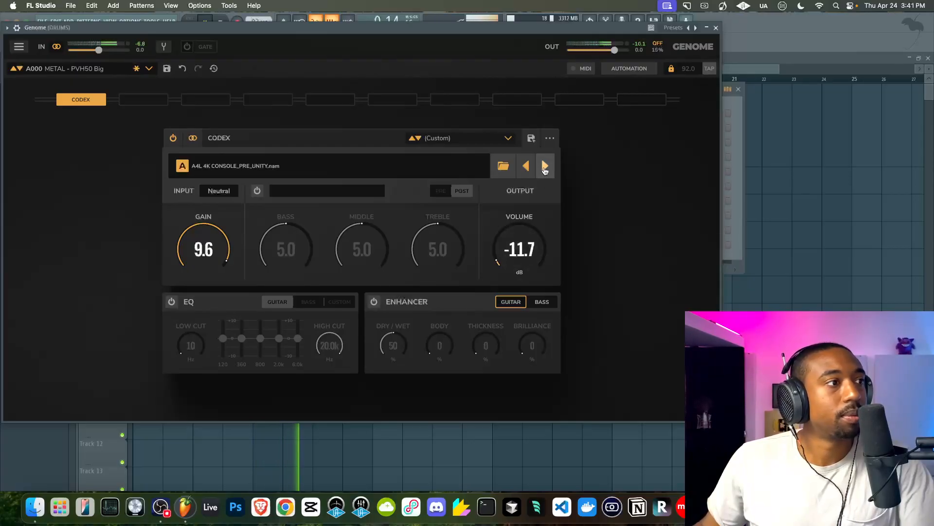
Step: Try the A4L 4k CONSOLE_LINE_UNITY, Distressor V2 No DIST and Prism 1.0 ADC Clipper models in Codex with the output volume at -15.3 dB
{"action": "left_click_drag", "start_coordinate": [513, 257], "coordinate": [513, 269]}
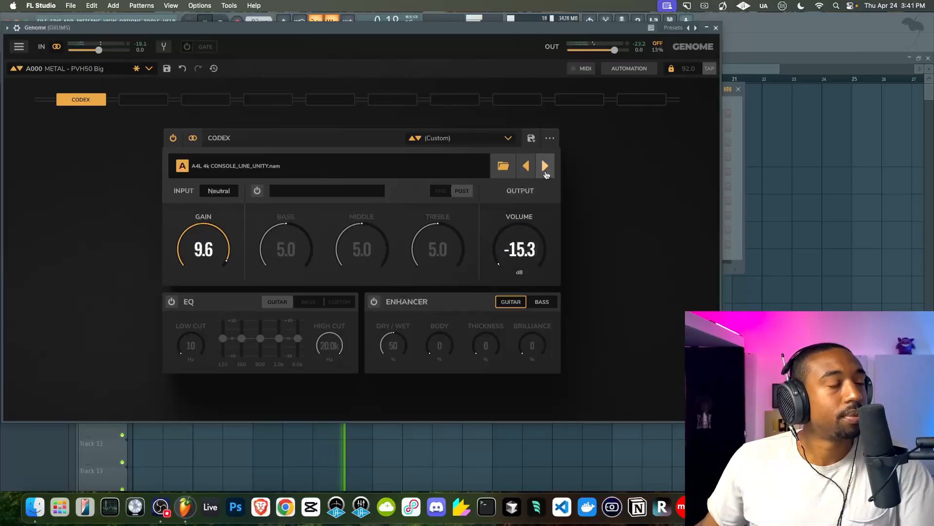
{"action": "left_click", "coordinate": [395, 169]}
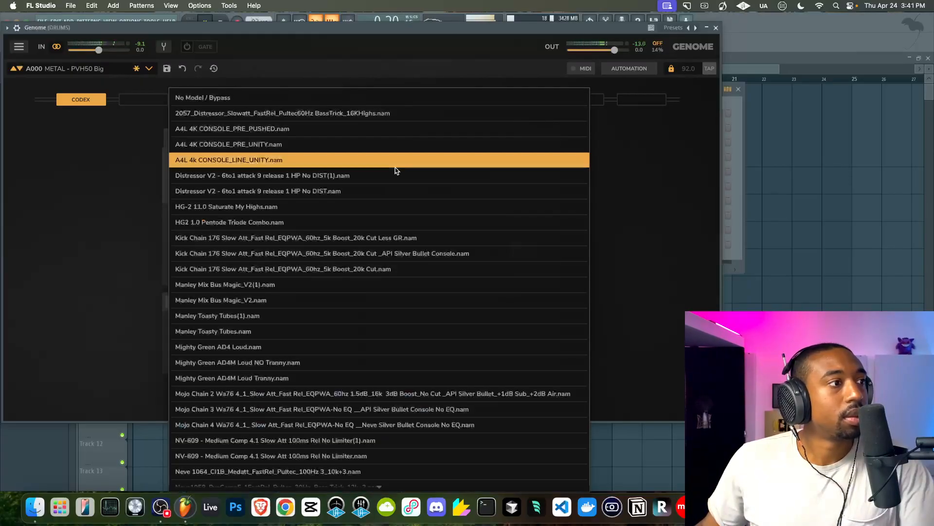
{"action": "scroll", "coordinate": [309, 267], "scroll_direction": "down", "scroll_amount": 3}
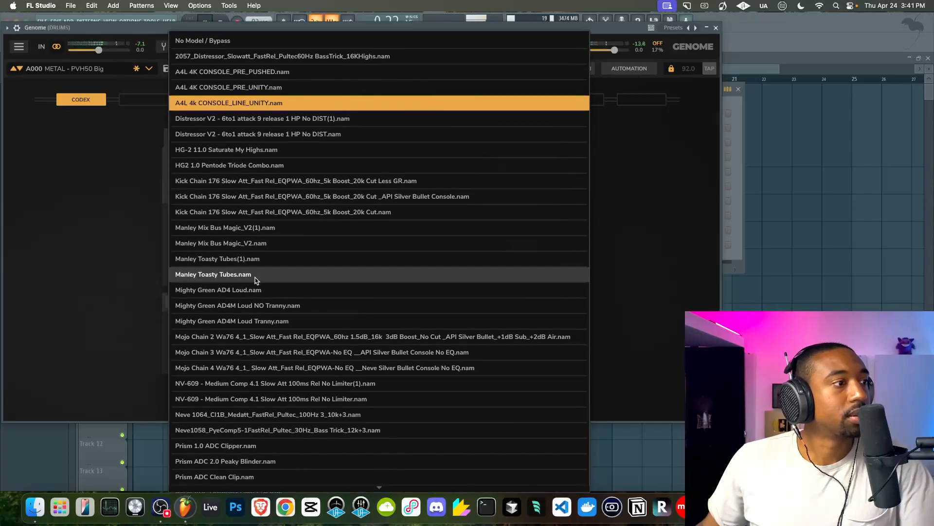
{"action": "left_click", "coordinate": [261, 134]}
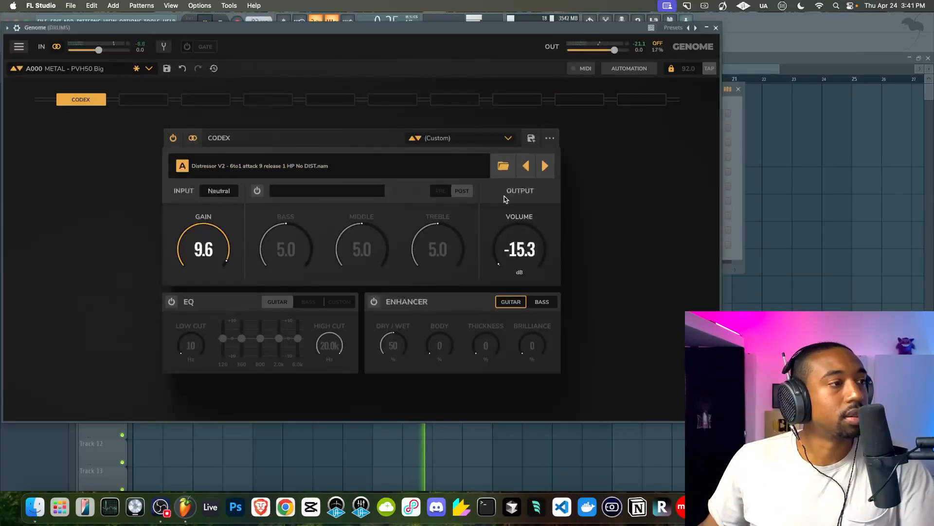
{"action": "left_click", "coordinate": [443, 163]}
{"action": "scroll", "coordinate": [303, 275], "scroll_direction": "down", "scroll_amount": 15}
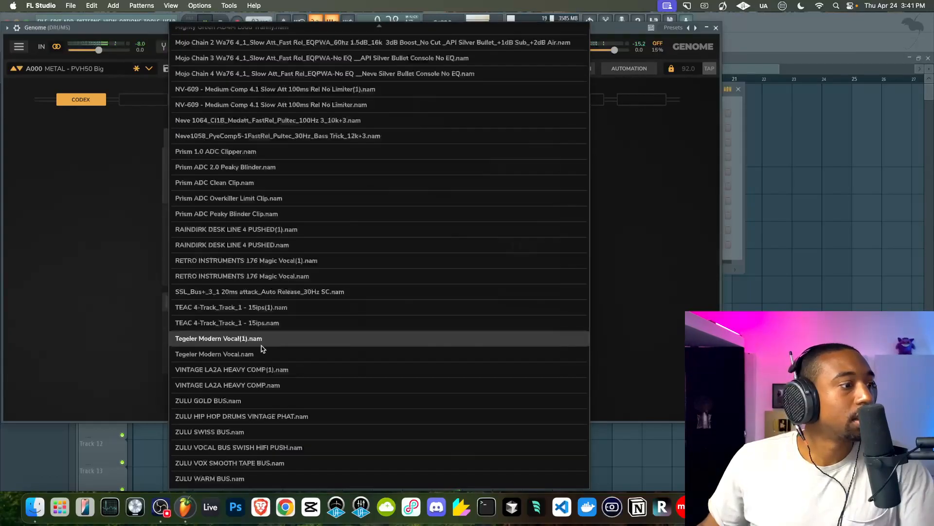
{"action": "left_click", "coordinate": [261, 153]}
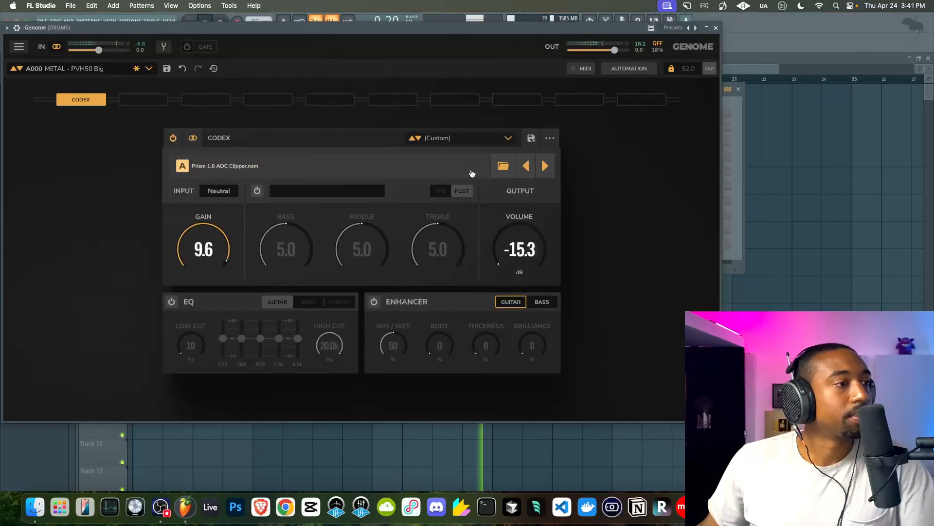
Step: Load the A4L 4K CONSOLE_PRE_PUSHED.nam model on the drums, set Codex's output volume to about -11.4 dB, and close Genome
{"action": "left_click", "coordinate": [434, 174]}
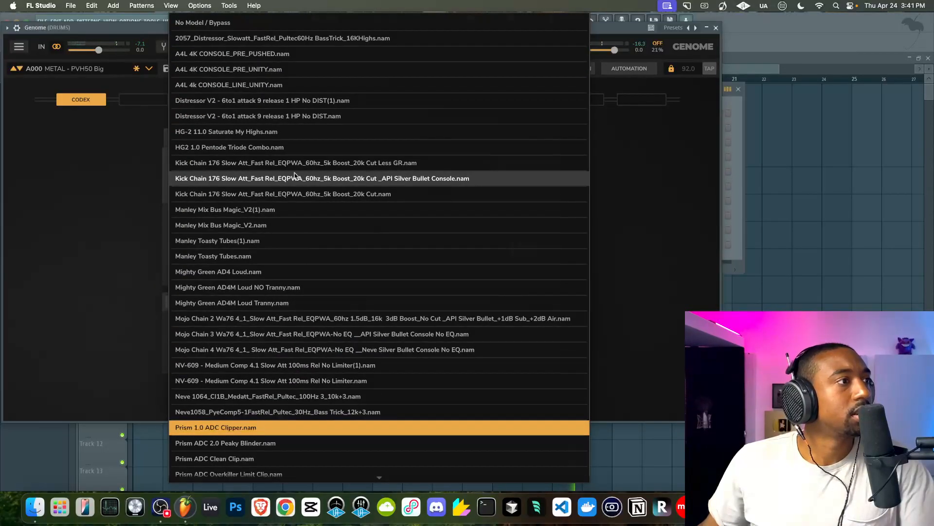
{"action": "left_click", "coordinate": [248, 59]}
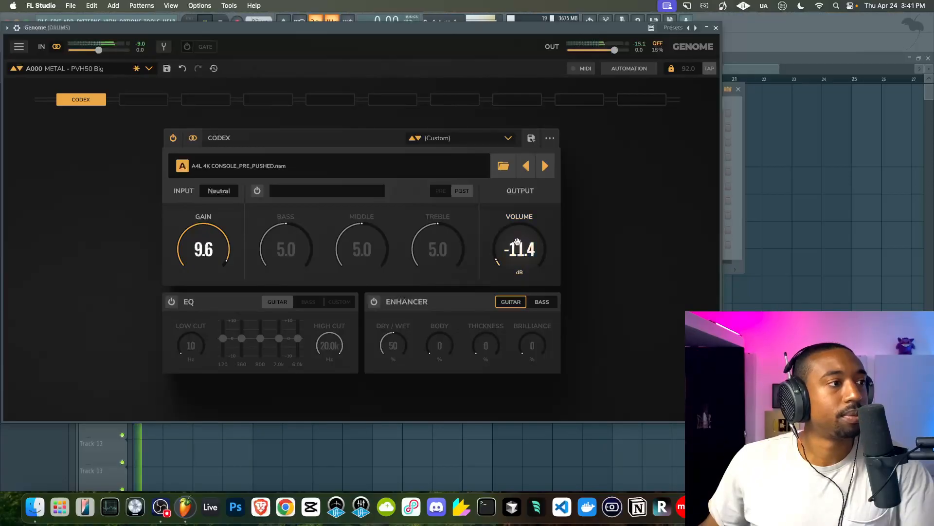
{"action": "left_click", "coordinate": [716, 27]}
{"action": "right_click", "coordinate": [764, 245]}
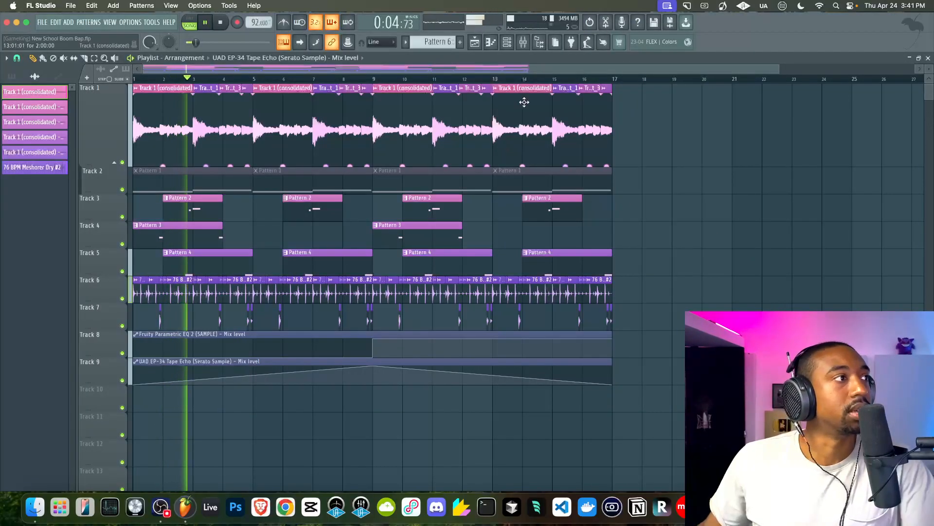
Step: Create the empty Pattern 7 and add a Trilian channel for the bass
{"action": "left_click", "coordinate": [507, 43]}
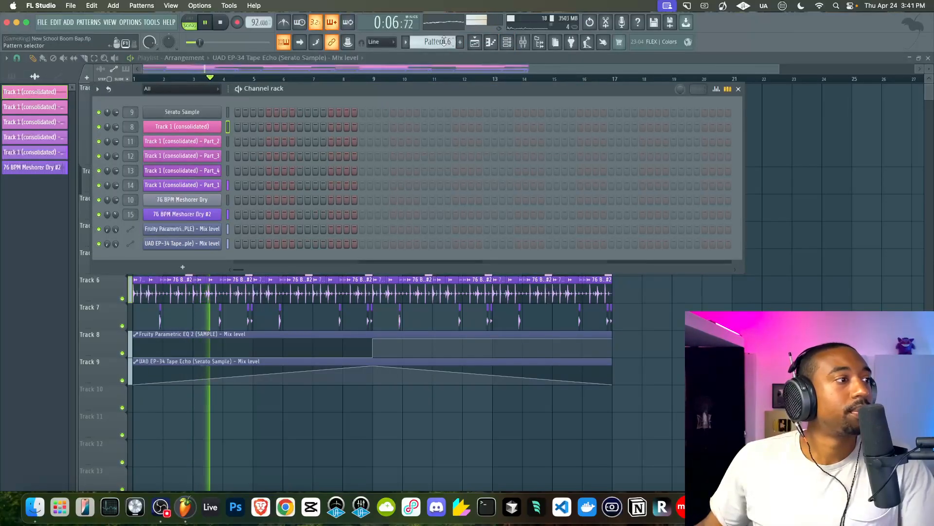
{"action": "left_click_drag", "start_coordinate": [444, 42], "coordinate": [444, 39]}
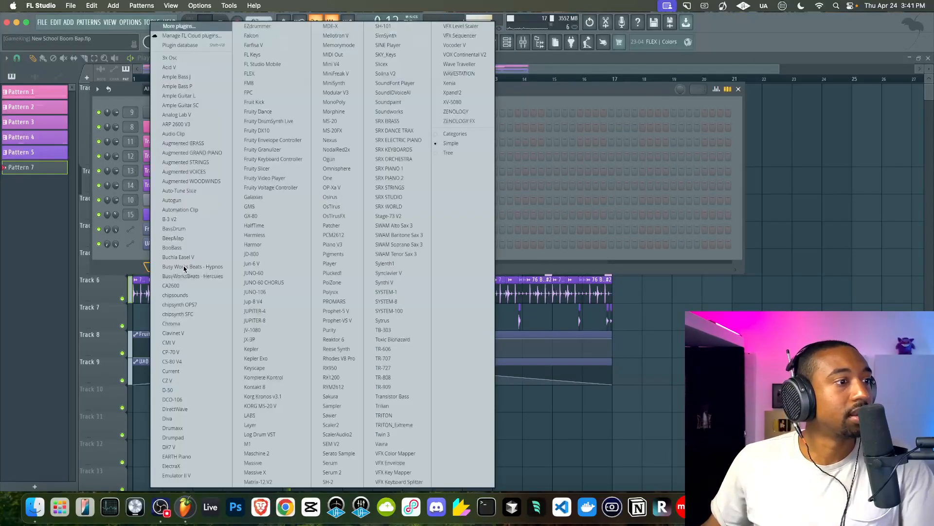
{"action": "left_click", "coordinate": [182, 267]}
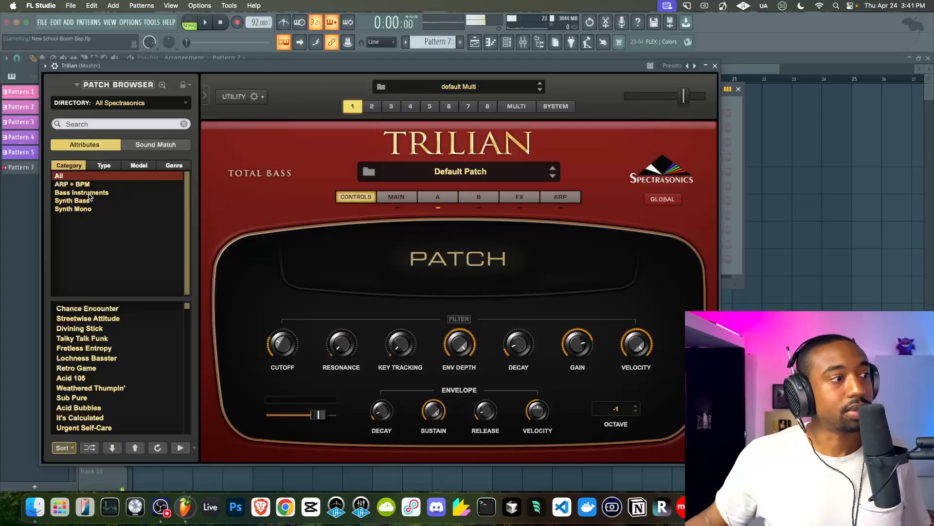
Step: Sort Trilian's patches by ratings, load Fingered - Trilogy Old School, and close the plugin
{"action": "left_click", "coordinate": [63, 448]}
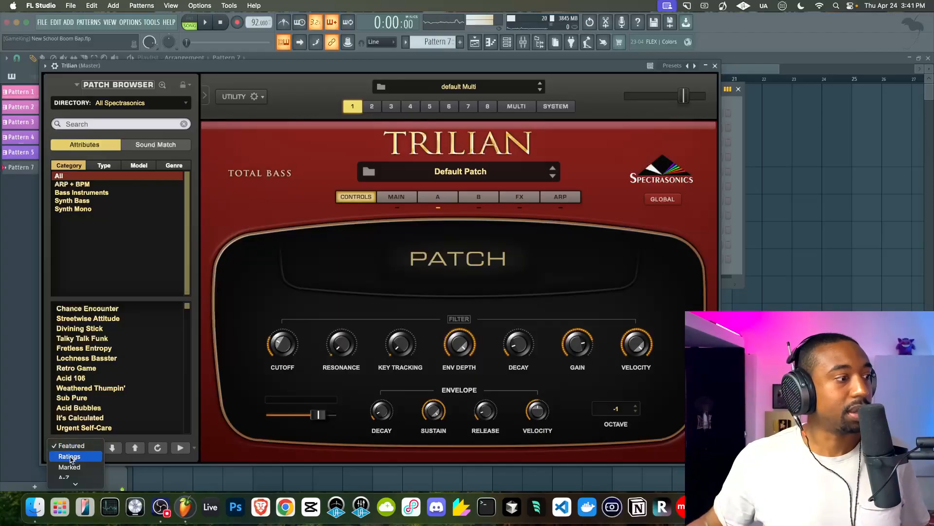
{"action": "left_click", "coordinate": [73, 451]}
{"action": "scroll", "coordinate": [136, 338], "scroll_direction": "down", "scroll_amount": 3}
{"action": "scroll", "coordinate": [136, 341], "scroll_direction": "up", "scroll_amount": 5}
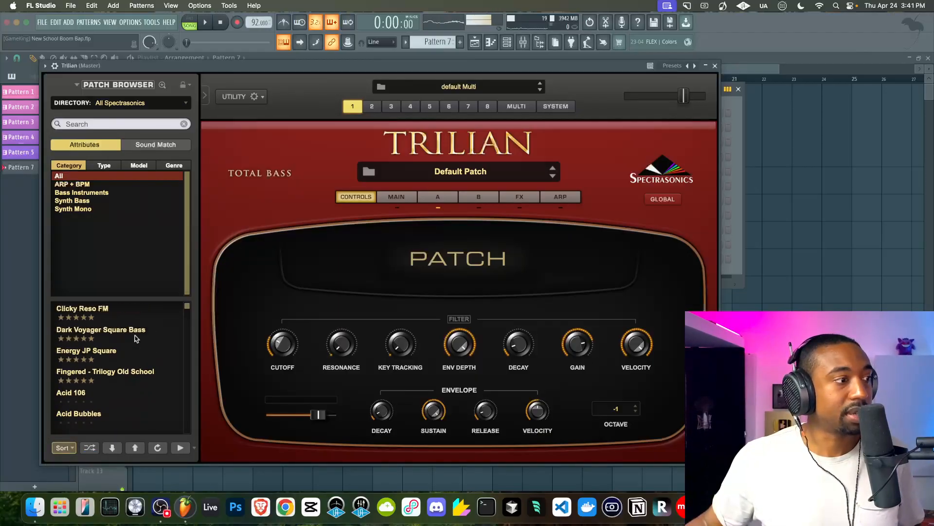
{"action": "left_click", "coordinate": [126, 397]}
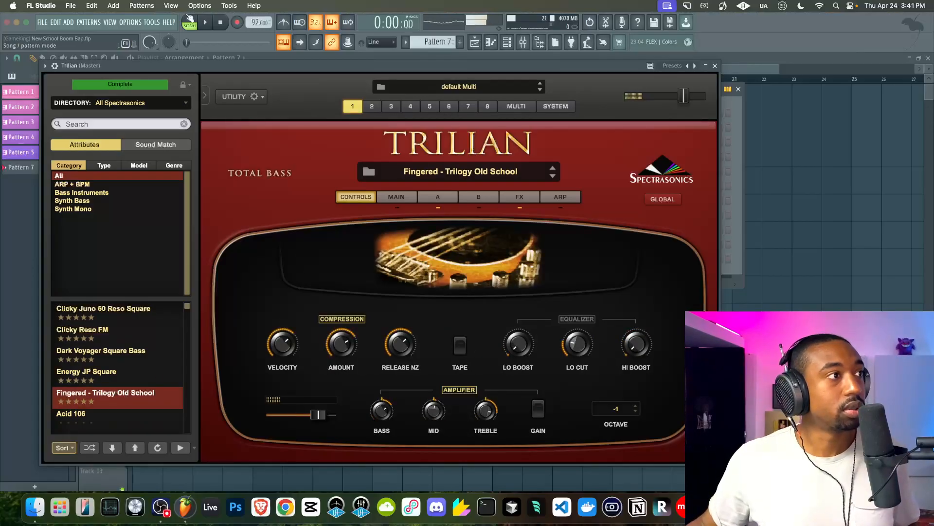
{"action": "left_click", "coordinate": [715, 65]}
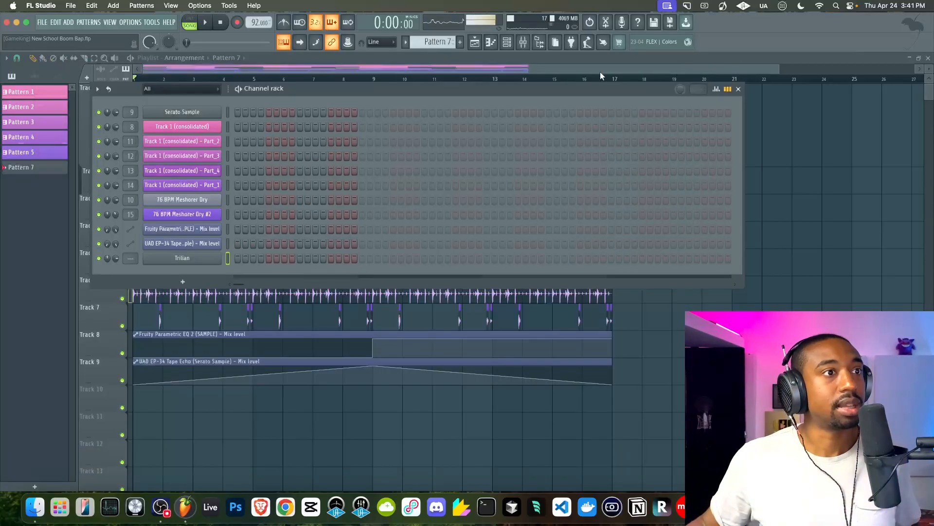
Step: Route the Trilian channel to its own mixer track, number 17
{"action": "left_click", "coordinate": [525, 42]}
{"action": "left_click", "coordinate": [660, 171]}
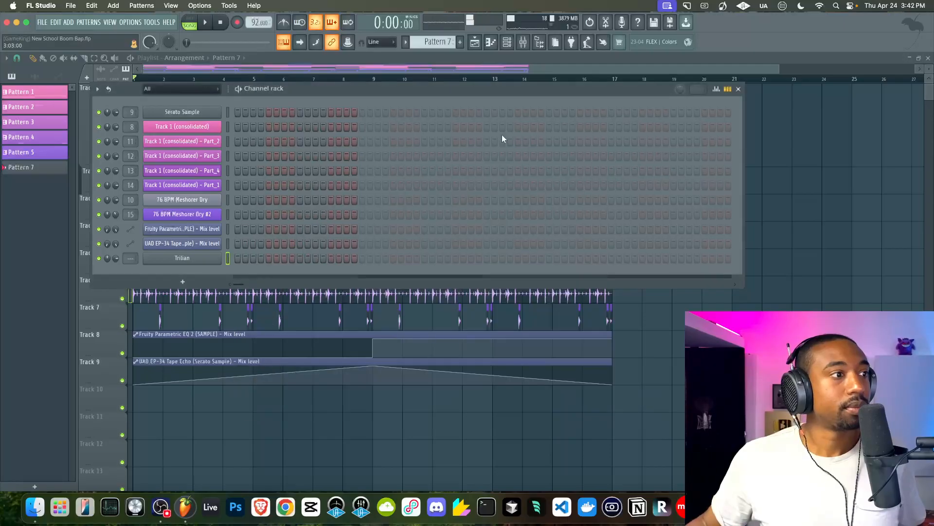
{"action": "key", "text": "ctrl+l"}
Step: Audition the Dark Voyager Square Bass patch in Trilian, load Clicky Juno 60 Reso Square instead, and close the plugin
{"action": "left_click", "coordinate": [211, 262]}
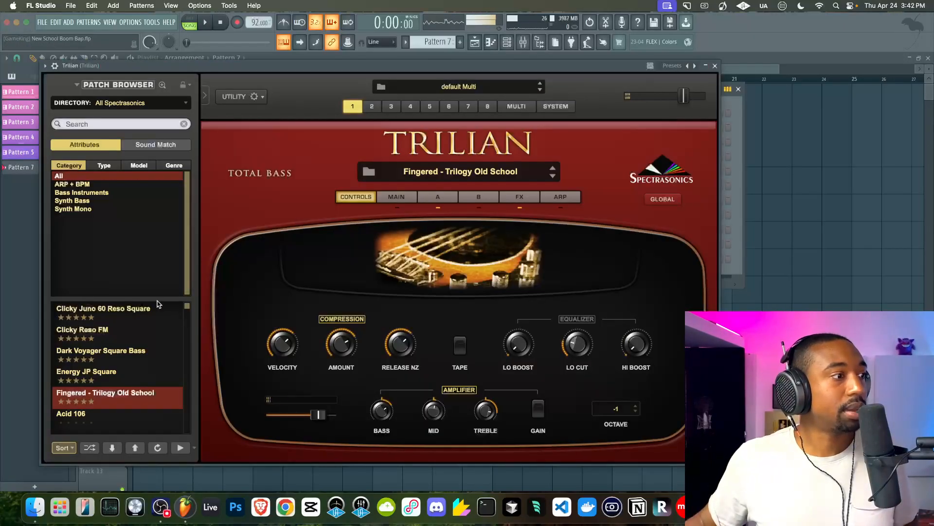
{"action": "left_click", "coordinate": [121, 347]}
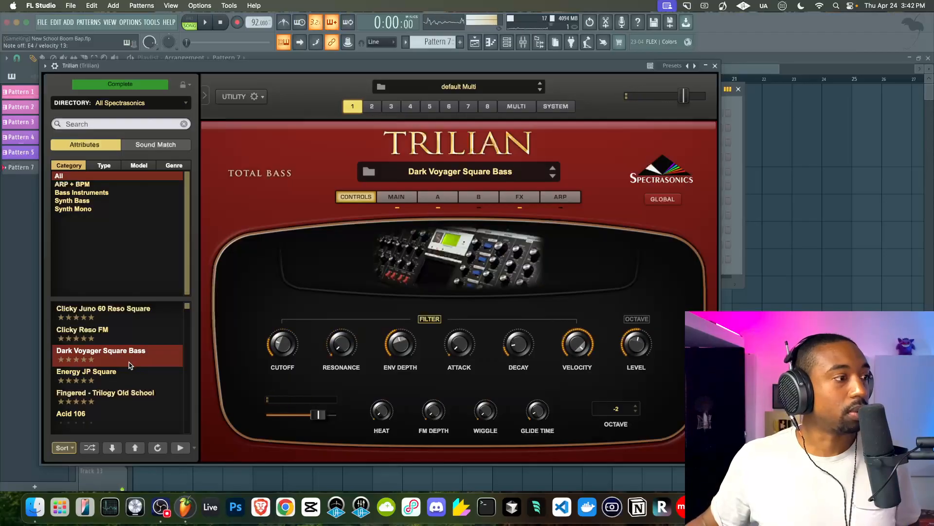
{"action": "left_click", "coordinate": [135, 316]}
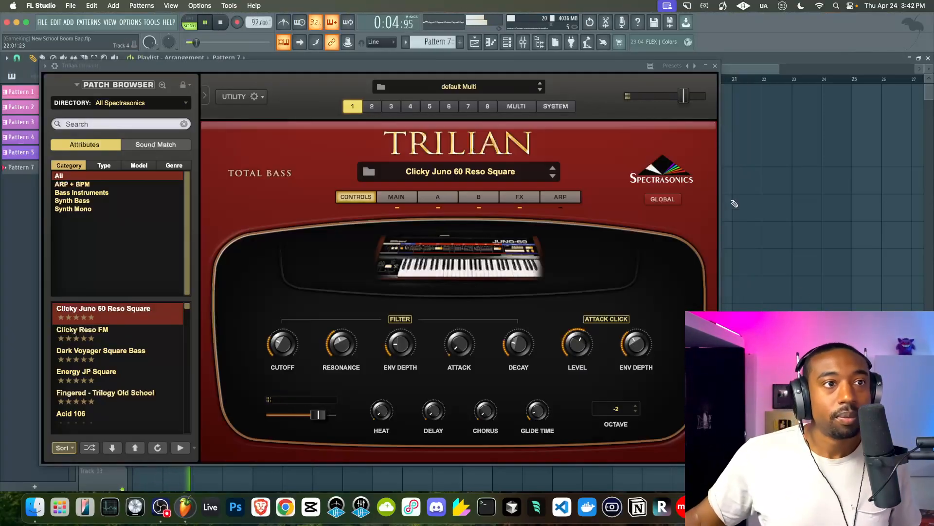
{"action": "left_click", "coordinate": [715, 66]}
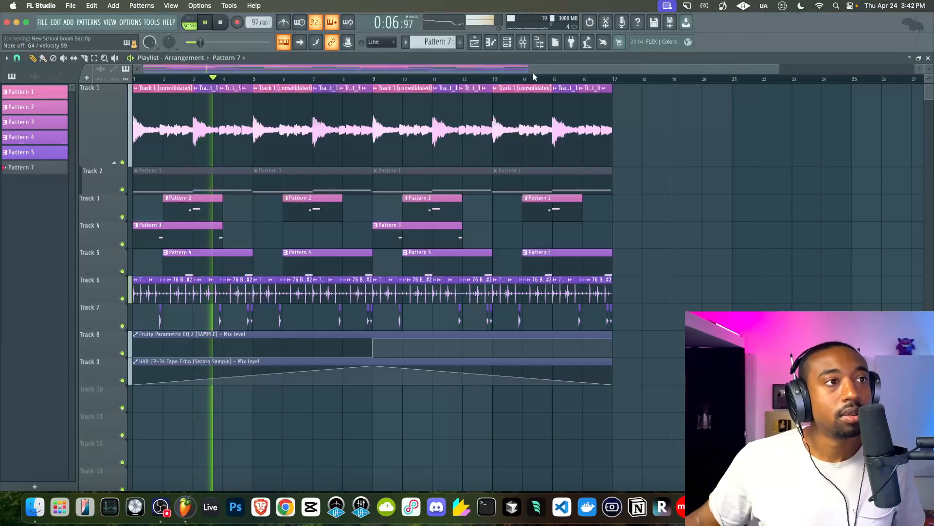
Step: Record a Trilian bass line into Pattern 7 over the song and shorten its Track 10 clip to end at bar 9
{"action": "left_click", "coordinate": [507, 48]}
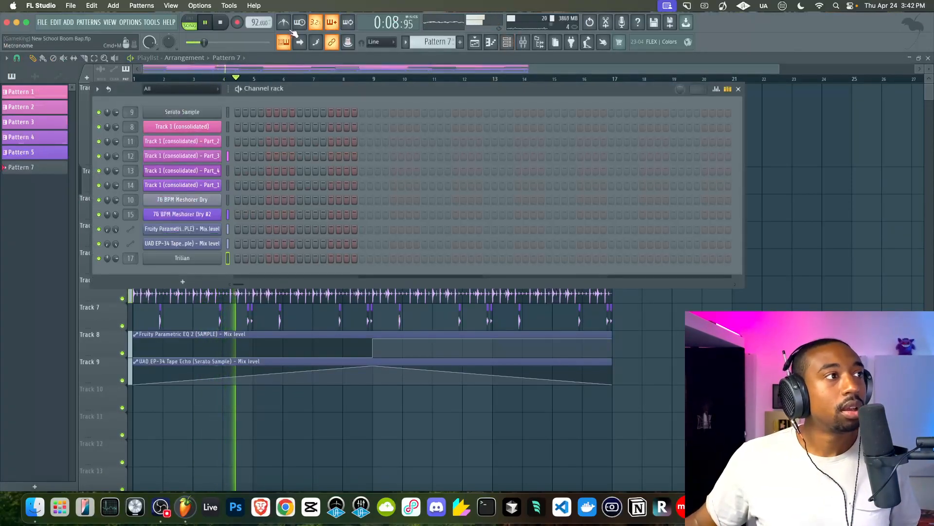
{"action": "left_click", "coordinate": [224, 23]}
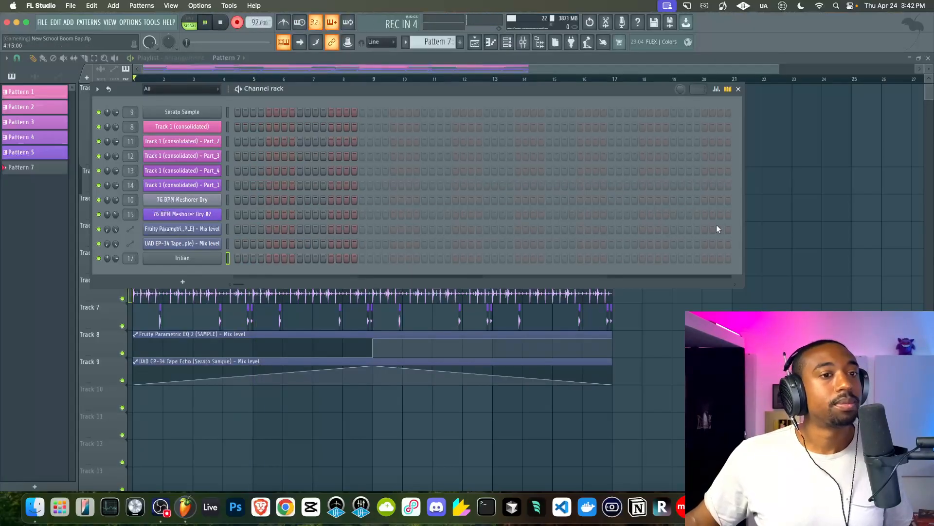
{"action": "right_click", "coordinate": [778, 246]}
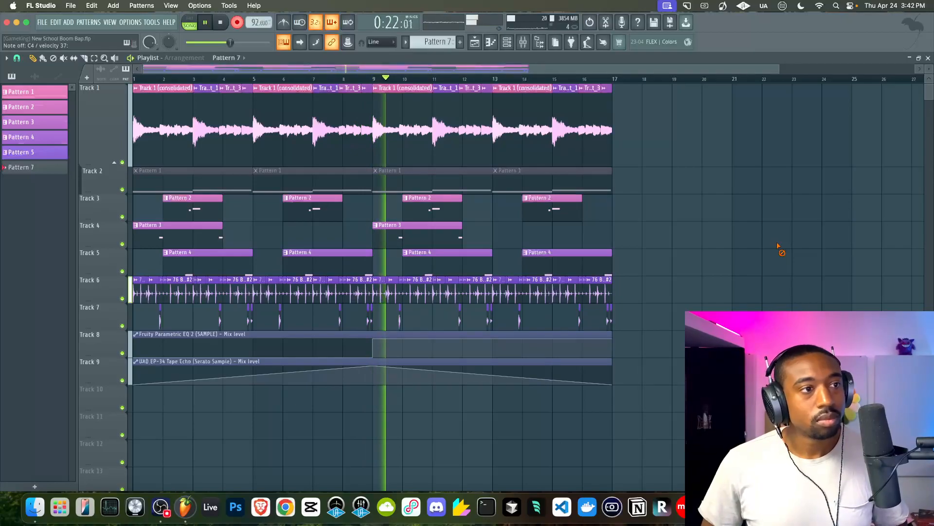
{"action": "key", "text": "space"}
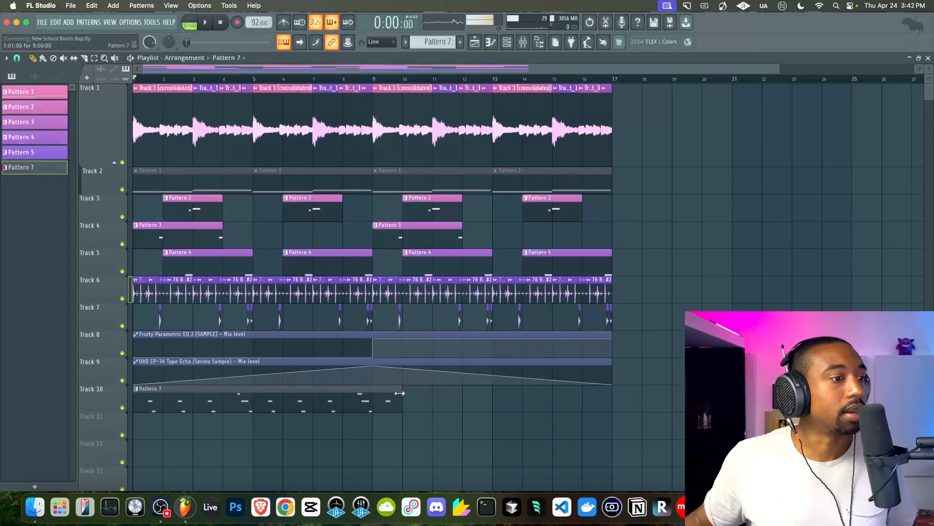
{"action": "left_click_drag", "start_coordinate": [400, 391], "coordinate": [373, 392]}
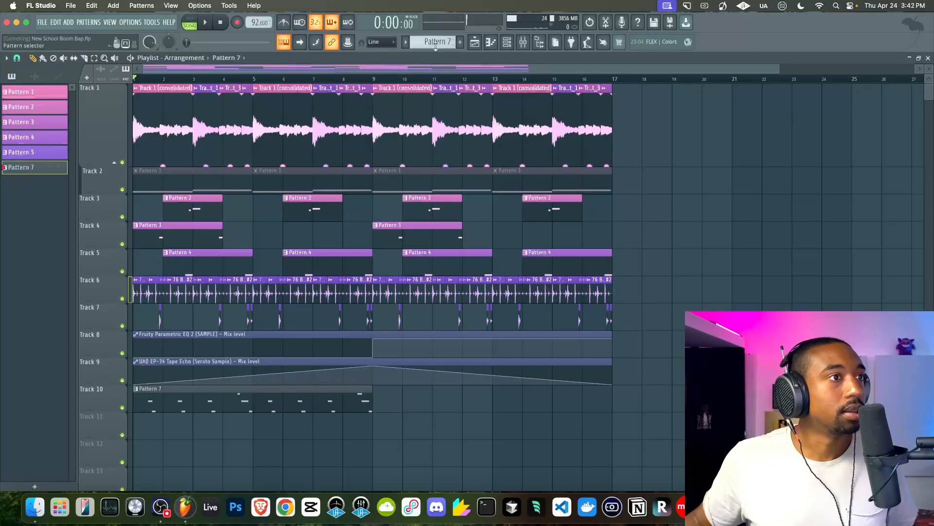
Step: Record a second Trilian bass line into Pattern 8 and place it on Track 11 from bar 9 to bar 17
{"action": "scroll", "coordinate": [436, 44], "scroll_direction": "up", "scroll_amount": 1}
{"action": "key", "text": "space"}
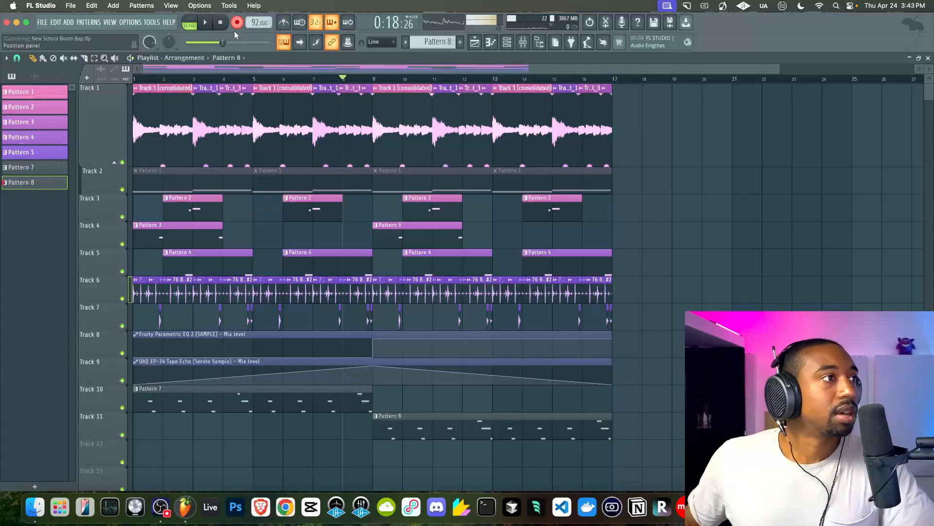
Step: Reopen Trilian and adjust the filter resonance, heat and chorus of the Clicky Juno 60 Reso Square patch during playback
{"action": "left_click", "coordinate": [508, 43]}
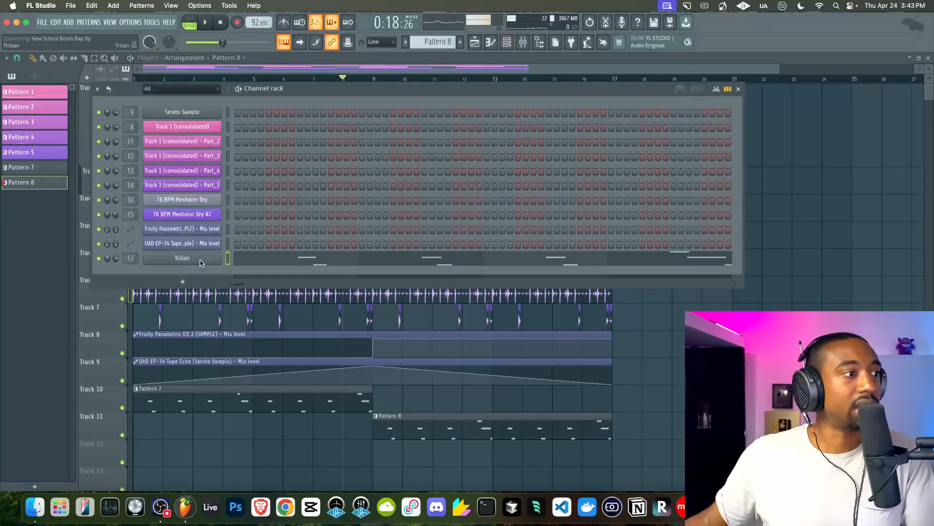
{"action": "left_click", "coordinate": [204, 263]}
{"action": "key", "text": "space"}
{"action": "mouse_move", "coordinate": [347, 350]}
{"action": "left_mouse_down"}
{"action": "mouse_move", "coordinate": [348, 333]}
{"action": "mouse_move", "coordinate": [343, 341]}
{"action": "left_mouse_up"}
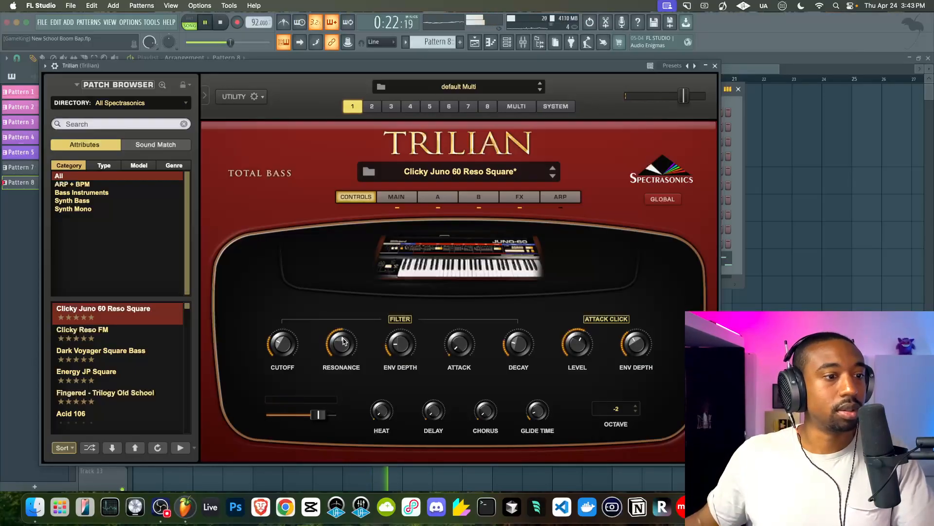
{"action": "left_click_drag", "start_coordinate": [382, 406], "coordinate": [379, 388]}
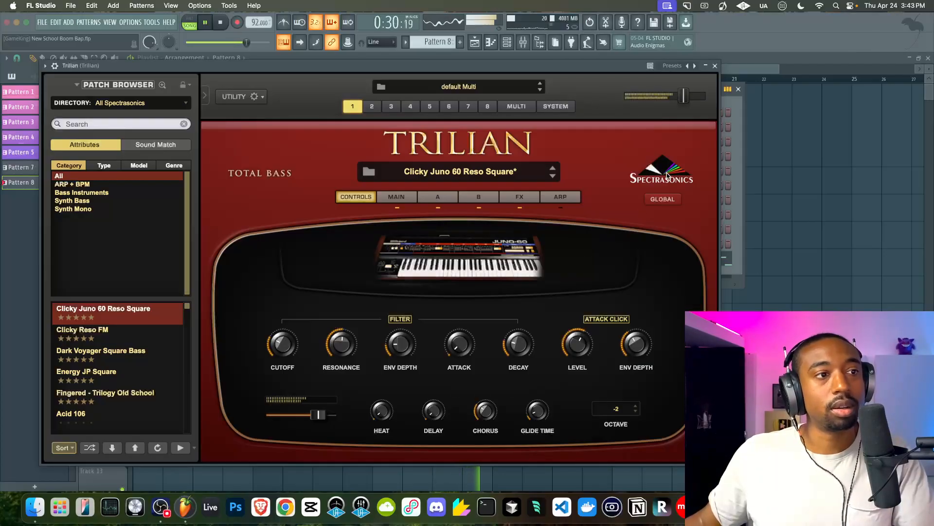
Step: Close Trilian and merge the Pattern 7 and Pattern 8 bass clips into one clip on Track 10
{"action": "left_click", "coordinate": [715, 66]}
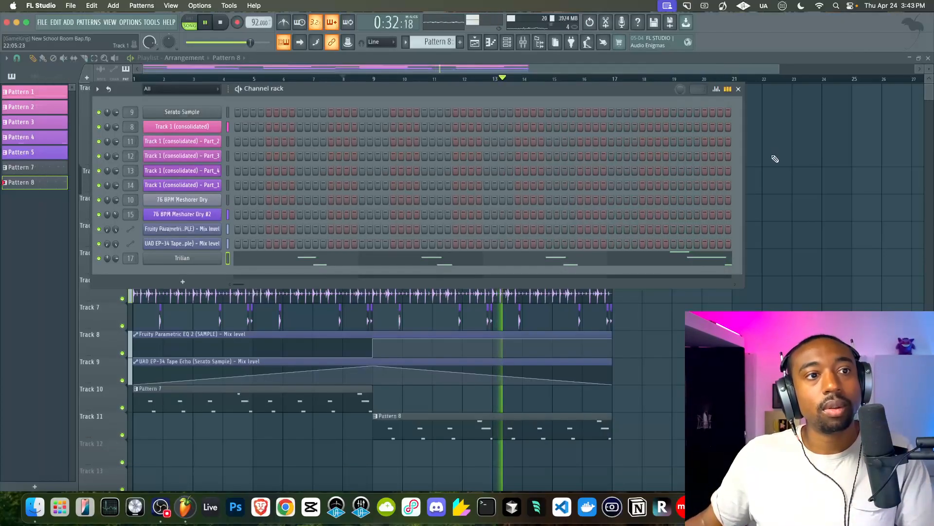
{"action": "right_click", "coordinate": [774, 158]}
{"action": "key", "text": "space"}
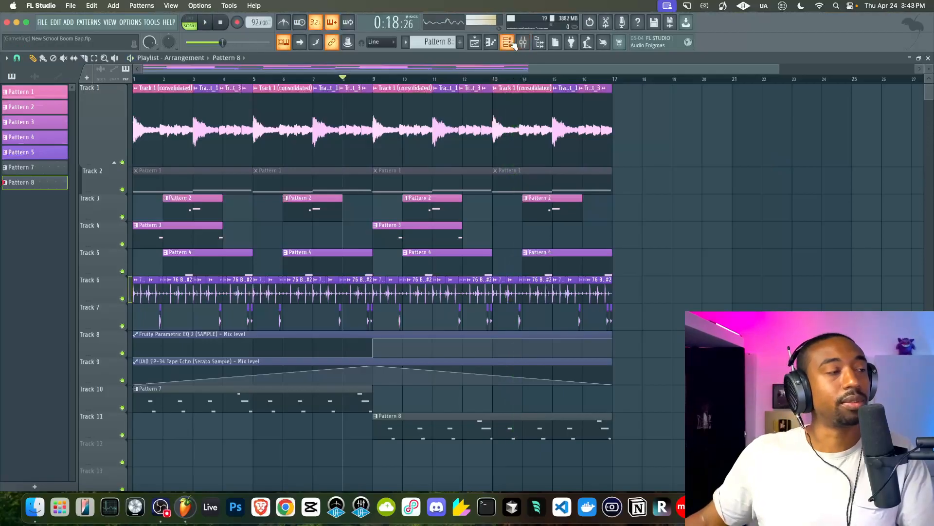
{"action": "left_click", "coordinate": [222, 22]}
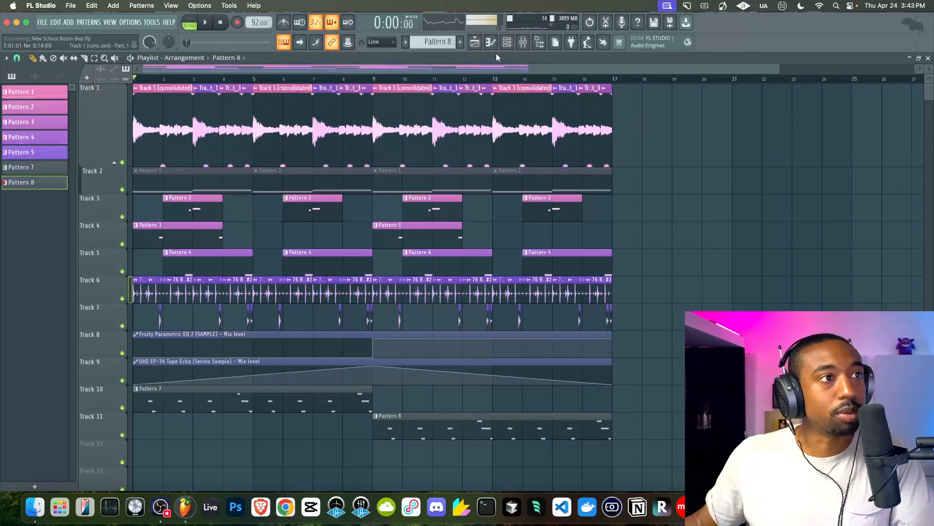
{"action": "key", "text": "space"}
{"action": "left_click_drag", "start_coordinate": [409, 438], "coordinate": [349, 397]}
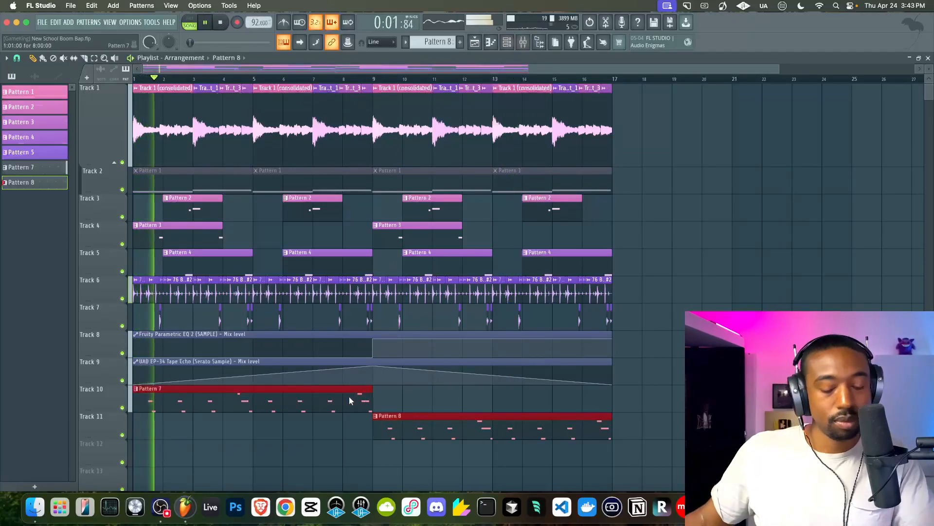
{"action": "key", "text": "super+g"}
{"action": "left_click", "coordinate": [400, 427], "text": "super"}
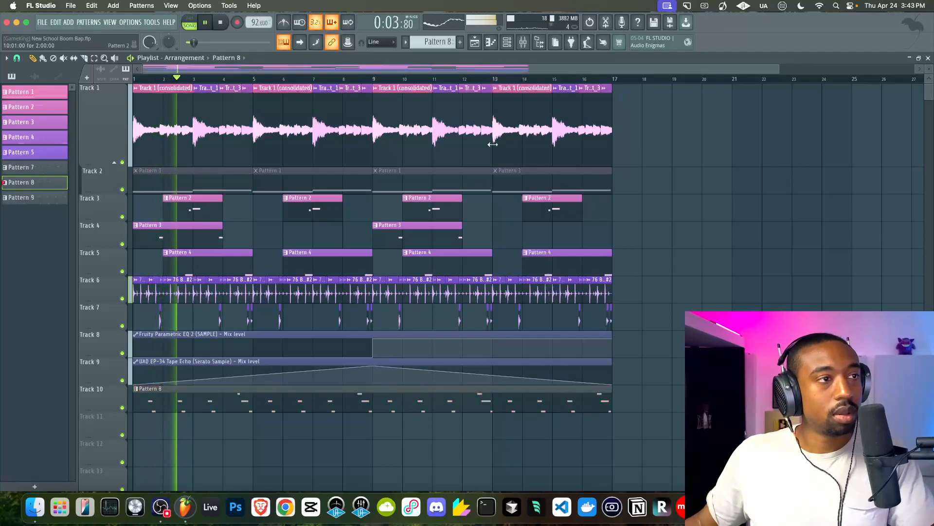
Step: Reopen Trilian and lengthen the amp envelope release of layer A while shortening layer B's release
{"action": "key", "text": "F6"}
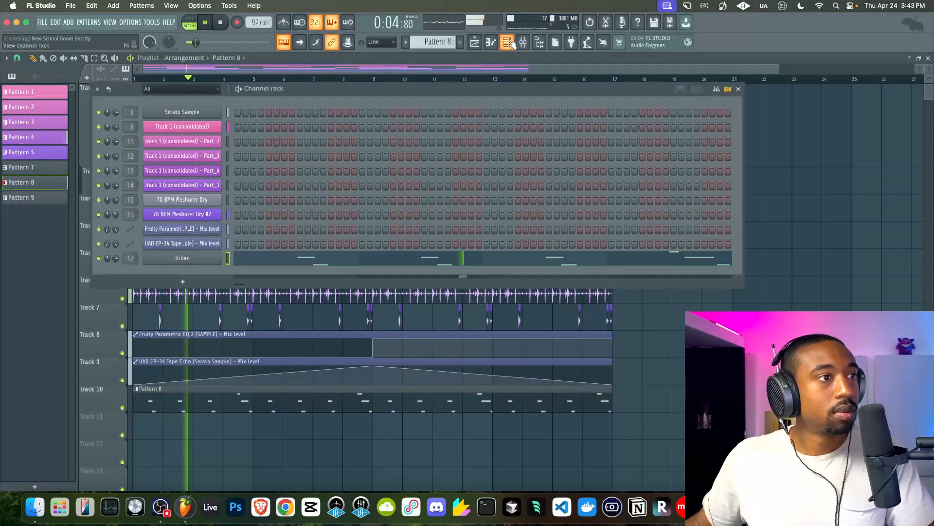
{"action": "left_click", "coordinate": [206, 258]}
{"action": "left_click", "coordinate": [396, 197]}
{"action": "left_click", "coordinate": [438, 196]}
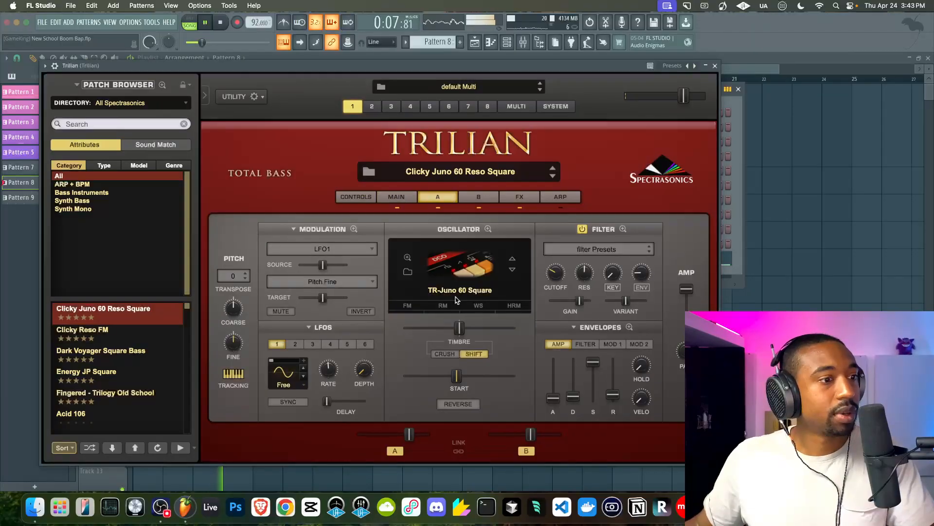
{"action": "left_click_drag", "start_coordinate": [613, 395], "coordinate": [615, 385]}
{"action": "left_click", "coordinate": [462, 197]}
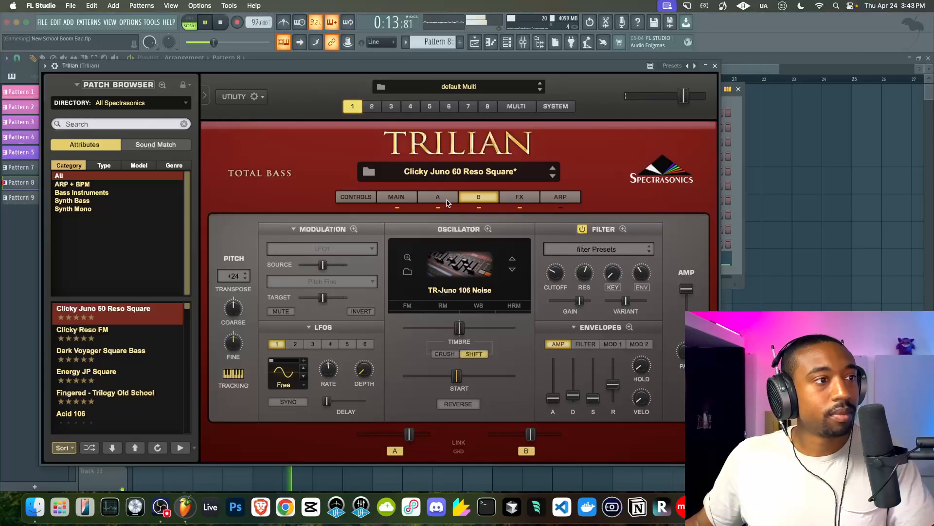
{"action": "left_click_drag", "start_coordinate": [613, 385], "coordinate": [611, 393]}
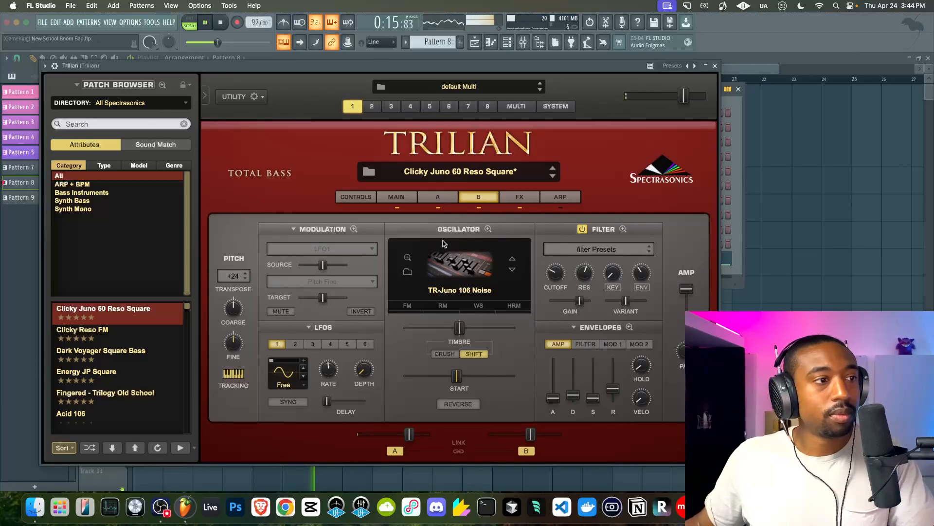
Step: Raise layer A's amp envelope decay, fine-tune its release and set its sustain to 0.45 before closing Trilian
{"action": "left_click", "coordinate": [427, 196]}
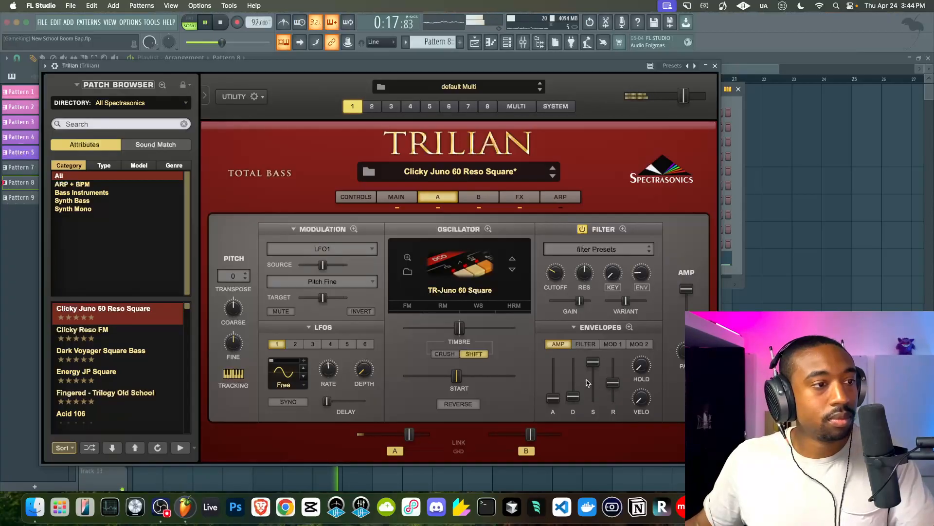
{"action": "left_click_drag", "start_coordinate": [572, 400], "coordinate": [572, 371]}
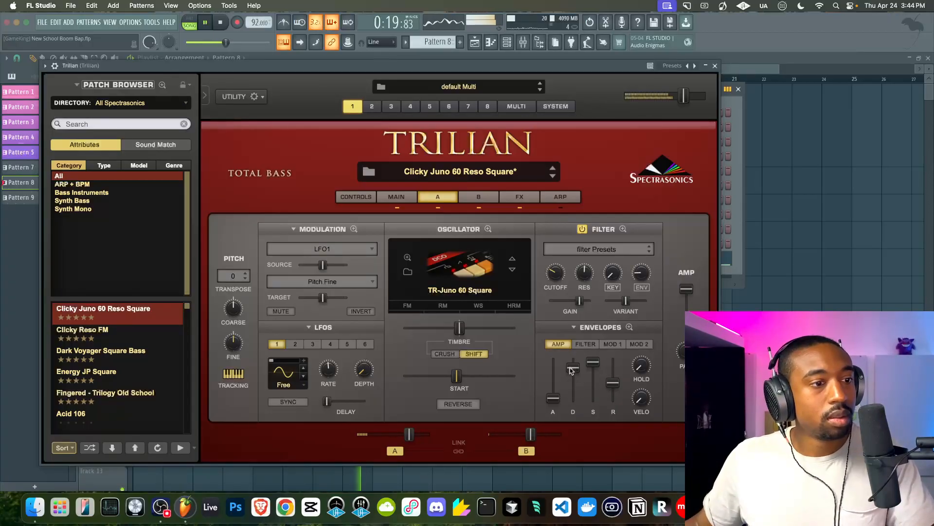
{"action": "left_click", "coordinate": [480, 197]}
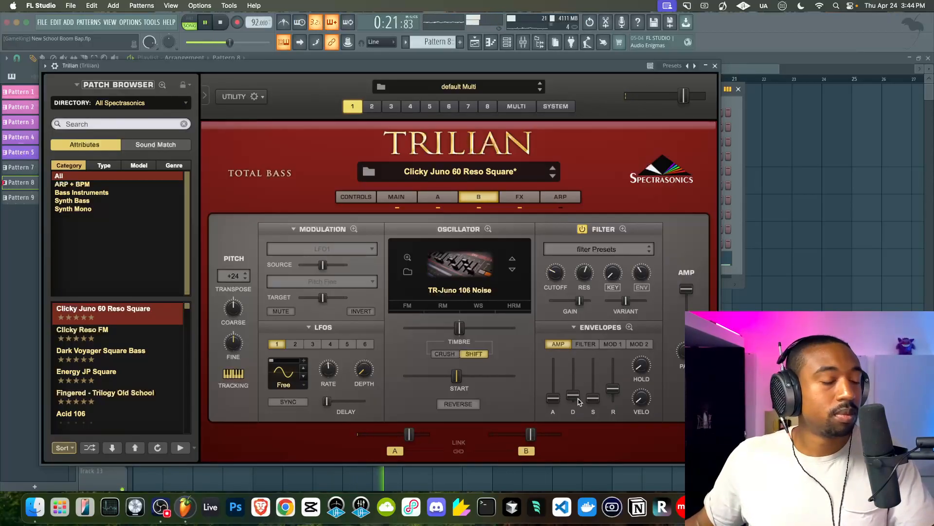
{"action": "left_click", "coordinate": [448, 195]}
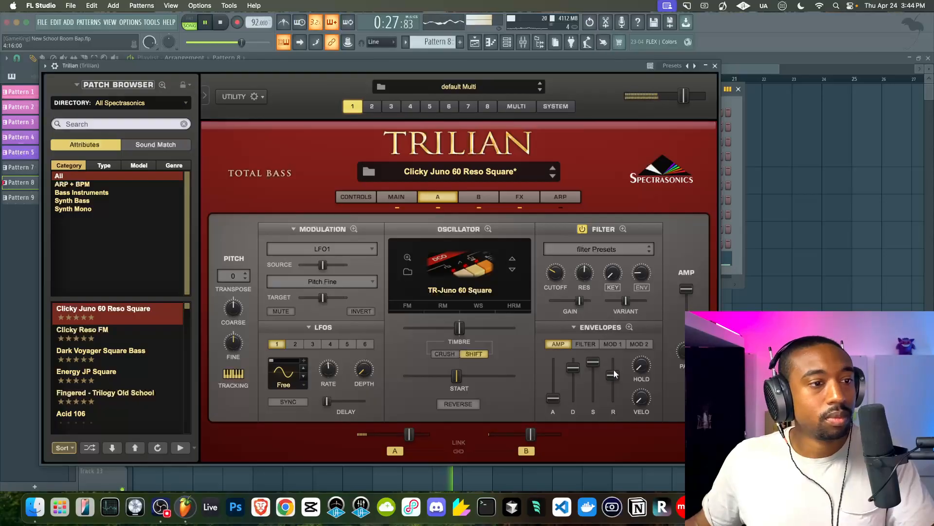
{"action": "left_click_drag", "start_coordinate": [614, 382], "coordinate": [615, 386]}
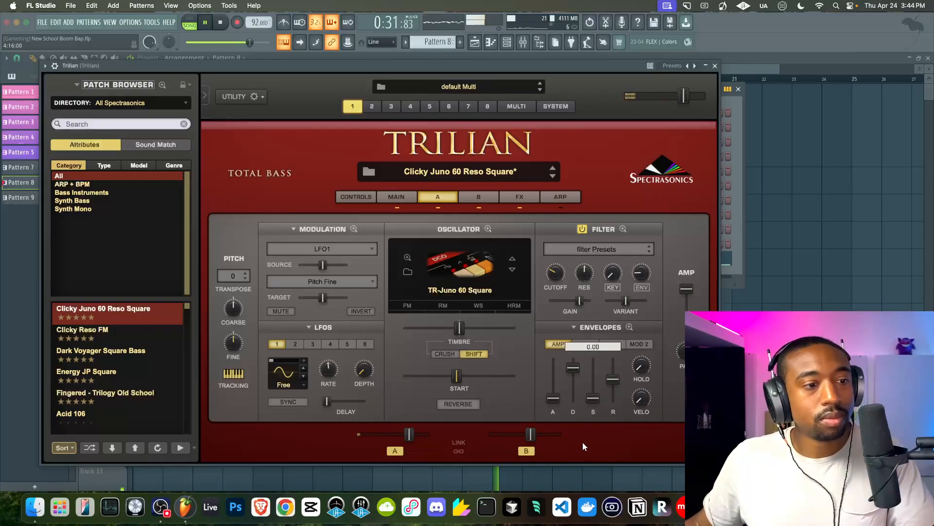
{"action": "left_click_drag", "start_coordinate": [589, 400], "coordinate": [589, 383]}
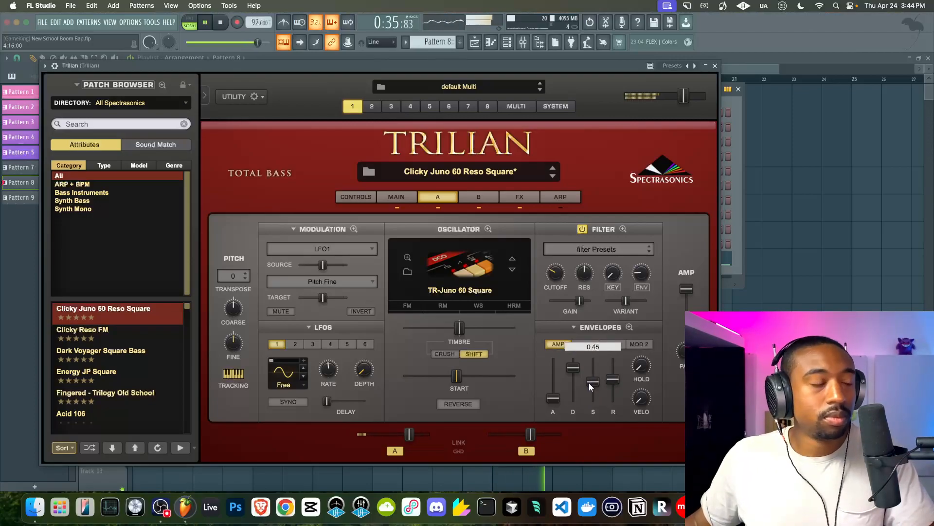
{"action": "left_click", "coordinate": [714, 66]}
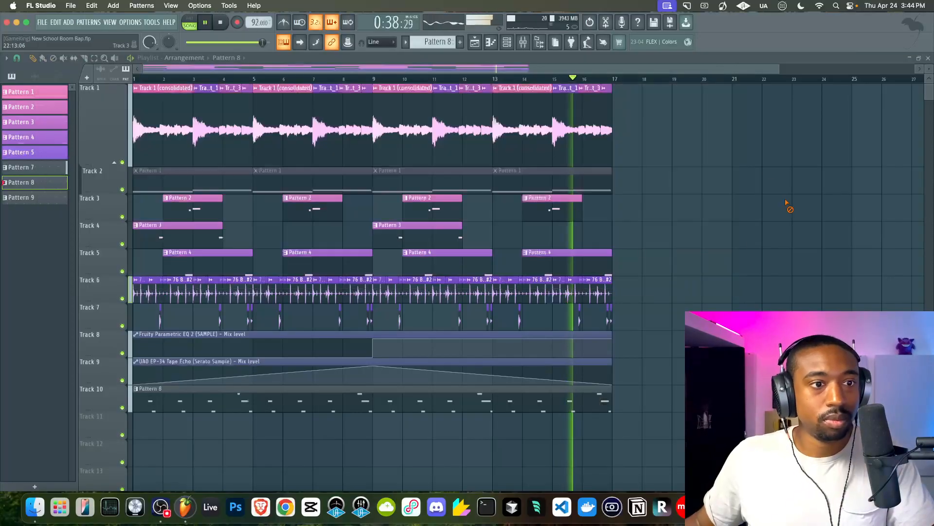
Step: Reopen Trilian, lower the chorus of the Clicky Juno 60 Reso Square patch and test its heat, and close the plugin
{"action": "left_click", "coordinate": [504, 49]}
{"action": "left_click", "coordinate": [186, 266]}
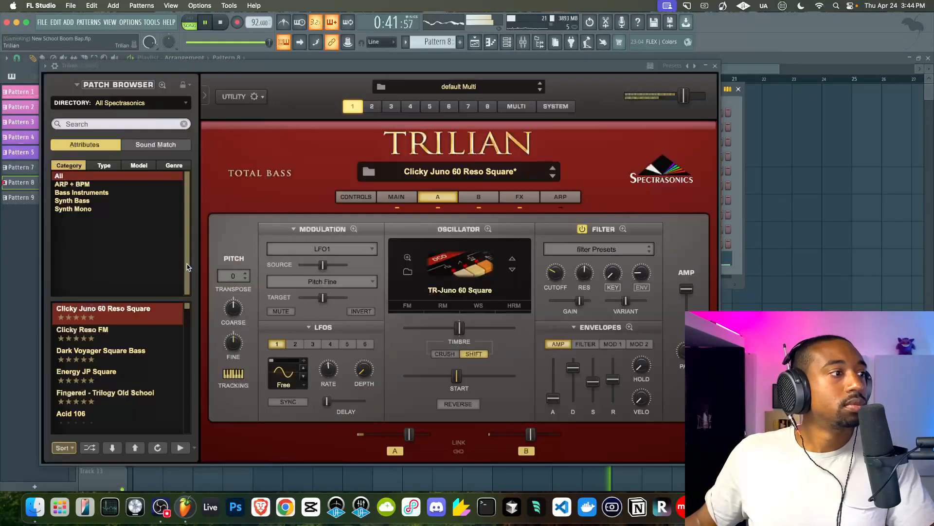
{"action": "left_click", "coordinate": [407, 198]}
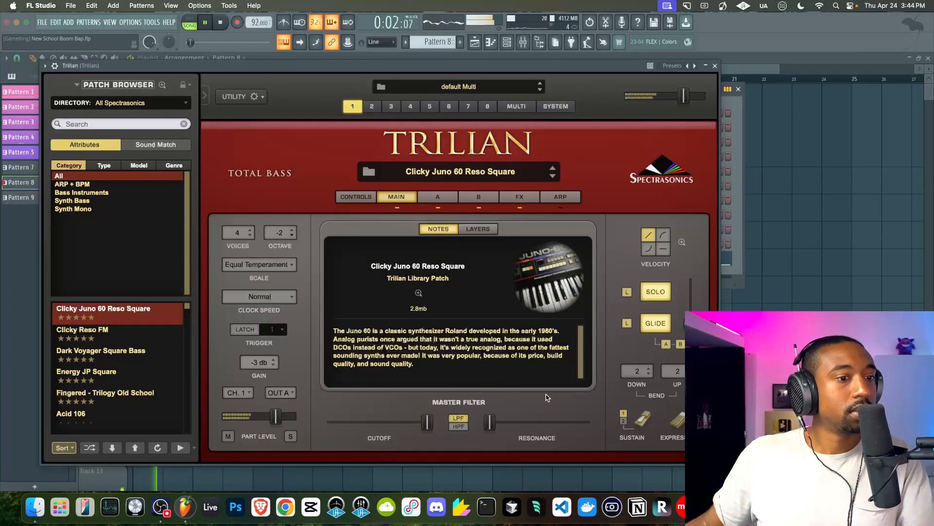
{"action": "left_click", "coordinate": [356, 196]}
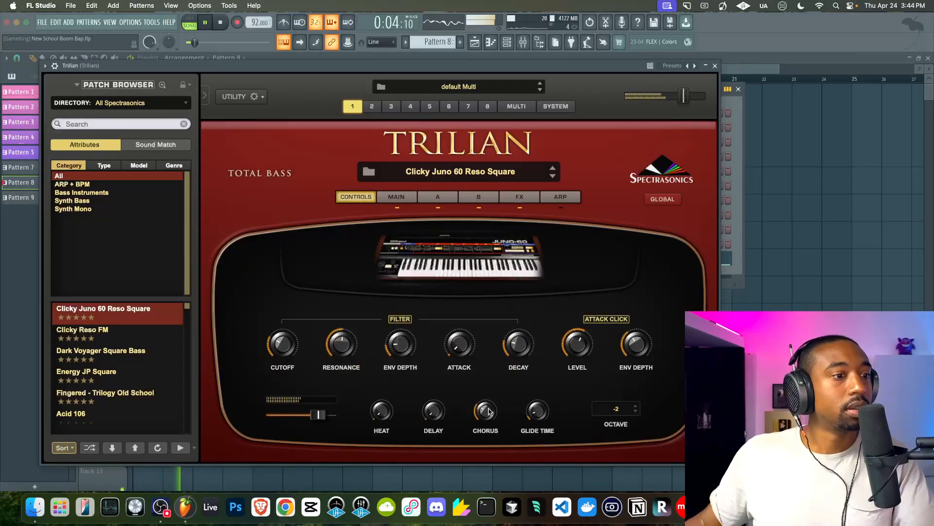
{"action": "left_click", "coordinate": [481, 422]}
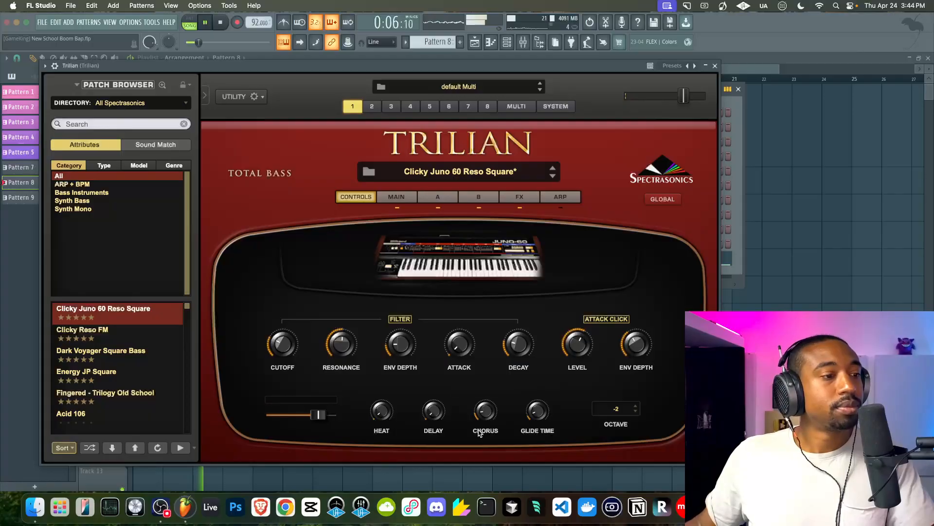
{"action": "mouse_move", "coordinate": [386, 422]}
{"action": "left_mouse_down"}
{"action": "mouse_move", "coordinate": [389, 369]}
{"action": "mouse_move", "coordinate": [401, 428]}
{"action": "left_mouse_up"}
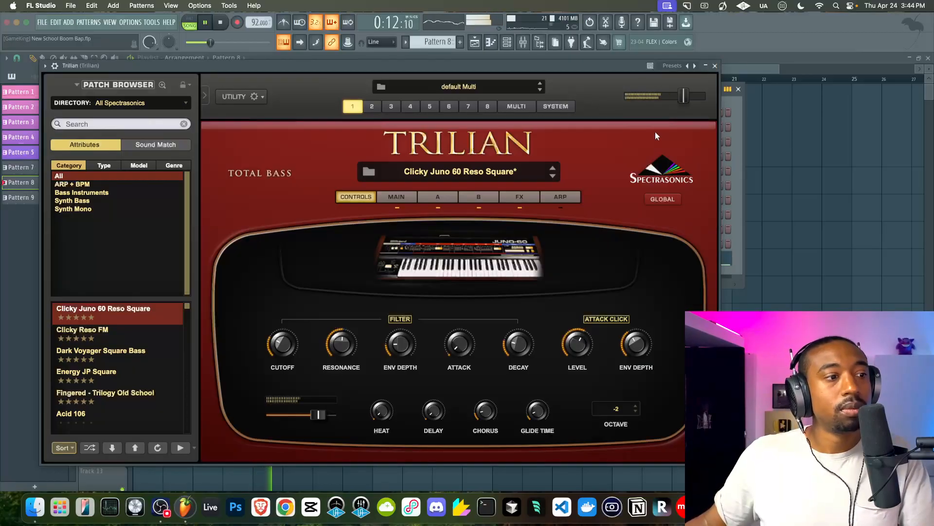
{"action": "left_click", "coordinate": [715, 65]}
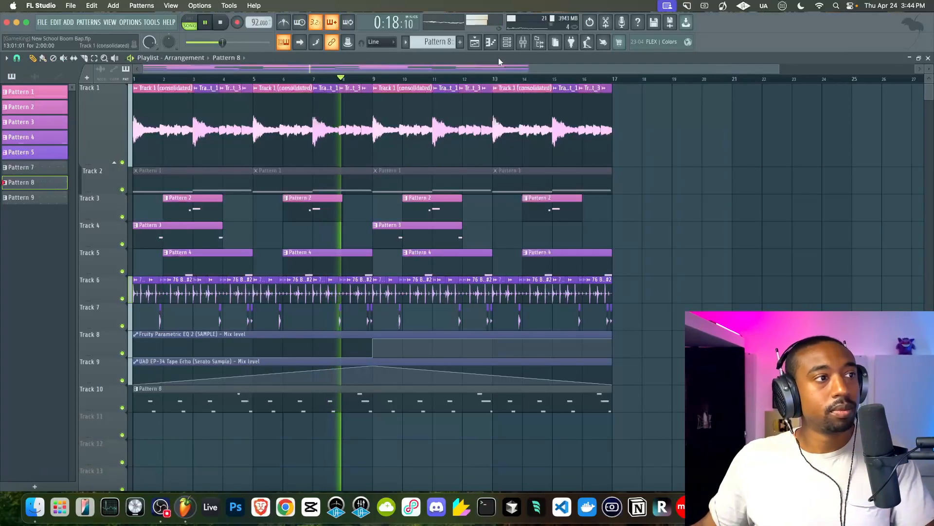
Step: Add a new empty pattern after Pattern 9, stop playback and close the channel rack
{"action": "left_click", "coordinate": [507, 42]}
{"action": "left_click_drag", "start_coordinate": [437, 42], "coordinate": [441, 38]}
{"action": "key", "text": "space"}
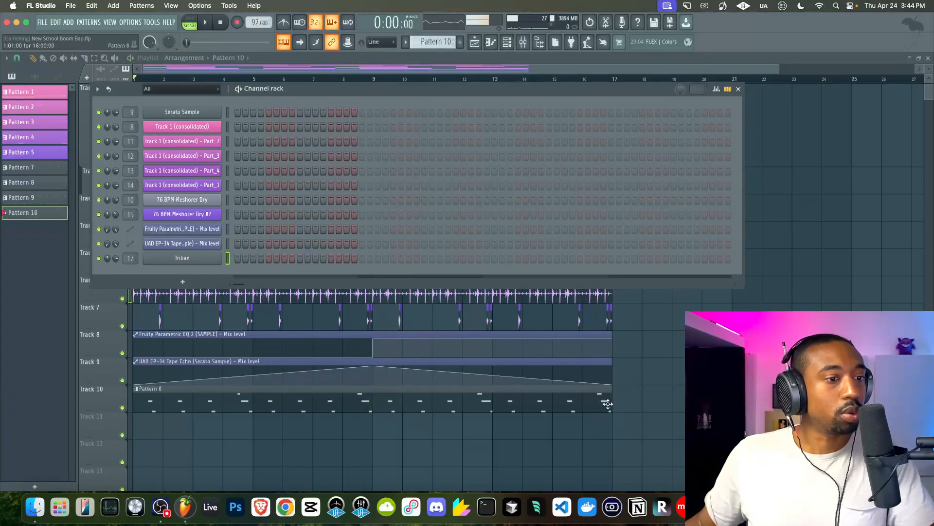
{"action": "key", "text": "F6"}
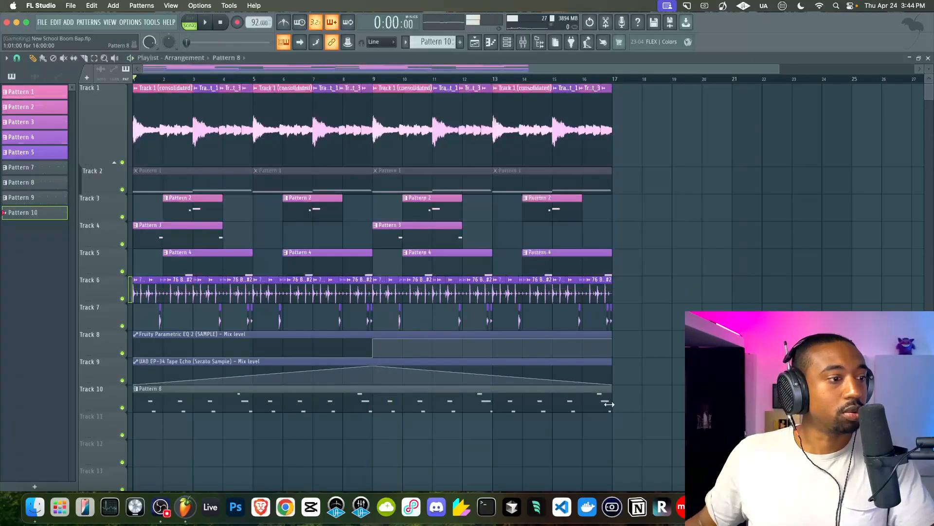
Step: Open the merged Track 10 bass clip in the piano roll and place the playhead just before bar 9
{"action": "double_click", "coordinate": [410, 402]}
{"action": "scroll", "coordinate": [195, 309], "scroll_direction": "down", "scroll_amount": 5}
{"action": "scroll", "coordinate": [335, 266], "scroll_direction": "down", "scroll_amount": 2}
{"action": "key", "text": "space"}
{"action": "left_click", "coordinate": [255, 77]}
{"action": "scroll", "coordinate": [282, 238], "scroll_direction": "up", "scroll_amount": 5}
Step: Select the seven G4 bass notes from bar 9 to bar 16 and transpose them down seven semitones to C4
{"action": "left_click", "coordinate": [262, 253], "text": "super"}
{"action": "left_click_drag", "start_coordinate": [309, 253], "coordinate": [618, 266]}
{"action": "left_click", "coordinate": [648, 255], "text": "super"}
{"action": "key", "text": "space"}
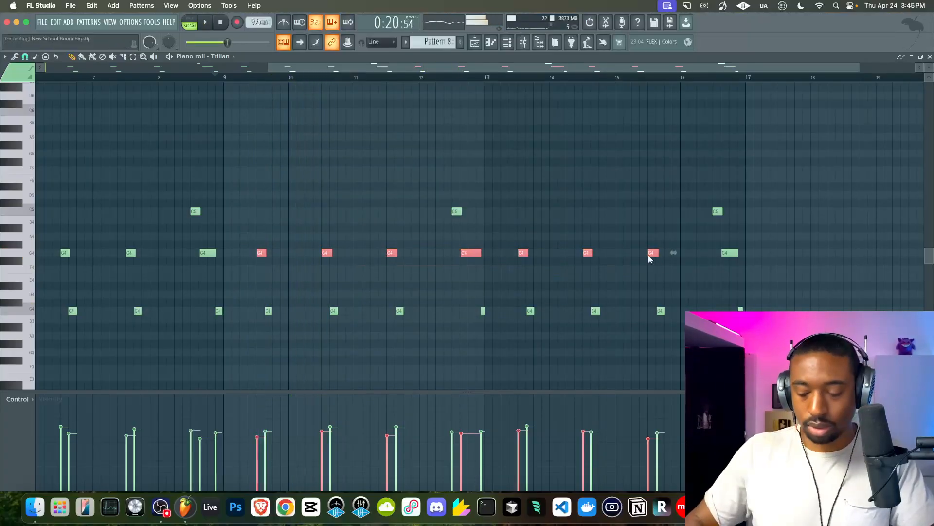
{"action": "key", "text": "Down"}
{"action": "key", "text": "Down"}
{"action": "key", "text": "Down"}
{"action": "key", "text": "Down"}
{"action": "key", "text": "Down"}
{"action": "key", "text": "Down"}
{"action": "key", "text": "Down"}
Step: Try shortening the transposed C4 notes together while the section plays
{"action": "key", "text": "space"}
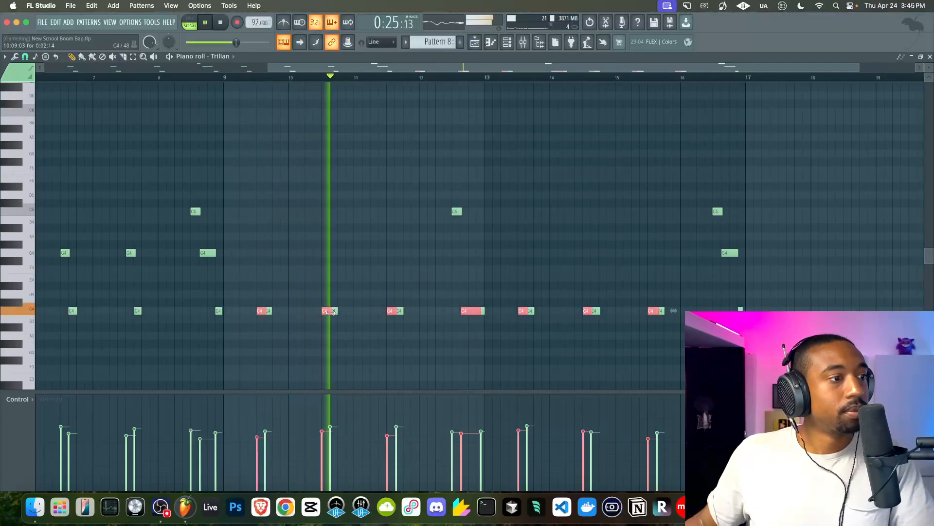
{"action": "left_click_drag", "start_coordinate": [330, 312], "coordinate": [326, 312]}
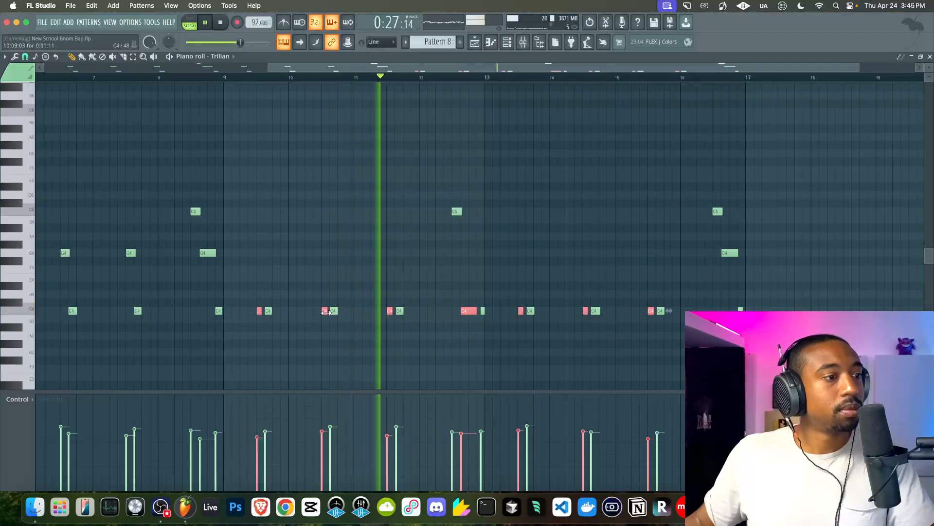
{"action": "left_click_drag", "start_coordinate": [326, 313], "coordinate": [331, 312]}
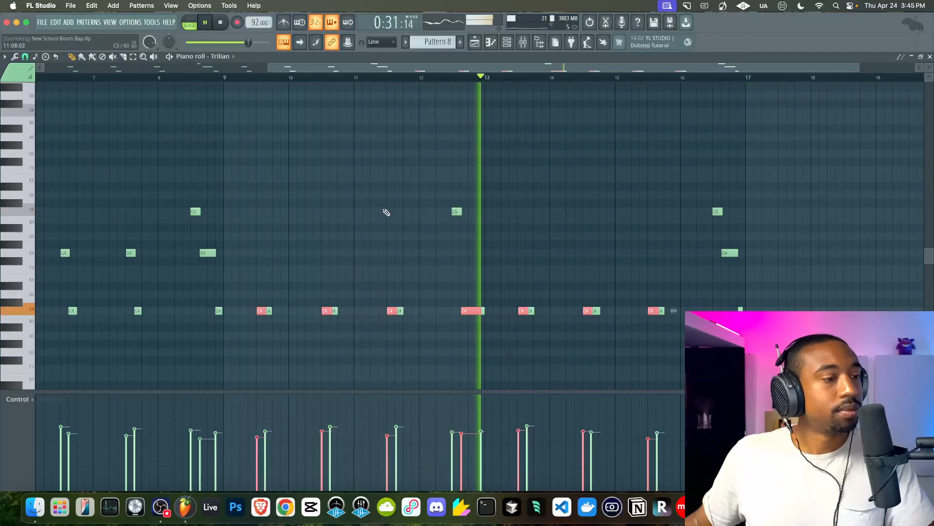
{"action": "key", "text": "space"}
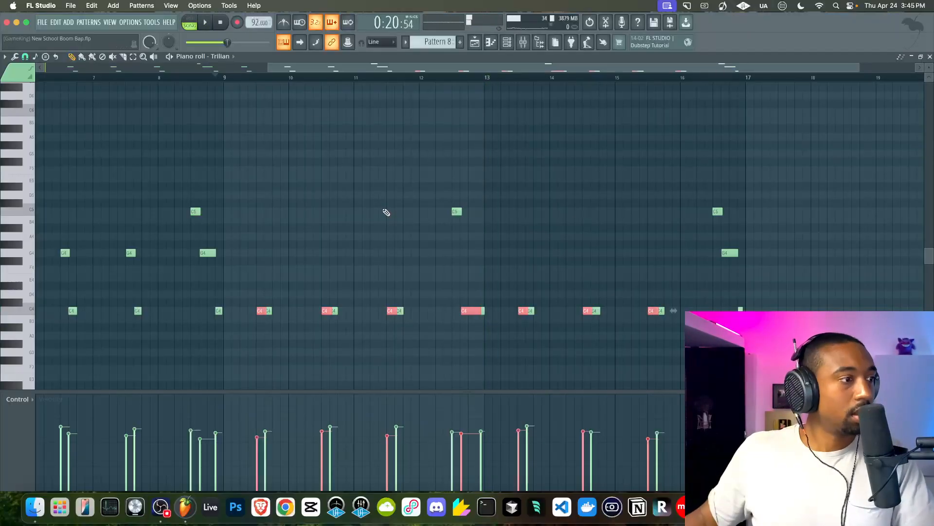
Step: Select all C4 notes between bars 9 and 16, apply the Remove Overlaps script to them and play the section
{"action": "left_click_drag", "start_coordinate": [248, 311], "coordinate": [680, 310]}
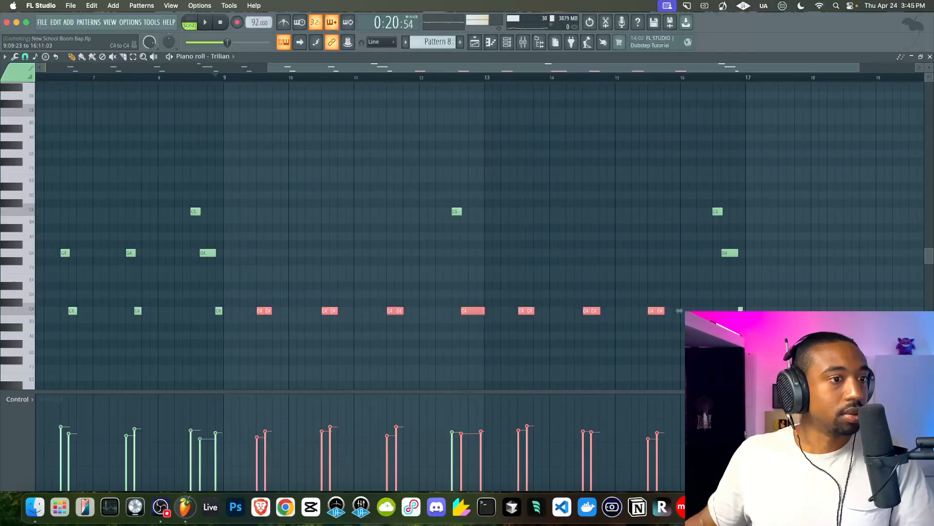
{"action": "key", "text": "alt+l"}
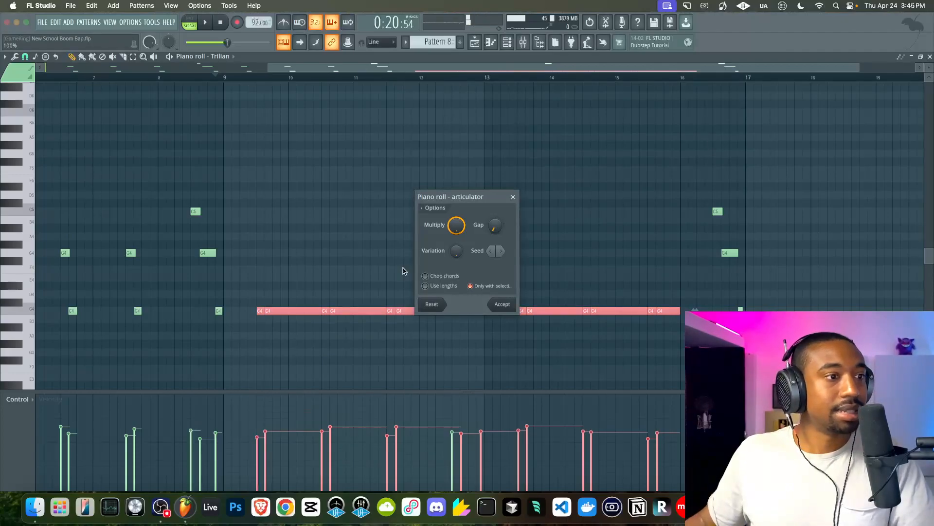
{"action": "left_click", "coordinate": [514, 197]}
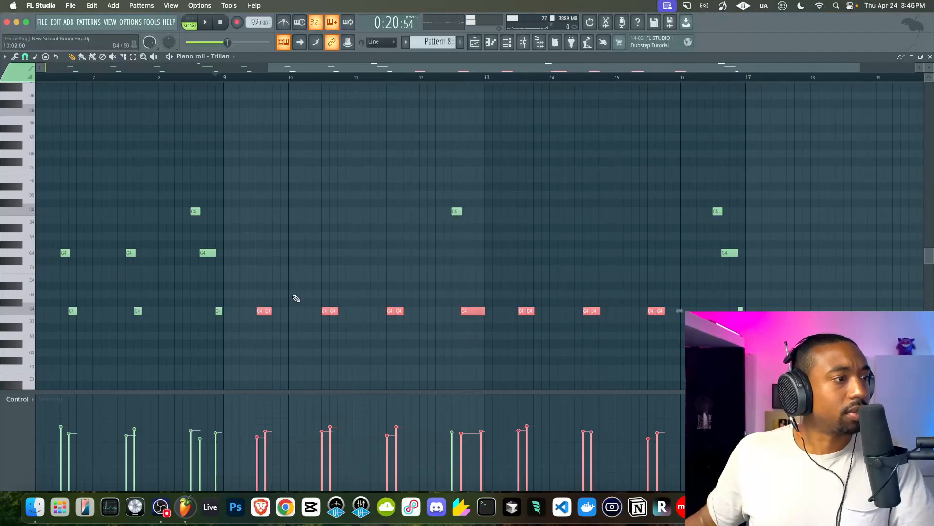
{"action": "left_click", "coordinate": [5, 57]}
{"action": "left_click", "coordinate": [14, 57]}
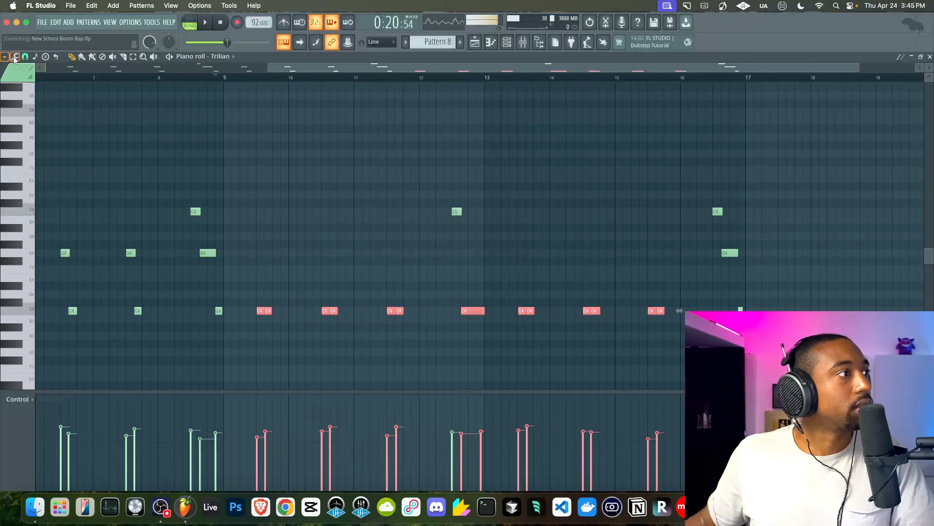
{"action": "left_click", "coordinate": [14, 57]}
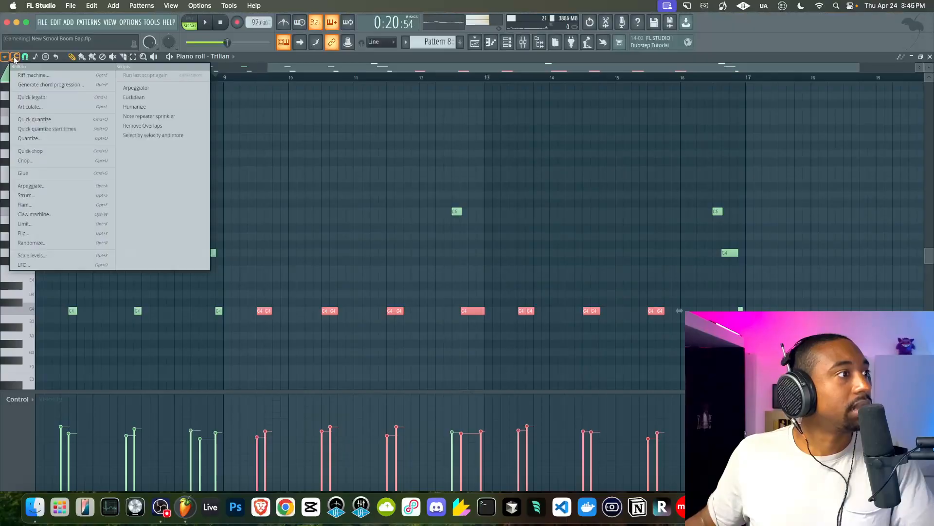
{"action": "left_click", "coordinate": [140, 127]}
{"action": "left_click", "coordinate": [568, 294]}
{"action": "key", "text": "space"}
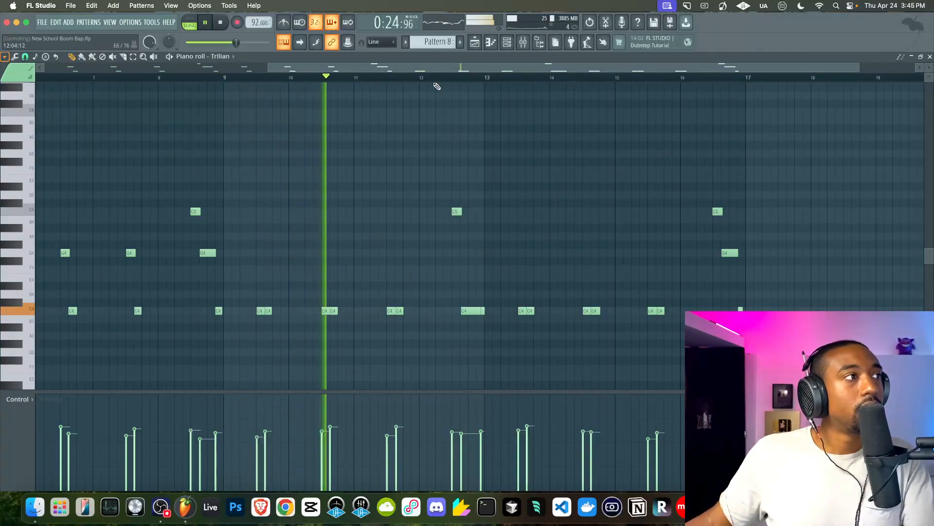
Step: Open the Trilian bass instrument from the channel rack and adjust its filter cutoff by ear while the section plays
{"action": "left_click", "coordinate": [480, 47]}
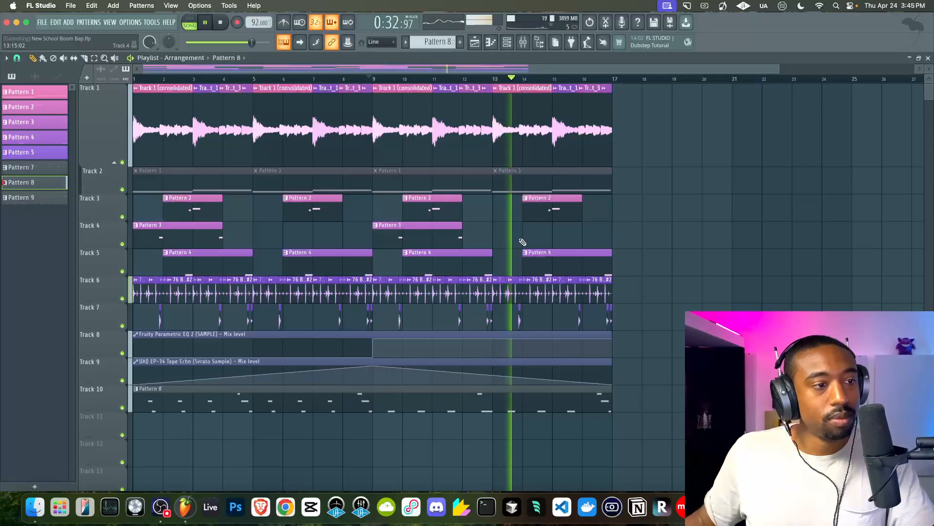
{"action": "left_click", "coordinate": [507, 42]}
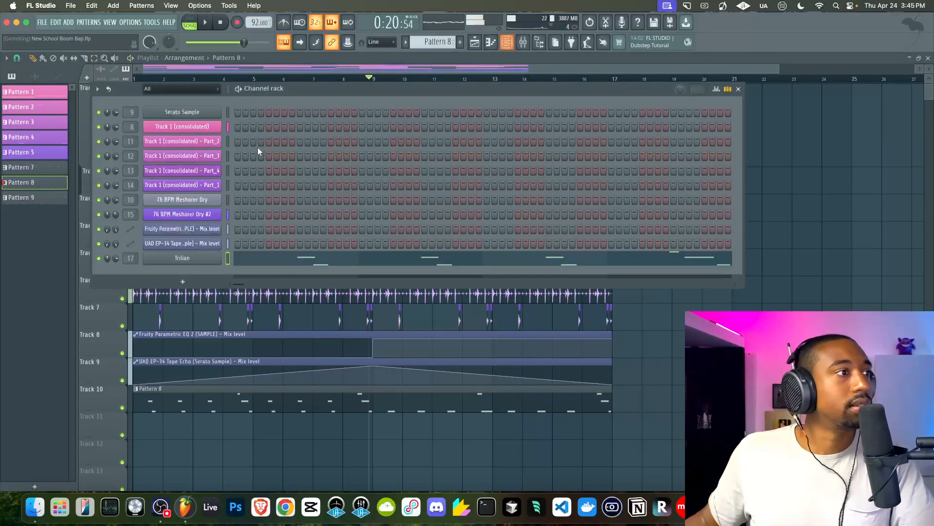
{"action": "key", "text": "space"}
{"action": "left_click", "coordinate": [202, 258]}
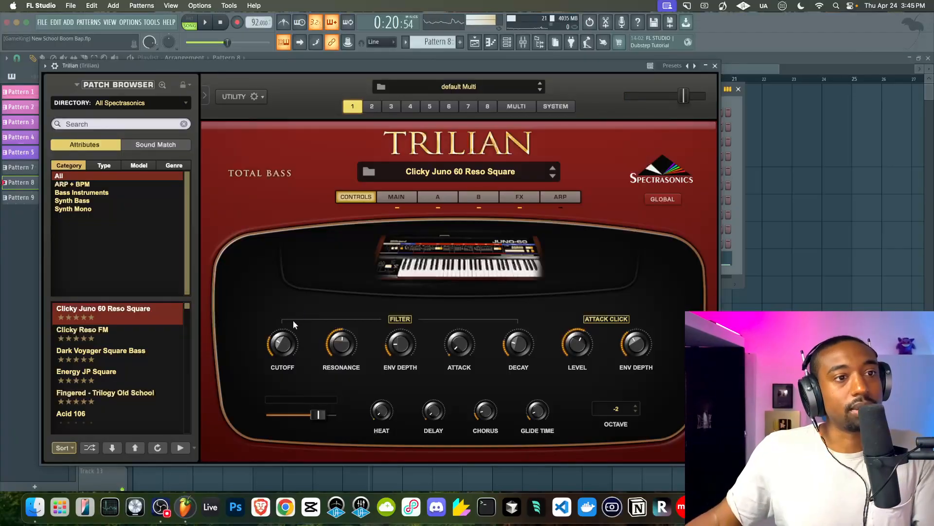
{"action": "key", "text": "space"}
{"action": "scroll", "coordinate": [284, 354], "scroll_direction": "down", "scroll_amount": 2}
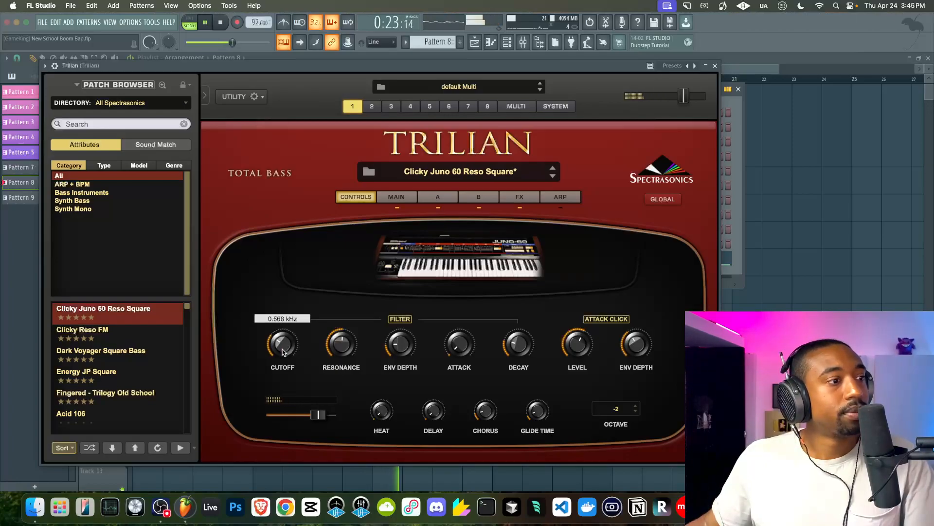
{"action": "key", "text": "space"}
{"action": "key", "text": "space"}
{"action": "scroll", "coordinate": [283, 349], "scroll_direction": "down", "scroll_amount": 1}
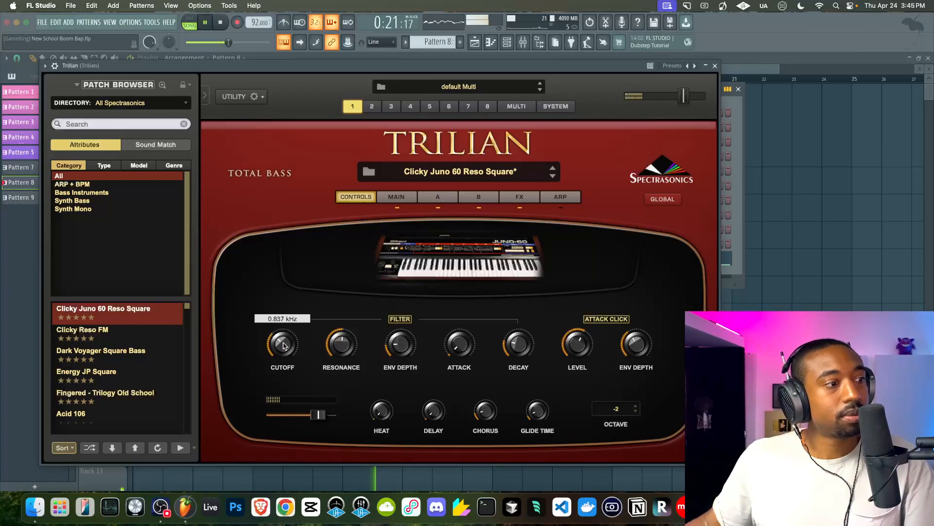
{"action": "scroll", "coordinate": [284, 343], "scroll_direction": "down", "scroll_amount": 1}
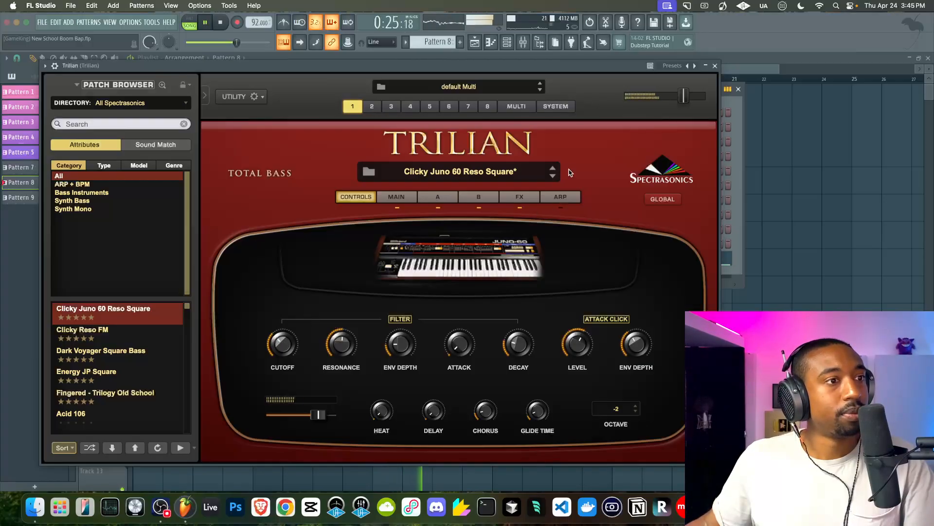
Step: Look through Trilian's system settings, then set the first part's filter cutoff to about 0.428 kHz and close the instrument
{"action": "left_click", "coordinate": [556, 107]}
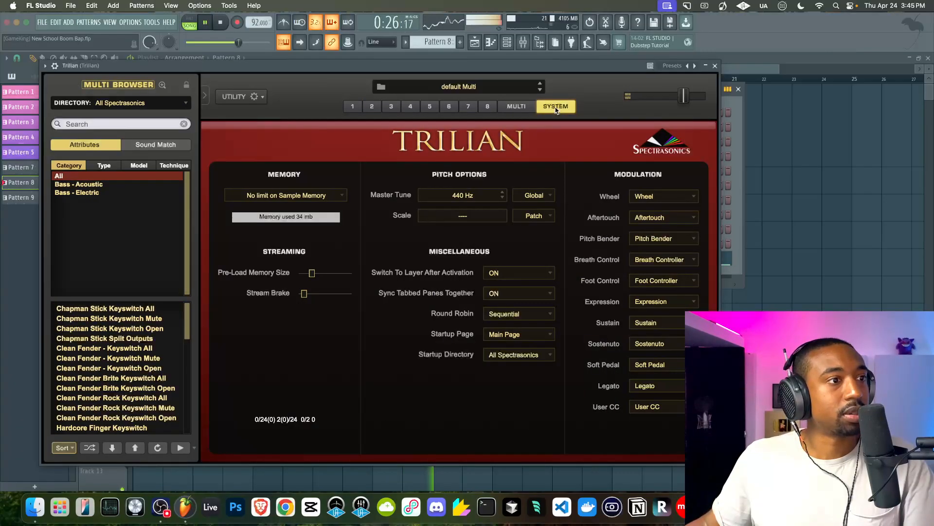
{"action": "left_click", "coordinate": [353, 106]}
{"action": "mouse_move", "coordinate": [278, 358]}
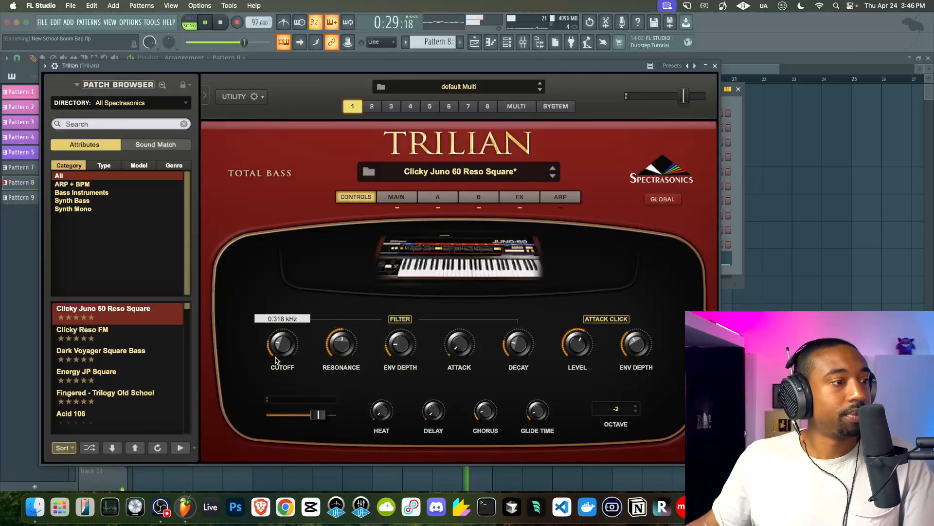
{"action": "left_click_drag", "start_coordinate": [275, 363], "coordinate": [283, 350]}
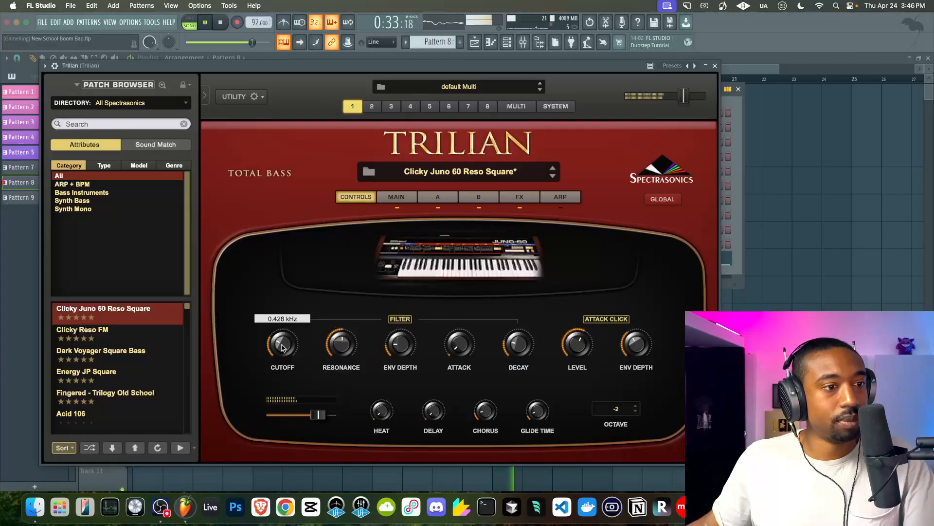
{"action": "left_click", "coordinate": [715, 66]}
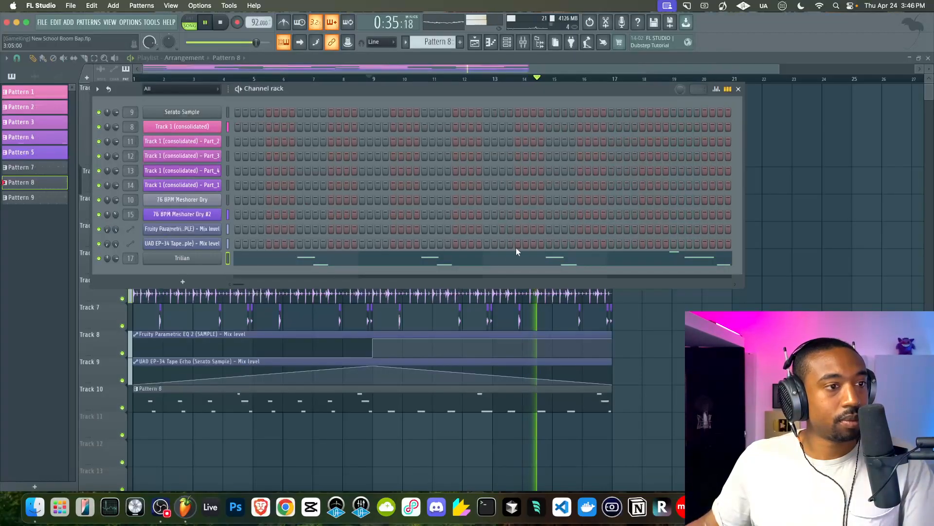
Step: Check the audio device settings and replay the section from just before bar 9, briefly reviewing the Trilian patch
{"action": "key", "text": "space"}
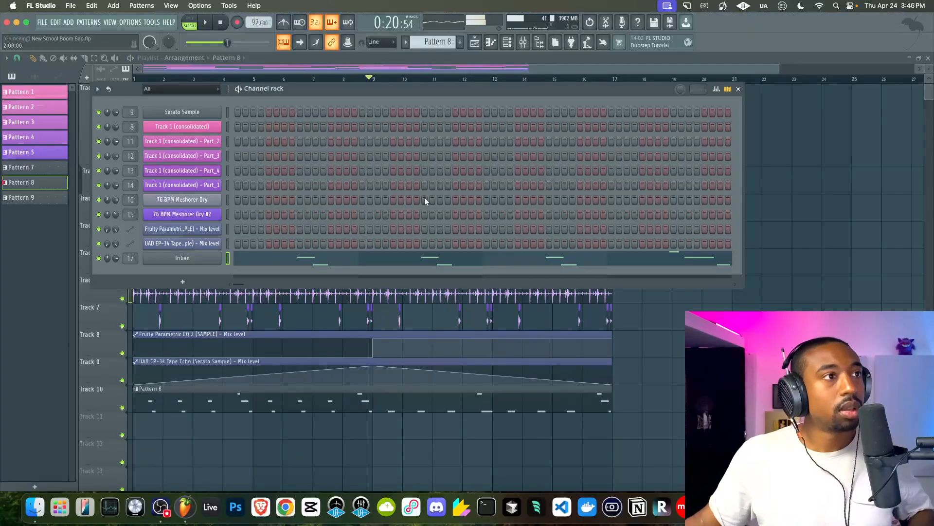
{"action": "left_click", "coordinate": [130, 21]}
{"action": "left_click", "coordinate": [146, 52]}
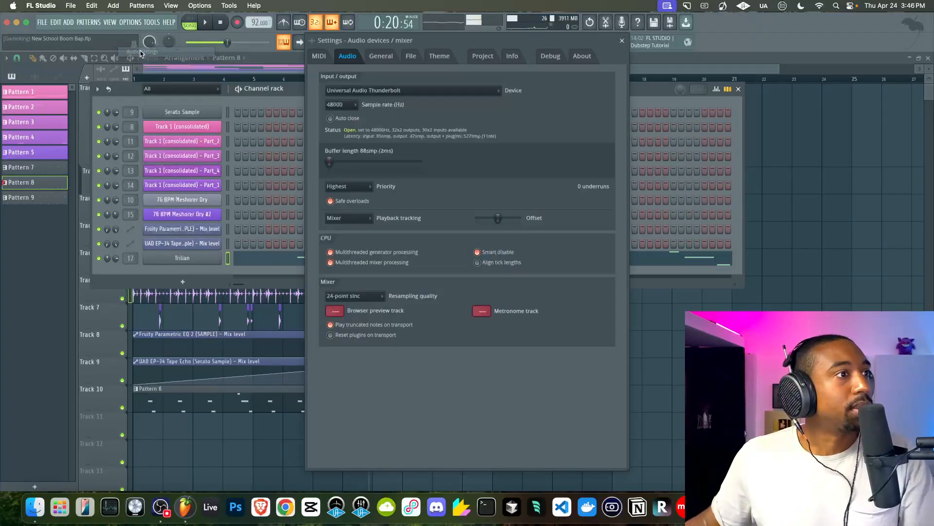
{"action": "left_click", "coordinate": [624, 41]}
{"action": "key", "text": "space"}
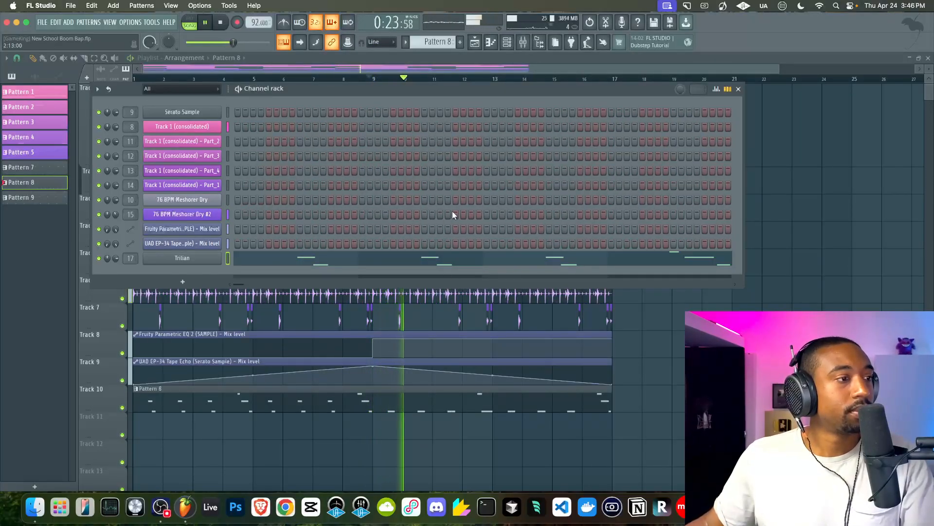
{"action": "key", "text": "space"}
{"action": "left_click", "coordinate": [209, 259]}
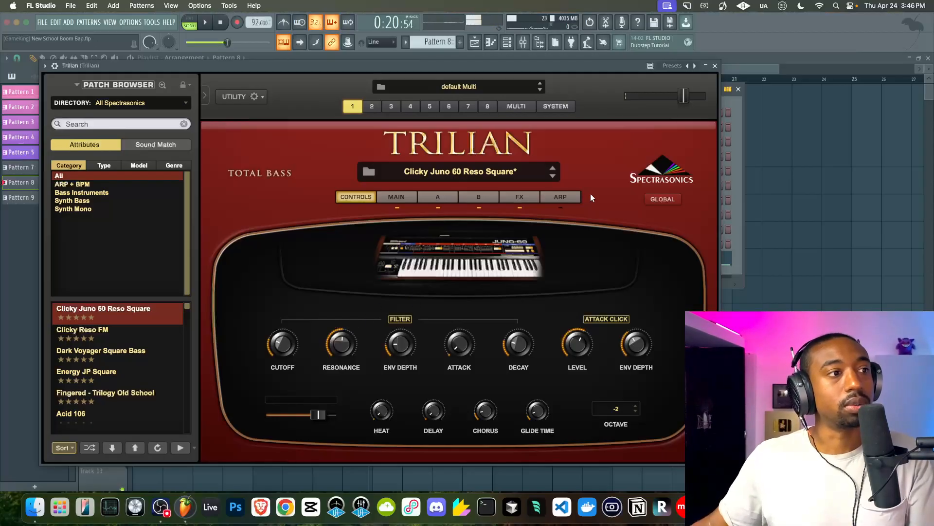
{"action": "left_click", "coordinate": [717, 67]}
{"action": "key", "text": "space"}
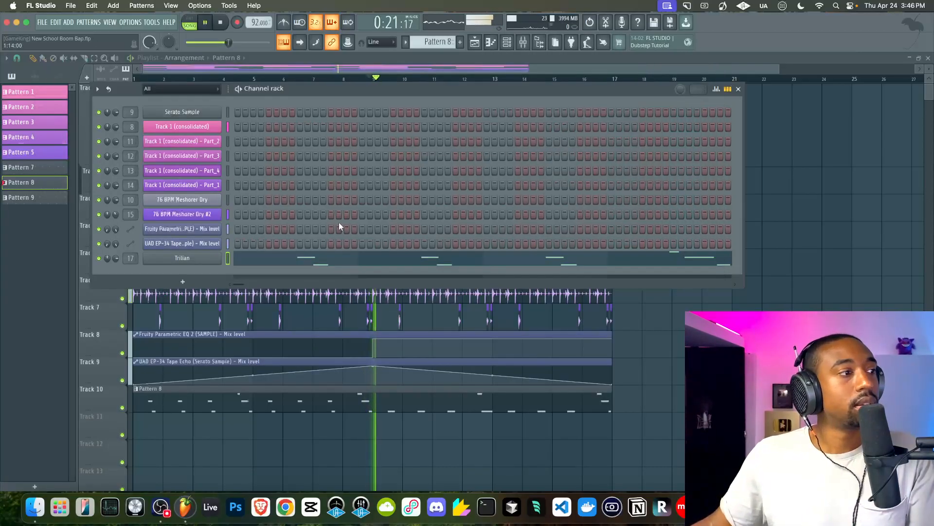
{"action": "right_click", "coordinate": [714, 371]}
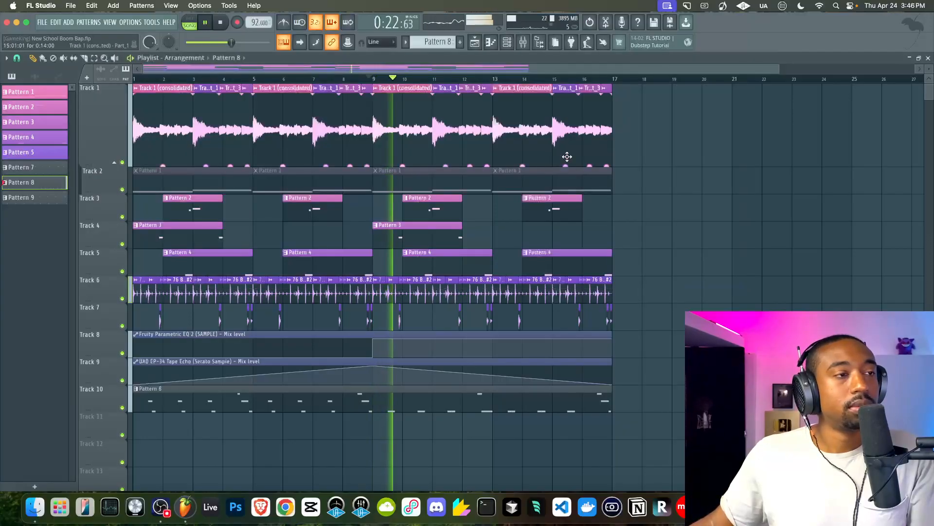
Step: Switch to the empty Pattern 10, replay the section and check the Trilian track's level in the mixer
{"action": "left_click", "coordinate": [507, 43]}
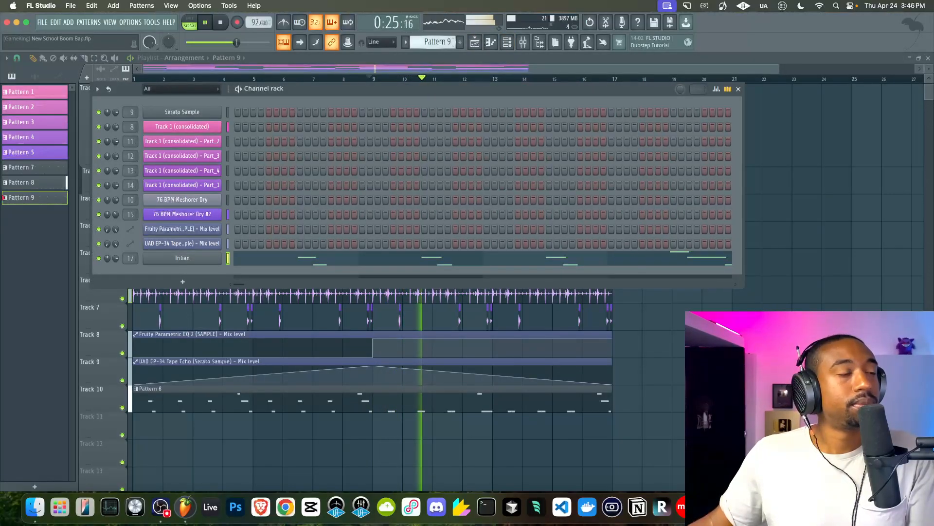
{"action": "left_click_drag", "start_coordinate": [444, 39], "coordinate": [444, 29]}
{"action": "key", "text": "space"}
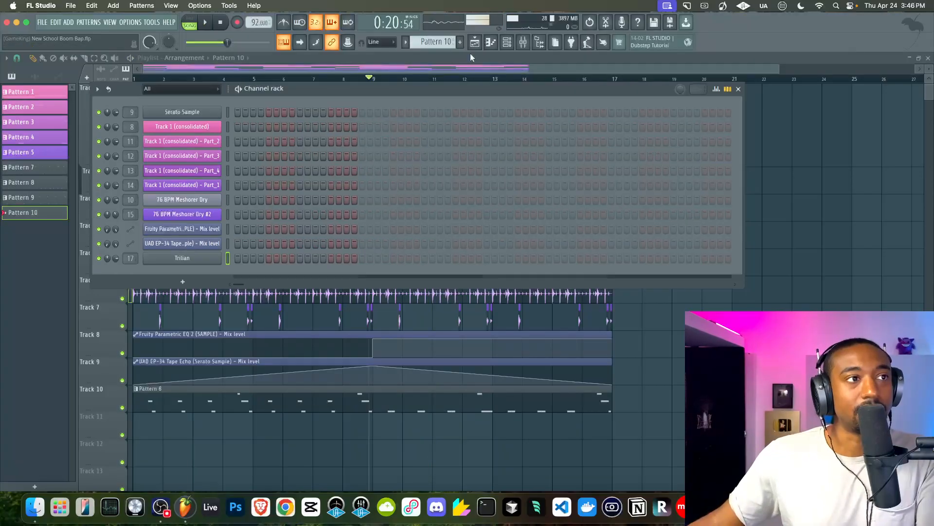
{"action": "key", "text": "space"}
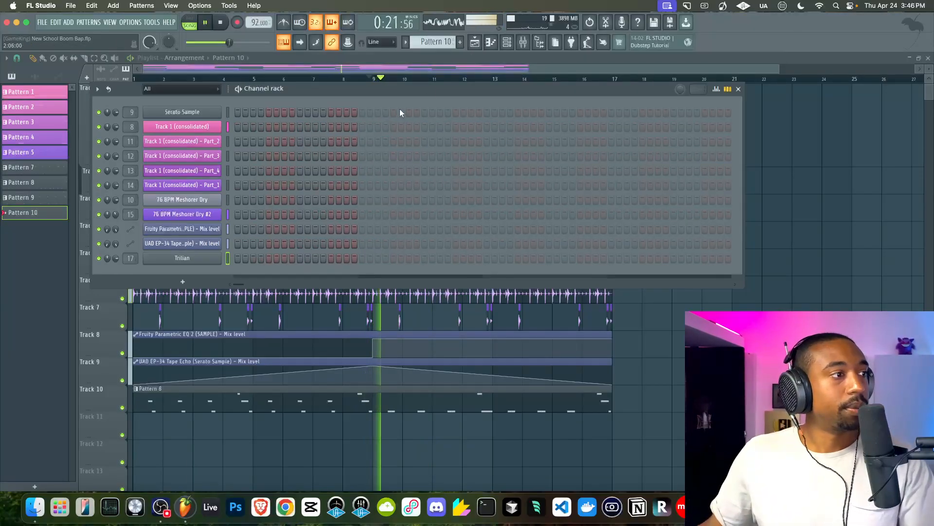
{"action": "key", "text": "F6"}
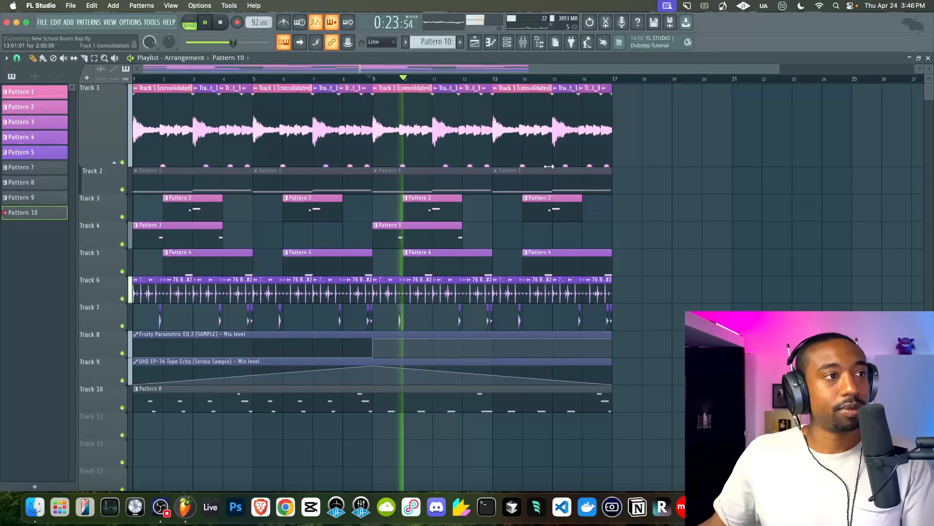
{"action": "left_click", "coordinate": [524, 41]}
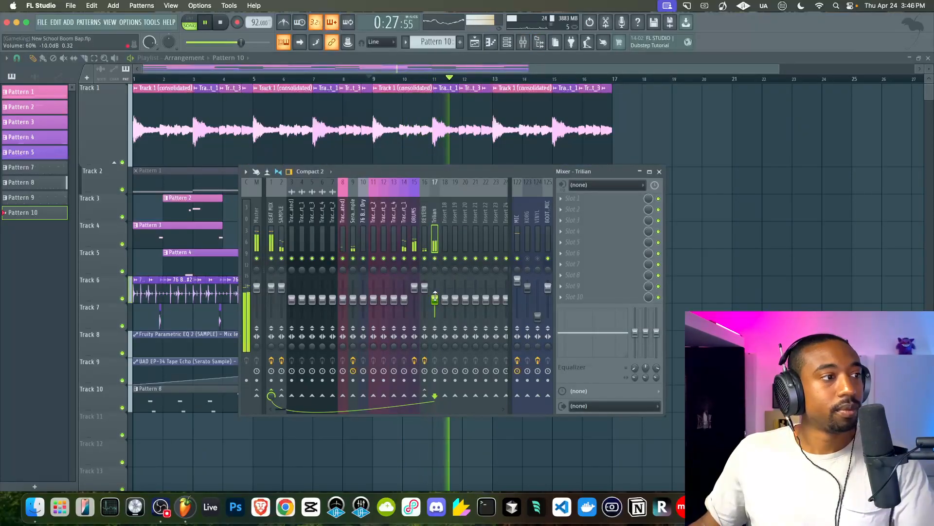
{"action": "key", "text": "F6"}
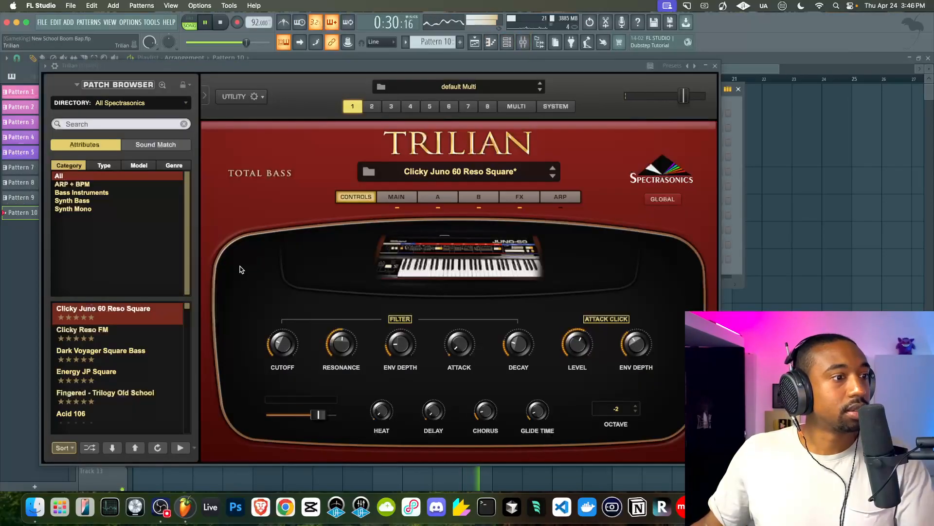
Step: Adjust the filter resonance of Trilian's Clicky Juno 60 Reso Square patch and set its chorus to about 26.5% mix
{"action": "left_click", "coordinate": [182, 257]}
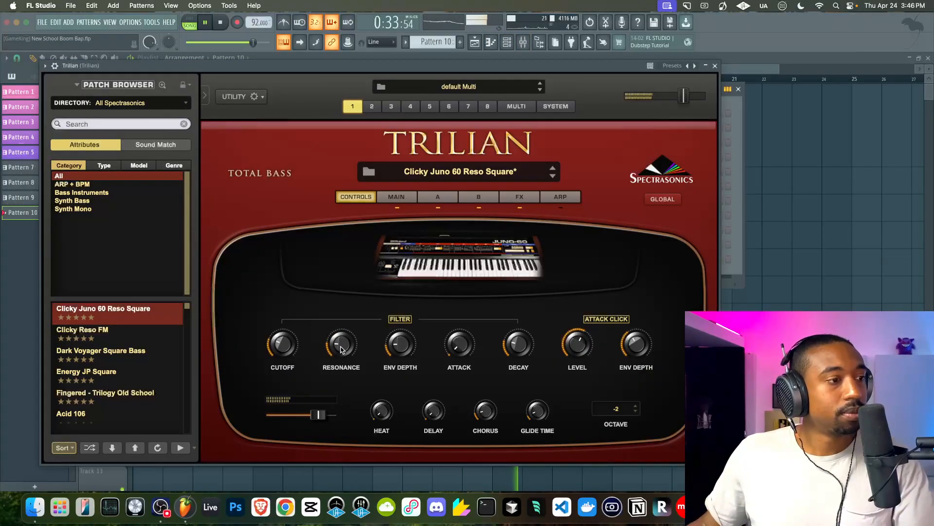
{"action": "left_click_drag", "start_coordinate": [341, 346], "coordinate": [341, 341]}
{"action": "left_click_drag", "start_coordinate": [357, 310], "coordinate": [346, 323]}
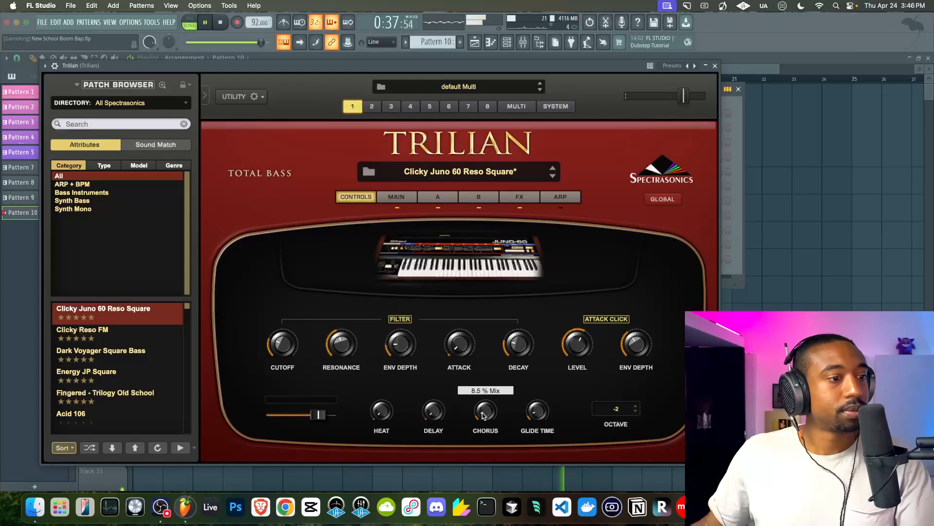
{"action": "left_click_drag", "start_coordinate": [487, 413], "coordinate": [497, 393]}
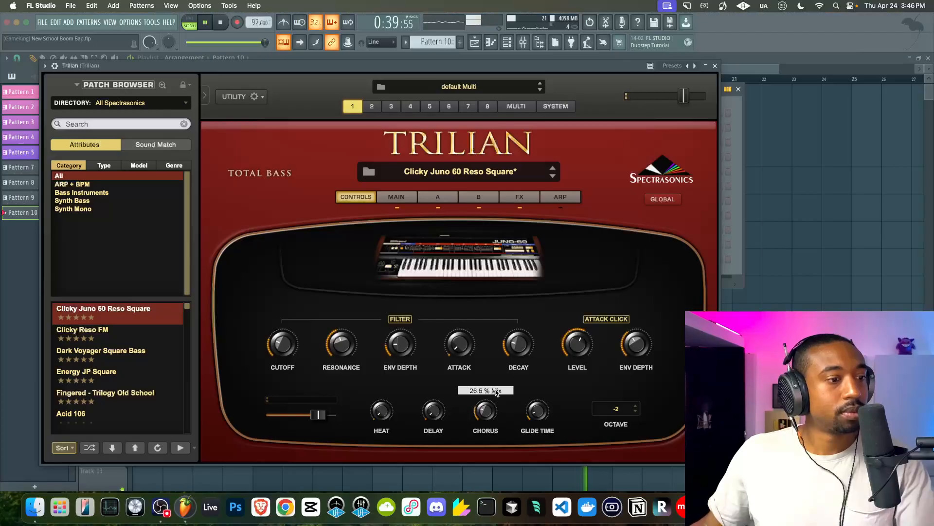
{"action": "left_click_drag", "start_coordinate": [336, 340], "coordinate": [335, 336]}
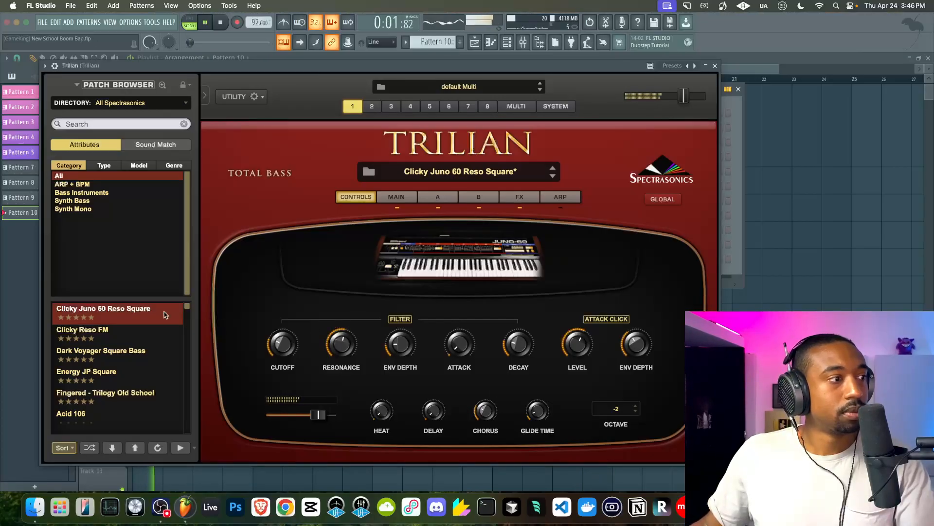
Step: Reload the original Clicky Juno 60 Reso Square patch in Trilian and list similar patches with Sound Match
{"action": "left_click", "coordinate": [111, 332]}
{"action": "key", "text": "Up"}
{"action": "scroll", "coordinate": [131, 326], "scroll_direction": "up", "scroll_amount": 1}
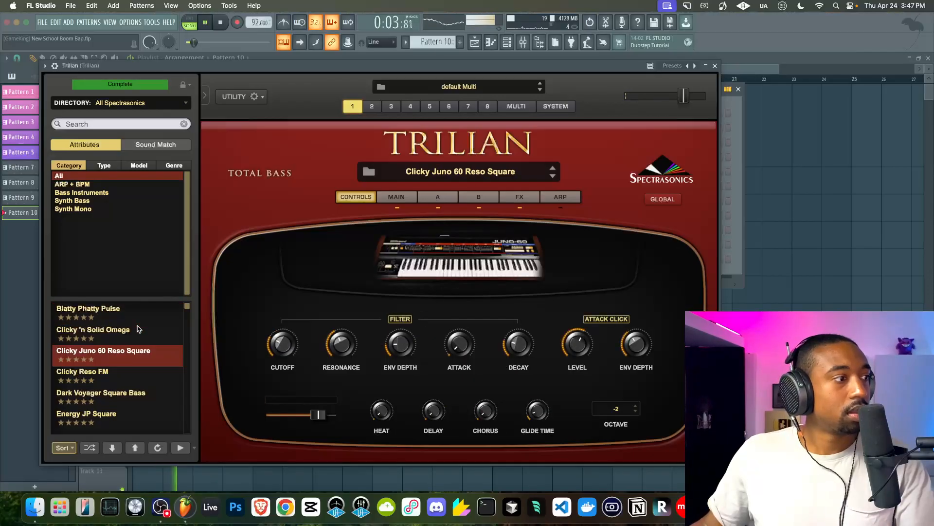
{"action": "left_click", "coordinate": [151, 146]}
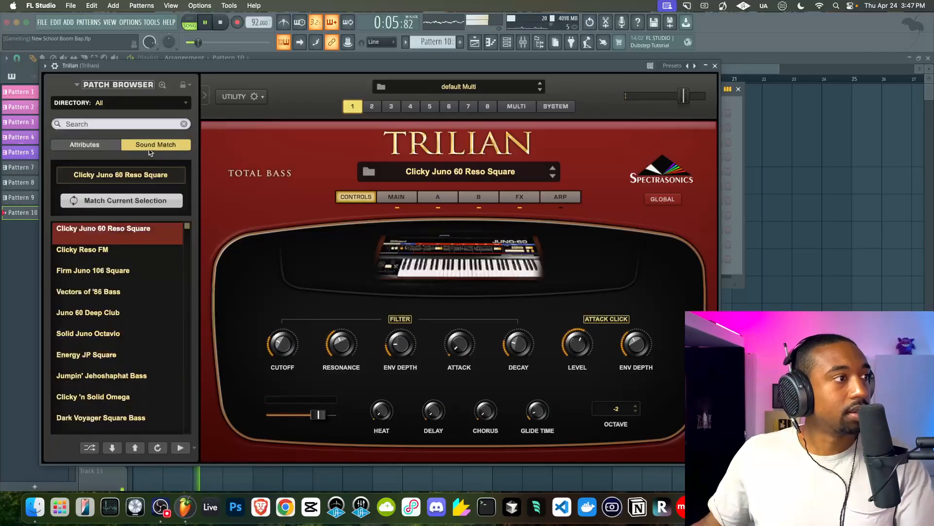
Step: Audition the matching patches Clicky Reso FM, Firm Juno 106 Square, Vectors of '86 Bass and Juno 60 Deep Club during playback
{"action": "left_click", "coordinate": [116, 251]}
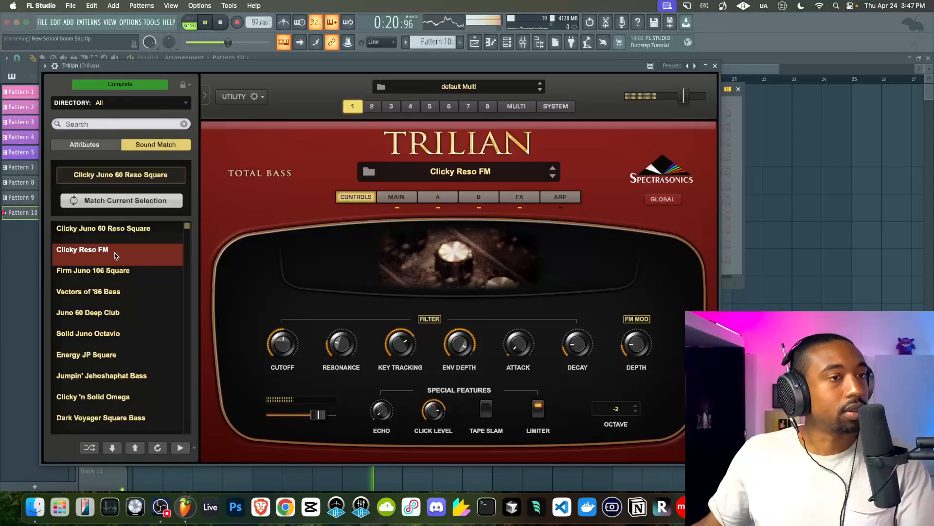
{"action": "left_click", "coordinate": [129, 273]}
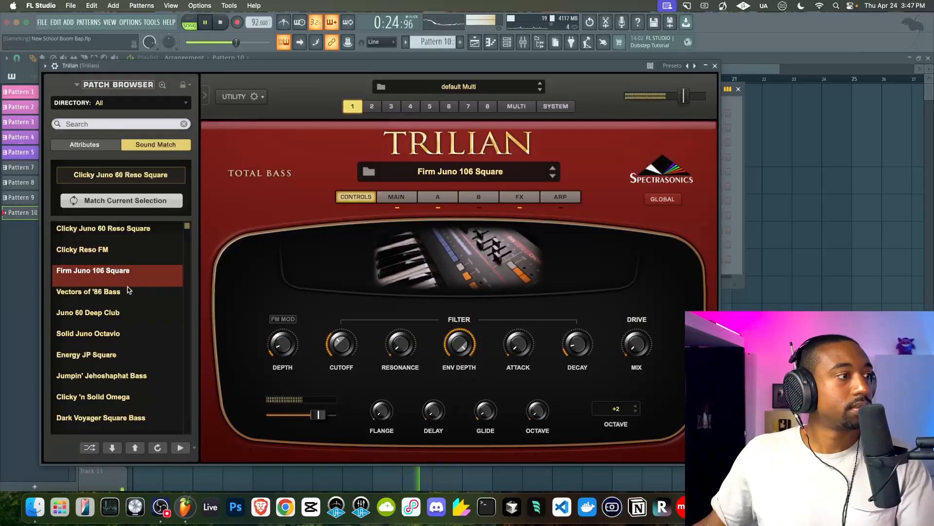
{"action": "left_click", "coordinate": [128, 294]}
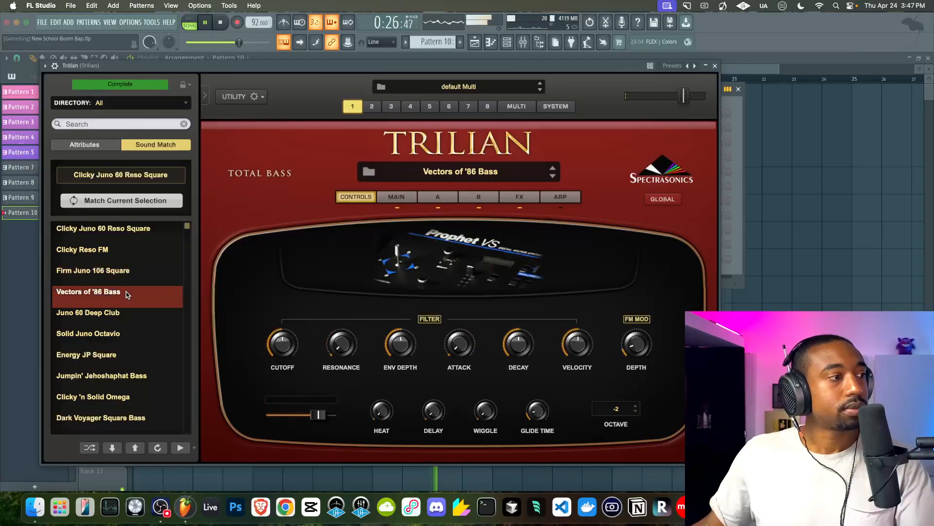
{"action": "left_click", "coordinate": [128, 317]}
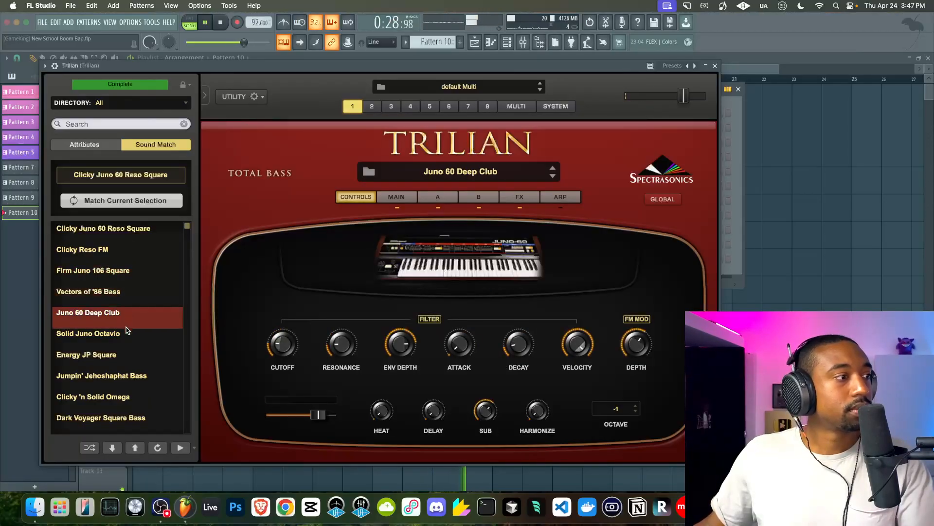
Step: Load the Solid Juno Octavio patch from the Sound Match results and raise its filter resonance by ear during playback
{"action": "left_click", "coordinate": [125, 335]}
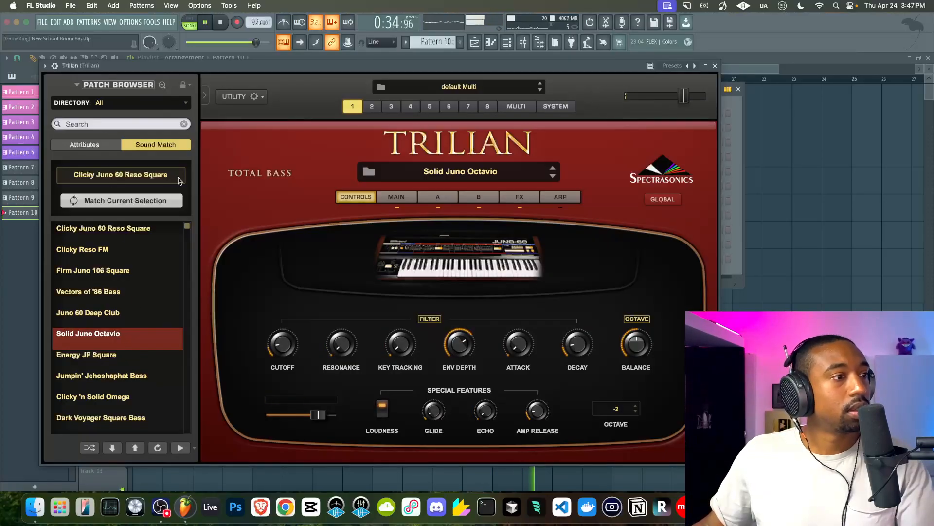
{"action": "left_click", "coordinate": [341, 344]}
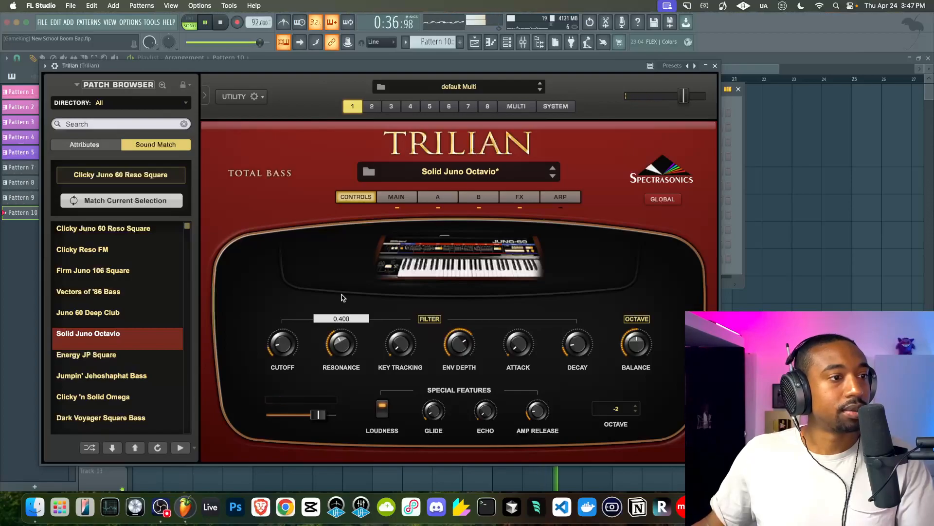
{"action": "left_click_drag", "start_coordinate": [340, 295], "coordinate": [332, 307]}
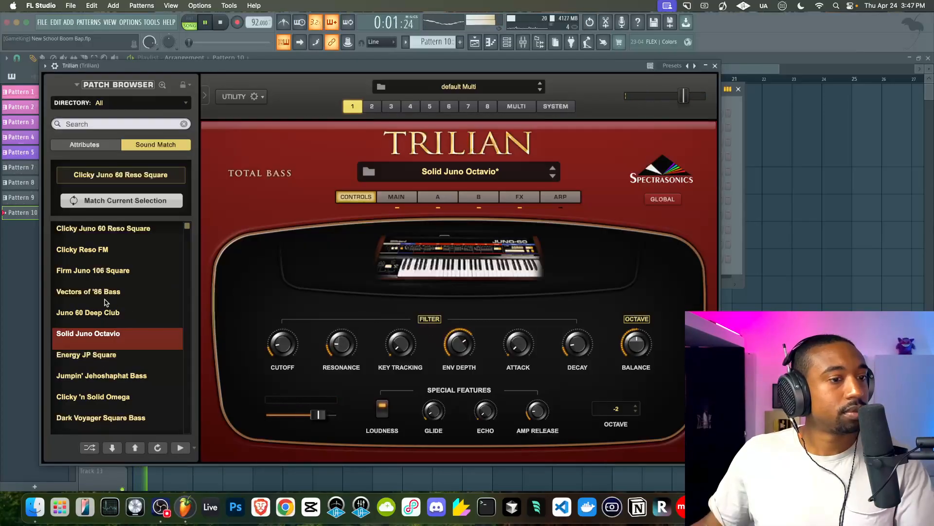
Step: Reload the Clicky Juno 60 Reso Square patch from the Sound Match results, adjust its filter resonance and chorus by ear, and close Trilian
{"action": "left_click", "coordinate": [123, 234]}
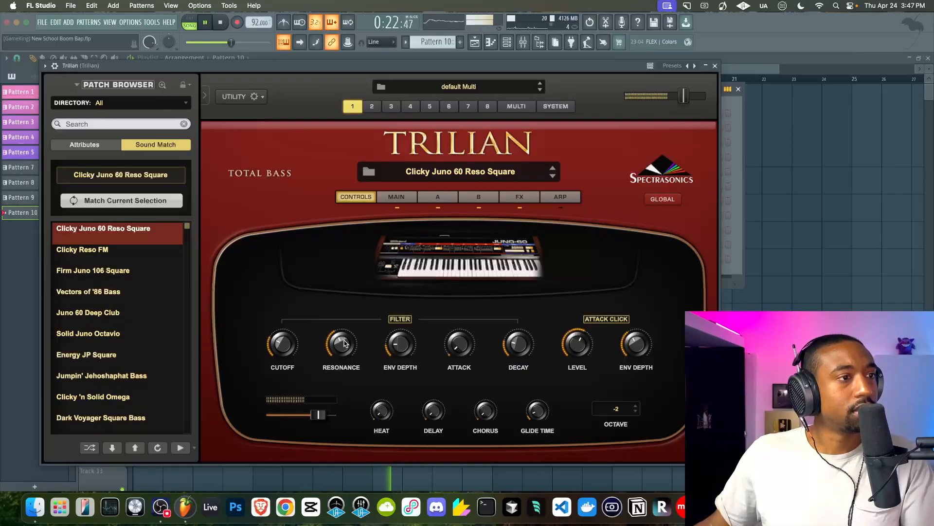
{"action": "left_click_drag", "start_coordinate": [484, 408], "coordinate": [485, 409]}
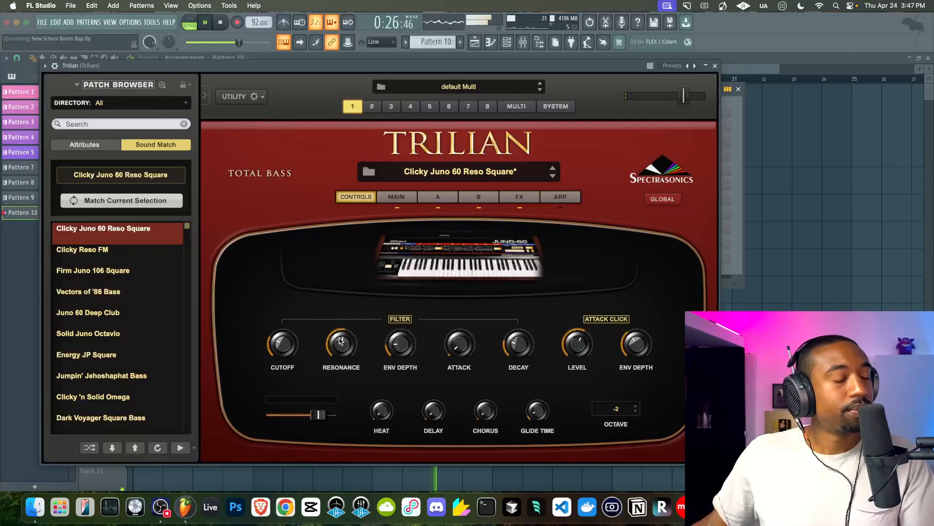
{"action": "left_click_drag", "start_coordinate": [490, 408], "coordinate": [486, 393]}
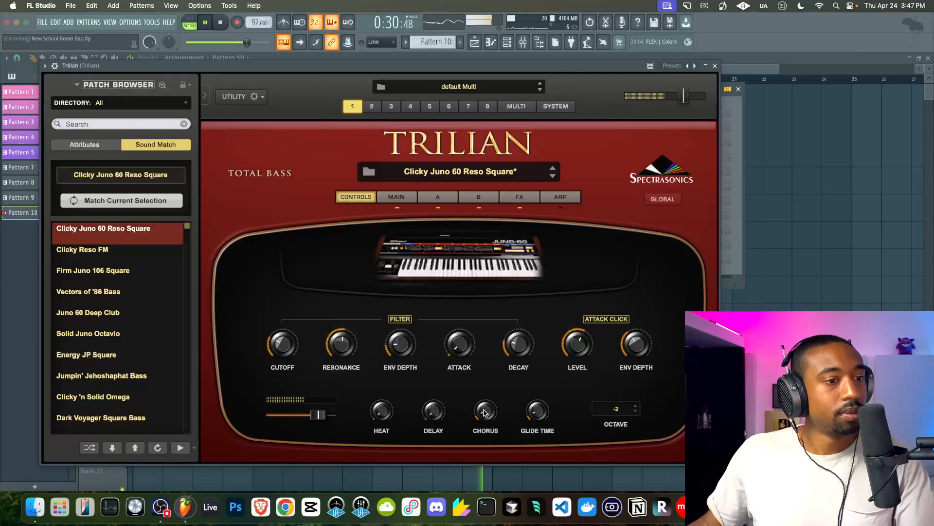
{"action": "left_click", "coordinate": [714, 67]}
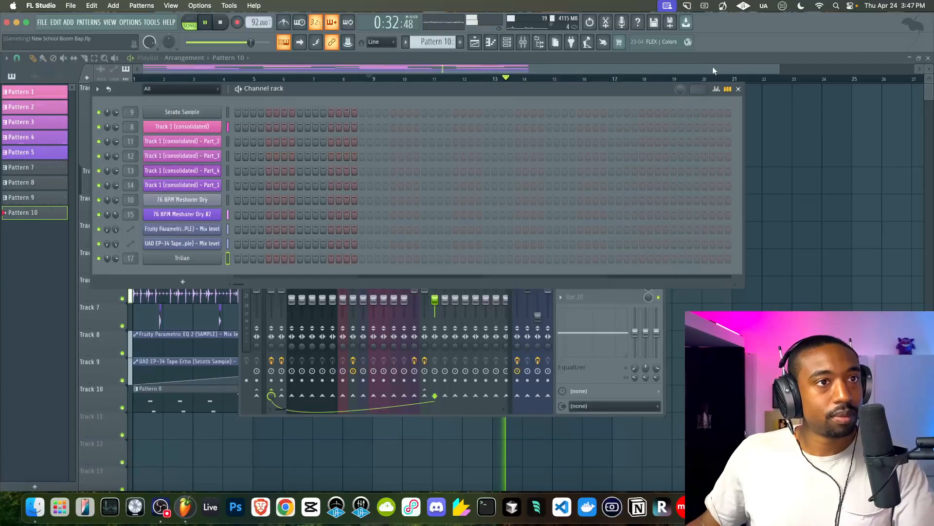
Step: Switch to the empty Pattern 11 and arm the KORG mixer track for recording
{"action": "left_click", "coordinate": [793, 171]}
{"action": "left_click", "coordinate": [507, 42]}
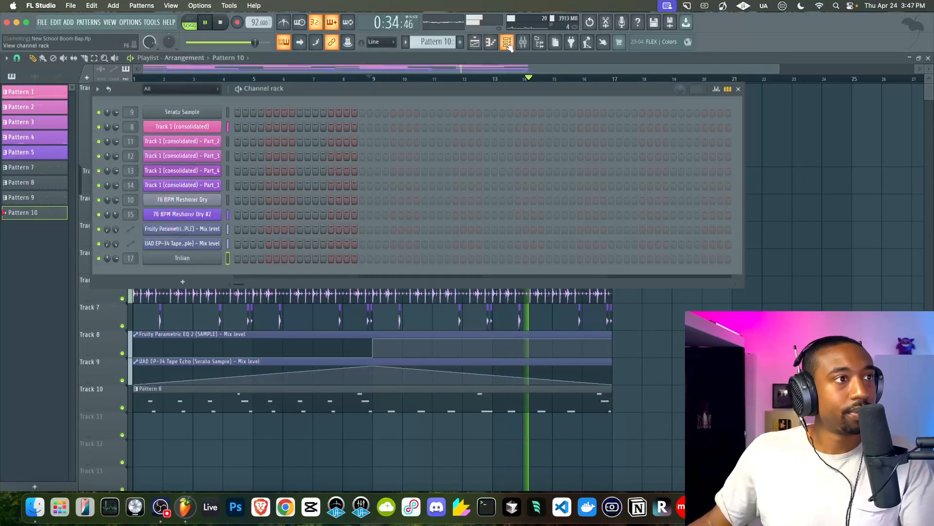
{"action": "left_click_drag", "start_coordinate": [435, 42], "coordinate": [435, 37]}
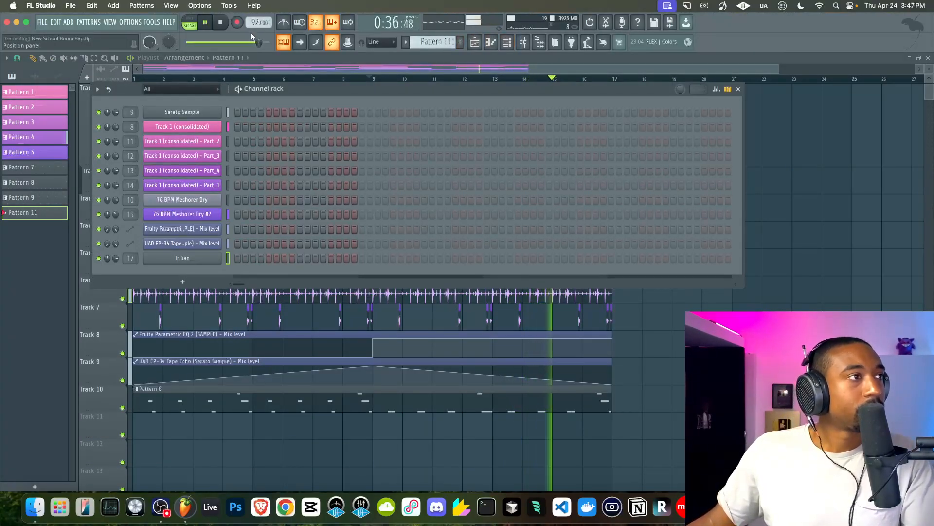
{"action": "left_click", "coordinate": [795, 246]}
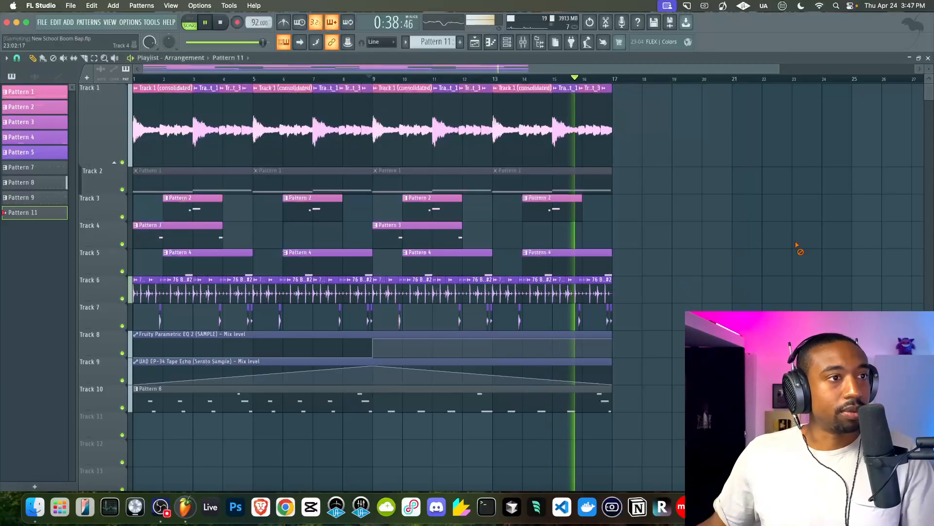
{"action": "left_click", "coordinate": [508, 43]}
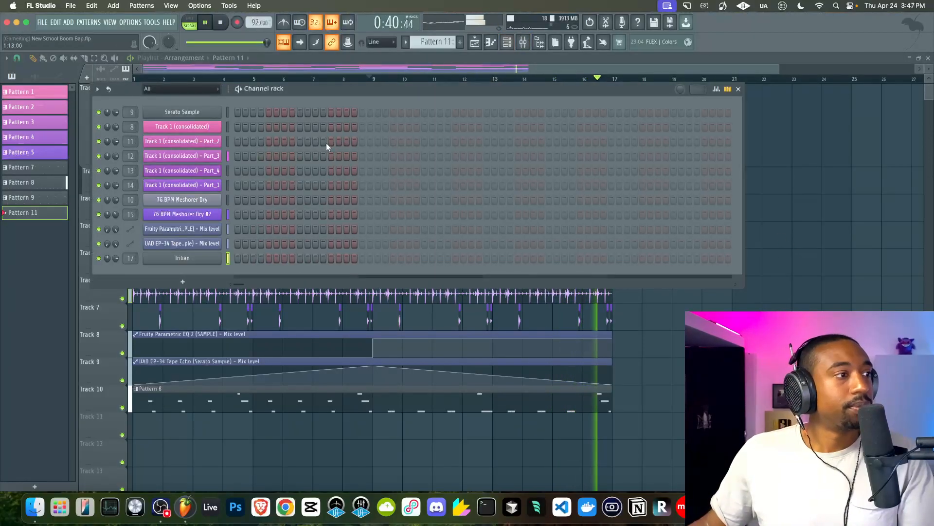
{"action": "left_click", "coordinate": [524, 42]}
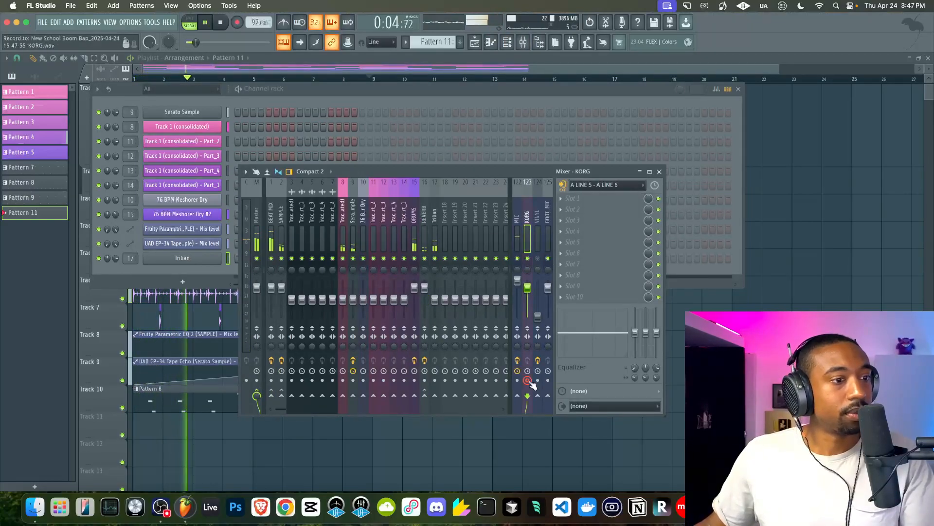
Step: Disable the KRONOS KEYBOARD input in the MIDI settings
{"action": "left_click", "coordinate": [126, 24]}
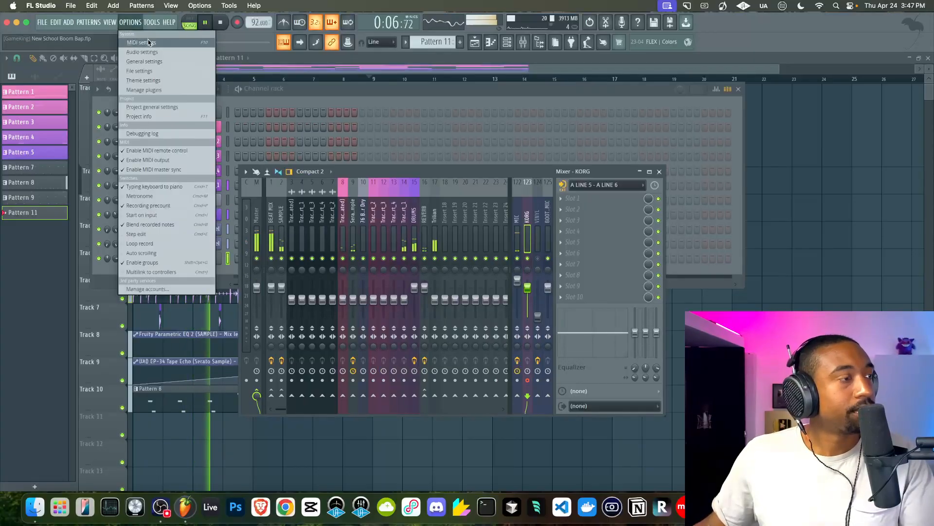
{"action": "left_click", "coordinate": [178, 43]}
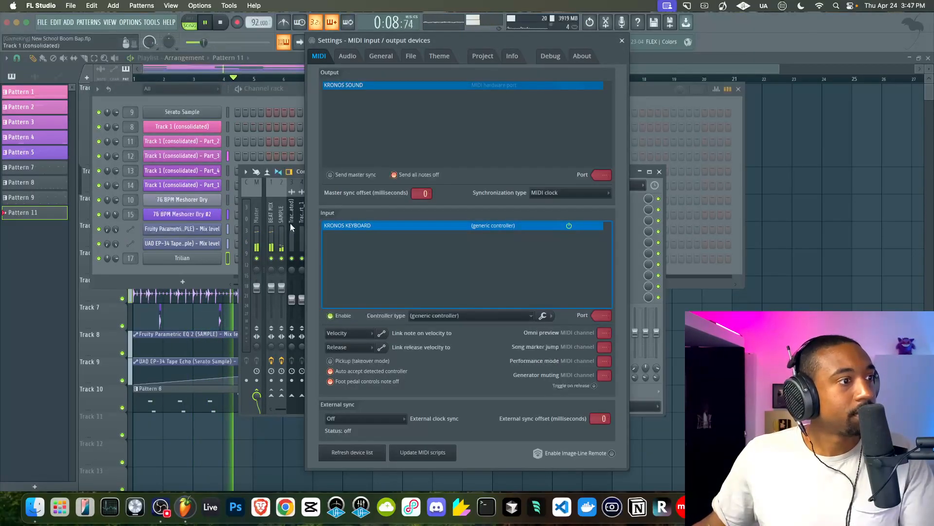
{"action": "left_click", "coordinate": [339, 317]}
{"action": "left_click", "coordinate": [622, 41]}
Step: Duplicate the entire 16-bar playlist arrangement so the copy starts at bar 17, and move playback to that bar
{"action": "left_click", "coordinate": [828, 215]}
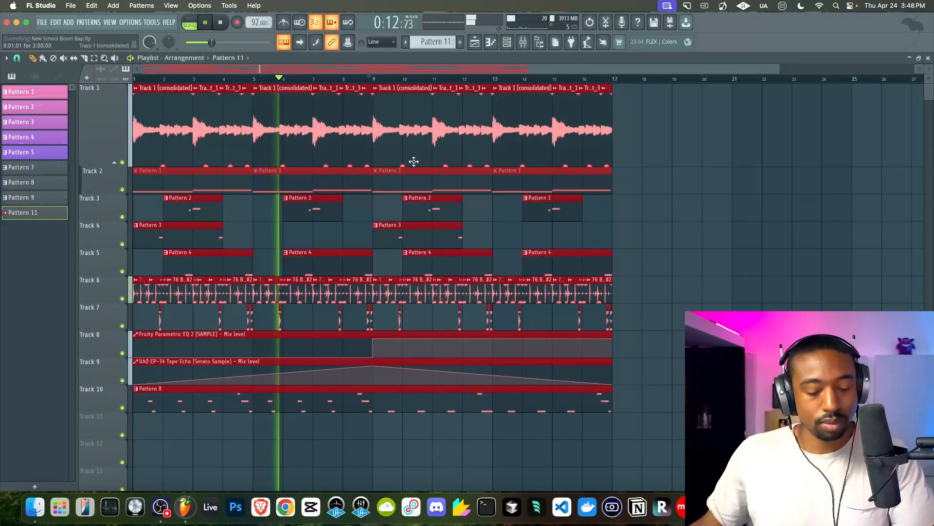
{"action": "key", "text": "ctrl+b"}
{"action": "scroll", "coordinate": [659, 182], "scroll_direction": "down", "scroll_amount": 3}
{"action": "left_click", "coordinate": [390, 79]}
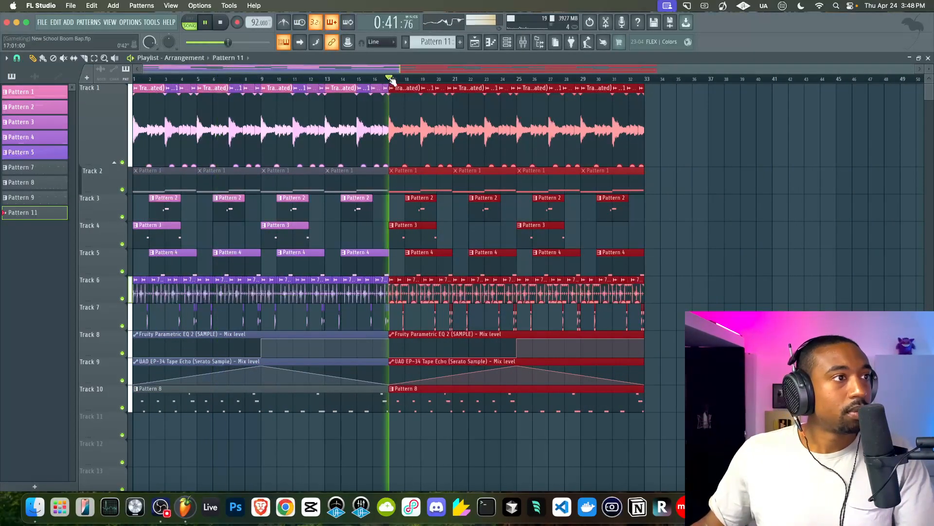
{"action": "left_click", "coordinate": [63, 58]}
{"action": "left_click_drag", "start_coordinate": [392, 129], "coordinate": [648, 144]}
{"action": "key", "text": "ctrl+z"}
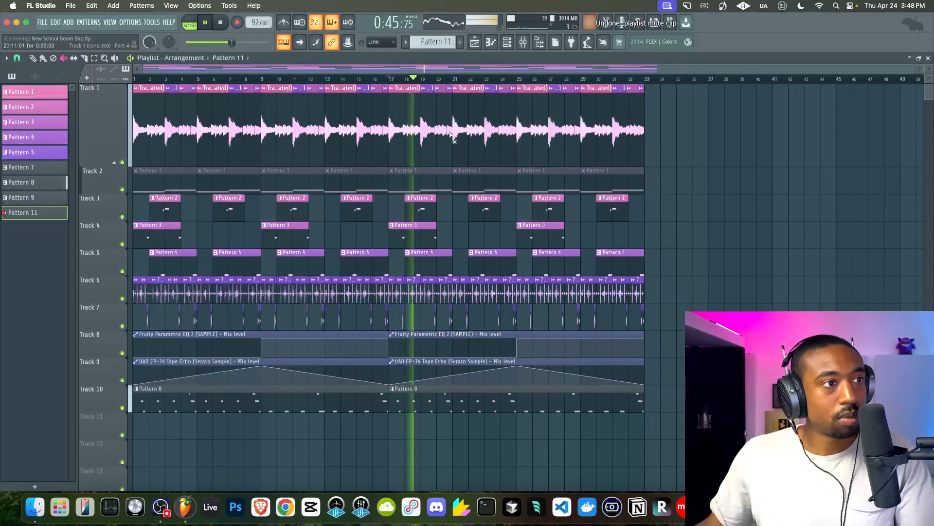
{"action": "left_click_drag", "start_coordinate": [422, 221], "coordinate": [618, 263]}
{"action": "key", "text": "Delete"}
{"action": "key", "text": "ctrl+z"}
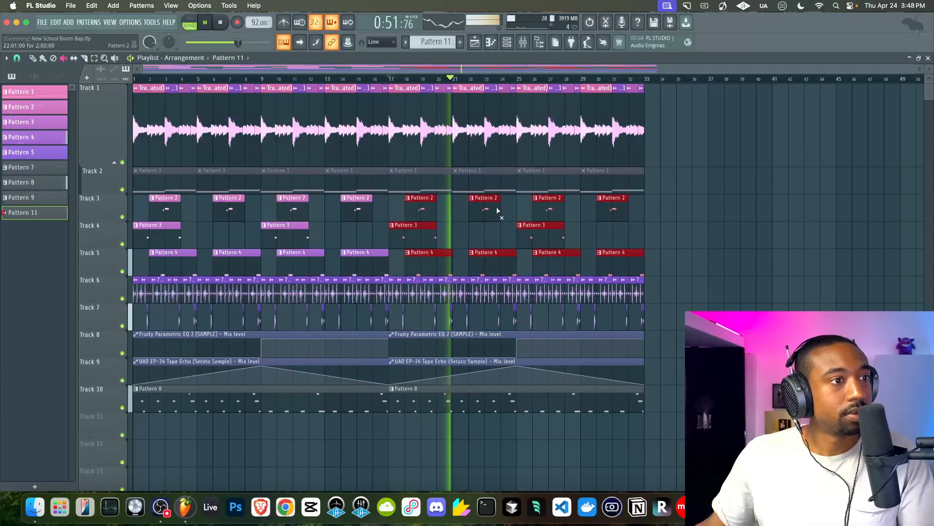
Step: Delete all Pattern 2 and Pattern 3 clips from bar 17 on, plus the Pattern 4 clips starting at bars 18 and 26
{"action": "left_click_drag", "start_coordinate": [489, 209], "coordinate": [423, 237]}
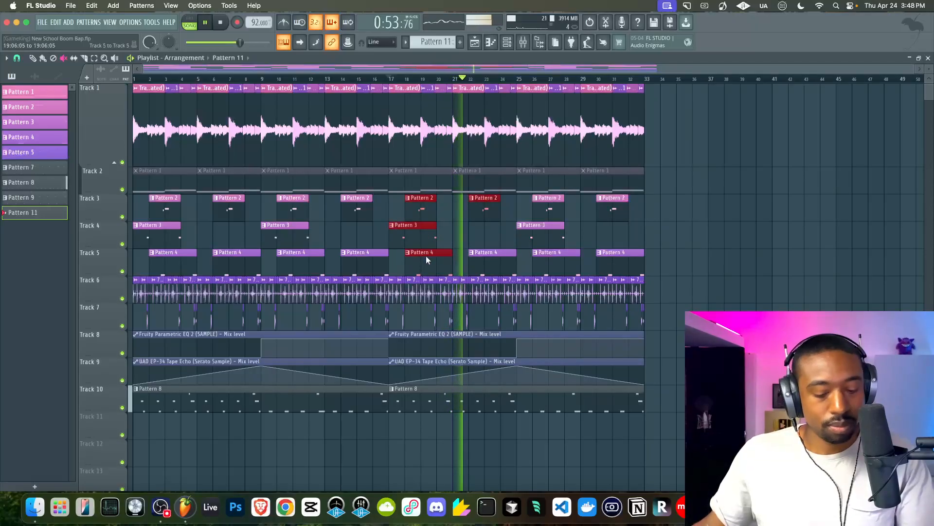
{"action": "key", "text": "Delete"}
{"action": "left_click_drag", "start_coordinate": [530, 199], "coordinate": [626, 223]}
{"action": "key", "text": "Delete"}
{"action": "left_click", "coordinate": [559, 252]}
{"action": "key", "text": "Delete"}
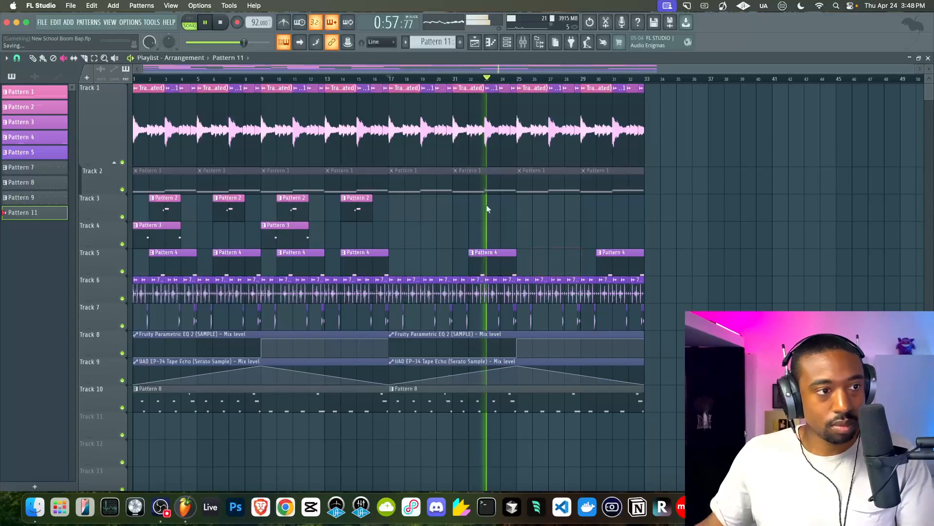
Step: Return to the draw tool, play from bar 17 and set the playlist snap to a finer grid
{"action": "left_click", "coordinate": [33, 58]}
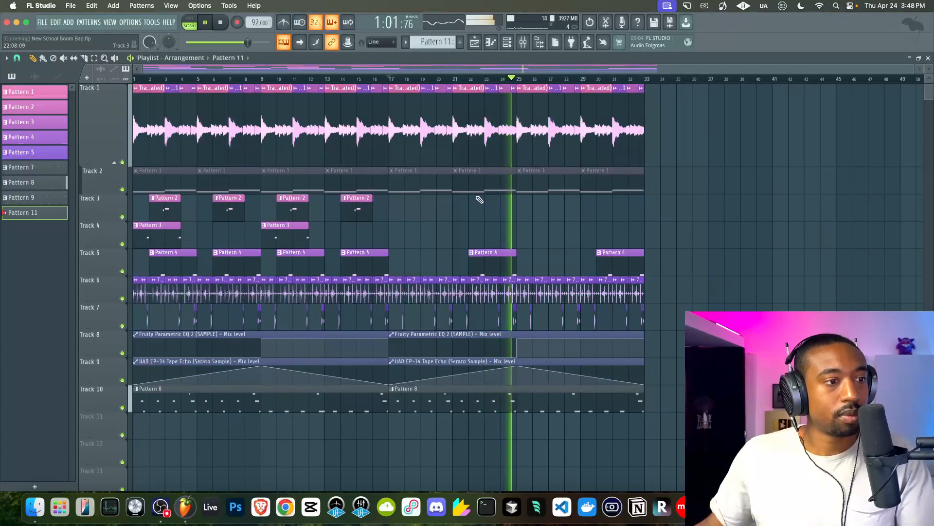
{"action": "key", "text": "space"}
{"action": "scroll", "coordinate": [479, 199], "scroll_direction": "up", "scroll_amount": 3}
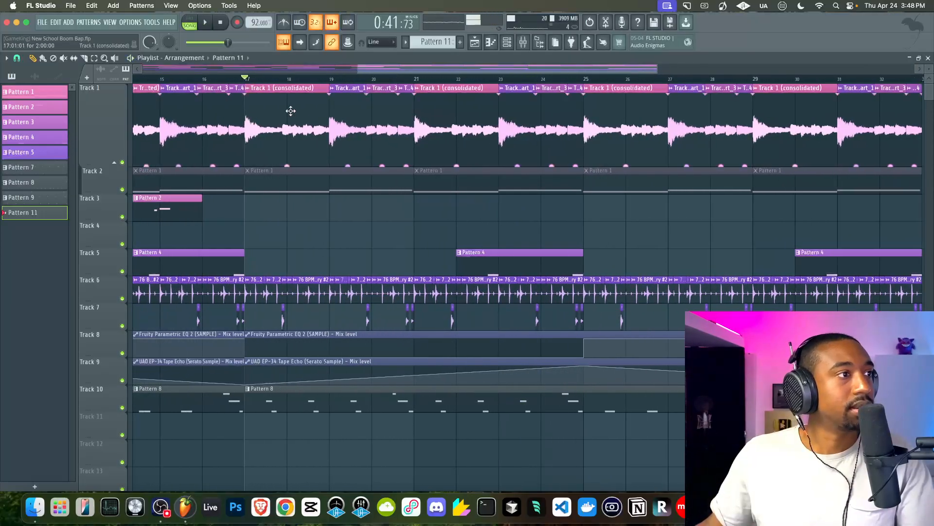
{"action": "key", "text": "space"}
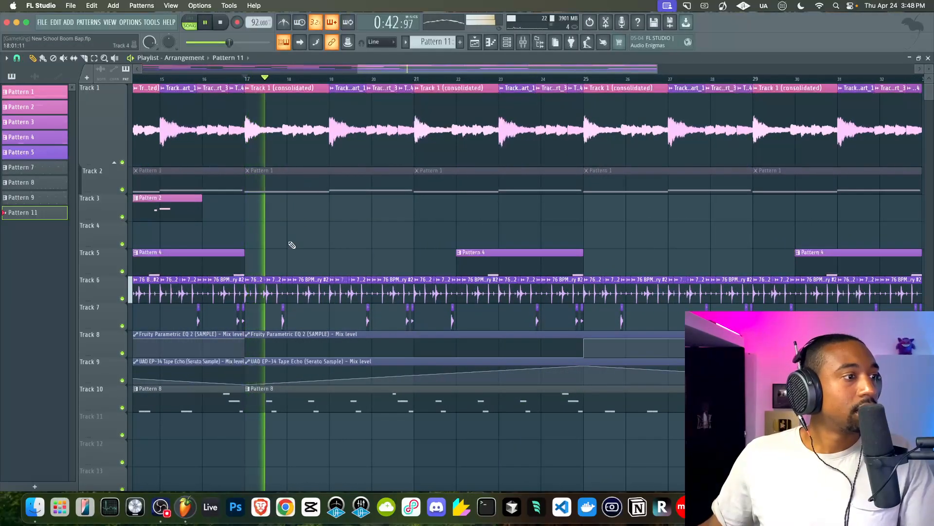
{"action": "scroll", "coordinate": [292, 245], "scroll_direction": "up", "scroll_amount": 3}
{"action": "key", "text": "space"}
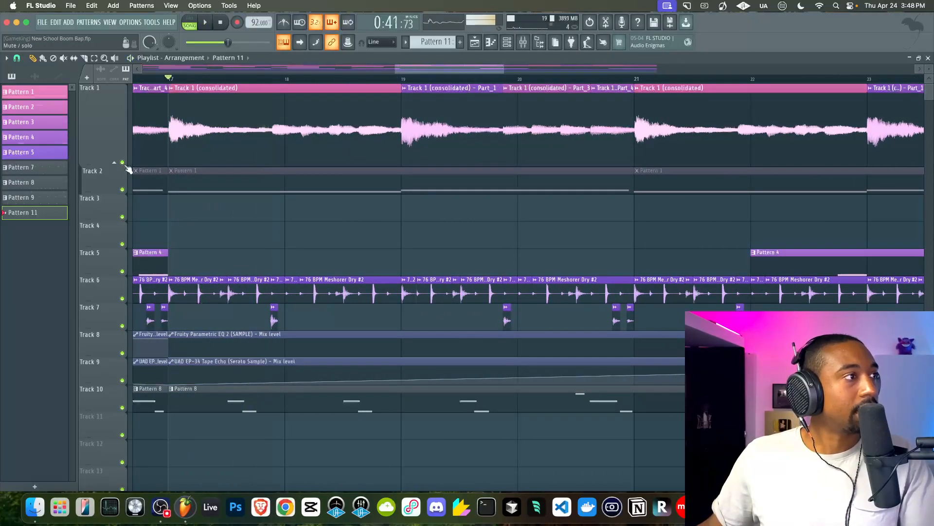
{"action": "left_click", "coordinate": [17, 58]}
{"action": "left_click", "coordinate": [32, 173]}
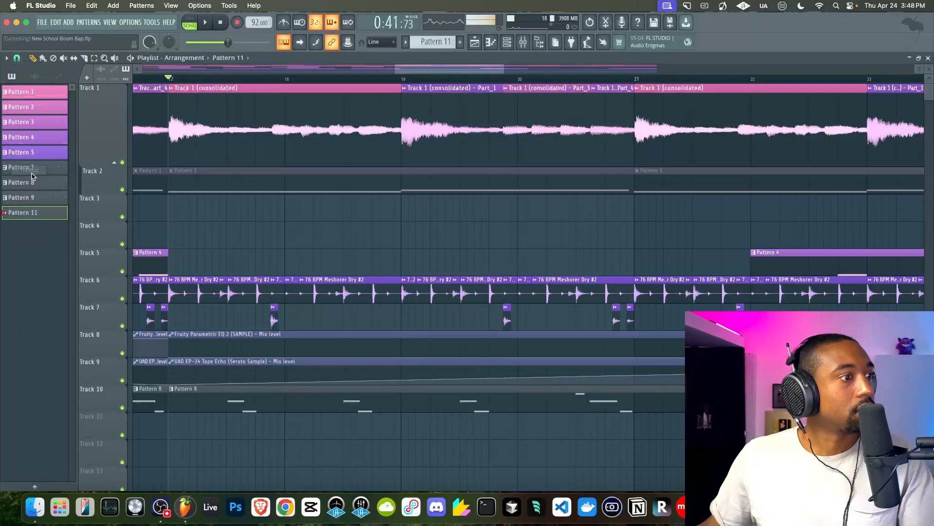
Step: Copy the single drum hit on Track 7 in bar 17 to step 11 of the same bar and play it back
{"action": "key", "text": "space"}
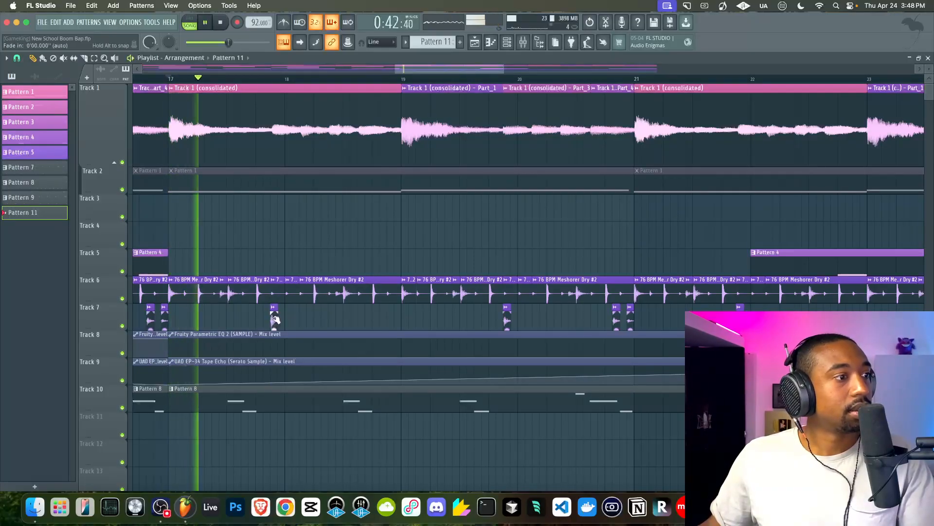
{"action": "left_click", "coordinate": [274, 321]}
{"action": "key", "text": "space"}
{"action": "left_click", "coordinate": [251, 322]}
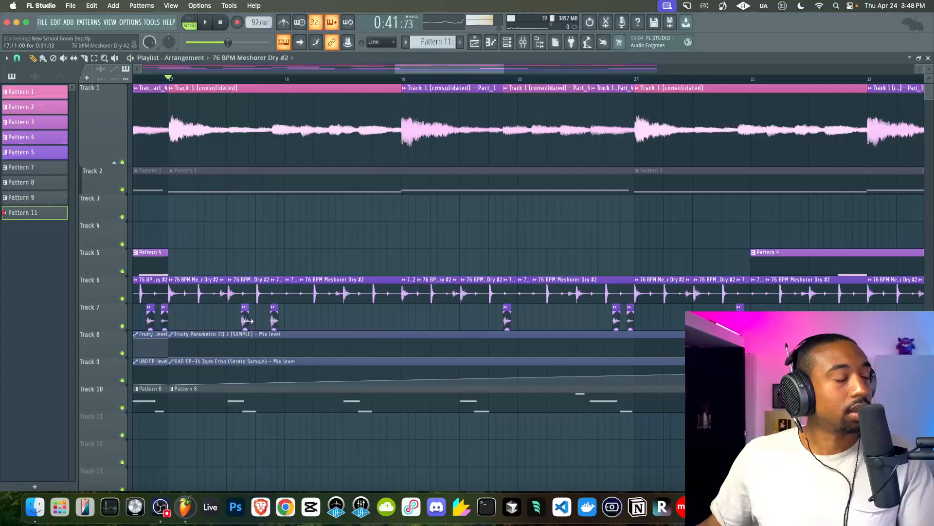
{"action": "key", "text": "space"}
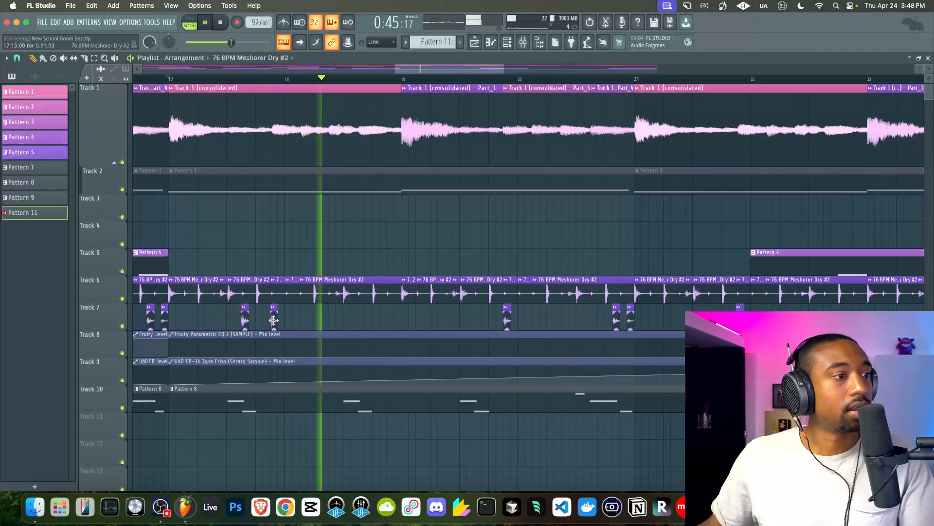
Step: Add the same drum hit on Track 7 at step 11 of bars 18, 19, 20 and 21, auditioning the result
{"action": "left_click", "coordinate": [361, 320]}
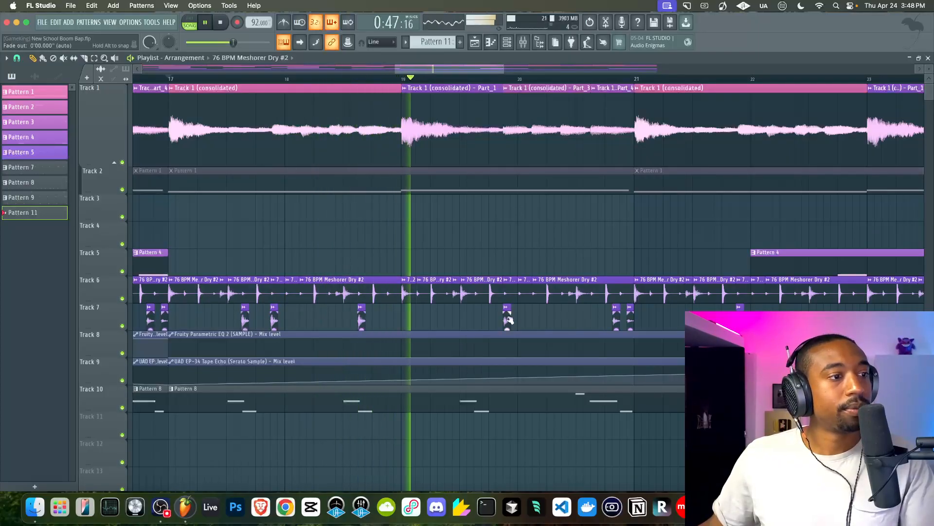
{"action": "left_click", "coordinate": [478, 320]}
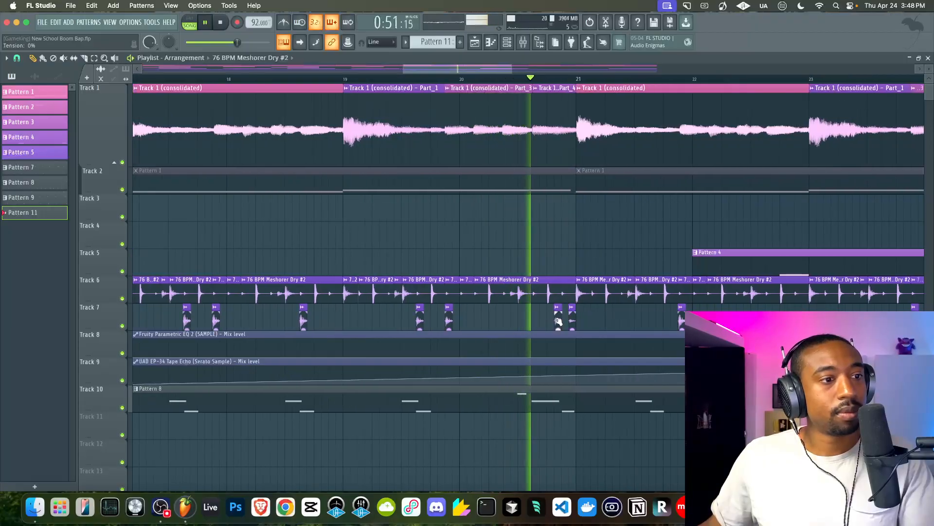
{"action": "left_click", "coordinate": [536, 319]}
{"action": "key", "text": "space"}
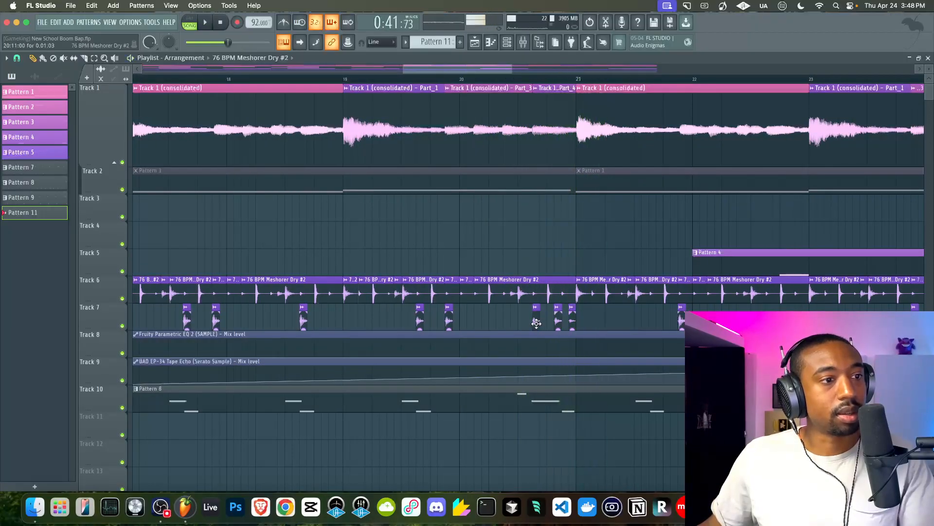
{"action": "key", "text": "space"}
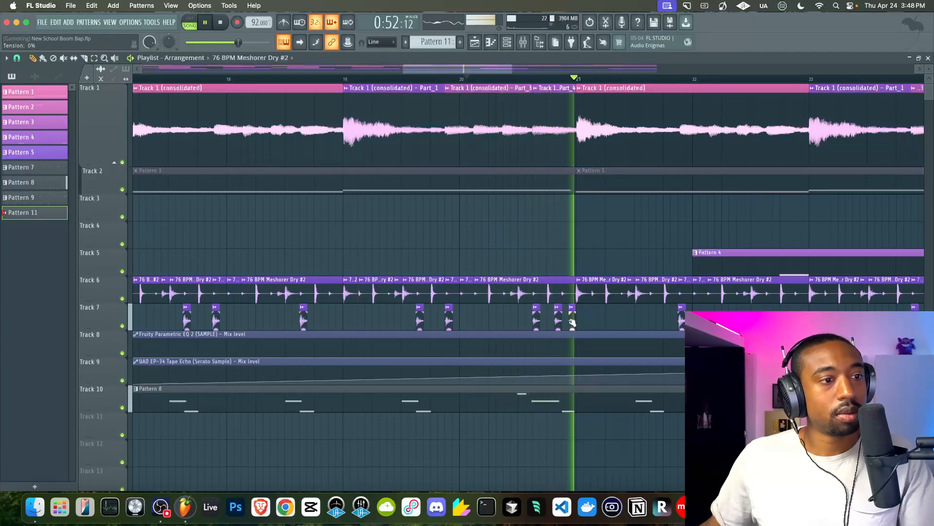
{"action": "key", "text": "space"}
{"action": "key", "text": "space"}
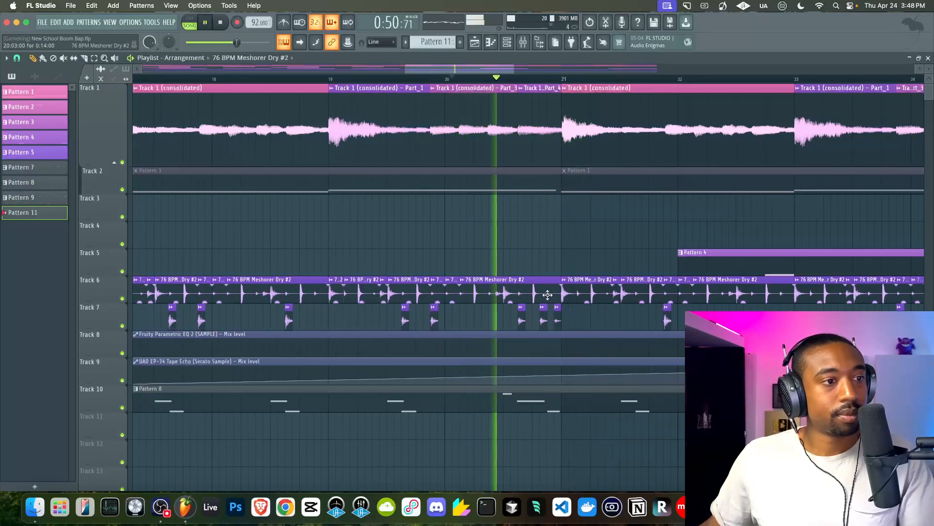
{"action": "key", "text": "space"}
{"action": "key", "text": "space"}
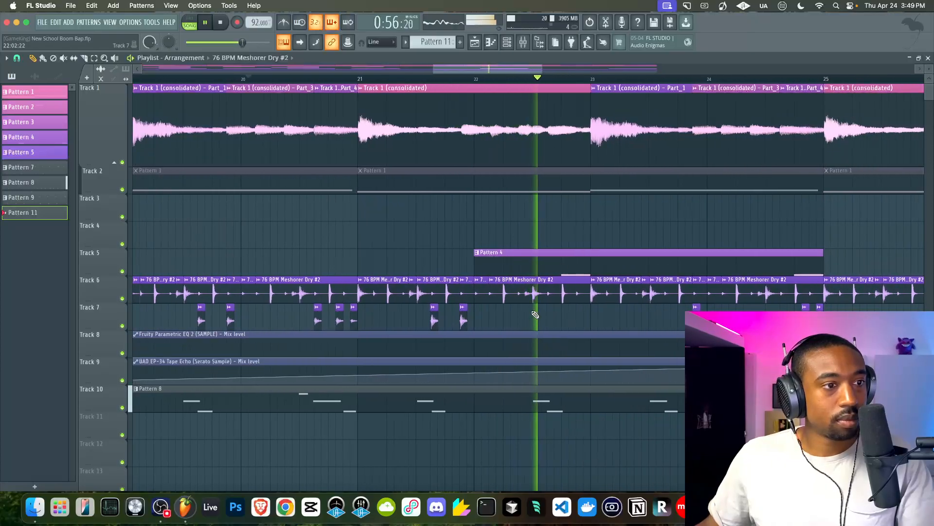
Step: Delete all drum clips on Tracks 6 and 7 from bar 21 to the end of the arrangement
{"action": "scroll", "coordinate": [518, 313], "scroll_direction": "down", "scroll_amount": 3}
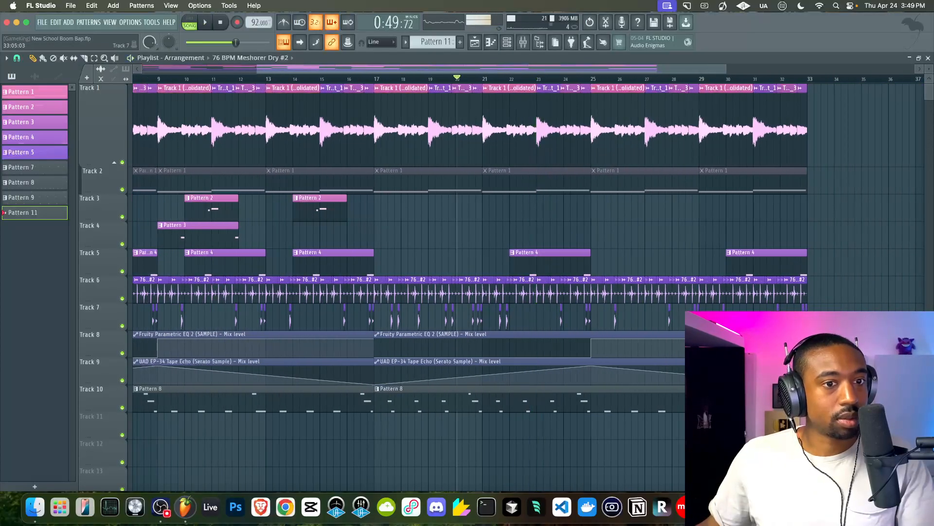
{"action": "left_click_drag", "start_coordinate": [815, 321], "coordinate": [573, 288]}
{"action": "left_click_drag", "start_coordinate": [515, 291], "coordinate": [515, 290]}
{"action": "scroll", "coordinate": [487, 287], "scroll_direction": "up", "scroll_amount": 2}
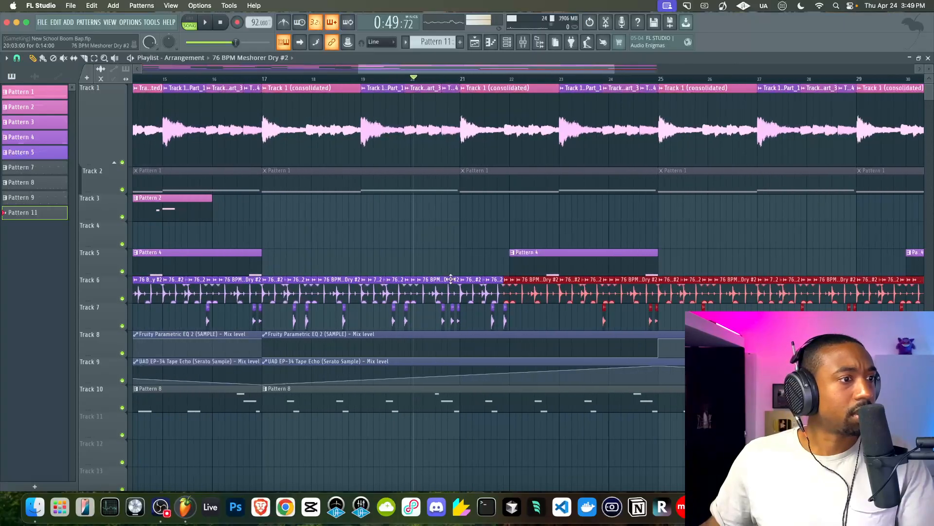
{"action": "key", "text": "Delete"}
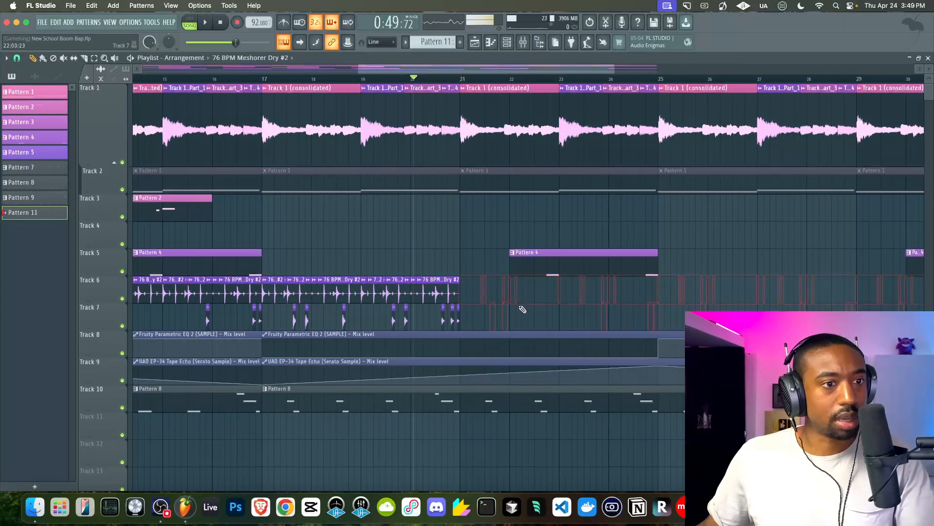
Step: Duplicate the drum clips on Tracks 6 and 7 from bars 17 to 21 three times, filling up to bar 33, and save the project
{"action": "left_click_drag", "start_coordinate": [469, 289], "coordinate": [270, 320]}
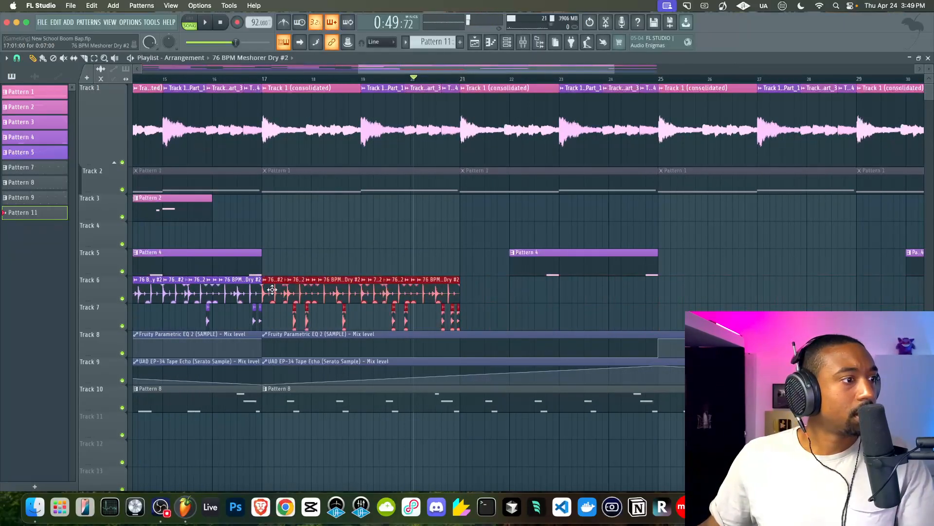
{"action": "key", "text": "ctrl+b"}
{"action": "key", "text": "ctrl+b"}
{"action": "key", "text": "space"}
{"action": "key", "text": "ctrl+b"}
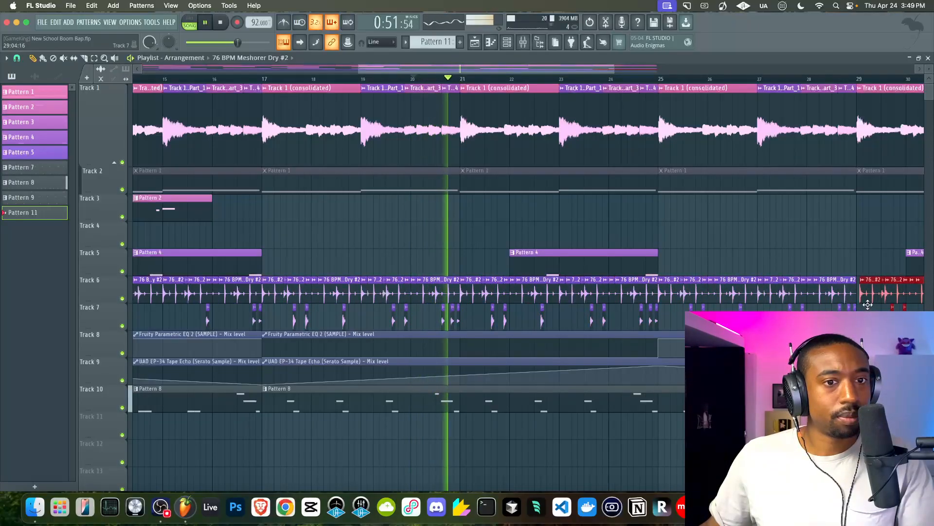
{"action": "scroll", "coordinate": [868, 305], "scroll_direction": "right", "scroll_amount": 5}
{"action": "left_click", "coordinate": [896, 310], "text": "ctrl"}
{"action": "scroll", "coordinate": [550, 246], "scroll_direction": "down", "scroll_amount": 6}
{"action": "key", "text": "ctrl+s"}
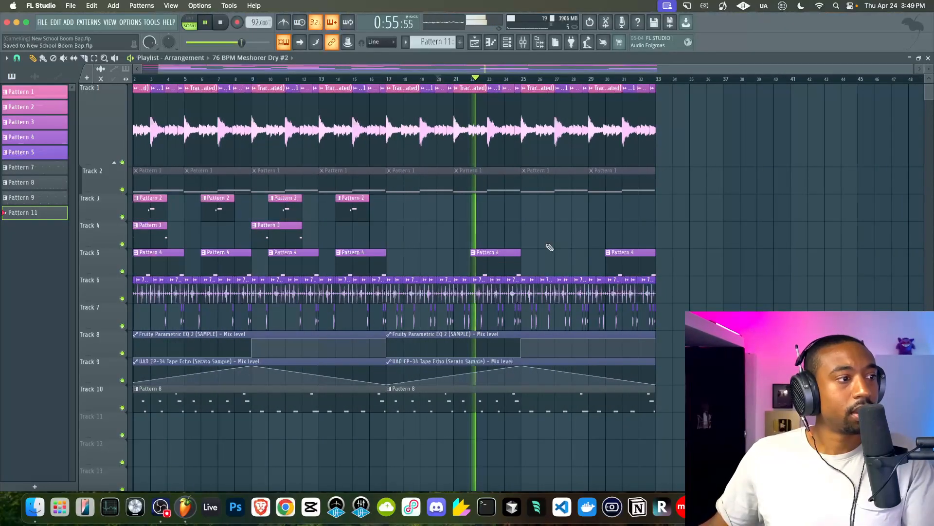
Step: Delete the first Pattern 8 clip on Track 10, then play the song and select the KORG input track in the mixer
{"action": "right_click", "coordinate": [352, 390]}
{"action": "key", "text": "space"}
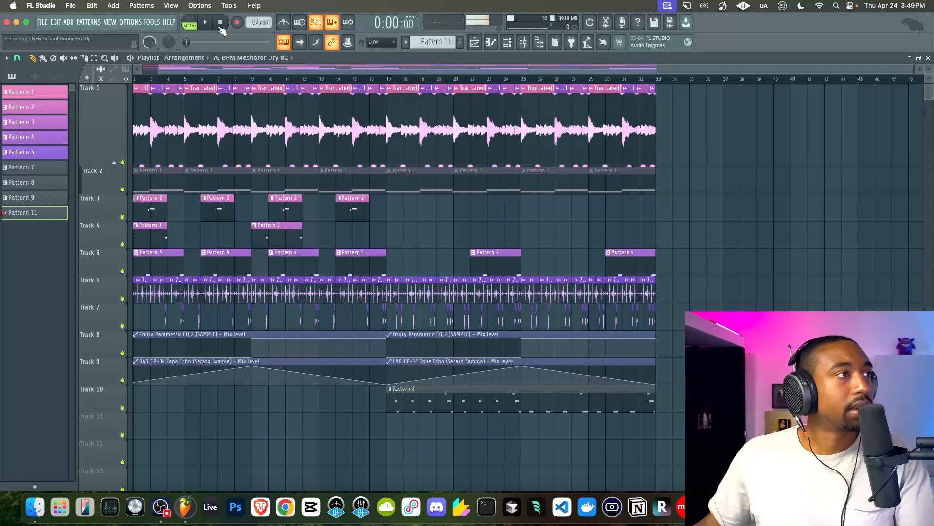
{"action": "left_click", "coordinate": [509, 48]}
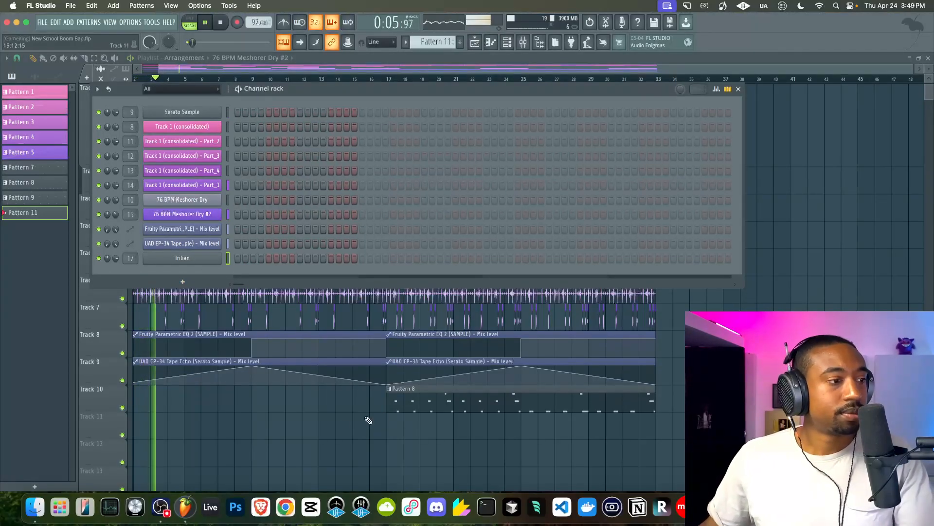
{"action": "key", "text": "Escape"}
{"action": "left_click", "coordinate": [524, 44]}
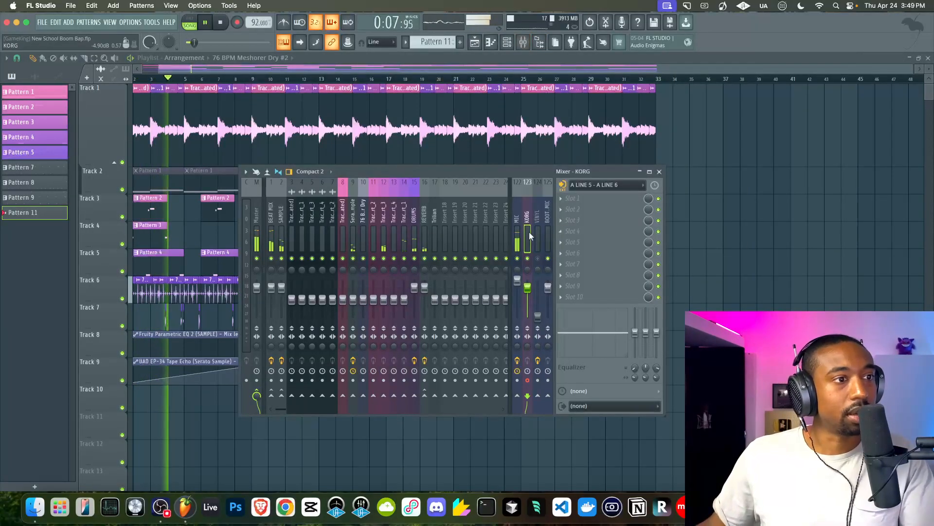
{"action": "key", "text": "Escape"}
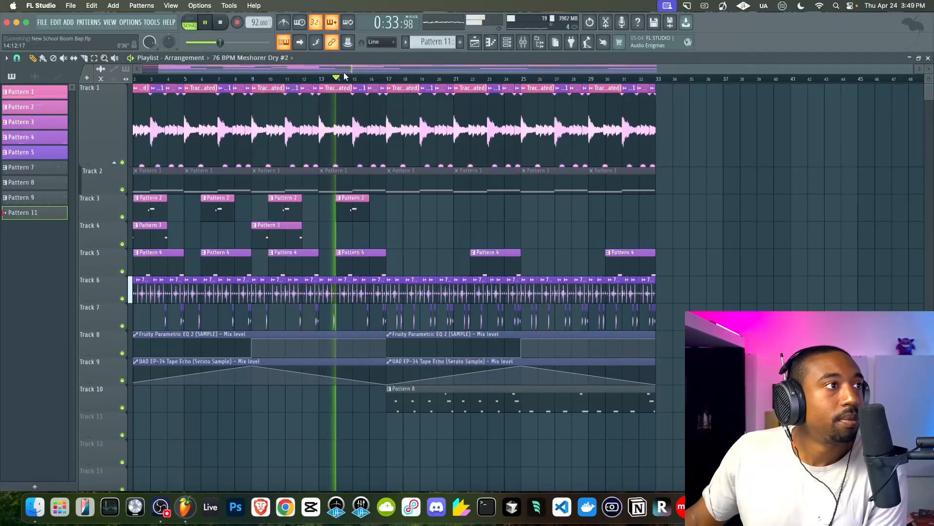
Step: Try recording a KORG keyboard take on Track 4 from around bar 16 and delete the take
{"action": "left_click", "coordinate": [524, 42]}
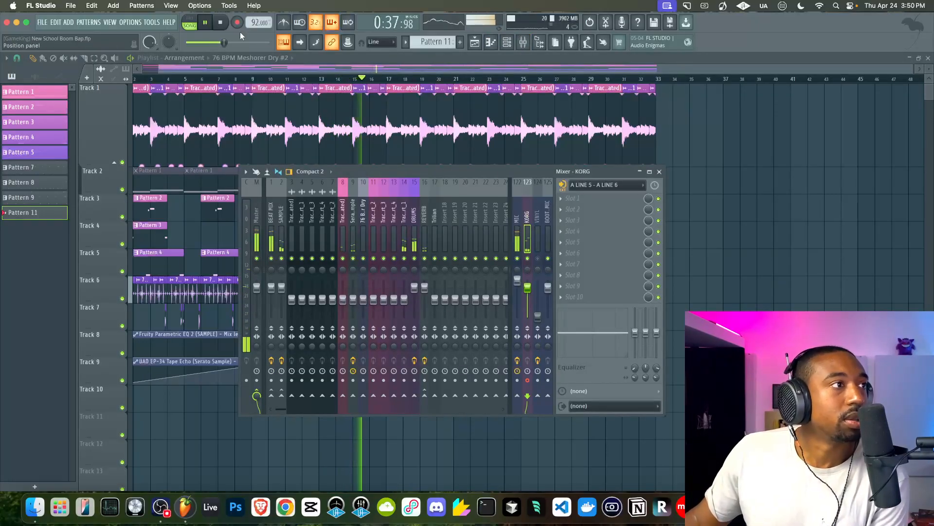
{"action": "key", "text": "F9"}
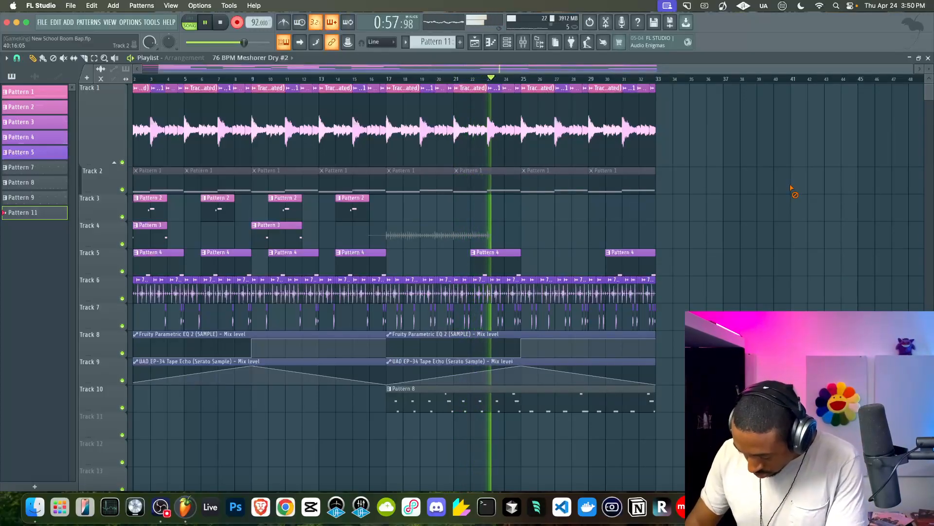
{"action": "key", "text": "space"}
{"action": "right_click", "coordinate": [424, 246]}
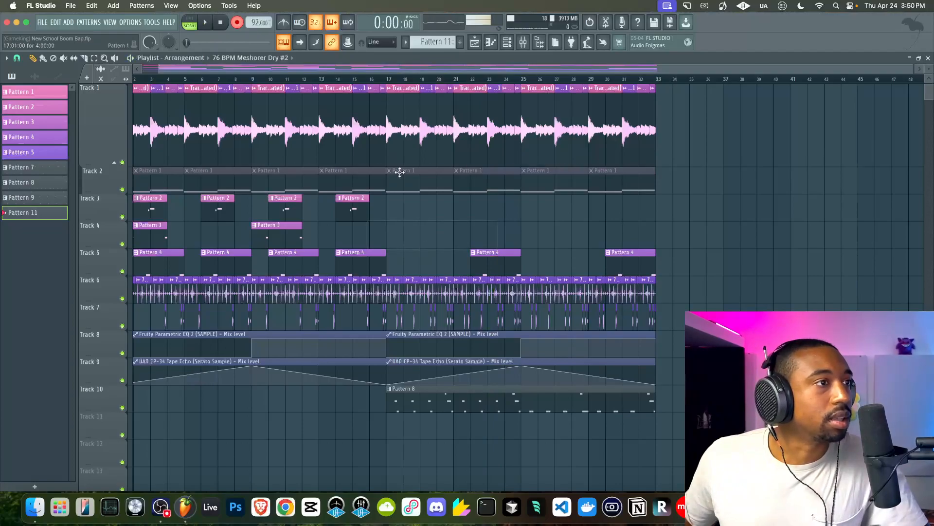
Step: Record a KORG keyboard part on Track 4 from around bar 16 to bar 33 and play it back
{"action": "key", "text": "space"}
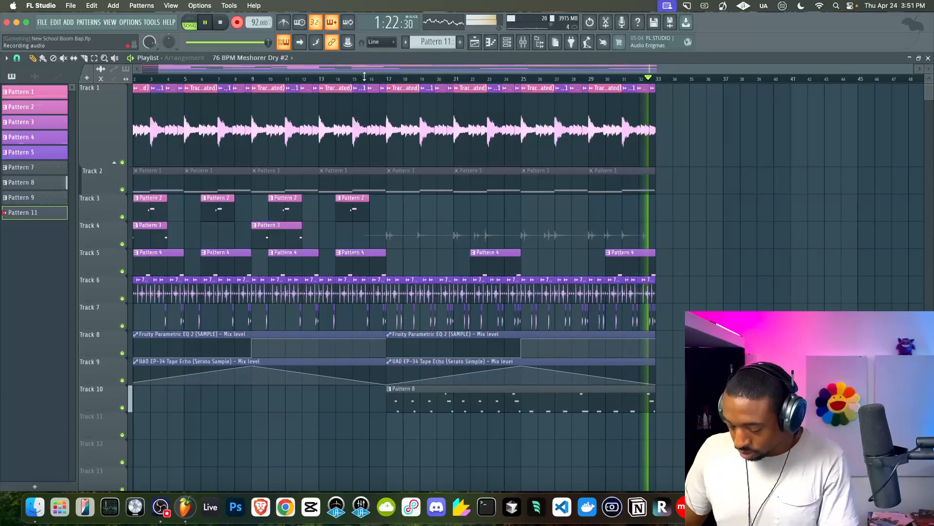
{"action": "key", "text": "space"}
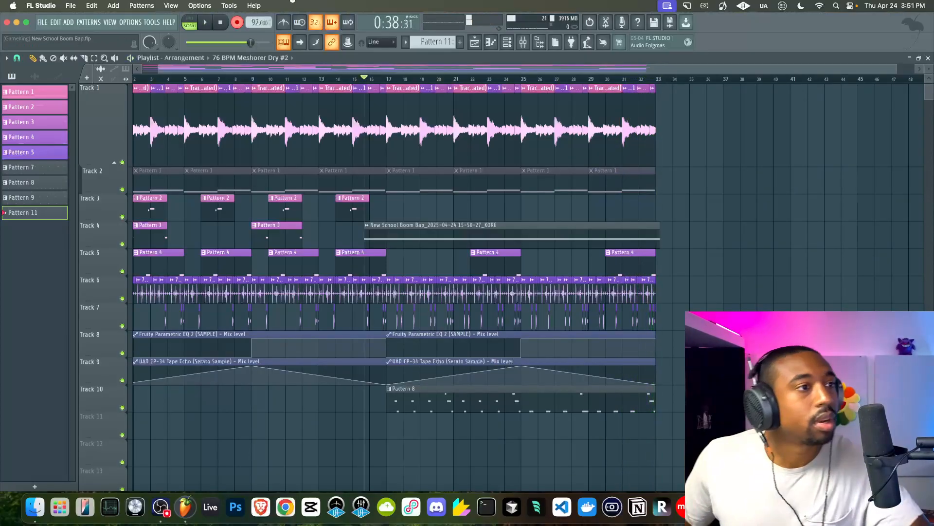
{"action": "key", "text": "space"}
Step: Assign the recorded KORG clip on Track 4 to its own free mixer track and save the project
{"action": "double_click", "coordinate": [405, 234]}
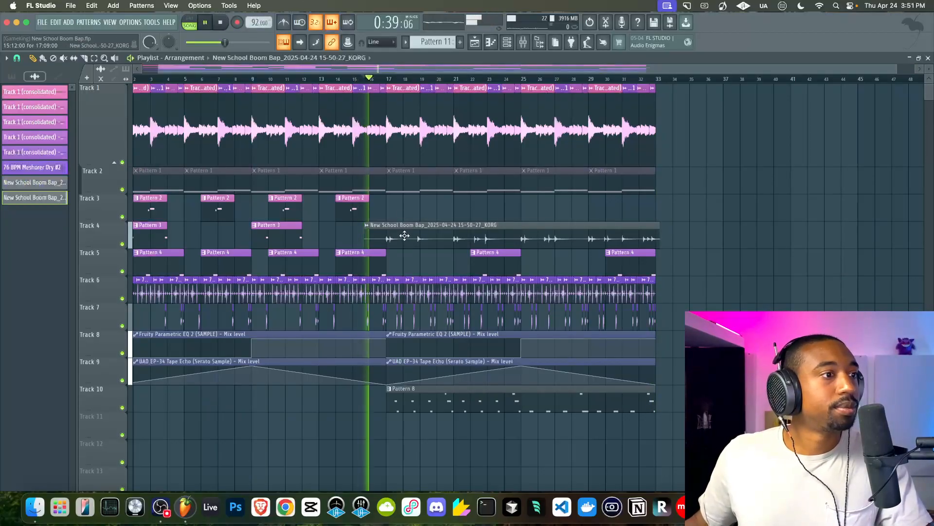
{"action": "key", "text": "super+l"}
{"action": "left_click", "coordinate": [529, 233]}
{"action": "right_click", "coordinate": [704, 239]}
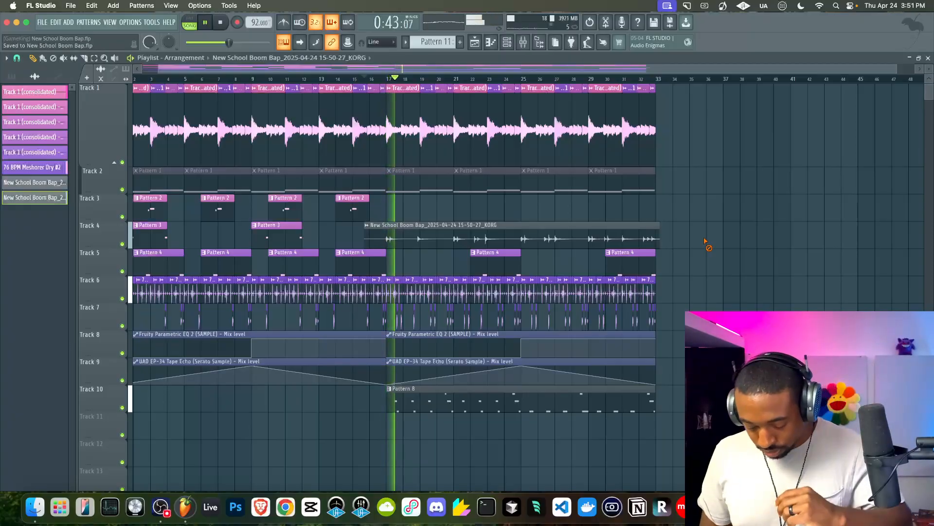
{"action": "key", "text": "super+s"}
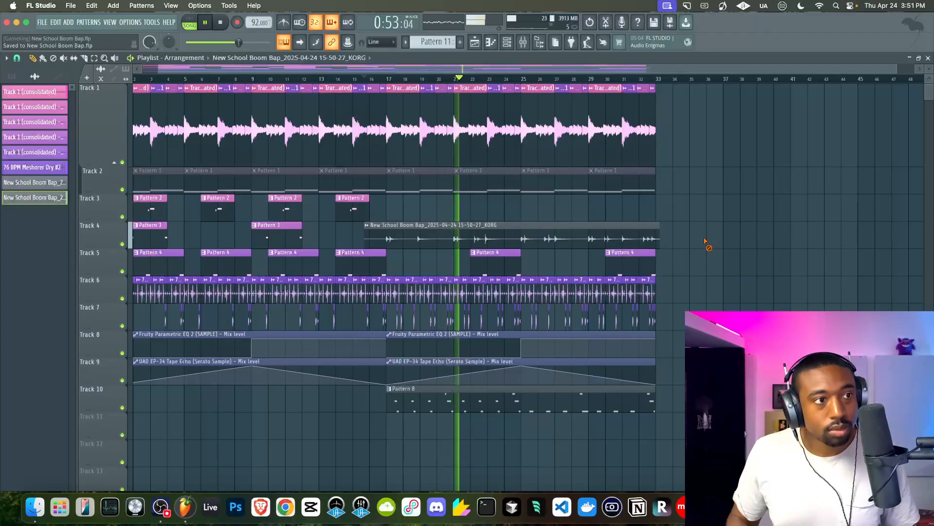
Step: Try recording a second KORG part on Track 11 from around bar 14 and delete the take
{"action": "left_click", "coordinate": [336, 79]}
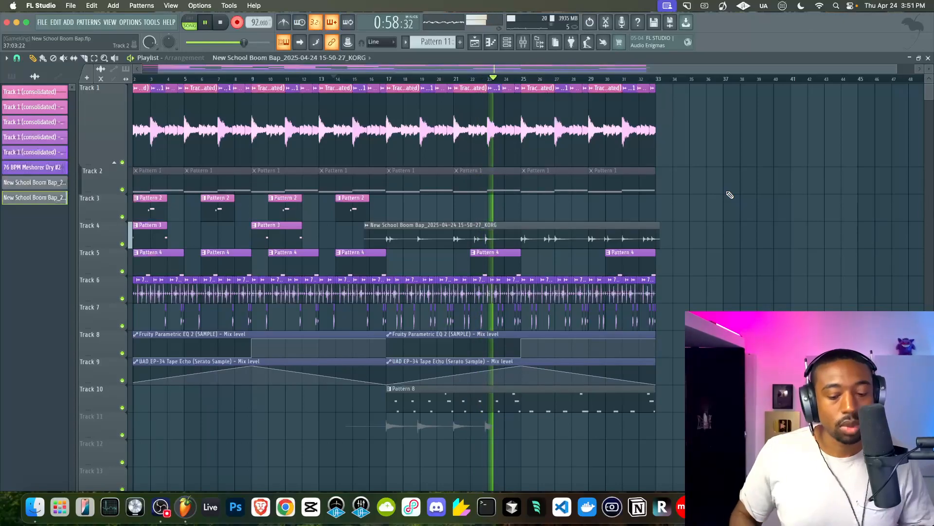
{"action": "key", "text": "space"}
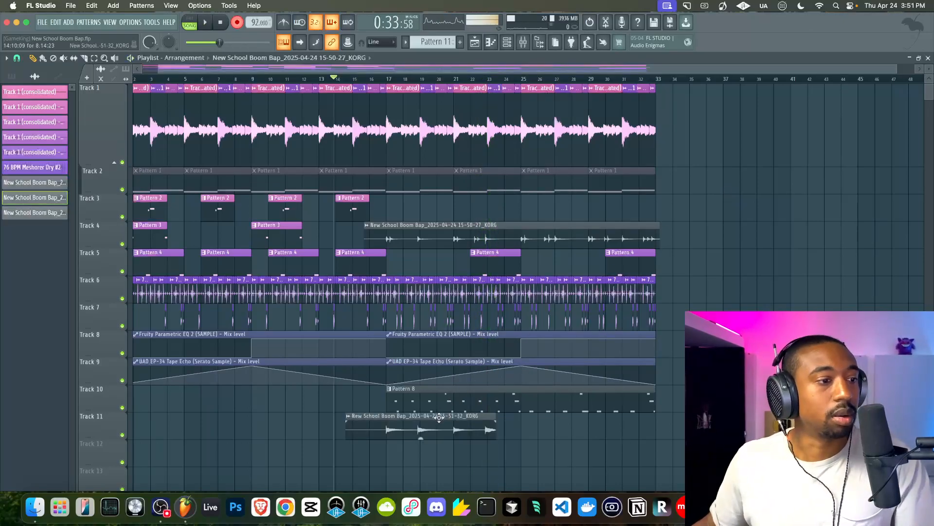
{"action": "right_click", "coordinate": [439, 417]}
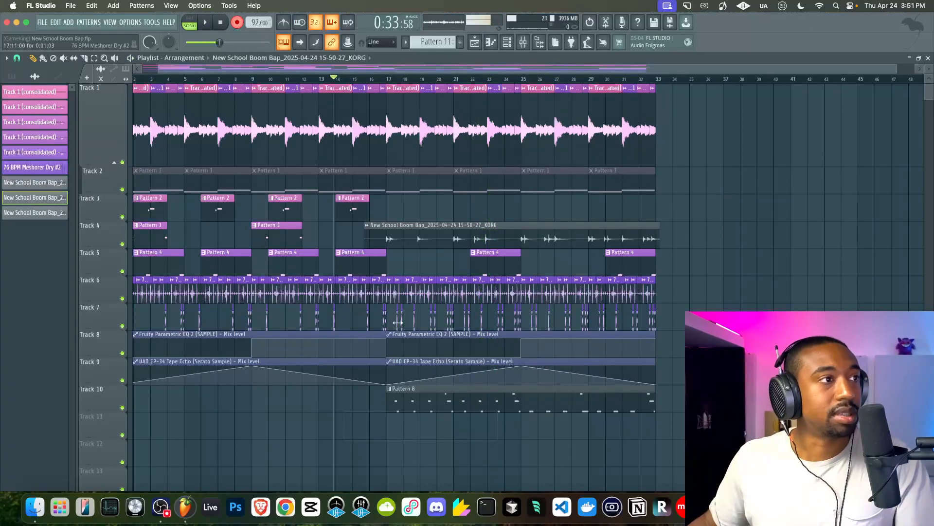
Step: Record a second KORG part on Track 11 from around bar 15 to bar 33 and assign its clip to its own mixer track
{"action": "key", "text": "space"}
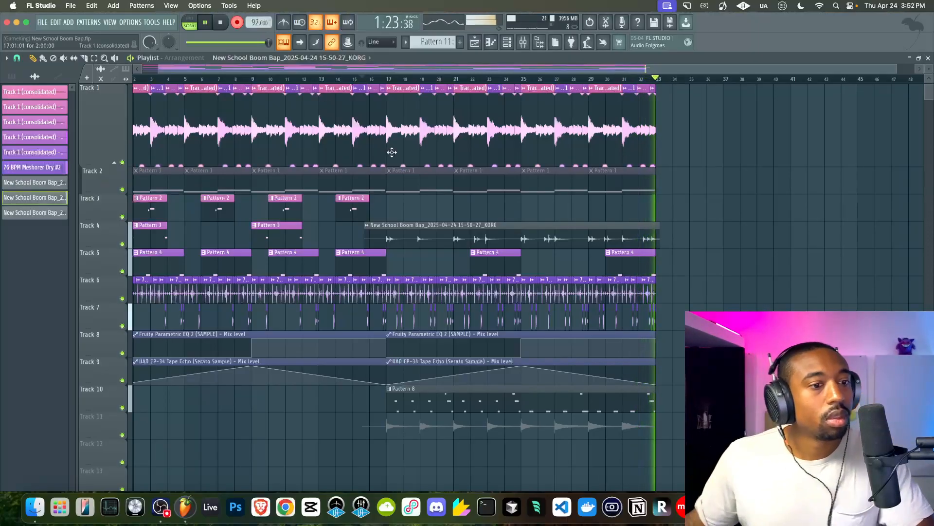
{"action": "key", "text": "space"}
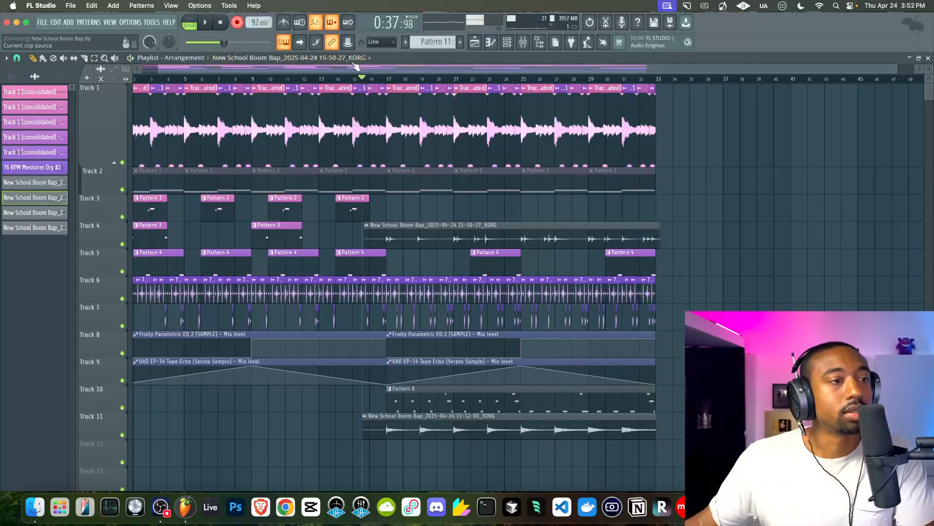
{"action": "double_click", "coordinate": [419, 414]}
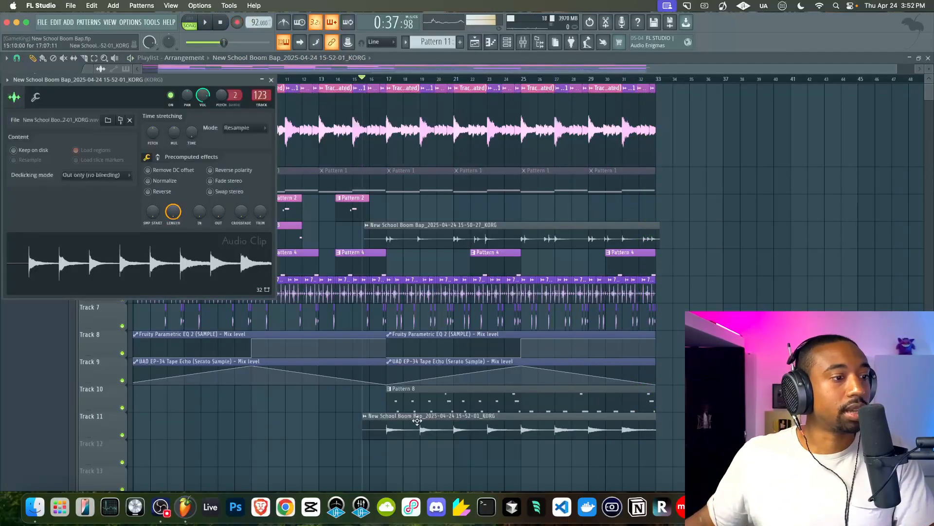
{"action": "key", "text": "F9"}
{"action": "key", "text": "space"}
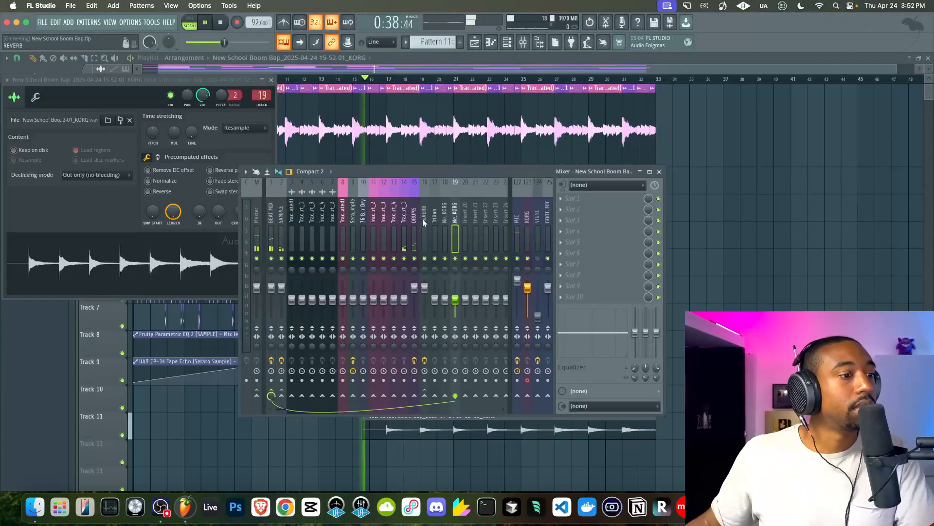
{"action": "right_click", "coordinate": [301, 446]}
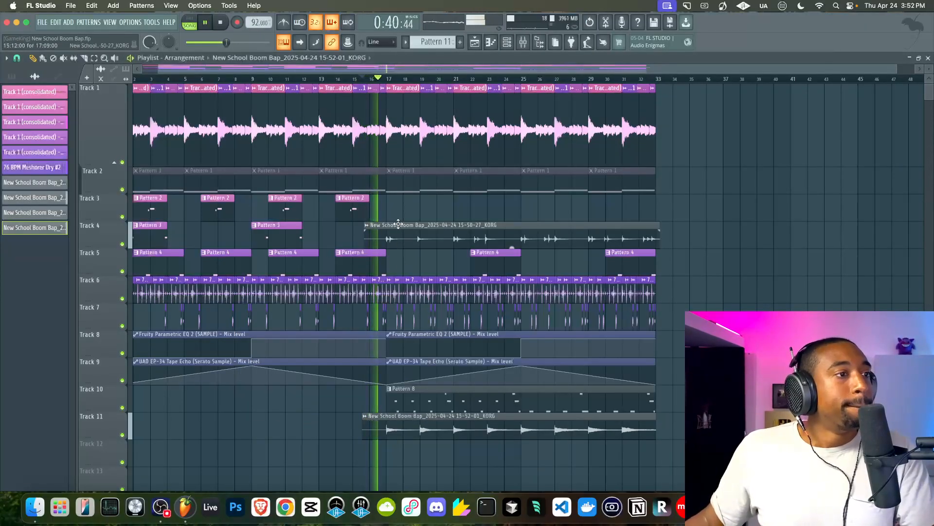
Step: Review the Genome plugin settings on the DRUMS mixer track while the song plays
{"action": "key", "text": "F9"}
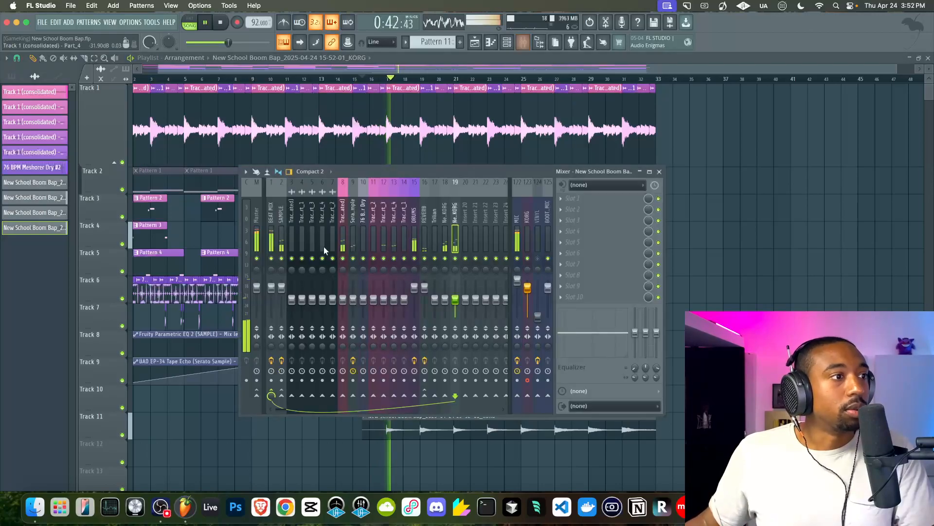
{"action": "left_click", "coordinate": [414, 225]}
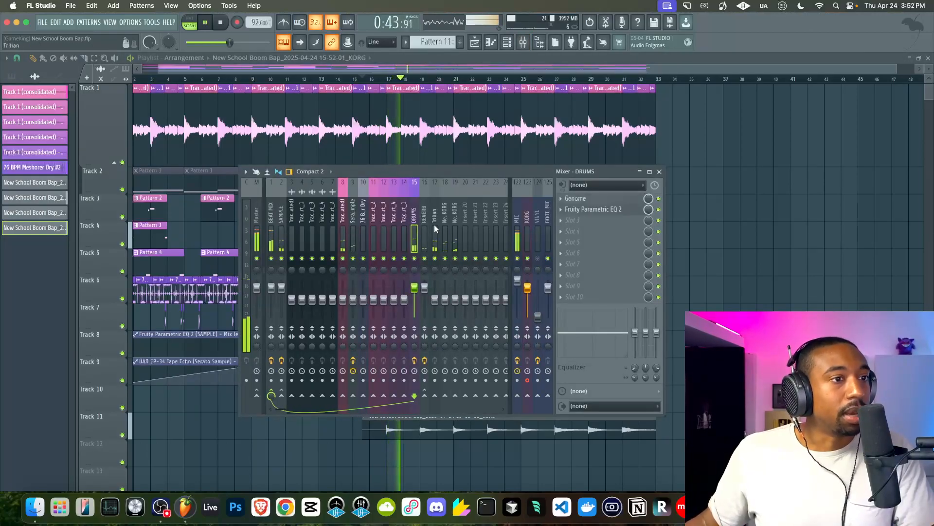
{"action": "left_click", "coordinate": [594, 199]}
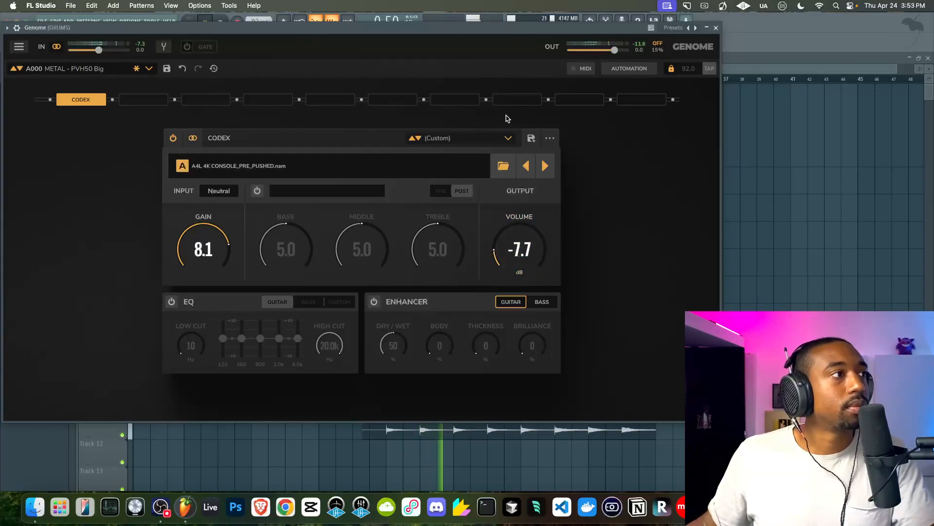
{"action": "left_click", "coordinate": [716, 28]}
{"action": "key", "text": "F9"}
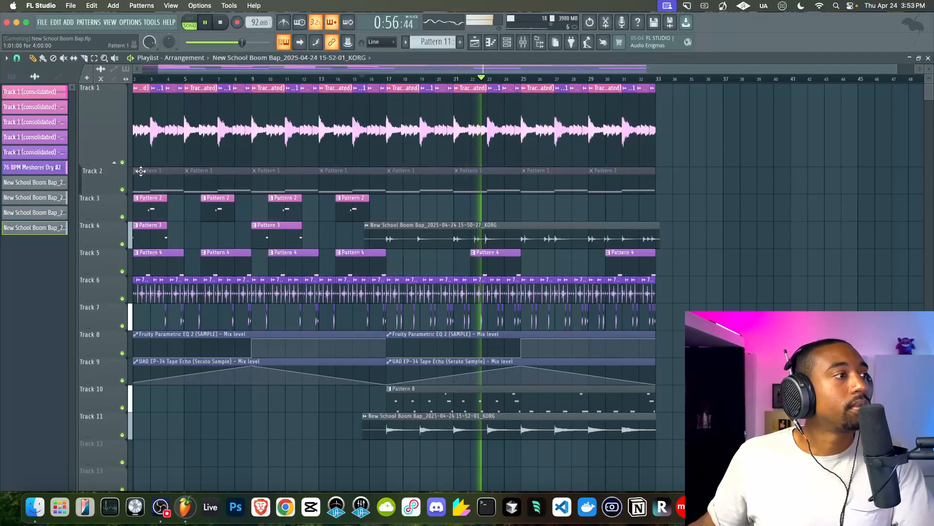
Step: Color the four KORG recordings with a gradient from Pale Violet Red (#D473B1) to Slate Blue (#7A5AD5)
{"action": "right_click", "coordinate": [90, 199]}
{"action": "left_click", "coordinate": [84, 214]}
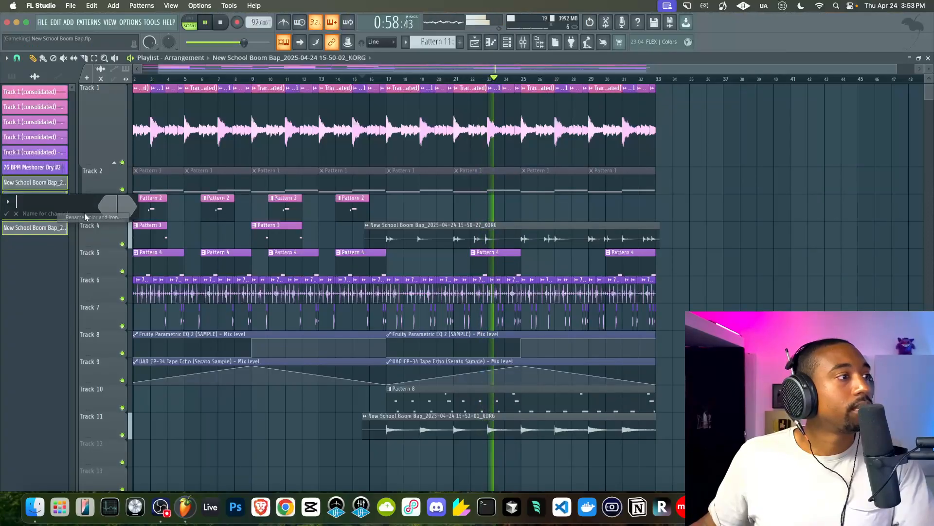
{"action": "left_click", "coordinate": [117, 206]}
{"action": "left_click", "coordinate": [193, 363]}
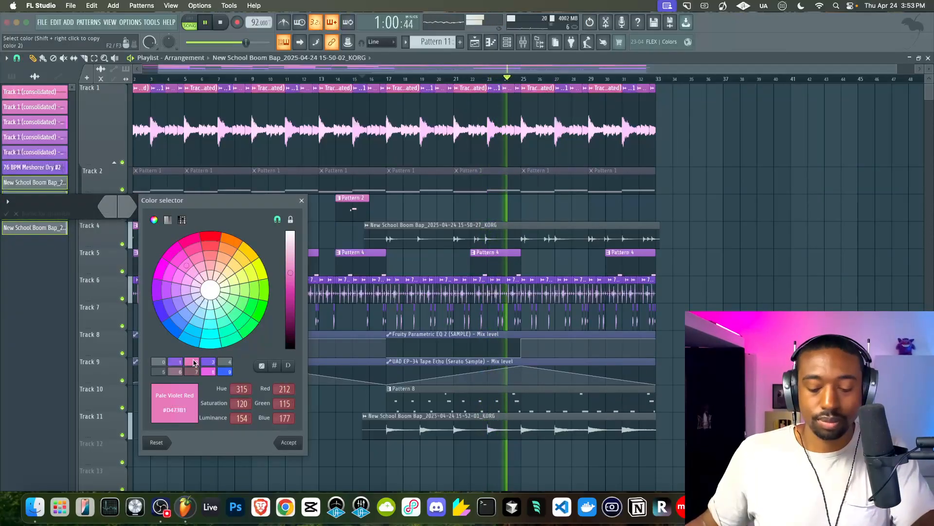
{"action": "key", "text": "Return"}
{"action": "left_click", "coordinate": [128, 207]}
{"action": "left_click", "coordinate": [198, 364]}
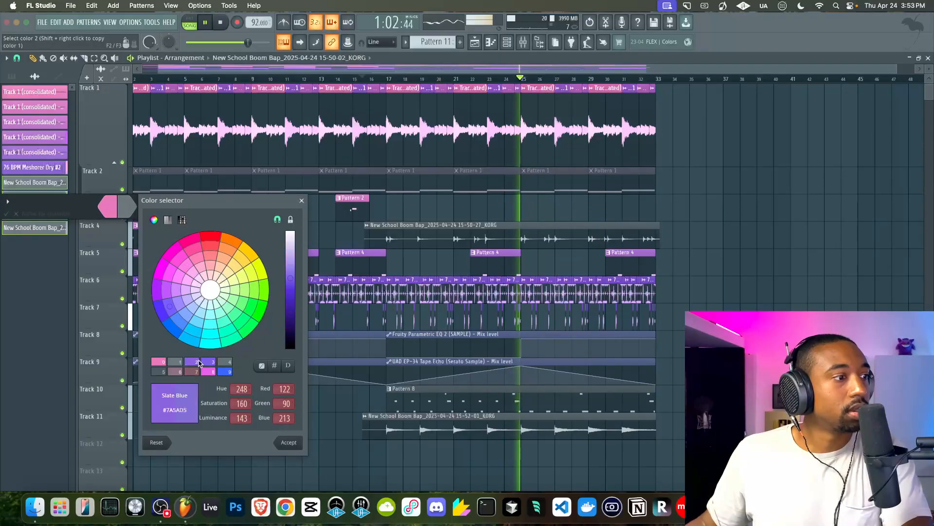
{"action": "key", "text": "Return"}
{"action": "key", "text": "Return"}
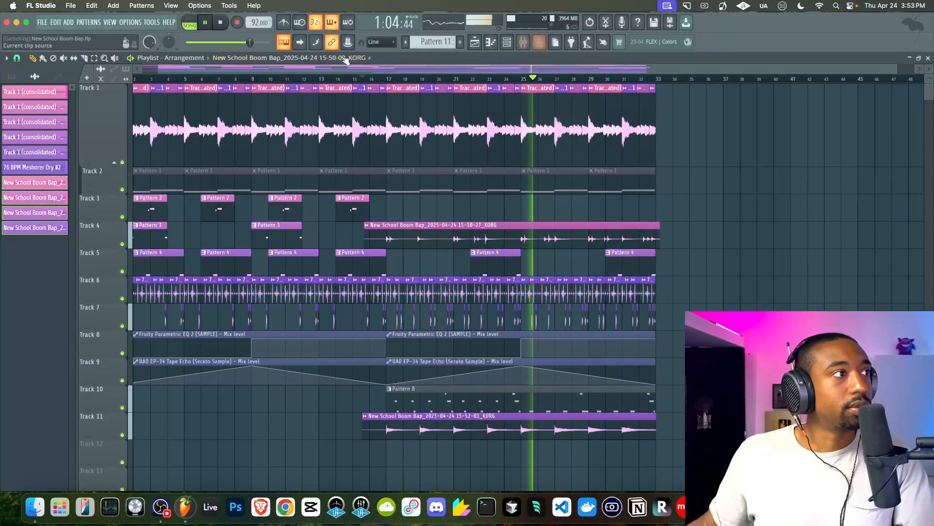
Step: Check the MIDI input and output devices in the settings
{"action": "left_click", "coordinate": [119, 22]}
{"action": "left_click", "coordinate": [139, 48]}
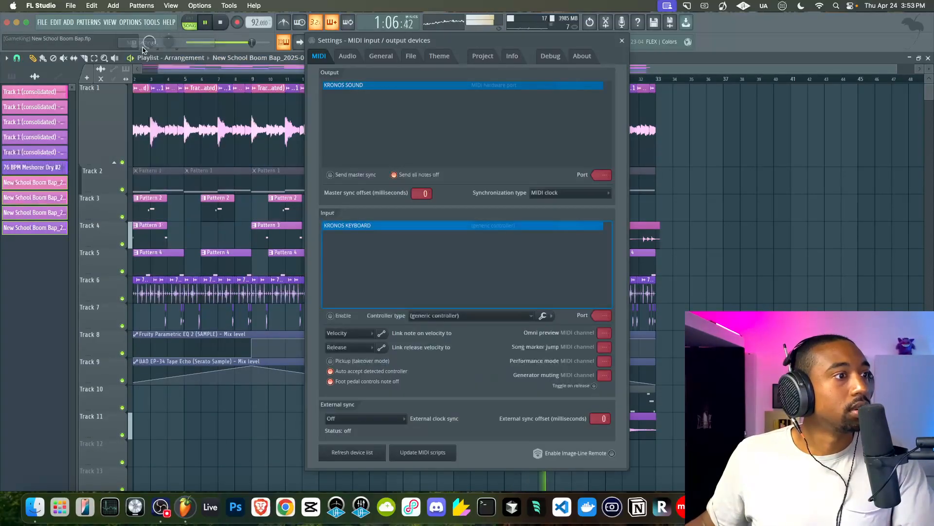
{"action": "left_click", "coordinate": [622, 40]}
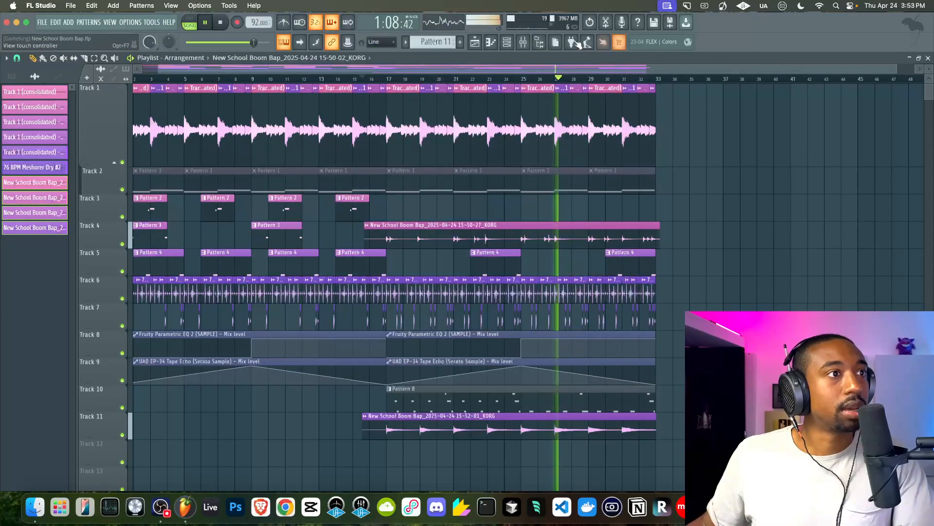
Step: Add a Keyscape instrument channel and load its Celeste patch
{"action": "key", "text": "F6"}
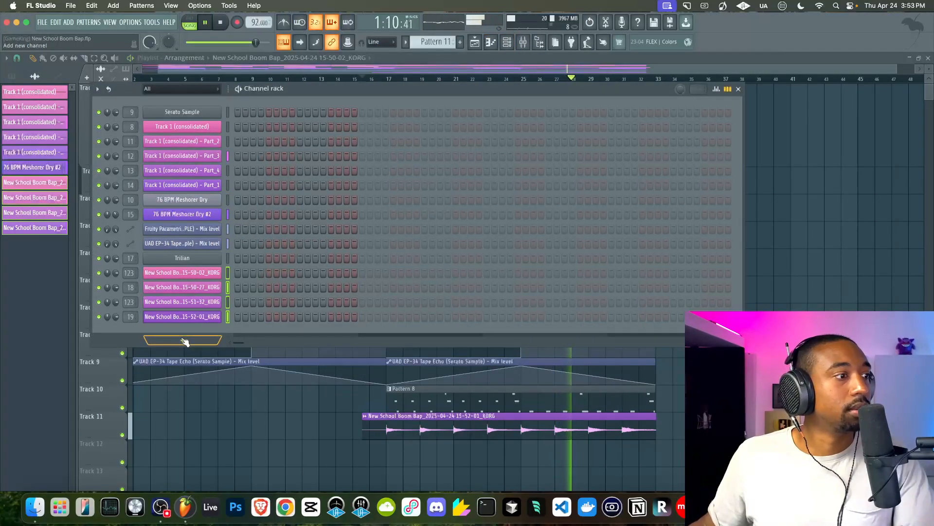
{"action": "left_click", "coordinate": [183, 339]}
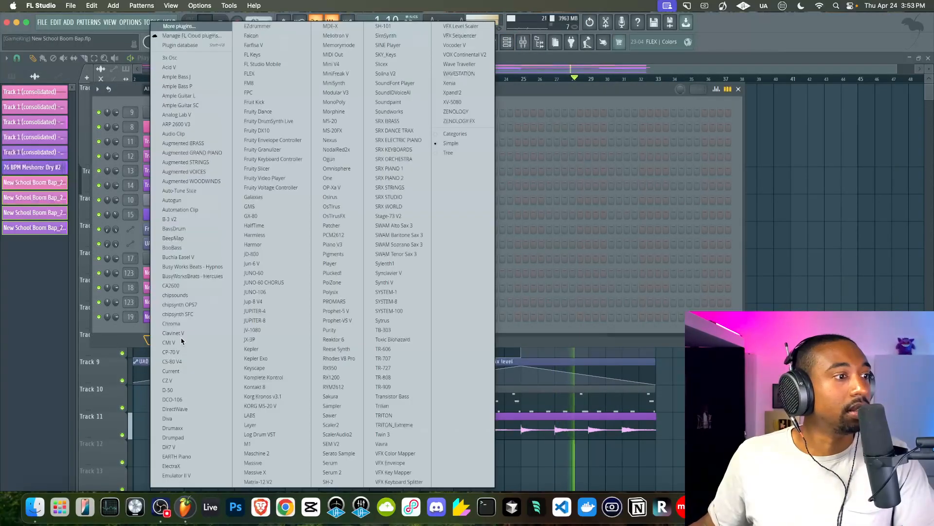
{"action": "left_click", "coordinate": [264, 369]}
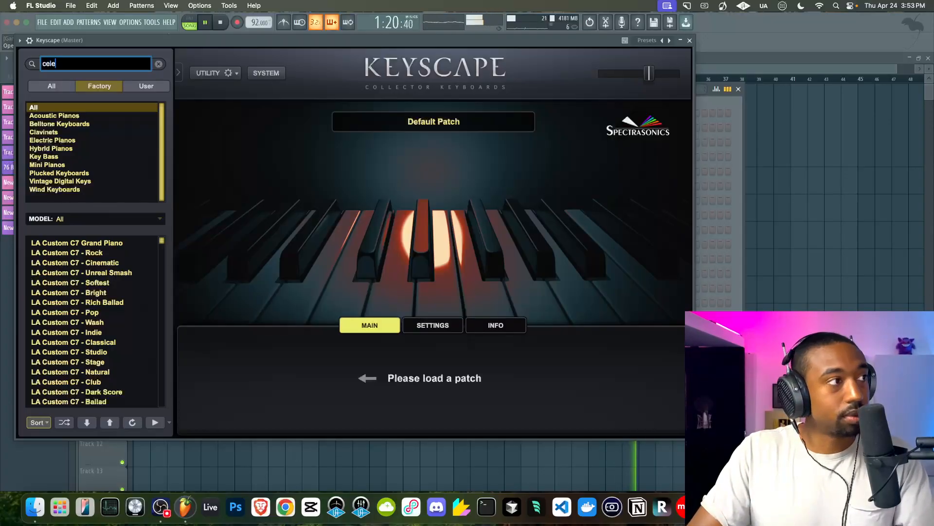
{"action": "key", "text": "Return"}
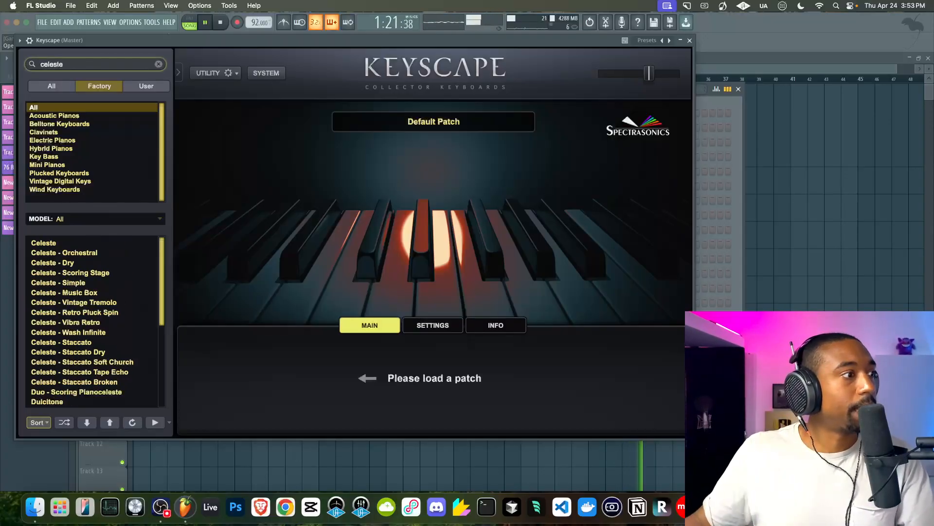
{"action": "left_click", "coordinate": [44, 243]}
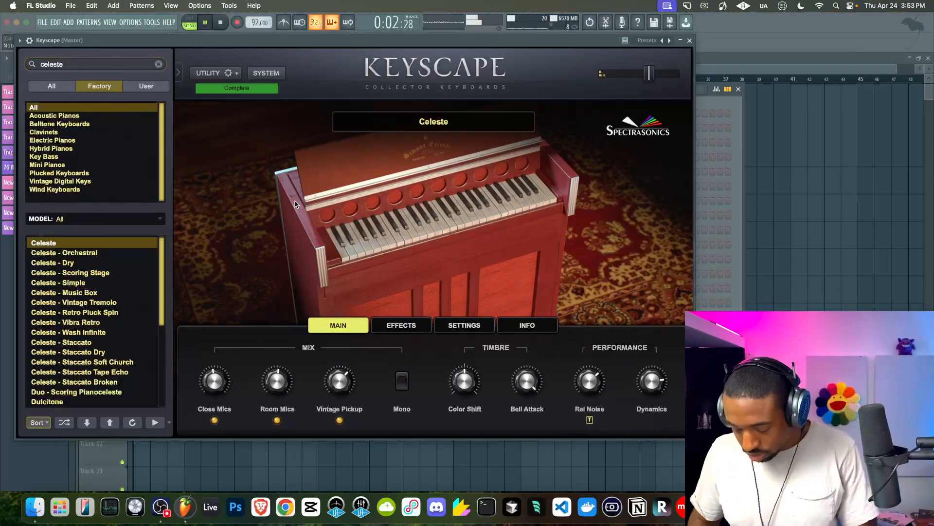
{"action": "left_click", "coordinate": [691, 41]}
Step: Mute the KORG mixer track and disarm its audio recording
{"action": "left_click", "coordinate": [526, 44]}
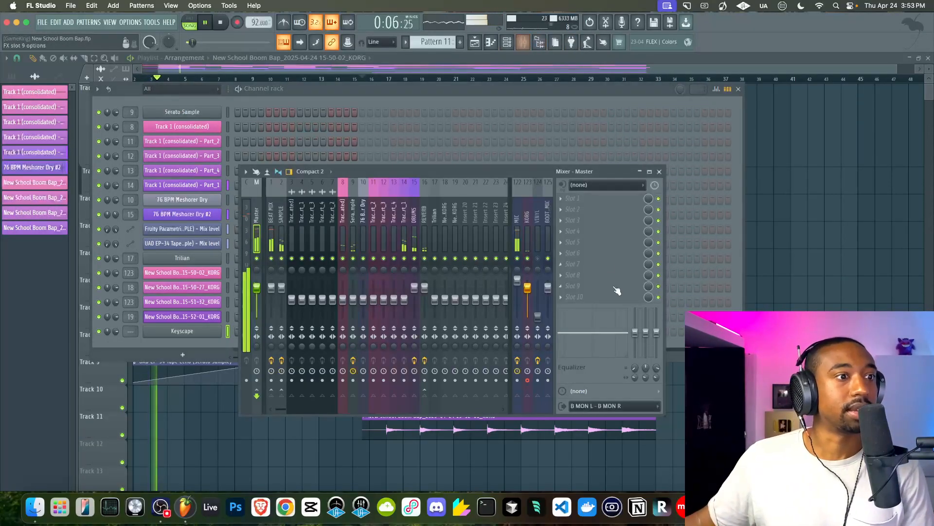
{"action": "left_click", "coordinate": [528, 258]}
{"action": "left_click", "coordinate": [528, 382]}
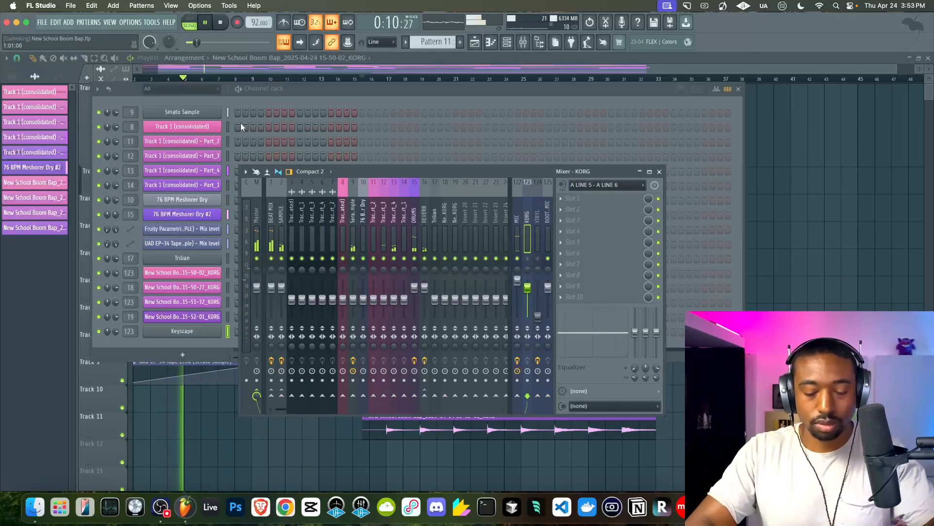
{"action": "key", "text": "super+l"}
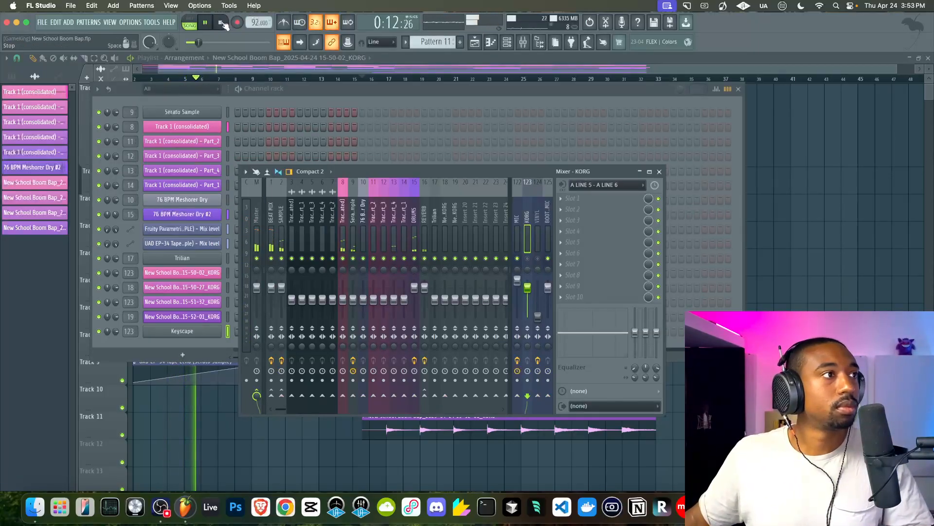
{"action": "right_click", "coordinate": [772, 229]}
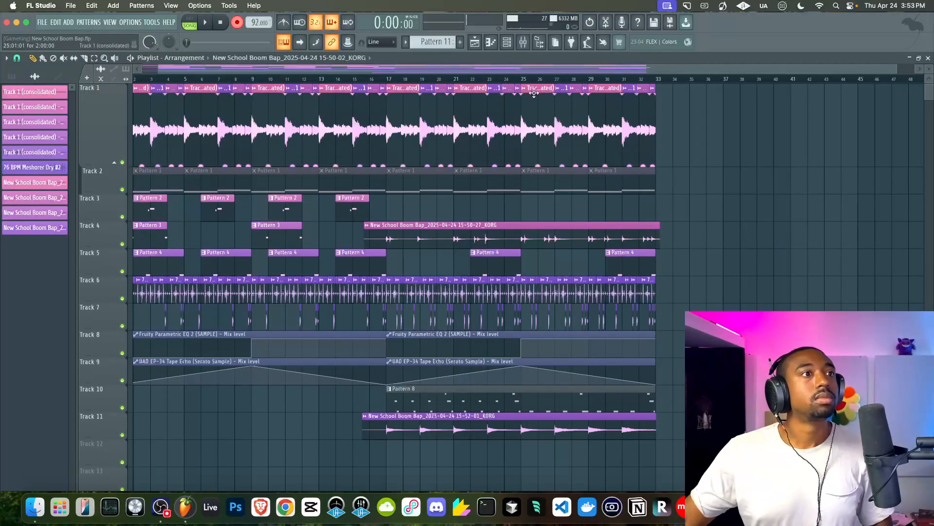
Step: Assign the Keyscape channel to free mixer track 20 and try a short recording pass
{"action": "left_click", "coordinate": [508, 44]}
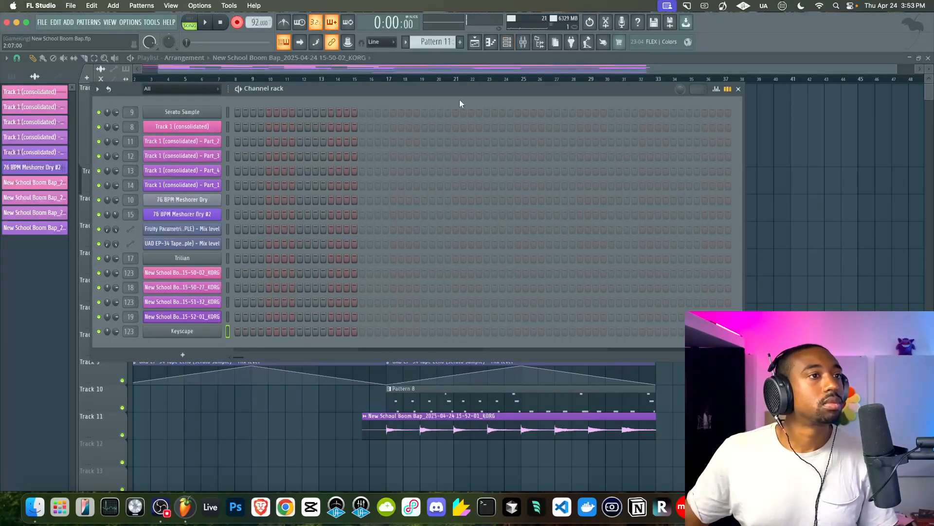
{"action": "key", "text": "super+l"}
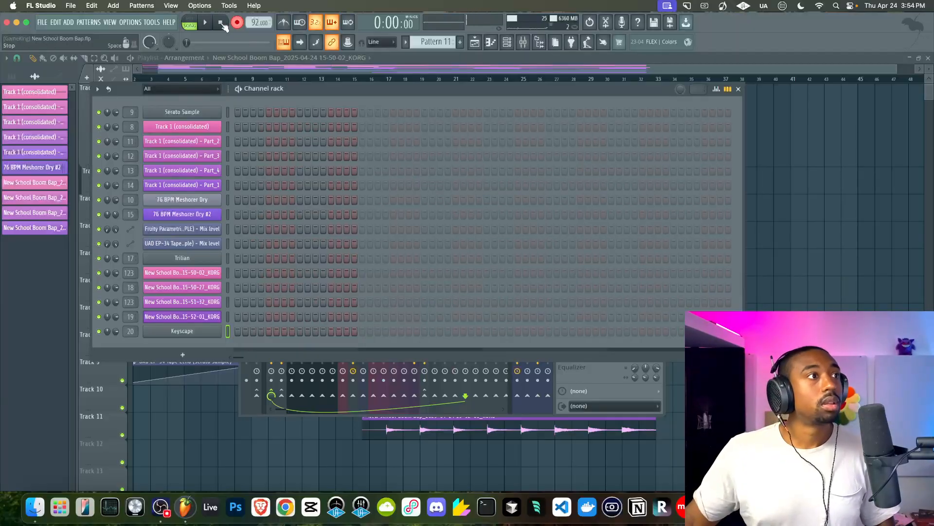
{"action": "right_click", "coordinate": [866, 223]}
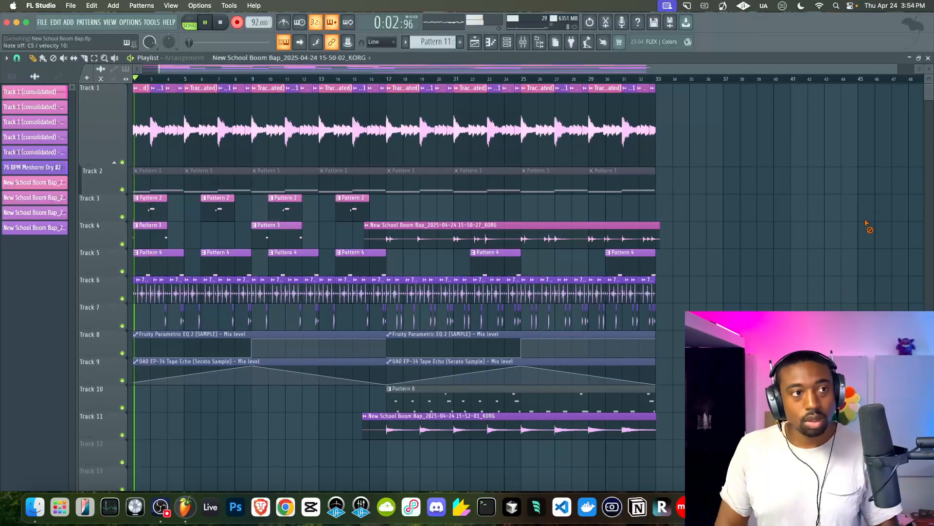
{"action": "key", "text": "space"}
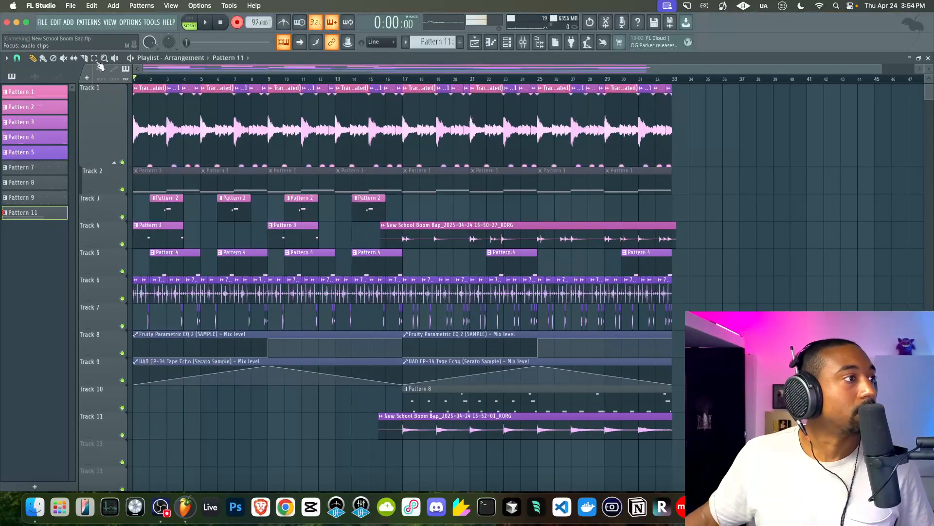
Step: Check the audio device and buffer length in the audio settings
{"action": "left_click", "coordinate": [130, 22]}
{"action": "left_click", "coordinate": [137, 53]}
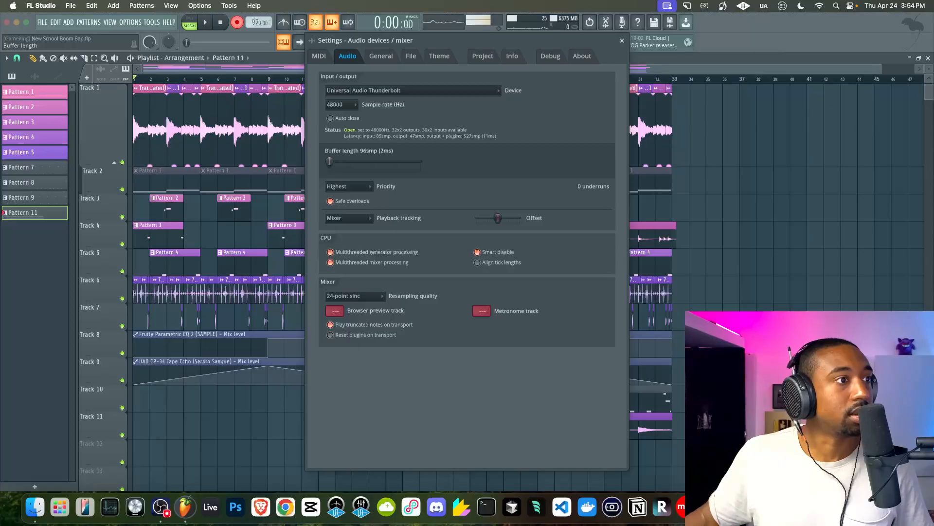
{"action": "left_click", "coordinate": [622, 41]}
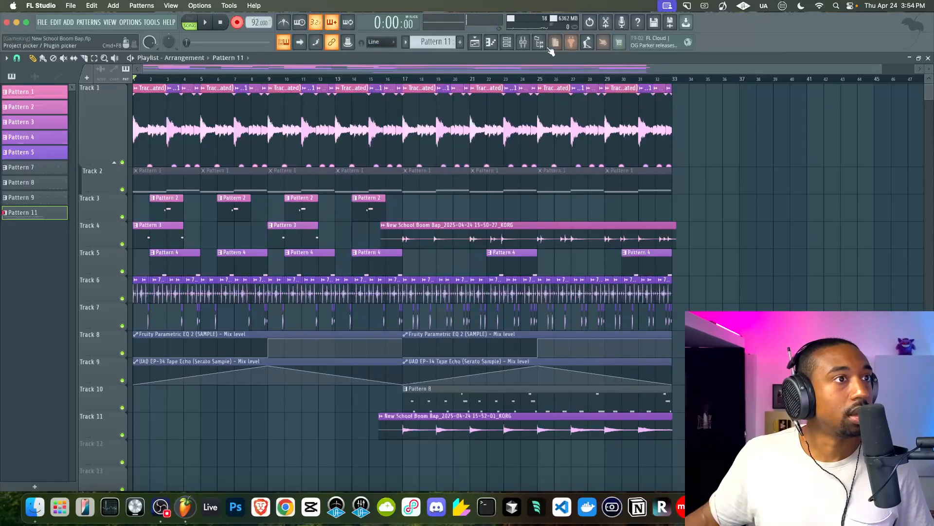
Step: Look through the mixer tracks from REVERB back to BEAT MIX
{"action": "left_click", "coordinate": [526, 43]}
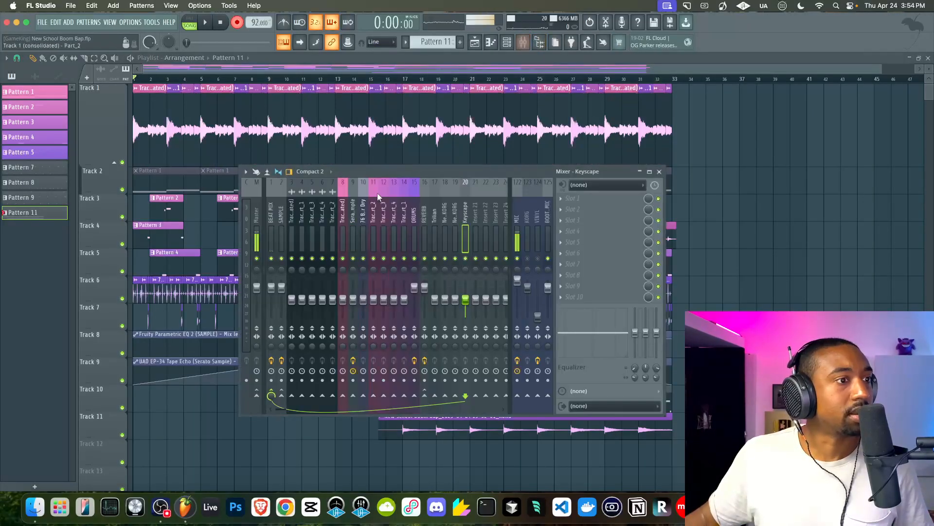
{"action": "left_click", "coordinate": [424, 238]}
{"action": "left_click", "coordinate": [383, 237]}
{"action": "left_click", "coordinate": [365, 230]}
{"action": "left_click", "coordinate": [332, 232]}
{"action": "left_click", "coordinate": [275, 233]}
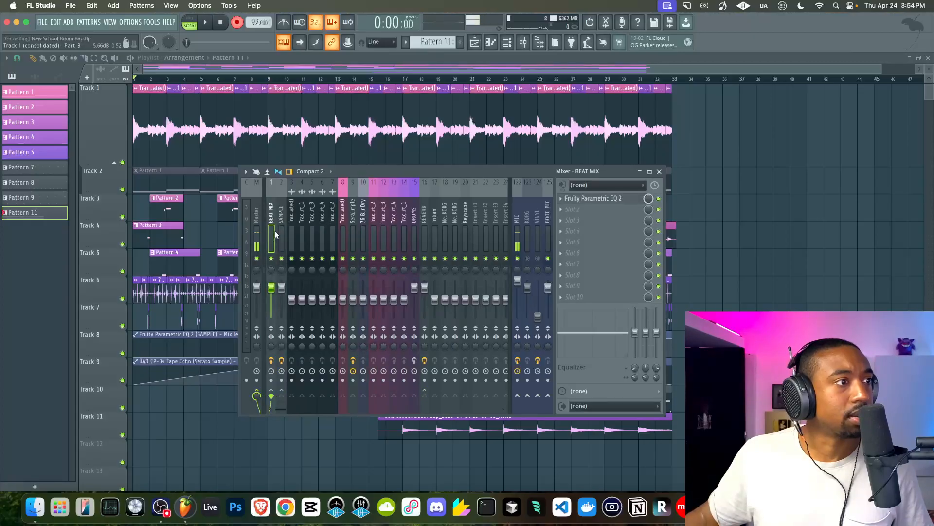
Step: Record a Keyscape Celeste part as Pattern 11 on Track 12 from bar 1 to bar 33
{"action": "key", "text": "F9"}
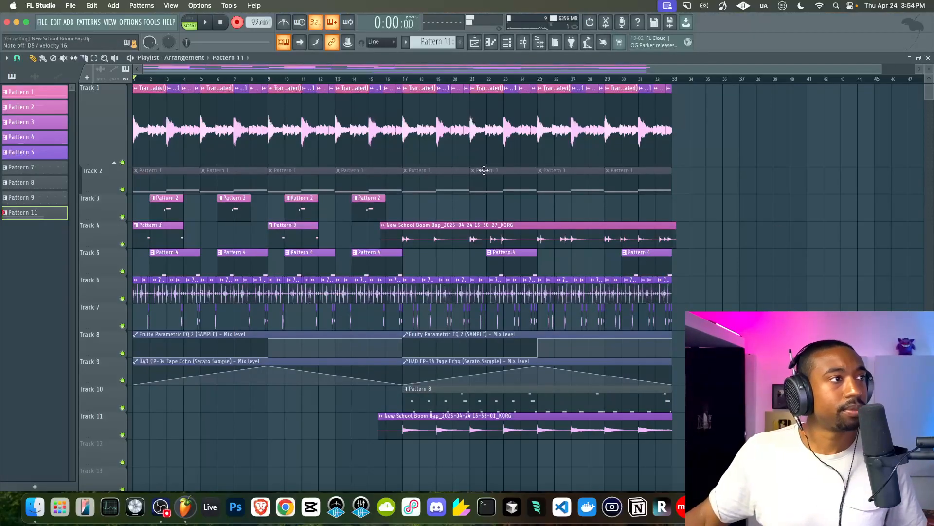
{"action": "key", "text": "space"}
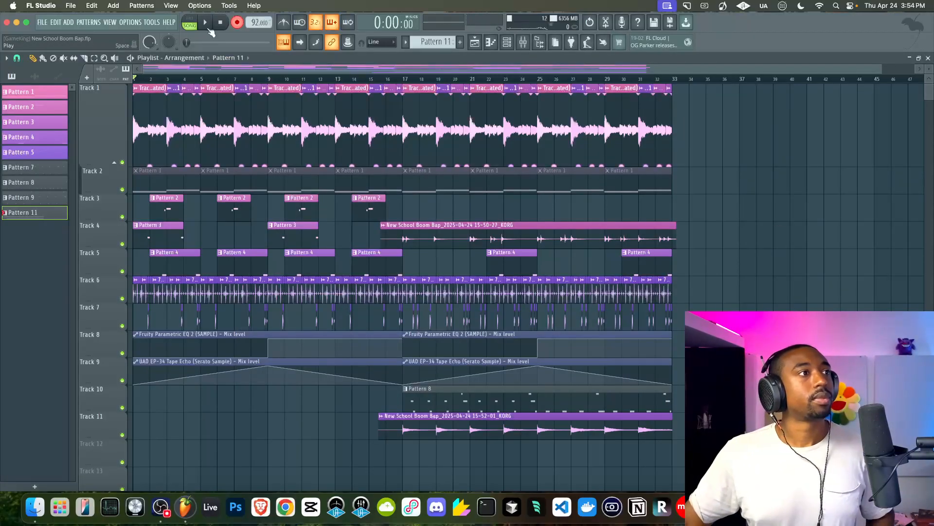
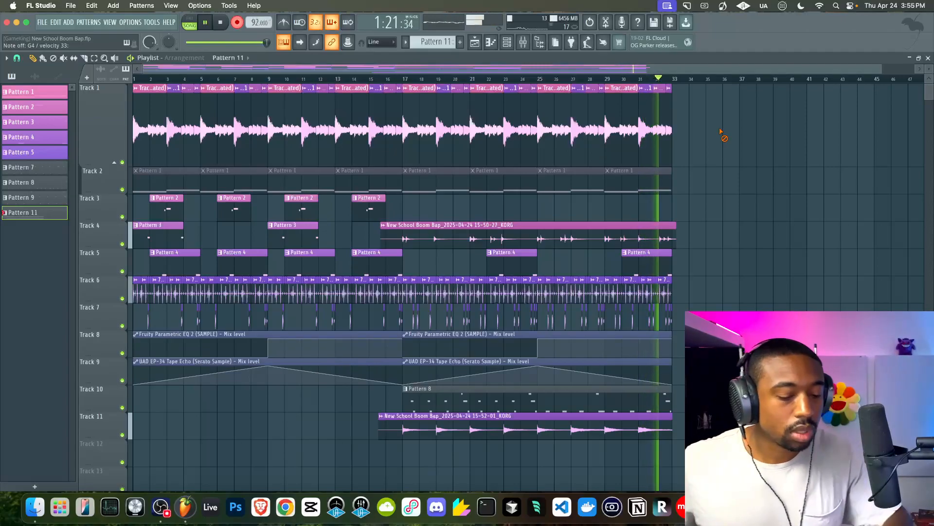
{"action": "key", "text": "space"}
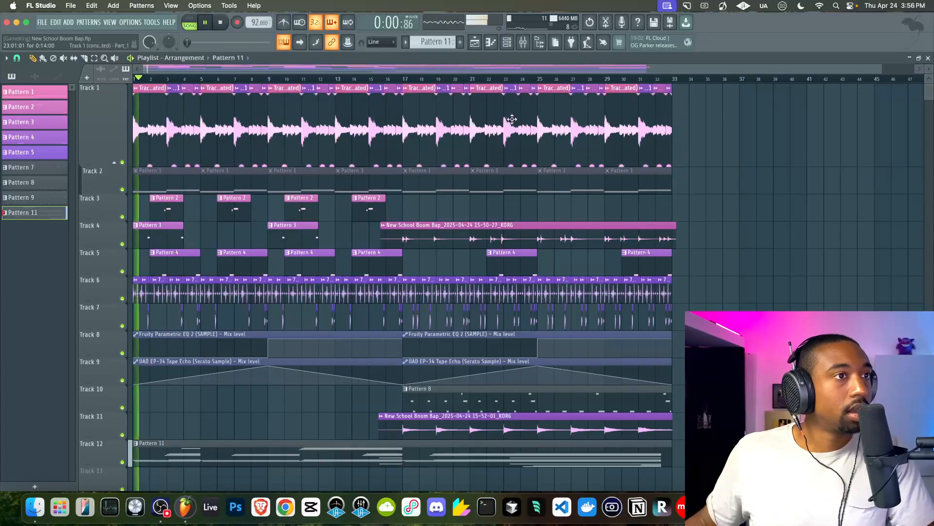
Step: Lower the DRUMS mixer track's volume to the level of the neighbouring drum tracks while the song plays
{"action": "left_click", "coordinate": [523, 43]}
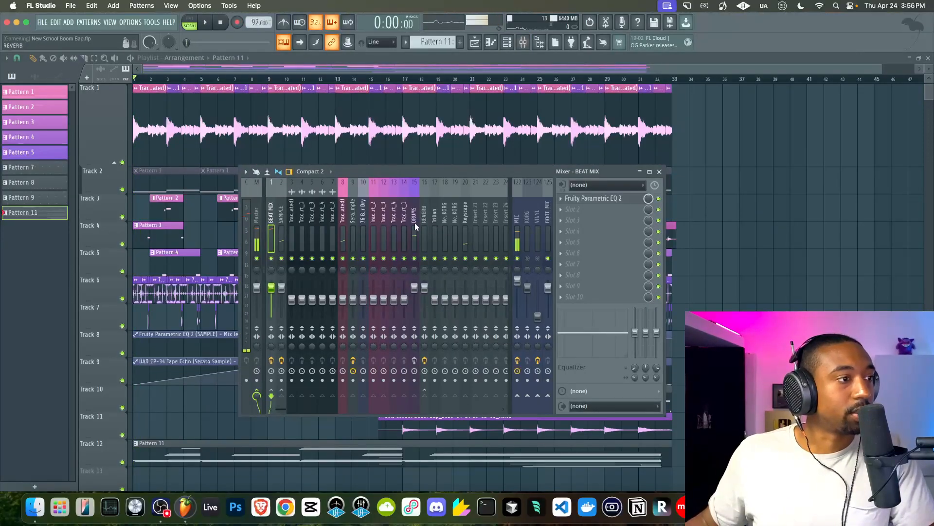
{"action": "key", "text": "space"}
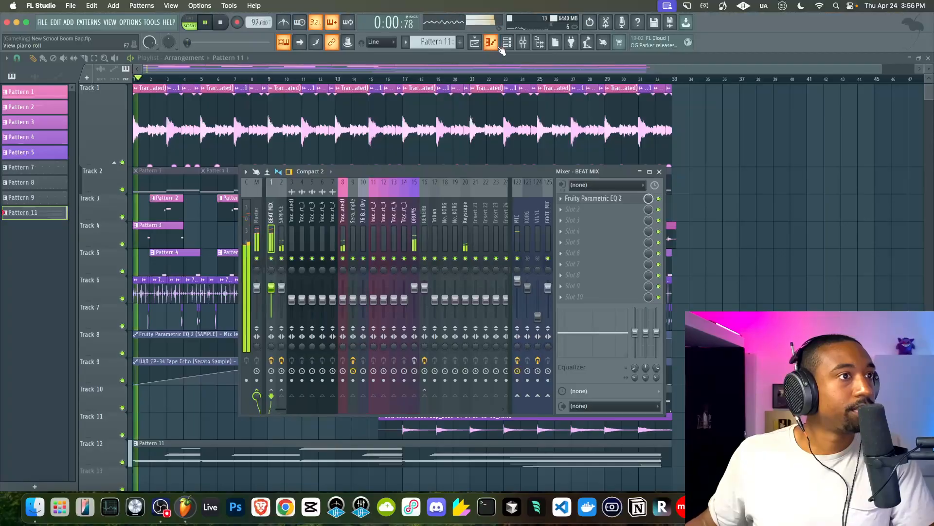
{"action": "key", "text": "F6"}
{"action": "left_click", "coordinate": [581, 378]}
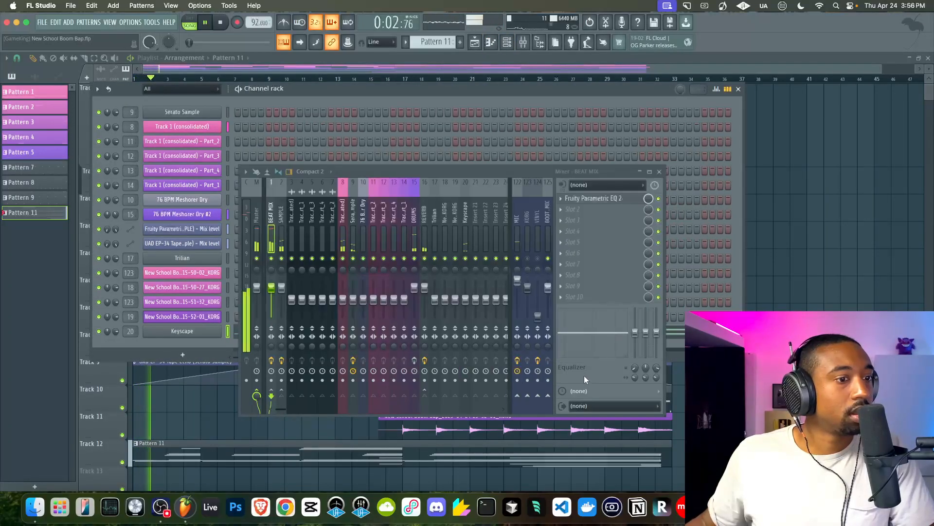
{"action": "left_click_drag", "start_coordinate": [414, 290], "coordinate": [414, 295]}
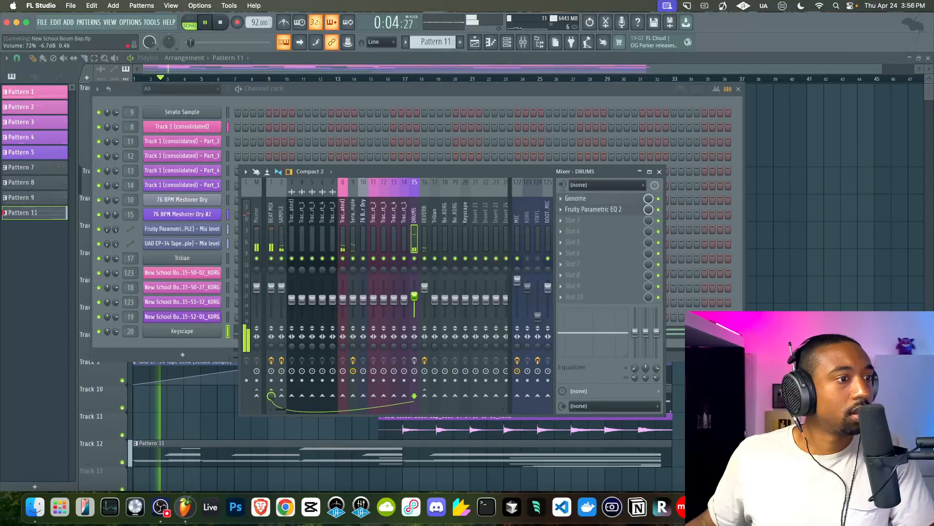
{"action": "right_click", "coordinate": [415, 299]}
{"action": "left_click", "coordinate": [428, 302]}
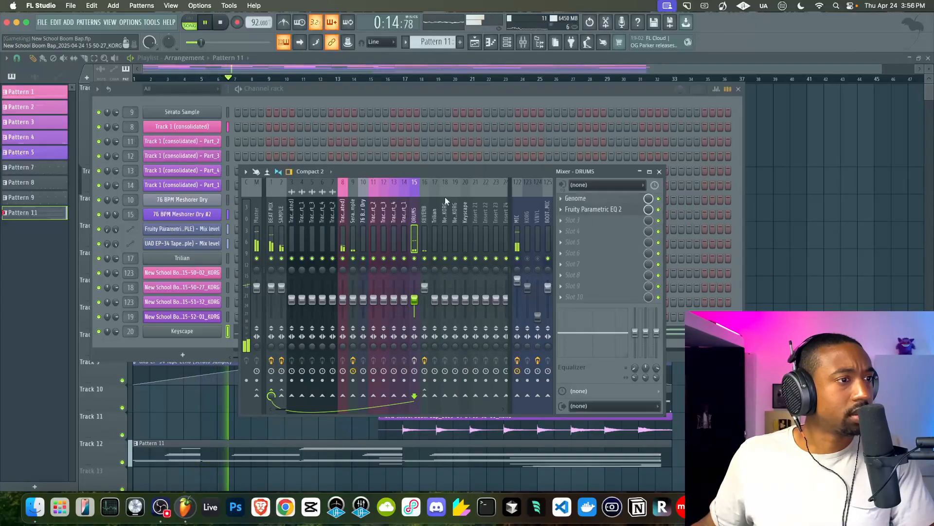
Step: Route the Keyscape mixer track to both BEAT MIX and Serato Sample, and lower its volume slightly
{"action": "key", "text": "space"}
{"action": "left_click_drag", "start_coordinate": [426, 219], "coordinate": [395, 220]}
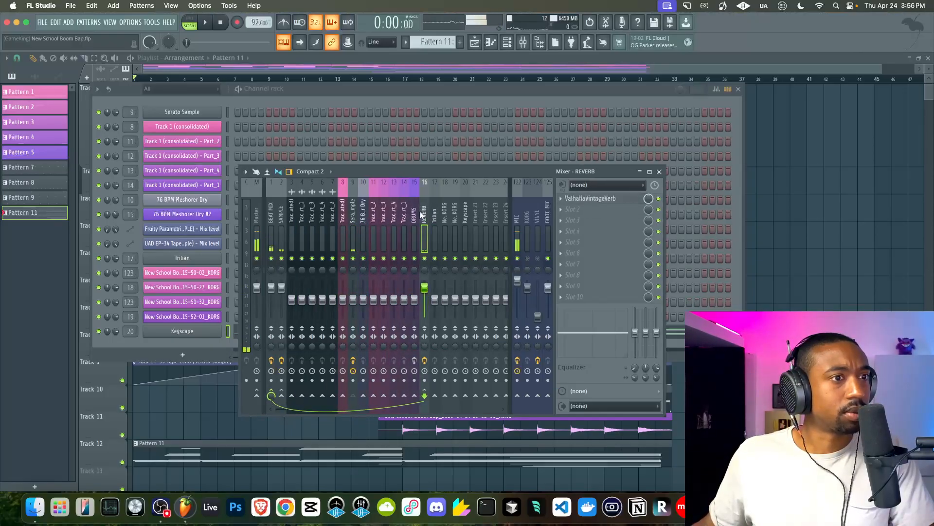
{"action": "left_click_drag", "start_coordinate": [476, 216], "coordinate": [383, 215]}
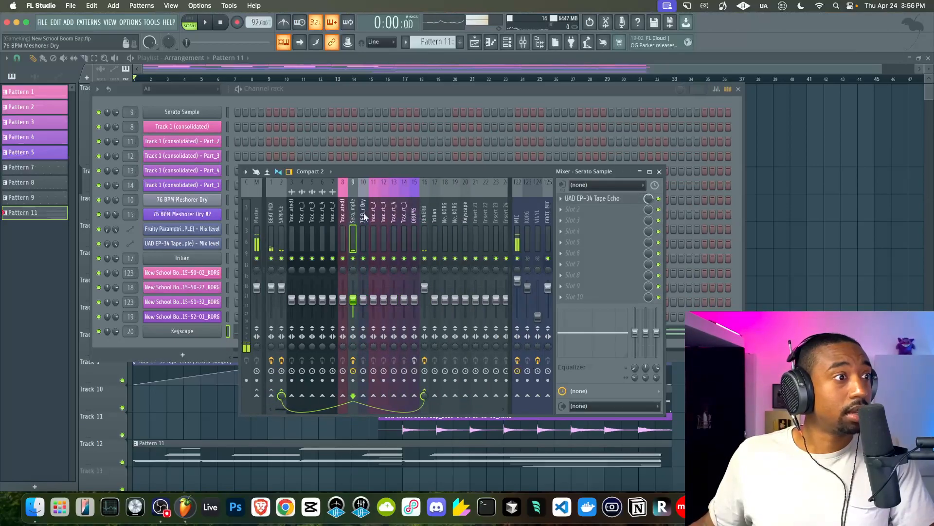
{"action": "left_click", "coordinate": [467, 236]}
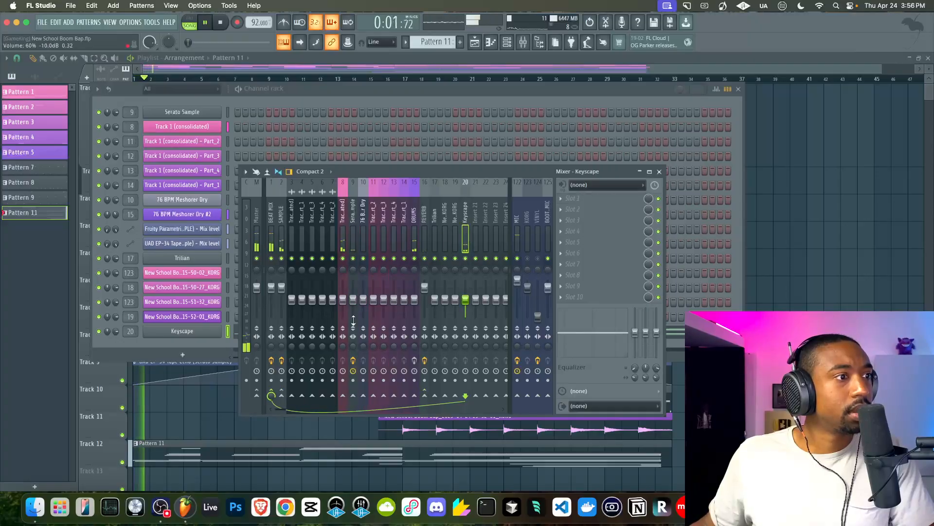
{"action": "left_click", "coordinate": [354, 396]}
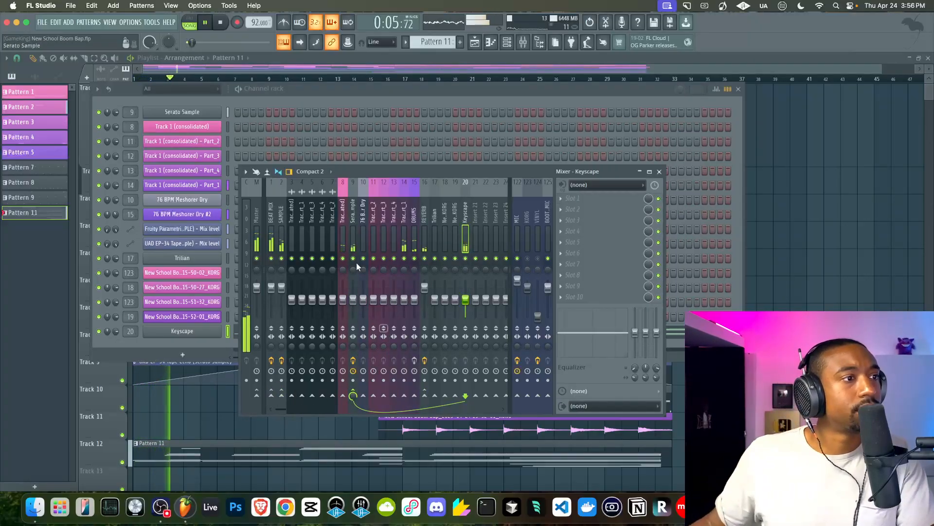
{"action": "left_click", "coordinate": [354, 238]}
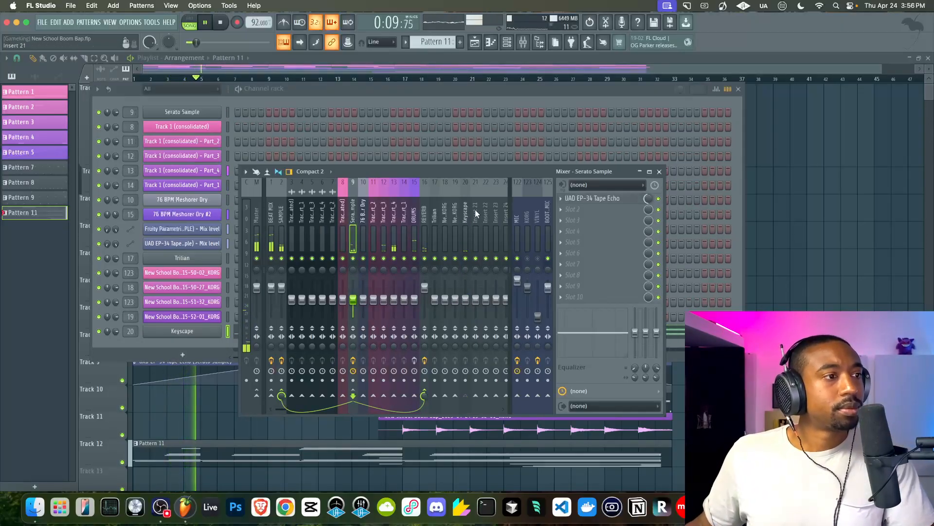
{"action": "left_click", "coordinate": [466, 281]}
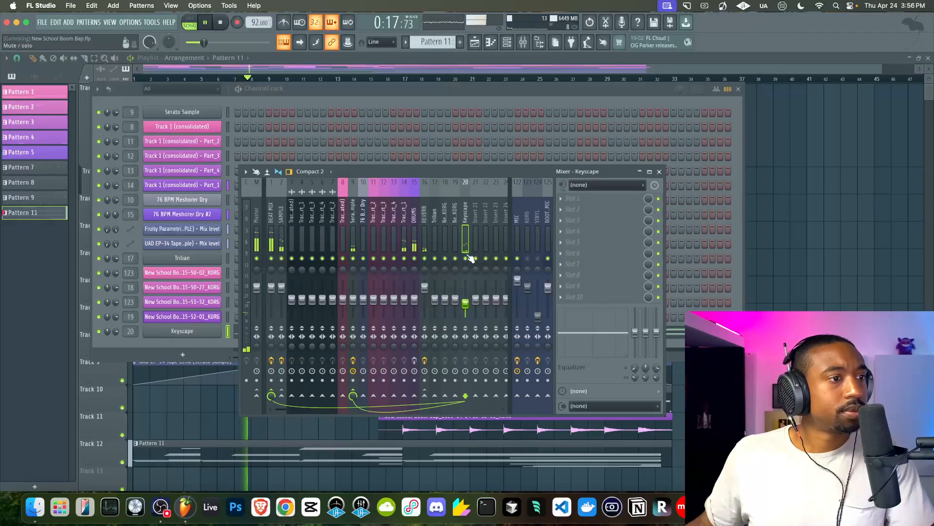
{"action": "right_click", "coordinate": [868, 343]}
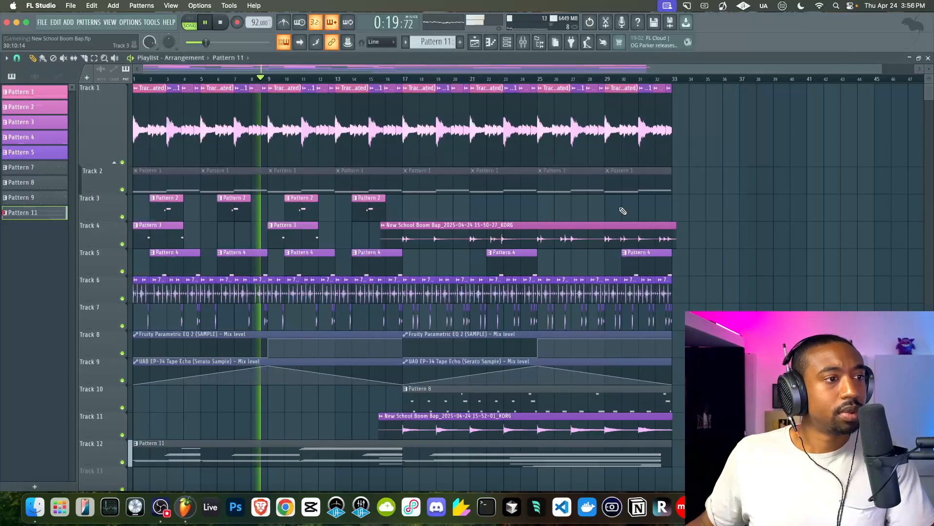
Step: Raise the output volume of the Genome plugin on the DRUMS mixer track to about -0.2 dB
{"action": "left_click", "coordinate": [523, 42]}
{"action": "left_click", "coordinate": [417, 226]}
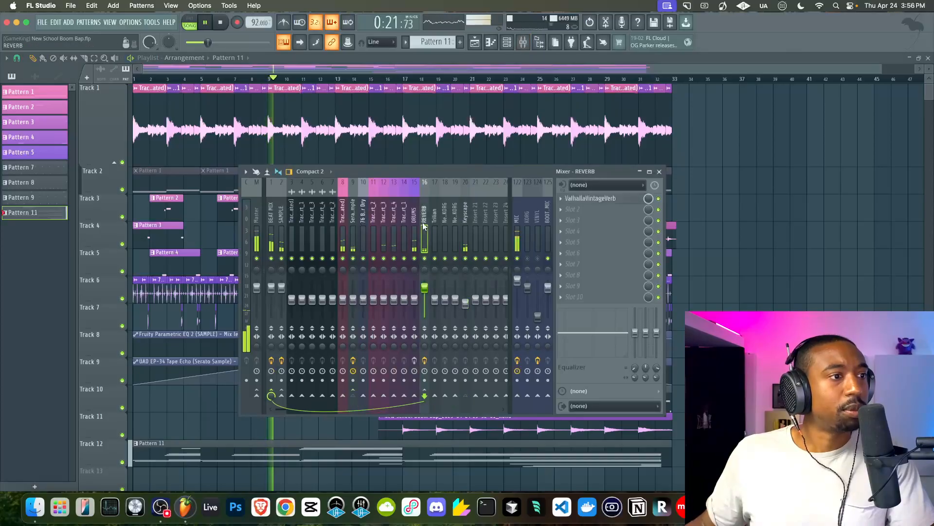
{"action": "left_click", "coordinate": [625, 199]}
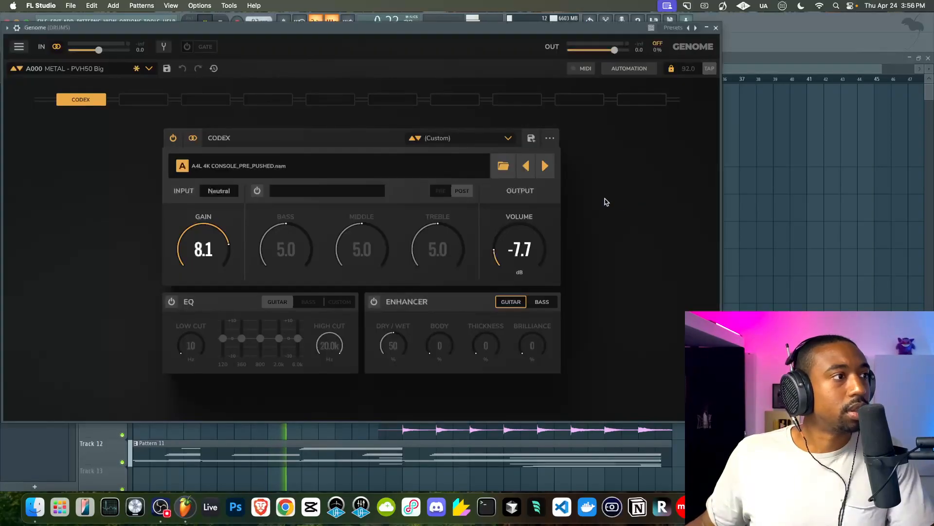
{"action": "left_click", "coordinate": [716, 29]}
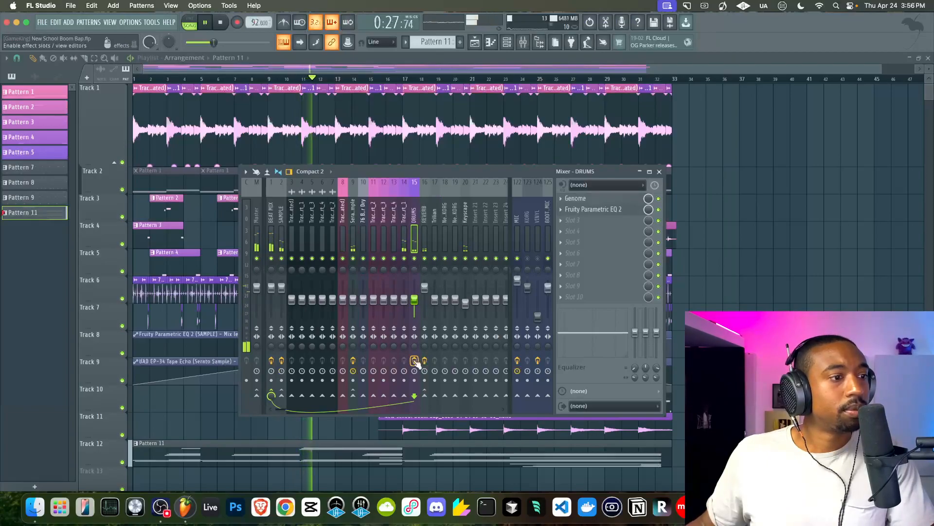
{"action": "left_click", "coordinate": [601, 199]}
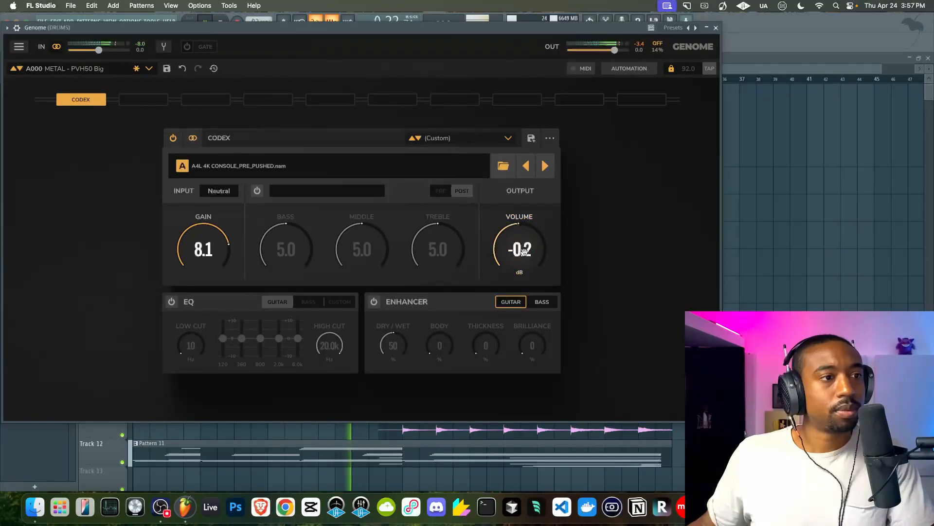
{"action": "left_click", "coordinate": [717, 28]}
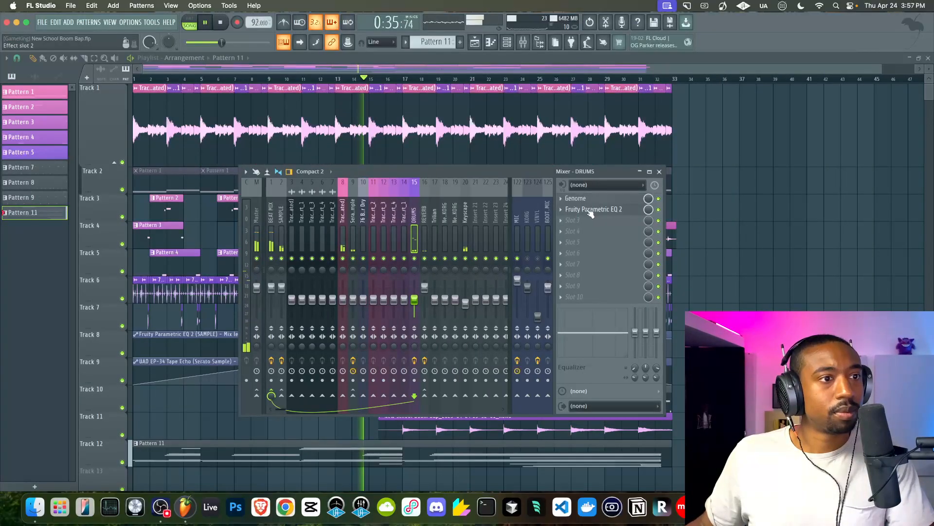
{"action": "right_click", "coordinate": [732, 250]}
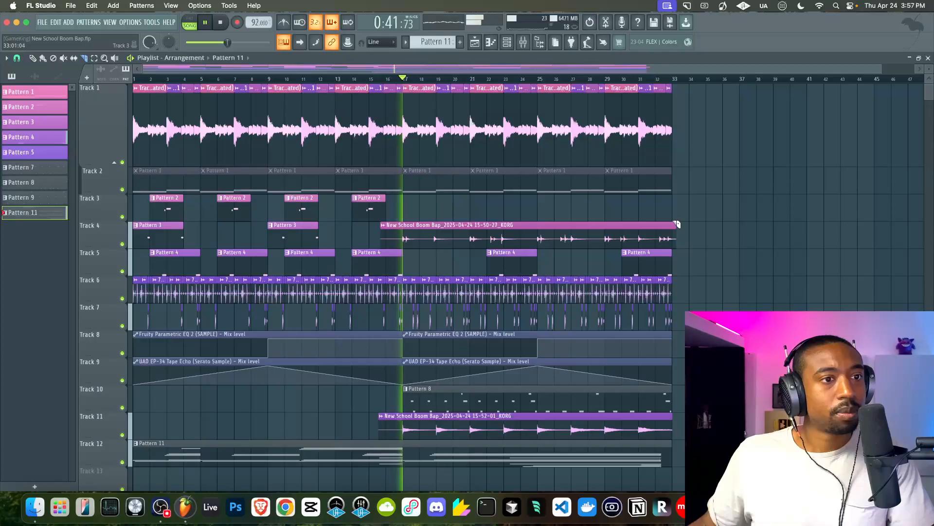
Step: Undo the playlist slice, change the snap setting and cut the Track 4 KORG clip off at bar 33
{"action": "key", "text": "ctrl+z"}
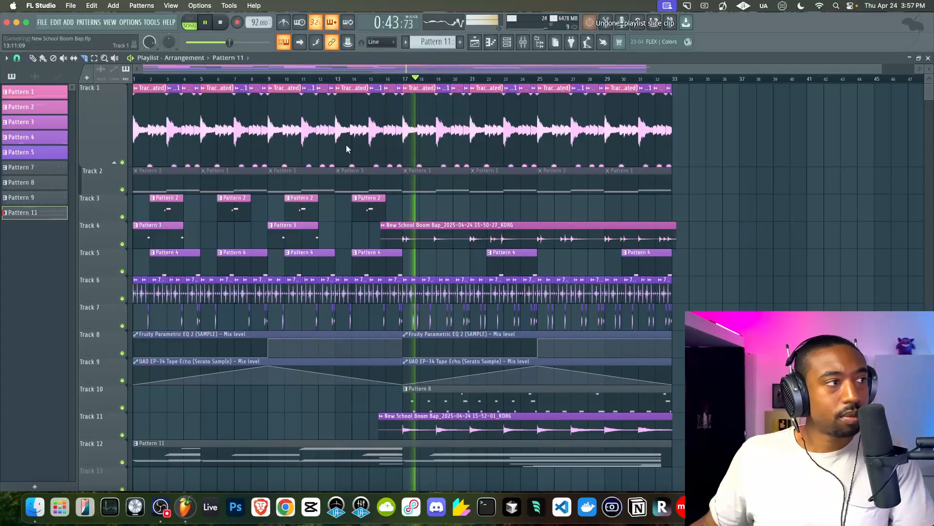
{"action": "left_click", "coordinate": [16, 58]}
{"action": "left_click", "coordinate": [32, 206]}
{"action": "key", "text": "space"}
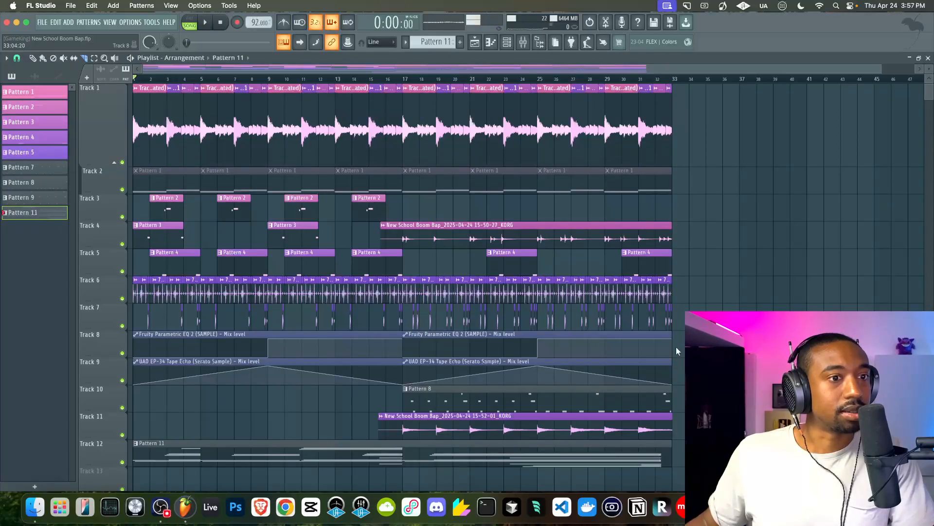
{"action": "key", "text": "space"}
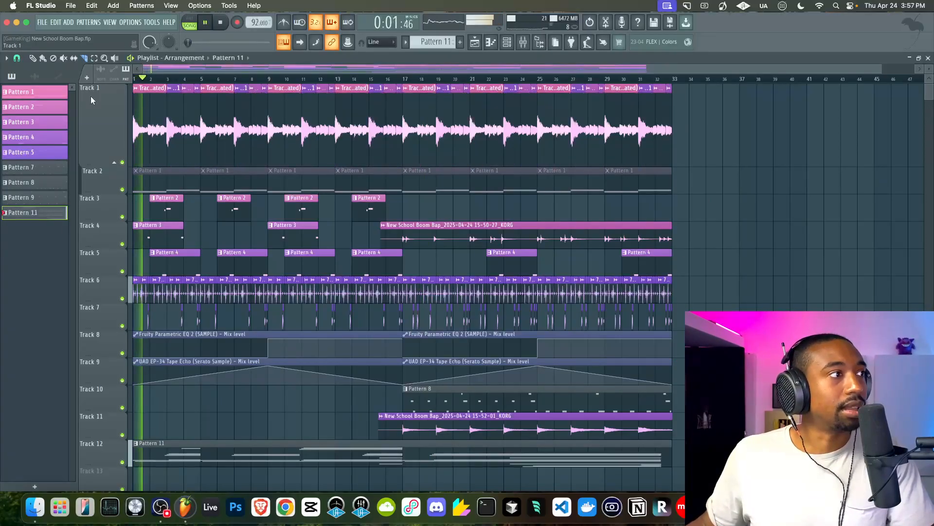
Step: Color Patterns 7, 8, 9 and 11 with a gradient from Pale Violet Red (#D473B1) to the saved purple
{"action": "right_click", "coordinate": [54, 168]}
{"action": "left_click", "coordinate": [73, 194]}
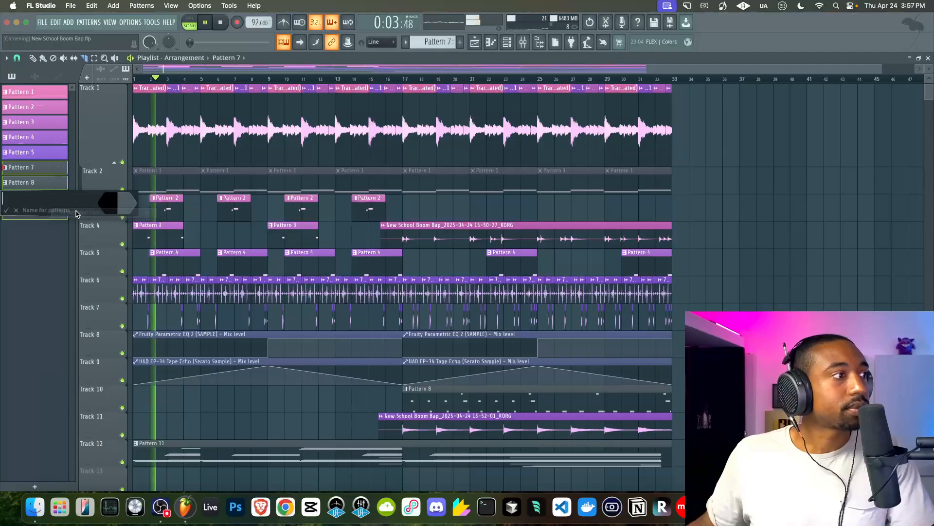
{"action": "left_click", "coordinate": [115, 210]}
{"action": "left_click", "coordinate": [163, 357]}
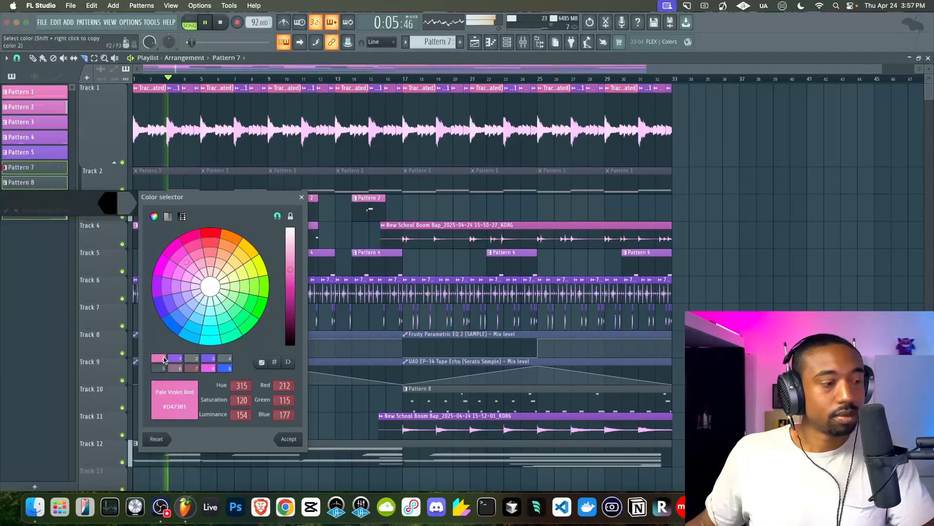
{"action": "key", "text": "Return"}
{"action": "left_click", "coordinate": [125, 206]}
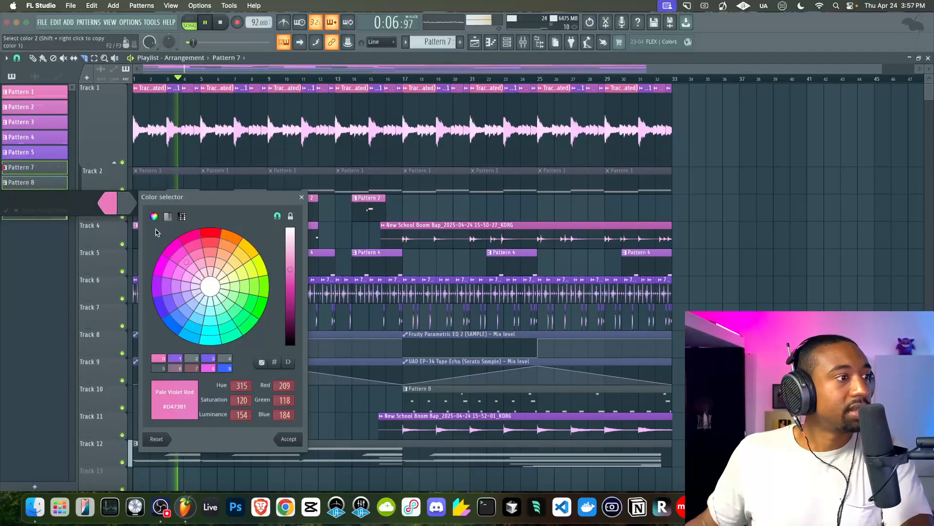
{"action": "left_click", "coordinate": [179, 355]}
{"action": "key", "text": "Return"}
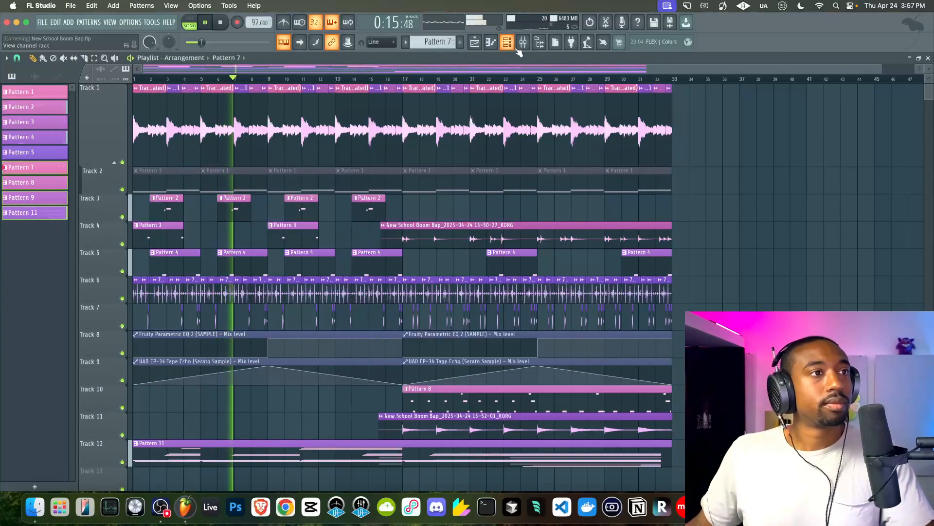
Step: Add the PanMan effect to the second slot of the Serato Sample mixer track
{"action": "left_click", "coordinate": [516, 45]}
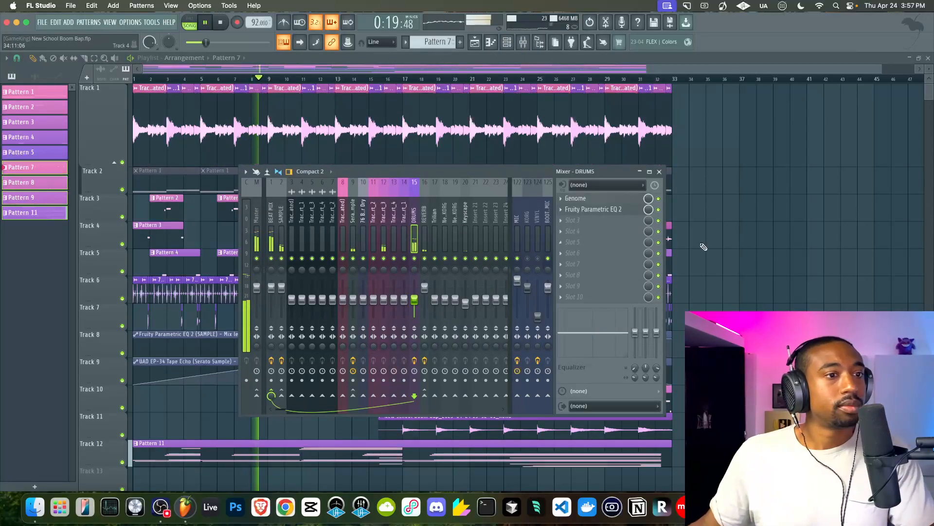
{"action": "right_click", "coordinate": [733, 254]}
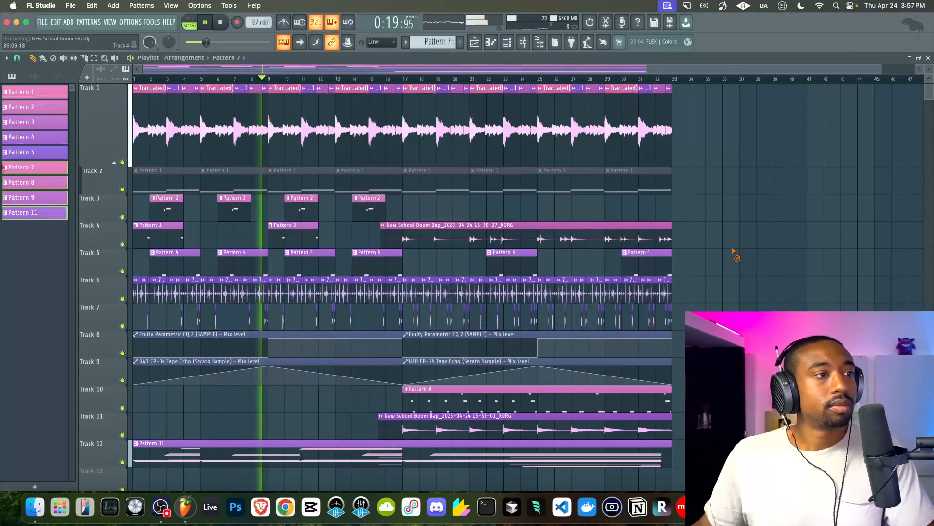
{"action": "left_click", "coordinate": [523, 43]}
{"action": "left_click", "coordinate": [354, 229]}
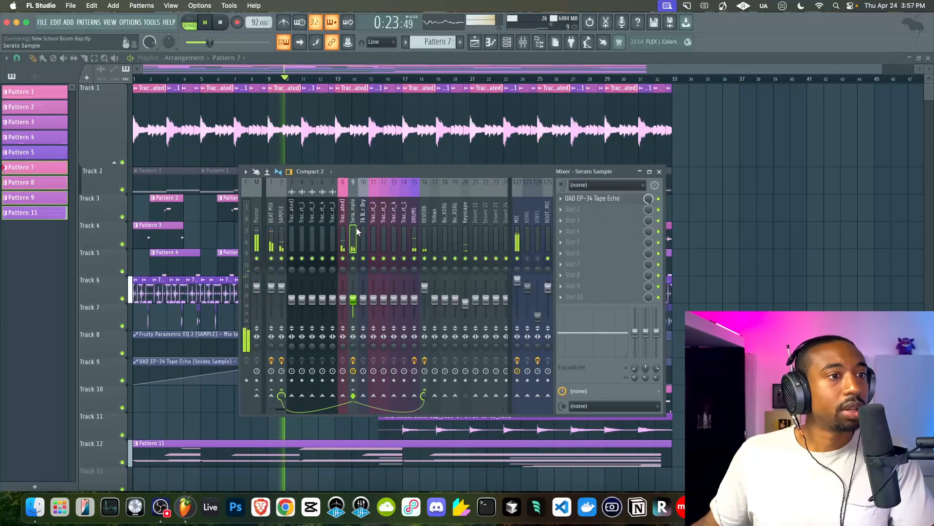
{"action": "left_click", "coordinate": [580, 214]}
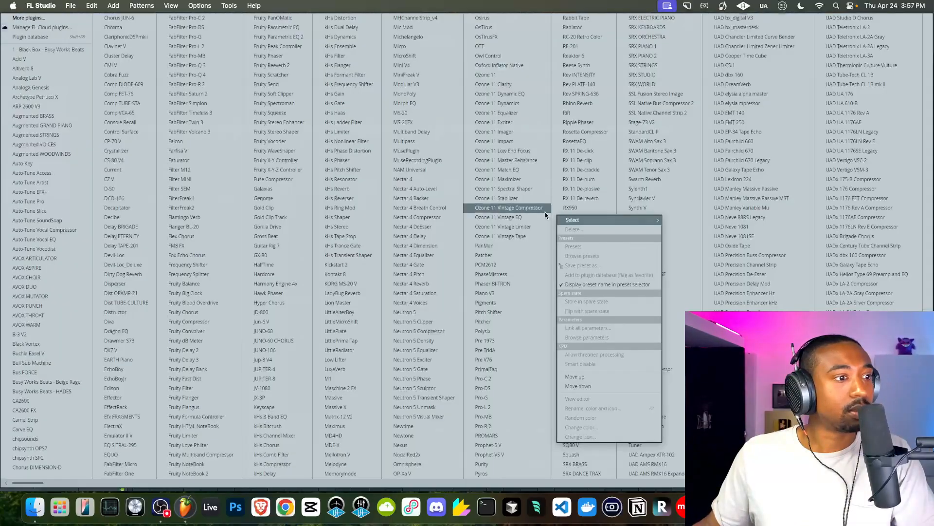
{"action": "left_click", "coordinate": [499, 249]}
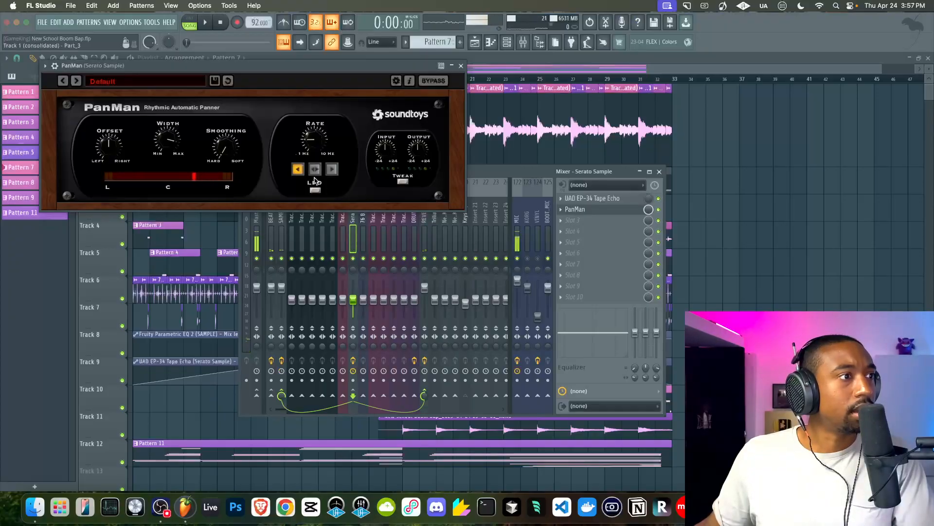
Step: Switch PanMan to Rhythm Step mode and play the song to hear the panning
{"action": "left_click", "coordinate": [314, 194]}
{"action": "left_click", "coordinate": [336, 164]}
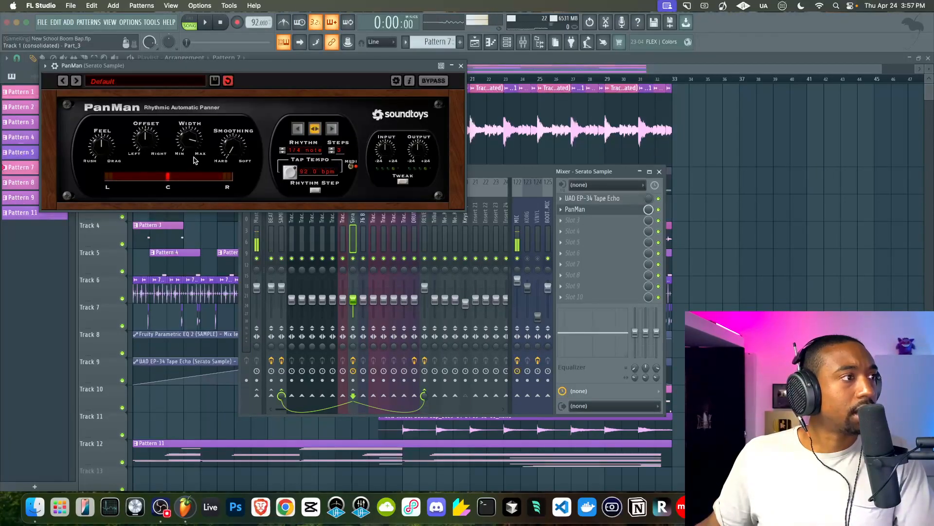
{"action": "key", "text": "space"}
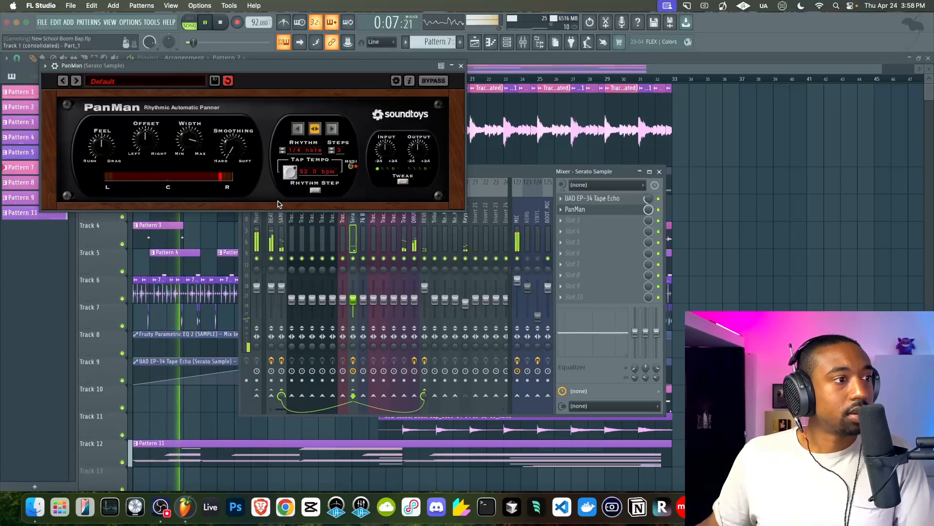
{"action": "left_click", "coordinate": [659, 171]}
{"action": "left_click", "coordinate": [461, 66]}
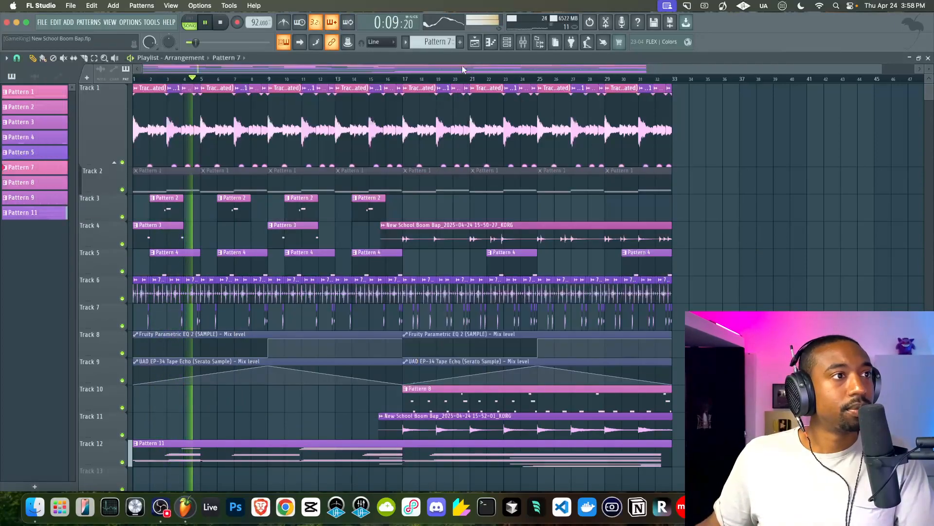
Step: Raise PanMan's smoothing on the Serato Sample mixer track to 0.49
{"action": "left_click", "coordinate": [523, 43]}
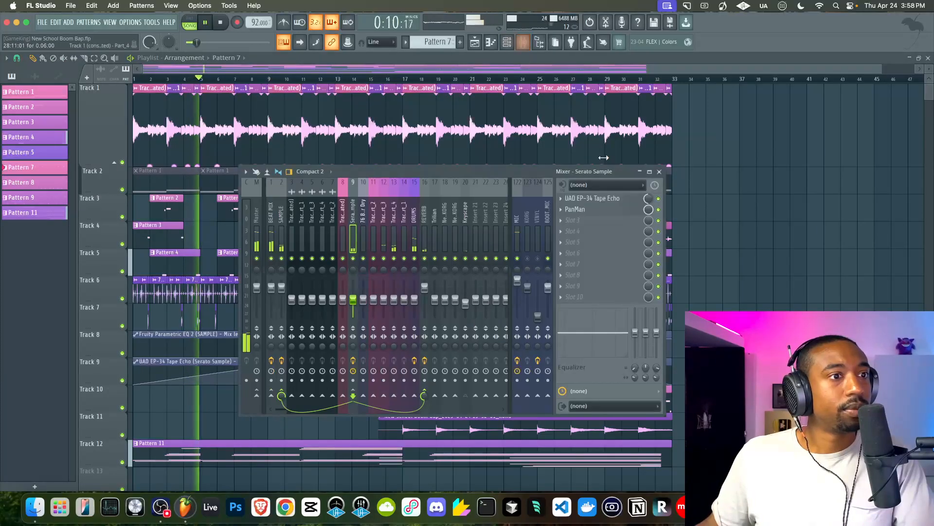
{"action": "left_click", "coordinate": [575, 209]}
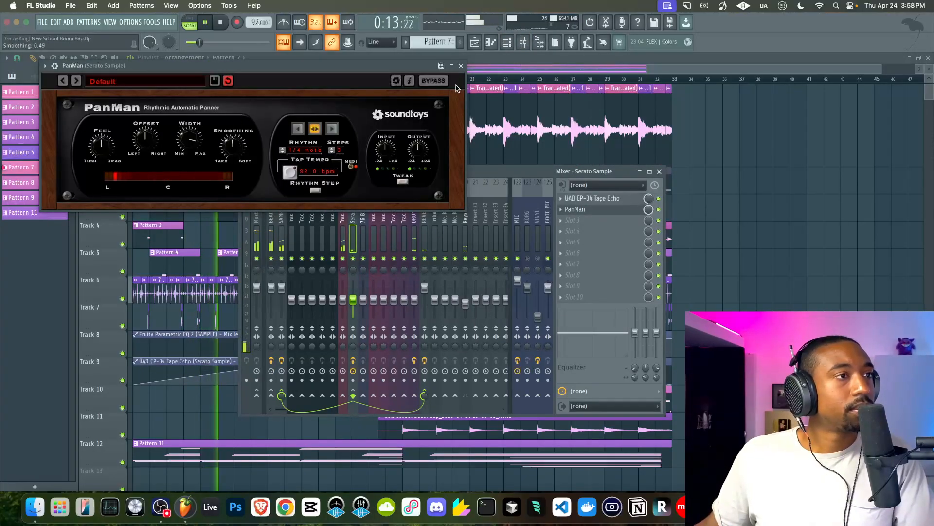
{"action": "left_click", "coordinate": [461, 66]}
{"action": "left_click", "coordinate": [659, 172]}
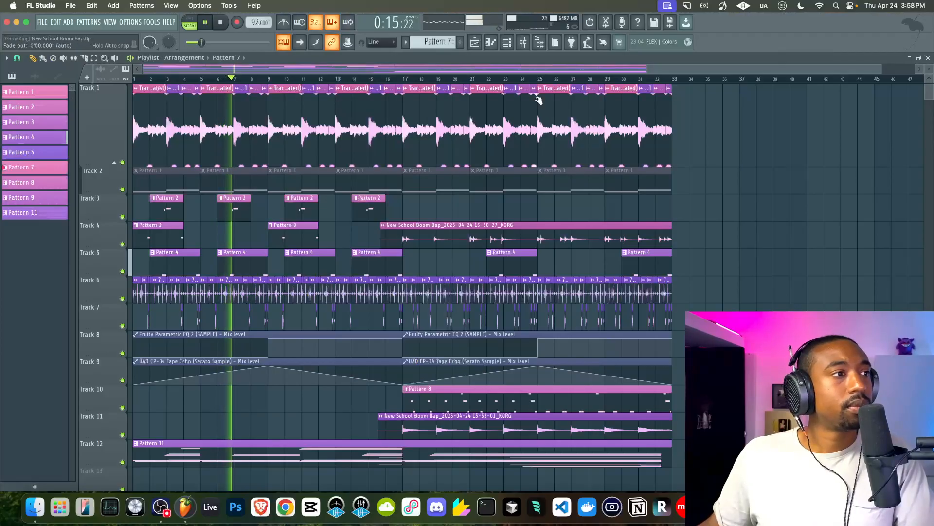
Step: Place a copy of Pattern 8 on Track 10 at bar 9 and shorten it to end at bar 17
{"action": "left_click", "coordinate": [508, 43]}
{"action": "left_click_drag", "start_coordinate": [447, 43], "coordinate": [447, 38]}
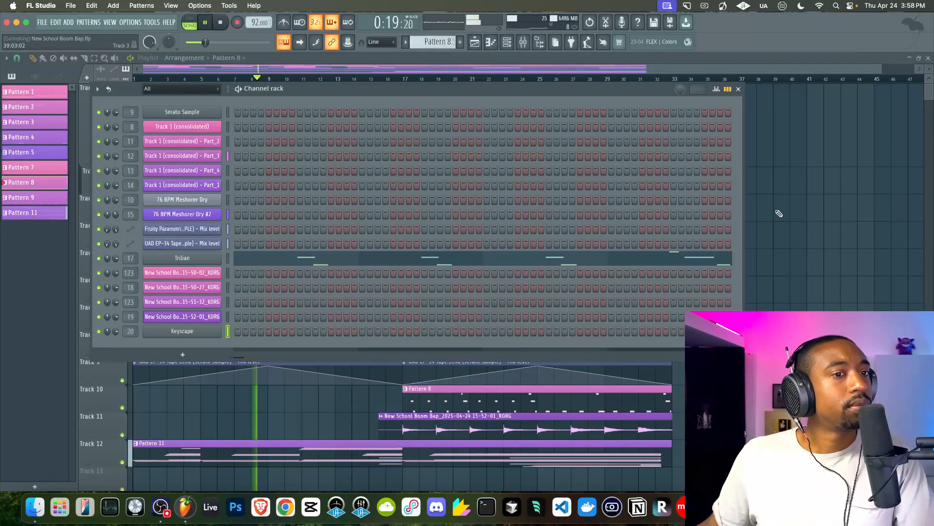
{"action": "key", "text": "F6"}
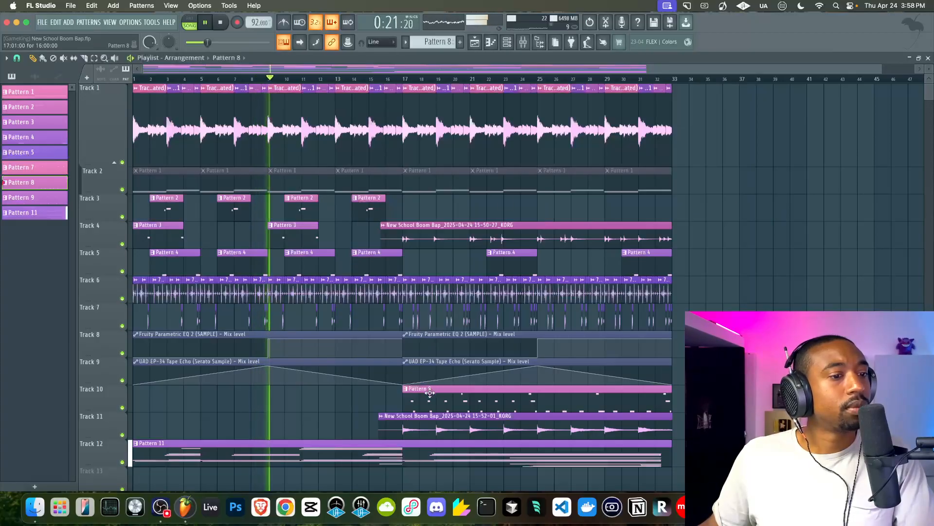
{"action": "left_click_drag", "start_coordinate": [430, 392], "coordinate": [300, 396]}
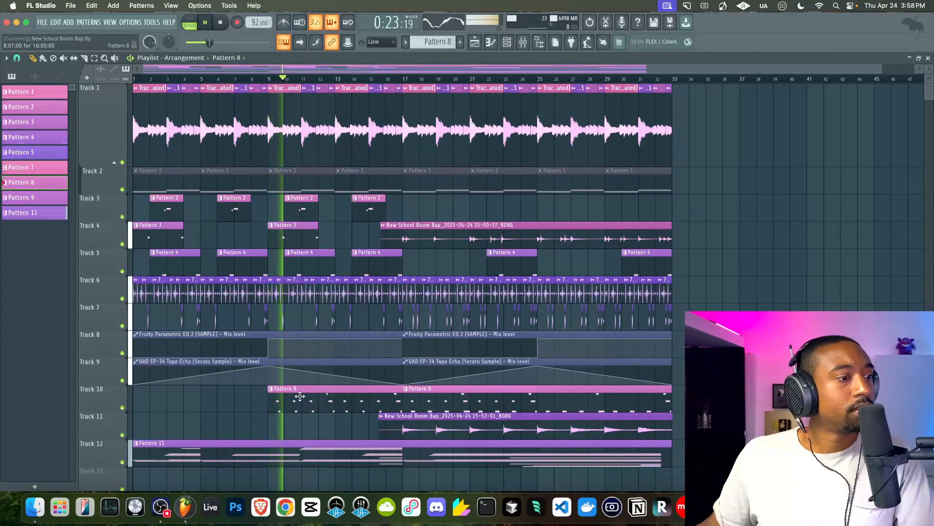
{"action": "left_click", "coordinate": [307, 401], "text": "super"}
{"action": "left_click_drag", "start_coordinate": [532, 393], "coordinate": [394, 390]}
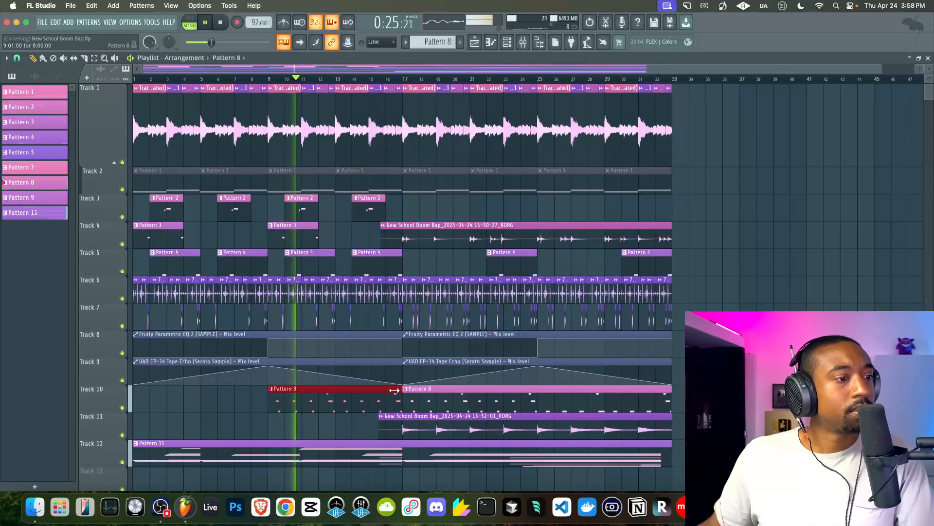
{"action": "left_click", "coordinate": [329, 423], "text": "super"}
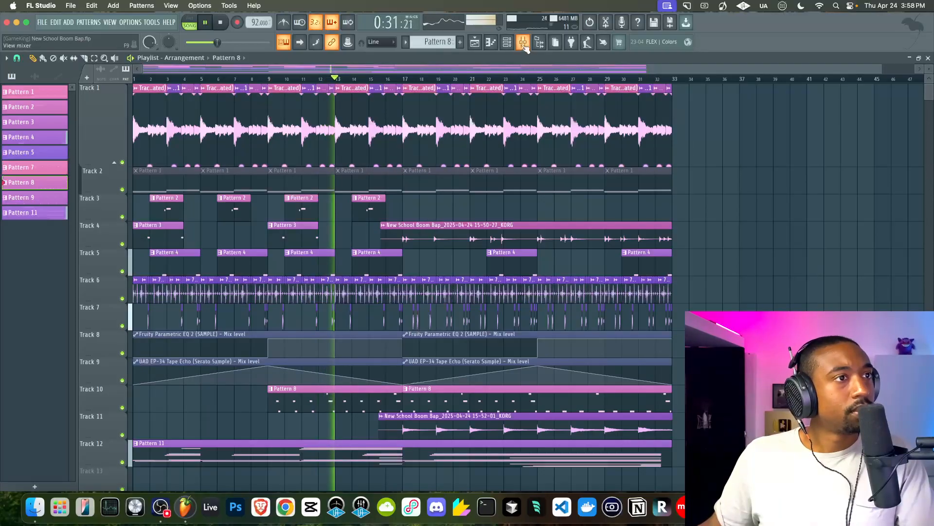
Step: Lower the Trilian mixer track's volume to about -11.4 dB (55%)
{"action": "left_click", "coordinate": [524, 43]}
{"action": "left_click_drag", "start_coordinate": [434, 296], "coordinate": [434, 302]}
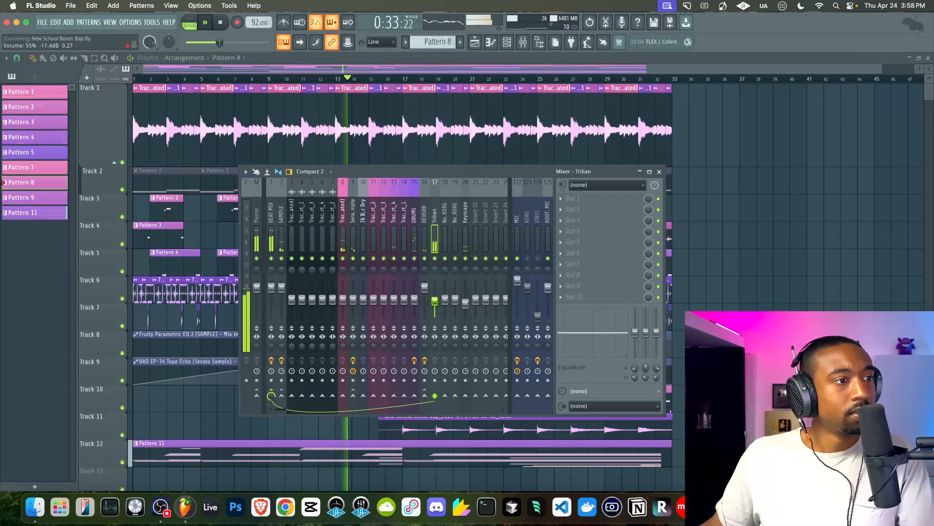
{"action": "right_click", "coordinate": [760, 287]}
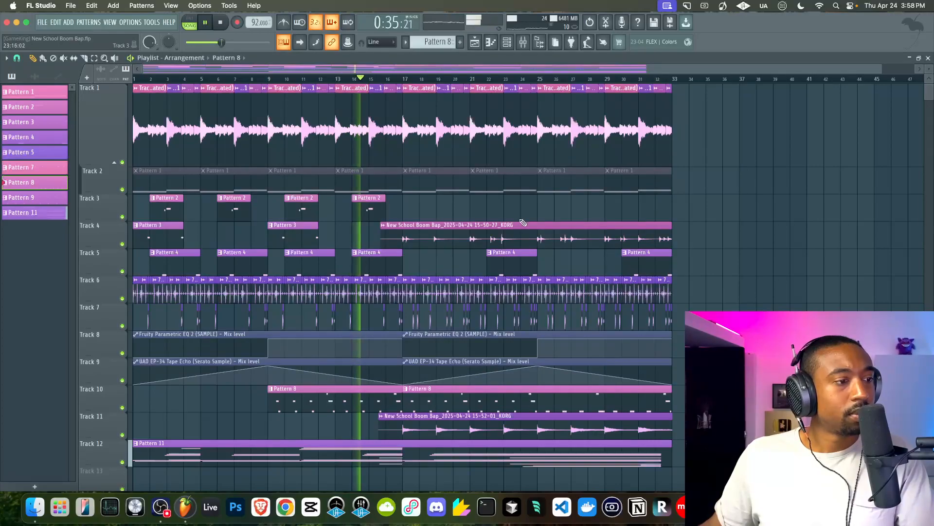
{"action": "left_click", "coordinate": [507, 42]}
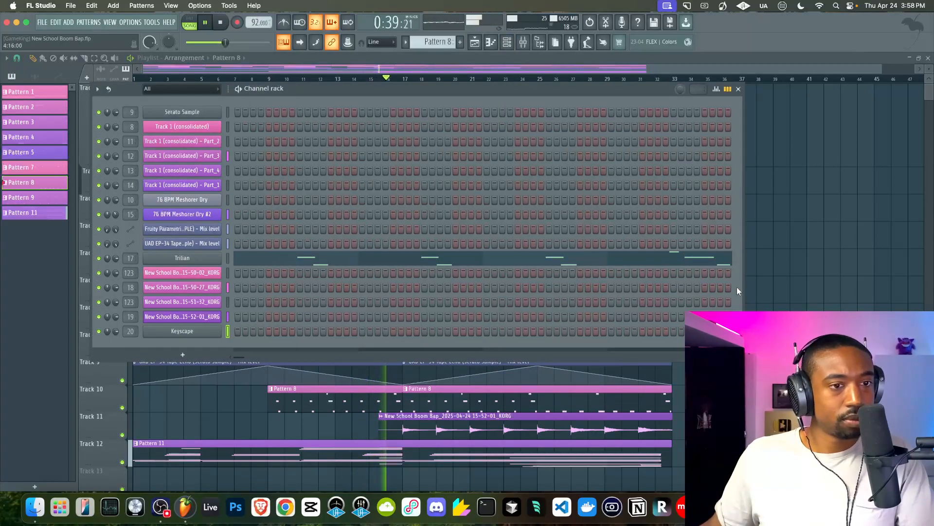
{"action": "right_click", "coordinate": [784, 301]}
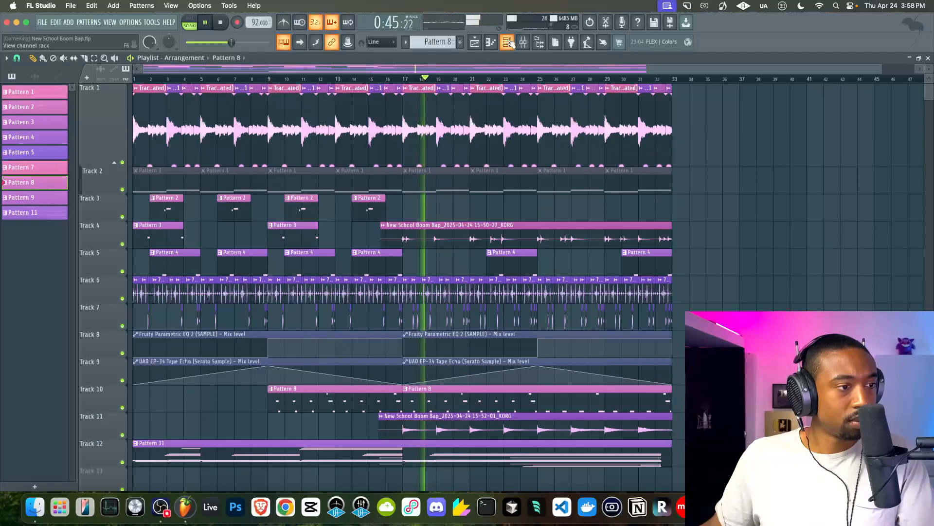
{"action": "left_click", "coordinate": [509, 44]}
{"action": "left_click", "coordinate": [776, 204]}
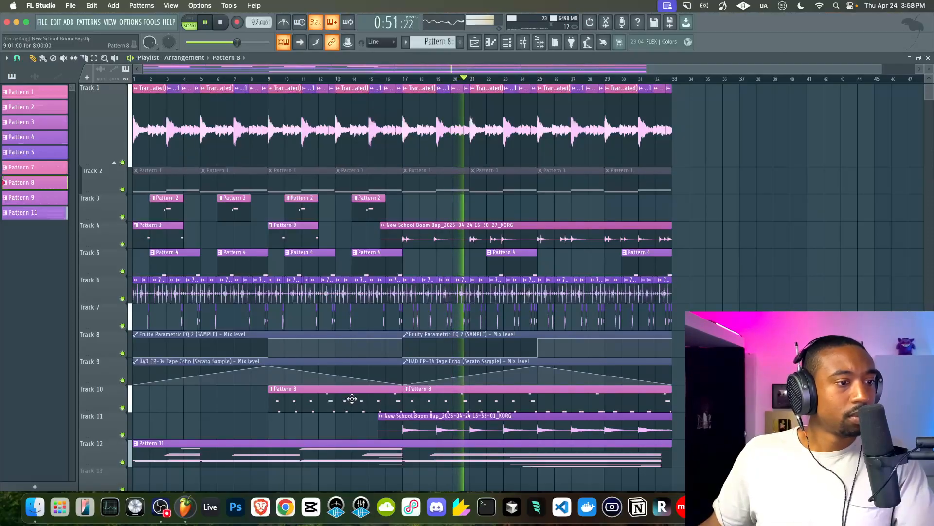
Step: Review Pattern 8's Trilian notes and delete the Pattern 8 clip that starts at bar 9 on Track 10
{"action": "double_click", "coordinate": [483, 404]}
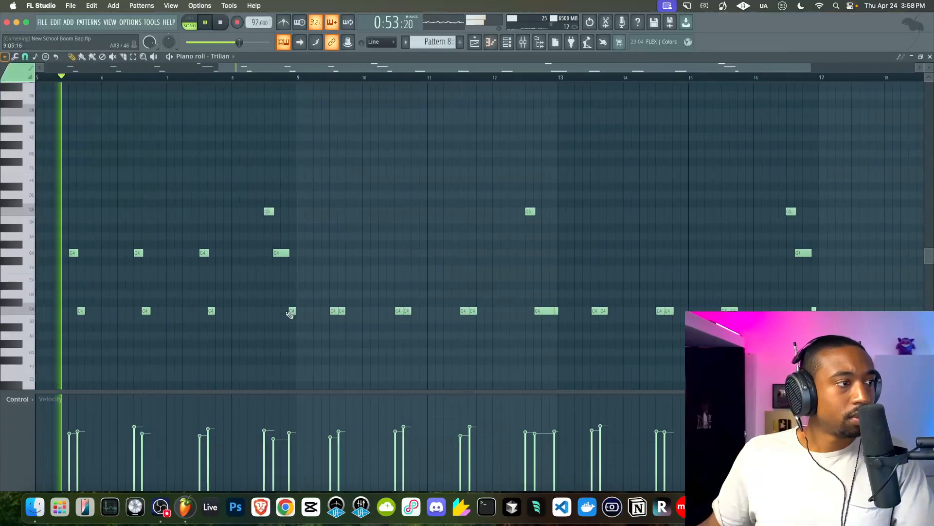
{"action": "left_click_drag", "start_coordinate": [268, 236], "coordinate": [274, 236]}
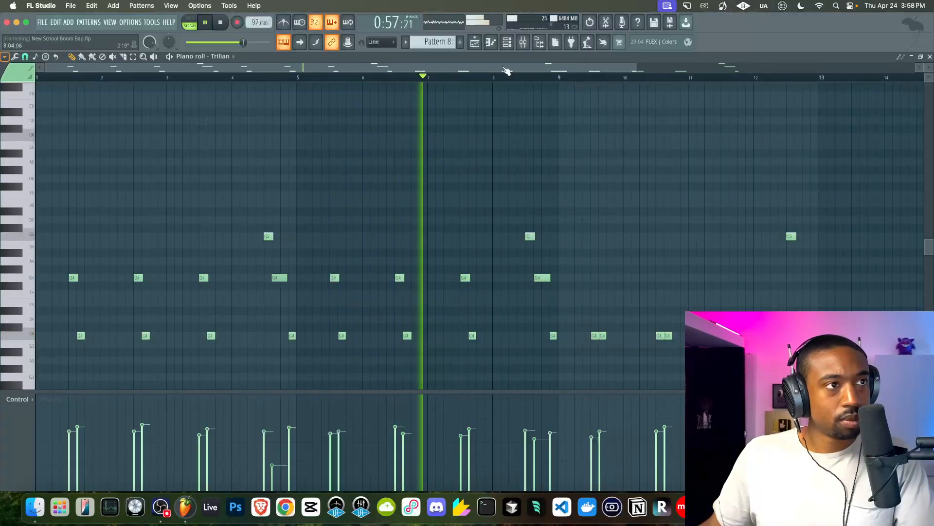
{"action": "key", "text": "F5"}
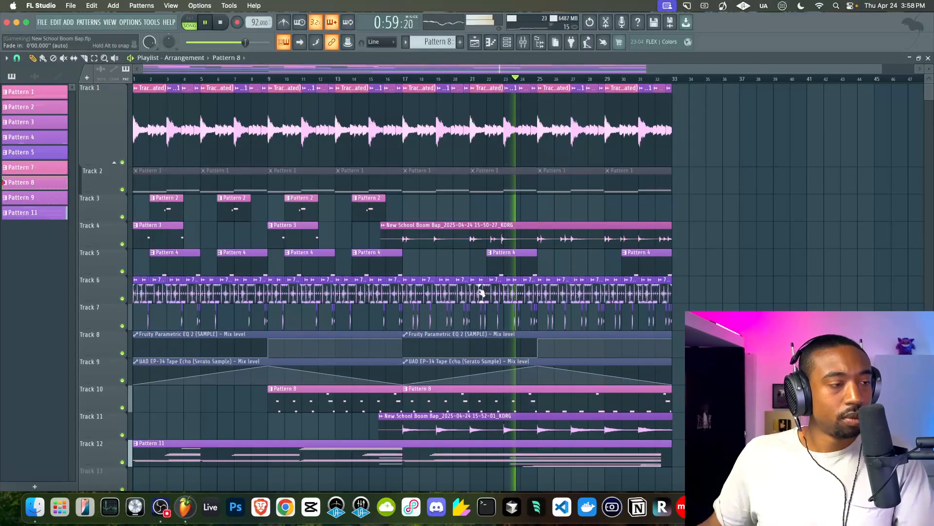
{"action": "right_click", "coordinate": [345, 393]}
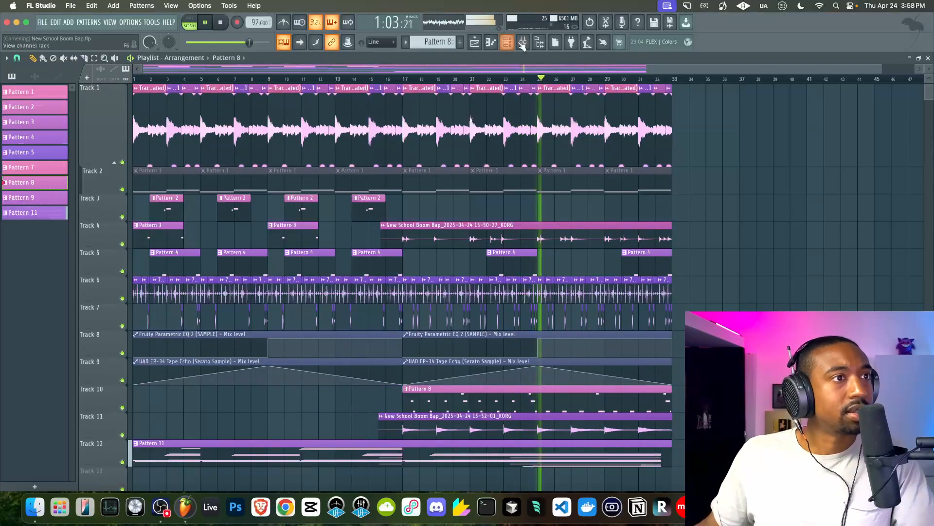
Step: Add the B-3 V2 organ as a new instrument channel and close its editor
{"action": "key", "text": "F9"}
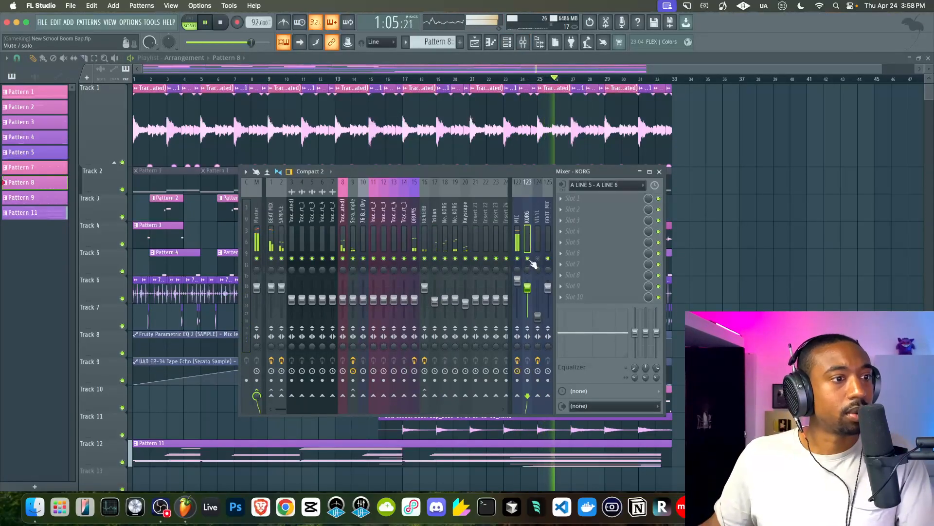
{"action": "key", "text": "F9"}
{"action": "left_click", "coordinate": [506, 43]}
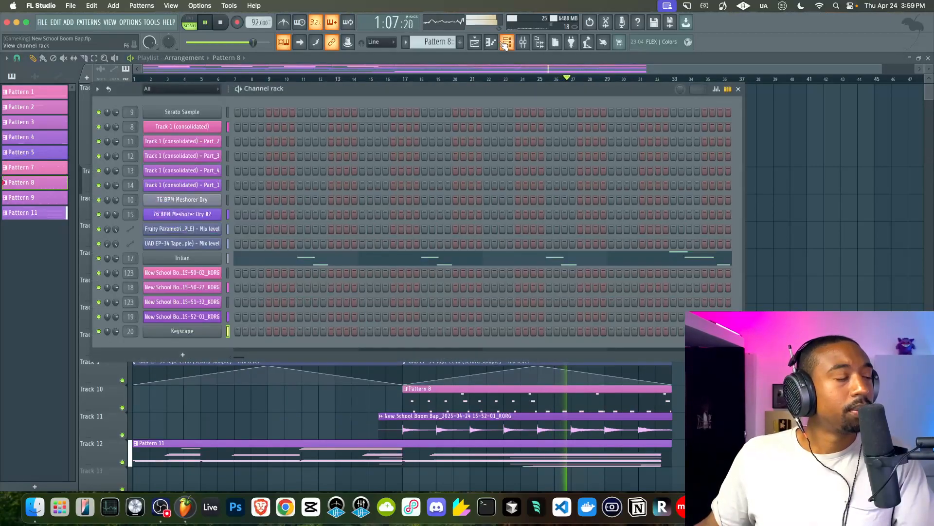
{"action": "left_click", "coordinate": [186, 356]}
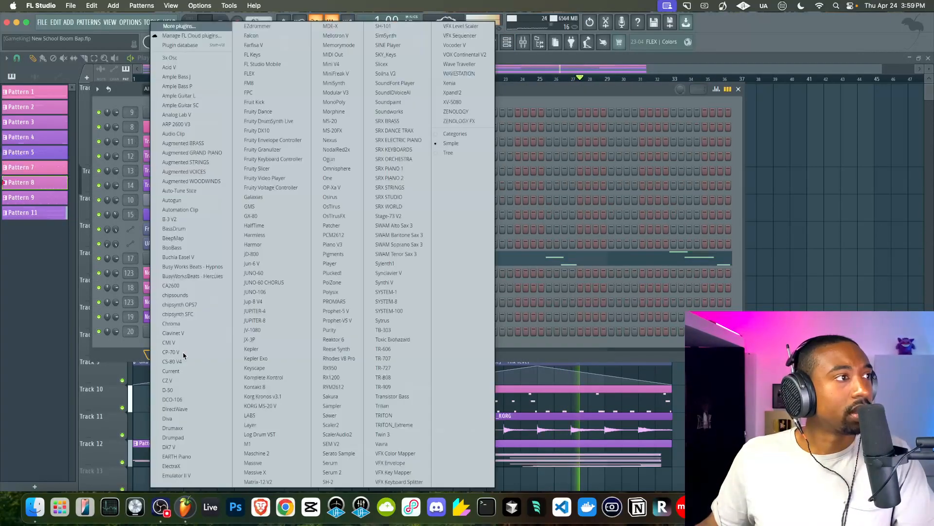
{"action": "left_click", "coordinate": [175, 219]}
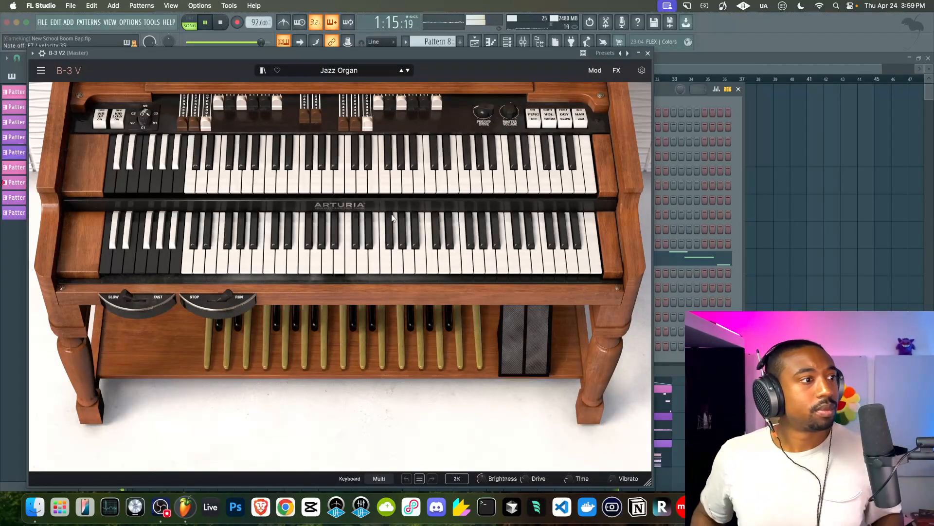
{"action": "left_click", "coordinate": [650, 53]}
Step: Set the audio device's buffer length to about 86 samples (2 ms) and close the settings and mixer
{"action": "key", "text": "F9"}
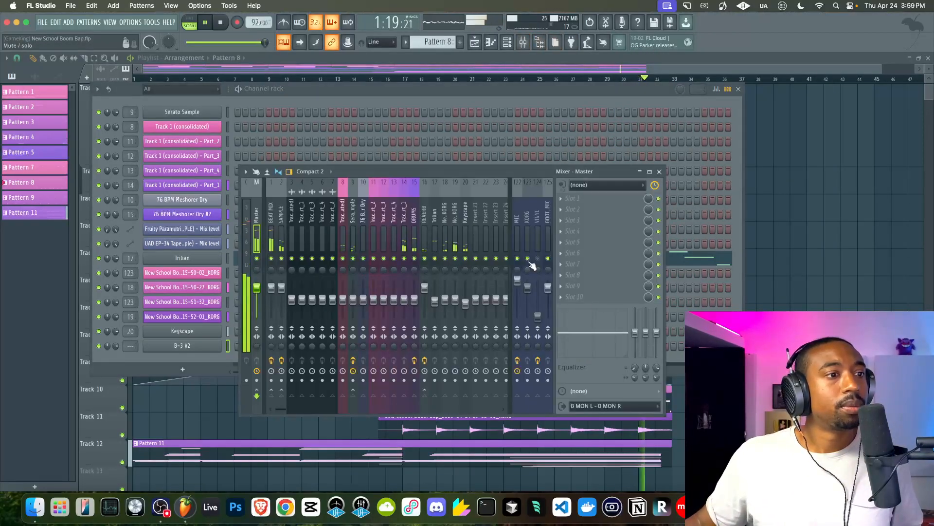
{"action": "left_click", "coordinate": [130, 22]}
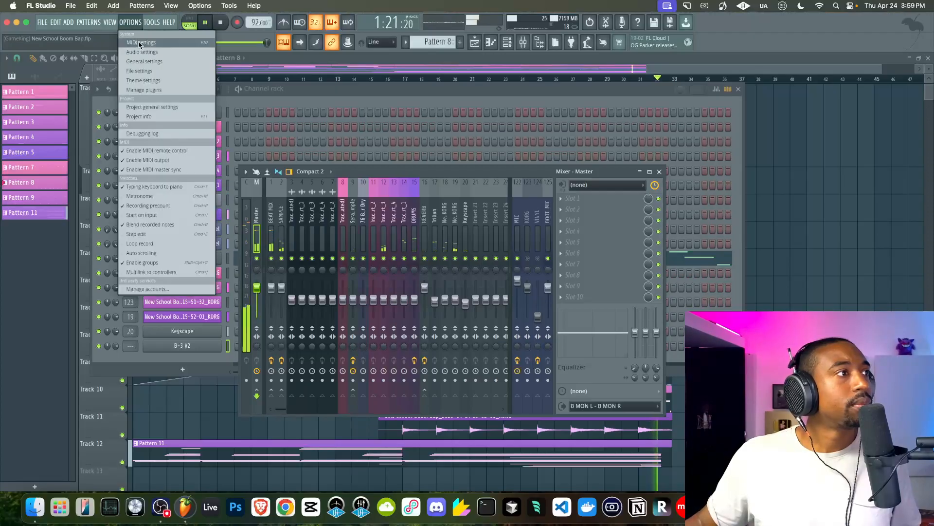
{"action": "left_click", "coordinate": [141, 52]}
{"action": "left_click_drag", "start_coordinate": [329, 161], "coordinate": [334, 162]}
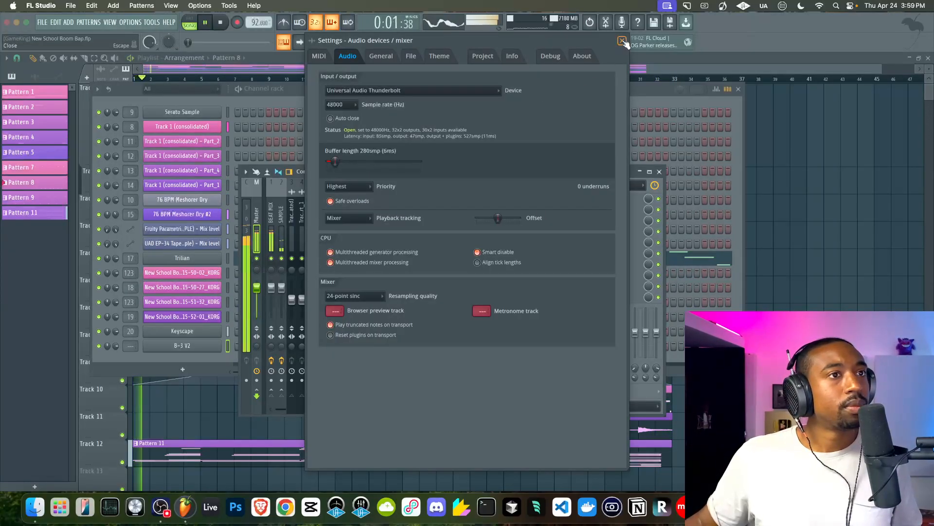
{"action": "left_click_drag", "start_coordinate": [330, 162], "coordinate": [329, 162]}
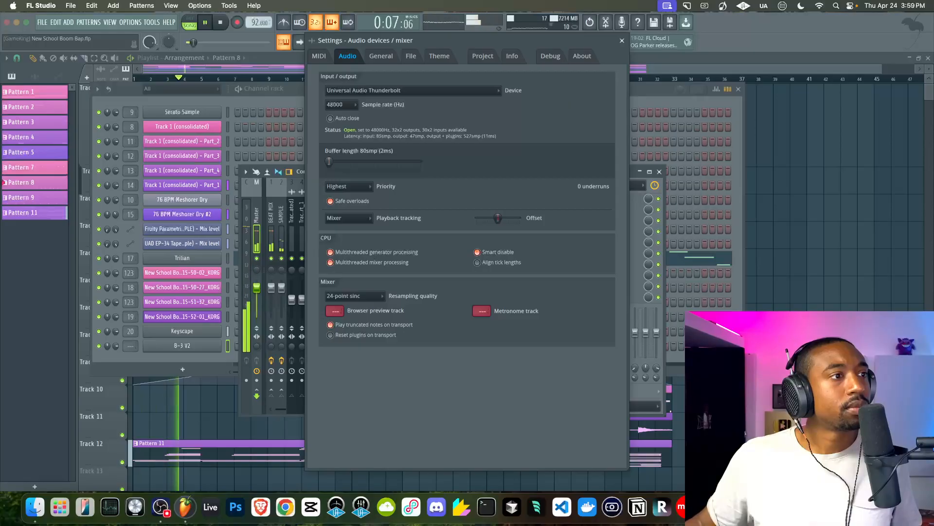
{"action": "left_click_drag", "start_coordinate": [330, 161], "coordinate": [329, 162]}
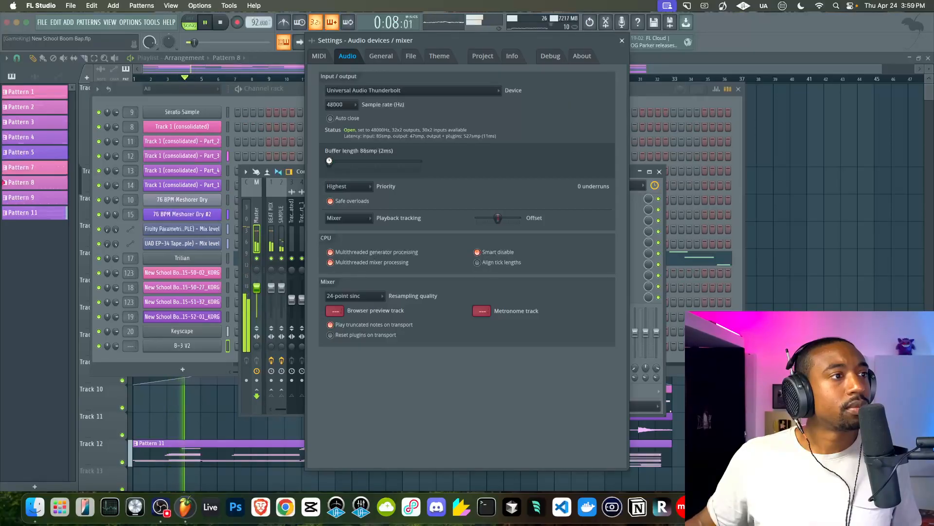
{"action": "left_click", "coordinate": [622, 41]}
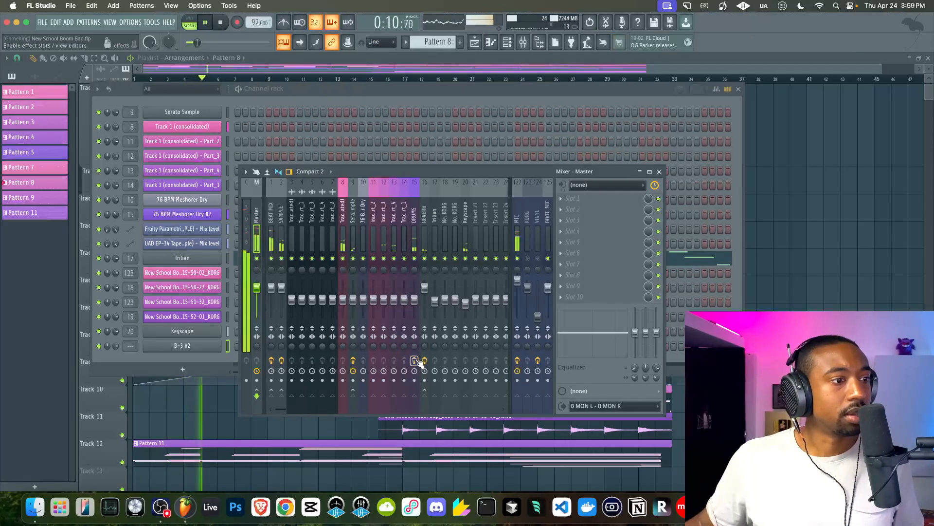
{"action": "left_click", "coordinate": [659, 171]}
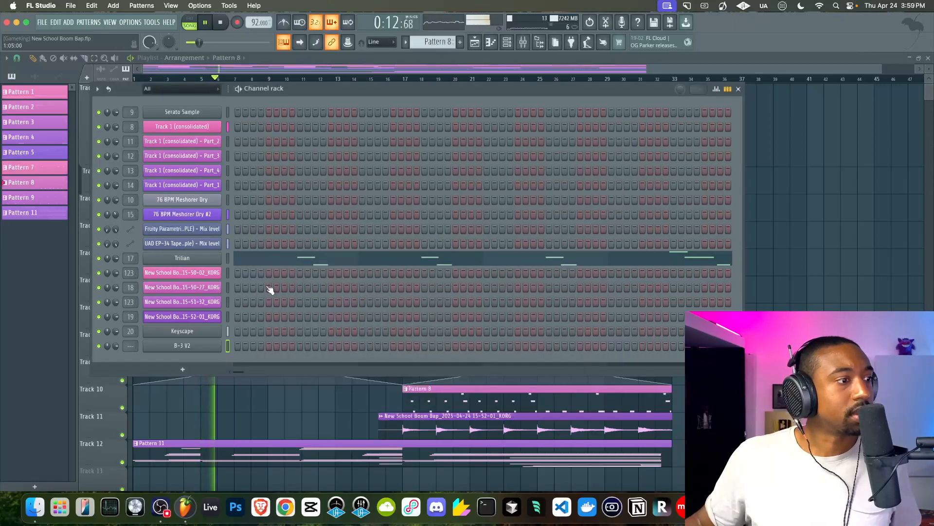
Step: Save the project and route the B-3 V2 channel to mixer track 21
{"action": "key", "text": "super+s"}
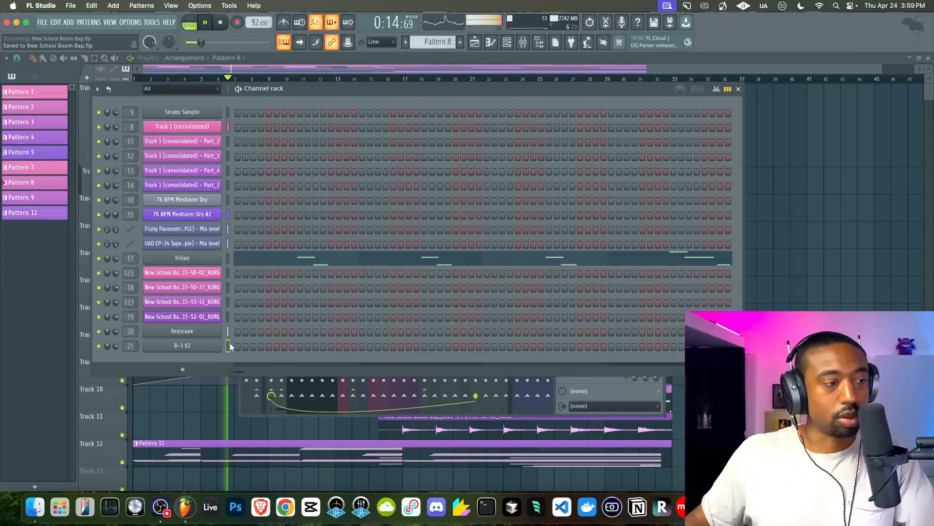
{"action": "right_click", "coordinate": [734, 399]}
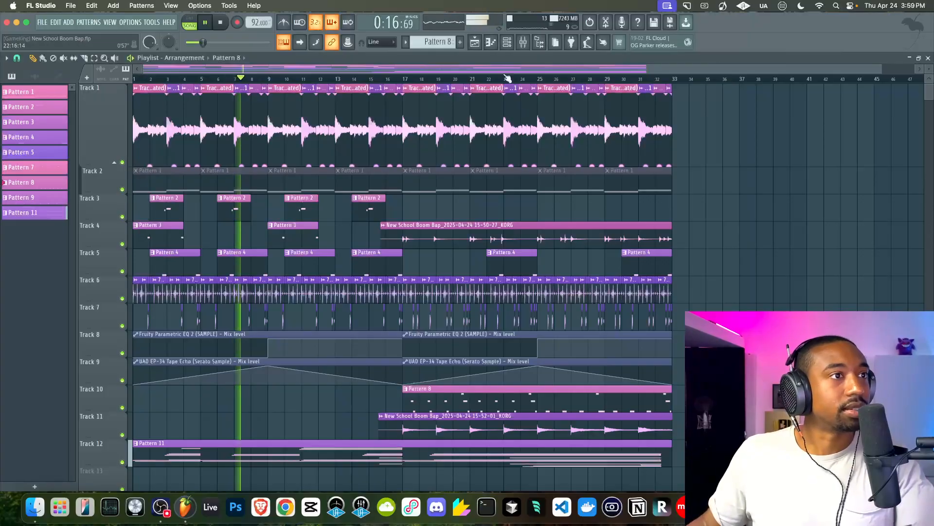
Step: Open the B-3 V2 organ and audition its DI and Cathedral Organ presets
{"action": "left_click", "coordinate": [508, 43]}
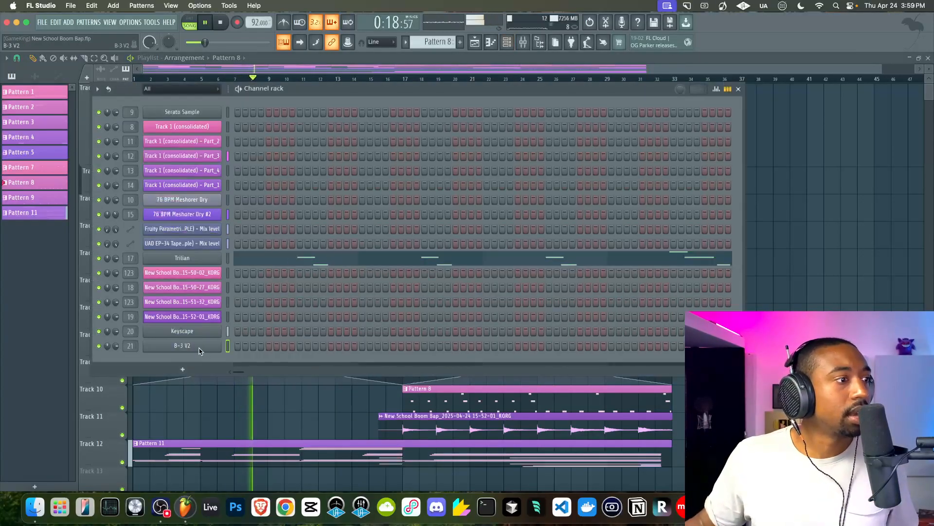
{"action": "left_click", "coordinate": [199, 348]}
{"action": "left_click", "coordinate": [321, 73]}
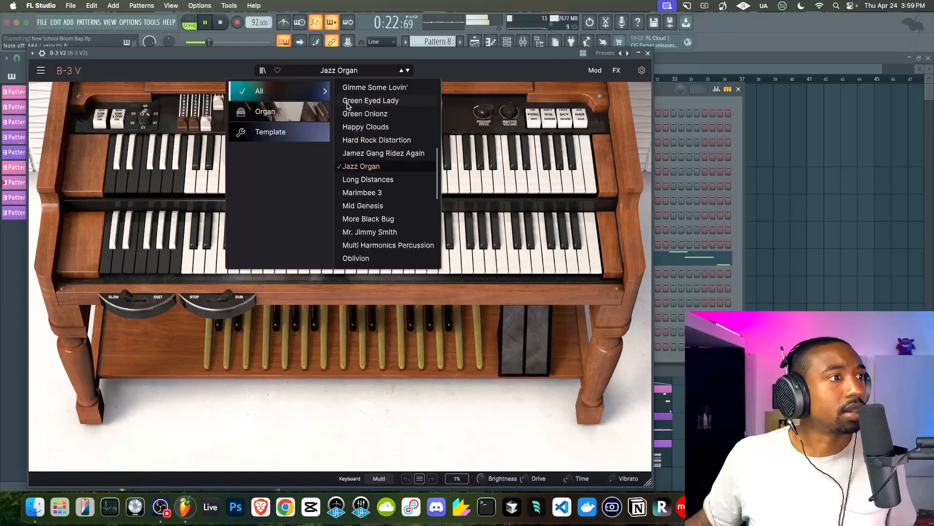
{"action": "scroll", "coordinate": [369, 161], "scroll_direction": "down", "scroll_amount": 3}
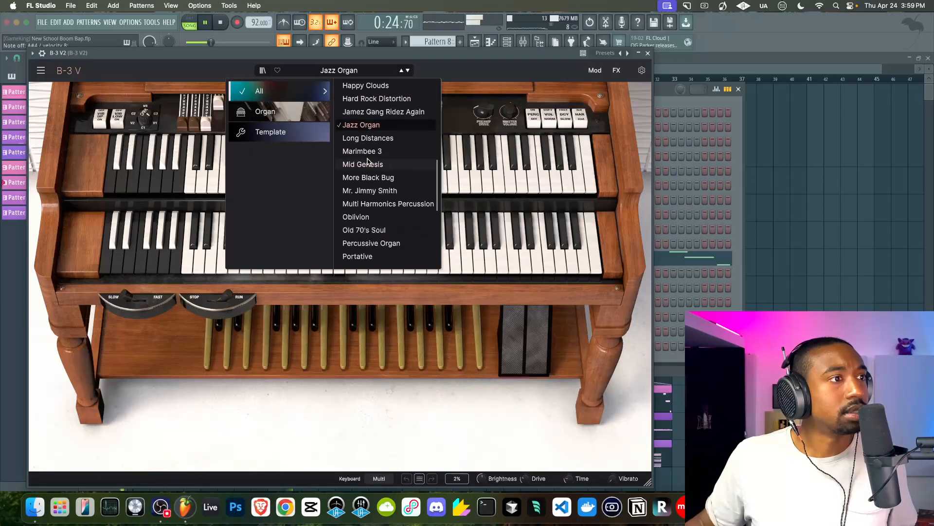
{"action": "scroll", "coordinate": [369, 162], "scroll_direction": "up", "scroll_amount": 5}
{"action": "scroll", "coordinate": [370, 123], "scroll_direction": "down", "scroll_amount": 2}
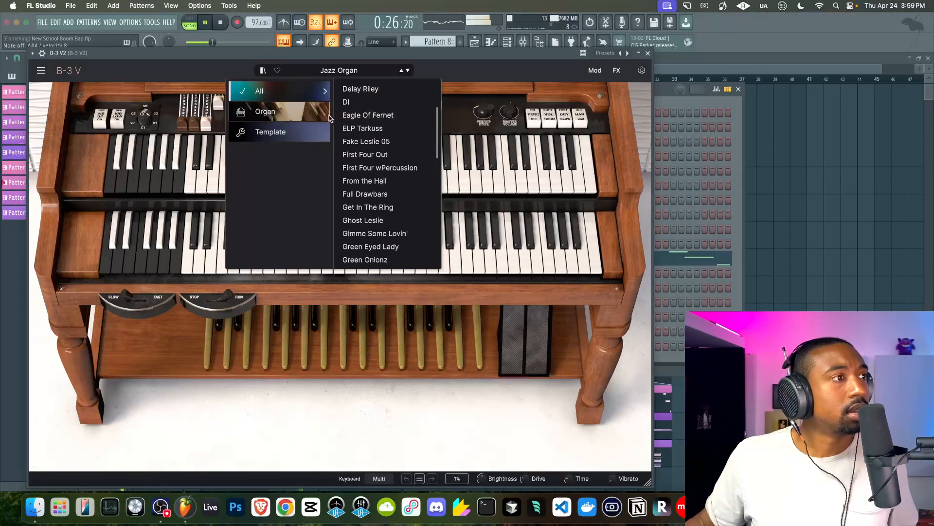
{"action": "left_click", "coordinate": [303, 118]}
{"action": "left_click", "coordinate": [292, 92]}
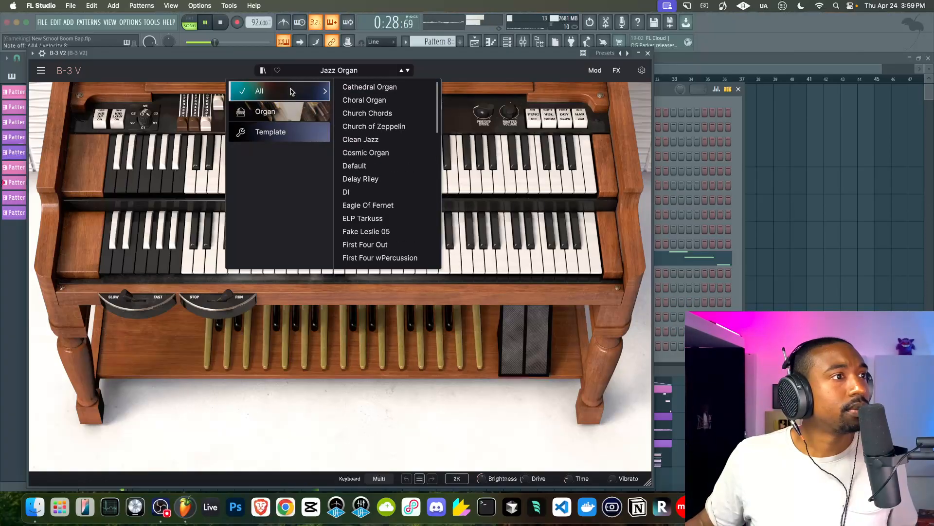
{"action": "left_click", "coordinate": [362, 193]}
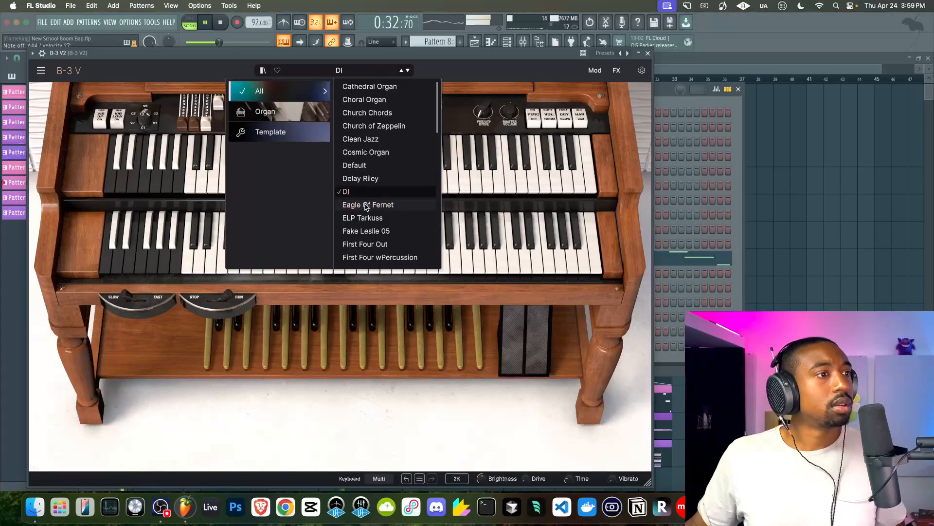
{"action": "left_click", "coordinate": [371, 90]}
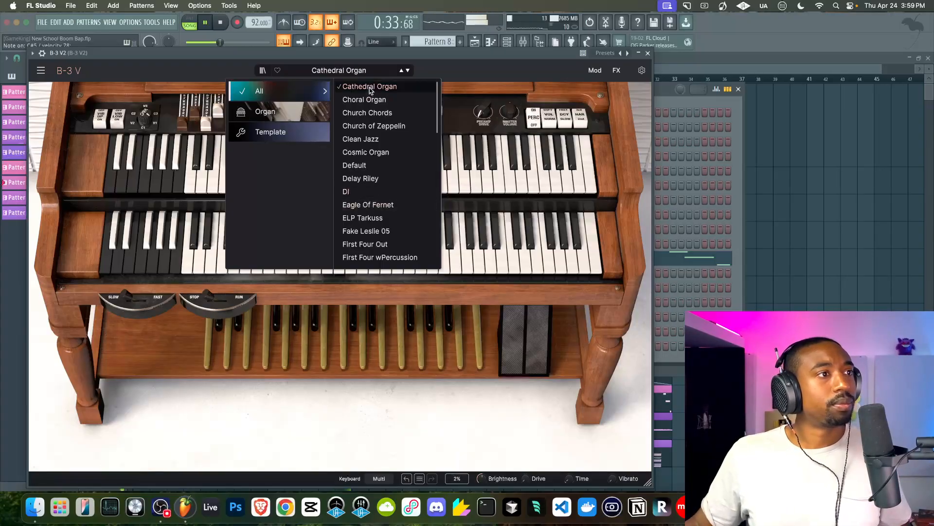
Step: Load the Church Chords preset in B-3 V2 and close the instrument
{"action": "left_click", "coordinate": [407, 72]}
{"action": "left_click", "coordinate": [408, 71]}
{"action": "left_click", "coordinate": [407, 72]}
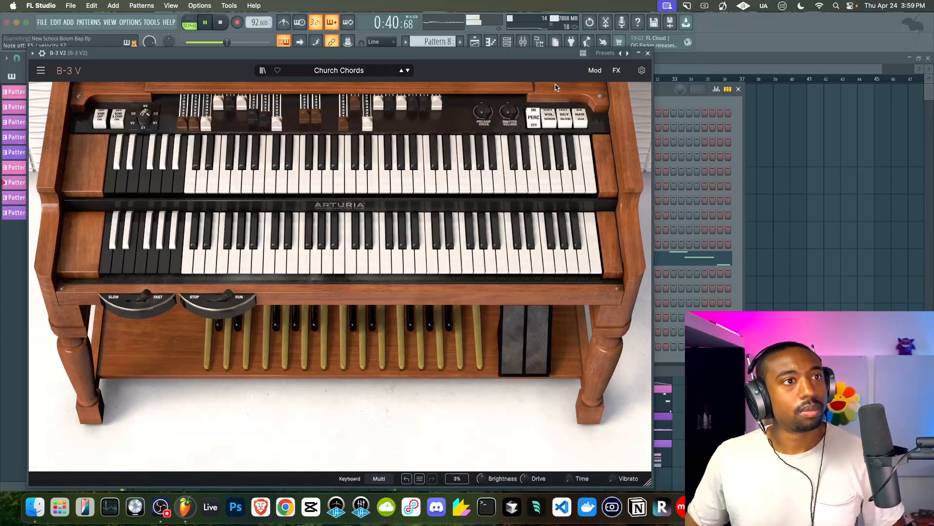
{"action": "left_click", "coordinate": [647, 54]}
Step: Set the B-3 V2 channel volume to about 74% and create the empty Pattern 10
{"action": "left_click_drag", "start_coordinate": [115, 346], "coordinate": [115, 345]}
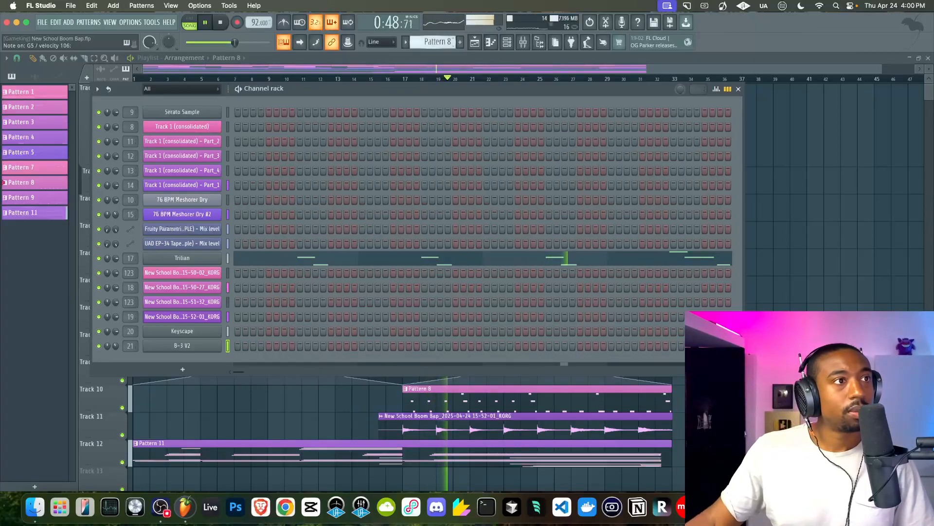
{"action": "key", "text": "F4"}
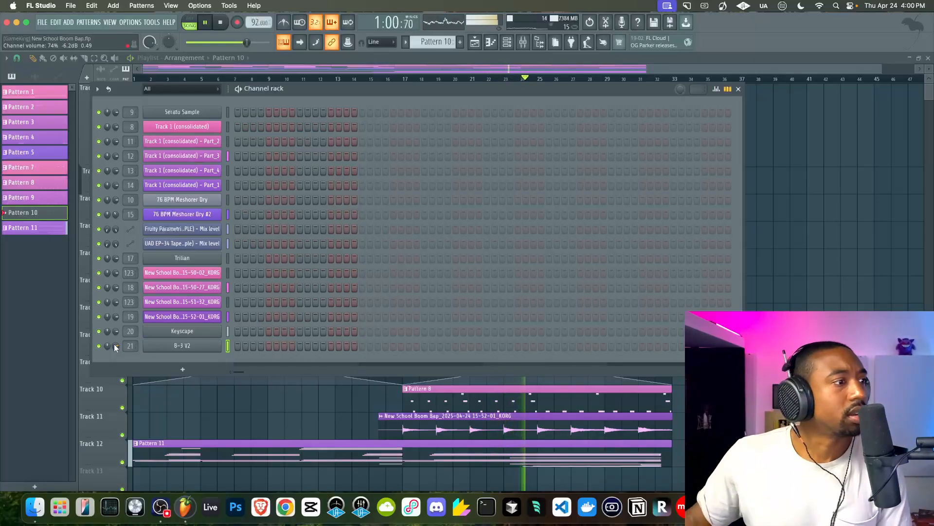
{"action": "key", "text": "F9"}
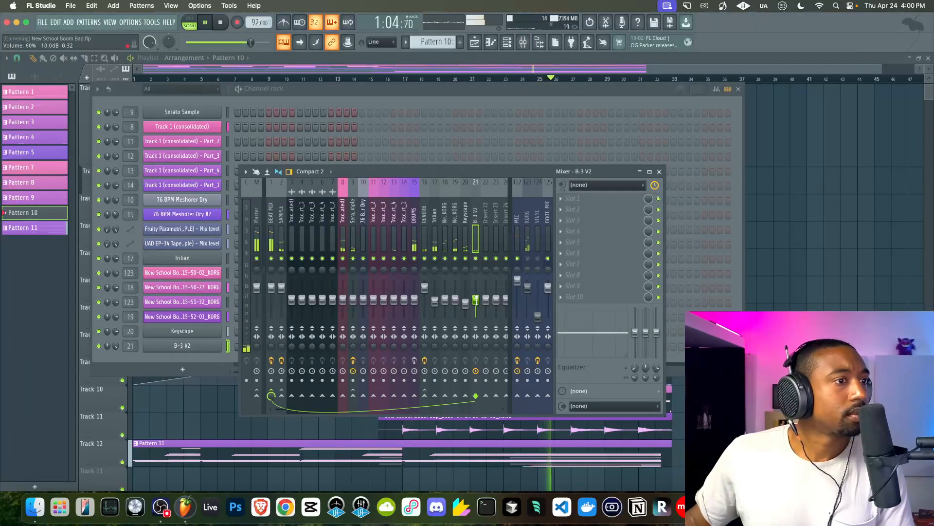
Step: Close the open windows and try recording an organ take into Pattern 10 from the start of the song
{"action": "left_click", "coordinate": [223, 25]}
{"action": "key", "text": "F12"}
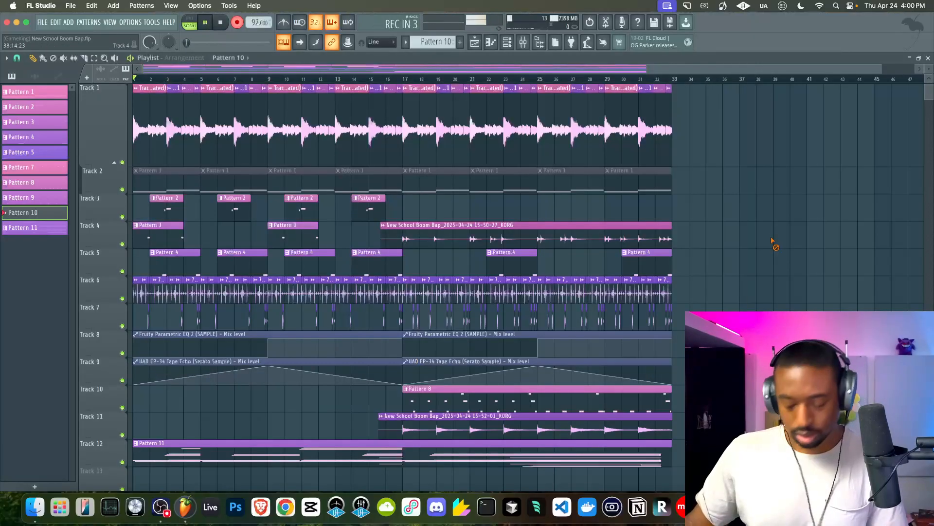
{"action": "key", "text": "space"}
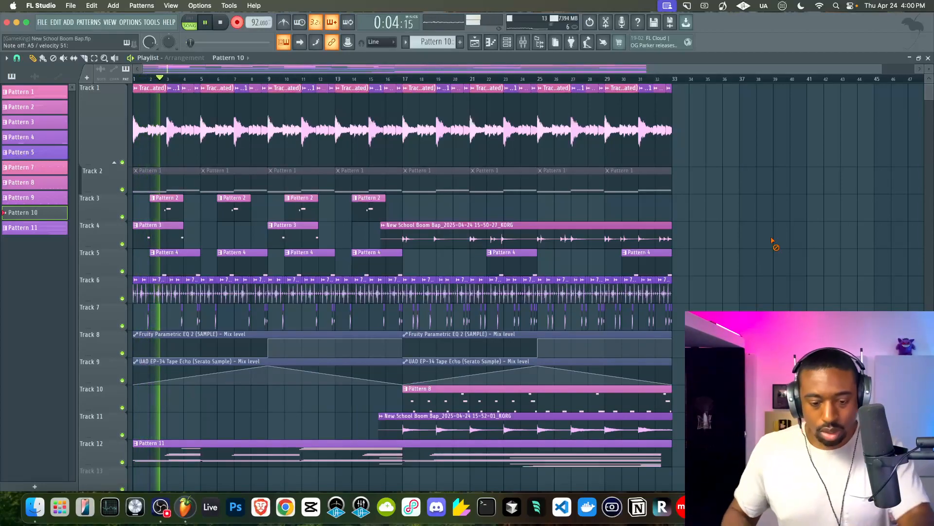
{"action": "key", "text": "space"}
Step: Record an organ take into Pattern 10 from the start of the song to about bar 15
{"action": "scroll", "coordinate": [776, 243], "scroll_direction": "down", "scroll_amount": 1}
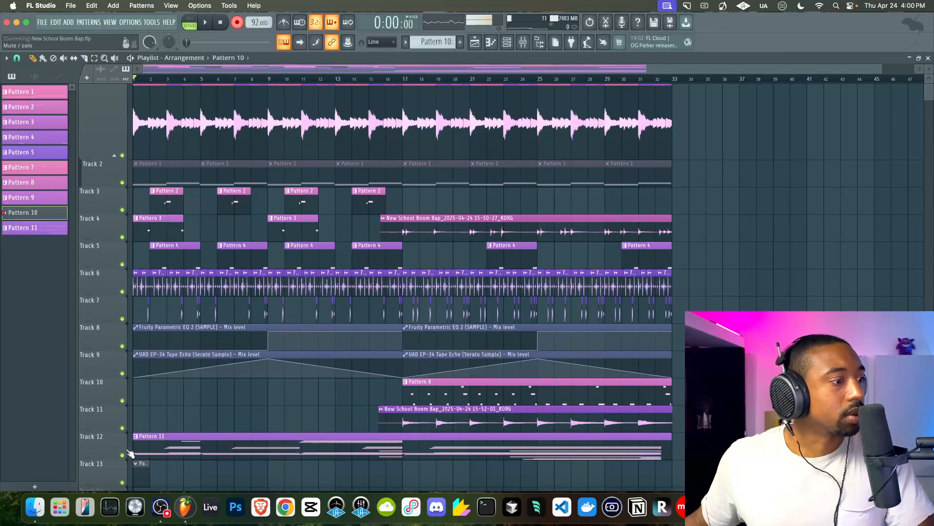
{"action": "key", "text": "space"}
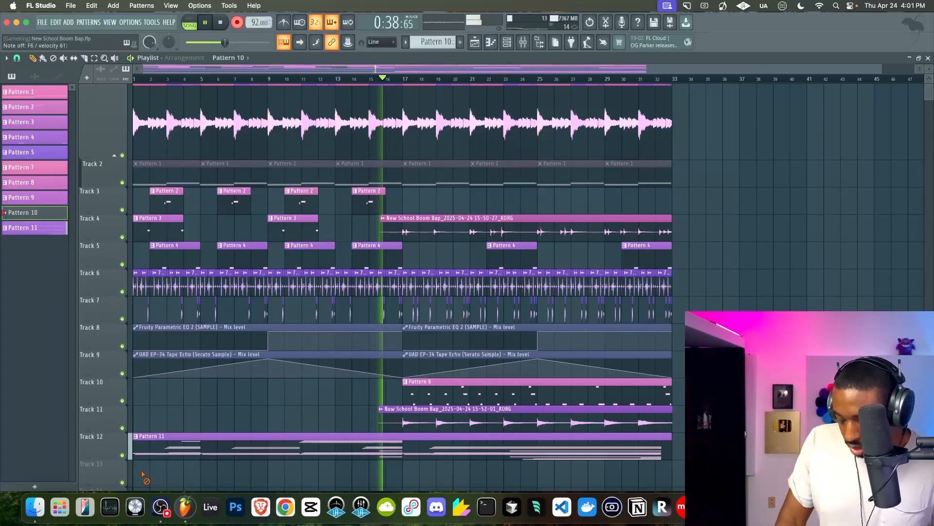
{"action": "left_click", "coordinate": [144, 474]}
{"action": "key", "text": "space"}
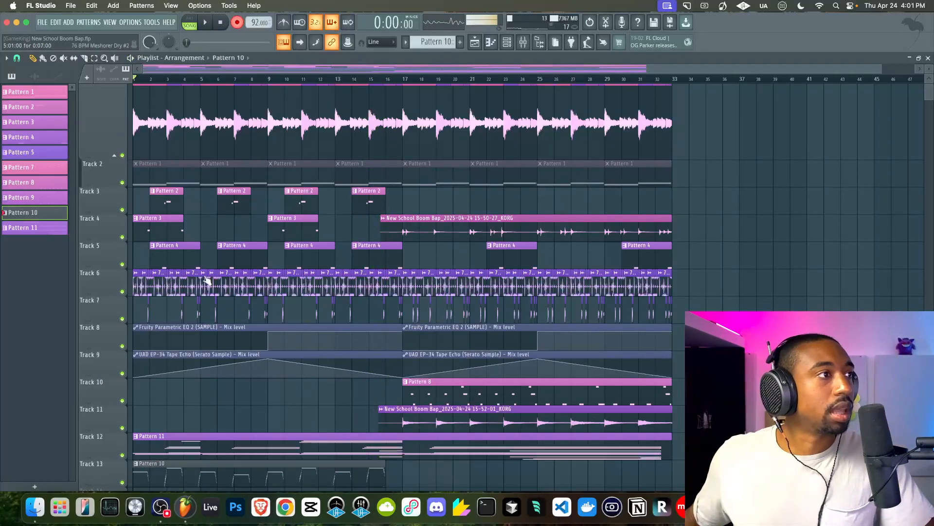
Step: Play the song back and add a mixer send from the B-3 V2 track to the Serato Sample track
{"action": "key", "text": "space"}
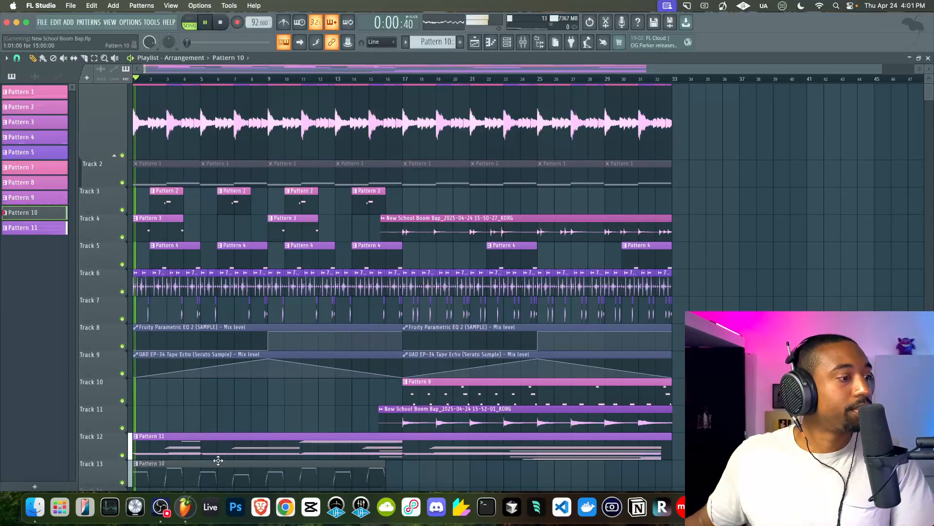
{"action": "key", "text": "F6"}
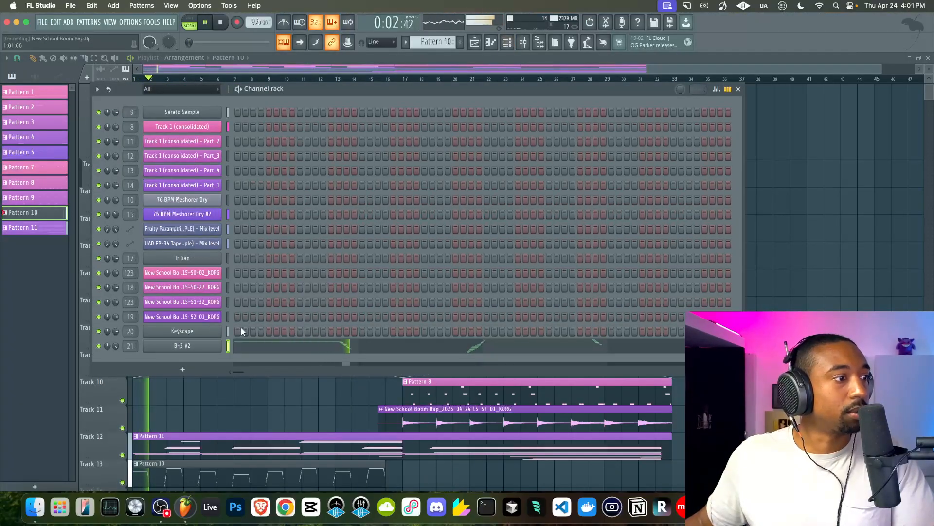
{"action": "right_click", "coordinate": [114, 346]}
{"action": "left_click", "coordinate": [524, 42]}
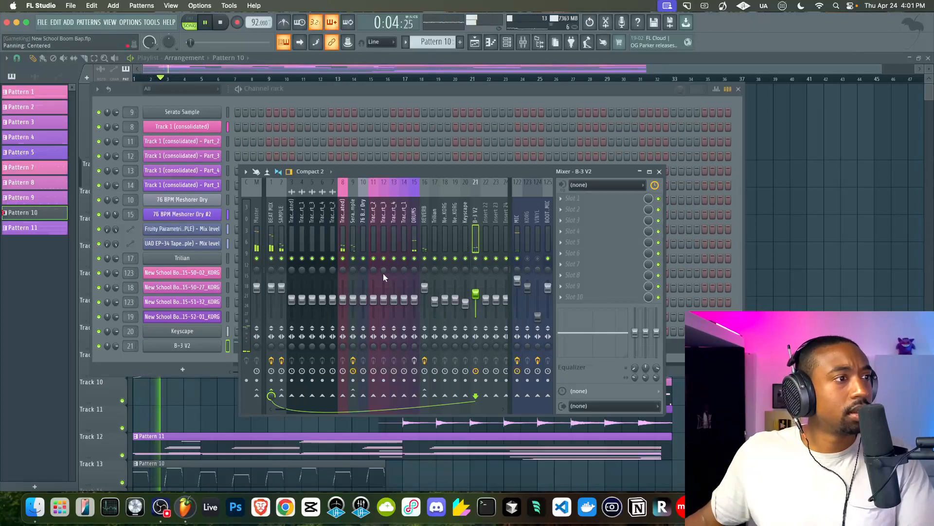
{"action": "left_click", "coordinate": [353, 395]}
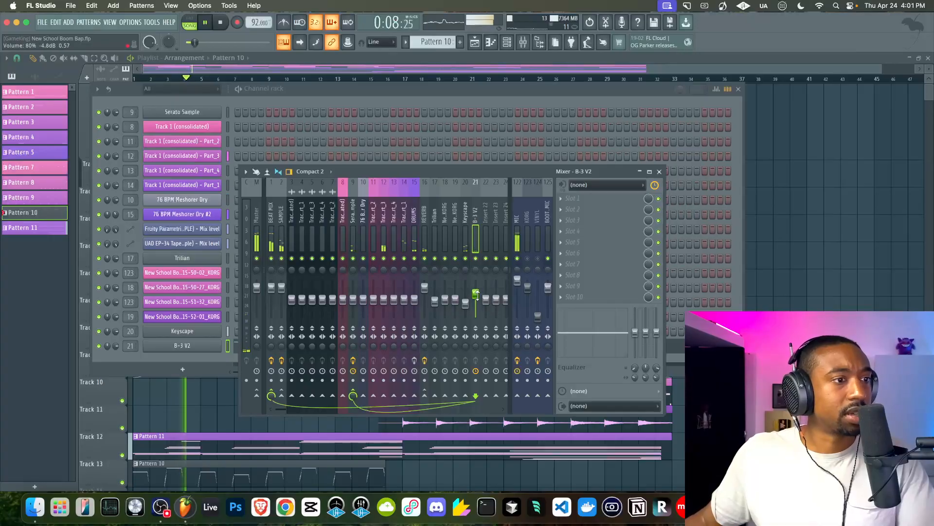
{"action": "right_click", "coordinate": [851, 209]}
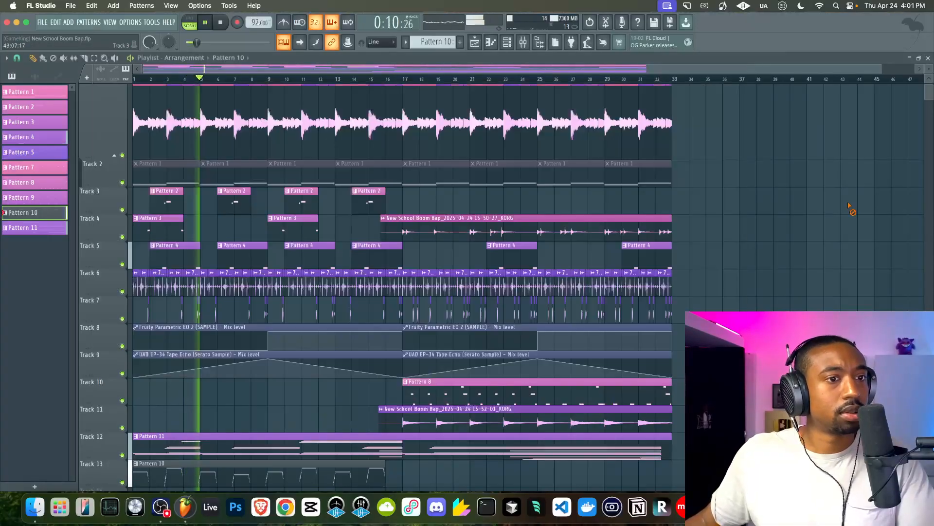
Step: Inspect the mixer and the audio device settings during playback
{"action": "left_click", "coordinate": [526, 42]}
{"action": "left_click", "coordinate": [405, 215]}
{"action": "left_click", "coordinate": [130, 22]}
{"action": "left_click", "coordinate": [142, 52]}
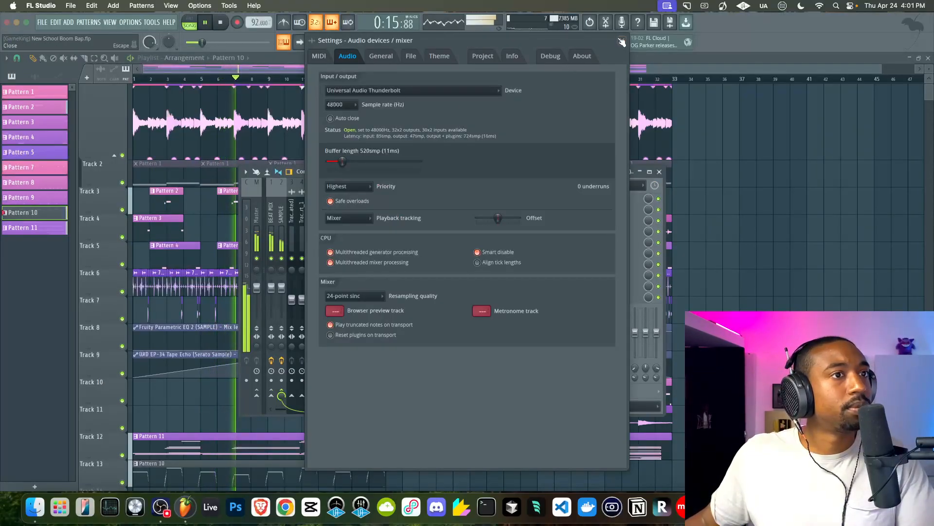
{"action": "key", "text": "Escape"}
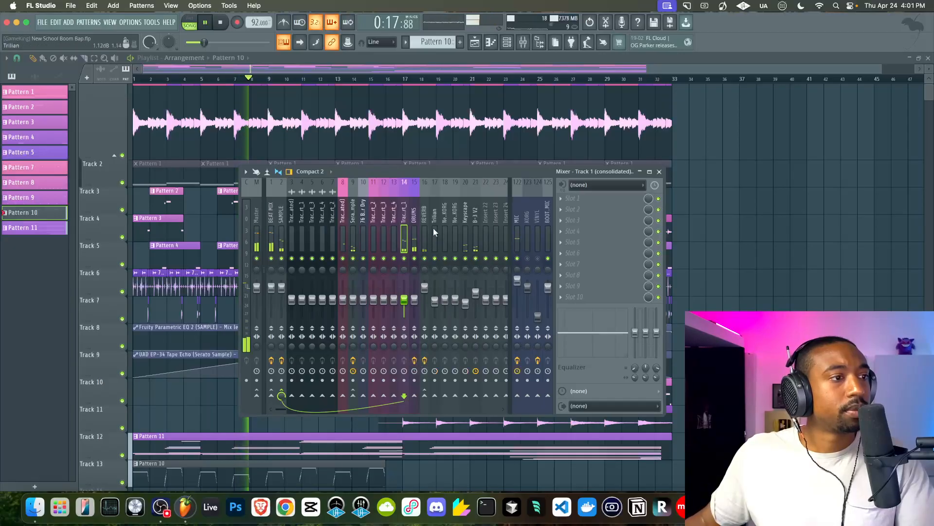
Step: Lower the BOOTH MIC mixer track's volume to 0% and check the DRUMS track before closing the mixer
{"action": "left_click", "coordinate": [415, 226]}
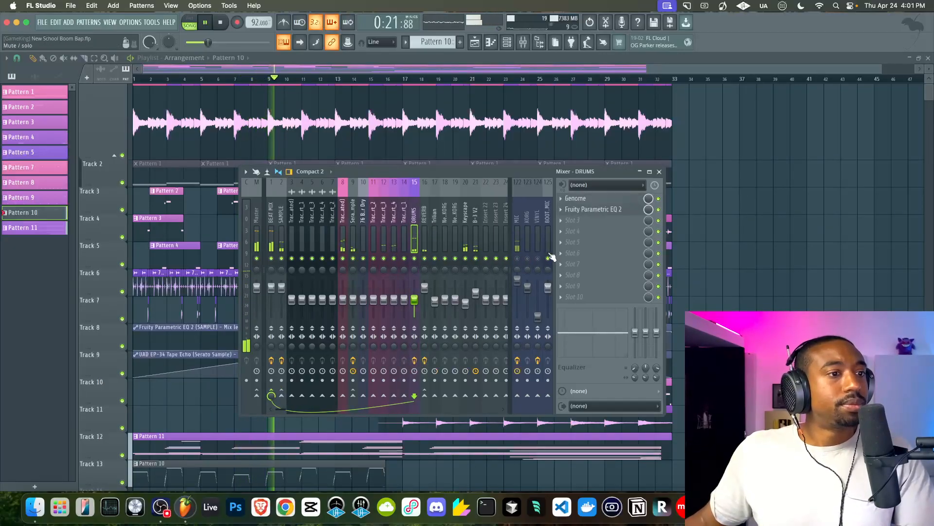
{"action": "left_click_drag", "start_coordinate": [548, 287], "coordinate": [548, 317]}
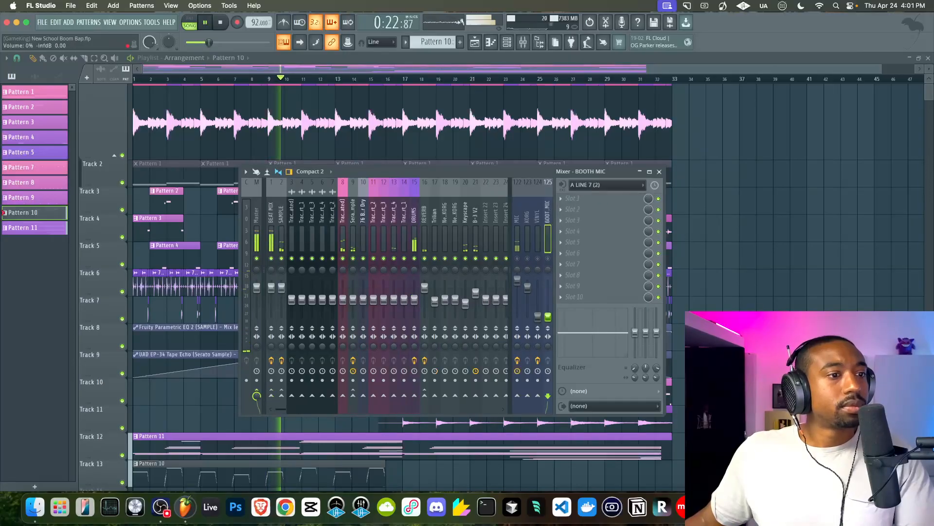
{"action": "left_click", "coordinate": [413, 238]}
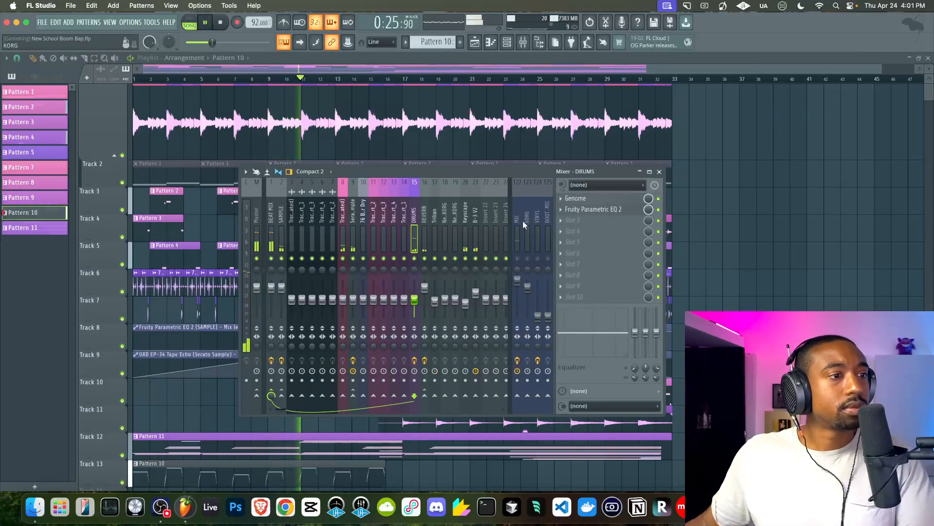
{"action": "right_click", "coordinate": [756, 243]}
{"action": "left_click", "coordinate": [525, 42]}
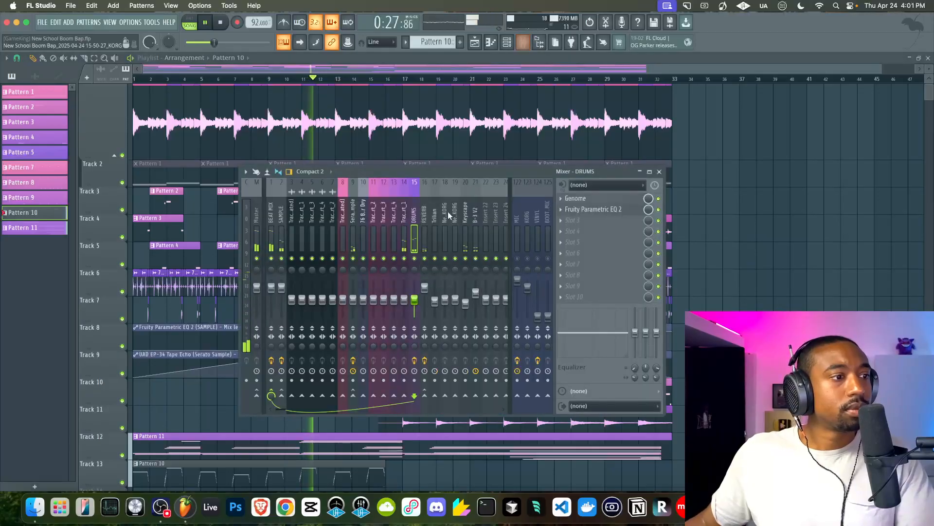
{"action": "right_click", "coordinate": [719, 236]}
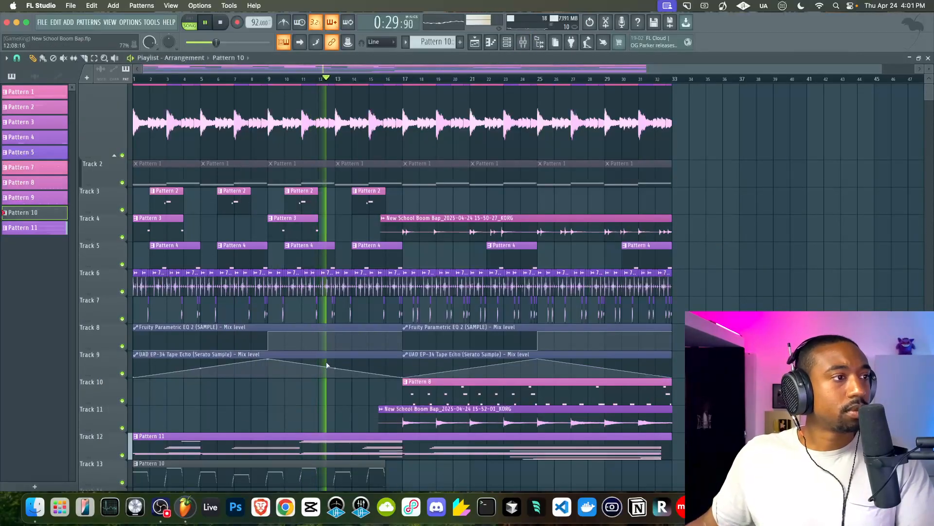
Step: Add a CS-80 V4 instrument channel below B-3 V2 and close its plugin window
{"action": "scroll", "coordinate": [390, 183], "scroll_direction": "up", "scroll_amount": 1}
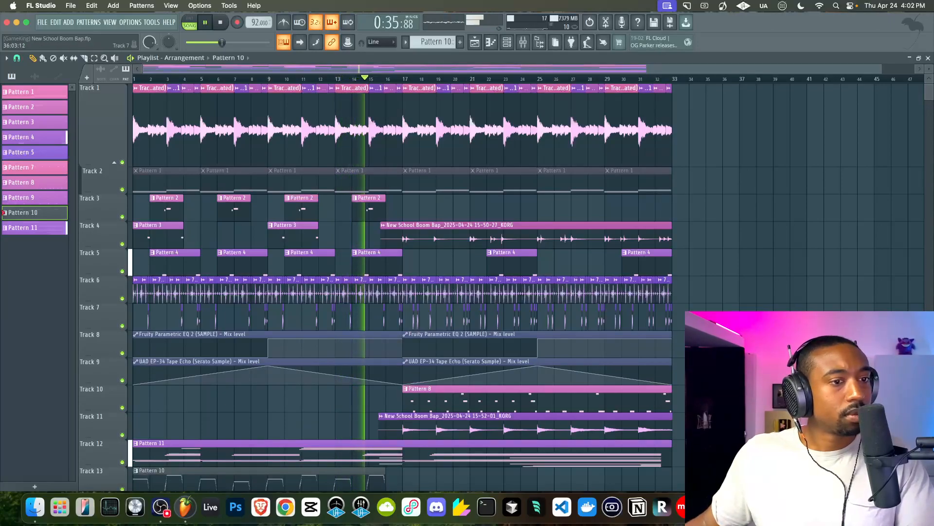
{"action": "scroll", "coordinate": [444, 398], "scroll_direction": "down", "scroll_amount": 3}
{"action": "key", "text": "F6"}
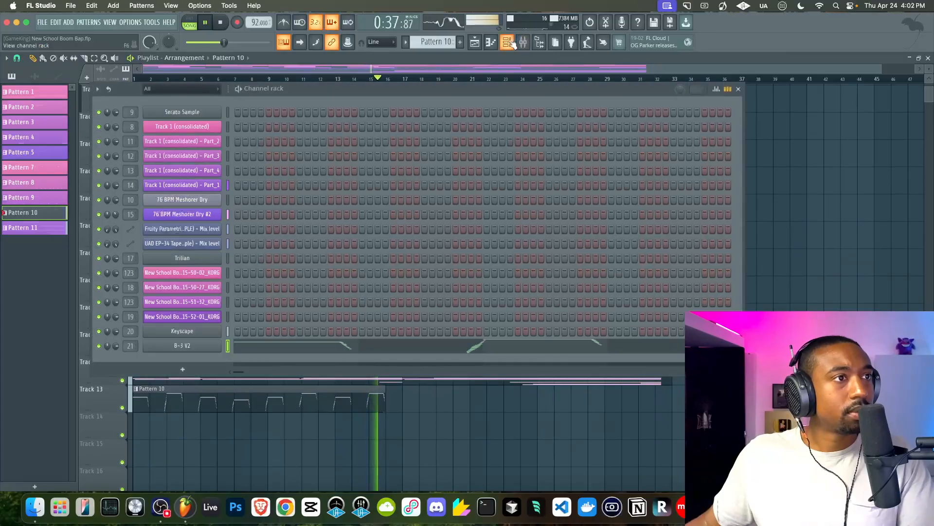
{"action": "left_click", "coordinate": [194, 369]}
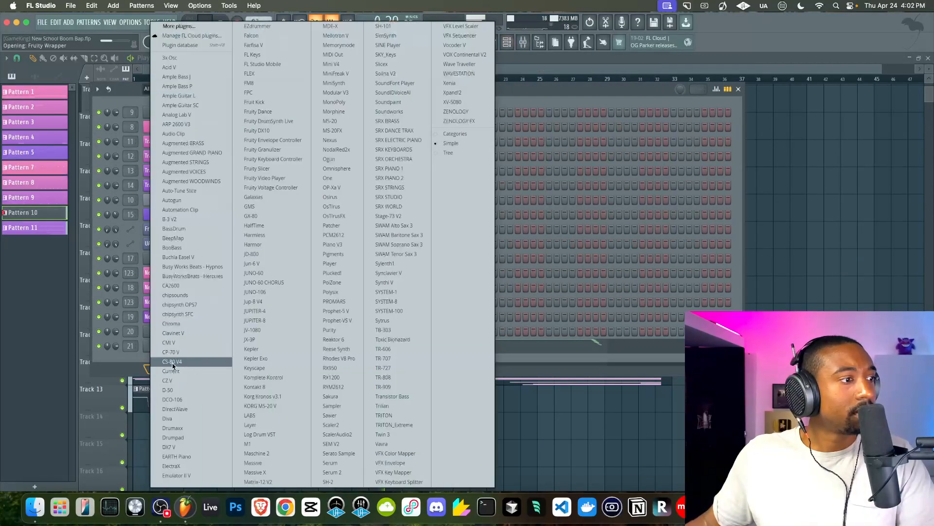
{"action": "left_click", "coordinate": [176, 362]}
{"action": "left_click", "coordinate": [661, 67]}
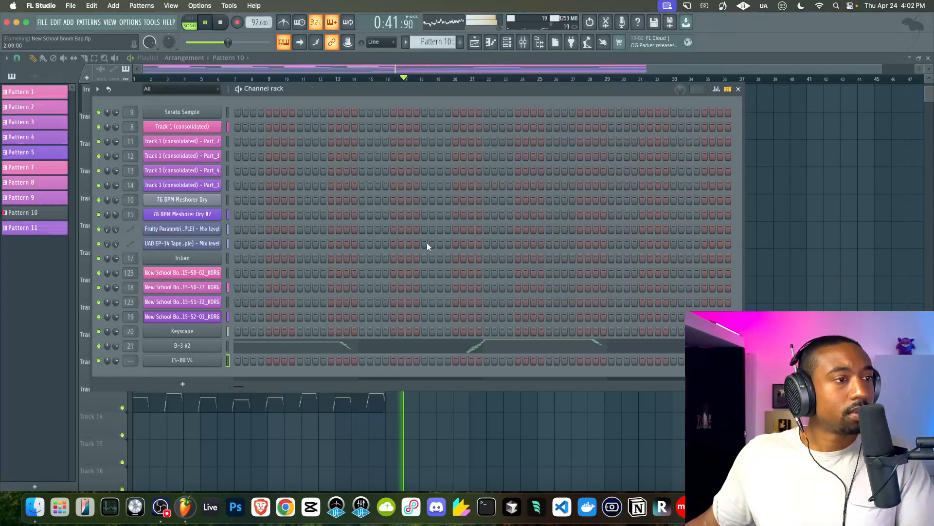
Step: Switch to Pattern 11, replace the CS-80 V4 instrument with Serum 2 and dismiss its update notice
{"action": "left_click_drag", "start_coordinate": [438, 42], "coordinate": [438, 35]}
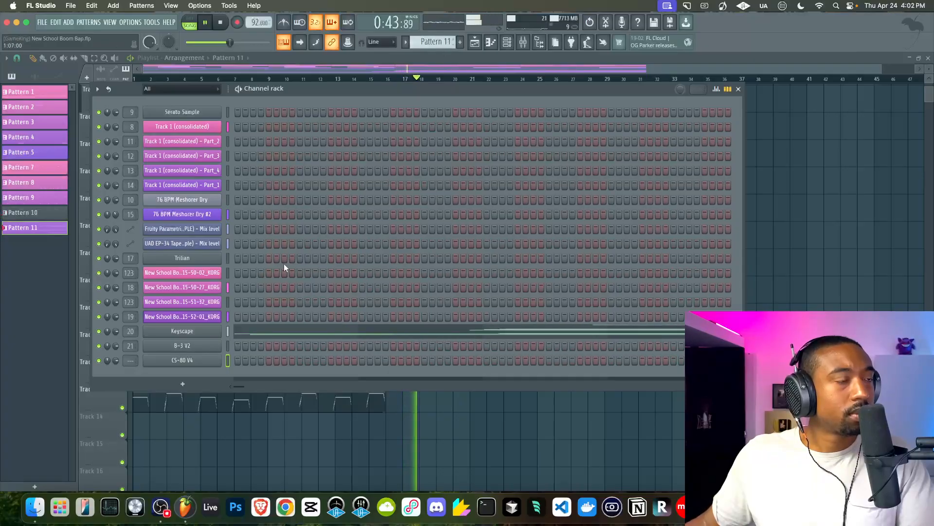
{"action": "right_click", "coordinate": [210, 362]}
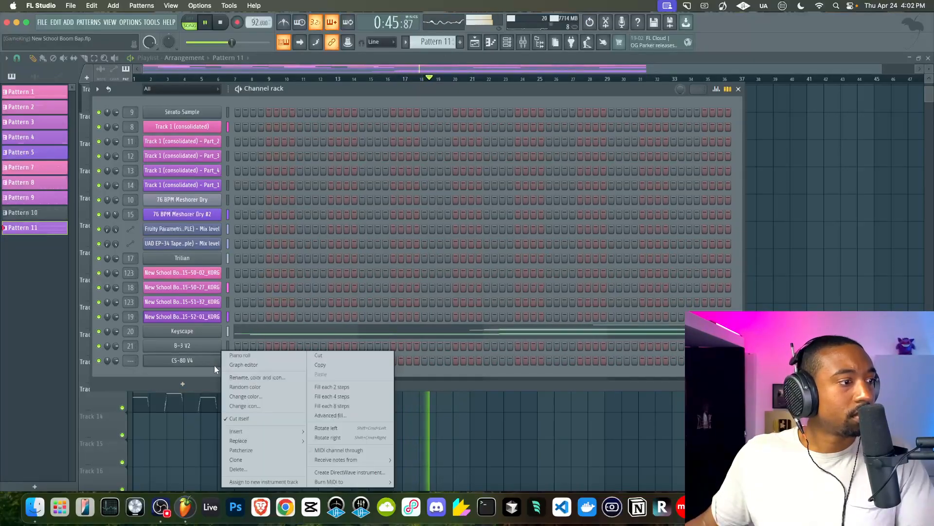
{"action": "mouse_move", "coordinate": [263, 440]}
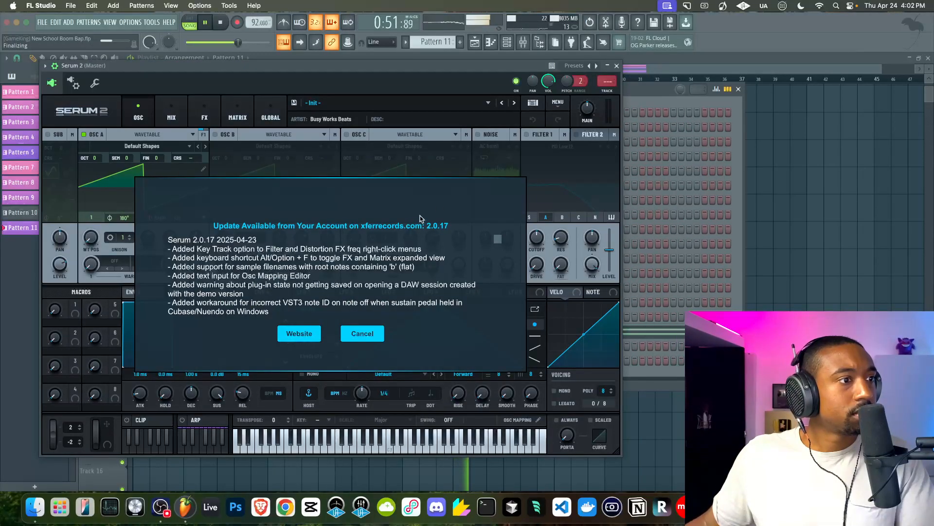
{"action": "left_click", "coordinate": [378, 335]}
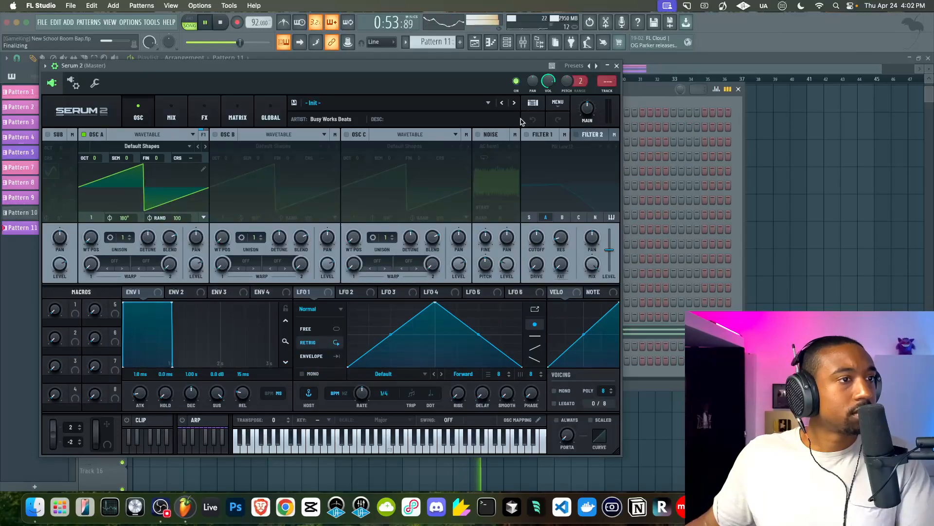
Step: Browse the Busy Works Beats Helios pack, audition Brass - Like3 That II, and load the Brass - Terminator III preset
{"action": "left_click", "coordinate": [533, 102]}
{"action": "left_click", "coordinate": [48, 145]}
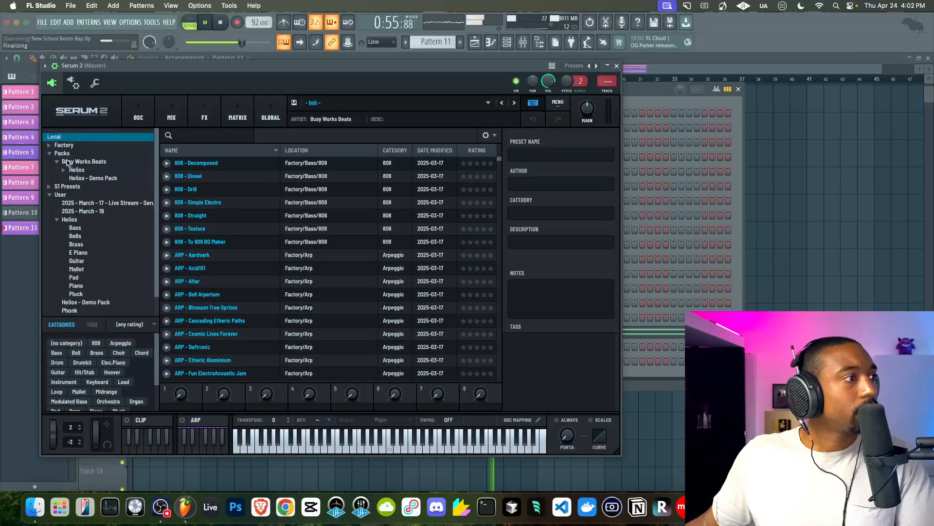
{"action": "left_click", "coordinate": [86, 170]}
{"action": "scroll", "coordinate": [239, 237], "scroll_direction": "down", "scroll_amount": 10}
{"action": "scroll", "coordinate": [238, 237], "scroll_direction": "down", "scroll_amount": 5}
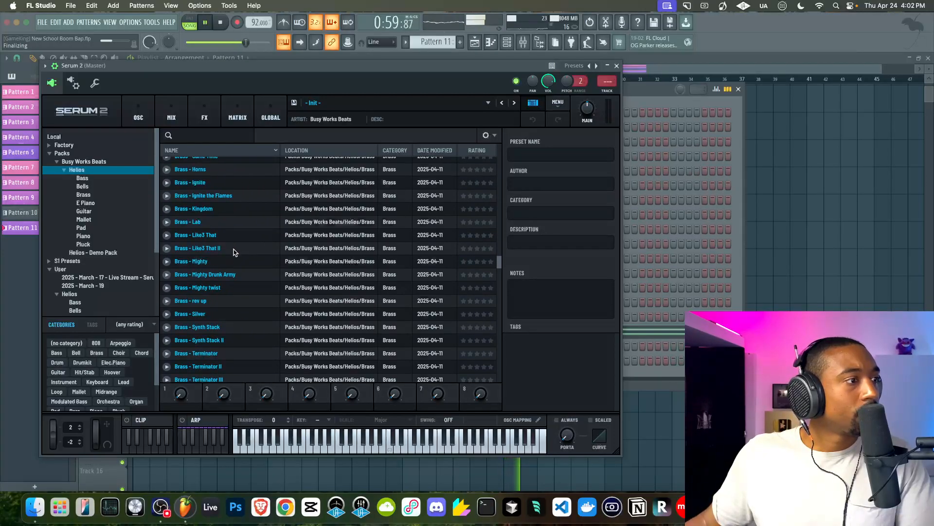
{"action": "left_click", "coordinate": [233, 248]}
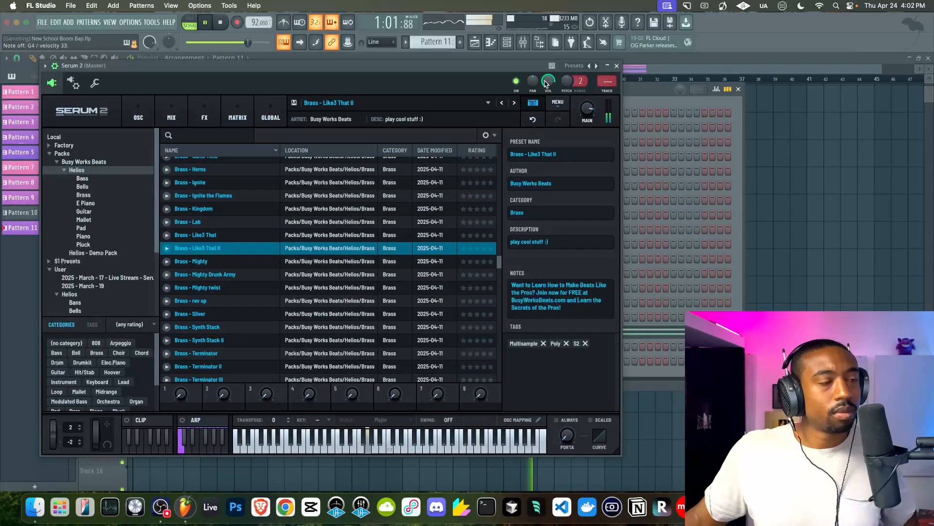
{"action": "scroll", "coordinate": [298, 225], "scroll_direction": "down", "scroll_amount": 3}
{"action": "left_click", "coordinate": [236, 291]}
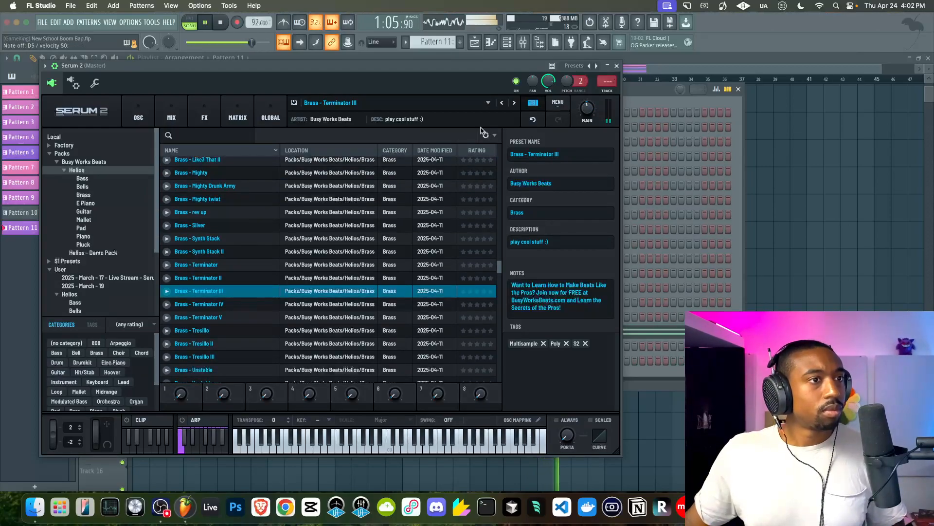
Step: Close Serum 2, route its channel to mixer track 22, and stop playback
{"action": "left_click", "coordinate": [616, 65]}
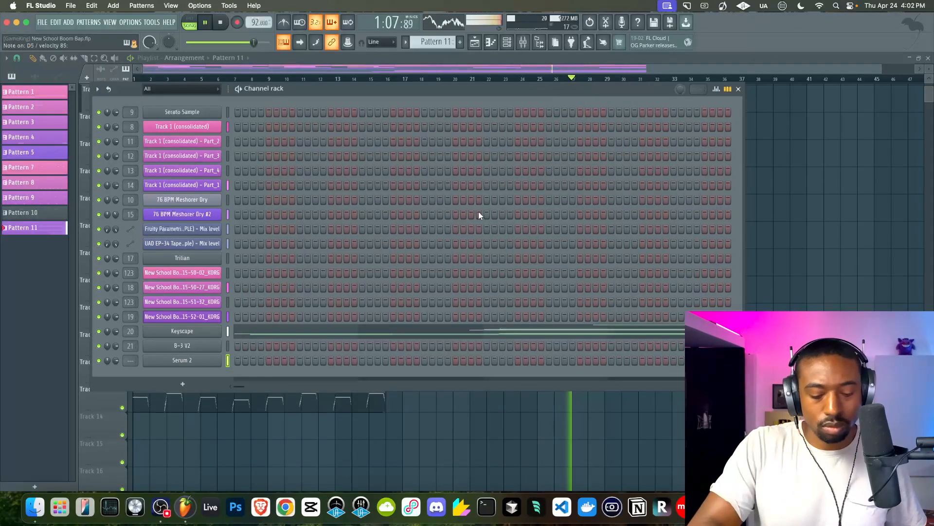
{"action": "key", "text": "ctrl+l"}
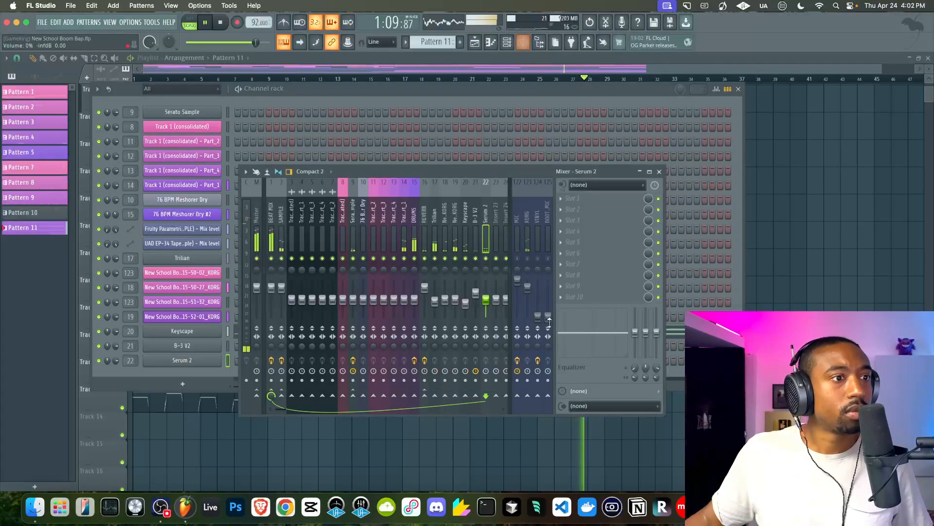
{"action": "key", "text": "space"}
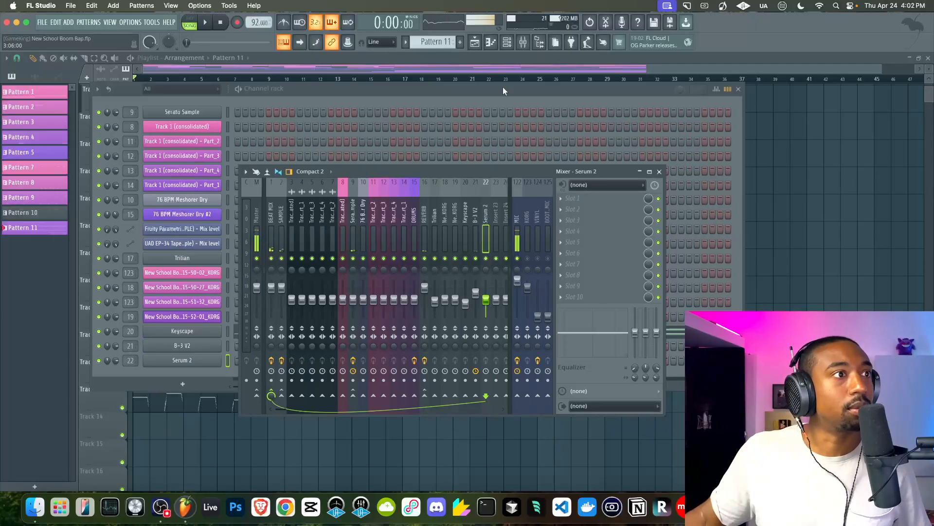
Step: Create Pattern 12 and record a Serum 2 brass performance into it along with the arrangement
{"action": "left_click", "coordinate": [459, 42]}
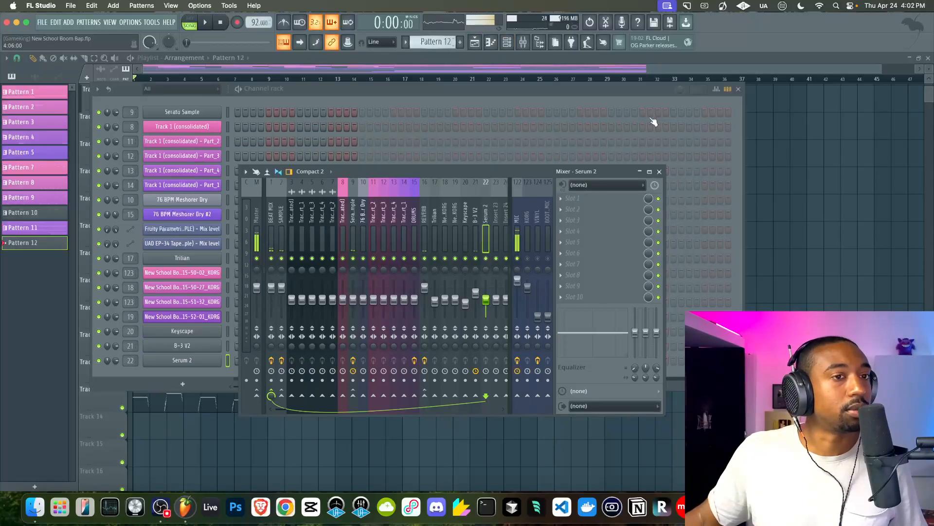
{"action": "right_click", "coordinate": [786, 209]}
{"action": "left_click", "coordinate": [508, 43]}
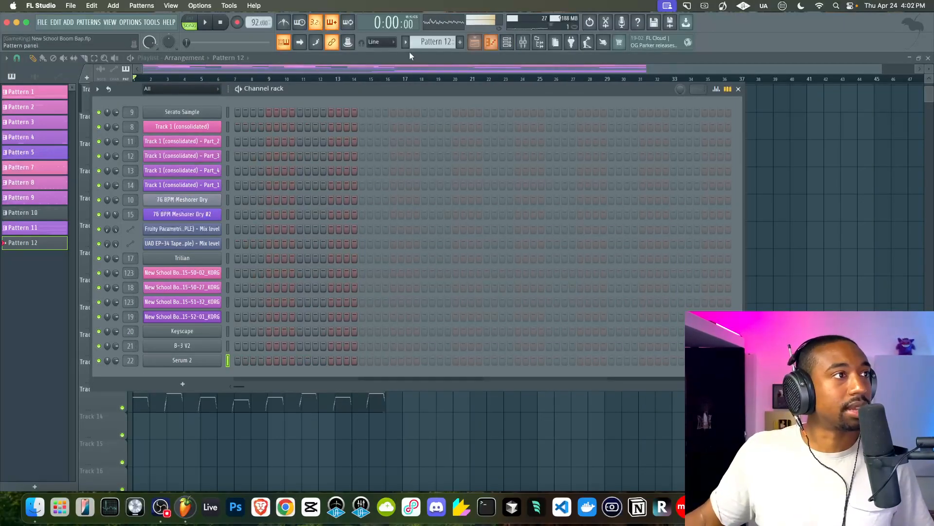
{"action": "left_click", "coordinate": [525, 45]}
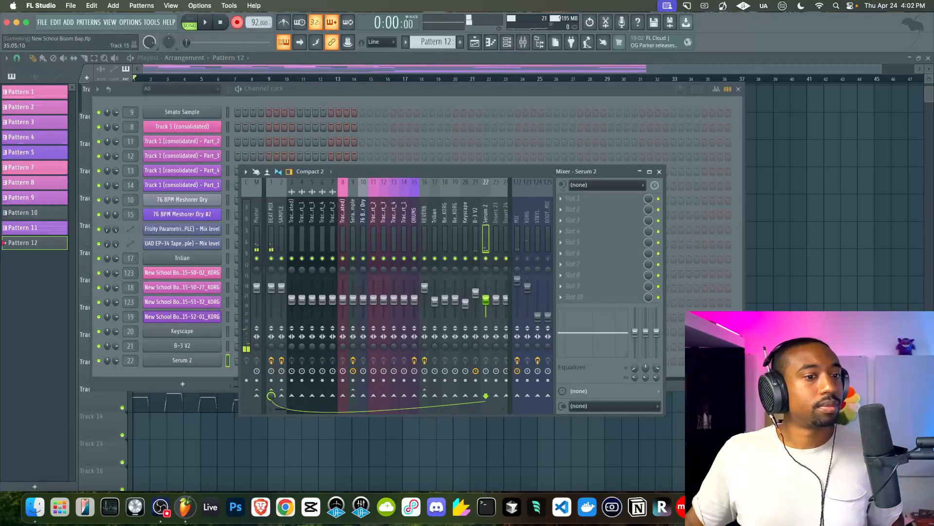
{"action": "key", "text": "F5"}
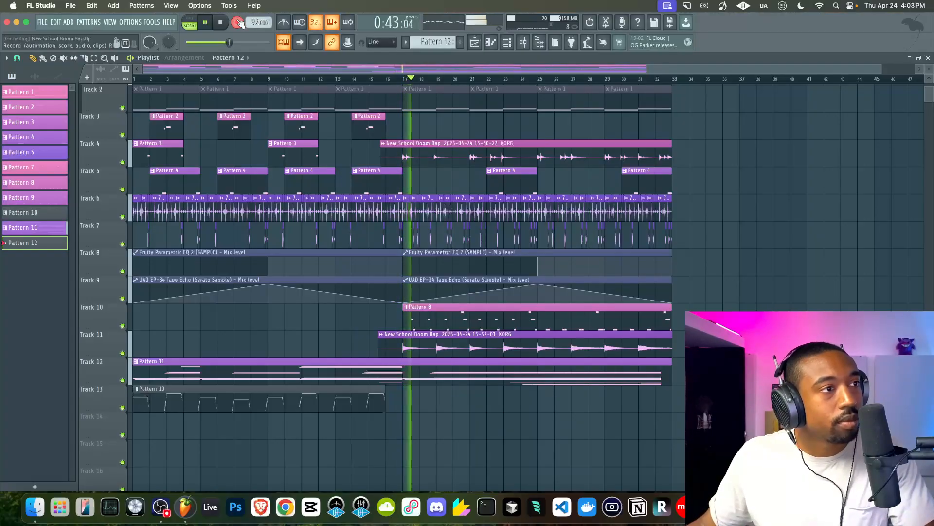
{"action": "left_click", "coordinate": [238, 23]}
Step: Play the arrangement from the start and slightly lower the Serum 2 mixer track's level
{"action": "left_click", "coordinate": [523, 42]}
{"action": "key", "text": "space"}
{"action": "key", "text": "F9"}
{"action": "key", "text": "space"}
{"action": "key", "text": "space"}
{"action": "key", "text": "F9"}
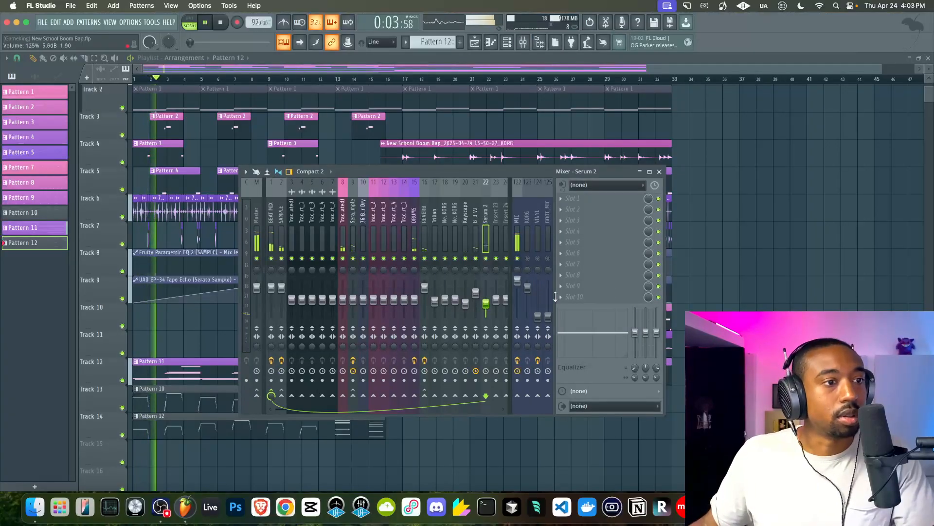
{"action": "key", "text": "F9"}
{"action": "key", "text": "F9"}
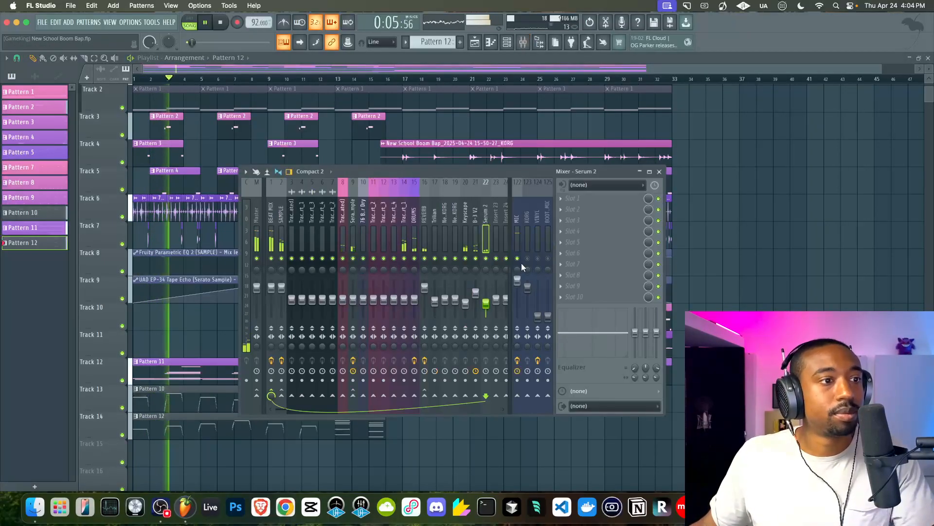
{"action": "key", "text": "F9"}
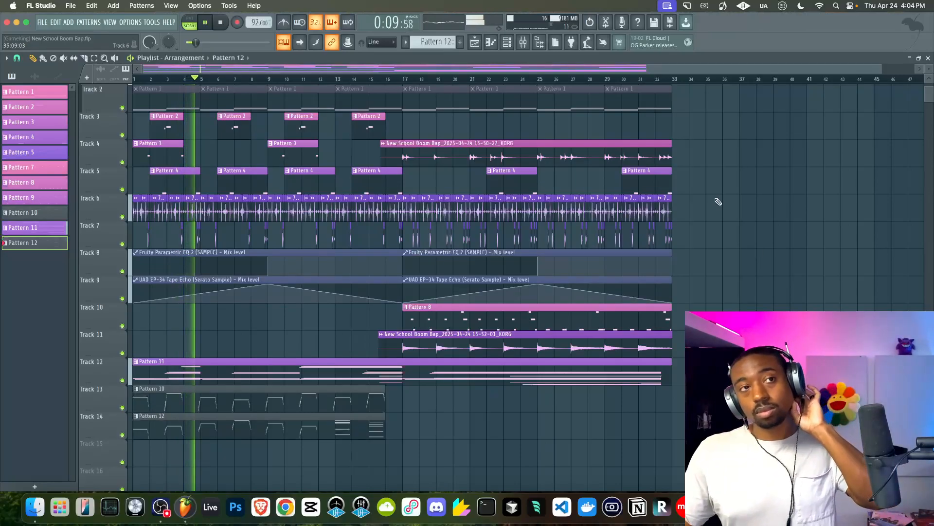
Step: Quit Camera Hub
{"action": "left_click", "coordinate": [699, 8]}
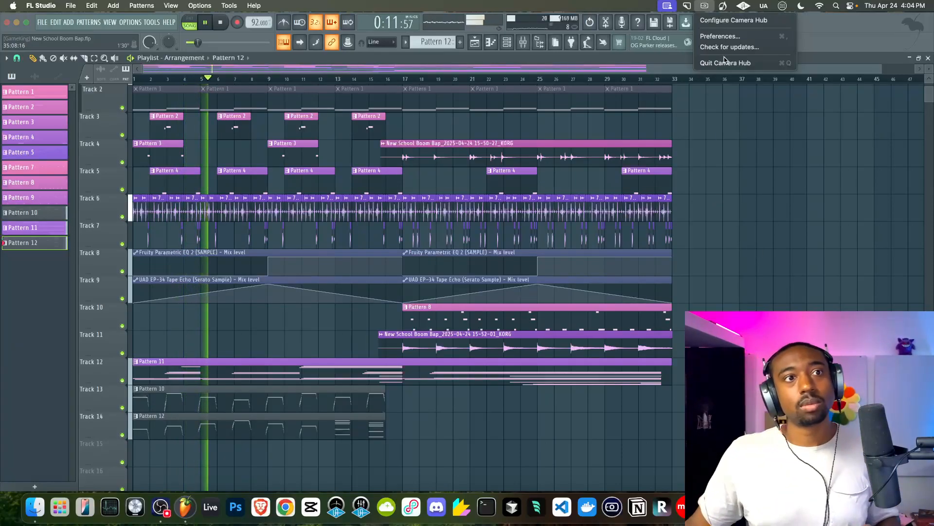
{"action": "left_click", "coordinate": [724, 63]}
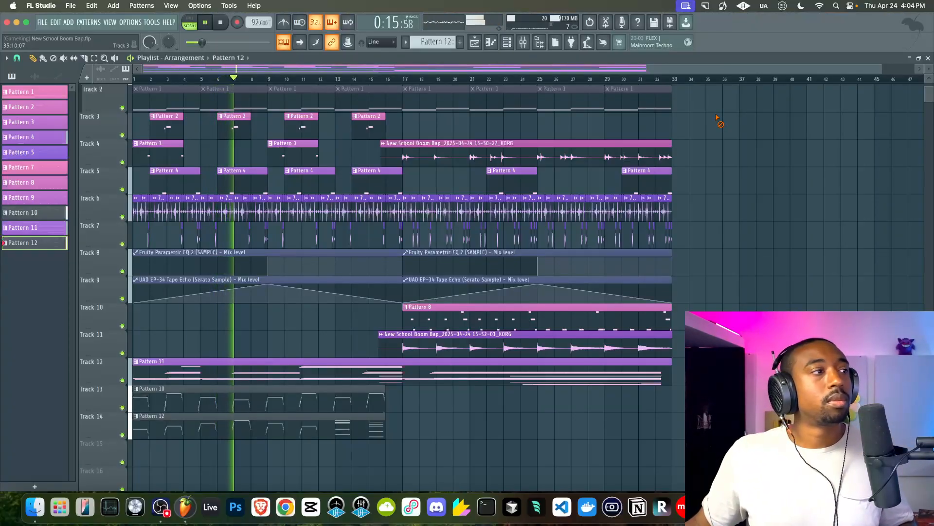
Step: Stop playback, toggle the MIC mixer track's mute, and save the project
{"action": "scroll", "coordinate": [713, 135], "scroll_direction": "up", "scroll_amount": 3}
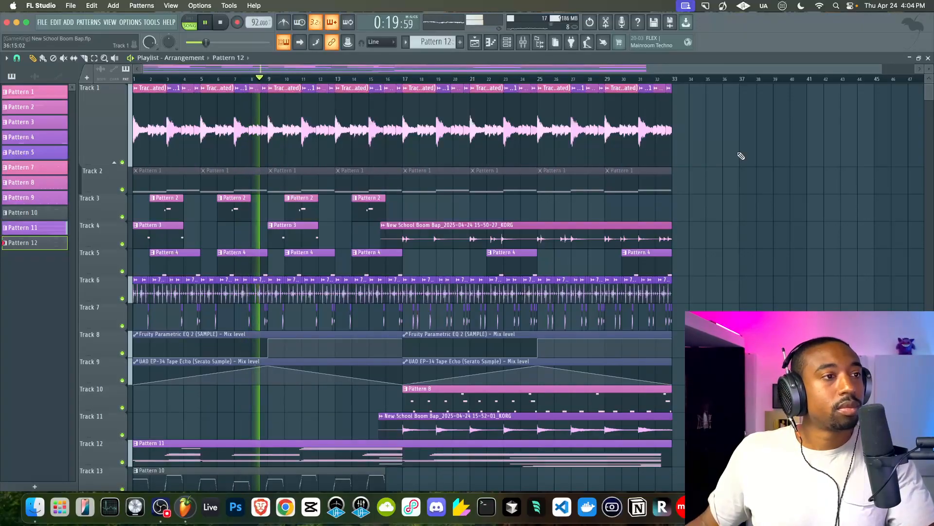
{"action": "left_click", "coordinate": [523, 42]}
{"action": "key", "text": "space"}
{"action": "left_click", "coordinate": [517, 259]}
{"action": "left_click", "coordinate": [344, 59]}
{"action": "key", "text": "super+s"}
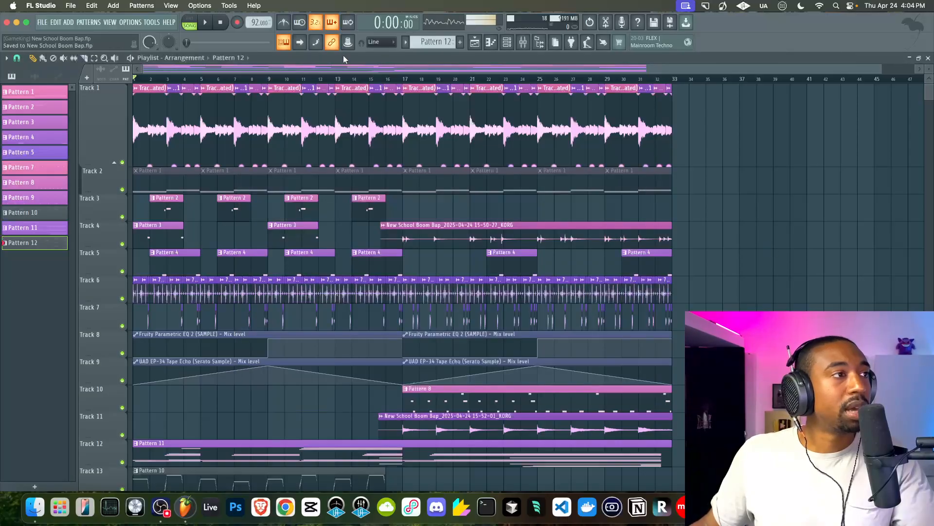
Step: Run the macro that switches all audio clips in the project to stretch mode and accept the change
{"action": "left_click", "coordinate": [141, 23]}
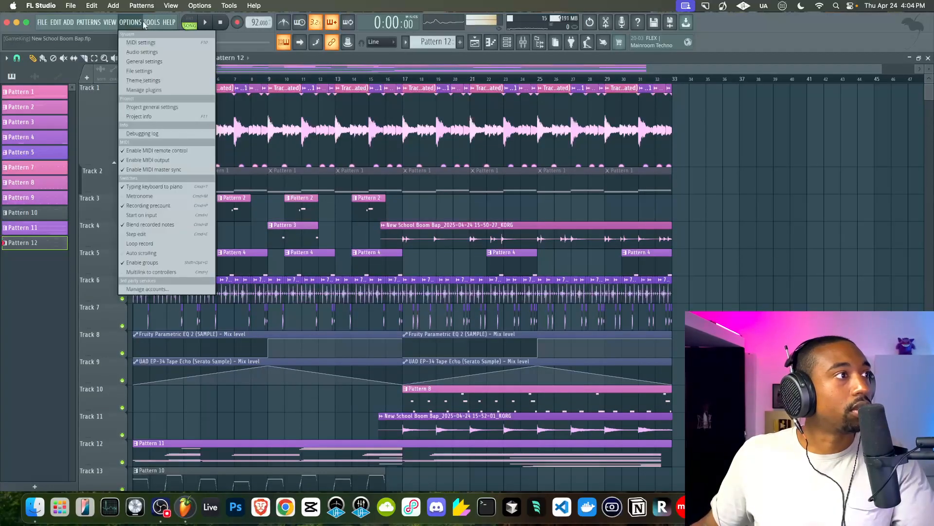
{"action": "mouse_move", "coordinate": [152, 23]}
{"action": "mouse_move", "coordinate": [162, 54]}
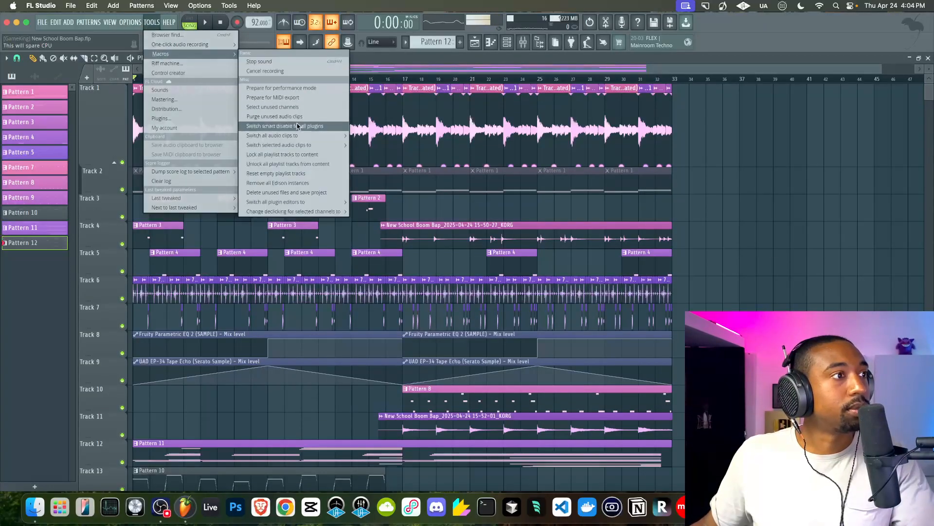
{"action": "mouse_move", "coordinate": [302, 137]}
{"action": "left_click", "coordinate": [372, 154]}
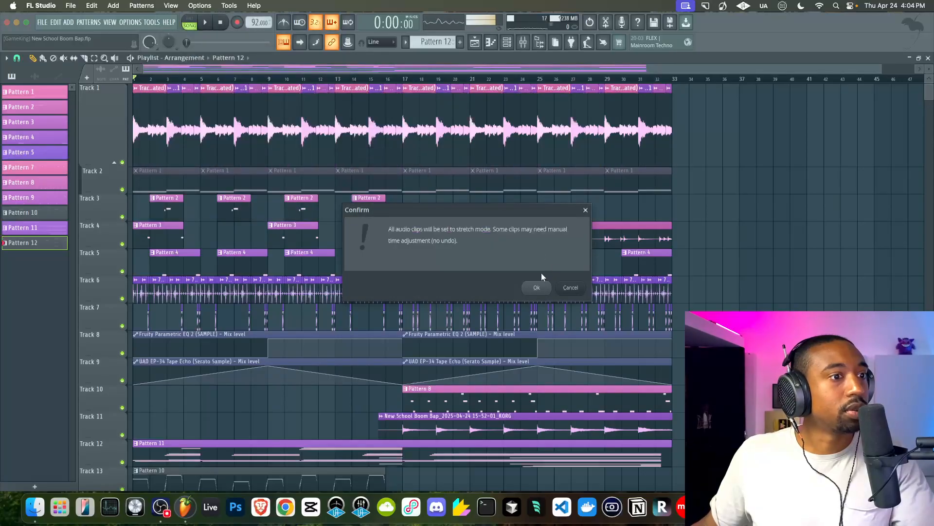
{"action": "left_click", "coordinate": [537, 288]}
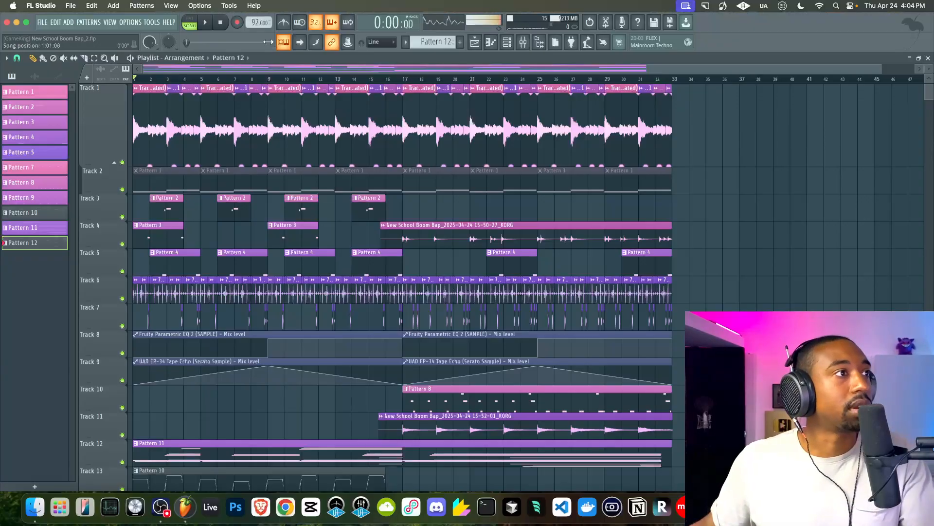
Step: Set the project tempo to 82 BPM while the arrangement plays
{"action": "key", "text": "space"}
{"action": "left_click_drag", "start_coordinate": [252, 23], "coordinate": [252, 24]}
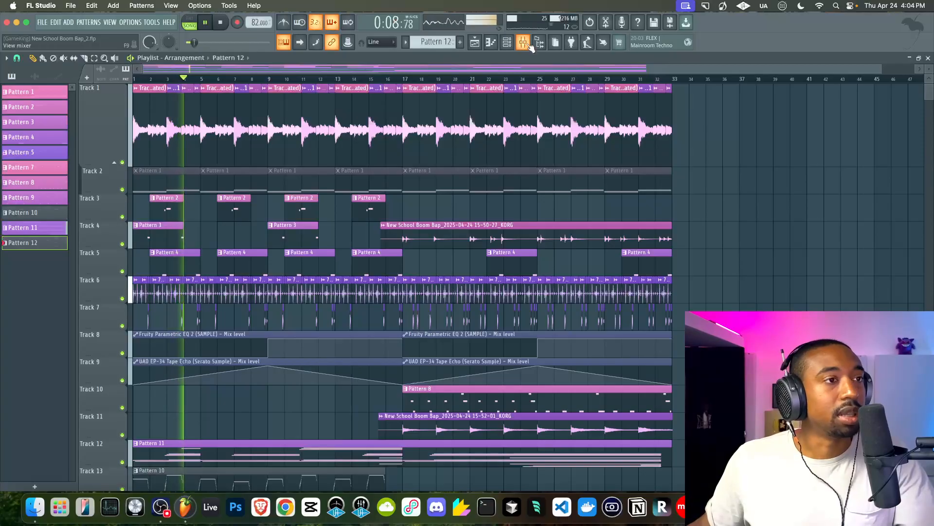
{"action": "left_click", "coordinate": [527, 43]}
{"action": "left_click", "coordinate": [660, 171]}
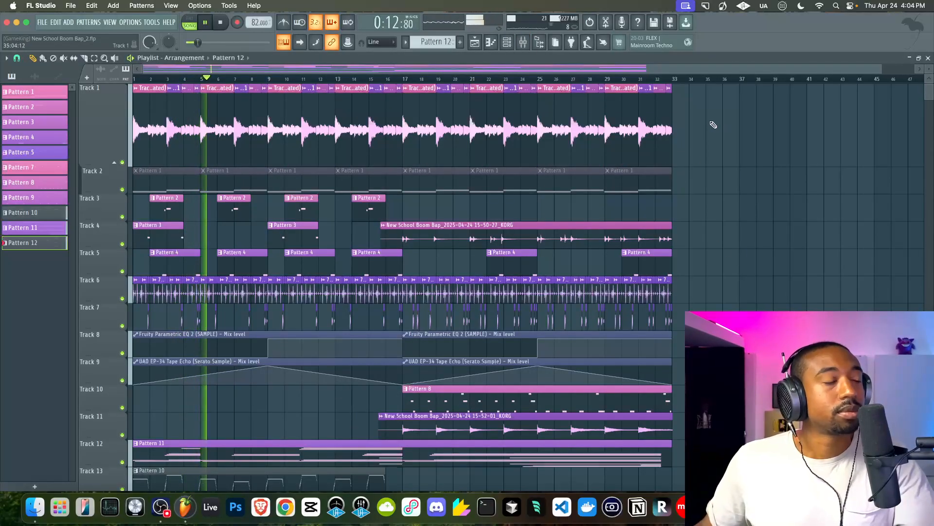
Step: Add a second Trilian channel and load the Fingered - Trilogy Old School patch
{"action": "left_click", "coordinate": [507, 42]}
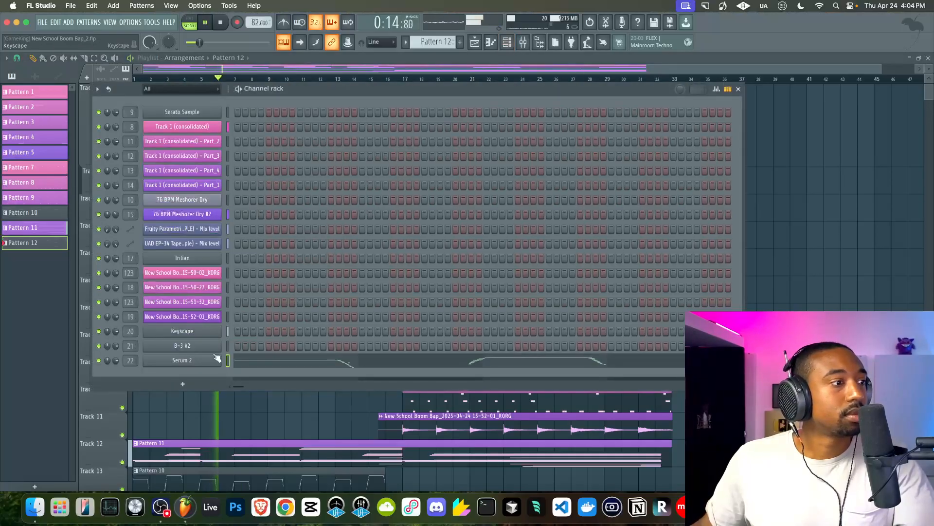
{"action": "left_click", "coordinate": [195, 384]}
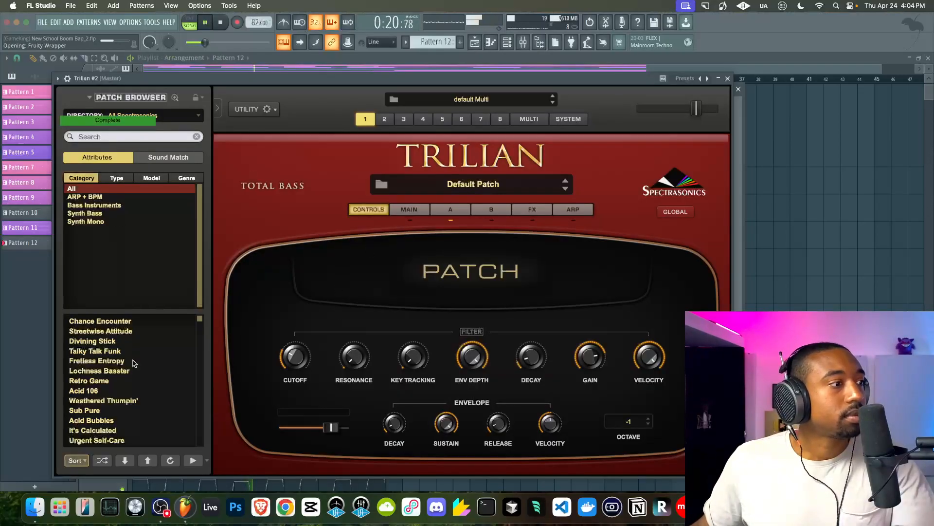
{"action": "left_click", "coordinate": [87, 461]}
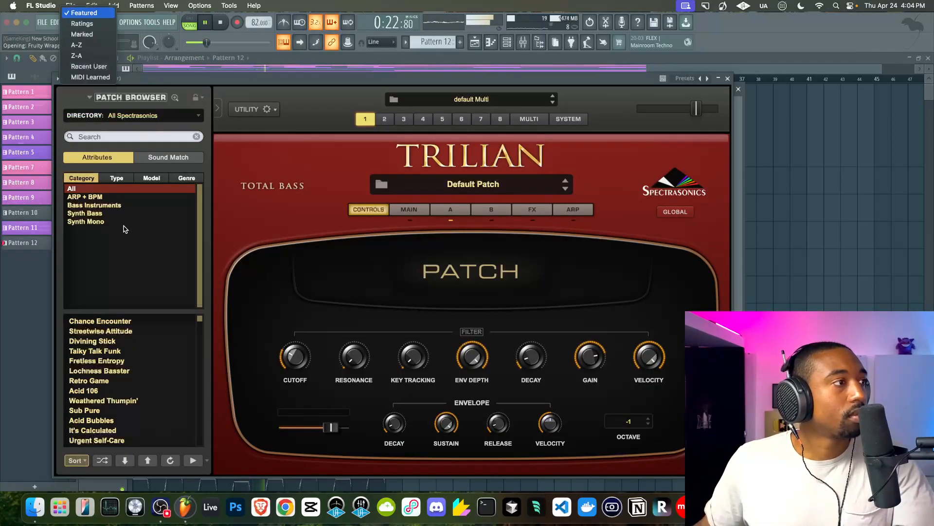
{"action": "left_click", "coordinate": [91, 33]}
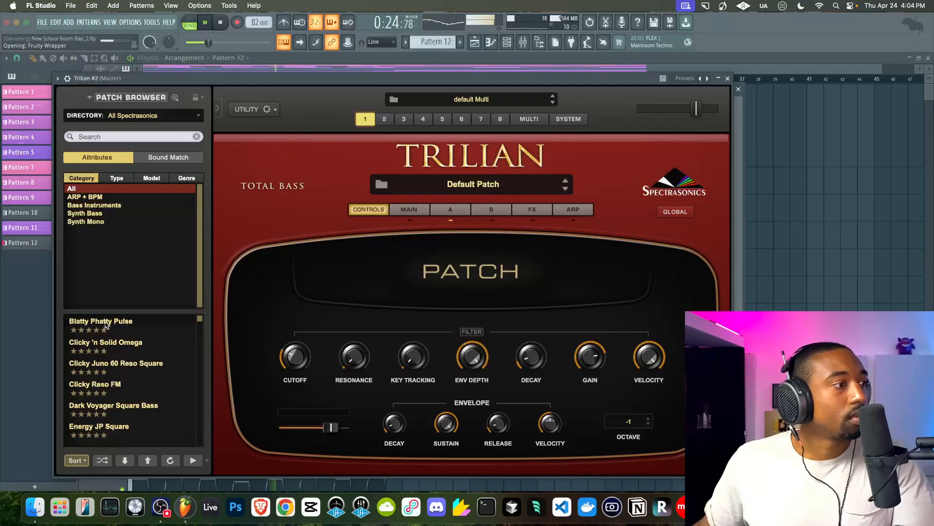
{"action": "scroll", "coordinate": [129, 387], "scroll_direction": "down", "scroll_amount": 2}
{"action": "left_click", "coordinate": [136, 407]}
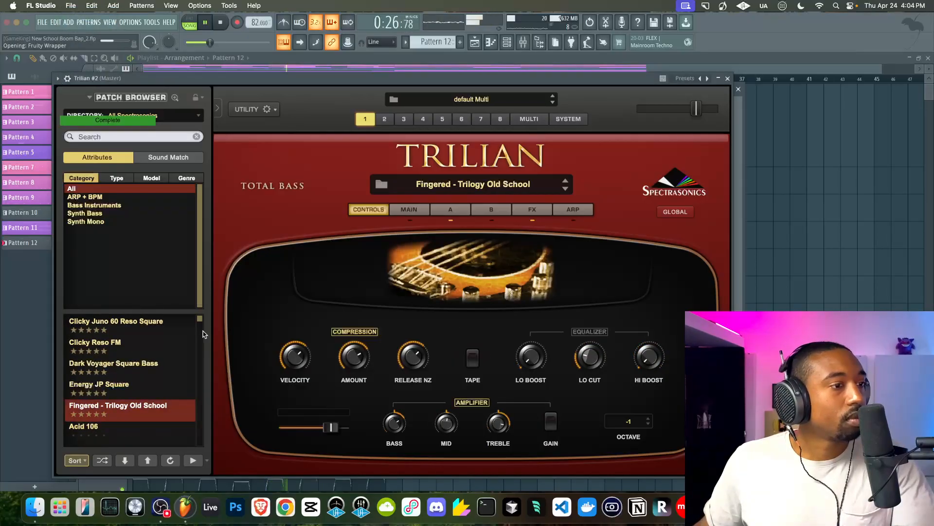
{"action": "left_click", "coordinate": [728, 78]}
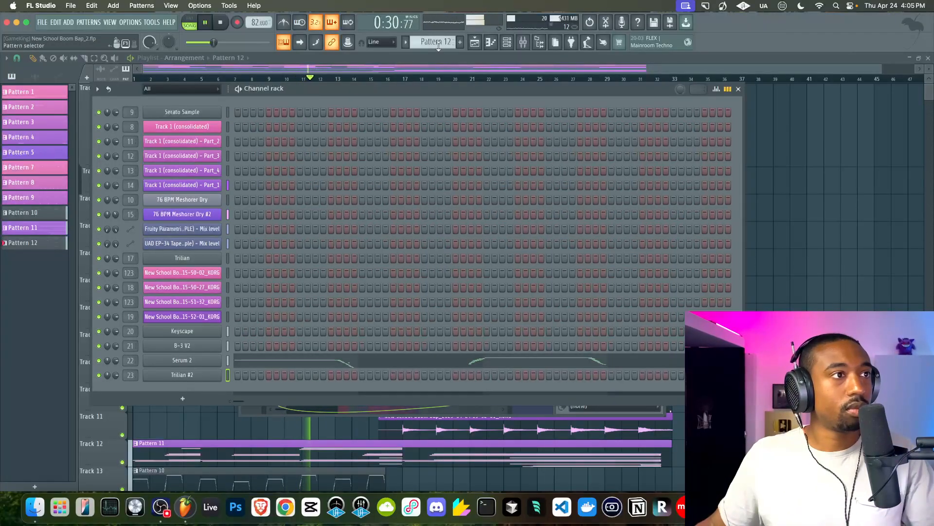
Step: Switch to the empty Pattern 13 and record a Trilian #2 bass take, starting playback around bar 6
{"action": "left_click_drag", "start_coordinate": [439, 45], "coordinate": [439, 40]}
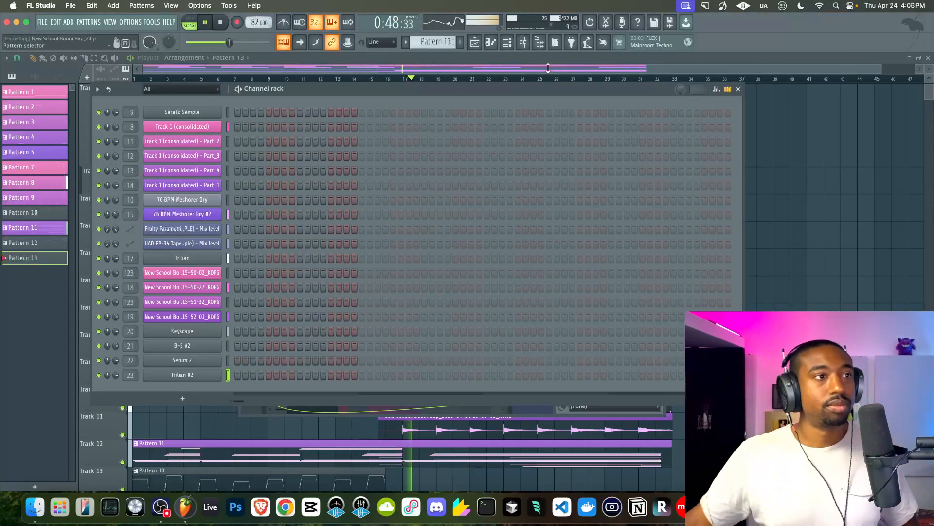
{"action": "left_click", "coordinate": [832, 245]}
{"action": "left_click", "coordinate": [218, 79]}
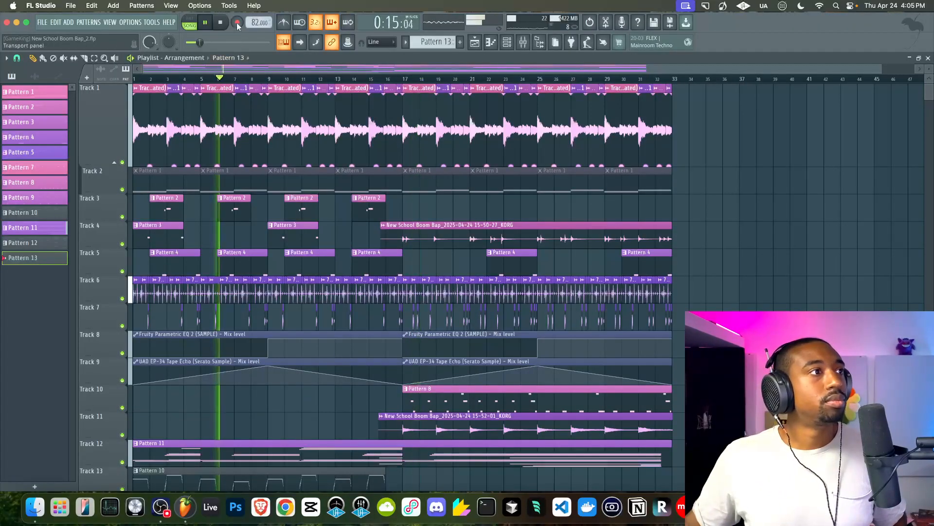
{"action": "left_click", "coordinate": [509, 43]}
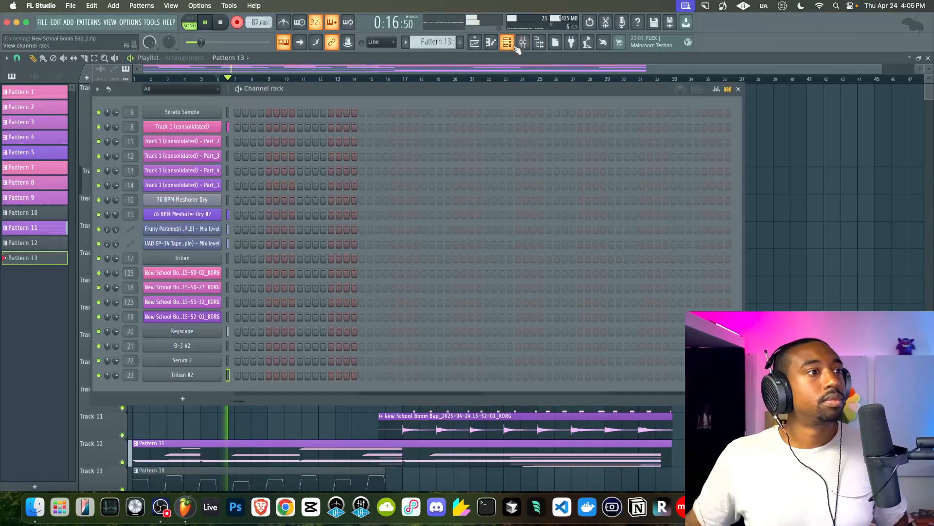
{"action": "left_click", "coordinate": [792, 264]}
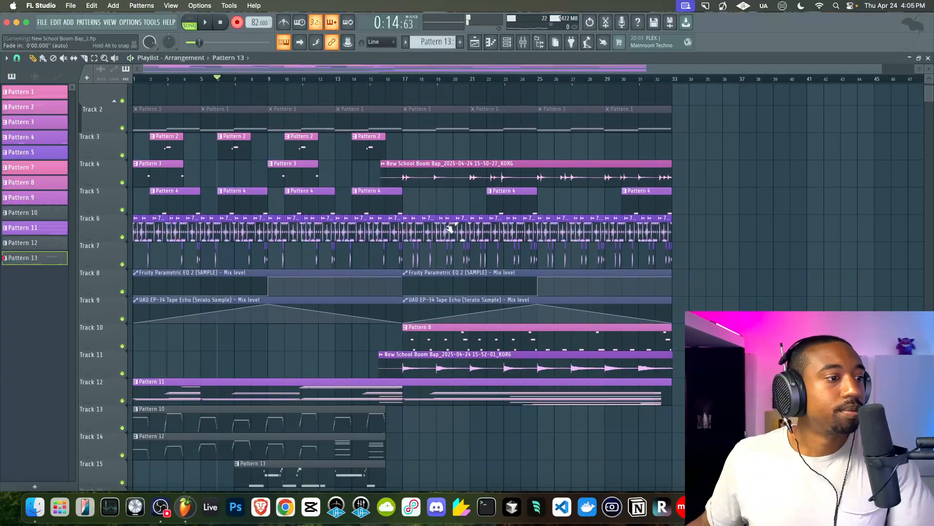
Step: Remove the Pattern 13 clip from track 15 and record another Trilian #2 bass take into Pattern 13
{"action": "key", "text": "space"}
{"action": "right_click", "coordinate": [290, 475]}
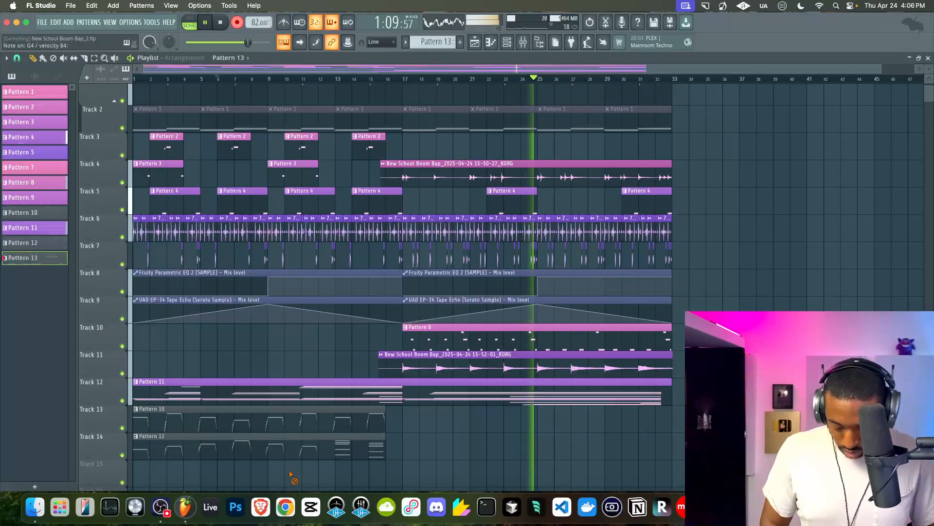
{"action": "key", "text": "space"}
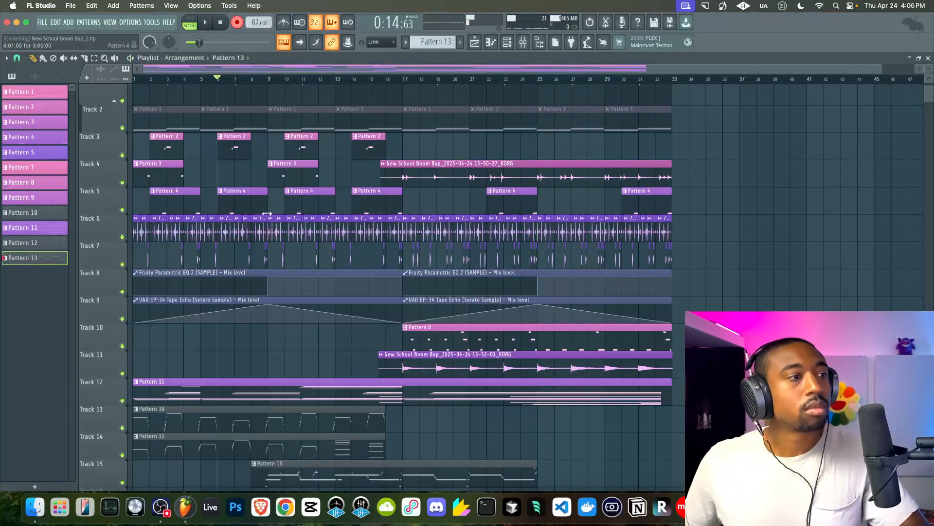
Step: Play the new Pattern 13 bass take and examine its note timing in the piano roll
{"action": "key", "text": "space"}
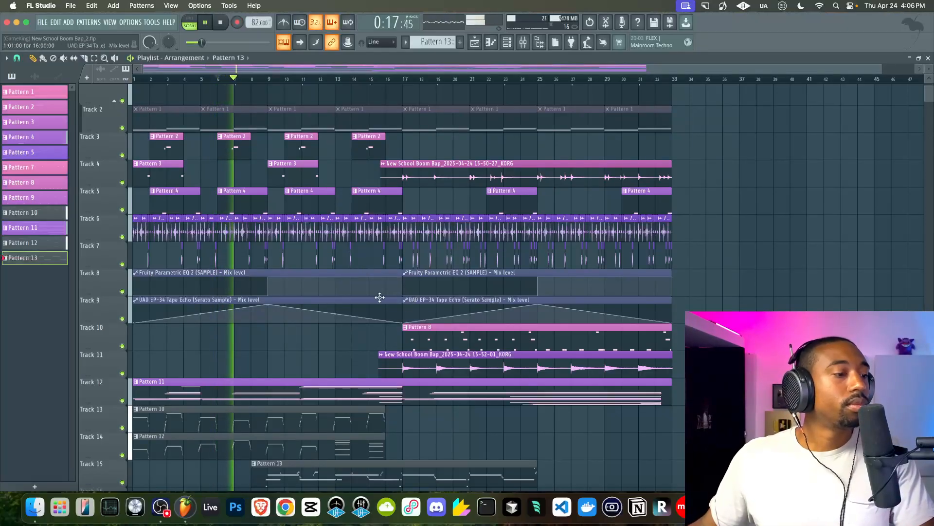
{"action": "scroll", "coordinate": [387, 298], "scroll_direction": "down", "scroll_amount": 5}
{"action": "double_click", "coordinate": [286, 339]}
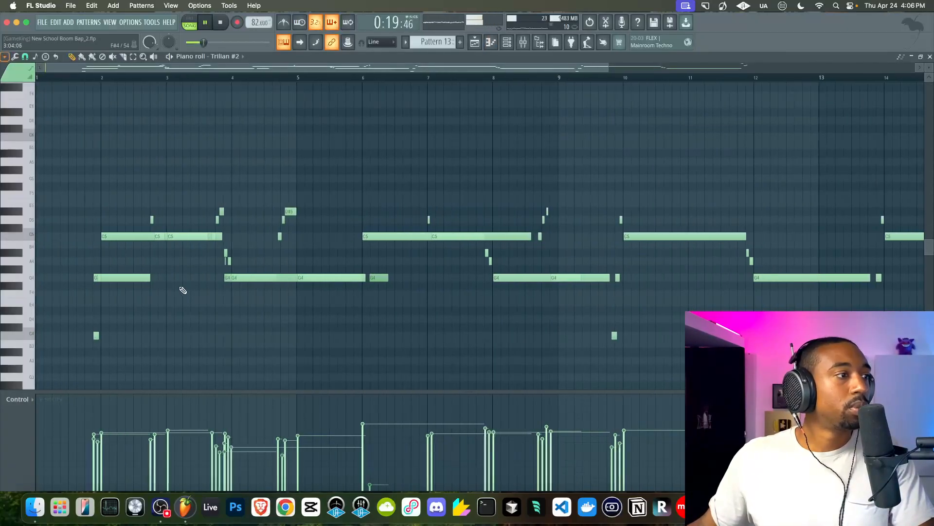
{"action": "scroll", "coordinate": [181, 250], "scroll_direction": "up", "scroll_amount": 6}
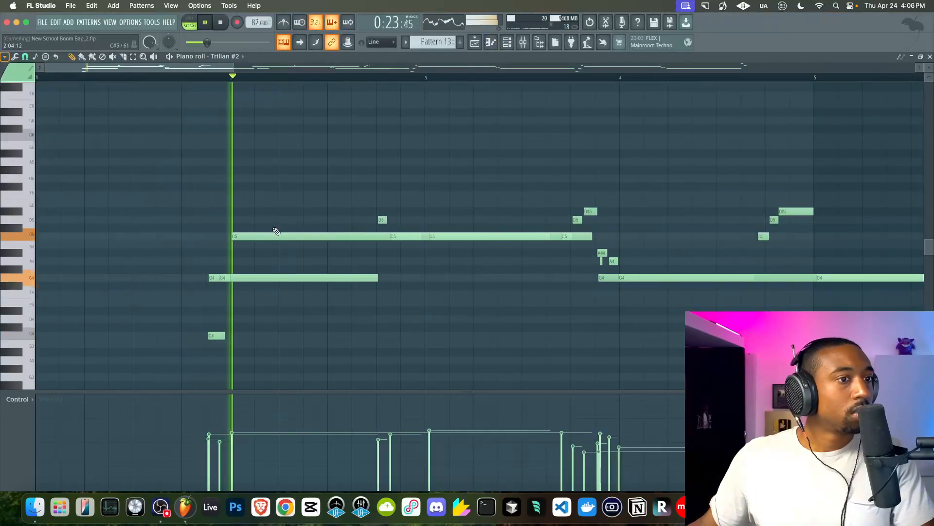
{"action": "scroll", "coordinate": [276, 231], "scroll_direction": "down", "scroll_amount": 1}
{"action": "scroll", "coordinate": [276, 231], "scroll_direction": "down", "scroll_amount": 5}
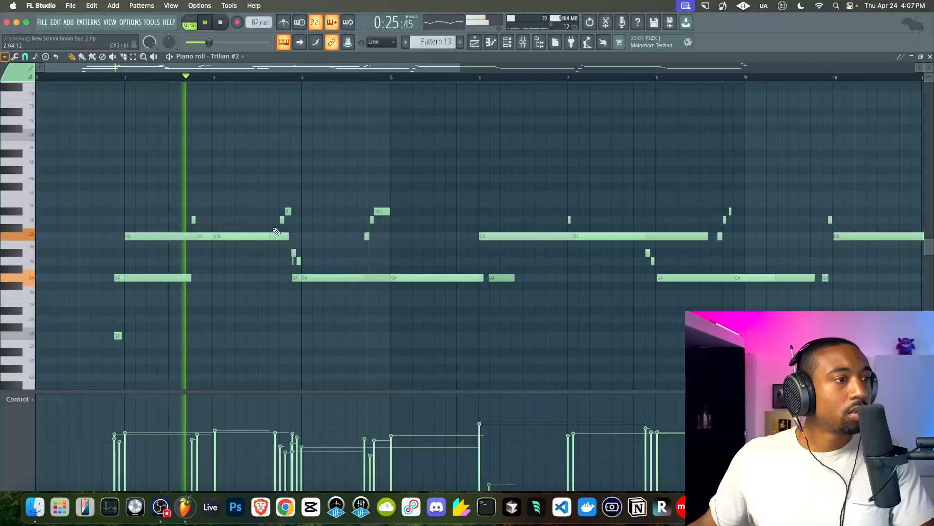
{"action": "key", "text": "space"}
Step: Return to the playlist and delete the Pattern 13 bass clip from track 15
{"action": "left_click", "coordinate": [524, 42]}
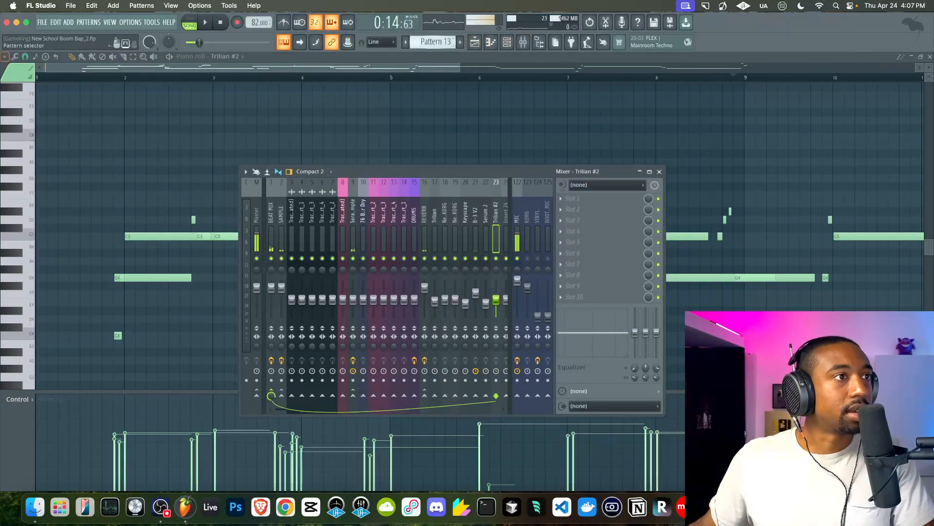
{"action": "scroll", "coordinate": [443, 39], "scroll_direction": "down", "scroll_amount": 1}
{"action": "left_click", "coordinate": [476, 43]}
{"action": "right_click", "coordinate": [400, 342]}
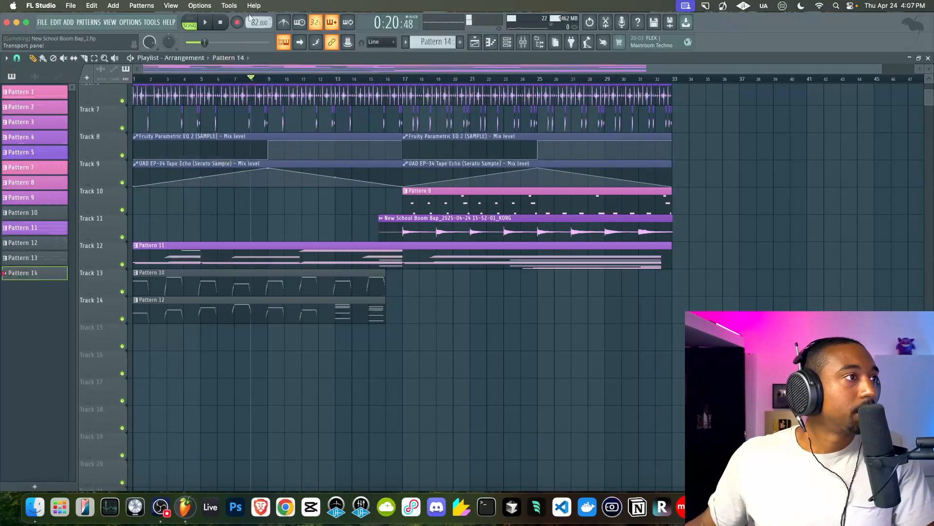
Step: Record a new Trilian #2 bass take into the empty Pattern 14, starting playback around bar 8
{"action": "left_click", "coordinate": [506, 43]}
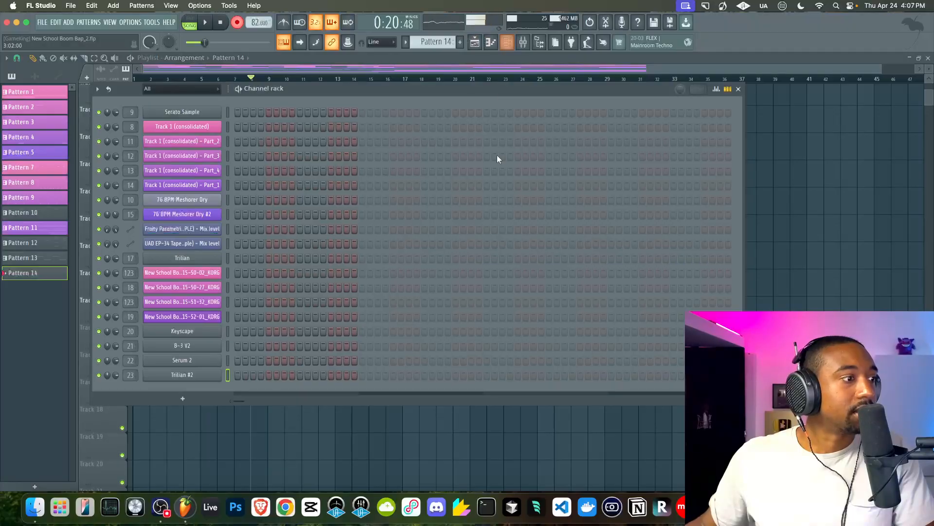
{"action": "key", "text": "F6"}
{"action": "left_click", "coordinate": [524, 43]}
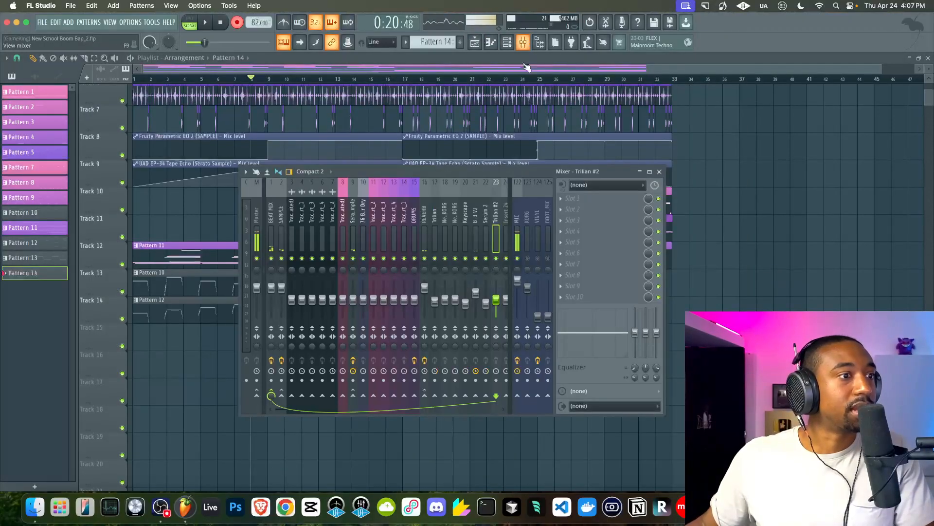
{"action": "key", "text": "F9"}
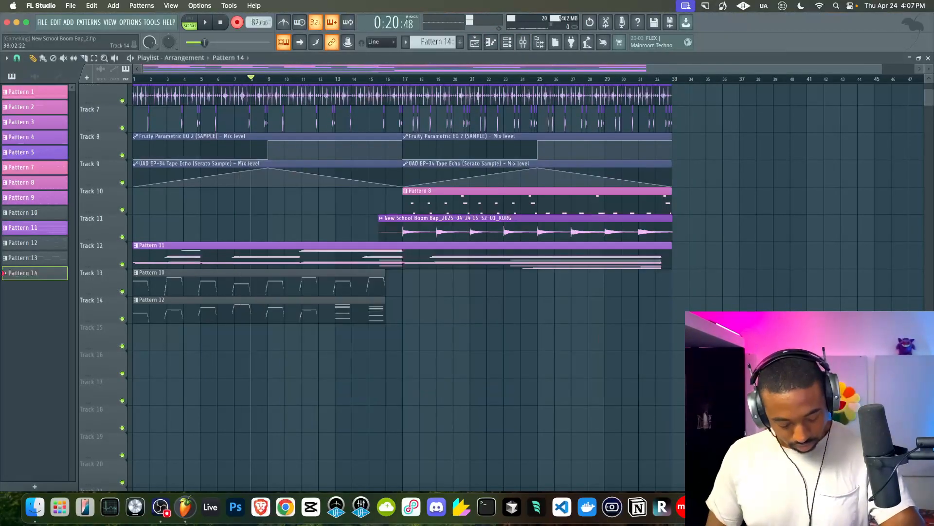
{"action": "key", "text": "space"}
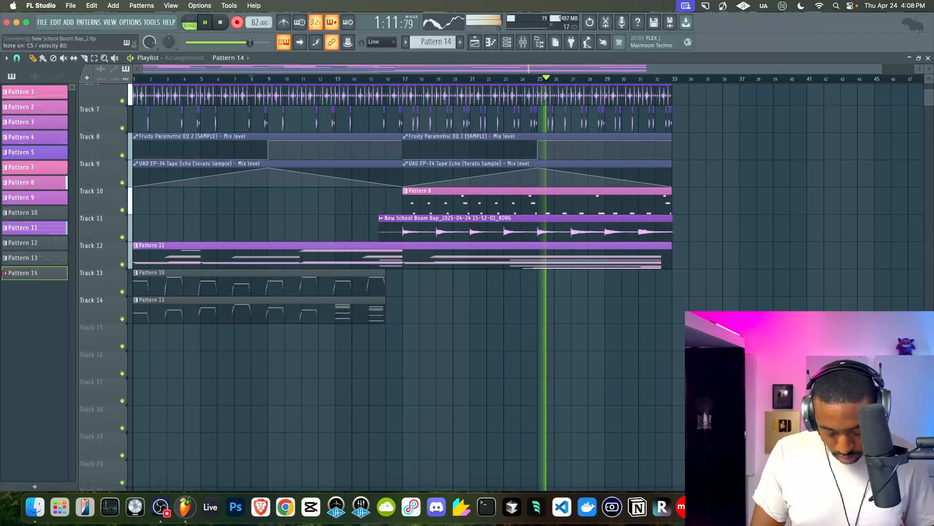
{"action": "key", "text": "space"}
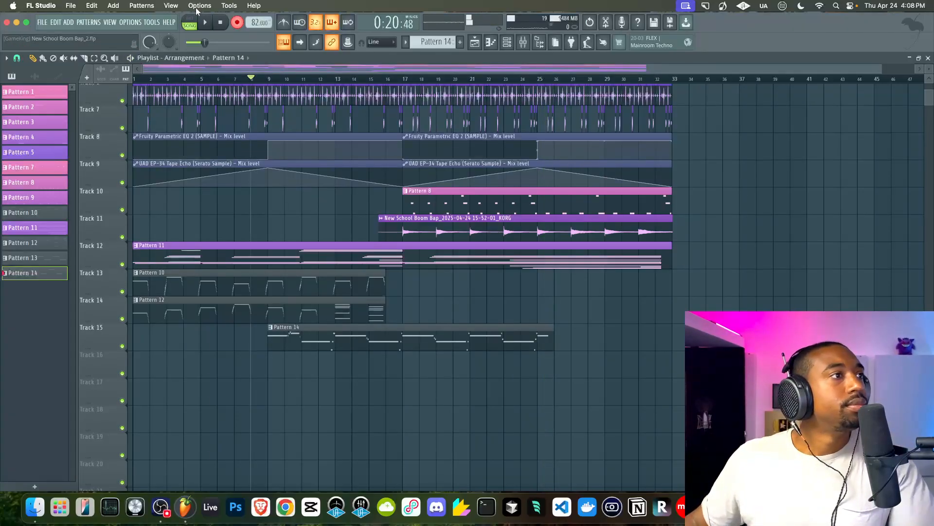
Step: Turn off recording, start playback and trim the end of the Pattern 14 clip back to bar 25
{"action": "left_click", "coordinate": [237, 23]}
{"action": "key", "text": "space"}
{"action": "left_click_drag", "start_coordinate": [552, 340], "coordinate": [537, 340]}
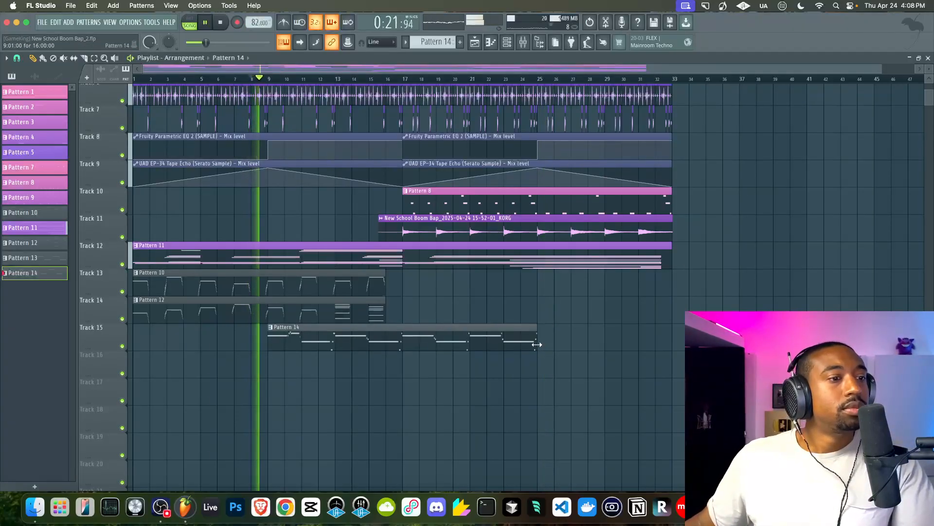
Step: Place a short B4 note just before bar 3 of the Pattern 14 bass line, and return to the playlist
{"action": "key", "text": "F7"}
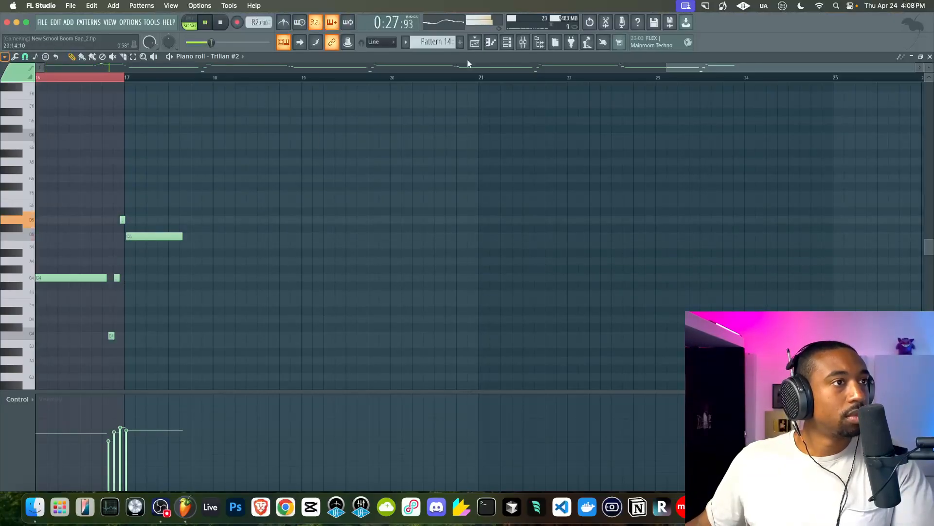
{"action": "key", "text": "F5"}
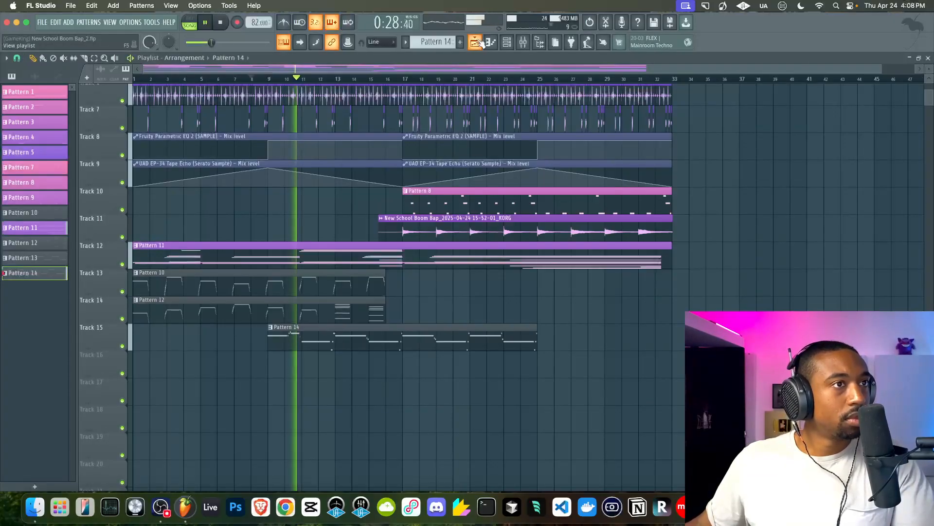
{"action": "double_click", "coordinate": [296, 325]}
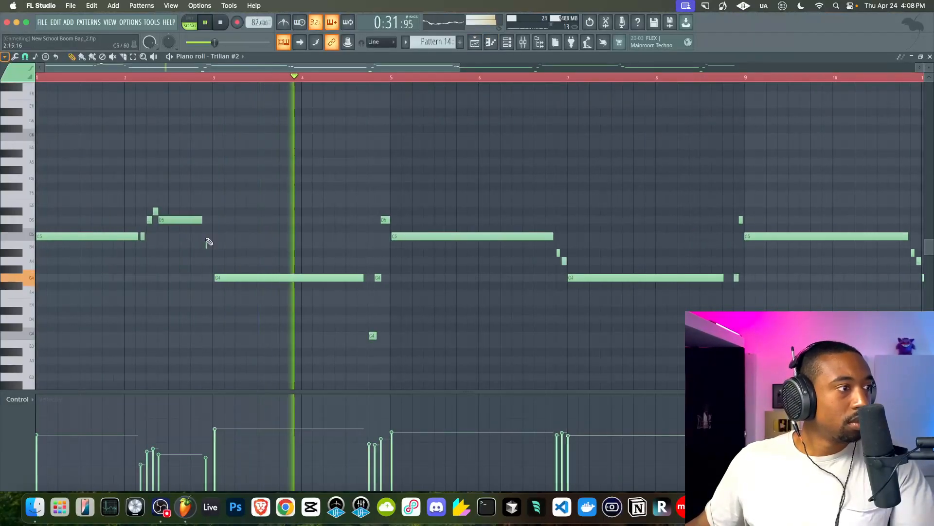
{"action": "scroll", "coordinate": [209, 242], "scroll_direction": "up", "scroll_amount": 3}
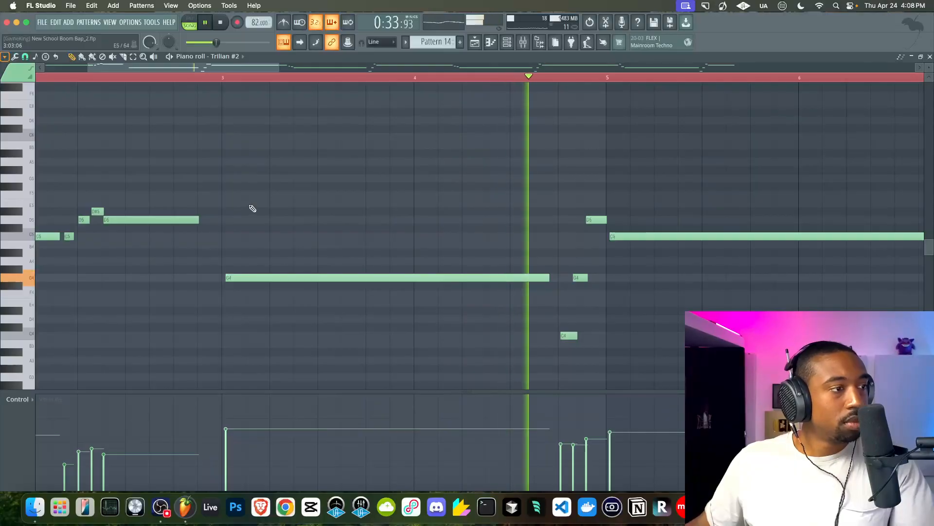
{"action": "left_click", "coordinate": [208, 244]}
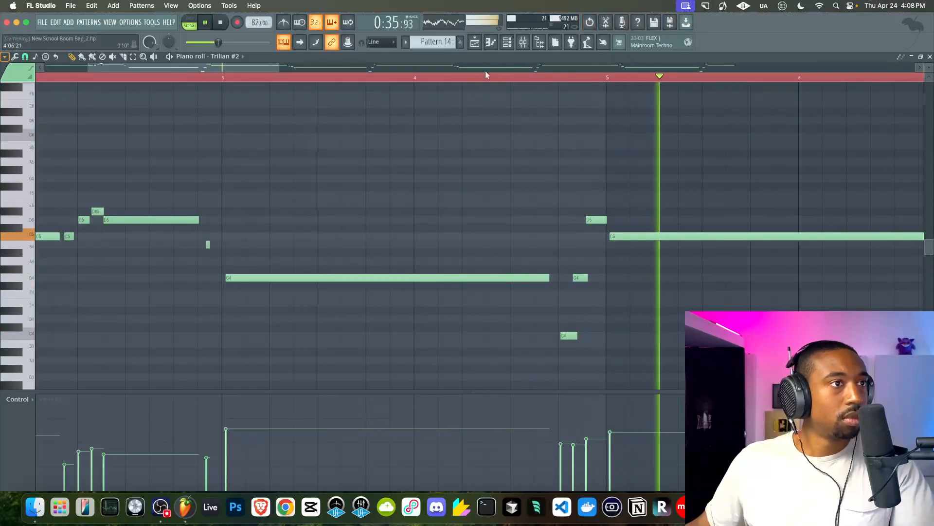
{"action": "left_click", "coordinate": [475, 42]}
Step: Raise the project tempo to 88 BPM during playback and save the project
{"action": "scroll", "coordinate": [388, 250], "scroll_direction": "down", "scroll_amount": 2}
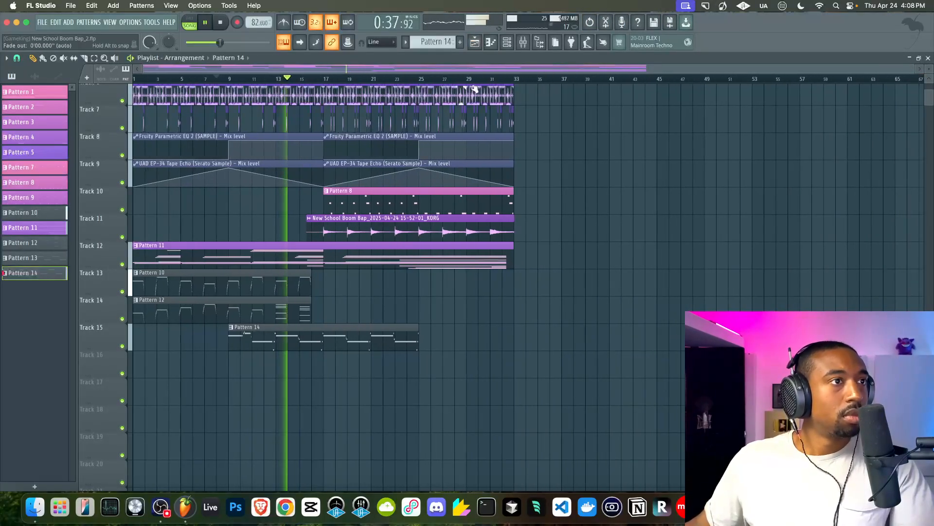
{"action": "scroll", "coordinate": [411, 172], "scroll_direction": "up", "scroll_amount": 4}
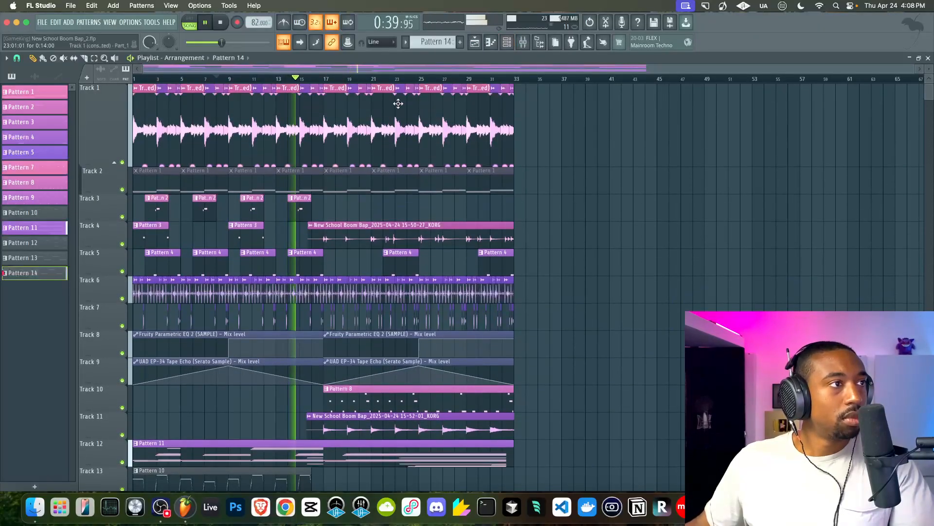
{"action": "left_click_drag", "start_coordinate": [256, 27], "coordinate": [256, 17]}
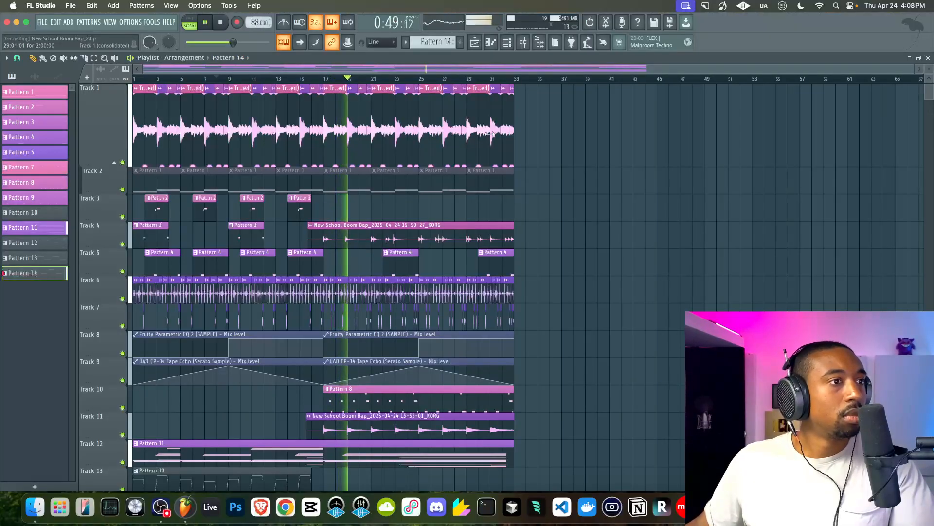
{"action": "scroll", "coordinate": [553, 172], "scroll_direction": "down", "scroll_amount": 3}
{"action": "scroll", "coordinate": [553, 172], "scroll_direction": "up", "scroll_amount": 3}
{"action": "key", "text": "super+s"}
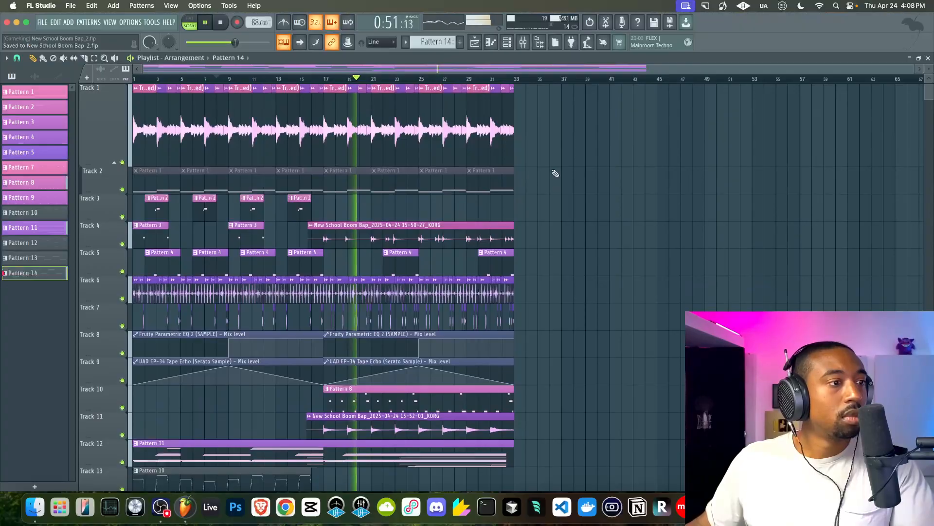
Step: Listen through the arrangement's tracks and set the project tempo to 85 BPM
{"action": "scroll", "coordinate": [529, 161], "scroll_direction": "down", "scroll_amount": 5}
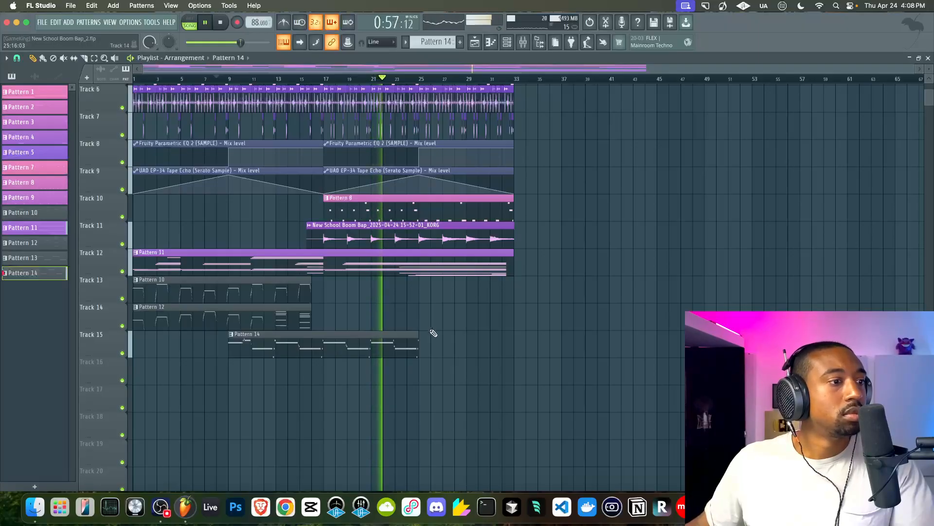
{"action": "scroll", "coordinate": [363, 262], "scroll_direction": "up", "scroll_amount": 6}
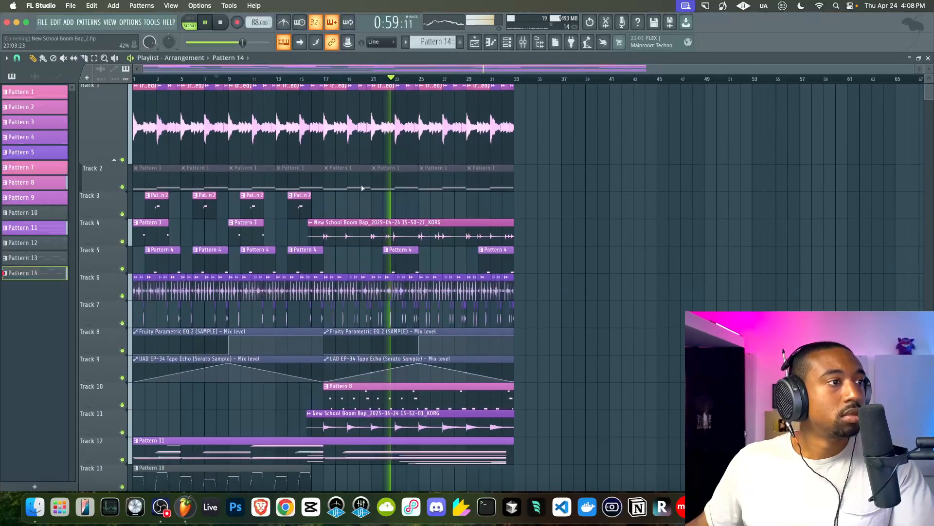
{"action": "scroll", "coordinate": [359, 255], "scroll_direction": "down", "scroll_amount": 3}
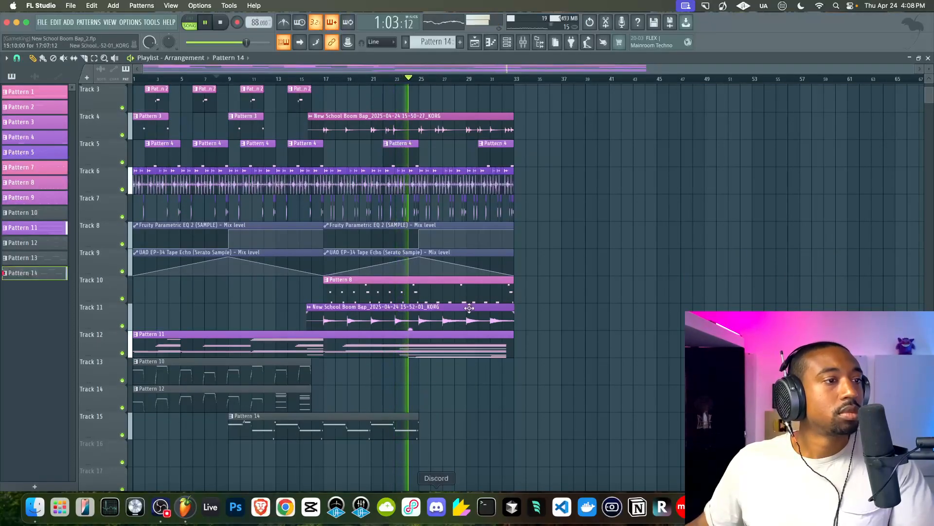
{"action": "scroll", "coordinate": [498, 176], "scroll_direction": "up", "scroll_amount": 4}
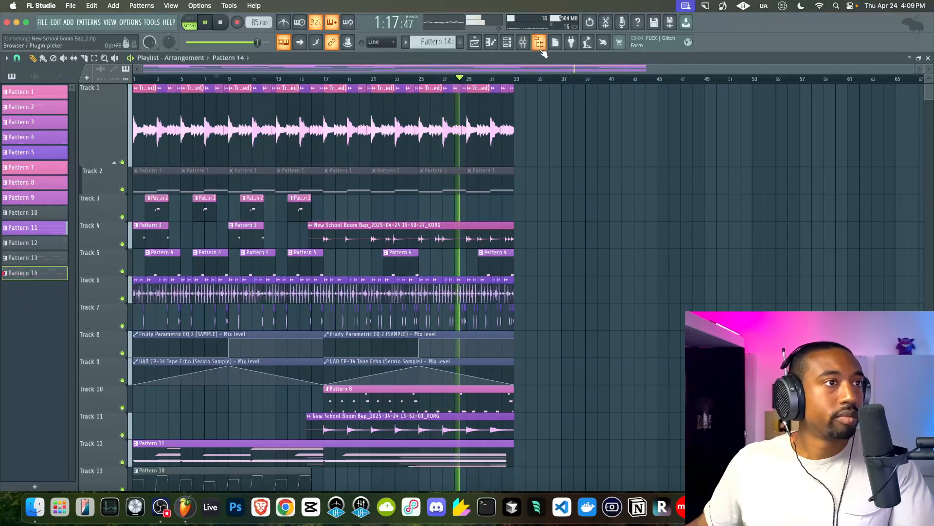
Step: Stop playback, mute the MIC track in the mixer and play the song from the beginning
{"action": "key", "text": "F9"}
{"action": "key", "text": "space"}
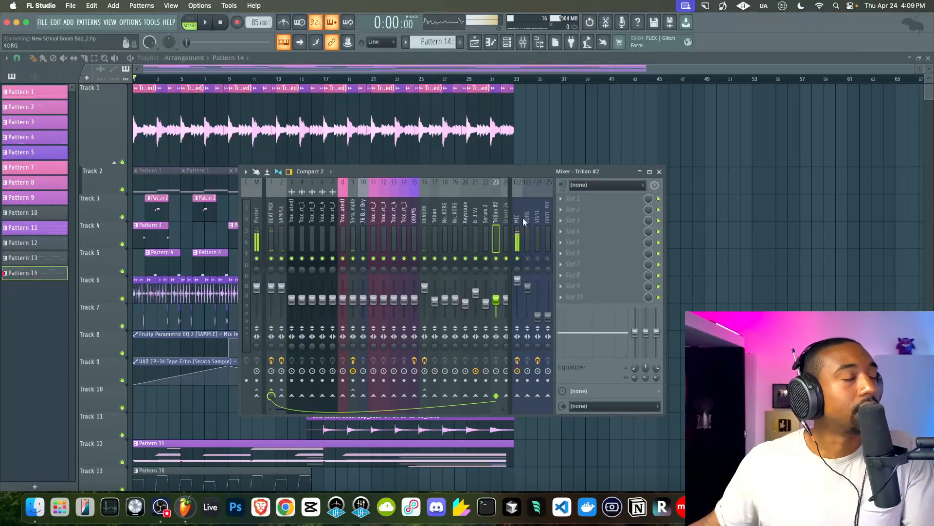
{"action": "left_click", "coordinate": [518, 258]}
{"action": "key", "text": "space"}
Step: Load SSL Fusion Stereo Image into the second effect slot of the BEAT MIX mixer track
{"action": "left_click", "coordinate": [271, 217]}
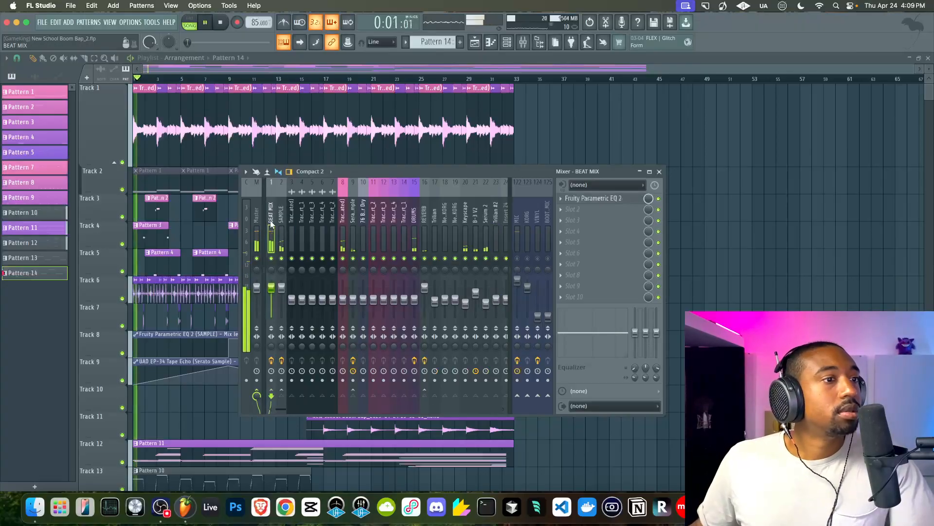
{"action": "left_click", "coordinate": [596, 208]}
{"action": "scroll", "coordinate": [454, 238], "scroll_direction": "right", "scroll_amount": 2}
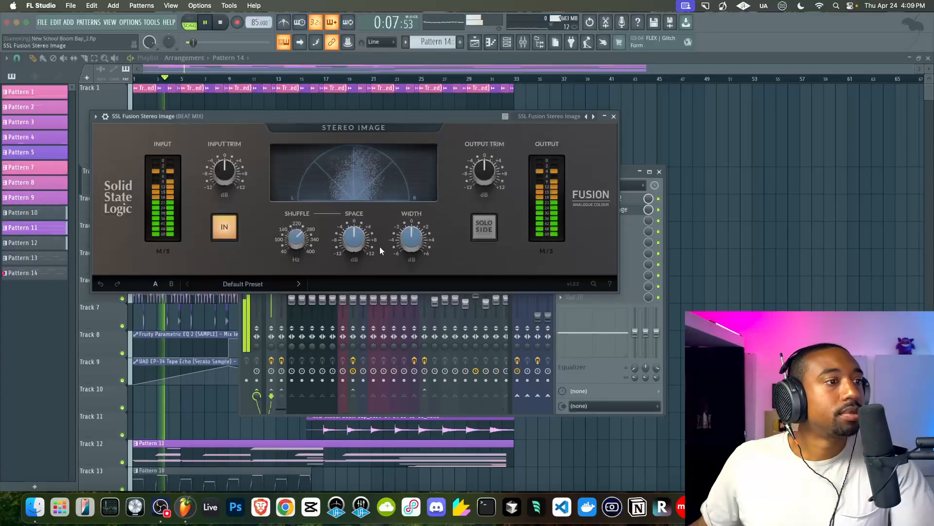
Step: Solo the side signal in SSL Fusion Stereo Image, setting Width to -4.6 dB and Space to -9.4 dB
{"action": "left_click_drag", "start_coordinate": [408, 238], "coordinate": [400, 298]}
{"action": "left_click", "coordinate": [486, 231]}
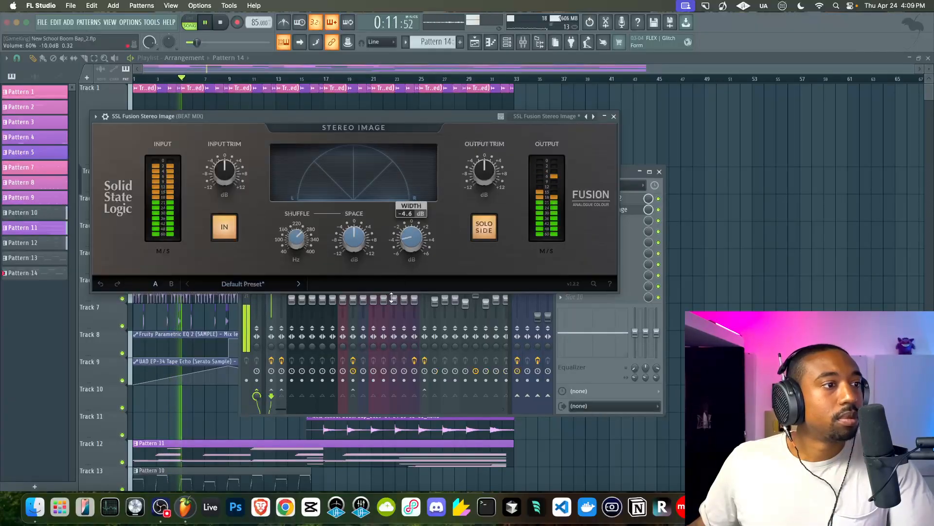
{"action": "left_click_drag", "start_coordinate": [356, 265], "coordinate": [357, 281]}
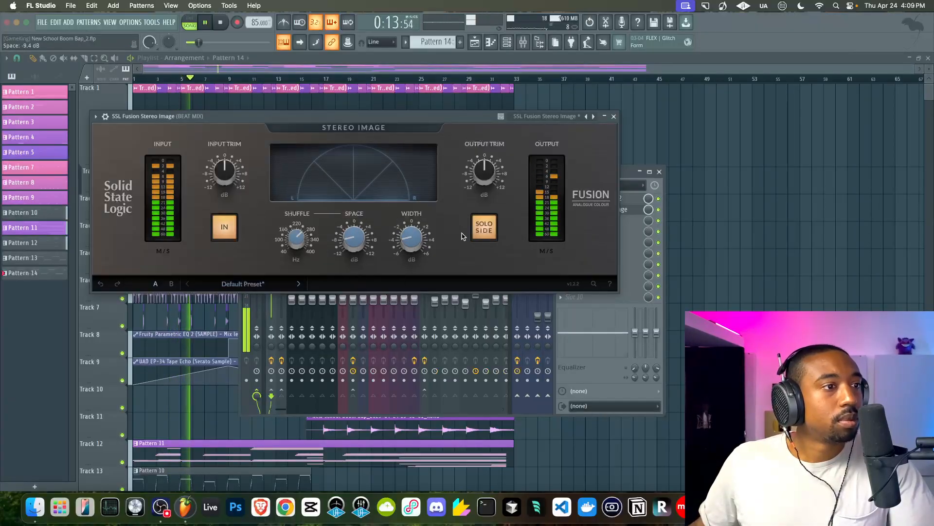
Step: Compare the mix with side solo on and off, leave it off and set Width to 2.7 dB
{"action": "left_click", "coordinate": [484, 228]}
{"action": "left_click", "coordinate": [484, 230]}
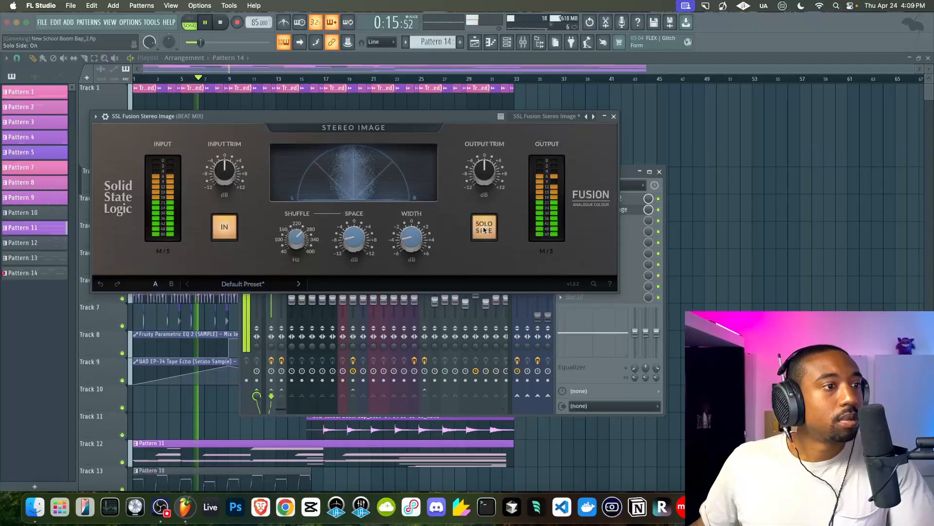
{"action": "left_click", "coordinate": [484, 231]}
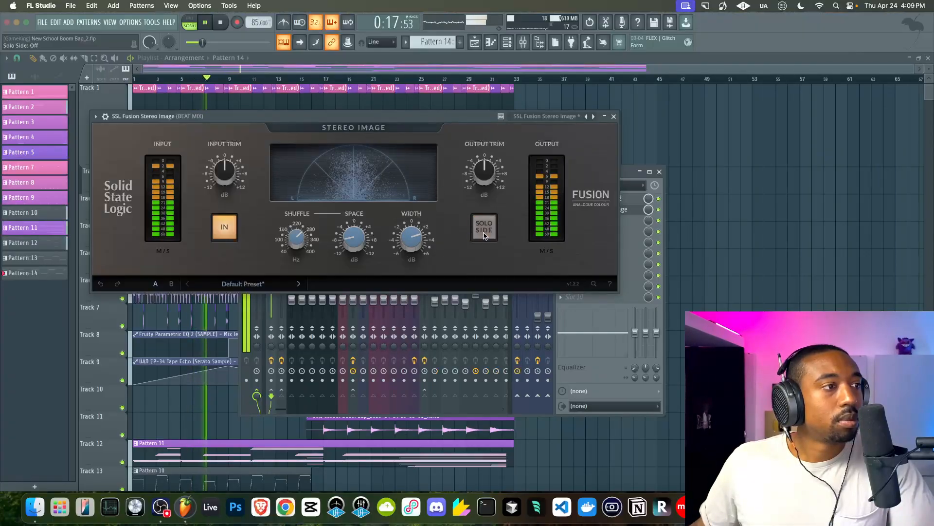
{"action": "left_click_drag", "start_coordinate": [412, 236], "coordinate": [407, 251]}
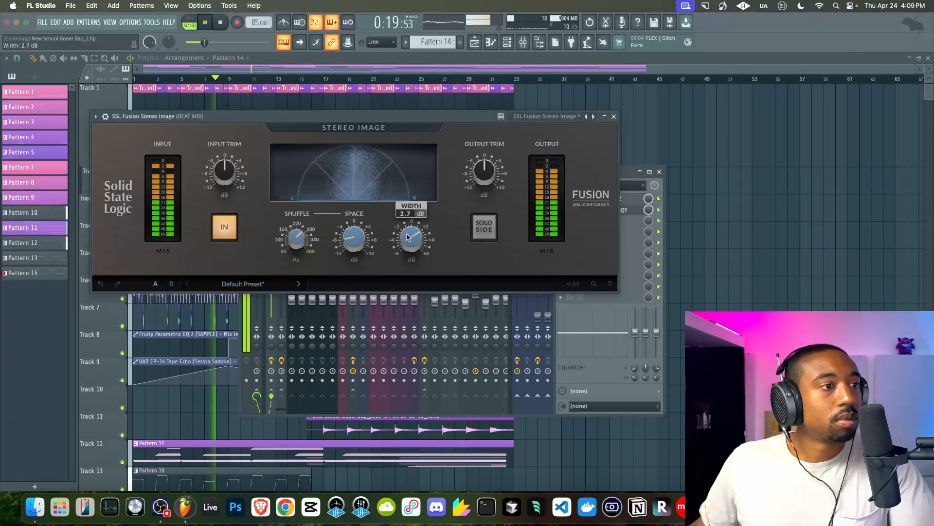
Step: Load SSL Native Bus Compressor 2 into the third effect slot of BEAT MIX and set its S/C HPF to 56.1 Hz
{"action": "left_click", "coordinate": [614, 116]}
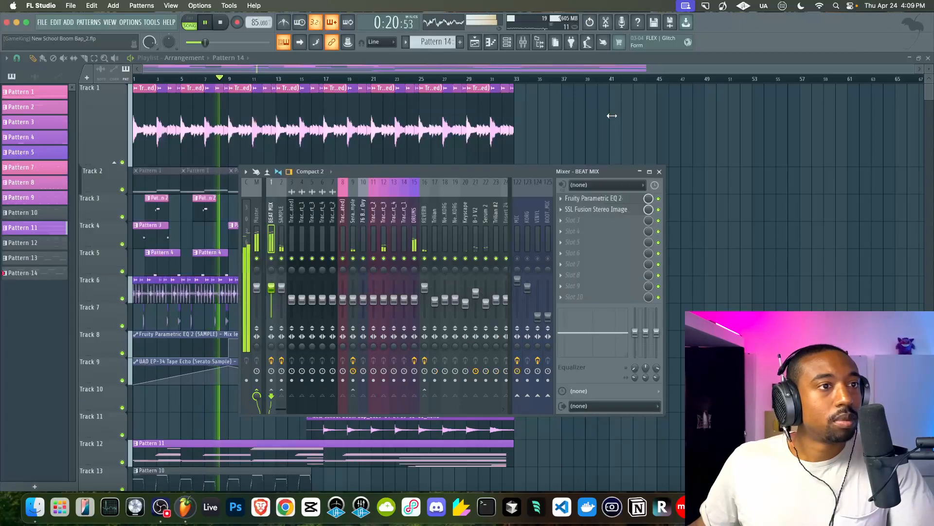
{"action": "left_click", "coordinate": [579, 222]}
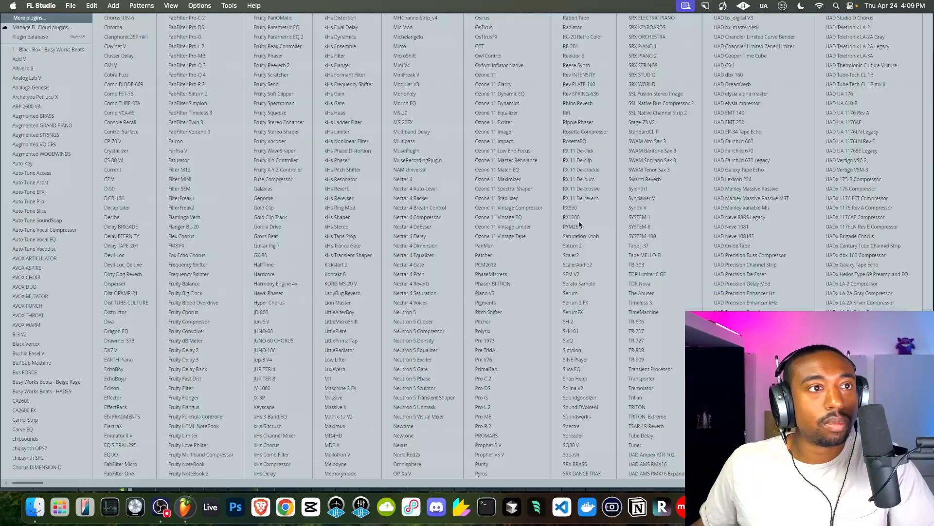
{"action": "left_click", "coordinate": [664, 106]}
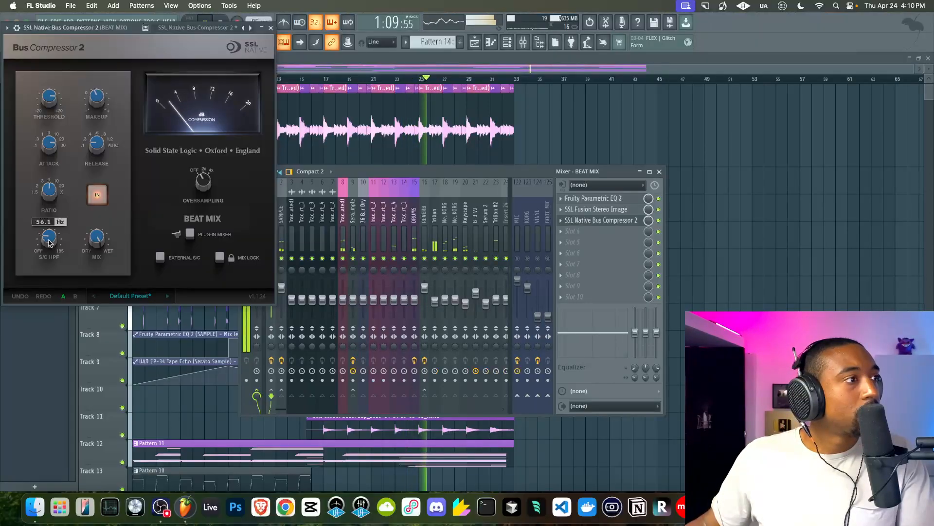
{"action": "left_click", "coordinate": [271, 28]}
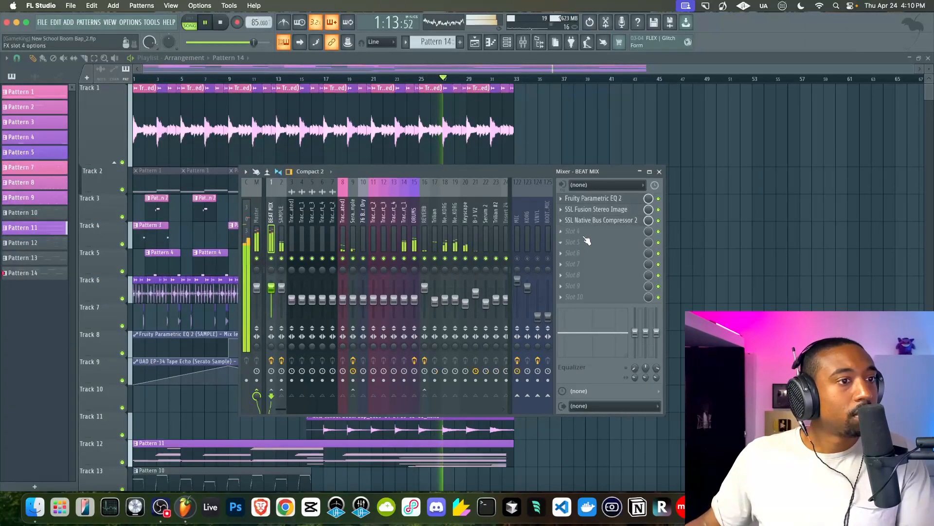
Step: Set the Output Trim of SSL Fusion Stereo Image to -2.9 dB and close its window
{"action": "left_click", "coordinate": [589, 214]}
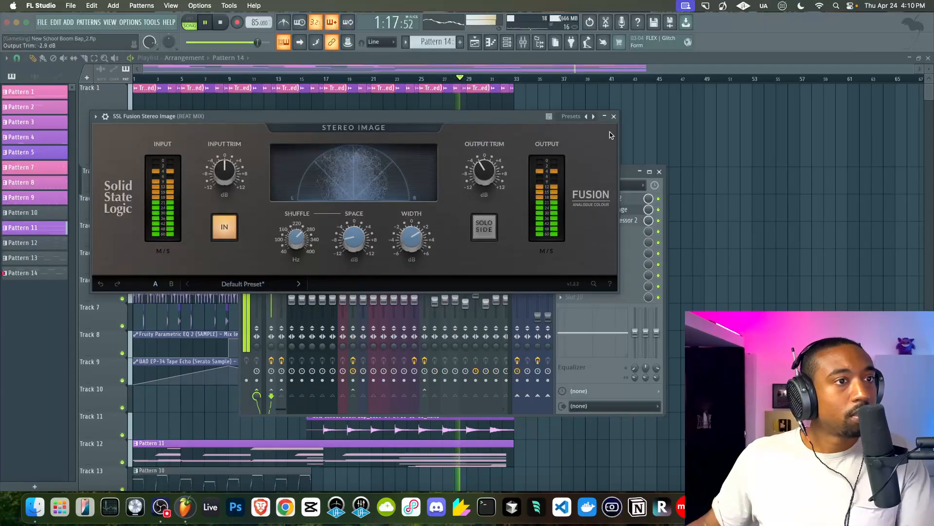
{"action": "left_click", "coordinate": [614, 117]}
Step: Load Ozone 11 Maximizer into the fourth effect slot of BEAT MIX, after the bus compressor
{"action": "left_click", "coordinate": [602, 220]}
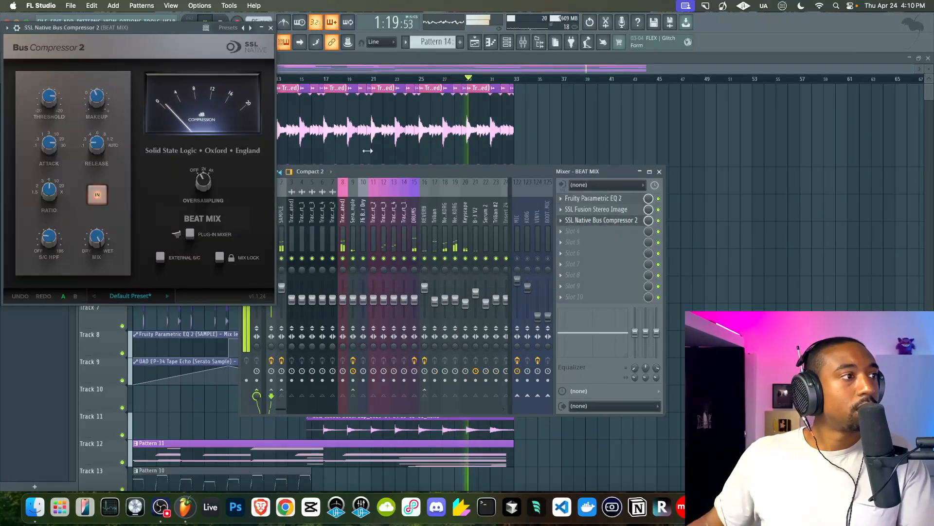
{"action": "left_click", "coordinate": [579, 237]}
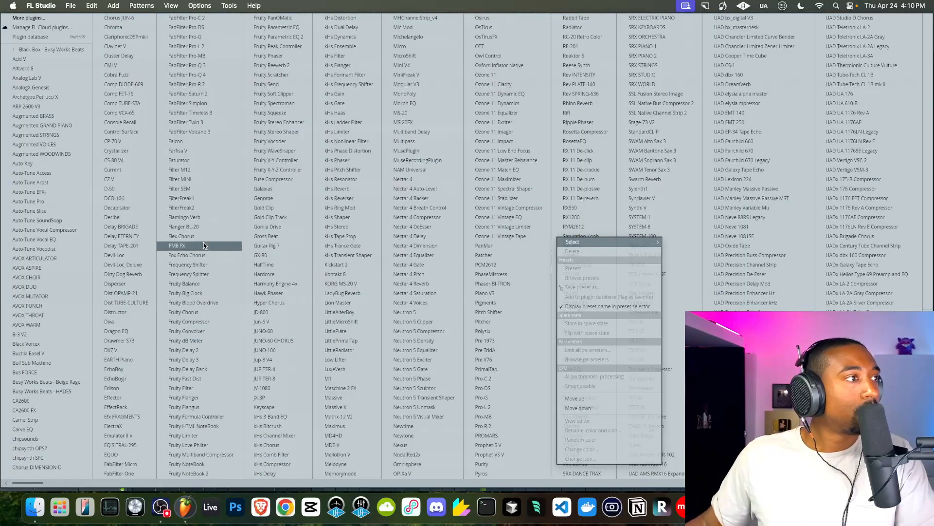
{"action": "left_click", "coordinate": [512, 179]}
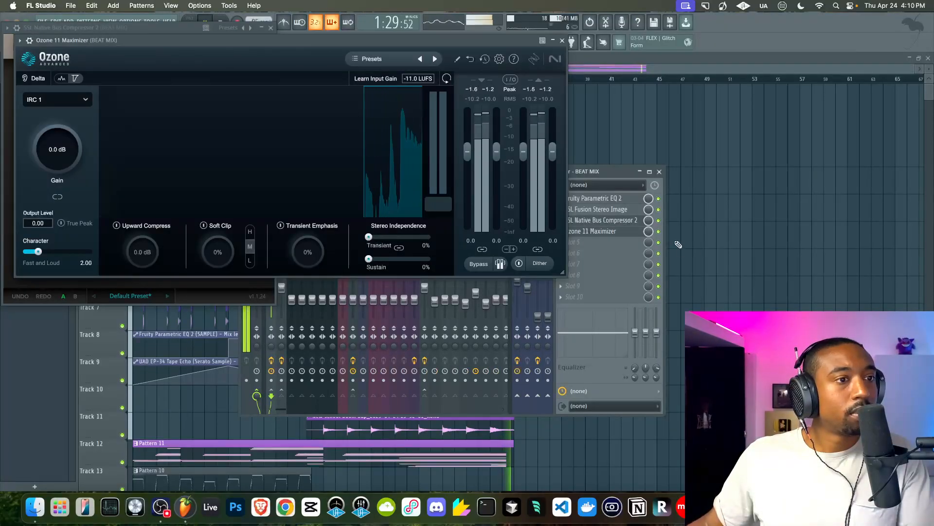
Step: Load Gold Clip into the fourth BEAT MIX slot, with Ozone 11 Maximizer moved down to the sixth, and start playback
{"action": "right_click", "coordinate": [604, 232]}
{"action": "mouse_move", "coordinate": [606, 242]}
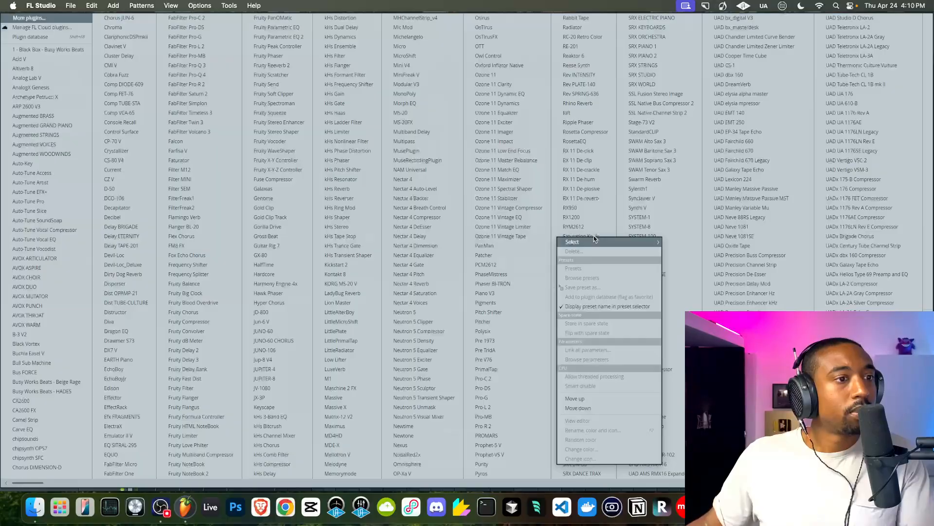
{"action": "left_click", "coordinate": [281, 210]}
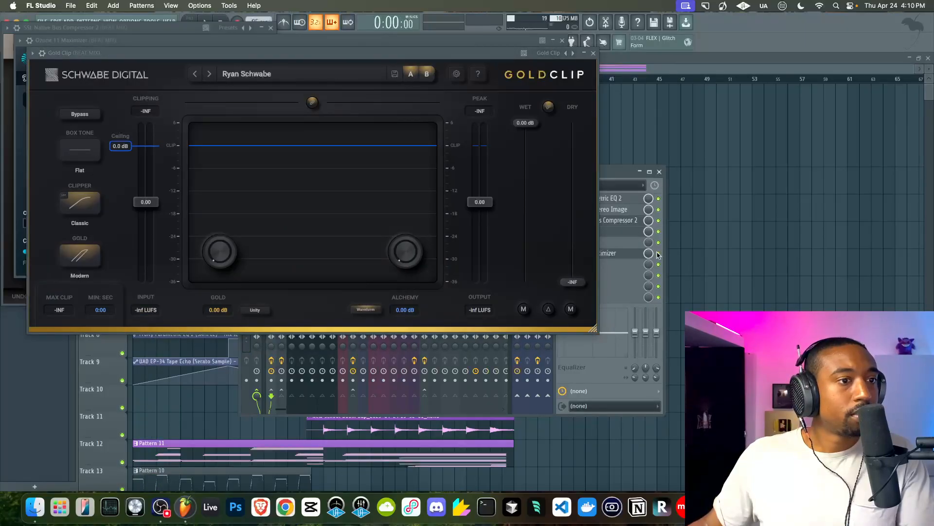
{"action": "left_click", "coordinate": [628, 236]}
{"action": "left_click", "coordinate": [626, 235]}
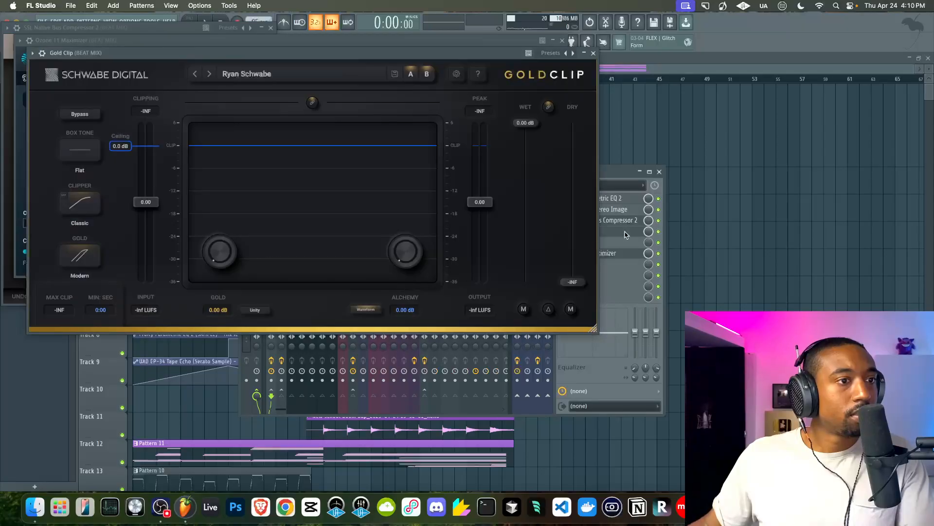
{"action": "left_click", "coordinate": [627, 231]}
{"action": "left_click", "coordinate": [627, 230]}
{"action": "left_click", "coordinate": [658, 232]}
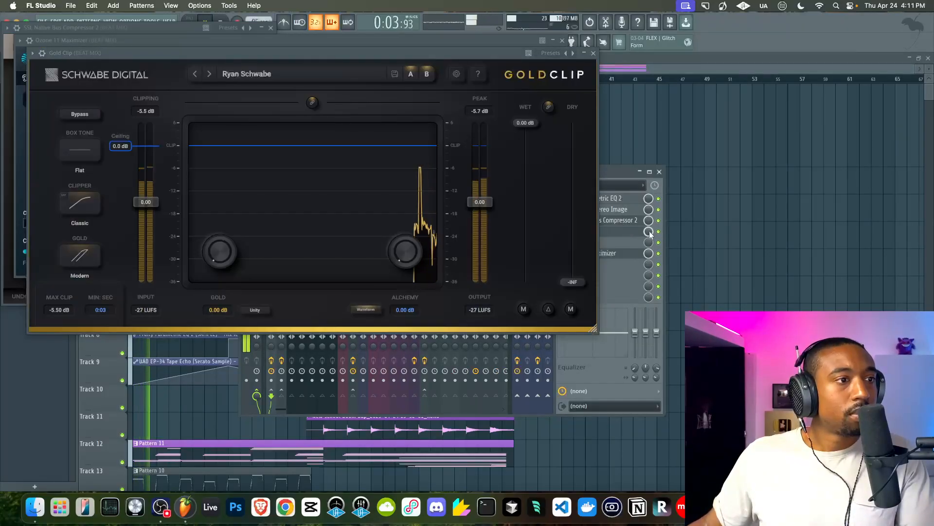
Step: In Gold Clip, test Gold at 2.18 dB and return it to 0.00 dB, with Alchemy at 2.00 dB and input gain at 5.22
{"action": "left_click_drag", "start_coordinate": [220, 251], "coordinate": [227, 188]}
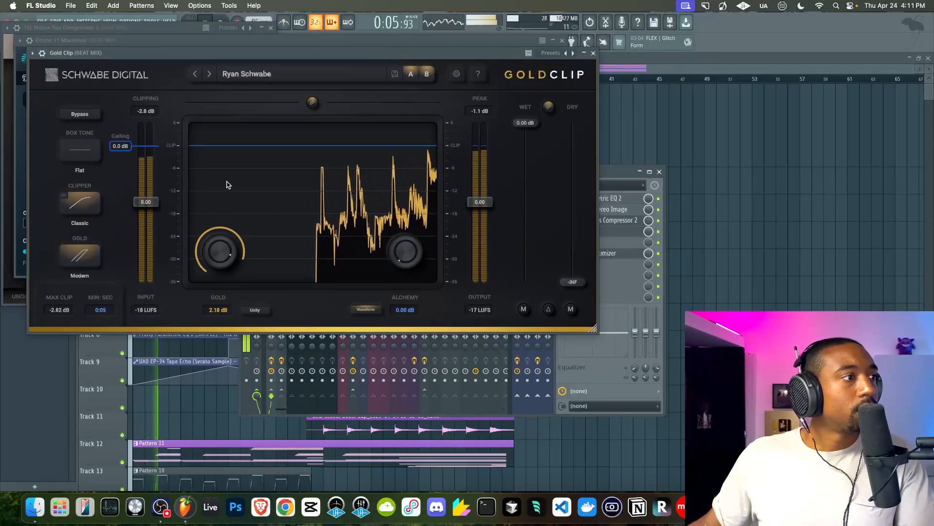
{"action": "left_click_drag", "start_coordinate": [231, 247], "coordinate": [190, 354]}
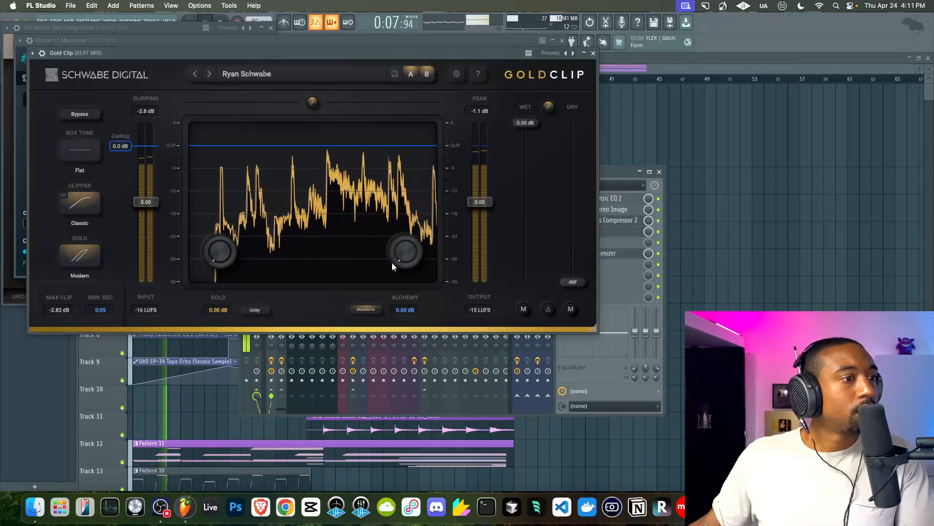
{"action": "left_click_drag", "start_coordinate": [392, 262], "coordinate": [393, 246]}
{"action": "left_click_drag", "start_coordinate": [141, 208], "coordinate": [140, 177]}
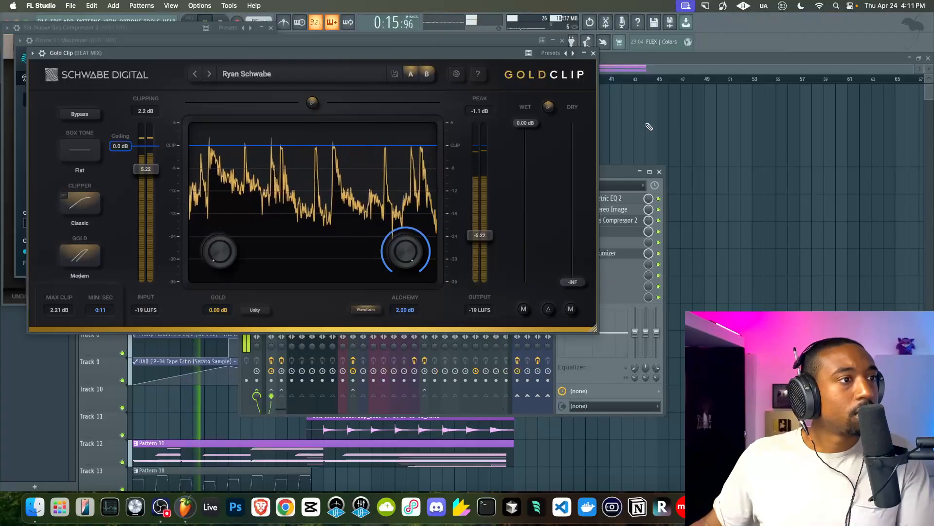
Step: In Ozone 11 Maximizer, set Soft Clip to 76% in L mode, Upward Compress to +2.3 dB, and enable True Peak
{"action": "left_click", "coordinate": [608, 231]}
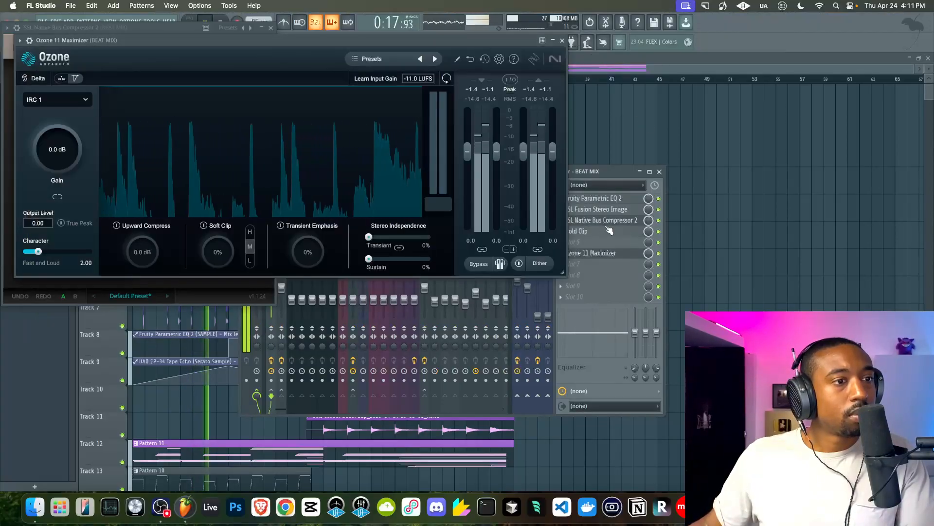
{"action": "left_click", "coordinate": [591, 254]}
{"action": "left_click", "coordinate": [590, 254]}
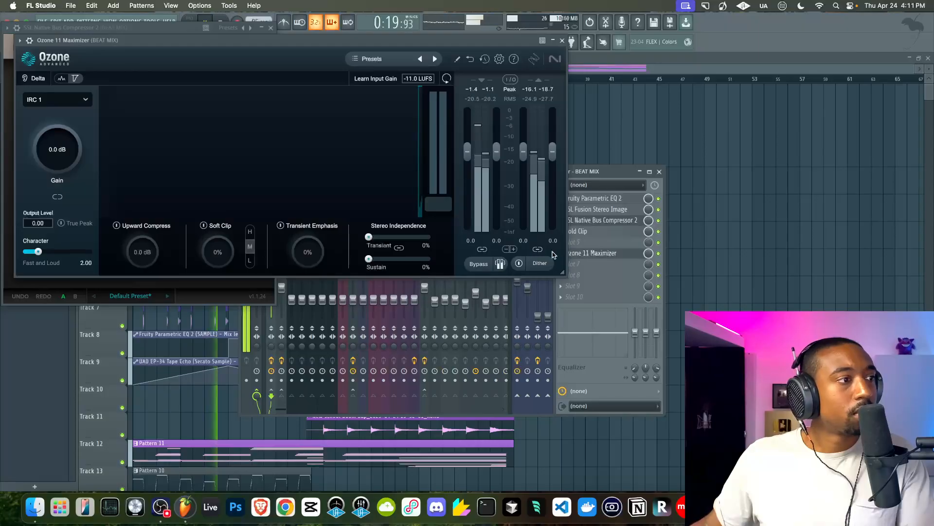
{"action": "left_click_drag", "start_coordinate": [217, 248], "coordinate": [221, 192]}
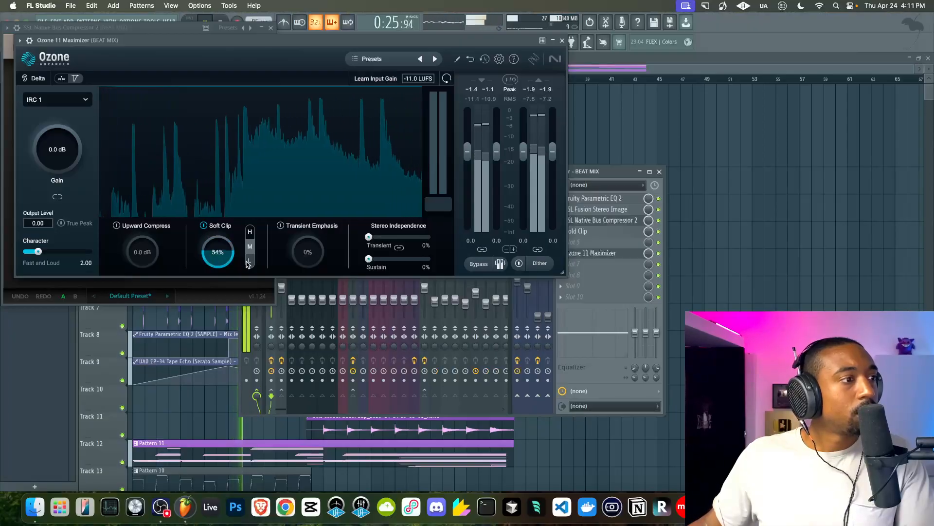
{"action": "left_click_drag", "start_coordinate": [217, 210], "coordinate": [218, 257]}
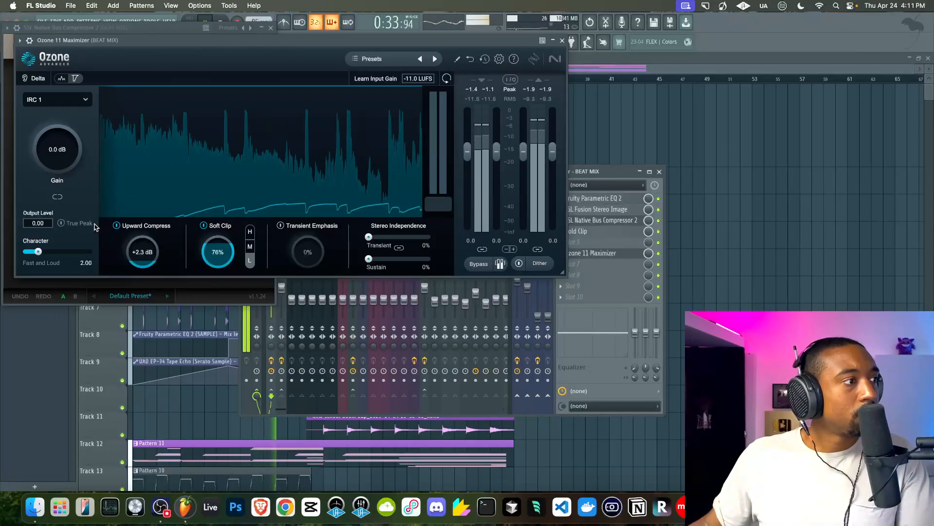
Step: Move Ozone 11 Maximizer up to the fifth BEAT MIX slot and load FabFilter Pro-L 2 into the sixth
{"action": "left_click_drag", "start_coordinate": [589, 254], "coordinate": [589, 243]}
{"action": "left_click", "coordinate": [590, 258]}
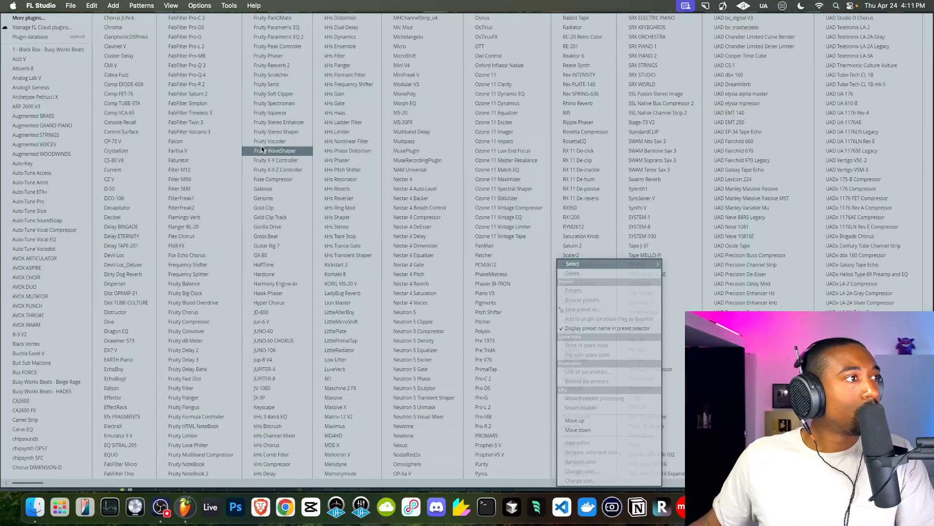
{"action": "left_click", "coordinate": [187, 46]}
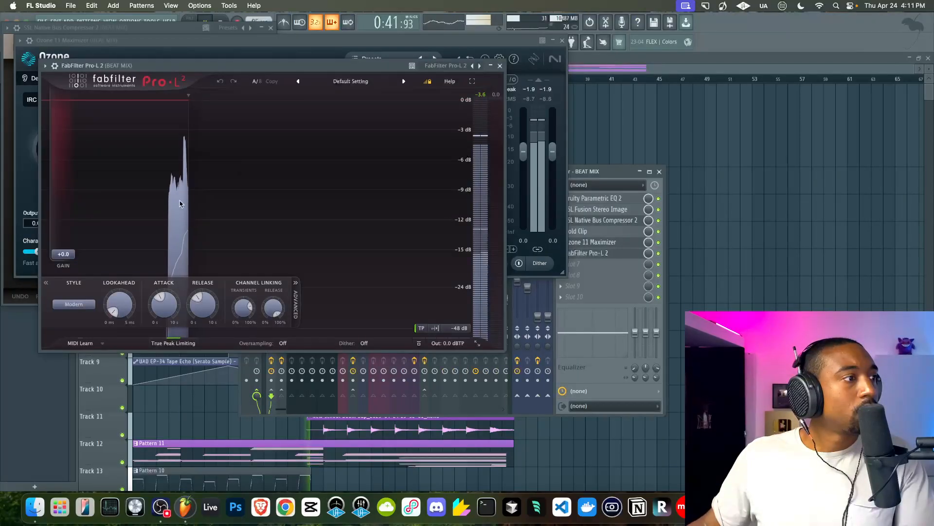
Step: Set Pro-L 2 to the Allround style with maximum lookahead, minimum attack and a gain of +3.3 dB
{"action": "left_click_drag", "start_coordinate": [68, 254], "coordinate": [69, 250]}
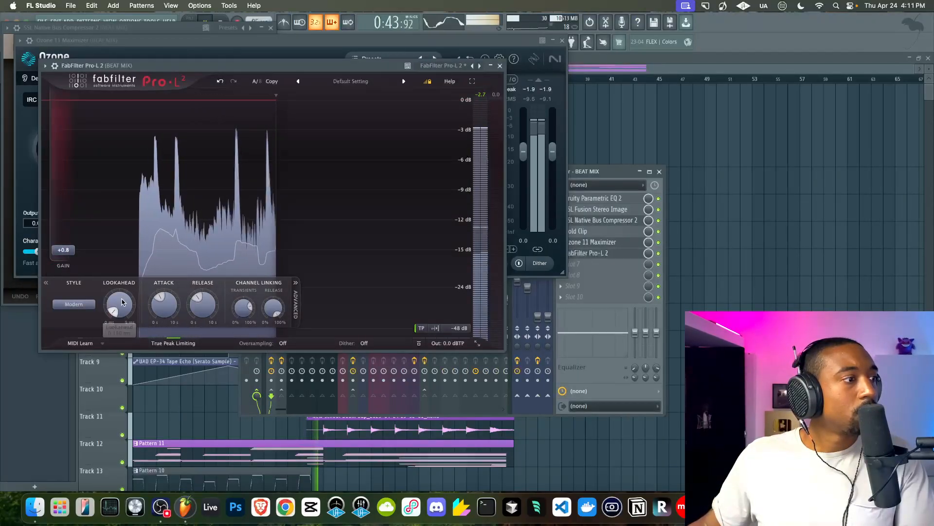
{"action": "left_click_drag", "start_coordinate": [123, 304], "coordinate": [224, 124]}
{"action": "left_click_drag", "start_coordinate": [164, 305], "coordinate": [104, 336]}
{"action": "left_click", "coordinate": [74, 304]}
{"action": "left_click", "coordinate": [77, 349]}
{"action": "left_click_drag", "start_coordinate": [64, 250], "coordinate": [69, 236]}
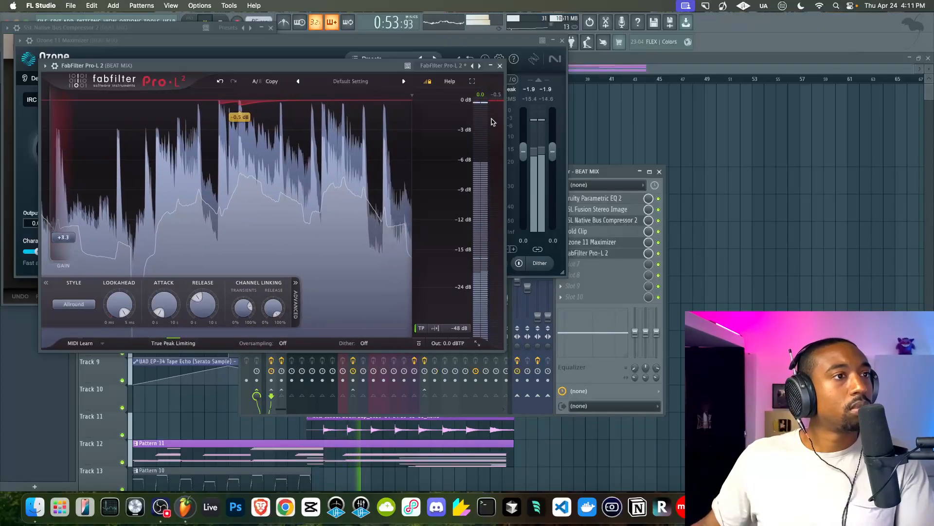
Step: Close the open plugin windows and reduce the Pro-L 2 gain to +2.23 dB
{"action": "left_click", "coordinate": [500, 65]}
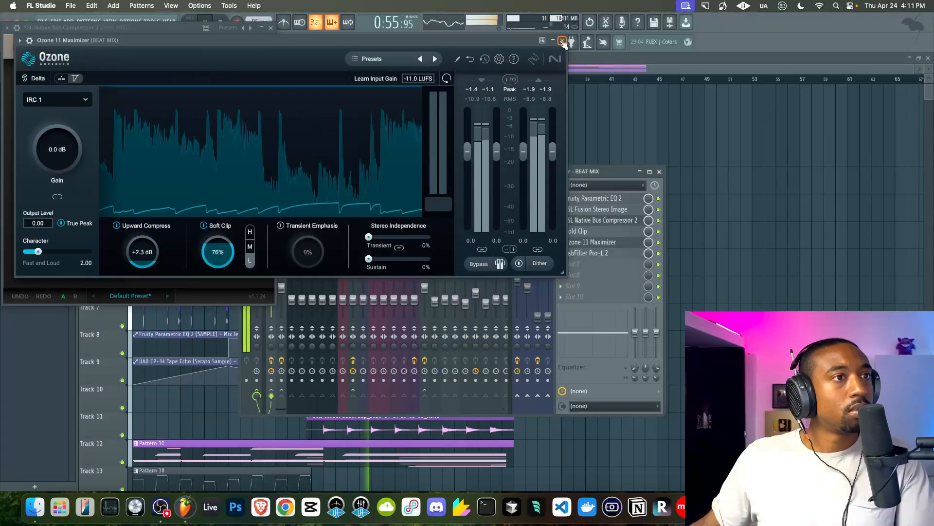
{"action": "left_click", "coordinate": [562, 40]}
{"action": "left_click", "coordinate": [270, 28]}
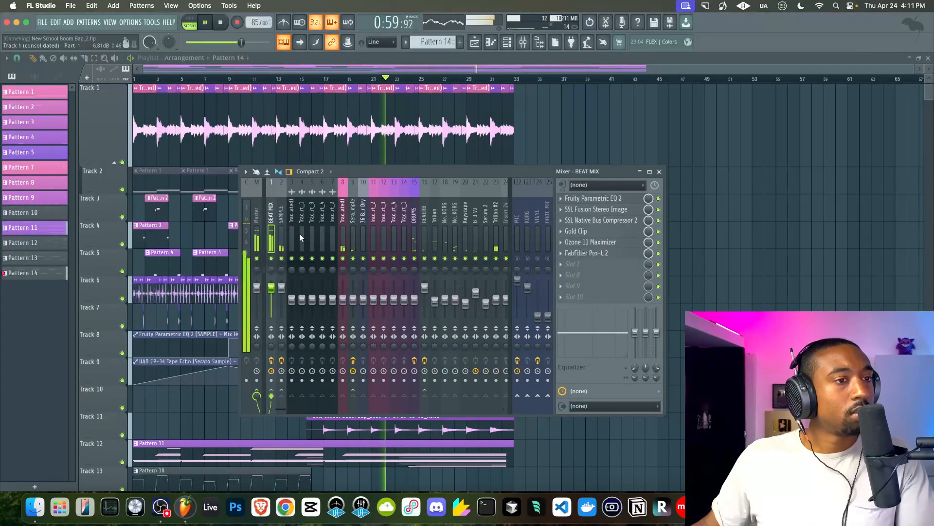
{"action": "left_click", "coordinate": [610, 254]}
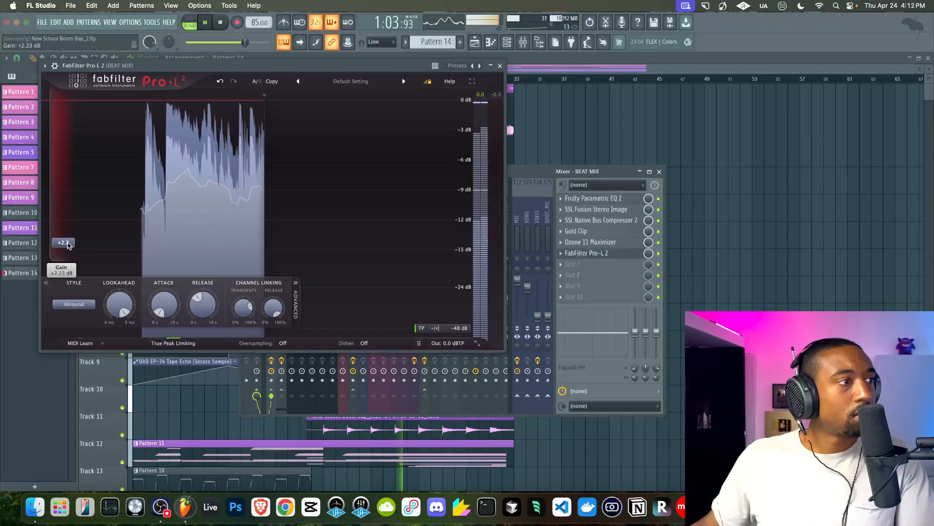
{"action": "left_click", "coordinate": [500, 65]}
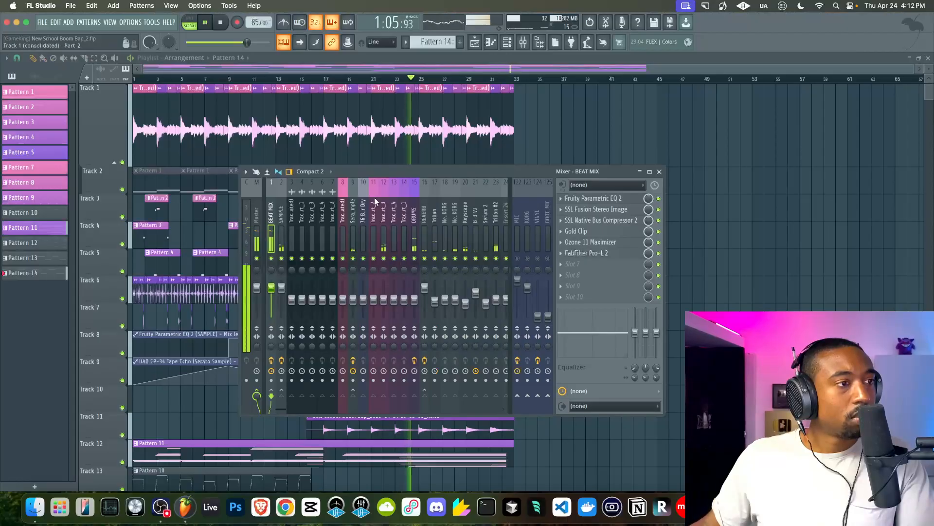
Step: Restart the song, compare the mix with Gold Clip off and on, leave it enabled and close the mixer
{"action": "key", "text": "F9"}
{"action": "key", "text": "space"}
{"action": "key", "text": "space"}
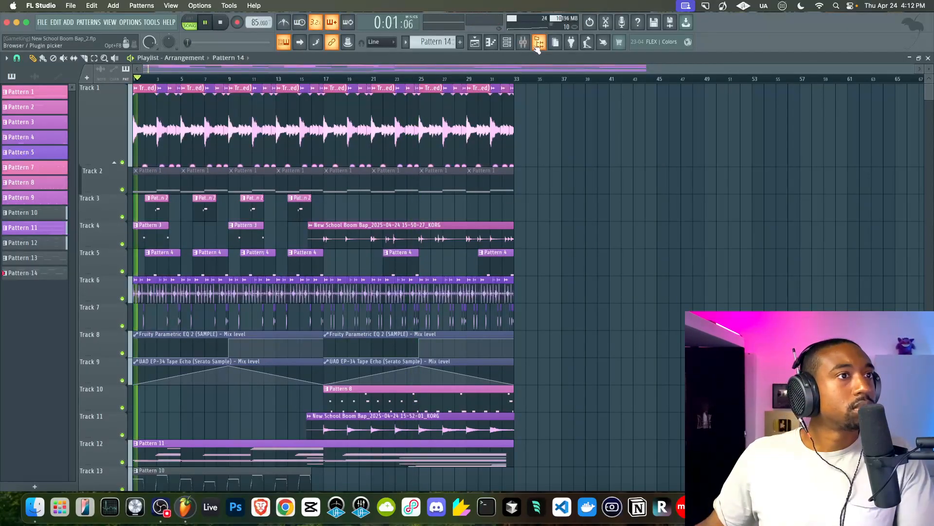
{"action": "left_click", "coordinate": [530, 48]}
{"action": "key", "text": "space"}
{"action": "left_click", "coordinate": [658, 232]}
{"action": "key", "text": "space"}
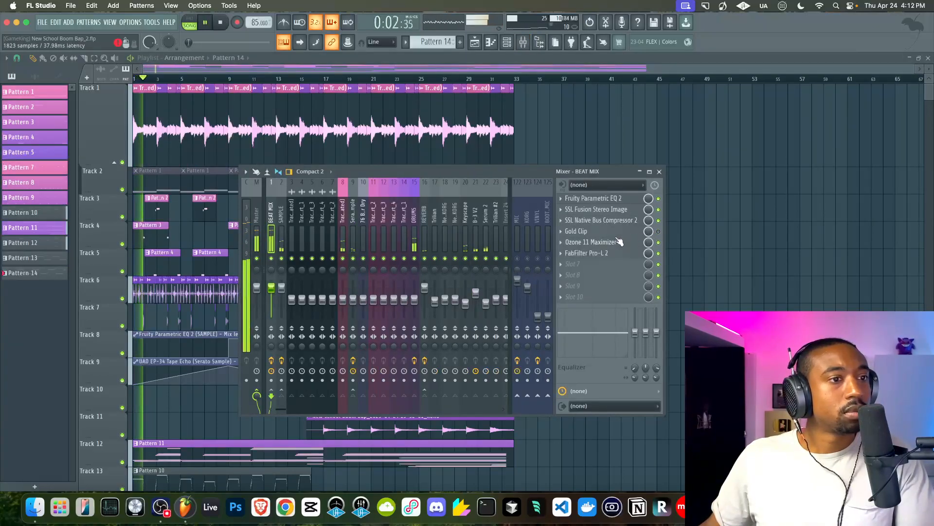
{"action": "left_click", "coordinate": [659, 231]}
{"action": "left_click", "coordinate": [631, 233]}
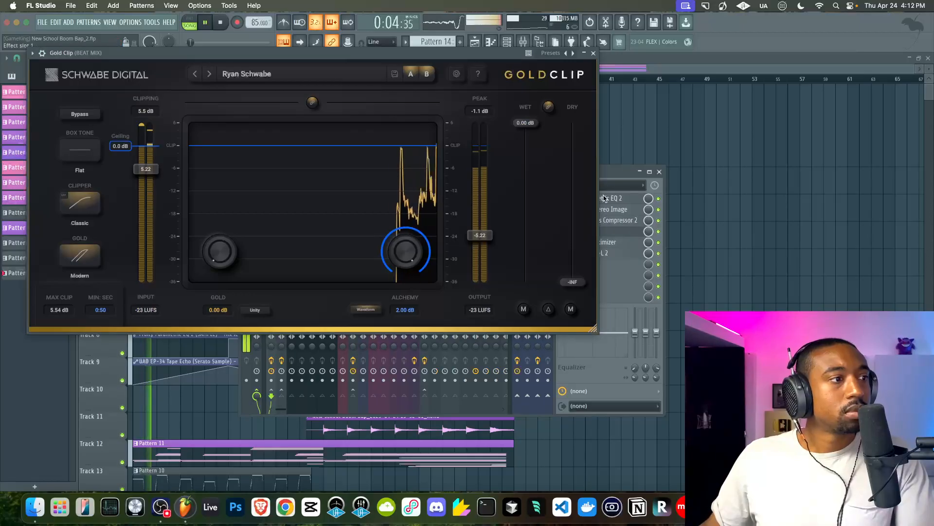
{"action": "left_click", "coordinate": [593, 53]}
{"action": "left_click", "coordinate": [659, 172]}
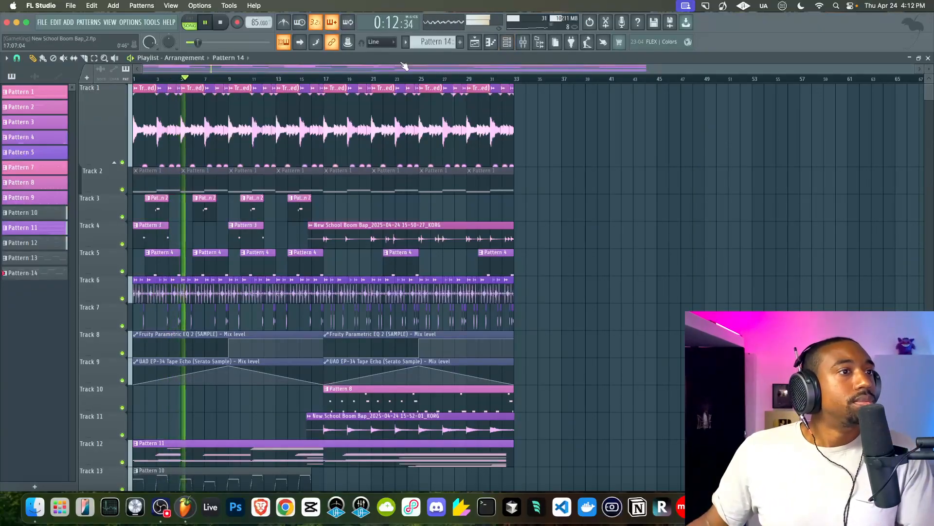
Step: Reopen the mixer, check the Track 1 (consolidated) channel and open Fruity Parametric EQ 2 on the SAMPLE track
{"action": "key", "text": "F9"}
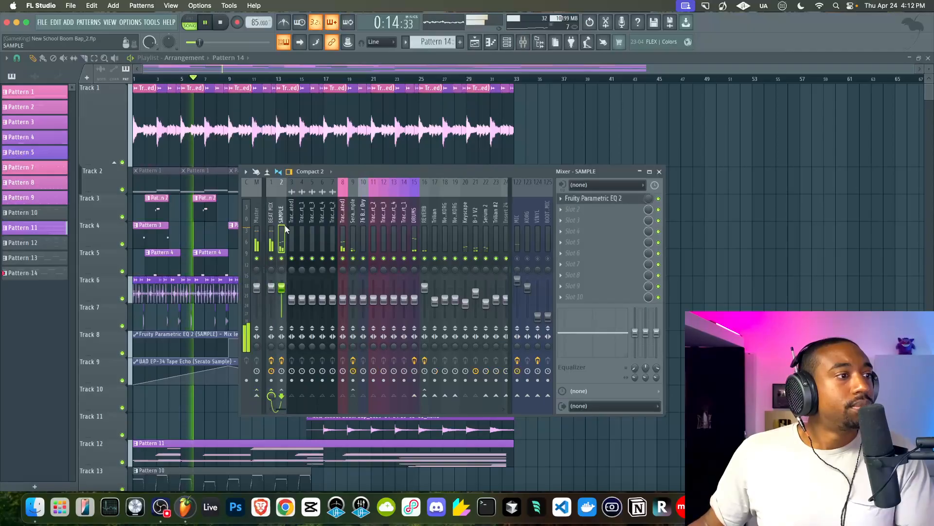
{"action": "left_click", "coordinate": [341, 233]}
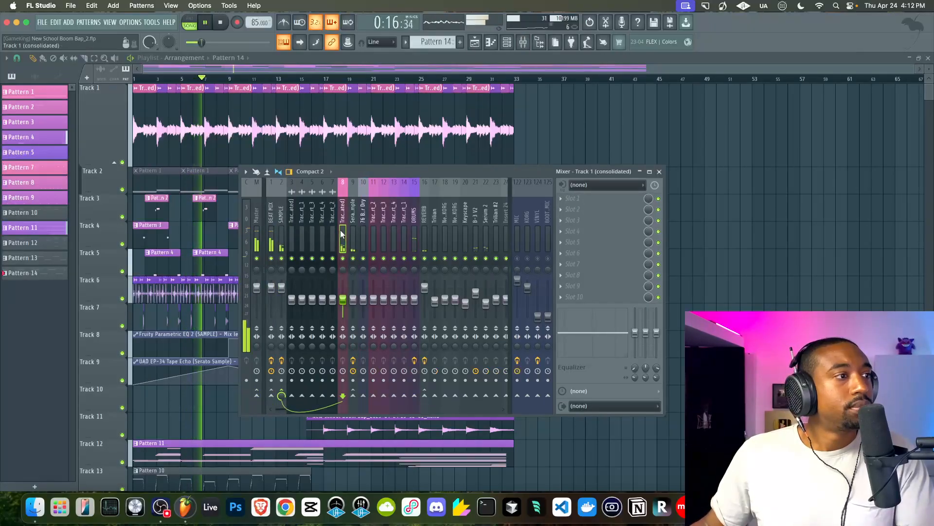
{"action": "left_click", "coordinate": [284, 231]}
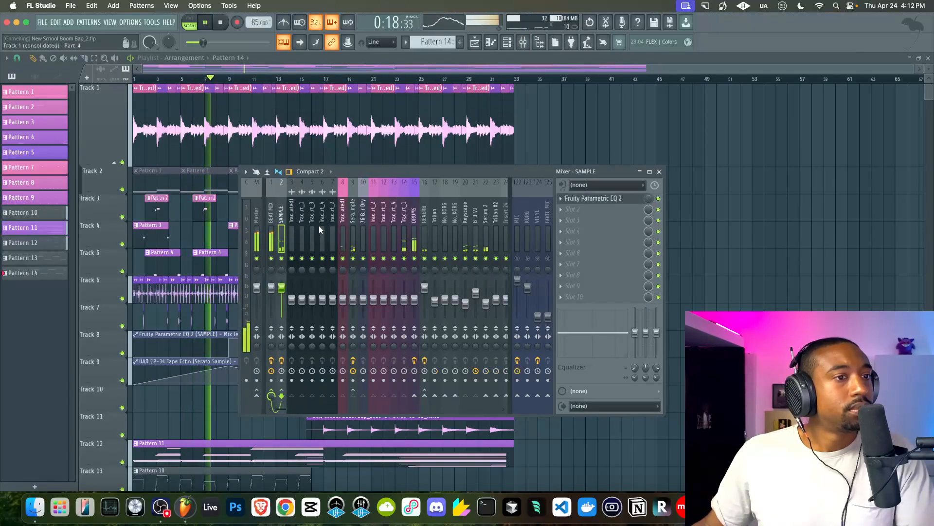
{"action": "left_click", "coordinate": [609, 199]}
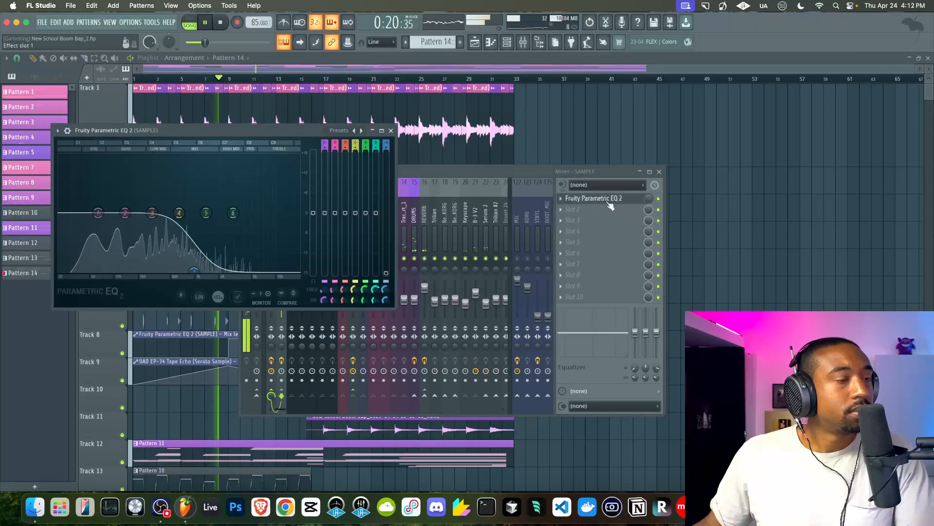
Step: Close Fruity Parametric EQ 2, restart the song and load FabFilter Pro-Q 3 in the second effect slot of the SAMPLE track
{"action": "left_click", "coordinate": [392, 131]}
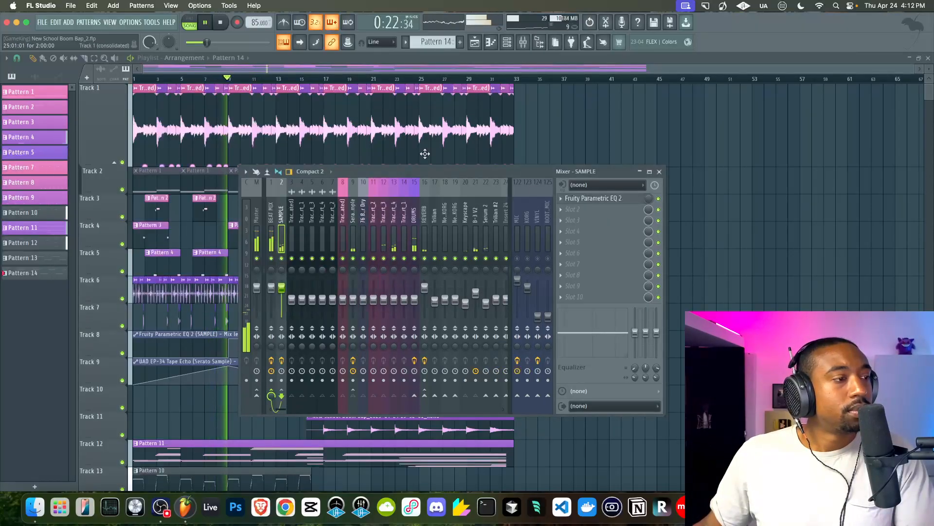
{"action": "key", "text": "space"}
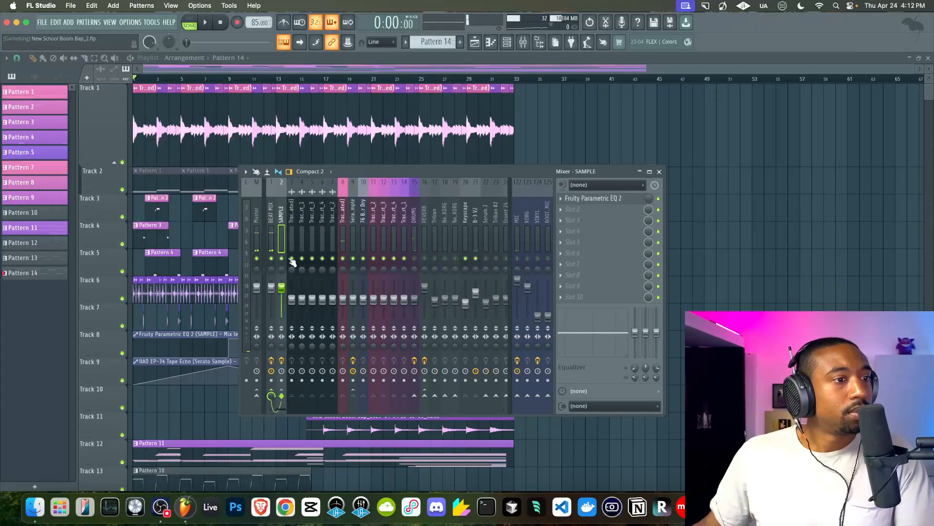
{"action": "key", "text": "space"}
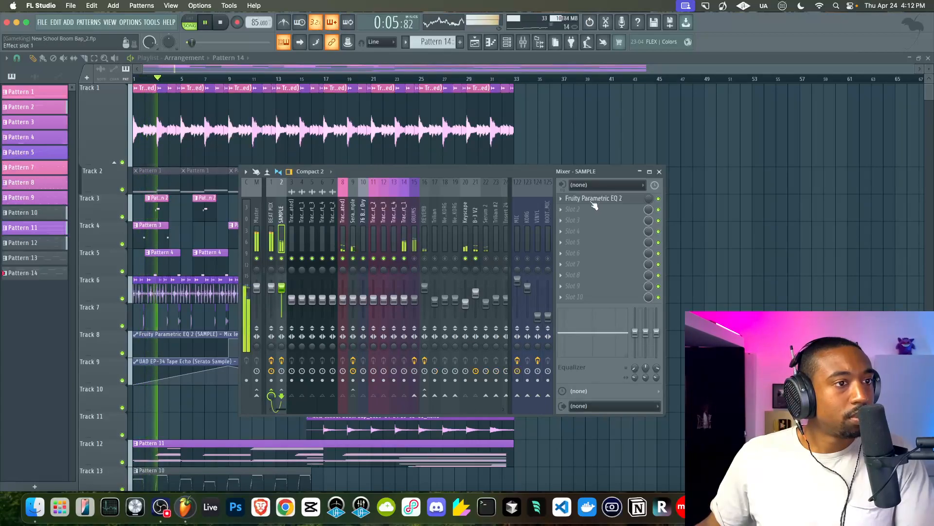
{"action": "left_click", "coordinate": [581, 213]}
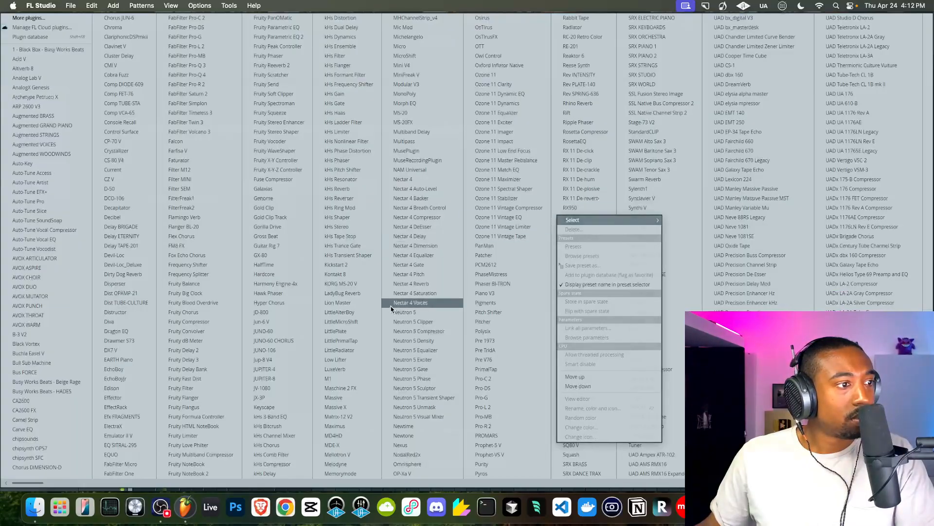
{"action": "left_click", "coordinate": [202, 67]}
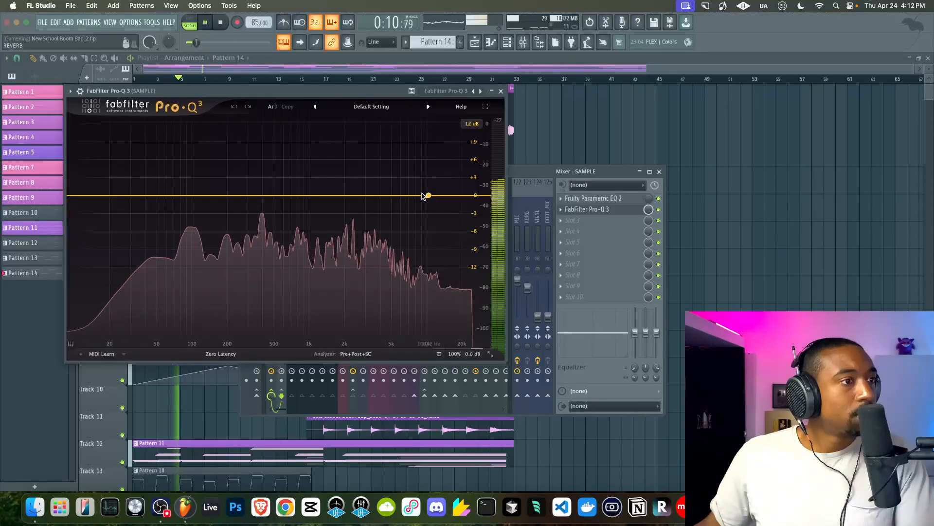
Step: Add a 24 dB/oct low cut at about 229 Hz in Pro-Q 3 and close the plugin
{"action": "left_click", "coordinate": [220, 195]}
{"action": "left_click", "coordinate": [196, 180]}
{"action": "left_click", "coordinate": [217, 192]}
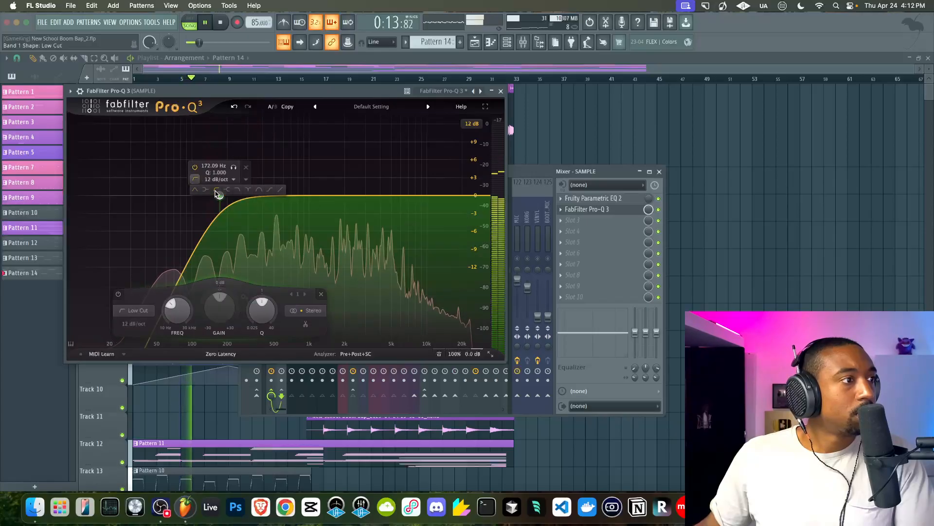
{"action": "left_click", "coordinate": [133, 323]}
{"action": "left_click", "coordinate": [141, 360]}
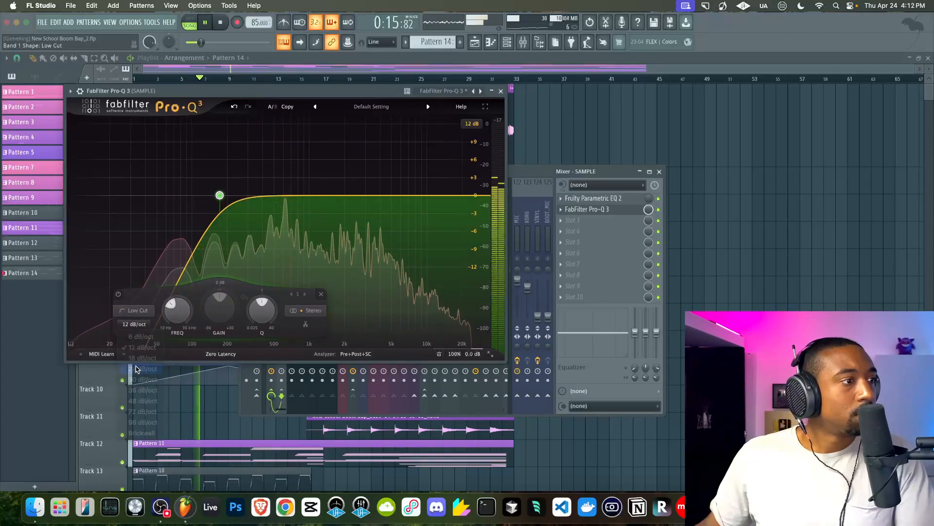
{"action": "left_click_drag", "start_coordinate": [176, 311], "coordinate": [178, 303]}
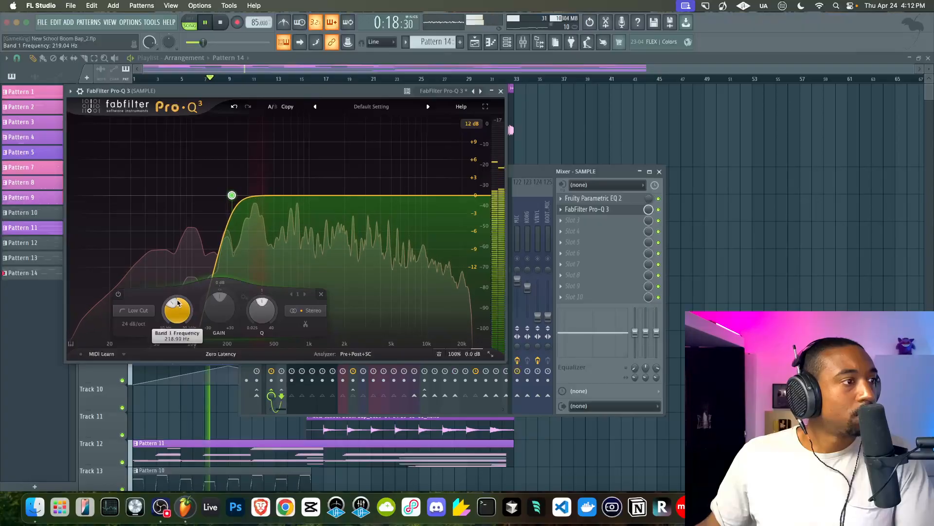
{"action": "left_click", "coordinate": [501, 90]}
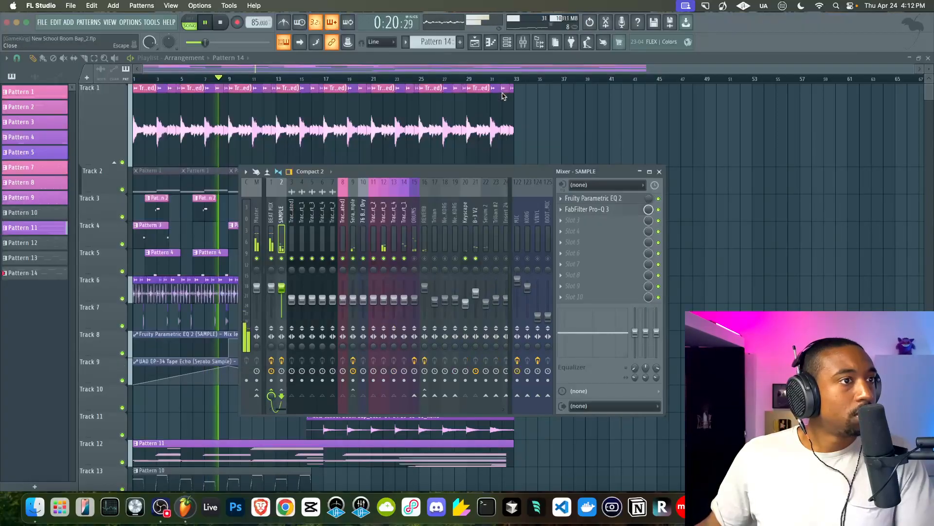
Step: Automate Pro-Q 3's mix level with a clip on Track 16 spanning bars 1 to 33, held at zero until a step up at bar 9
{"action": "right_click", "coordinate": [650, 213]}
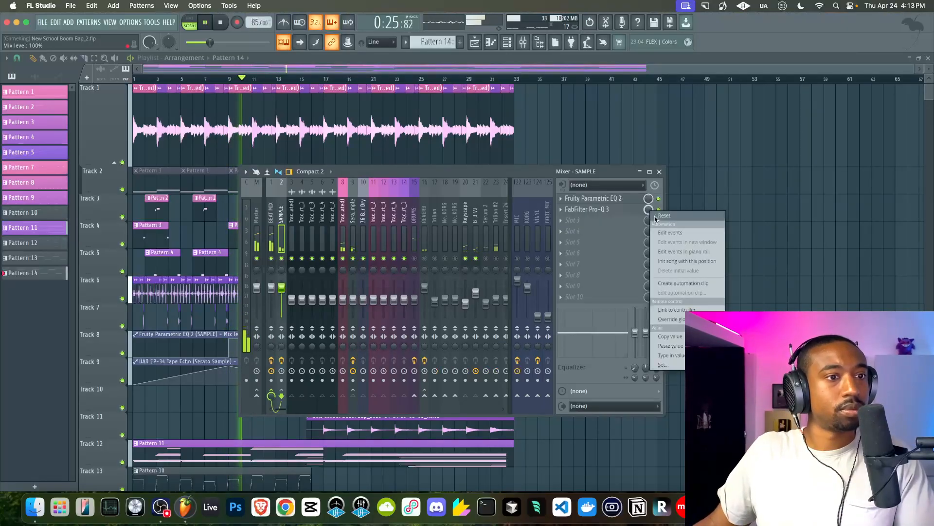
{"action": "left_click", "coordinate": [683, 283]}
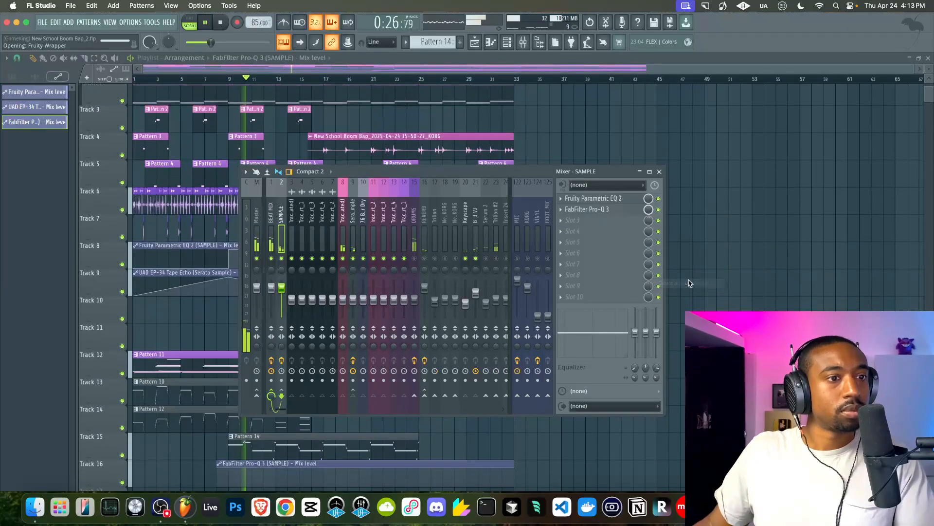
{"action": "left_click", "coordinate": [516, 415]}
{"action": "scroll", "coordinate": [539, 447], "scroll_direction": "down", "scroll_amount": 1}
{"action": "left_click_drag", "start_coordinate": [257, 437], "coordinate": [137, 459]}
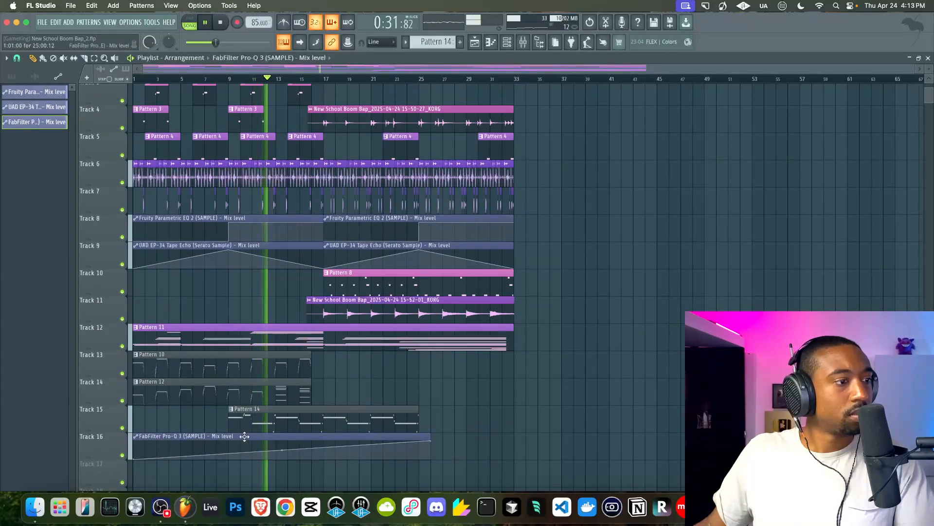
{"action": "right_click", "coordinate": [228, 454]}
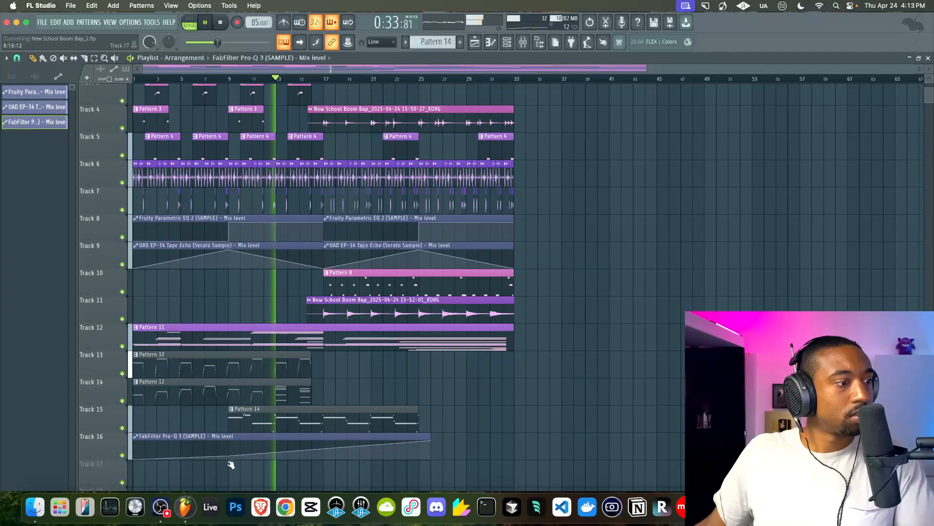
{"action": "left_click_drag", "start_coordinate": [231, 456], "coordinate": [229, 440]}
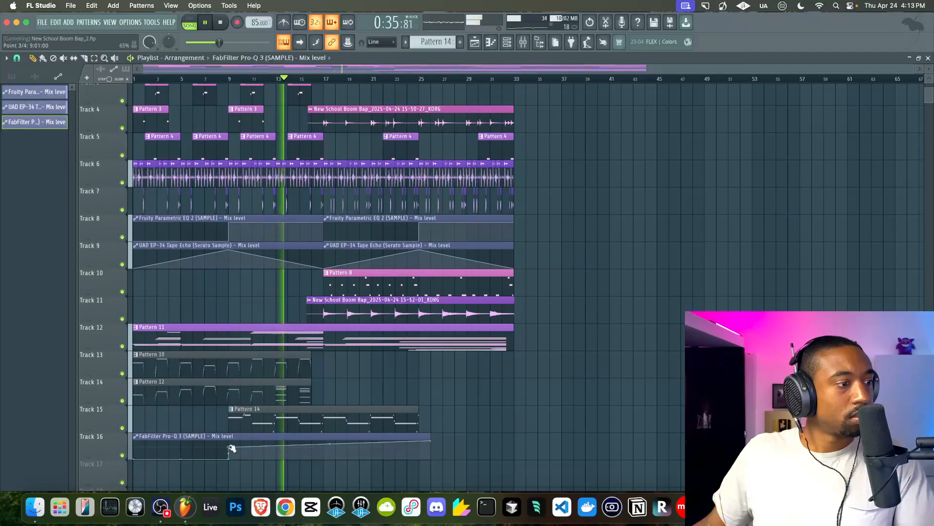
{"action": "left_click_drag", "start_coordinate": [432, 436], "coordinate": [515, 436]}
Step: Reopen Pro-Q 3 on the SAMPLE track, set the low cut's stereo placement to Mid and close the plugin
{"action": "left_click", "coordinate": [506, 43]}
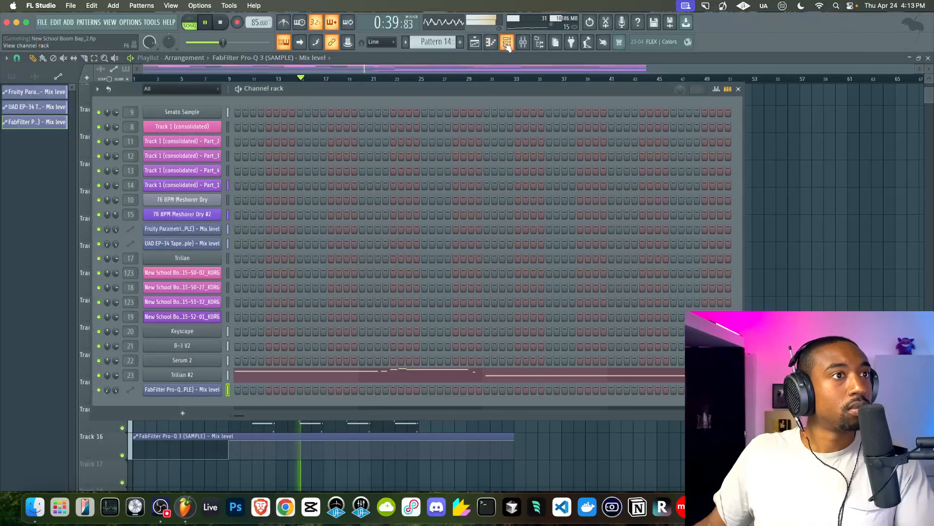
{"action": "left_click", "coordinate": [524, 42]}
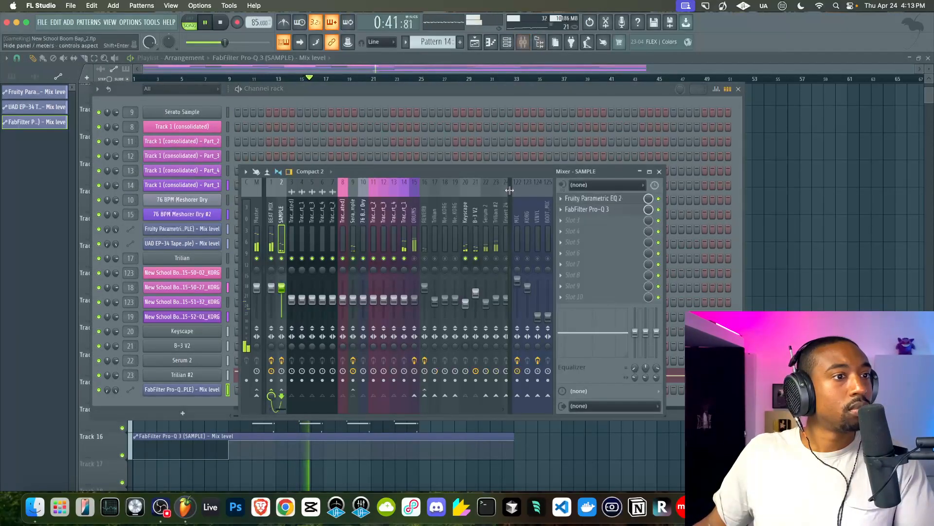
{"action": "left_click", "coordinate": [595, 209]}
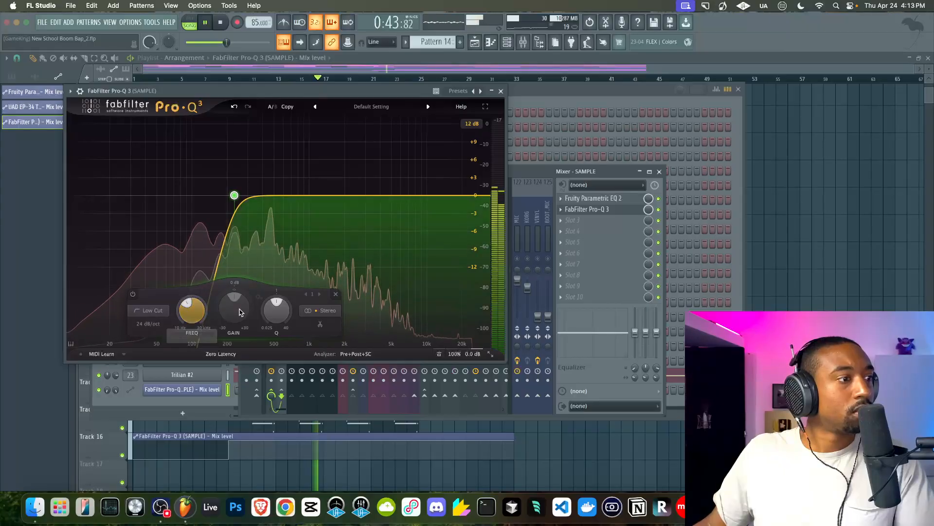
{"action": "left_click", "coordinate": [321, 310]}
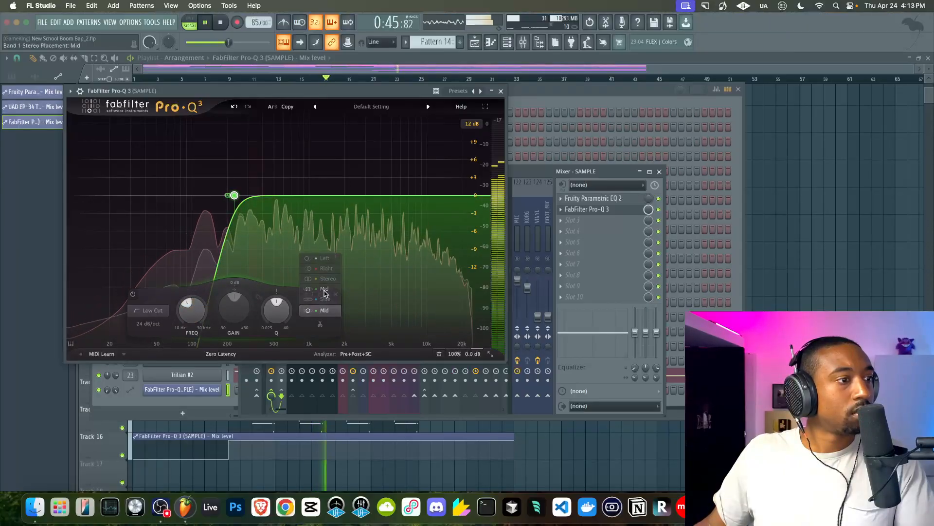
{"action": "left_click", "coordinate": [316, 285]}
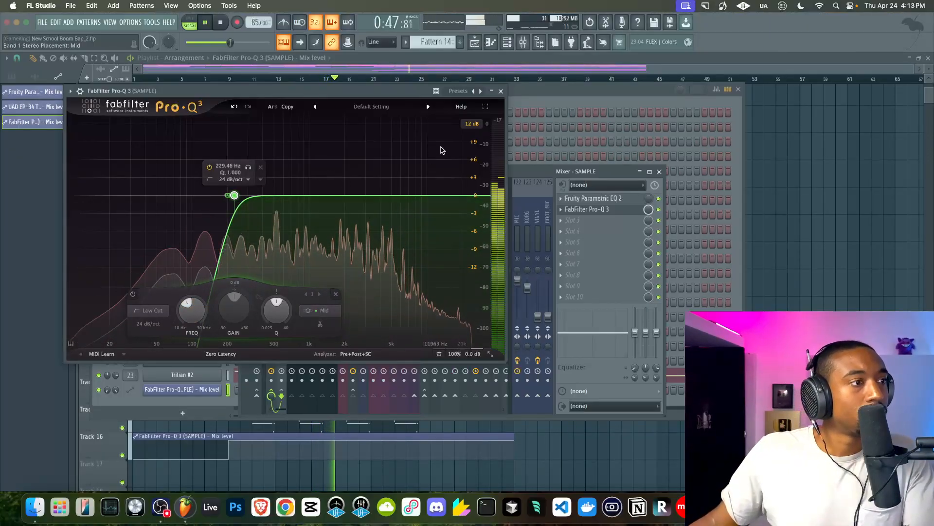
{"action": "left_click", "coordinate": [501, 91]}
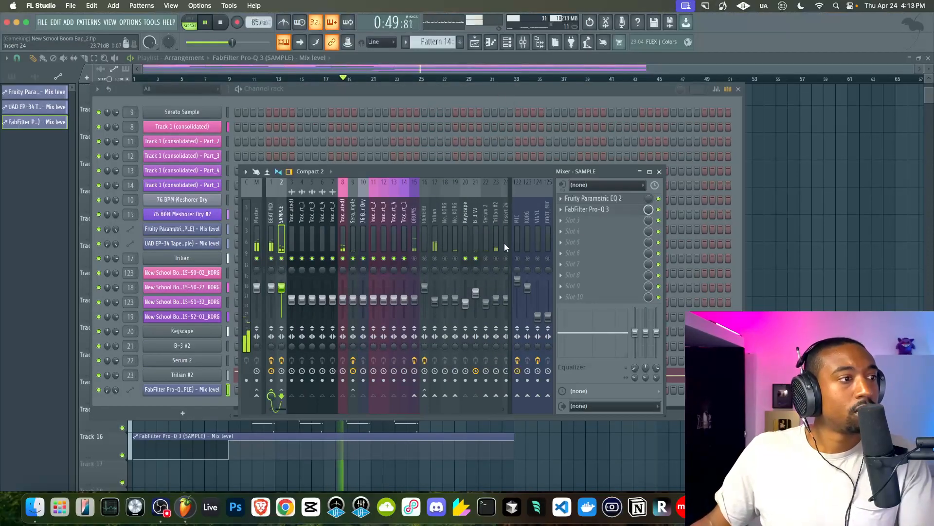
Step: Enable the MIC mixer track with the song stopped and close all open windows
{"action": "left_click", "coordinate": [518, 258]}
{"action": "key", "text": "space"}
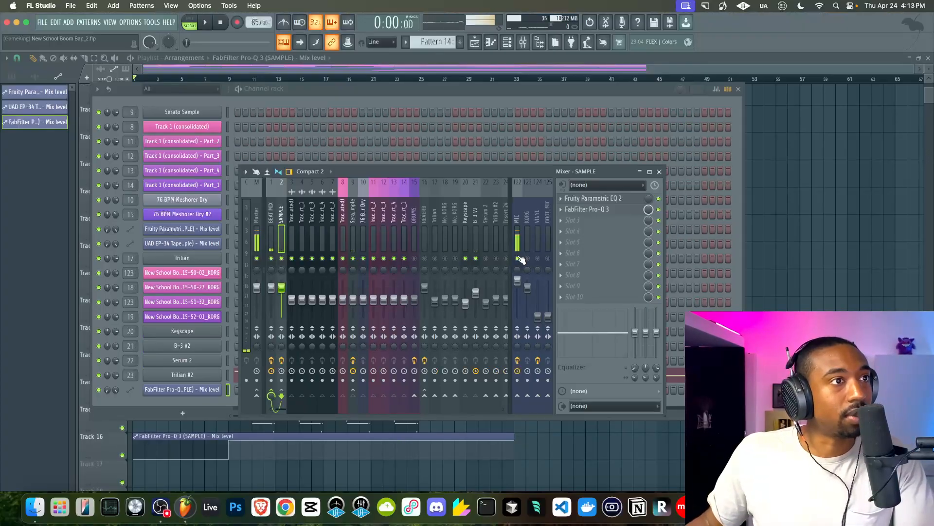
{"action": "key", "text": "F12"}
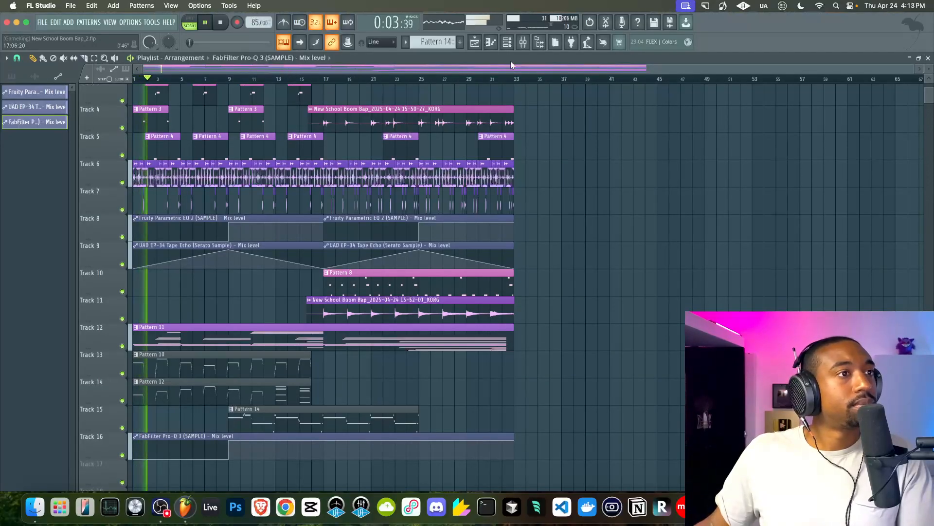
Step: Load FabFilter Pro-MB in the third effect slot of the SAMPLE track
{"action": "left_click", "coordinate": [524, 44]}
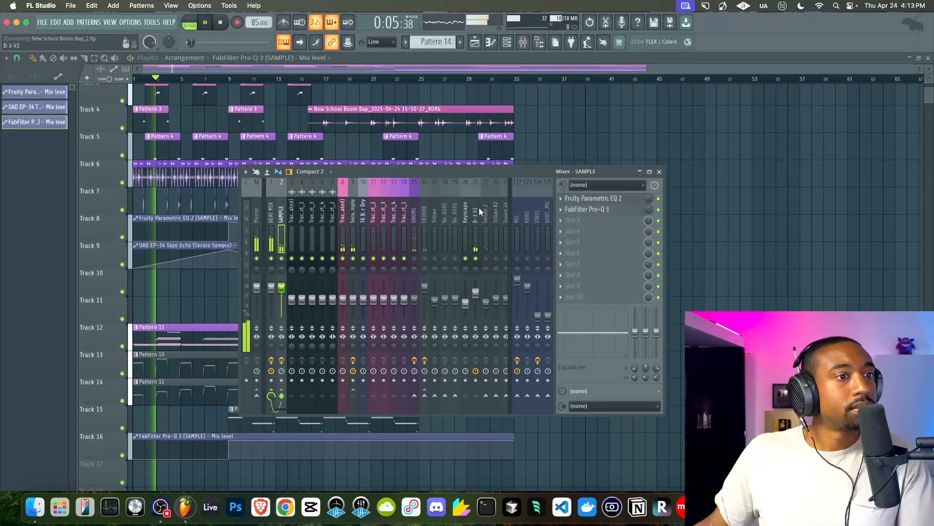
{"action": "left_click", "coordinate": [578, 224]}
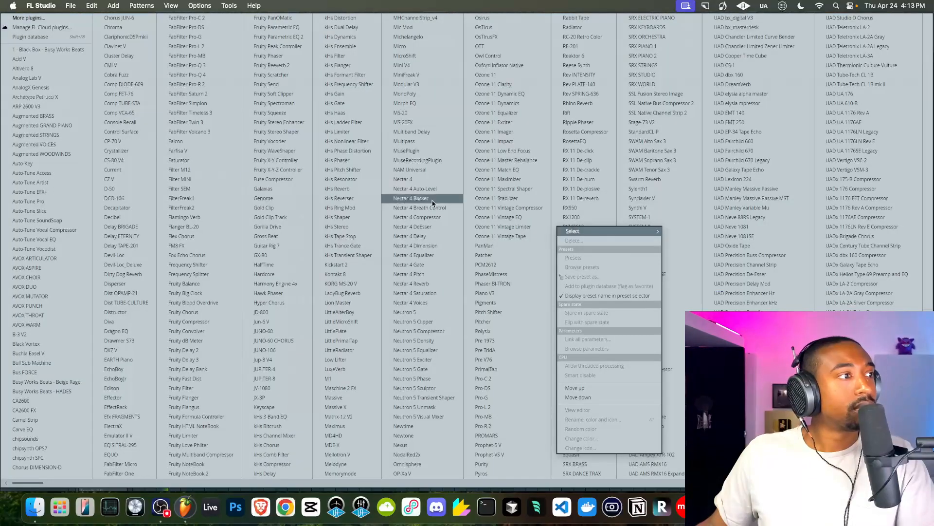
{"action": "left_click", "coordinate": [214, 56]}
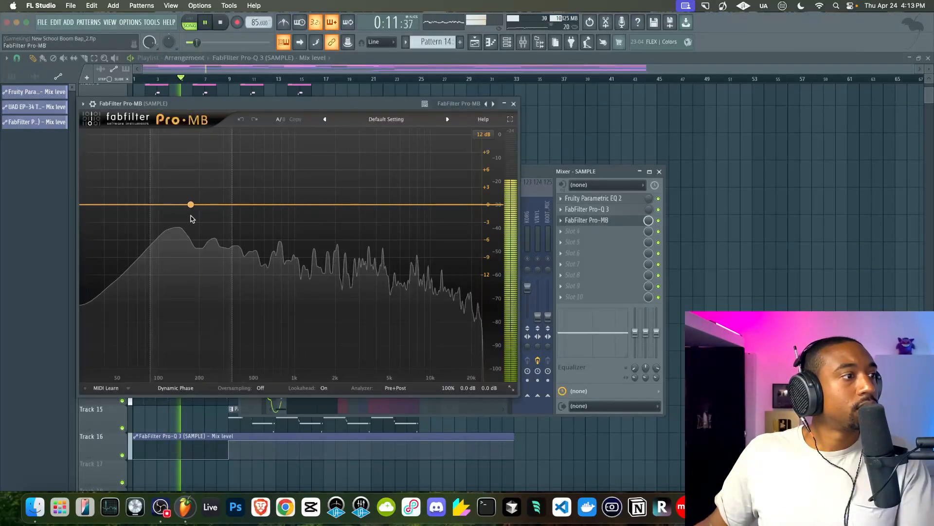
Step: Create a Pro-MB band from the lowest frequencies up to about 434 Hz, with stereo link at 100% side-only
{"action": "left_click", "coordinate": [191, 214]}
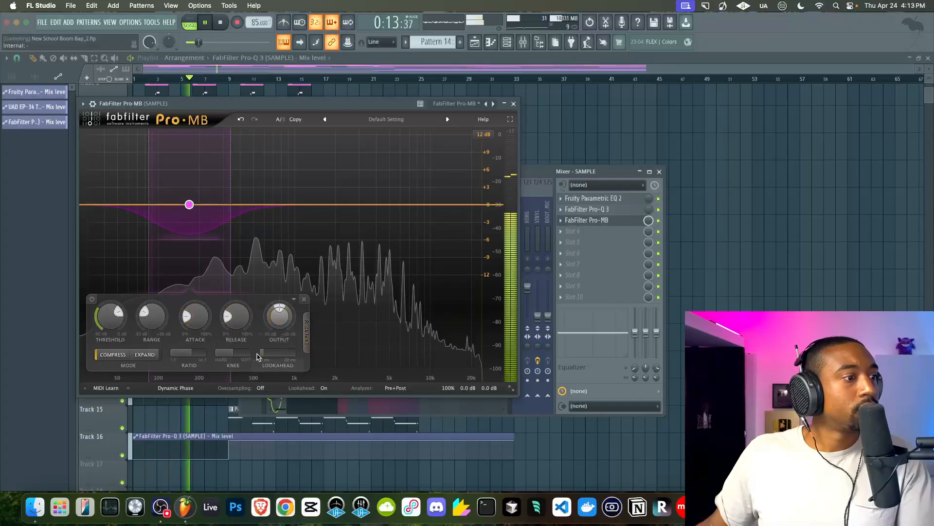
{"action": "left_click", "coordinate": [306, 333]}
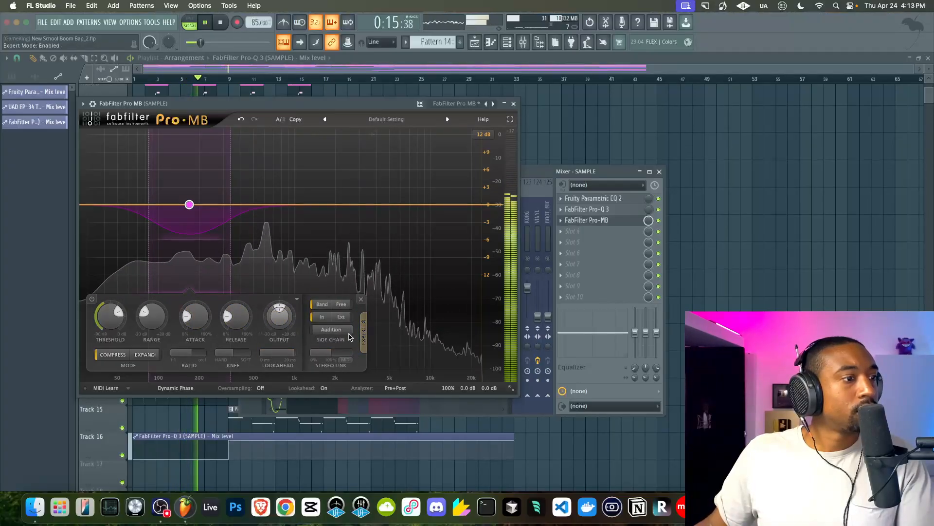
{"action": "left_click_drag", "start_coordinate": [331, 352], "coordinate": [393, 356]}
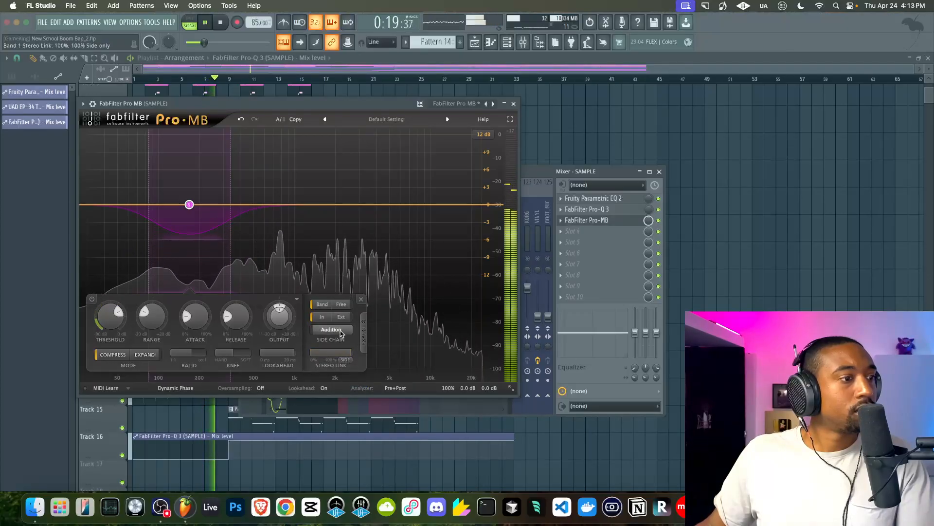
{"action": "left_click_drag", "start_coordinate": [226, 195], "coordinate": [246, 204]}
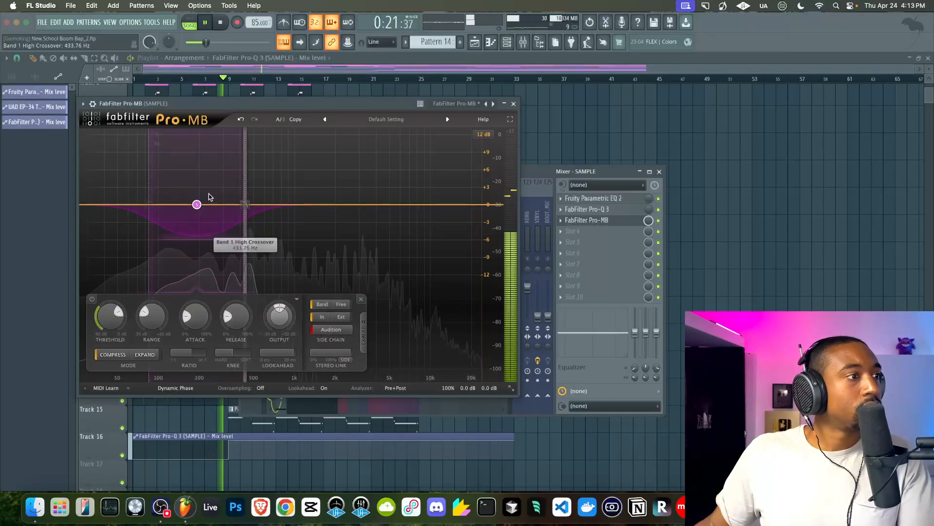
{"action": "left_click_drag", "start_coordinate": [147, 207], "coordinate": [82, 207]}
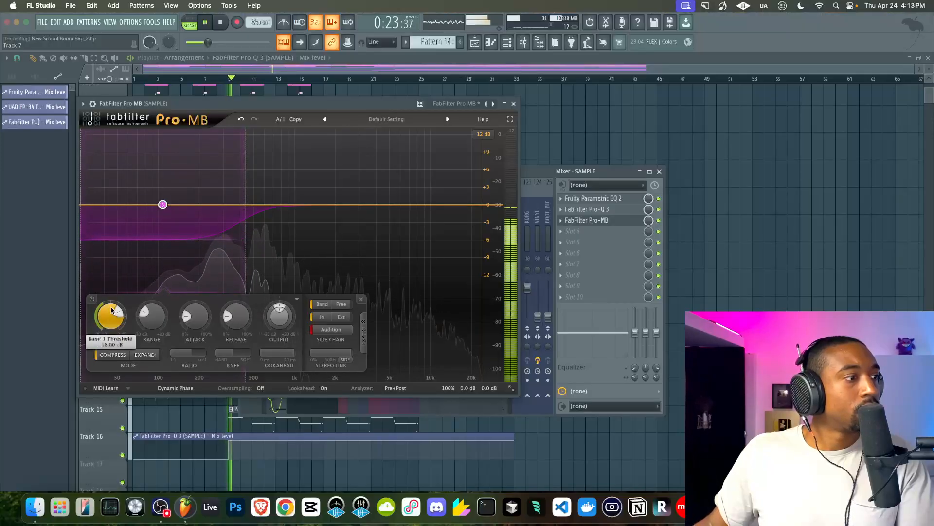
Step: Set the Pro-MB band to 0% attack, about -47 dB threshold and about 43% release, turn off side chain audition and close the plugin
{"action": "left_click_drag", "start_coordinate": [194, 317], "coordinate": [174, 363]}
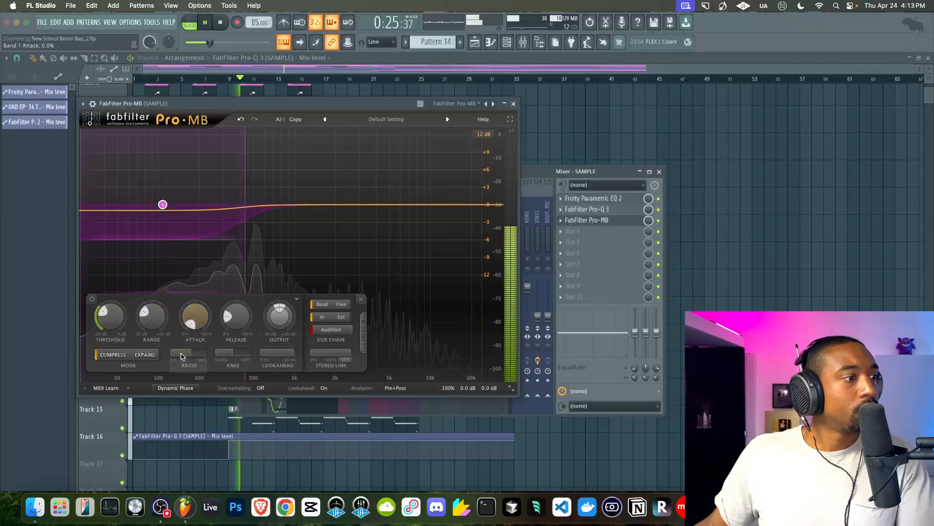
{"action": "left_click_drag", "start_coordinate": [109, 320], "coordinate": [108, 328]}
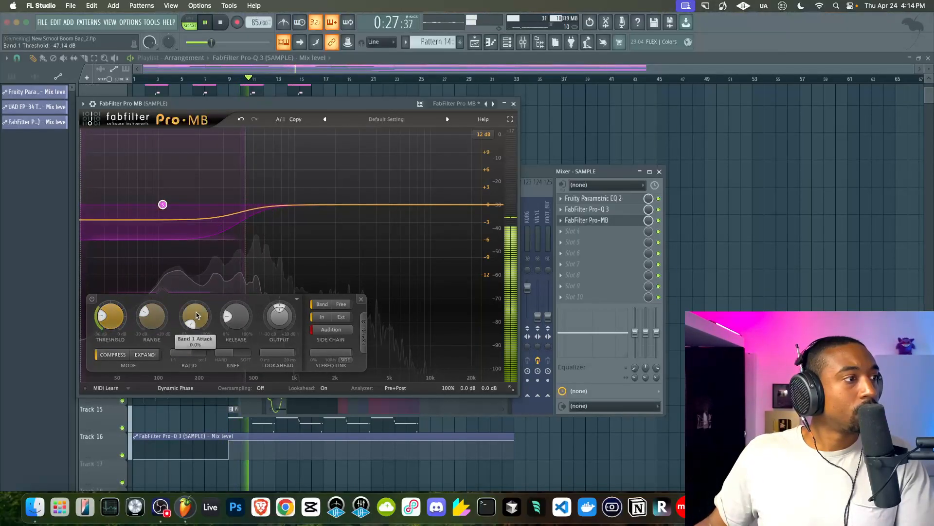
{"action": "left_click_drag", "start_coordinate": [232, 319], "coordinate": [235, 294]}
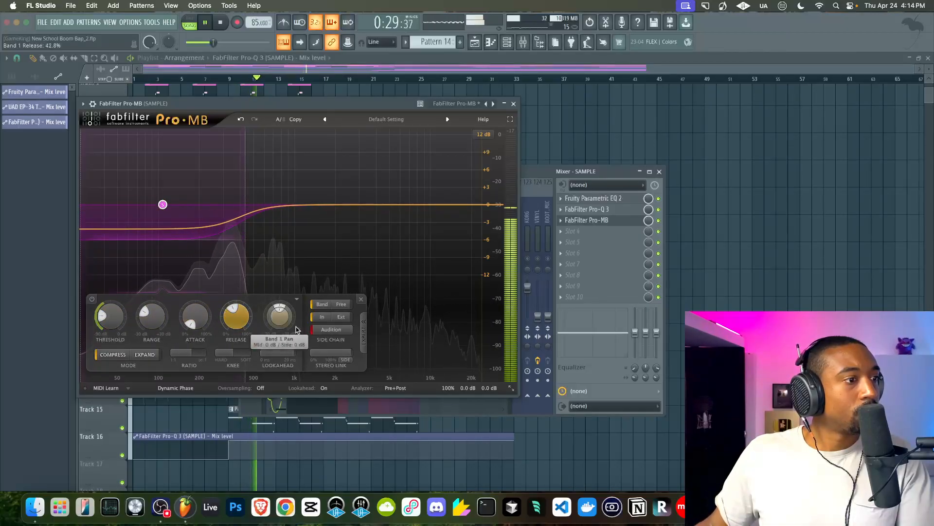
{"action": "left_click", "coordinate": [322, 333]}
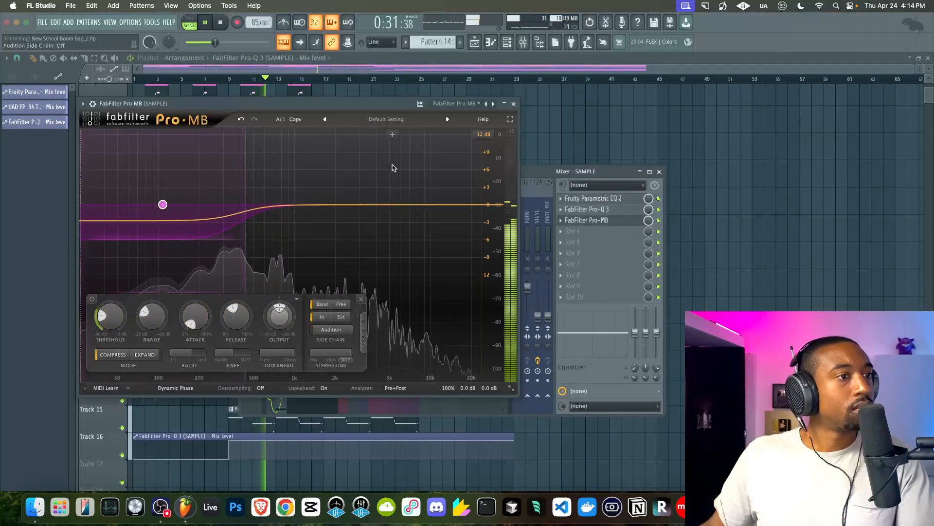
{"action": "left_click", "coordinate": [514, 104]}
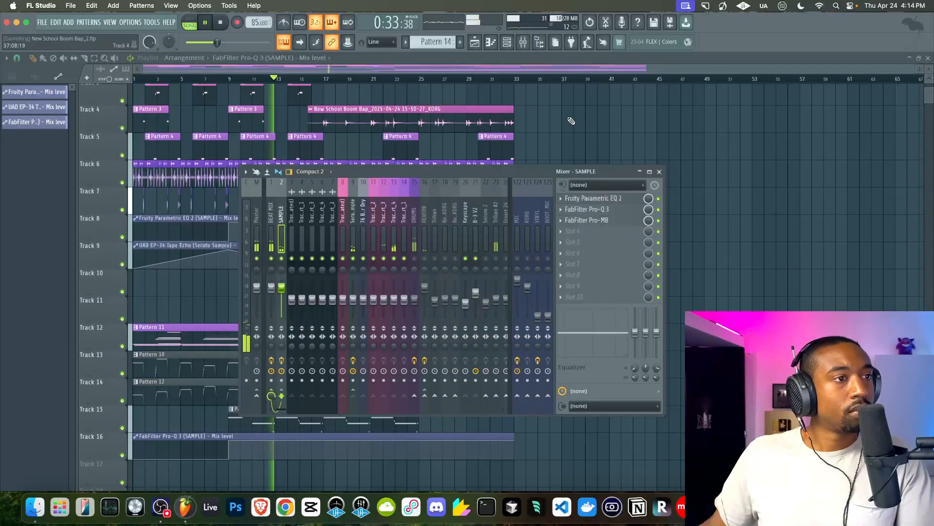
Step: Close the mixer and save the project
{"action": "key", "text": "F9"}
{"action": "key", "text": "super+s"}
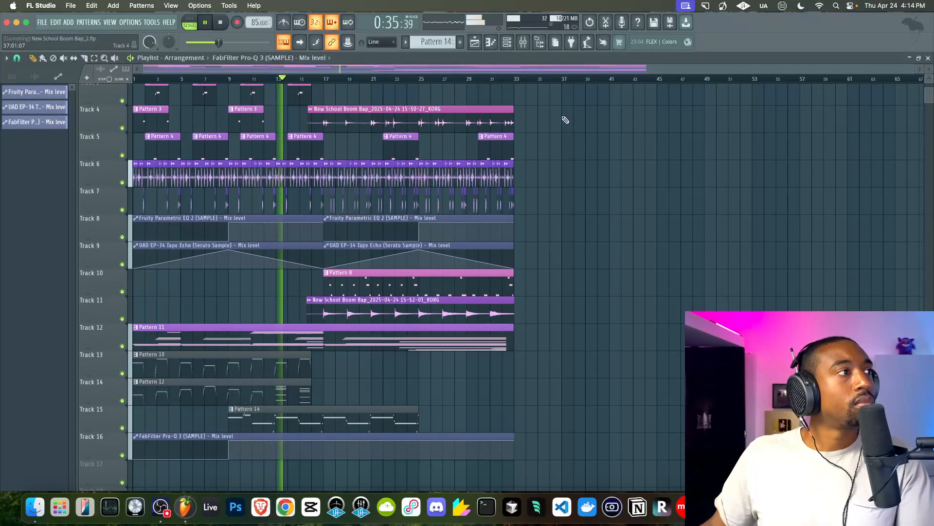
Step: Clear the solo state so all beat tracks play in the mixer, and toggle the KORG input track's mute
{"action": "left_click", "coordinate": [524, 42]}
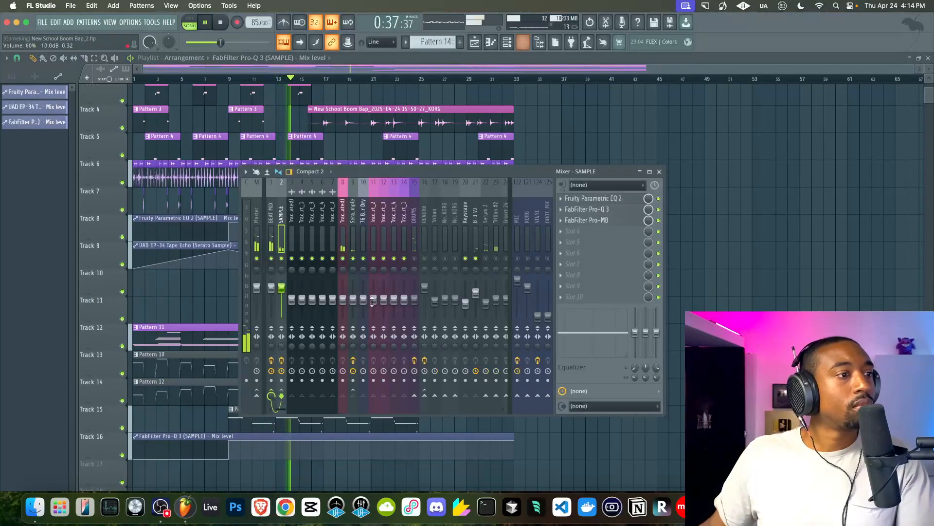
{"action": "right_click", "coordinate": [323, 258]}
{"action": "right_click", "coordinate": [322, 259]}
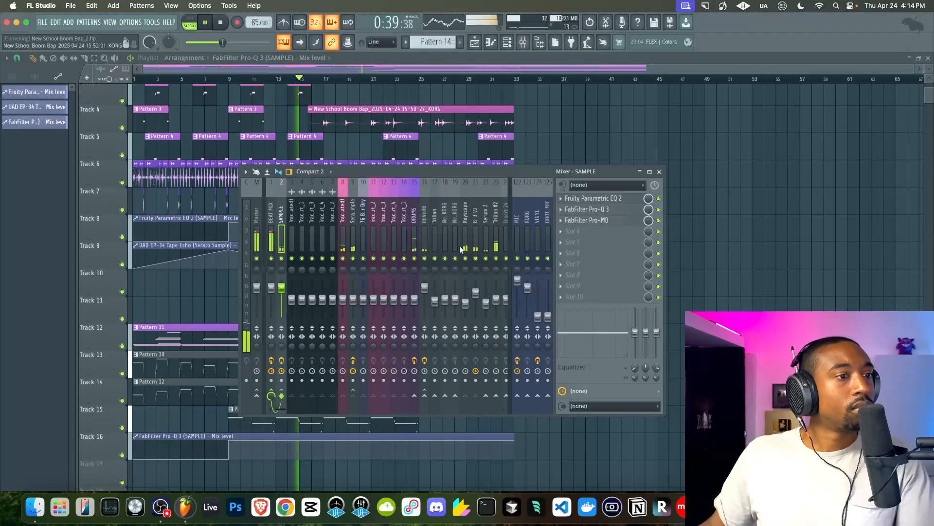
{"action": "left_click", "coordinate": [529, 259]}
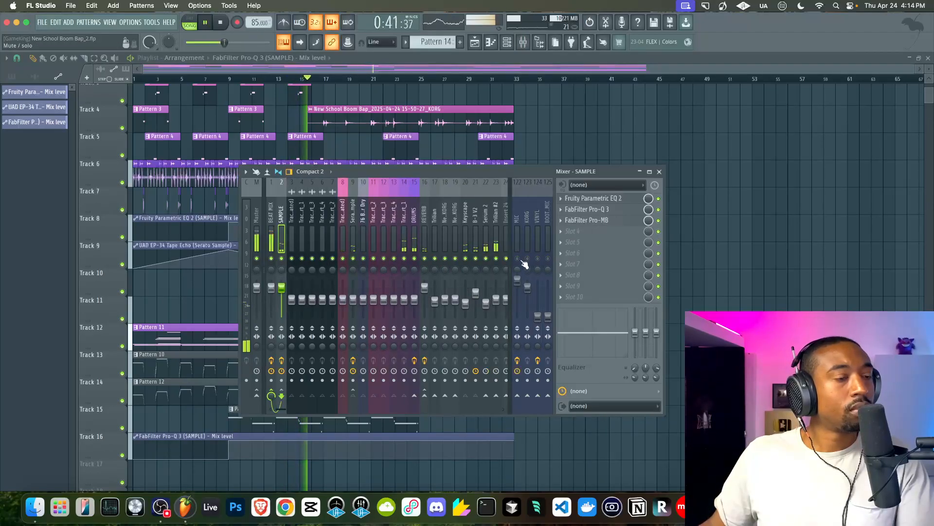
{"action": "key", "text": "F9"}
{"action": "scroll", "coordinate": [548, 191], "scroll_direction": "up", "scroll_amount": 4}
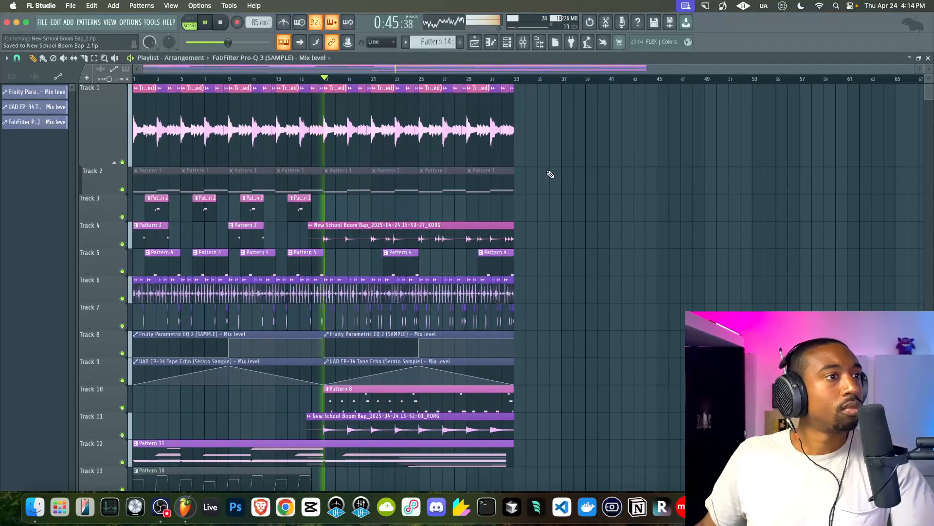
Step: Load Spectre in the third effect slot of the DRUMS mixer track
{"action": "left_click", "coordinate": [523, 45]}
{"action": "left_click", "coordinate": [416, 223]}
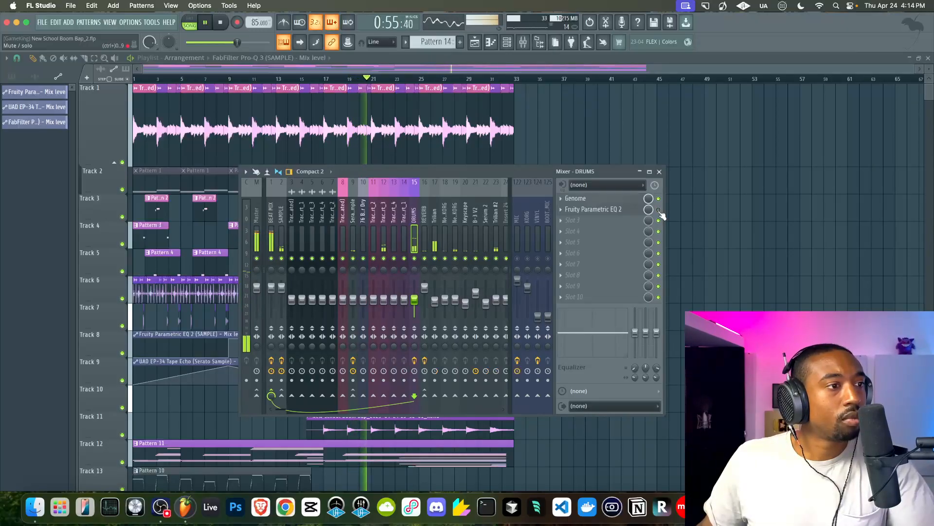
{"action": "left_click", "coordinate": [594, 220]}
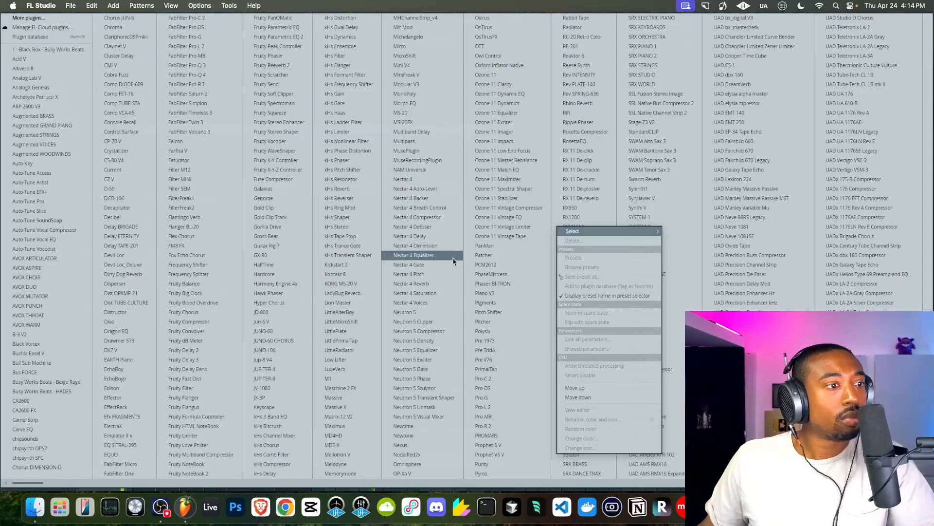
{"action": "scroll", "coordinate": [363, 311], "scroll_direction": "right", "scroll_amount": 3}
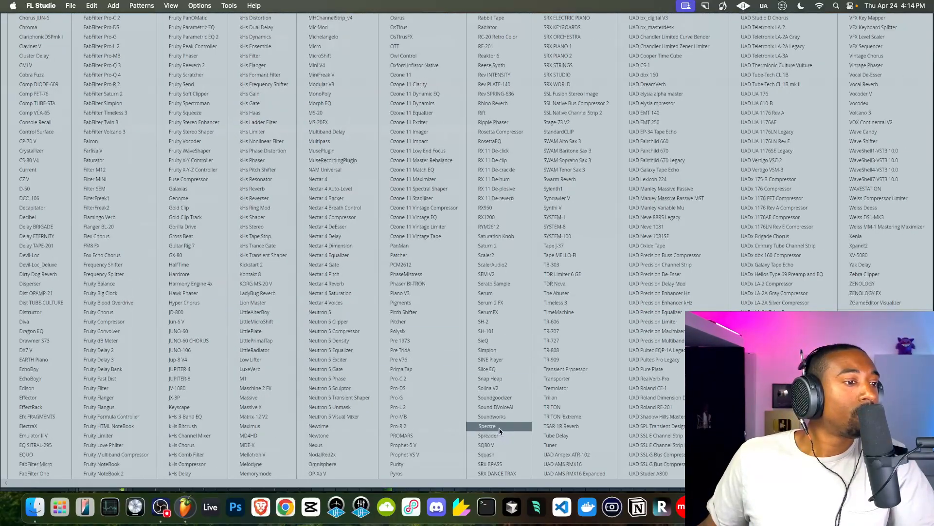
{"action": "left_click", "coordinate": [486, 426]}
{"action": "key", "text": "F9"}
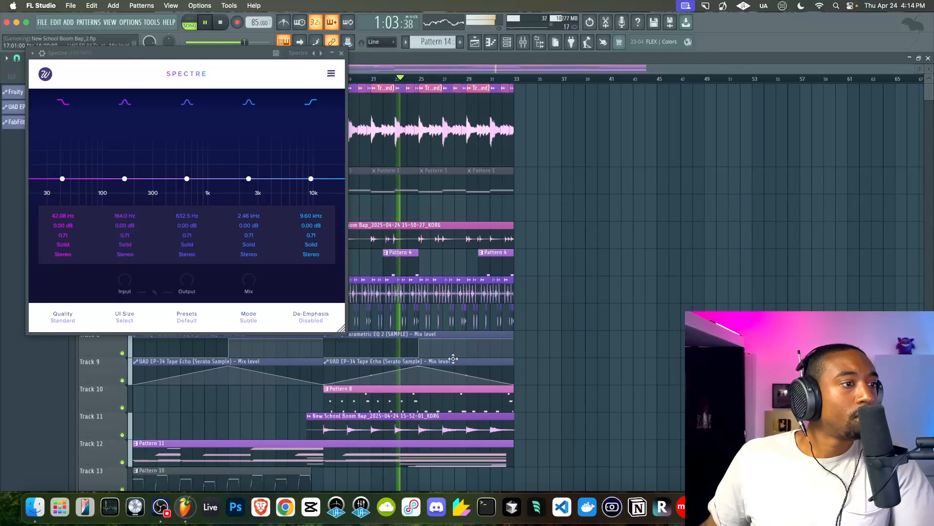
Step: Pan mixer track 18, which carries the Track 4 KORG recording, about 34% left and the Keyscape track about 21% right
{"action": "double_click", "coordinate": [428, 240]}
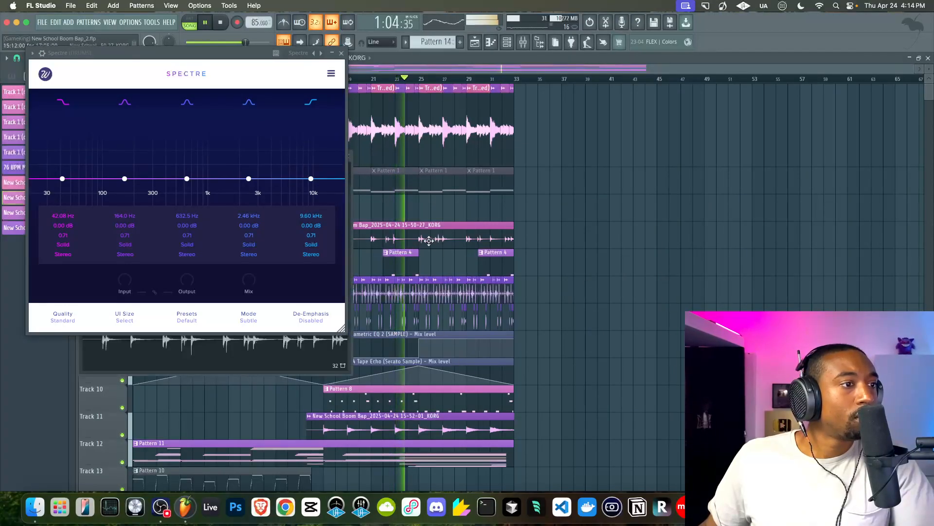
{"action": "left_click", "coordinate": [341, 53]}
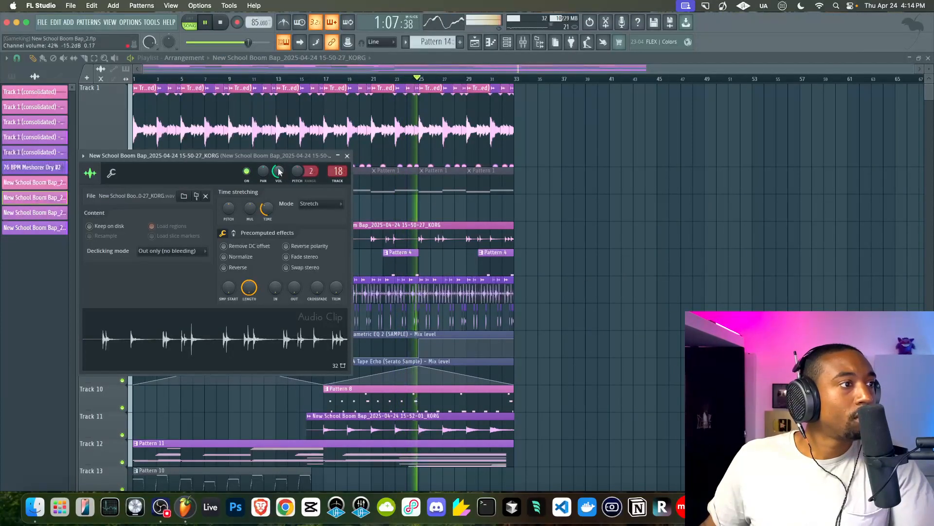
{"action": "key", "text": "F9"}
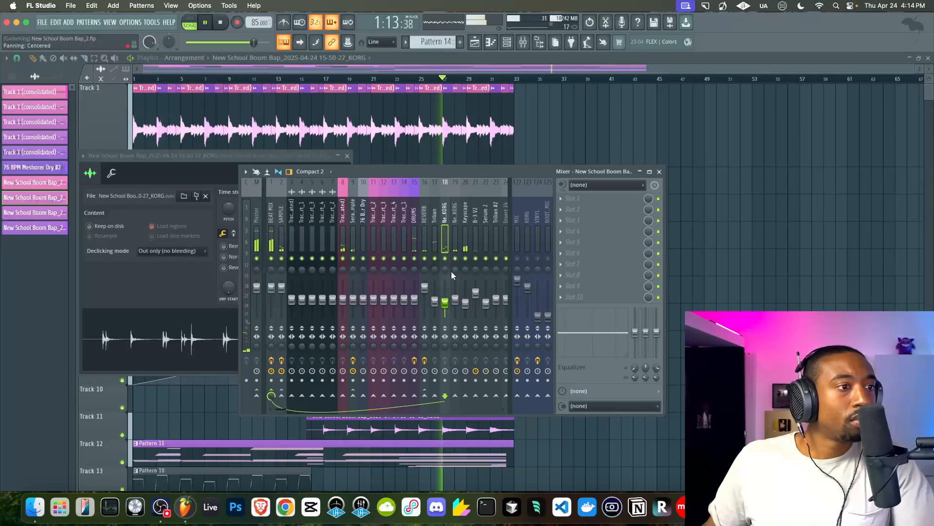
{"action": "scroll", "coordinate": [447, 270], "scroll_direction": "down", "scroll_amount": 5}
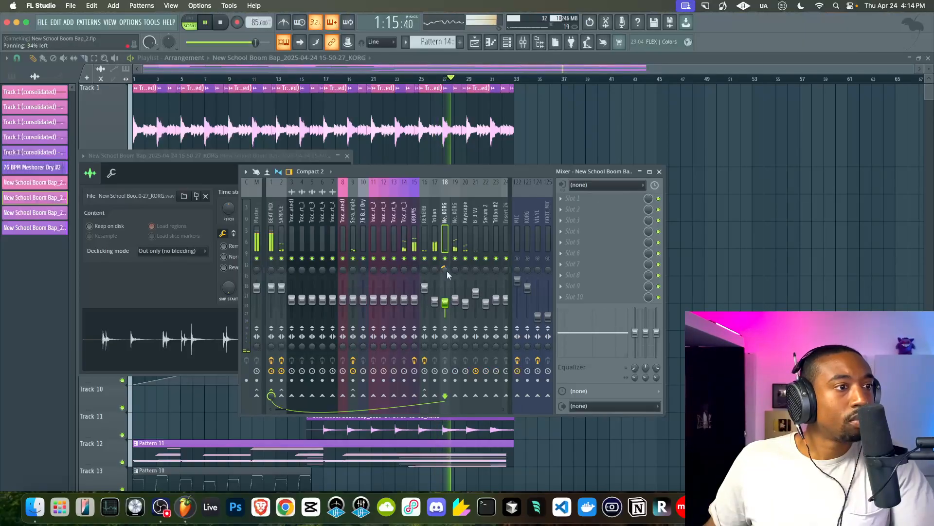
{"action": "left_click_drag", "start_coordinate": [465, 270], "coordinate": [465, 254]}
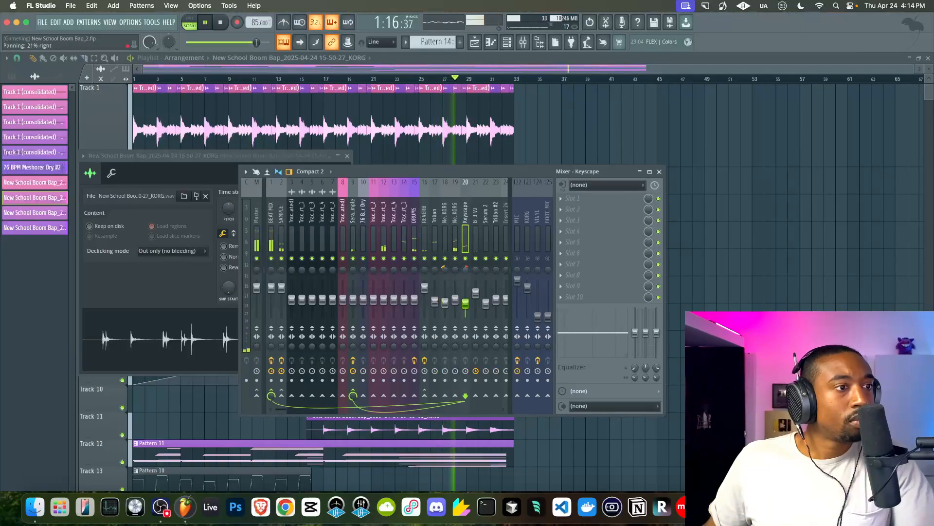
{"action": "left_click", "coordinate": [447, 270]}
Step: Set the volume of mixer track 19, the other KORG recording, to about -10.7 dB
{"action": "left_click", "coordinate": [455, 241]}
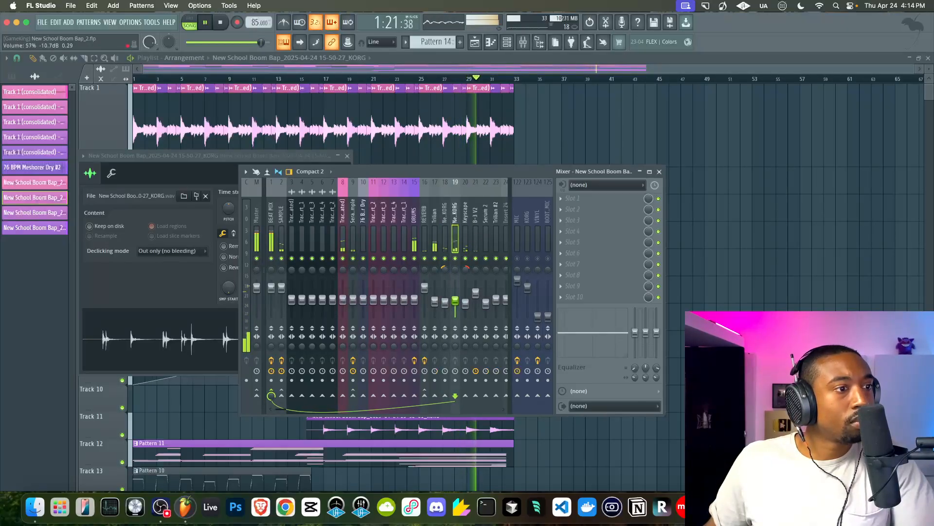
{"action": "left_click", "coordinate": [711, 285]}
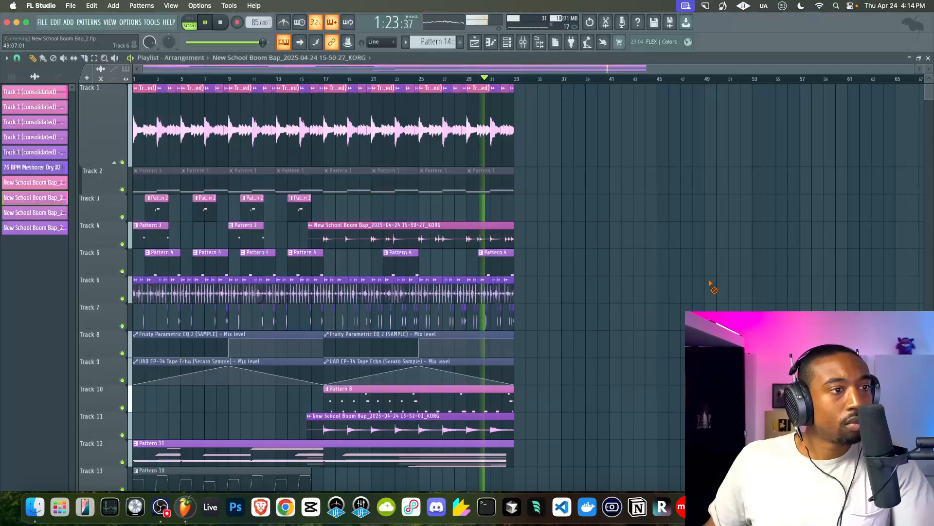
{"action": "left_click", "coordinate": [524, 44]}
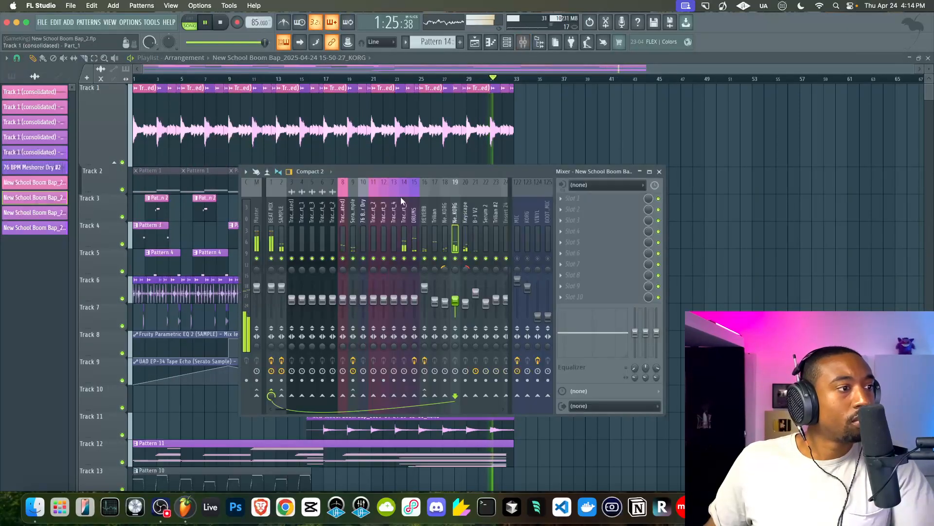
{"action": "left_click", "coordinate": [730, 222]}
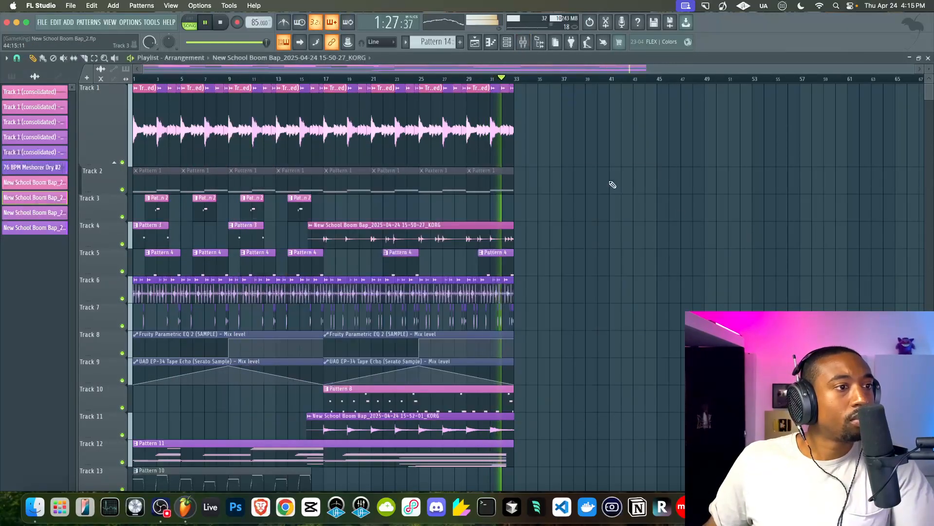
Step: Open Spectre on the DRUMS track and raise its high shelf at about 6.02 kHz to about 1.53 dB
{"action": "left_click", "coordinate": [524, 42]}
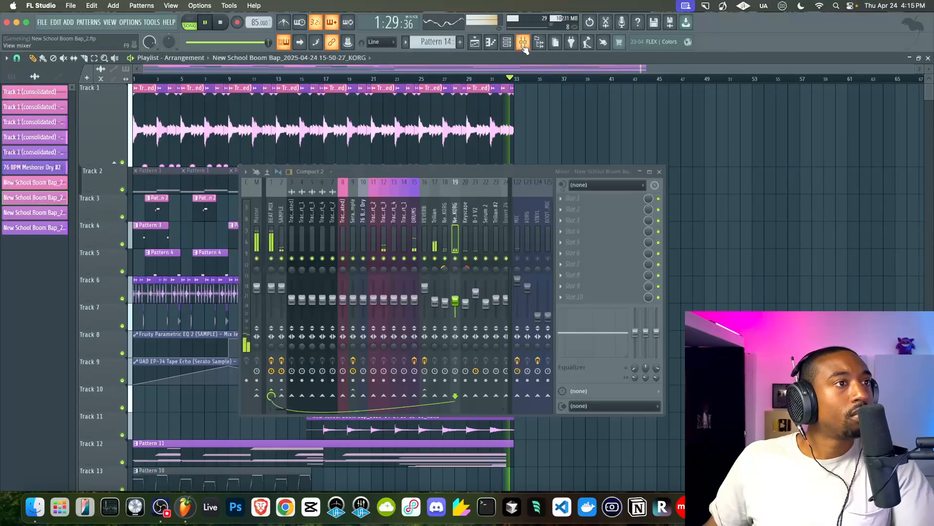
{"action": "left_click", "coordinate": [415, 205]}
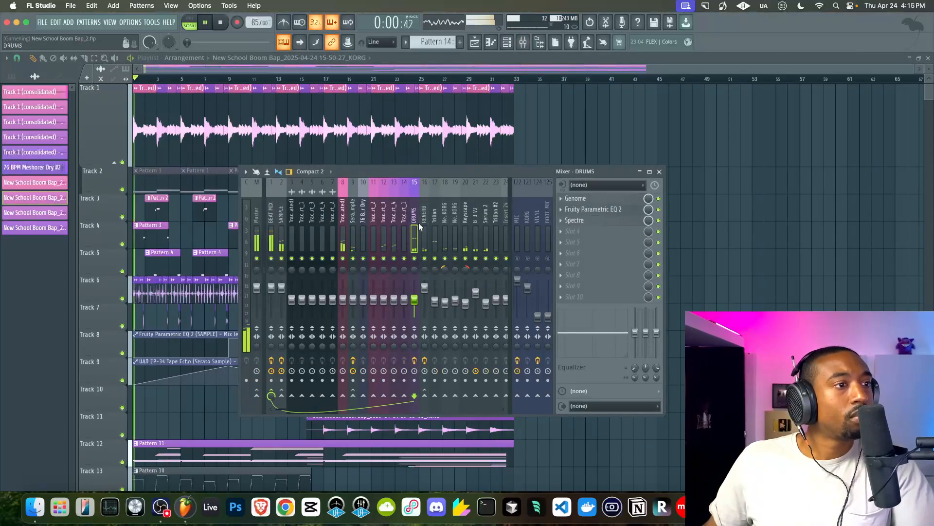
{"action": "left_click", "coordinate": [609, 224]}
{"action": "left_click_drag", "start_coordinate": [312, 178], "coordinate": [292, 174]}
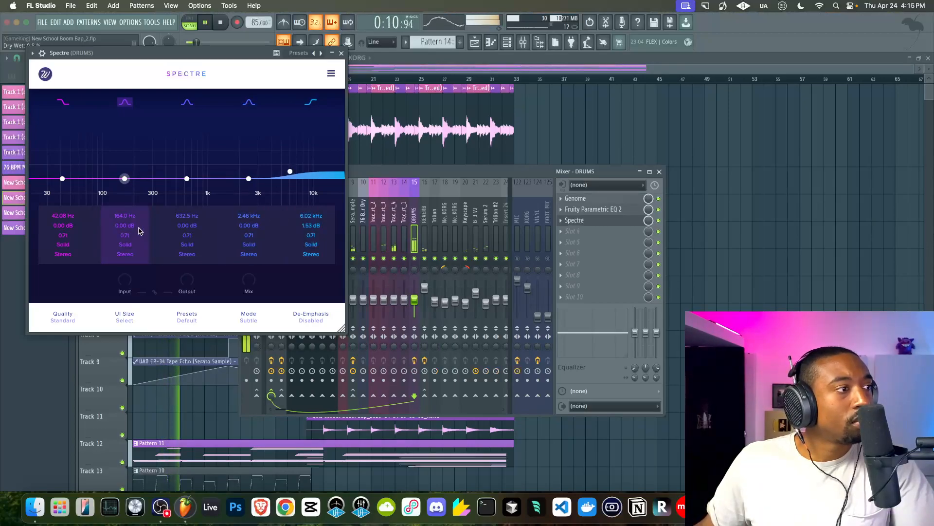
Step: Set Spectre's second band to 60 Hz with 1.00 dB gain and a Q of about 3.11
{"action": "left_click_drag", "start_coordinate": [126, 180], "coordinate": [88, 170]}
{"action": "scroll", "coordinate": [126, 169], "scroll_direction": "up", "scroll_amount": 3}
{"action": "scroll", "coordinate": [94, 170], "scroll_direction": "up", "scroll_amount": 1}
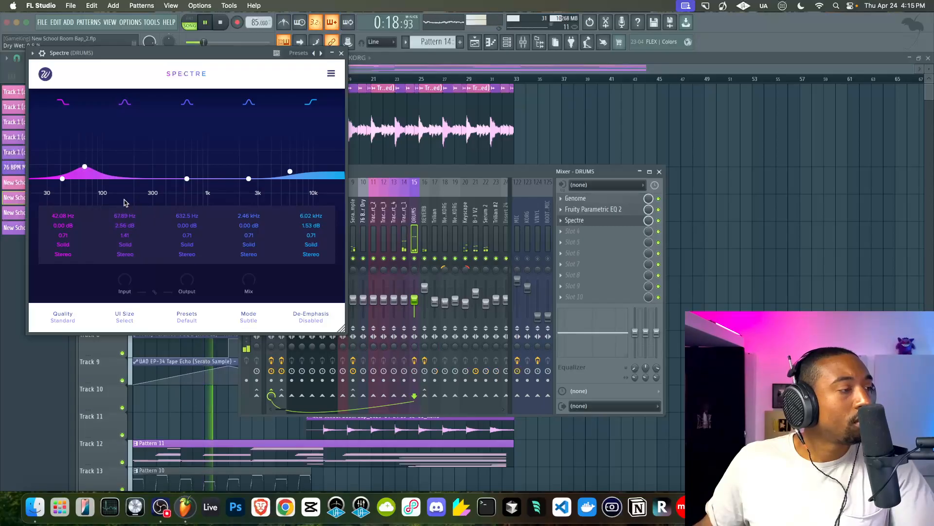
{"action": "double_click", "coordinate": [121, 214]}
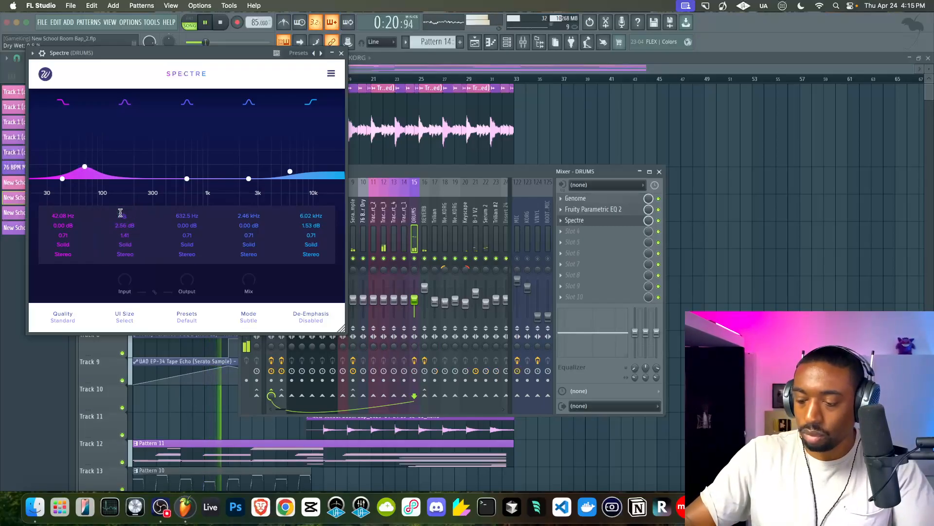
{"action": "type", "text": "60"}
{"action": "key", "text": "Return"}
{"action": "left_click_drag", "start_coordinate": [125, 232], "coordinate": [126, 187]}
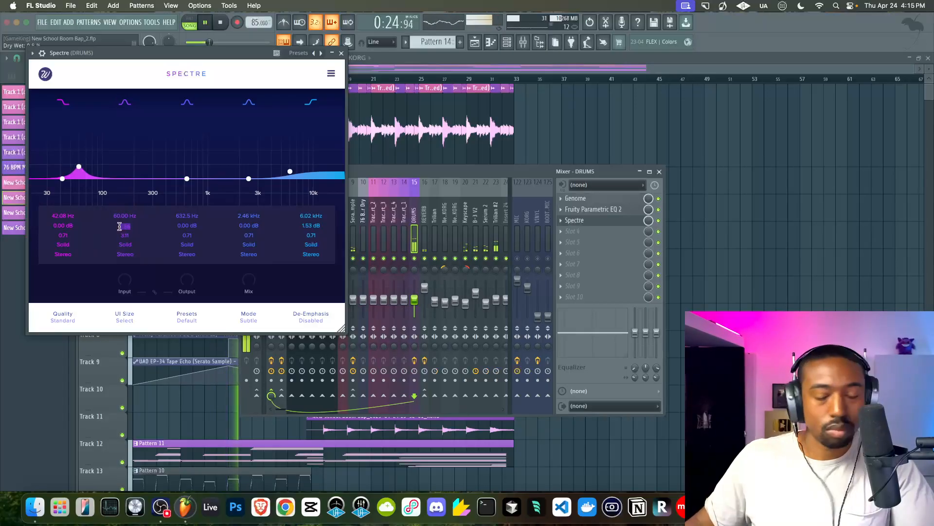
{"action": "scroll", "coordinate": [119, 228], "scroll_direction": "down", "scroll_amount": 3}
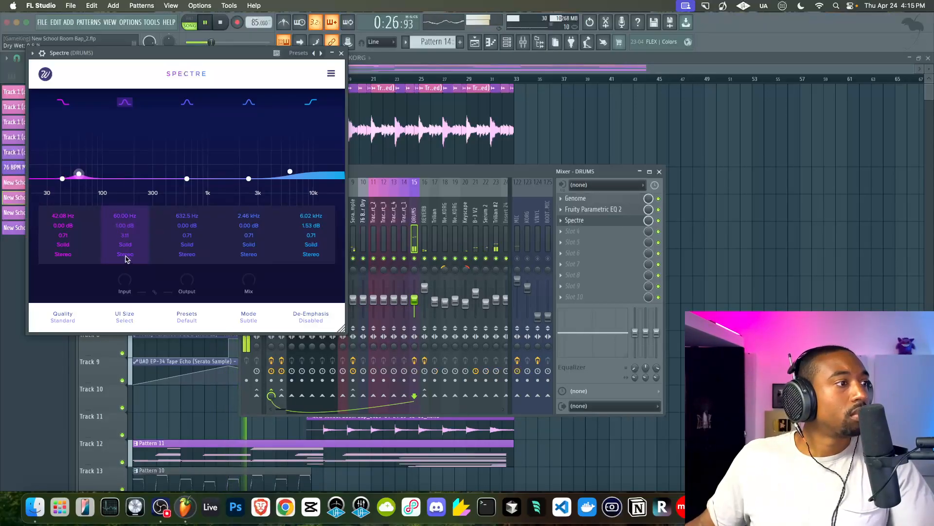
Step: Set Spectre's quality to Best and its mode to Aggressive
{"action": "left_click", "coordinate": [56, 313]}
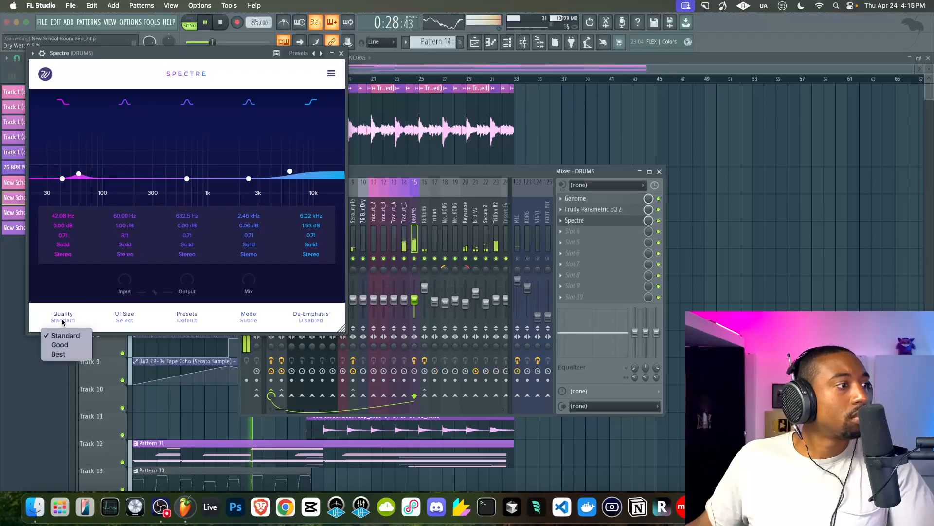
{"action": "left_click", "coordinate": [61, 354]}
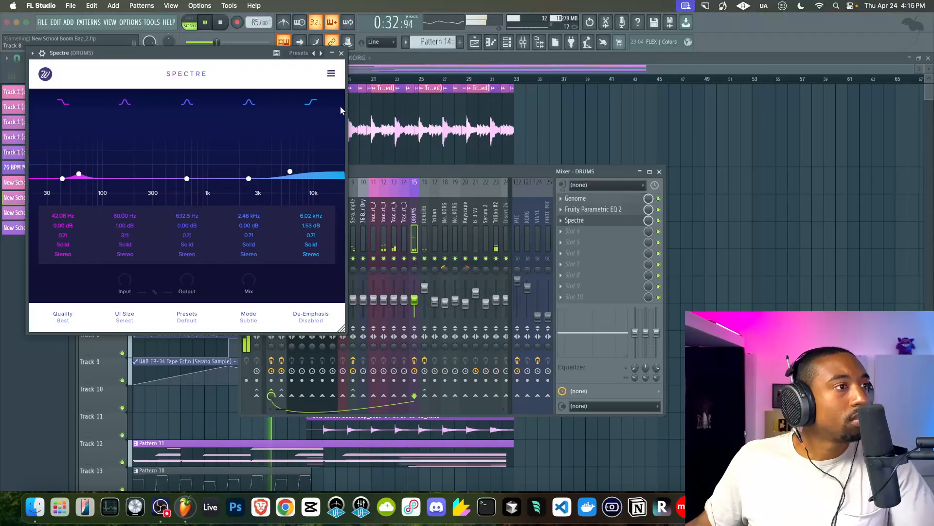
{"action": "left_click", "coordinate": [124, 319]}
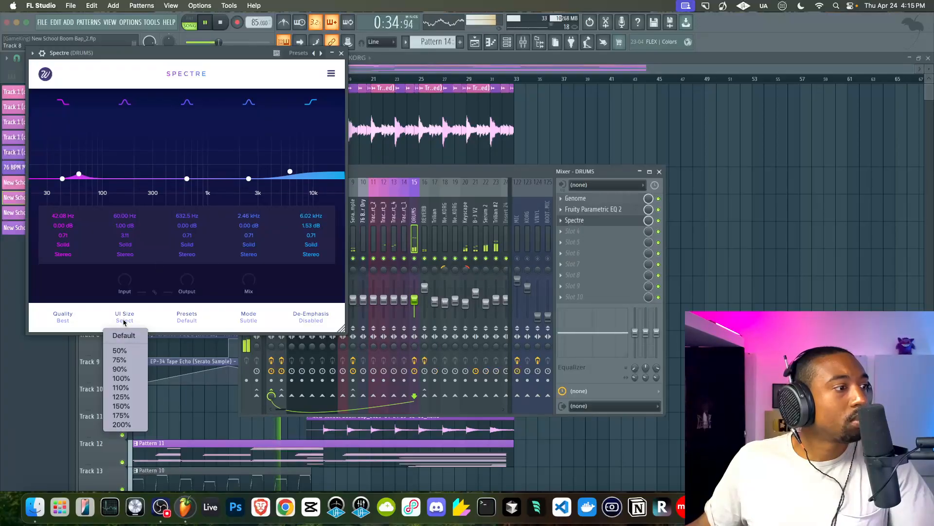
{"action": "left_click", "coordinate": [126, 320]}
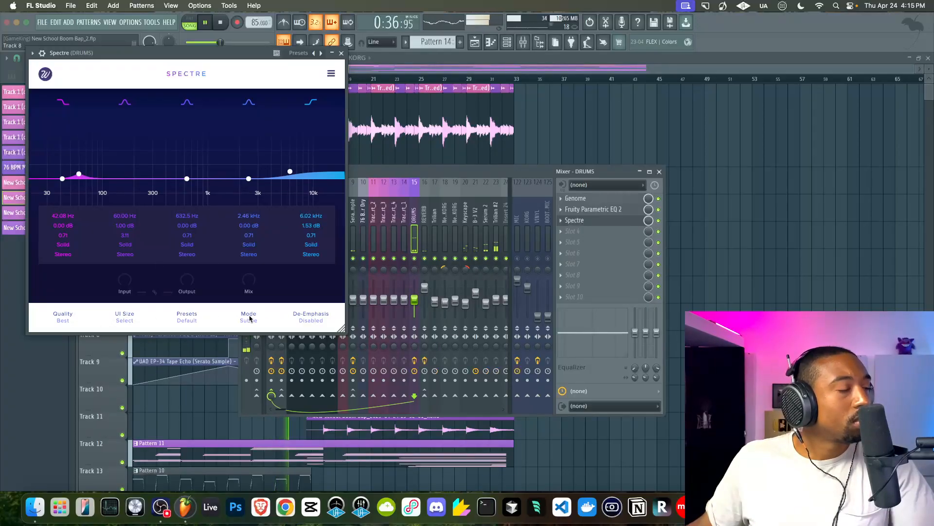
{"action": "left_click", "coordinate": [249, 319]}
{"action": "left_click", "coordinate": [251, 353]}
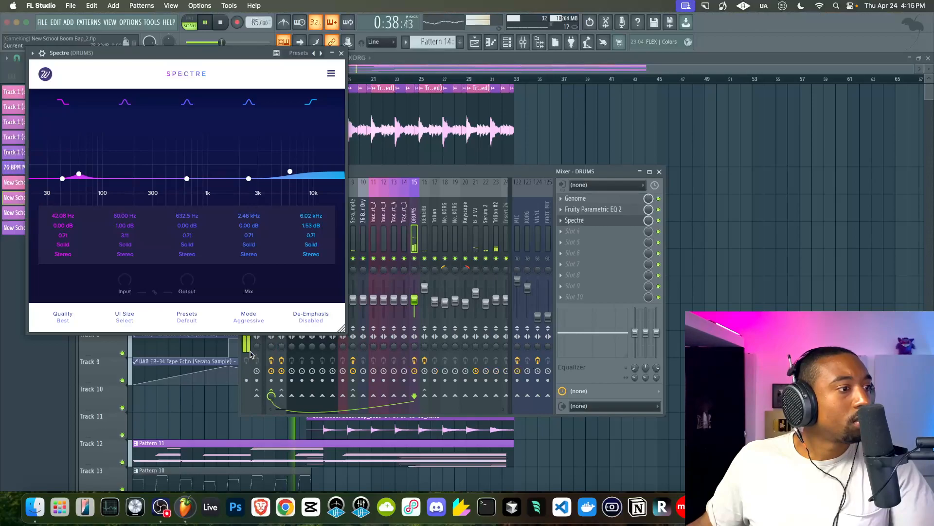
{"action": "left_click", "coordinate": [250, 321]}
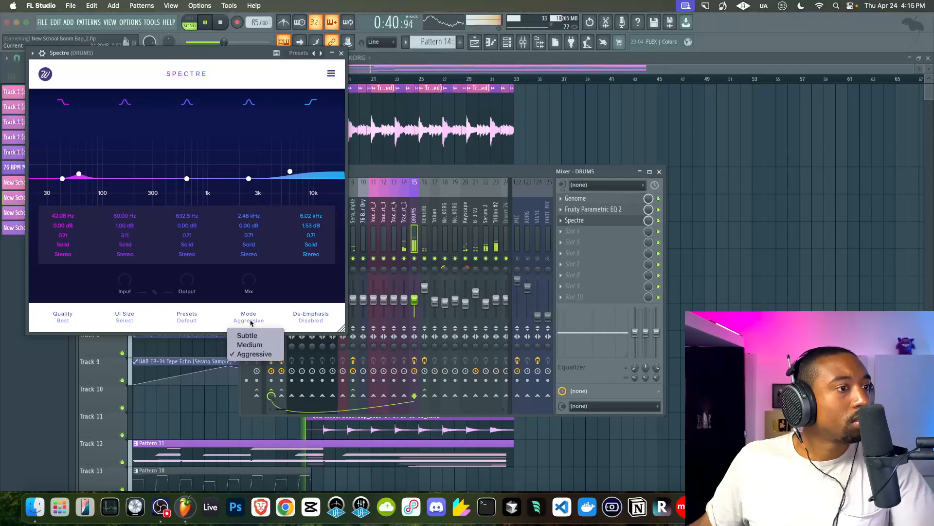
{"action": "left_click", "coordinate": [261, 298]}
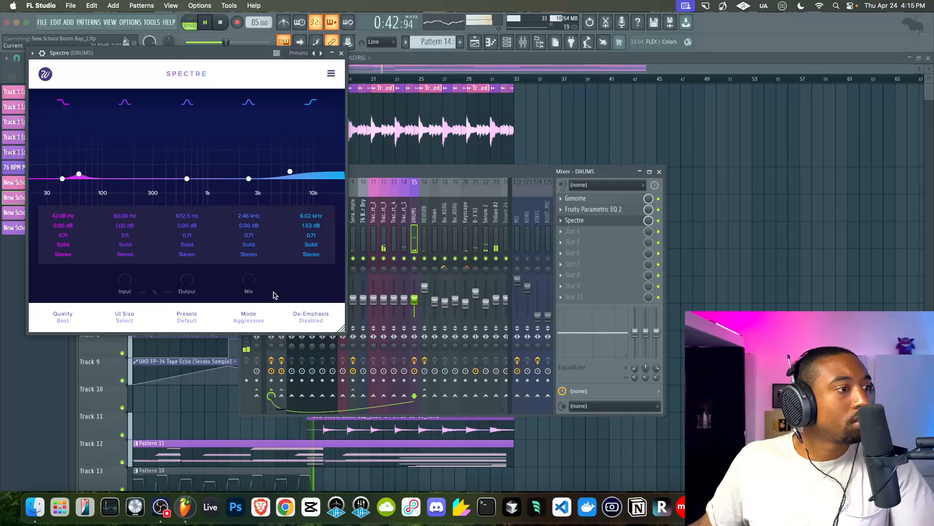
{"action": "left_click", "coordinate": [251, 321]}
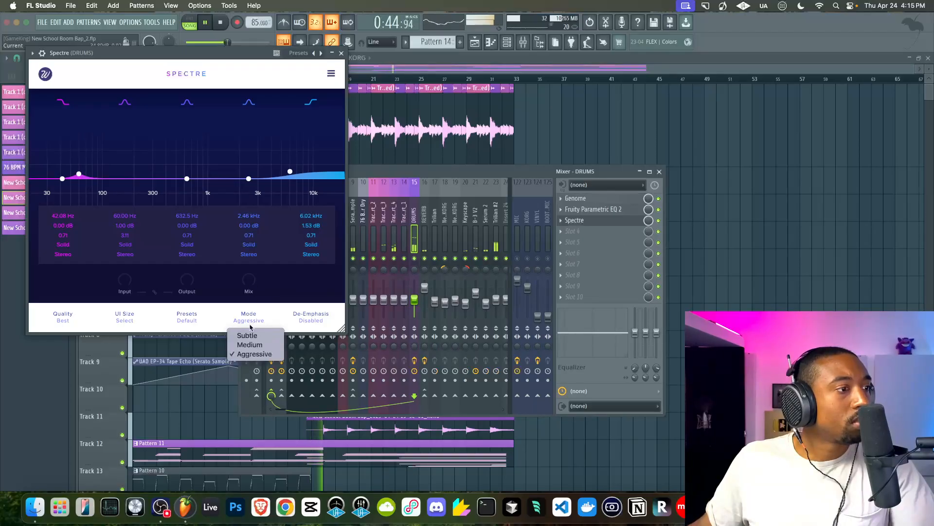
Step: Lower Spectre's high shelf gain to about 0.57 dB and move the flat middle band to about 1.09 kHz
{"action": "left_click", "coordinate": [310, 244]}
{"action": "left_click", "coordinate": [307, 227]}
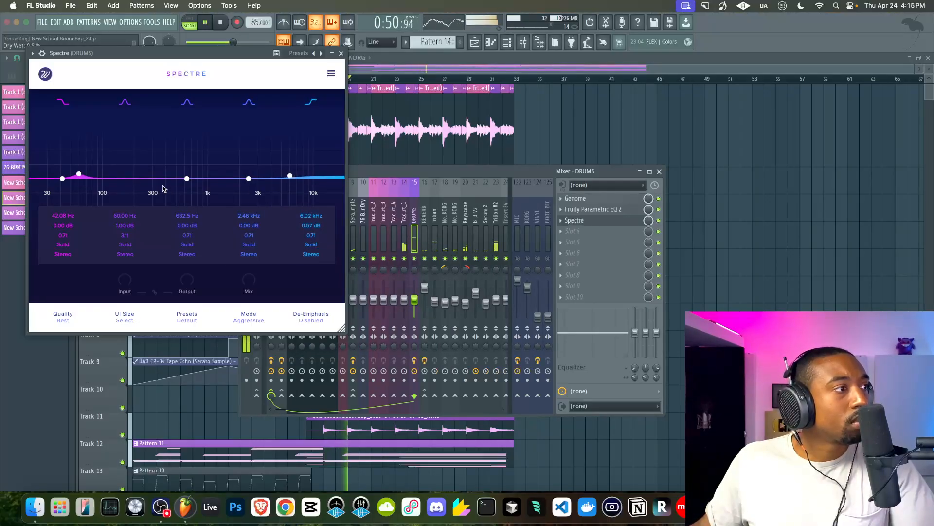
{"action": "left_click_drag", "start_coordinate": [187, 178], "coordinate": [211, 179]}
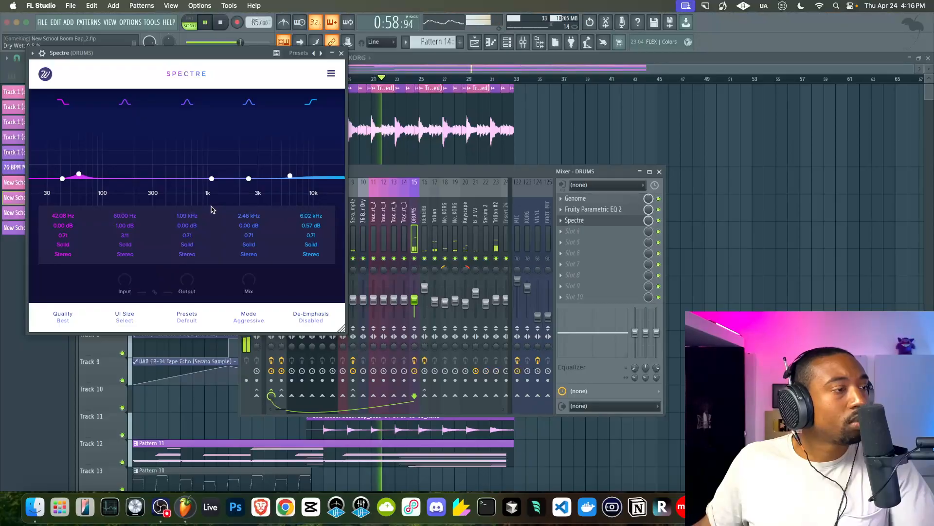
Step: Close Spectre and lower the Trilian #2 mixer track's level slightly
{"action": "left_click", "coordinate": [341, 53]}
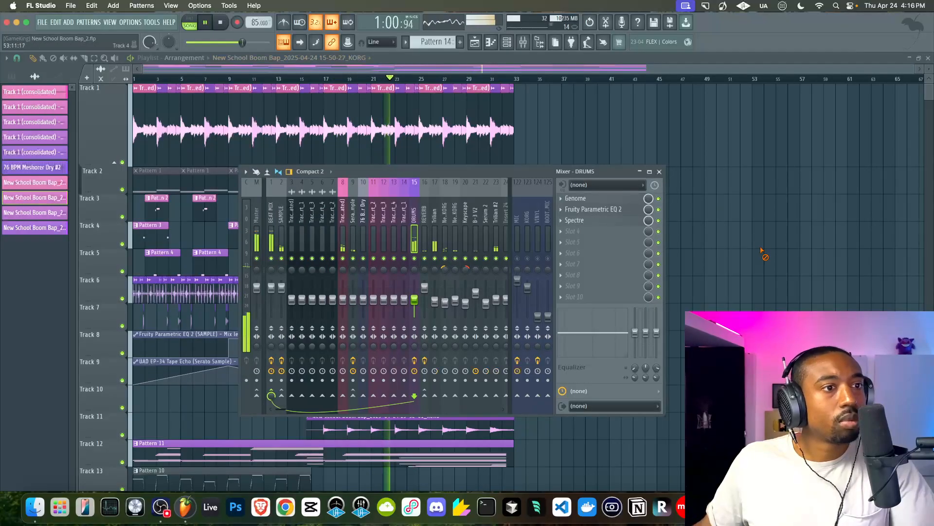
{"action": "key", "text": "F9"}
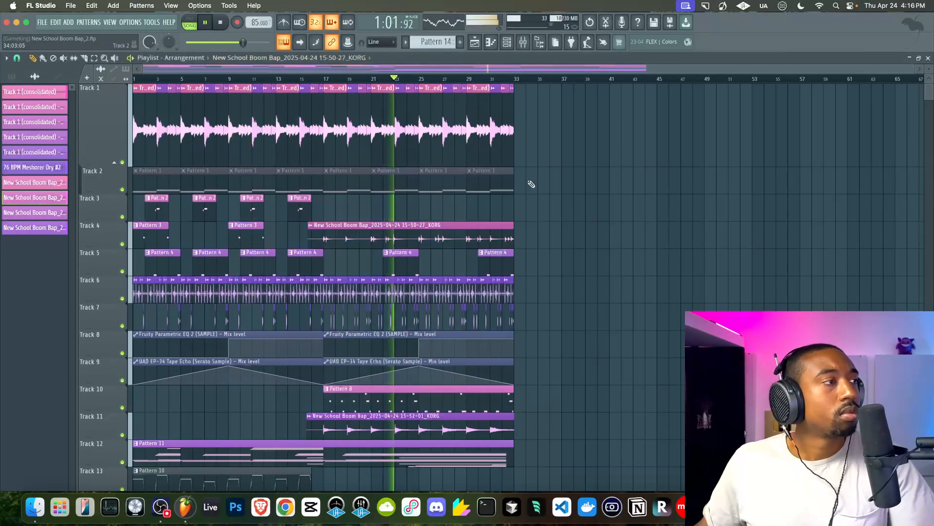
{"action": "left_click", "coordinate": [523, 42]}
{"action": "left_click", "coordinate": [496, 299]}
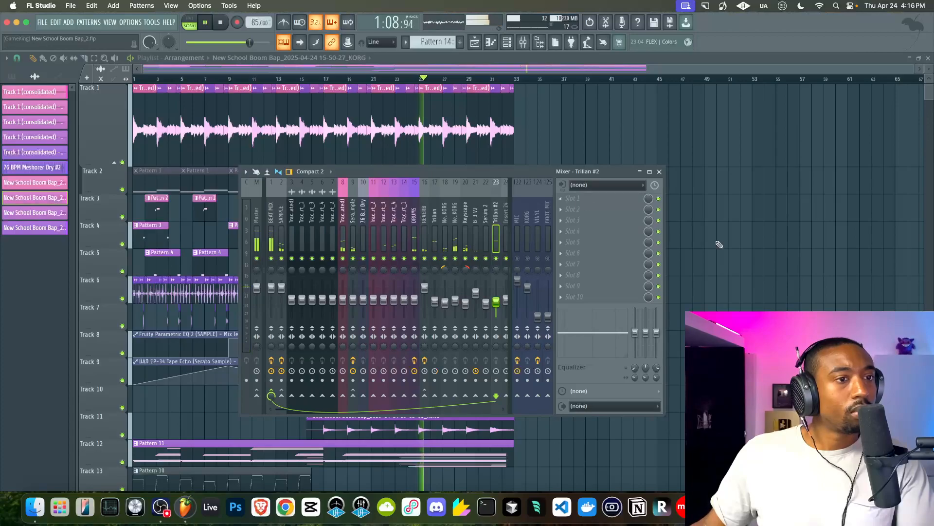
{"action": "key", "text": "F9"}
Step: Play from bar 17 and trim the start of the Pattern 8 clip on Track 10 to bar 25
{"action": "left_click", "coordinate": [325, 79]}
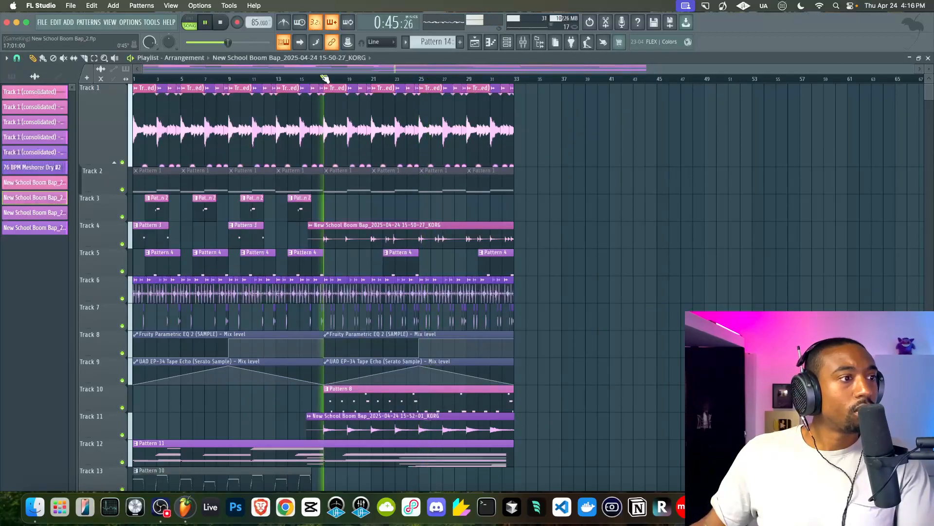
{"action": "scroll", "coordinate": [325, 319], "scroll_direction": "down", "scroll_amount": 3}
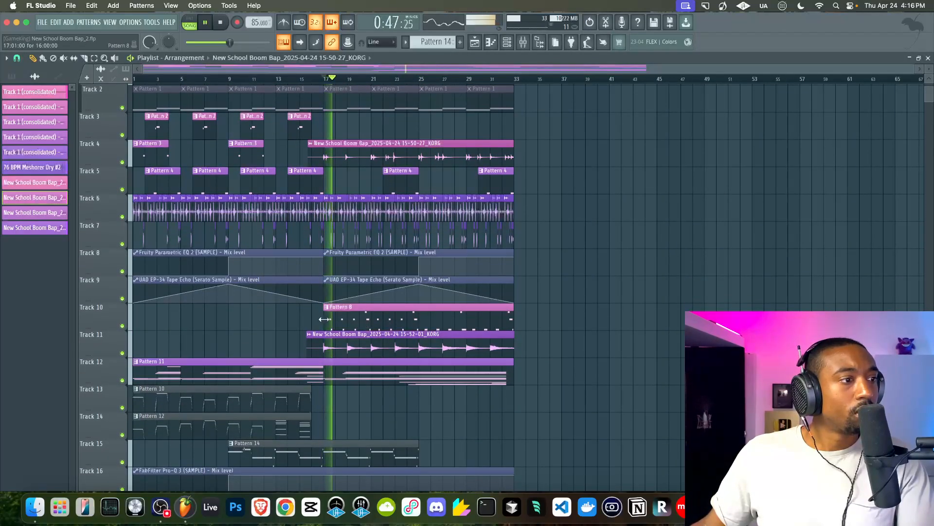
{"action": "left_click_drag", "start_coordinate": [325, 319], "coordinate": [419, 319]}
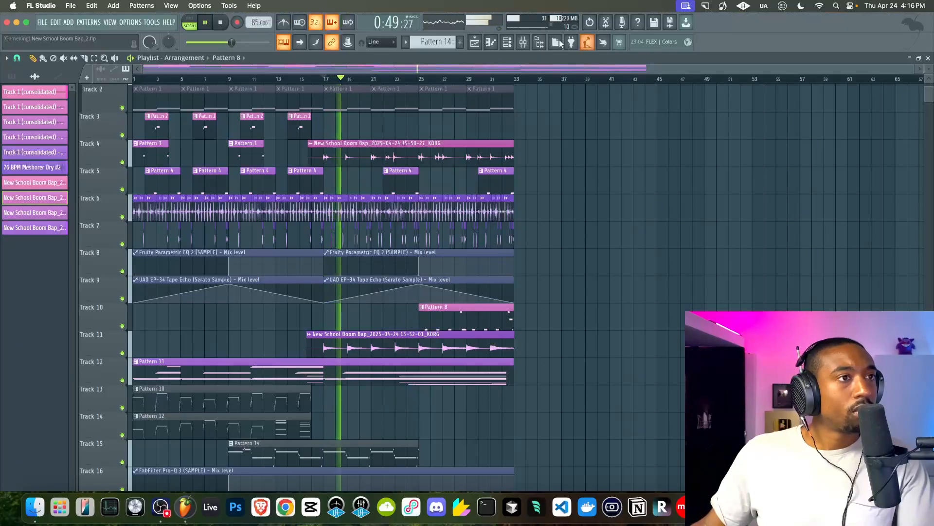
Step: Load Spectre into the first effect slot of the Trilian #2 mixer track
{"action": "left_click", "coordinate": [523, 42]}
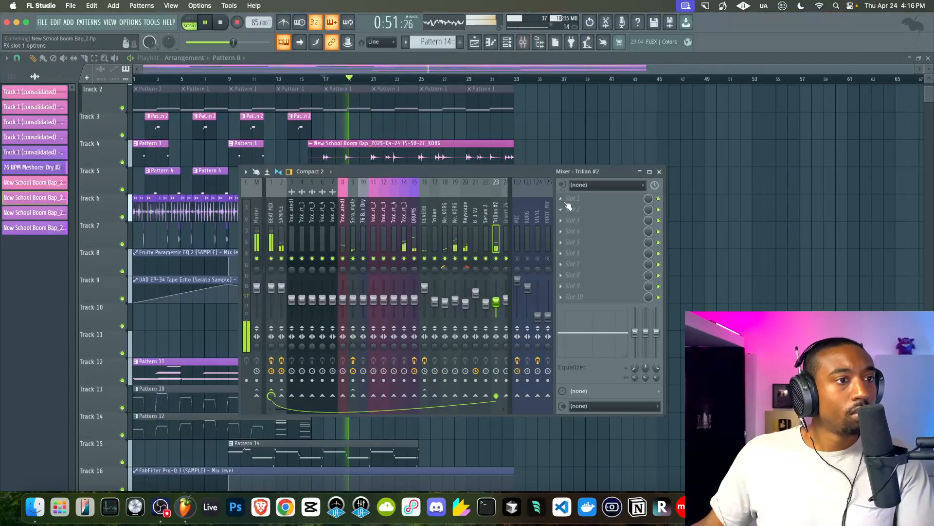
{"action": "left_click", "coordinate": [568, 202]}
{"action": "scroll", "coordinate": [388, 246], "scroll_direction": "right", "scroll_amount": 2}
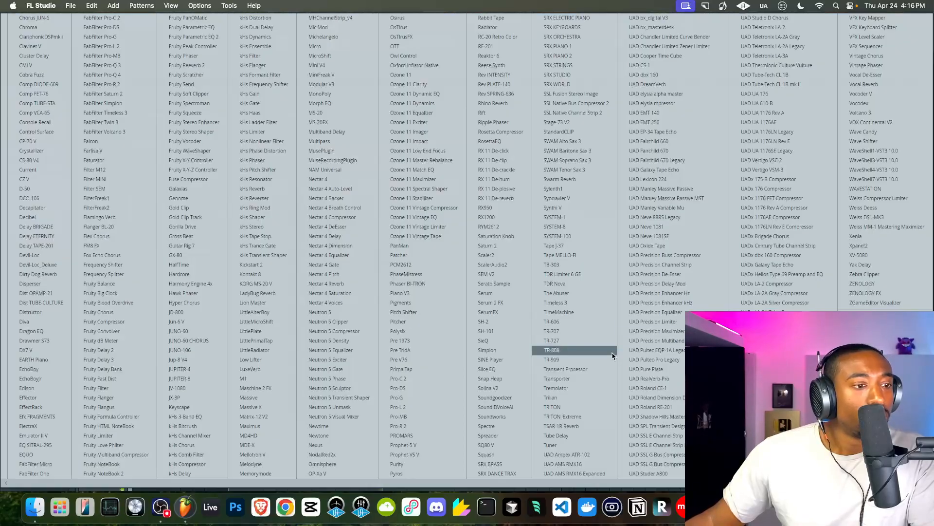
{"action": "left_click", "coordinate": [501, 427]}
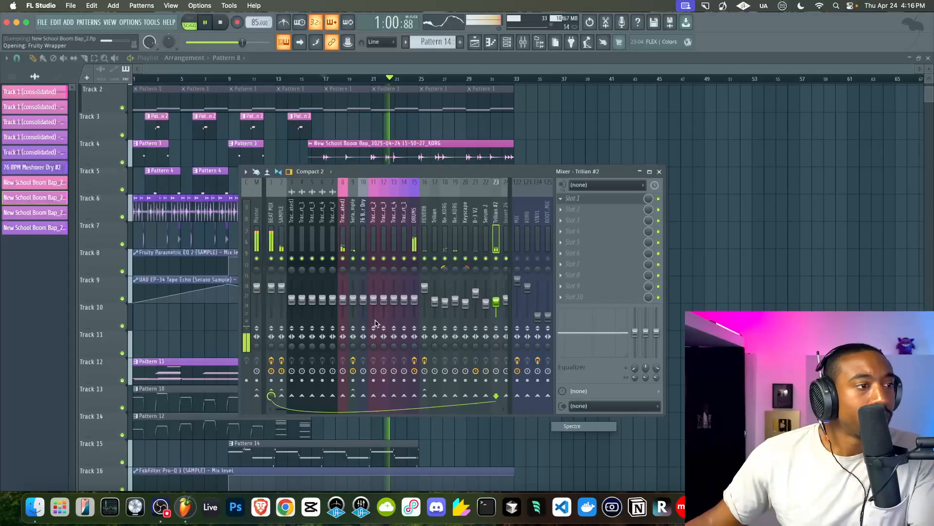
Step: Set Spectre's second band to about 128.4 Hz with 1.64 dB gain and its quality to Best
{"action": "left_click_drag", "start_coordinate": [99, 153], "coordinate": [88, 145]}
{"action": "left_click", "coordinate": [38, 292]}
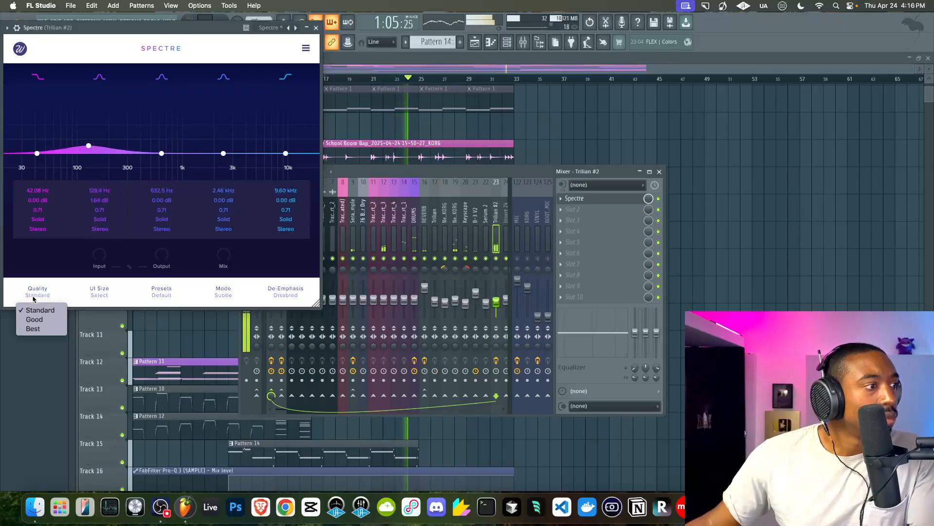
{"action": "left_click", "coordinate": [37, 327]}
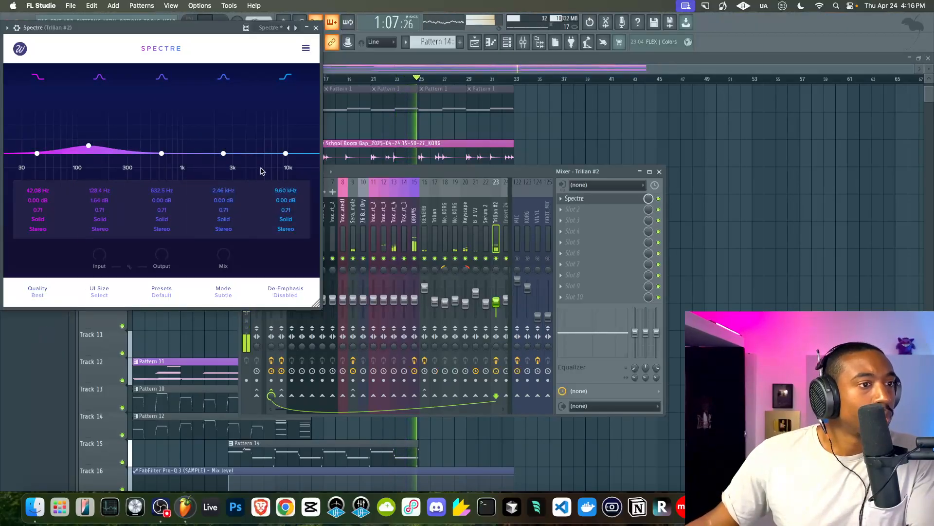
Step: Add the UADx LA-3A Compressor after Spectre on Trilian #2 and lower the track's fader while auditioning from bar 17
{"action": "left_click", "coordinate": [340, 81]}
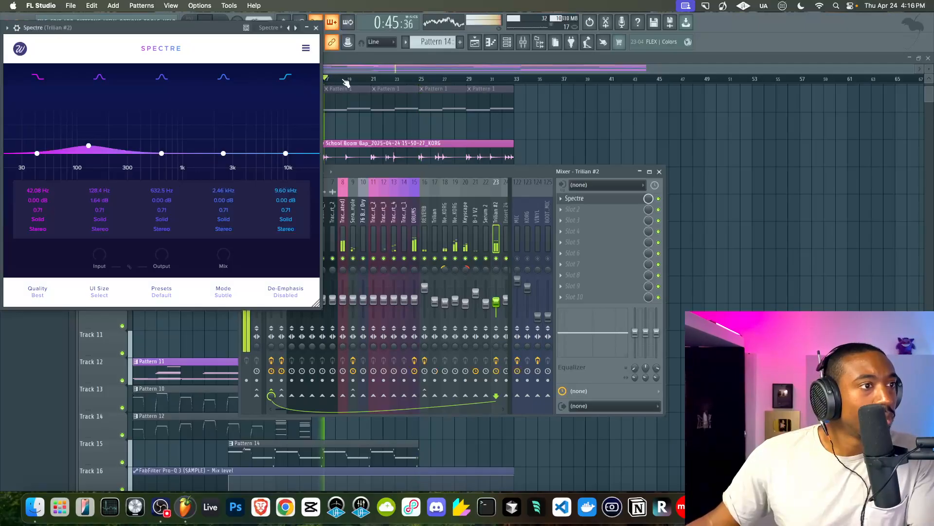
{"action": "left_click", "coordinate": [578, 216]}
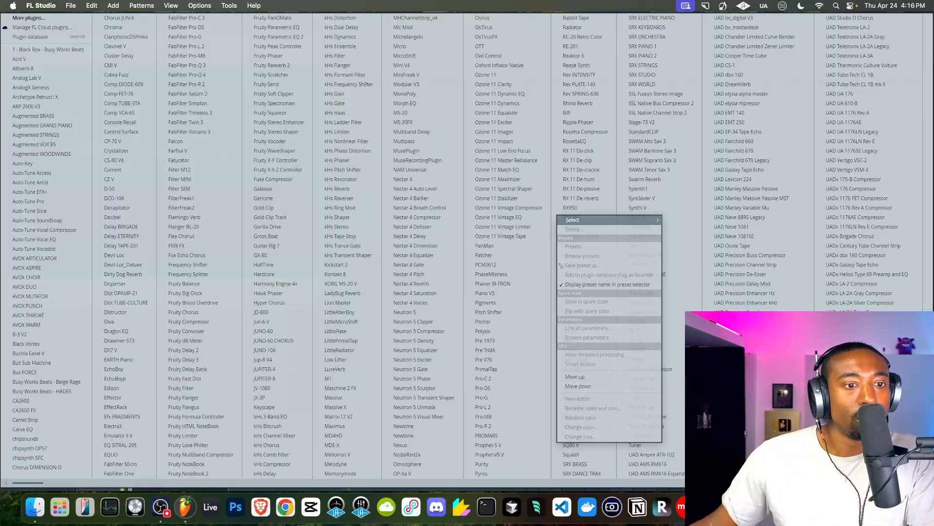
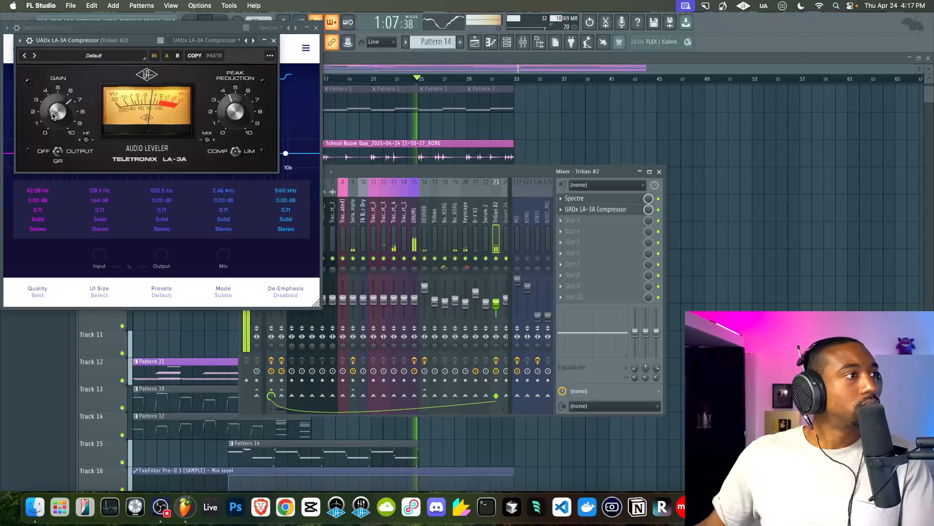
{"action": "key", "text": "space"}
{"action": "key", "text": "space"}
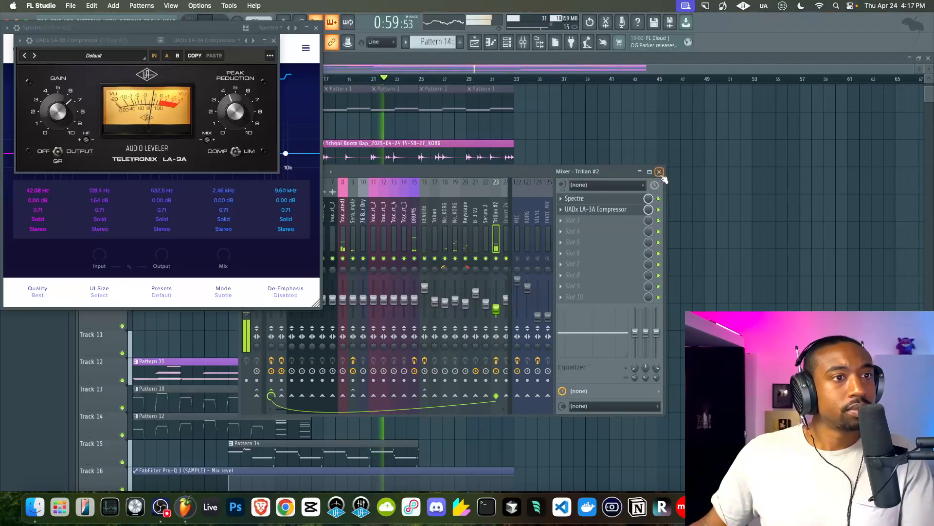
{"action": "left_click", "coordinate": [659, 171]}
{"action": "left_click", "coordinate": [274, 40]}
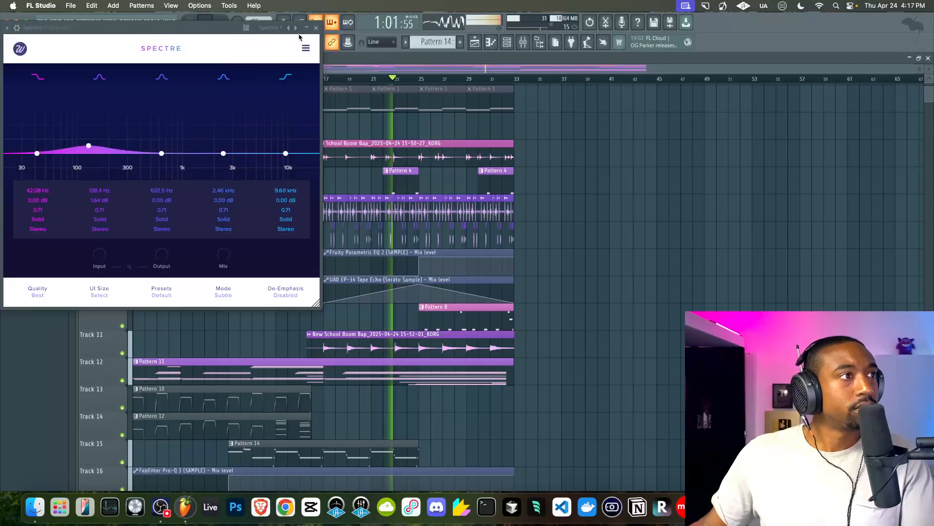
{"action": "left_click", "coordinate": [316, 28]}
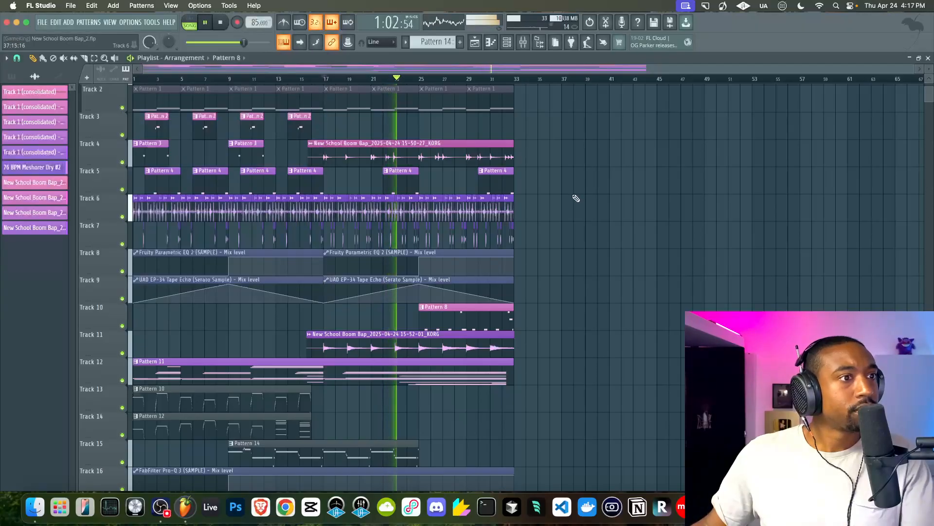
Step: Select the mixer tracks from BEAT MIX to Trilian #2 and compare playback with their effects bypassed and active
{"action": "left_click", "coordinate": [524, 44]}
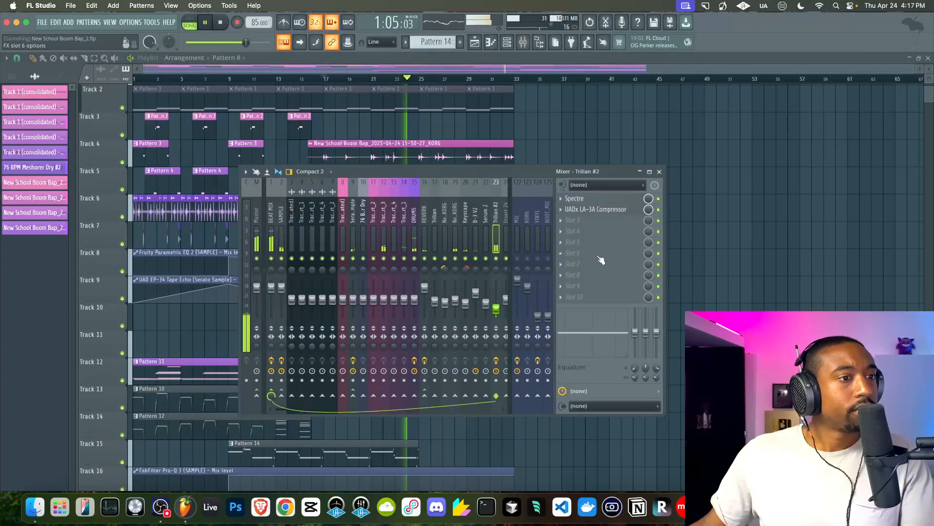
{"action": "key", "text": "space"}
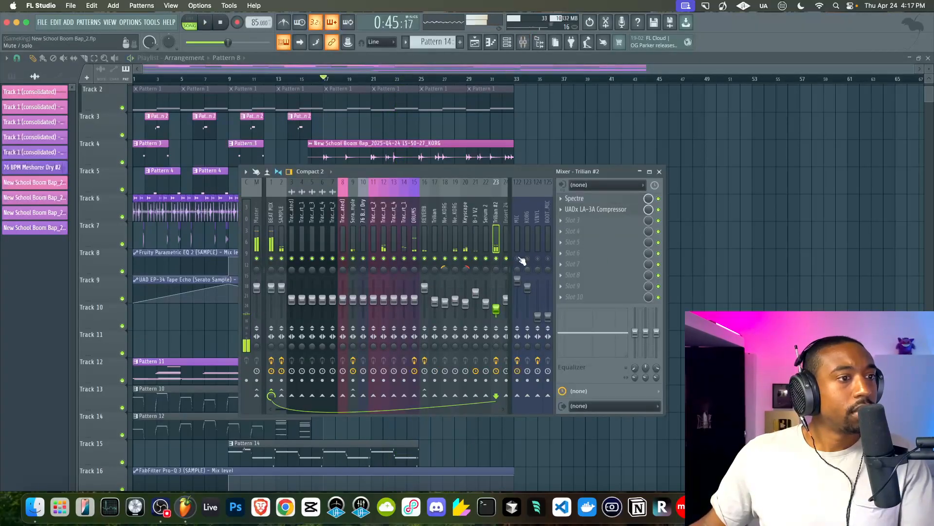
{"action": "left_click_drag", "start_coordinate": [471, 233], "coordinate": [214, 225]}
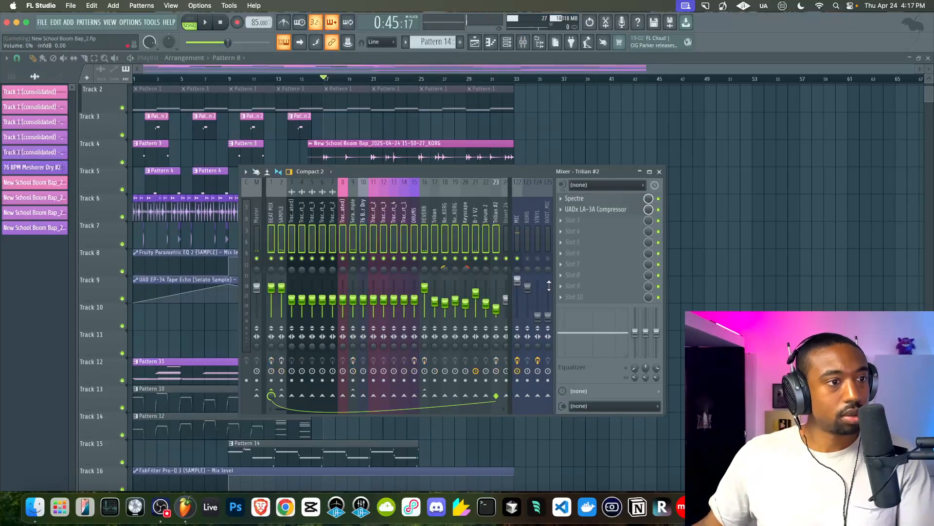
{"action": "key", "text": "space"}
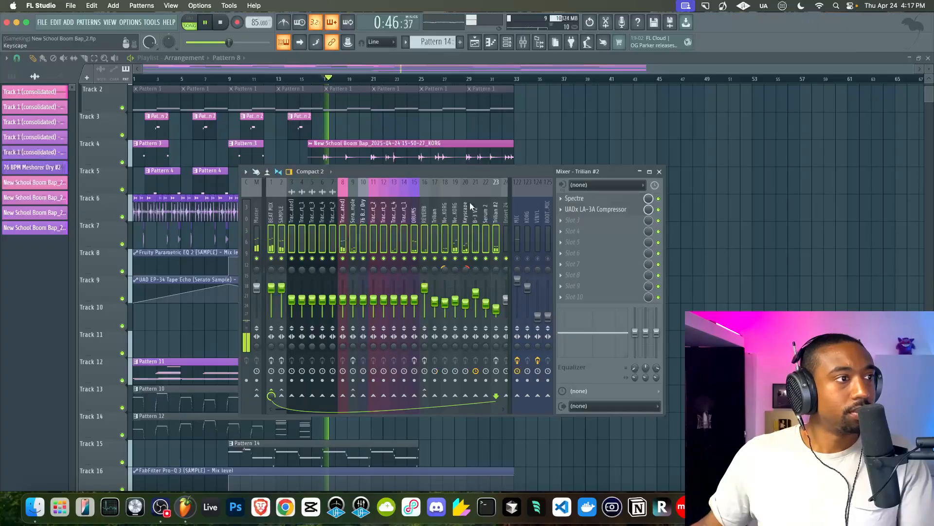
{"action": "left_click", "coordinate": [221, 23]}
{"action": "key", "text": "space"}
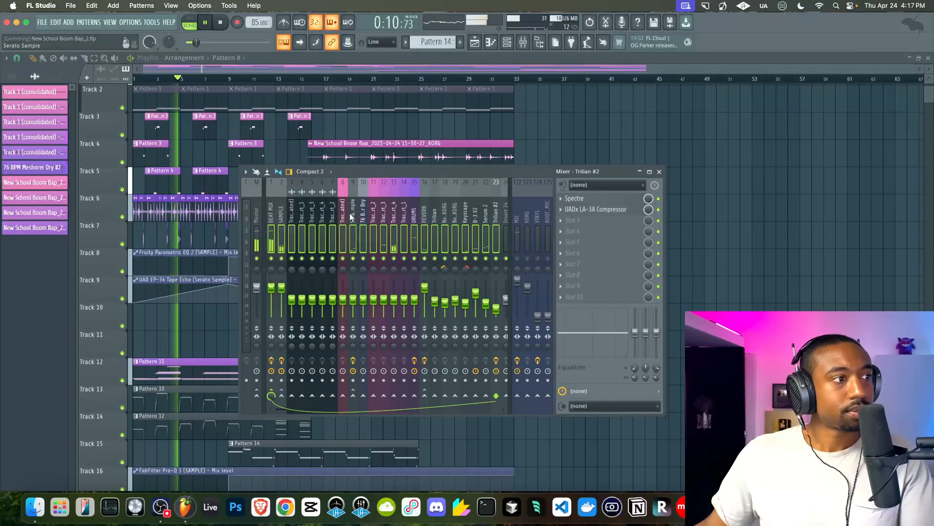
Step: Check FabFilter Pro-L 2 on the BEAT MIX track and set the Ozone 11 Maximizer's Soft Clip to 42%
{"action": "left_click", "coordinate": [282, 218]}
{"action": "left_click", "coordinate": [272, 218]}
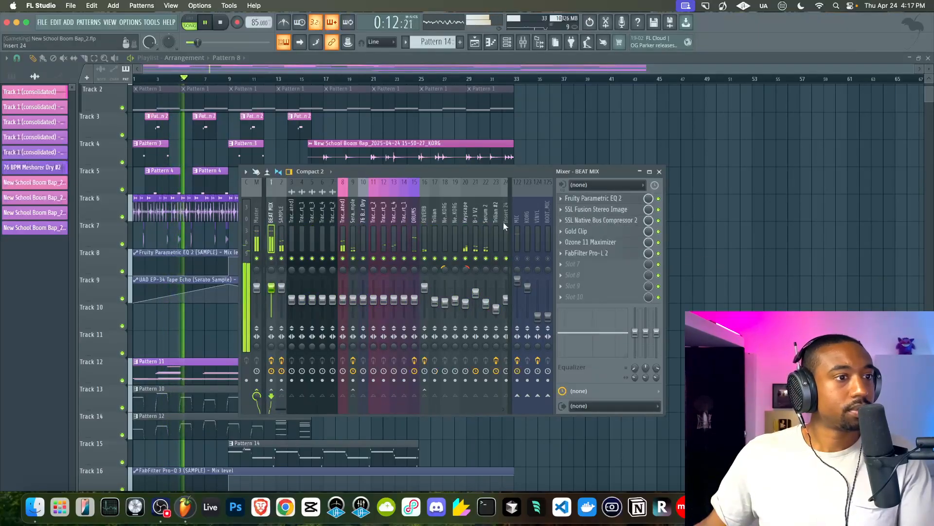
{"action": "left_click", "coordinate": [598, 254]}
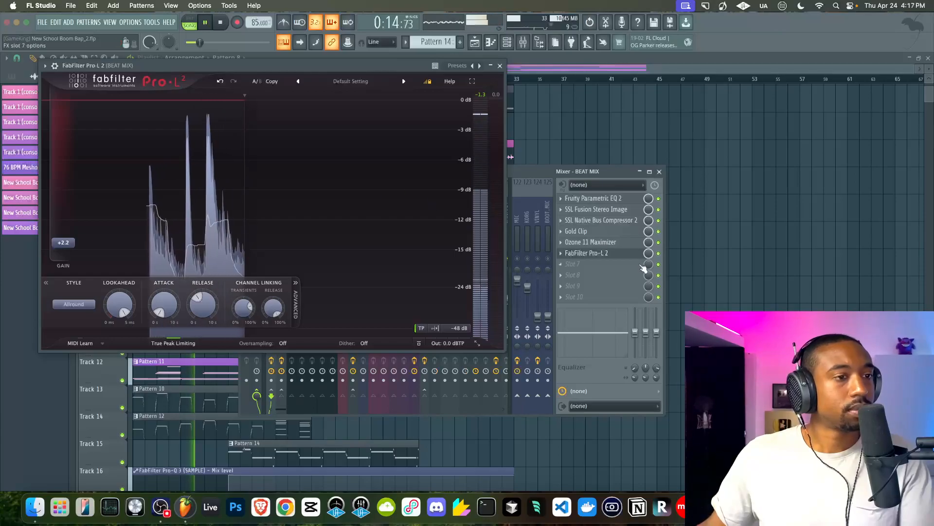
{"action": "left_click", "coordinate": [618, 243]}
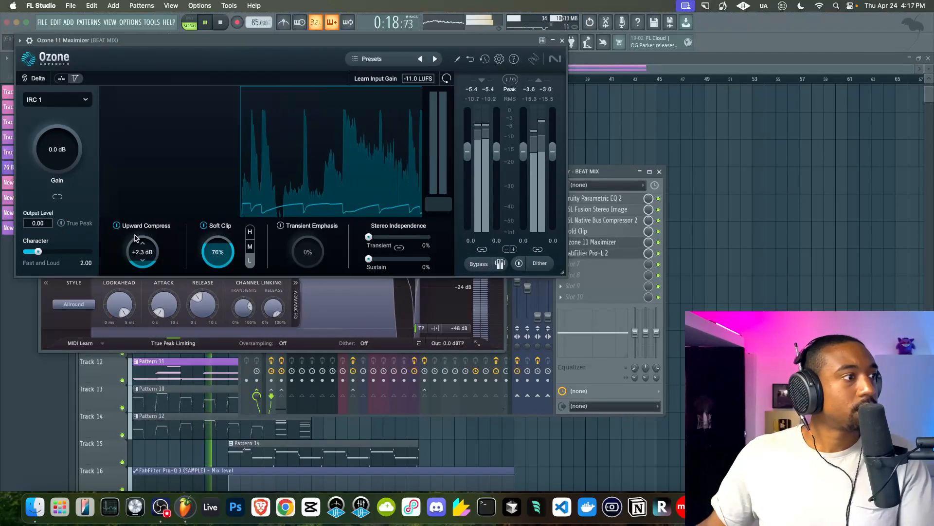
{"action": "left_click_drag", "start_coordinate": [217, 250], "coordinate": [217, 265]}
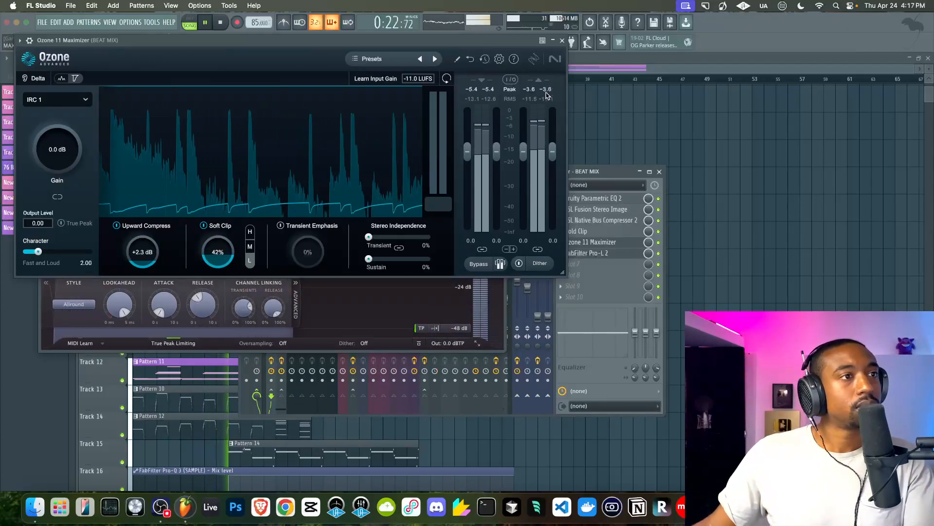
{"action": "left_click", "coordinate": [562, 40]}
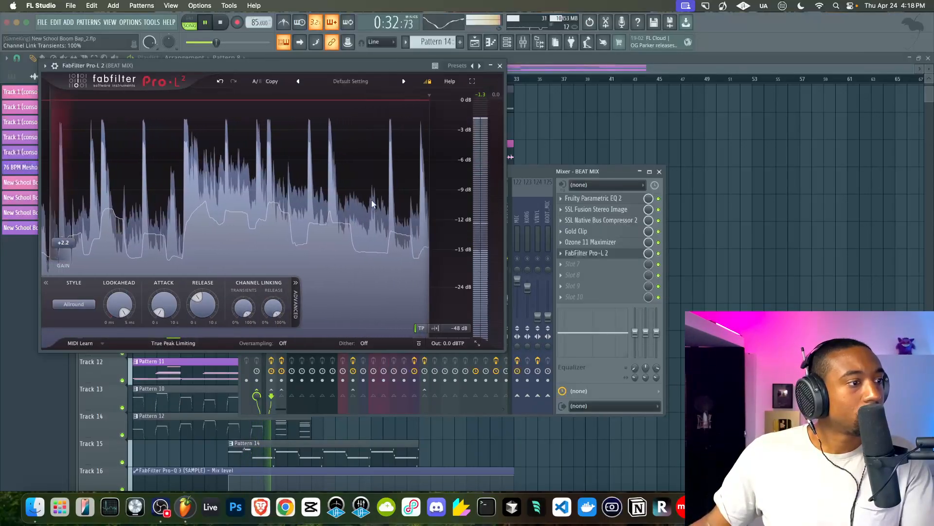
{"action": "left_click", "coordinate": [500, 66]}
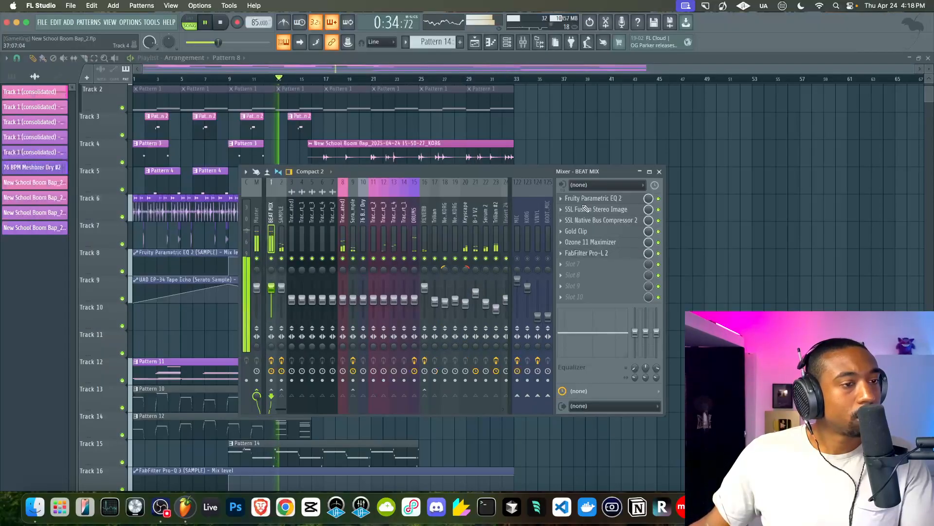
Step: Compare the BEAT MIX sound with Gold Clip disabled and enabled during playback
{"action": "left_click", "coordinate": [642, 232]}
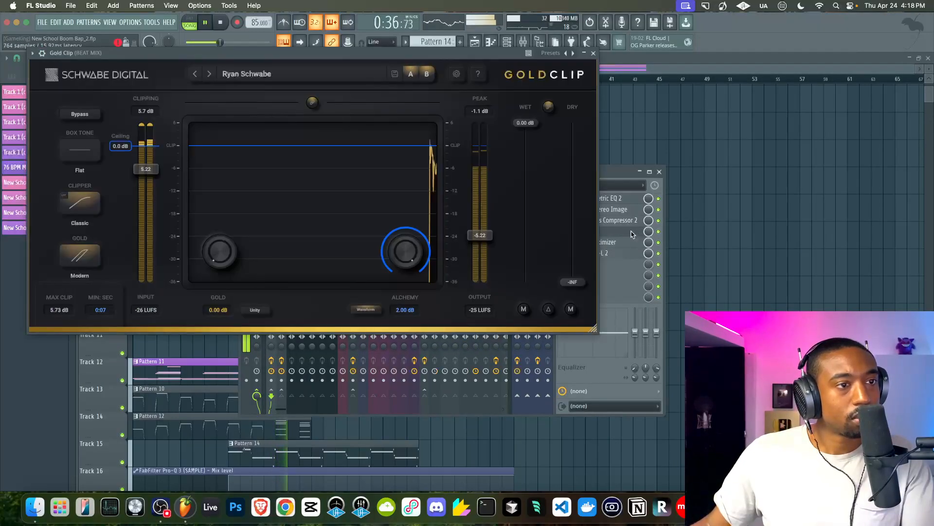
{"action": "left_click", "coordinate": [658, 233]}
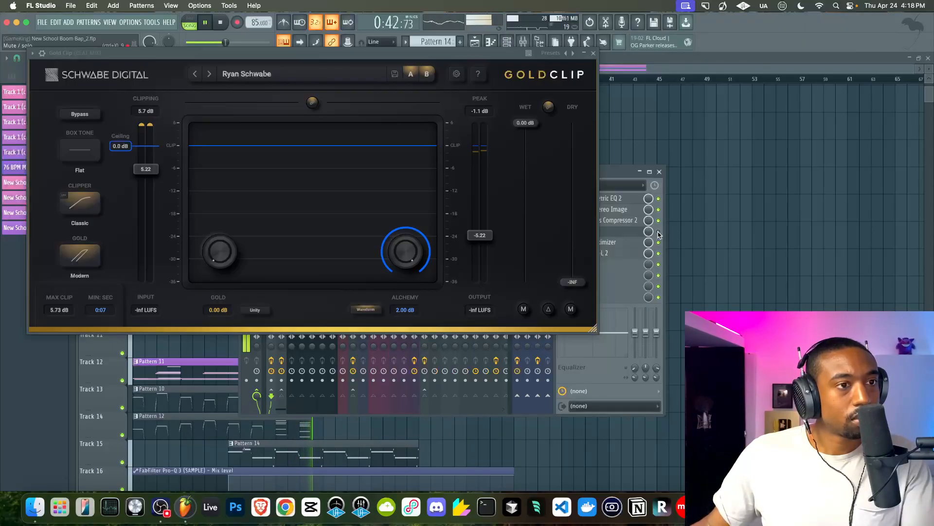
{"action": "left_click", "coordinate": [658, 233]}
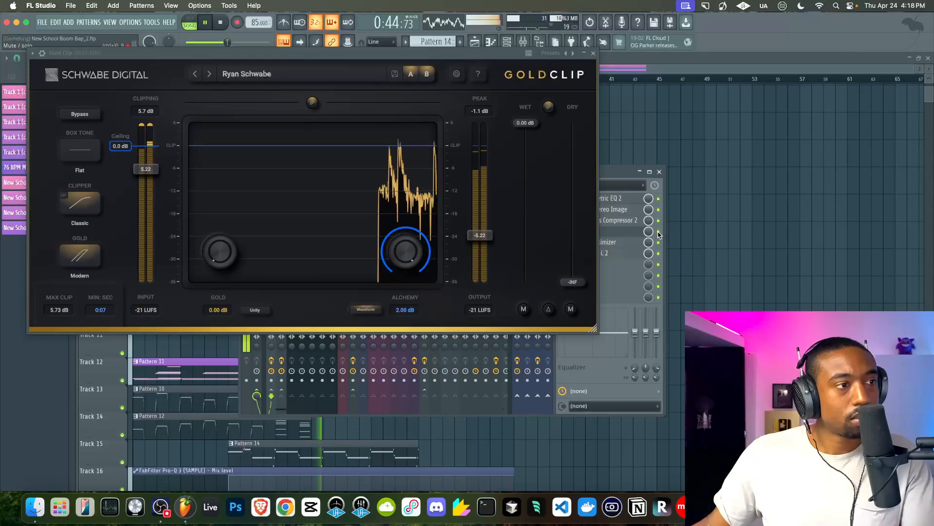
{"action": "left_click", "coordinate": [658, 233]}
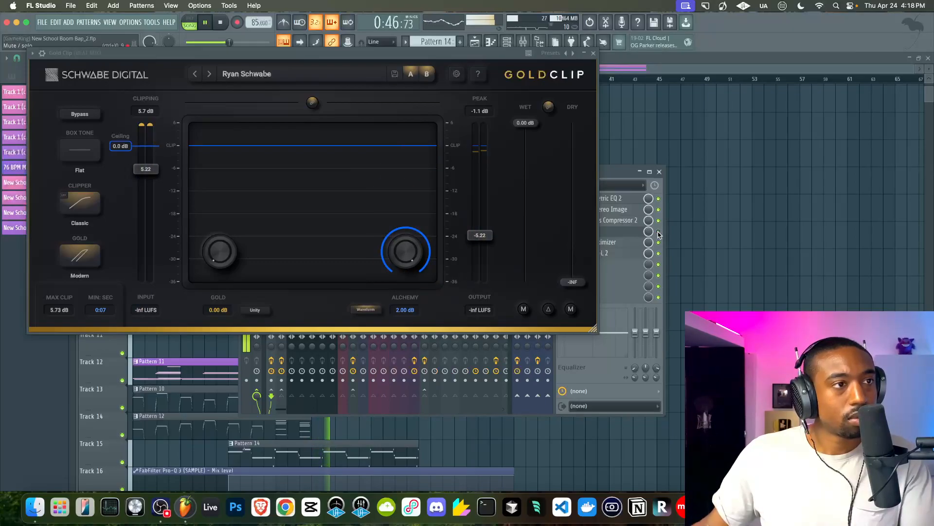
{"action": "left_click", "coordinate": [594, 53]}
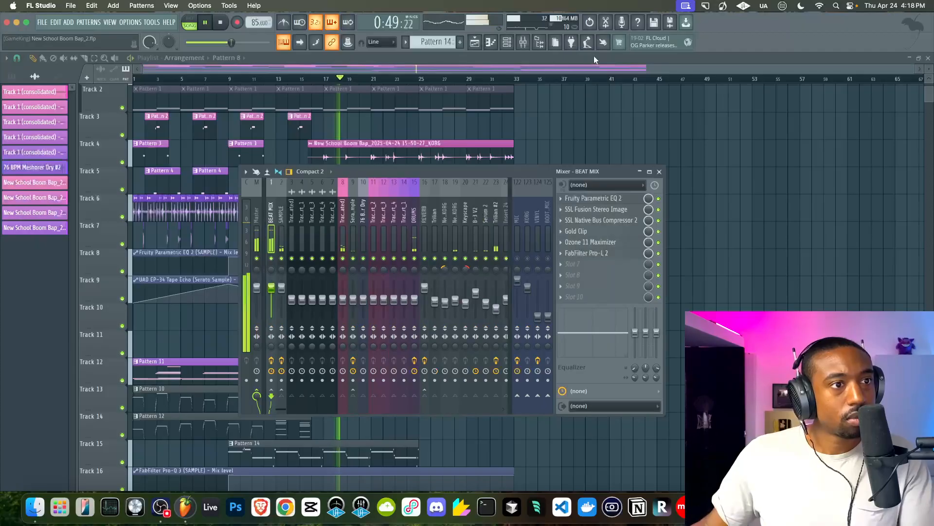
Step: Inspect the sidechain high-pass setting of SSL Native Bus Compressor 2 on BEAT MIX and return to the playlist
{"action": "left_click", "coordinate": [616, 221]}
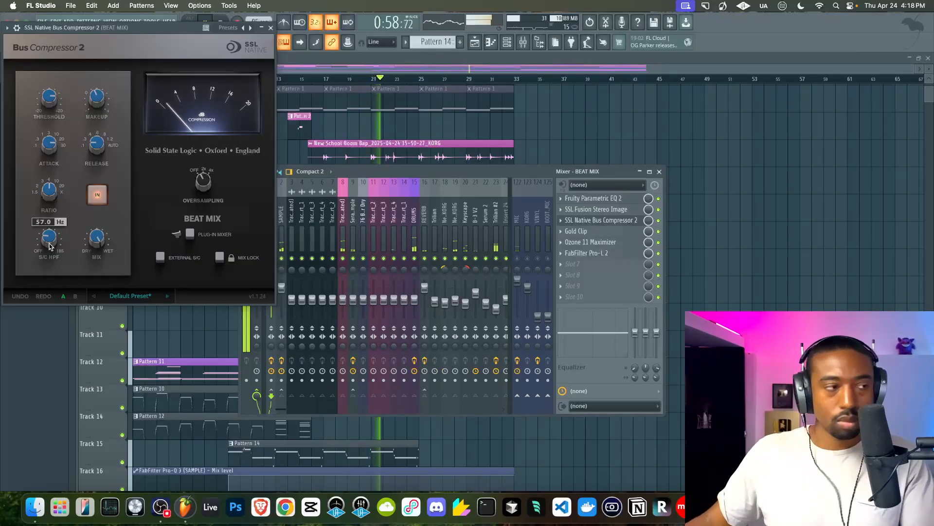
{"action": "left_click", "coordinate": [271, 28]}
{"action": "key", "text": "F9"}
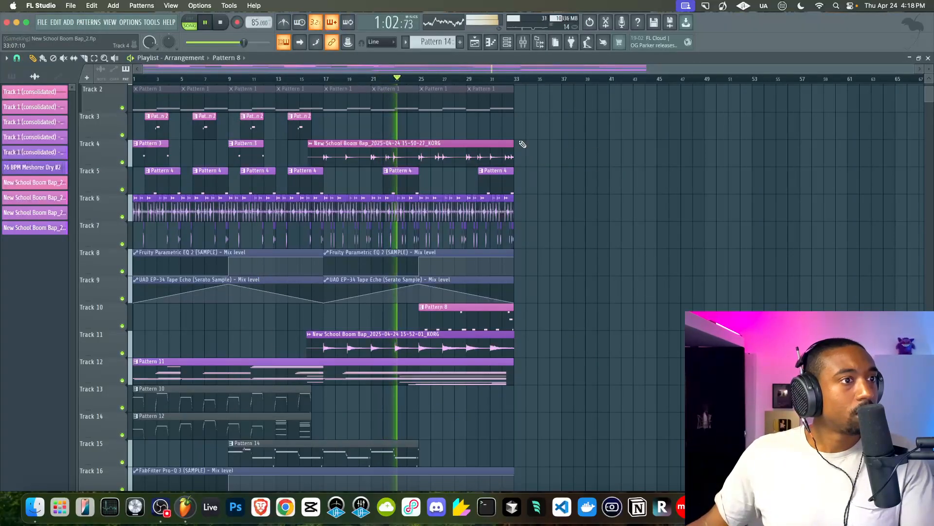
Step: Duplicate the whole 32-bar arrangement so the copy starts at bar 33, and play from bar 33
{"action": "scroll", "coordinate": [522, 142], "scroll_direction": "up", "scroll_amount": 2}
{"action": "scroll", "coordinate": [538, 161], "scroll_direction": "down", "scroll_amount": 2}
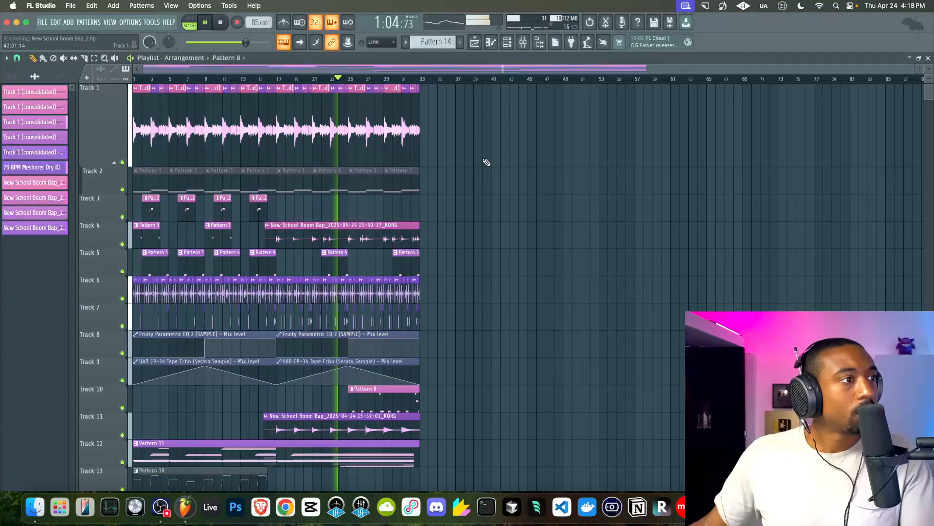
{"action": "left_click", "coordinate": [528, 45]}
{"action": "key", "text": "space"}
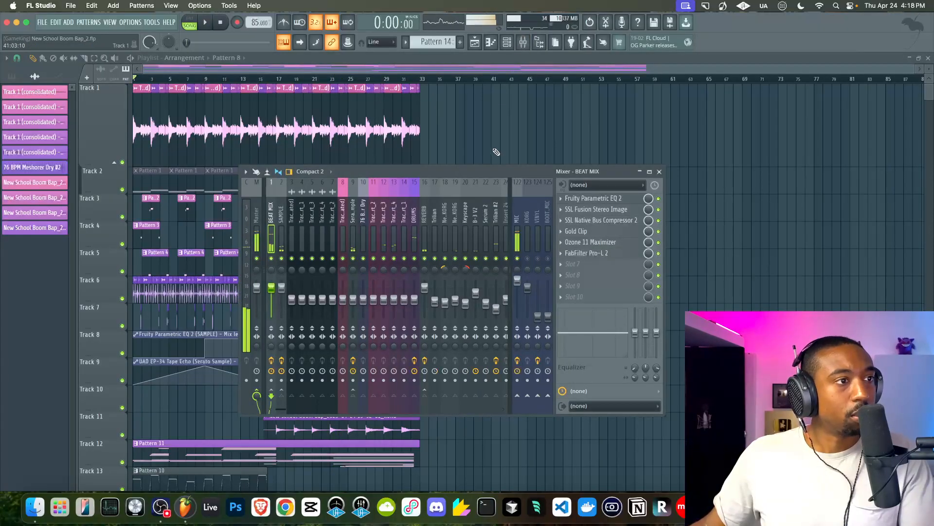
{"action": "key", "text": "F9"}
{"action": "key", "text": "ctrl+a"}
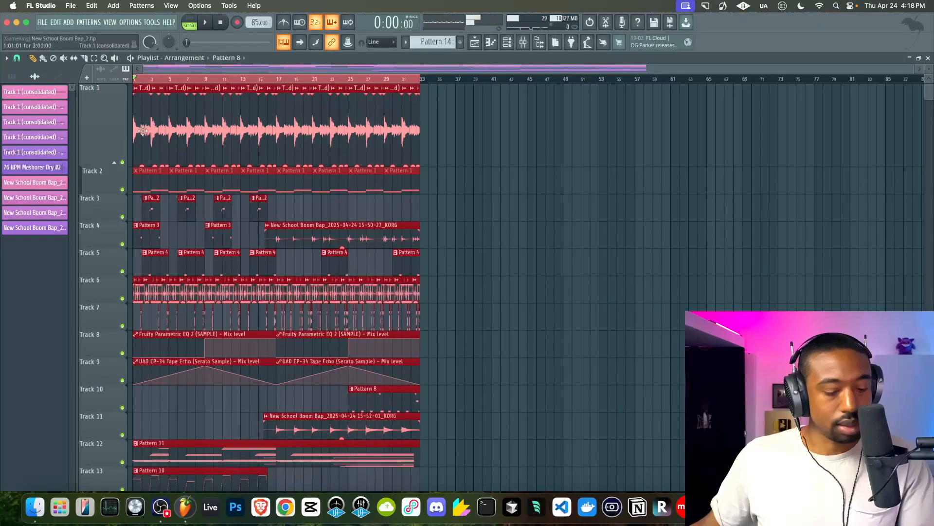
{"action": "mouse_move", "coordinate": [141, 129]}
{"action": "left_mouse_down"}
{"action": "mouse_move", "coordinate": [440, 112]}
{"action": "mouse_move", "coordinate": [425, 111]}
{"action": "left_mouse_up"}
{"action": "key", "text": "super+d"}
{"action": "left_click", "coordinate": [422, 79]}
{"action": "key", "text": "space"}
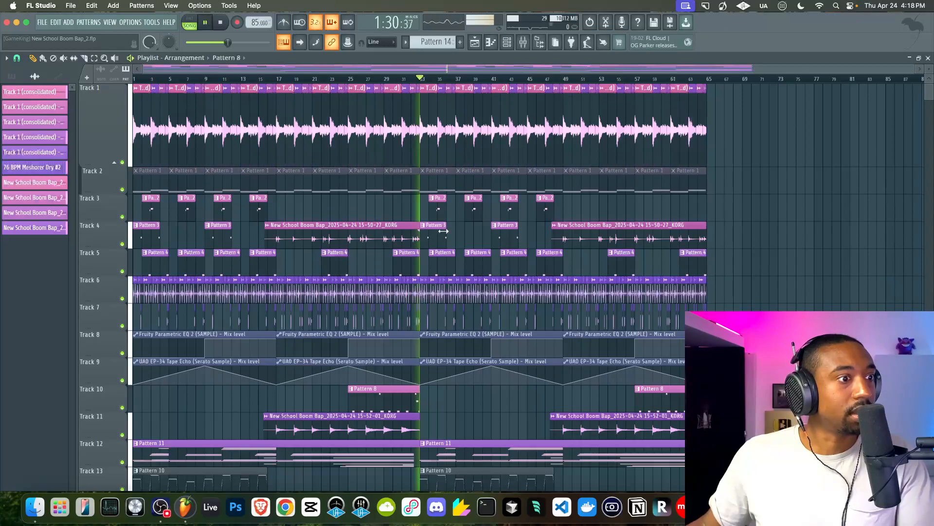
Step: Delete the duplicated drum clips on Tracks 6 and 7 from bar 33 to bar 49
{"action": "scroll", "coordinate": [441, 259], "scroll_direction": "down", "scroll_amount": 2}
{"action": "scroll", "coordinate": [451, 246], "scroll_direction": "up", "scroll_amount": 2}
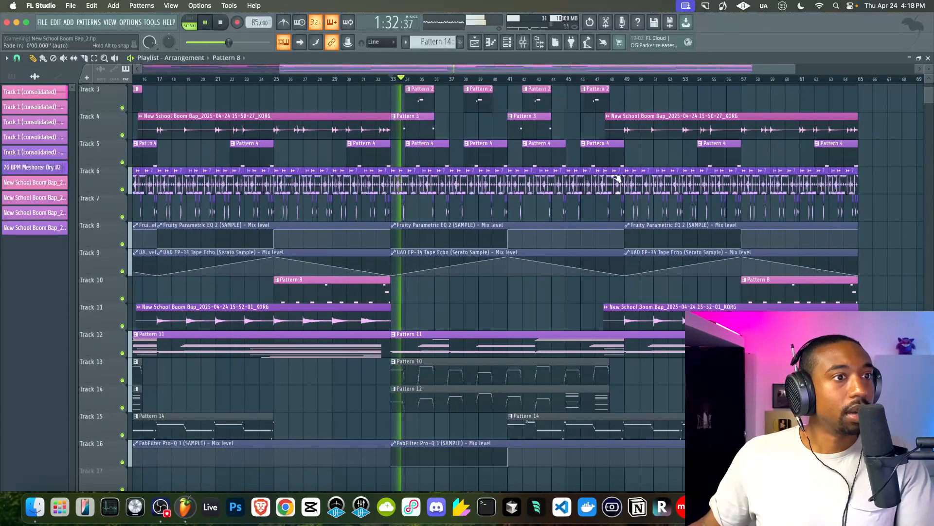
{"action": "left_click_drag", "start_coordinate": [622, 211], "coordinate": [415, 178]}
{"action": "key", "text": "Delete"}
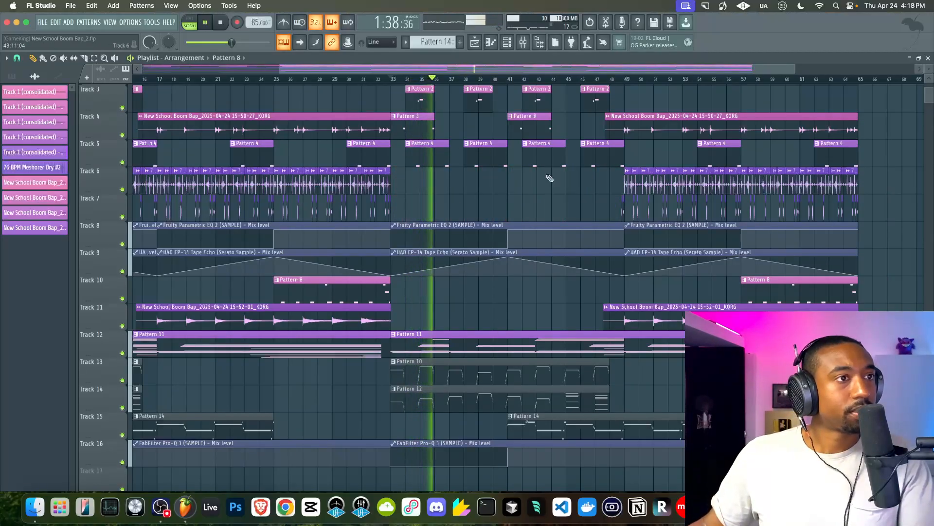
Step: Review the remaining clips across all playlist tracks while the drumless section from bar 33 plays
{"action": "scroll", "coordinate": [511, 93], "scroll_direction": "up", "scroll_amount": 3}
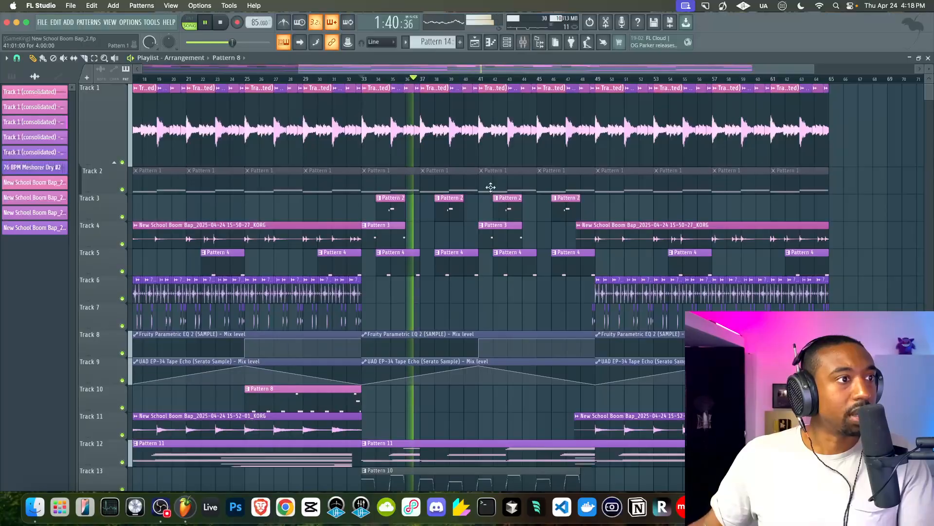
{"action": "scroll", "coordinate": [489, 153], "scroll_direction": "down", "scroll_amount": 2}
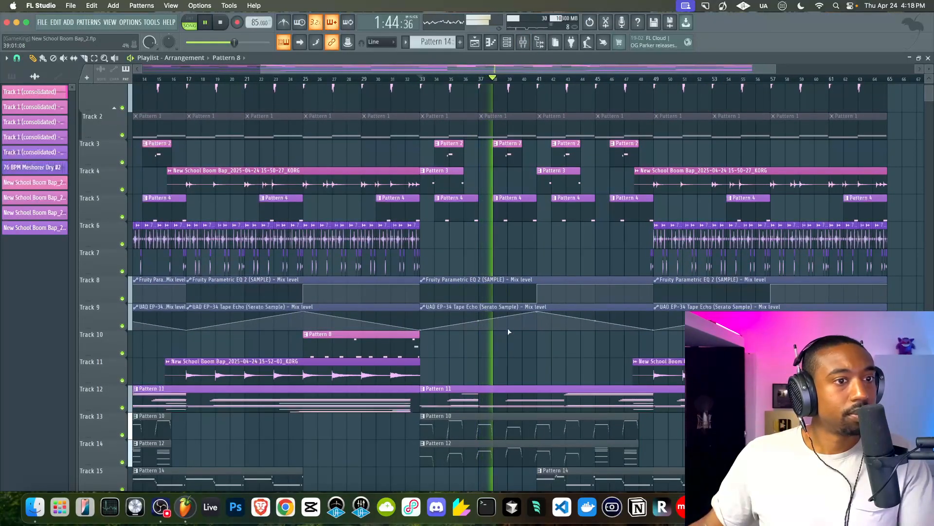
{"action": "scroll", "coordinate": [486, 331], "scroll_direction": "down", "scroll_amount": 2}
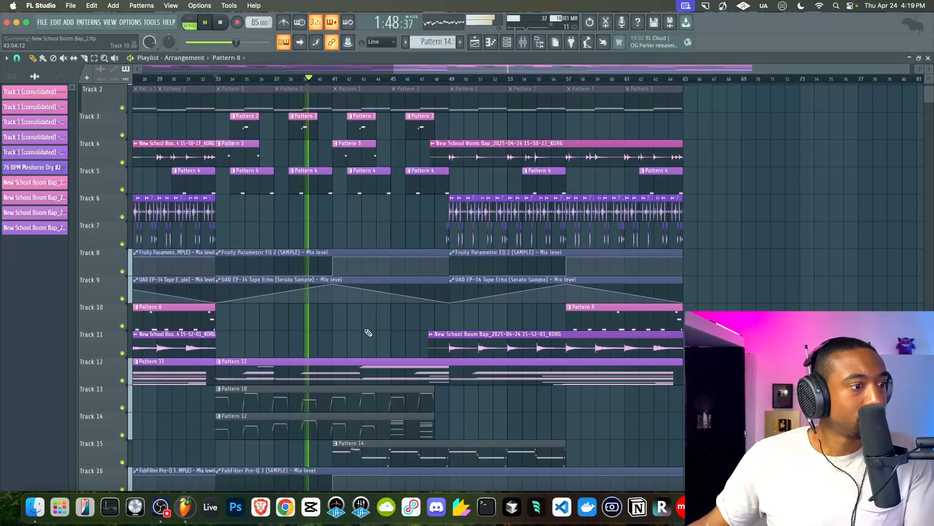
{"action": "scroll", "coordinate": [367, 333], "scroll_direction": "down", "scroll_amount": 2}
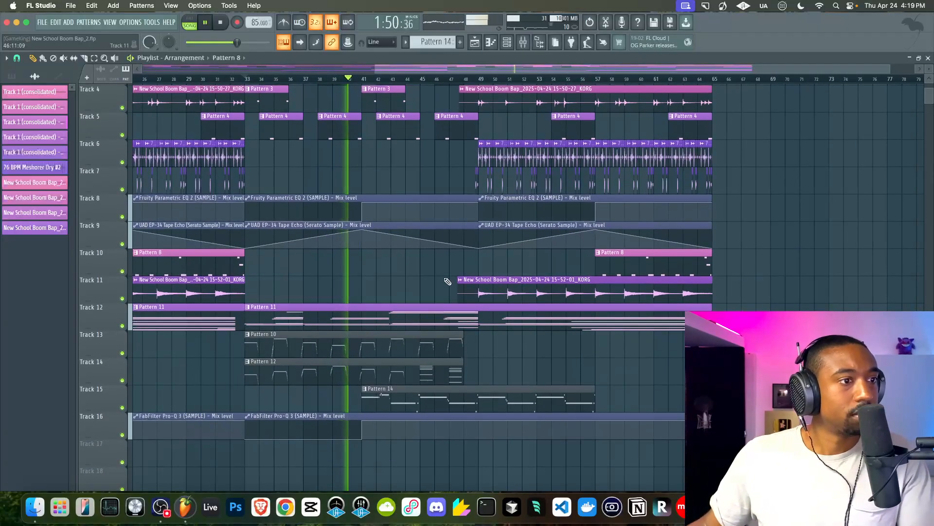
{"action": "scroll", "coordinate": [444, 277], "scroll_direction": "up", "scroll_amount": 1}
Step: Identify Pattern 11's instrument in the piano roll and add the Transporter effect to the Keyscape mixer track
{"action": "double_click", "coordinate": [358, 340]}
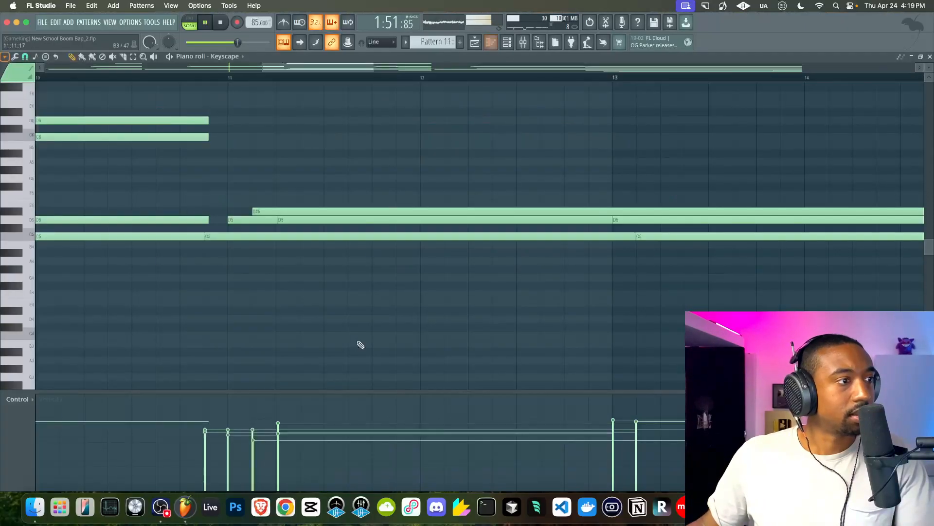
{"action": "left_click", "coordinate": [504, 48]}
{"action": "left_click", "coordinate": [530, 47]}
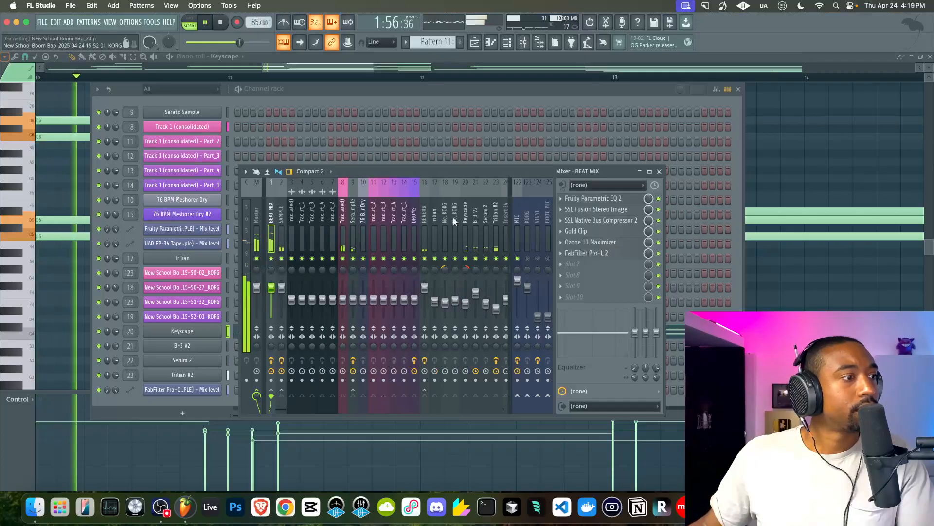
{"action": "scroll", "coordinate": [453, 217], "scroll_direction": "down", "scroll_amount": 4}
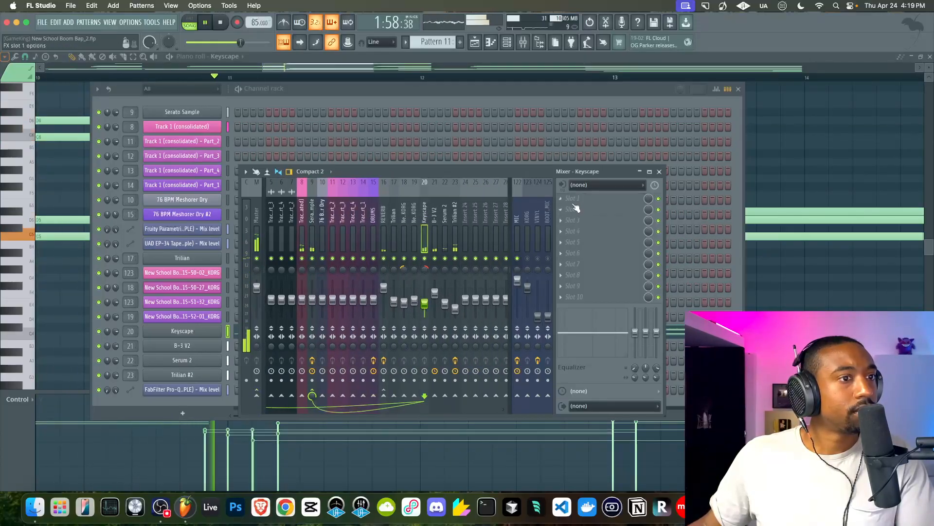
{"action": "right_click", "coordinate": [574, 201]}
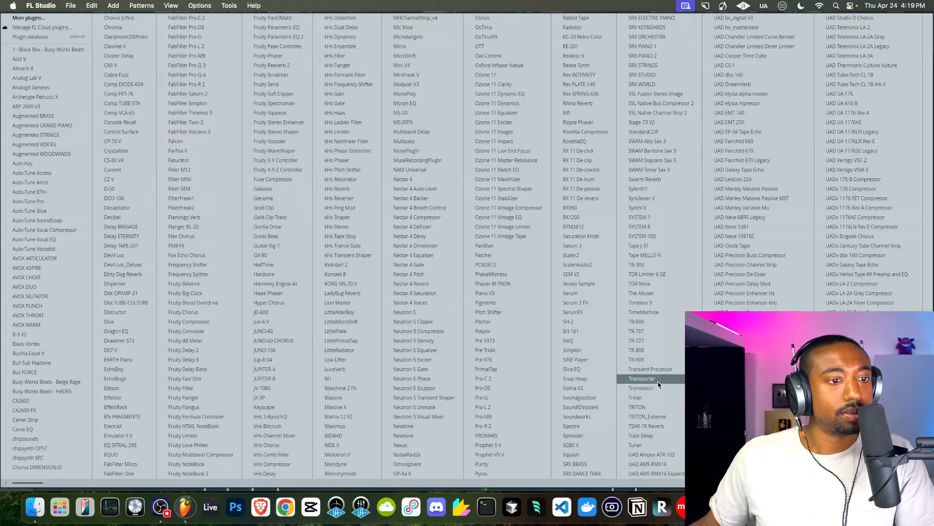
{"action": "left_click", "coordinate": [658, 380]}
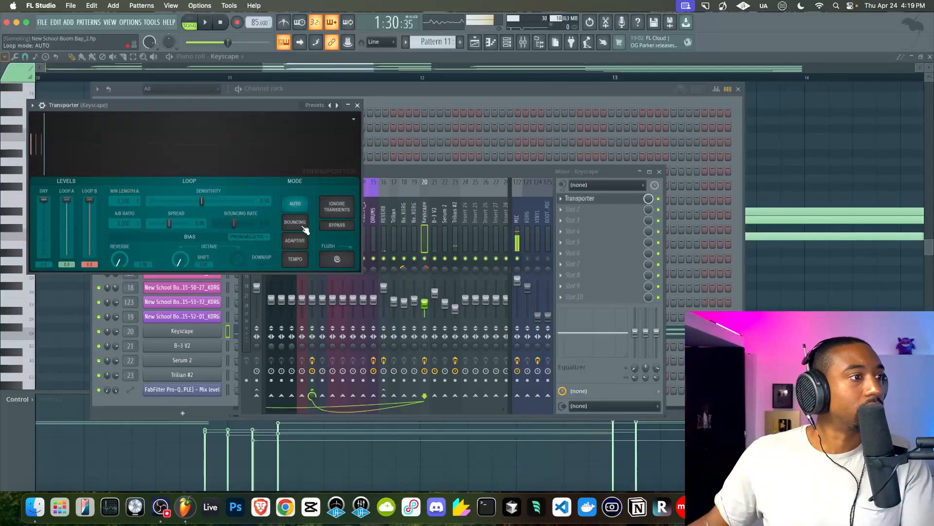
Step: Set Transporter to Tempo mode with a 1/4 minimum loop length, and raise its reverse, octave shift and spread during playback
{"action": "left_click", "coordinate": [295, 258]}
{"action": "left_click", "coordinate": [128, 200]}
{"action": "left_click", "coordinate": [126, 241]}
{"action": "key", "text": "space"}
{"action": "left_click_drag", "start_coordinate": [170, 224], "coordinate": [180, 224]}
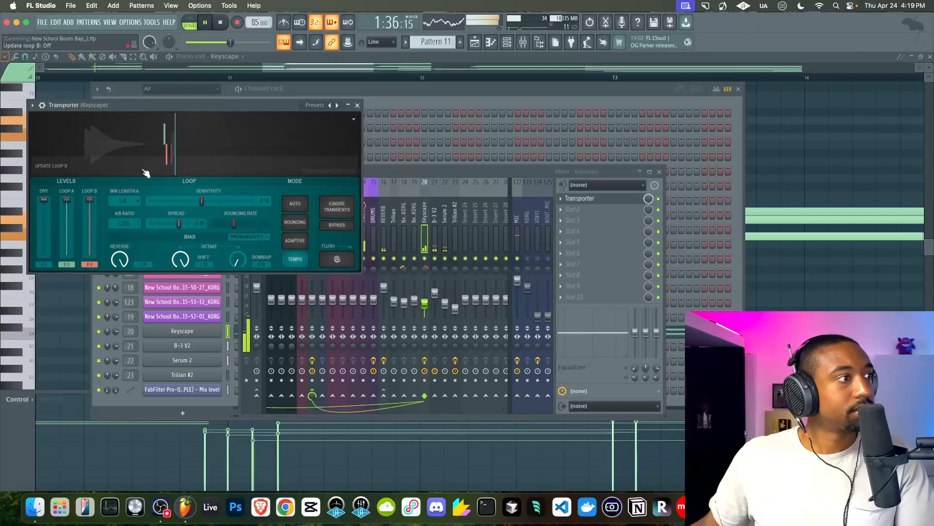
Step: Stop playback and create an automation clip for Transporter's mix level on the Keyscape track
{"action": "left_click", "coordinate": [476, 42]}
{"action": "key", "text": "space"}
{"action": "left_click", "coordinate": [523, 42]}
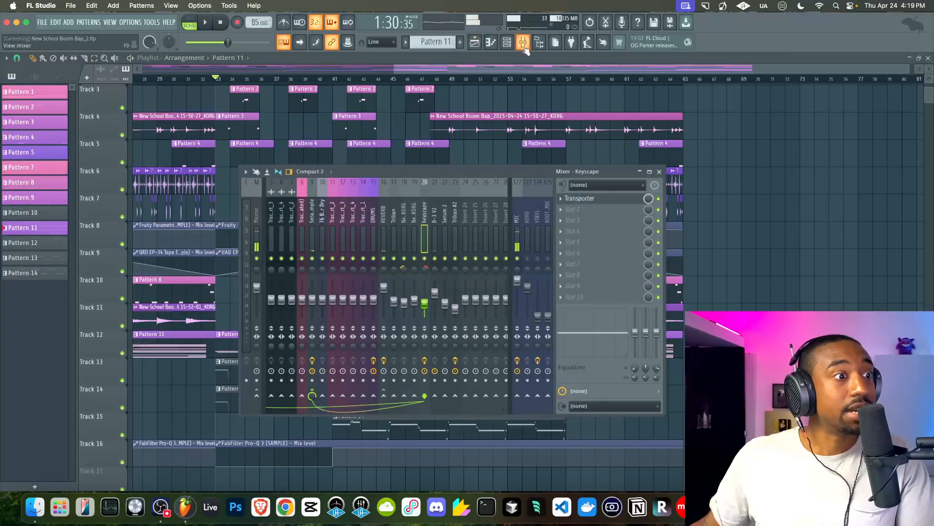
{"action": "right_click", "coordinate": [650, 202]}
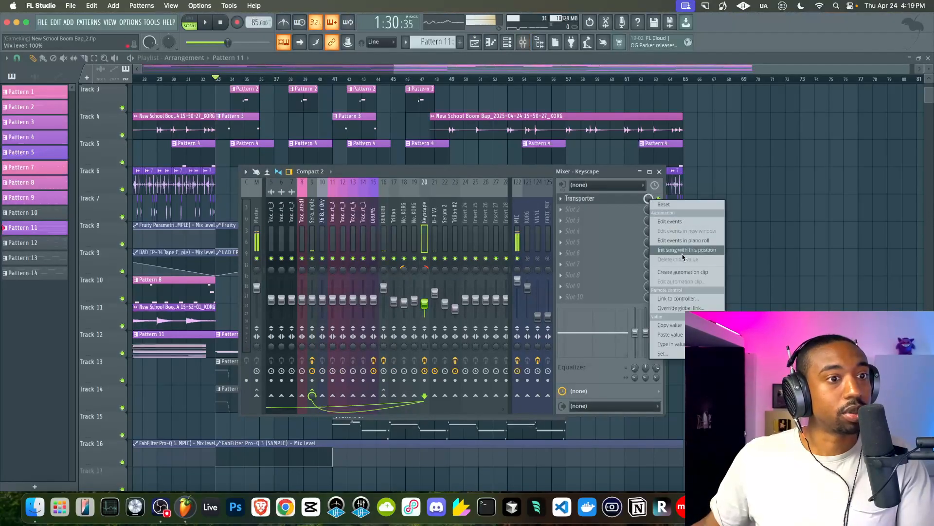
{"action": "left_click", "coordinate": [676, 252]}
Step: Start the Transporter automation at bar 1, raise it to full only from bar 33 to 49, and extend the clip to bar 65
{"action": "scroll", "coordinate": [651, 327], "scroll_direction": "down", "scroll_amount": 1}
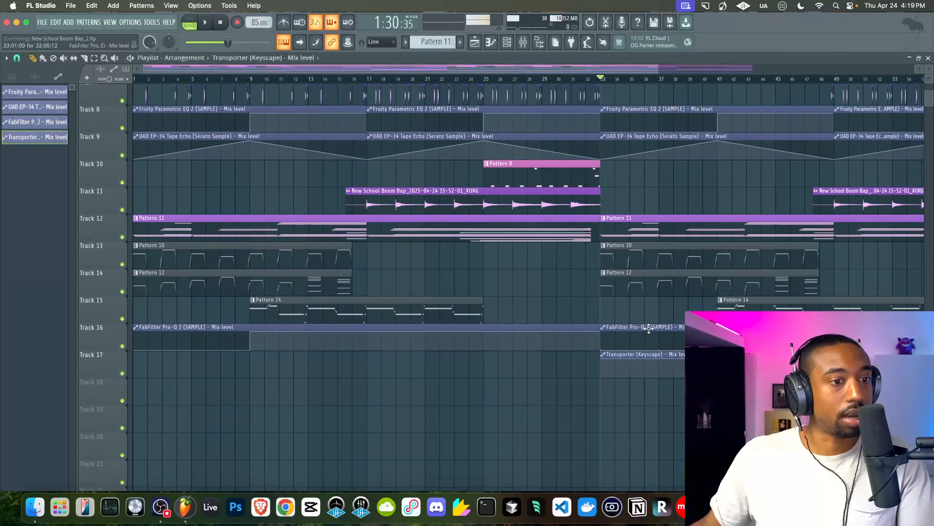
{"action": "left_click_drag", "start_coordinate": [634, 357], "coordinate": [136, 379]}
{"action": "scroll", "coordinate": [569, 388], "scroll_direction": "down", "scroll_amount": 3}
{"action": "left_click_drag", "start_coordinate": [462, 359], "coordinate": [462, 411]}
{"action": "left_click_drag", "start_coordinate": [463, 357], "coordinate": [632, 398]}
{"action": "right_click", "coordinate": [628, 360]}
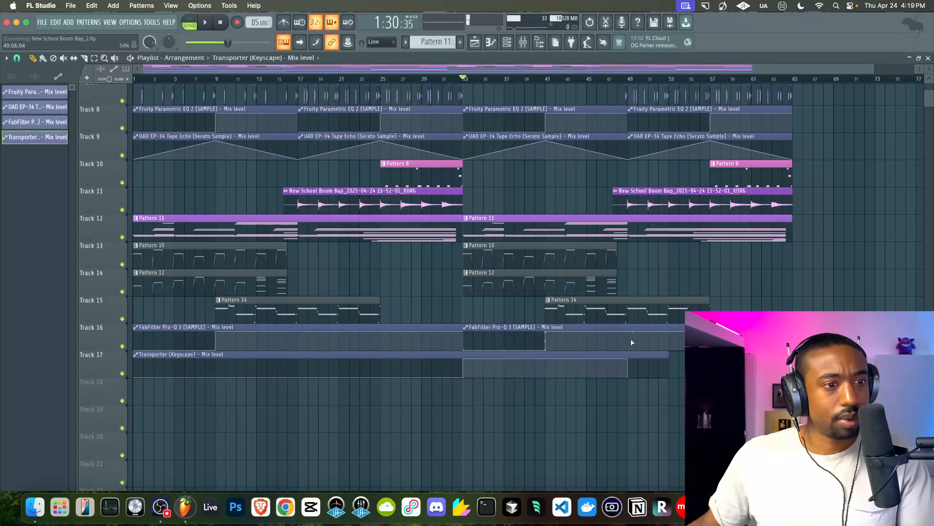
{"action": "left_click_drag", "start_coordinate": [669, 357], "coordinate": [793, 358]}
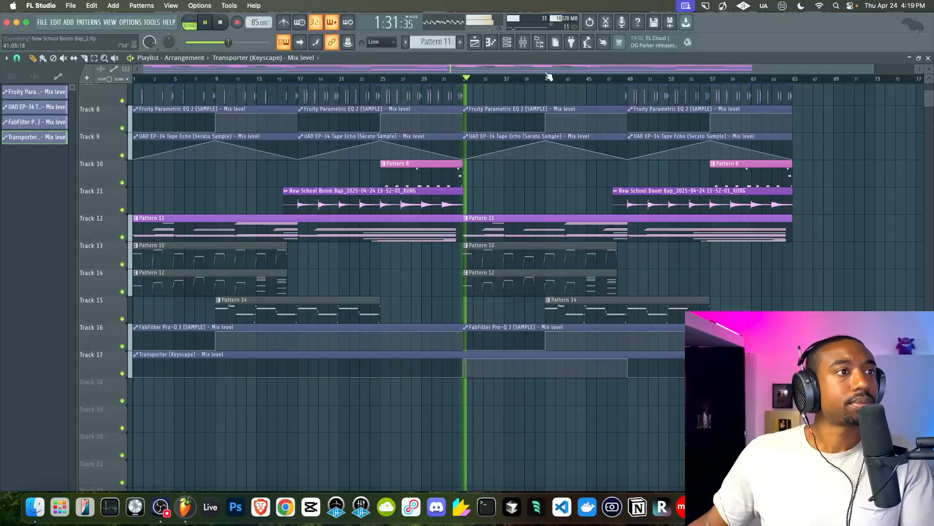
Step: Check Transporter on the Keyscape track during playback, mute the MIC mixer track, and return to the playlist
{"action": "key", "text": "F9"}
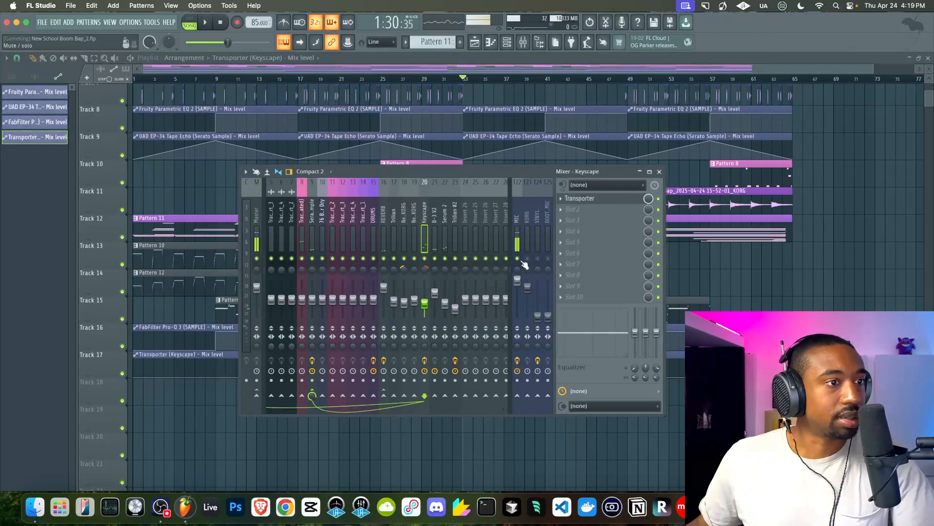
{"action": "key", "text": "space"}
{"action": "left_click", "coordinate": [587, 203]}
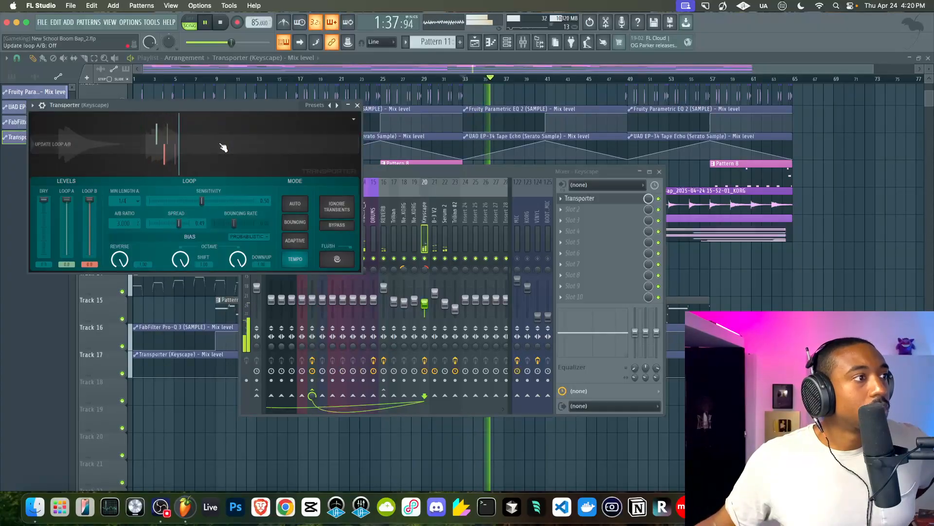
{"action": "left_click", "coordinate": [518, 259]}
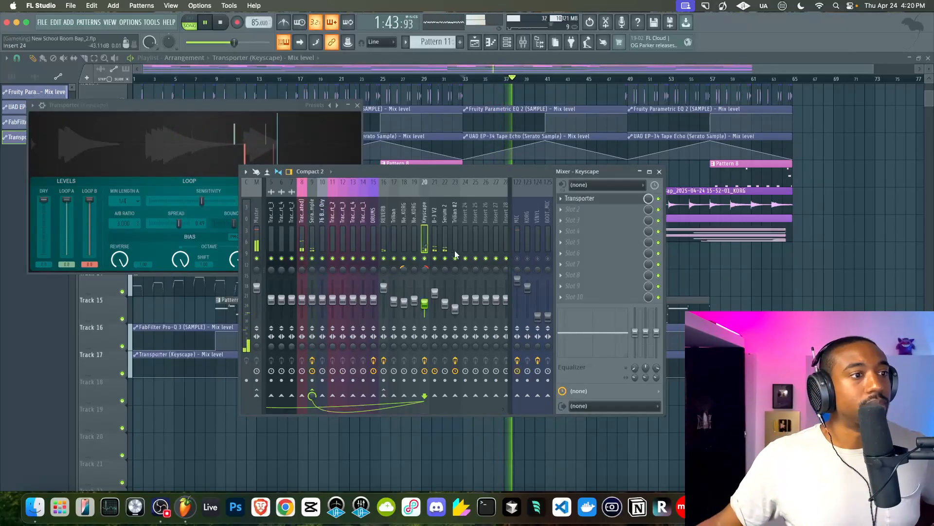
{"action": "left_click", "coordinate": [674, 365]}
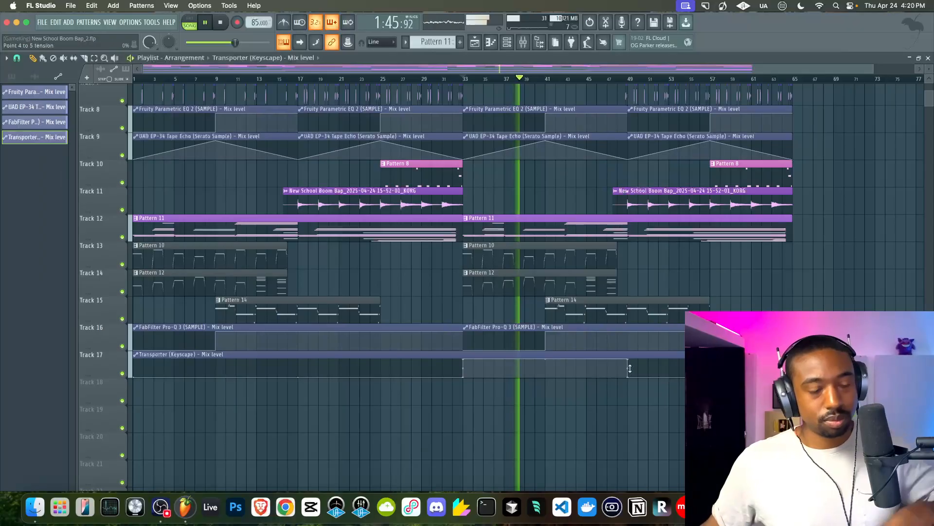
Step: Add Fruity Parametric EQ 2 after Transporter on Keyscape and cut the band 7 high shelf by 15.1 dB at 2596 Hz
{"action": "key", "text": "F9"}
{"action": "left_click", "coordinate": [595, 216]}
{"action": "mouse_move", "coordinate": [597, 219]}
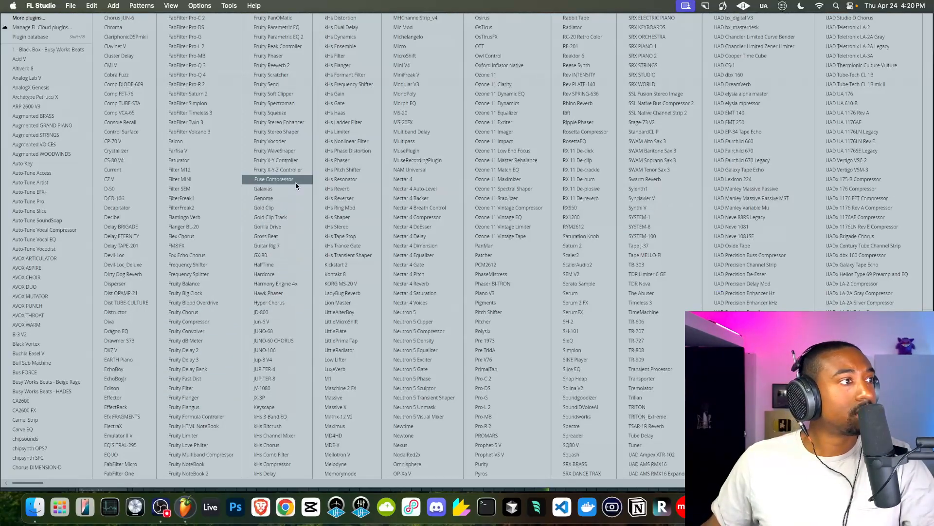
{"action": "left_click", "coordinate": [300, 37]}
{"action": "left_click_drag", "start_coordinate": [247, 200], "coordinate": [217, 250]}
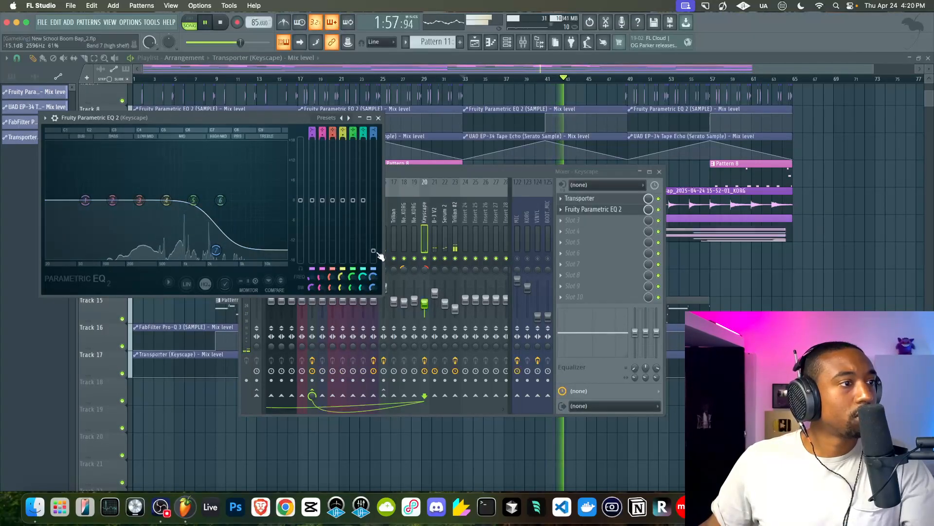
Step: Create an automation clip for the Keyscape EQ's mix level and move it to start at bar 1 on Track 18
{"action": "right_click", "coordinate": [648, 210]}
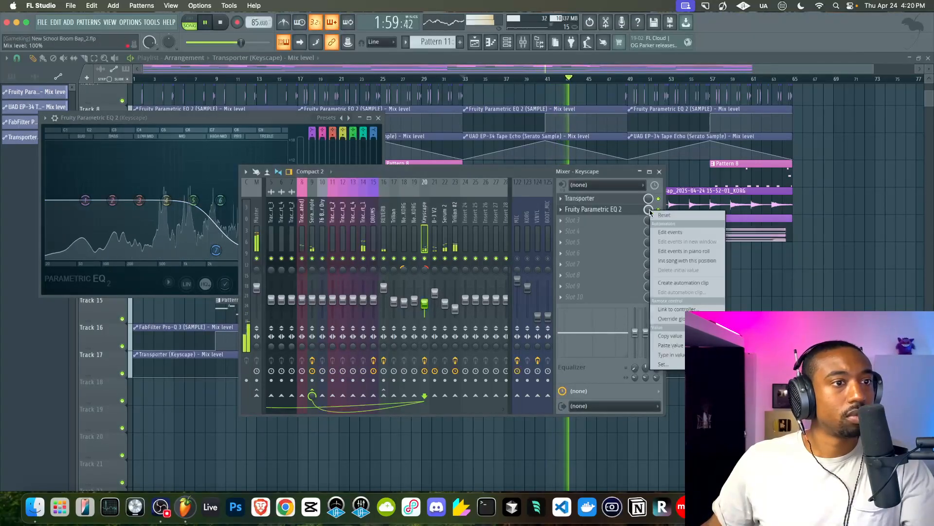
{"action": "left_click", "coordinate": [686, 284]}
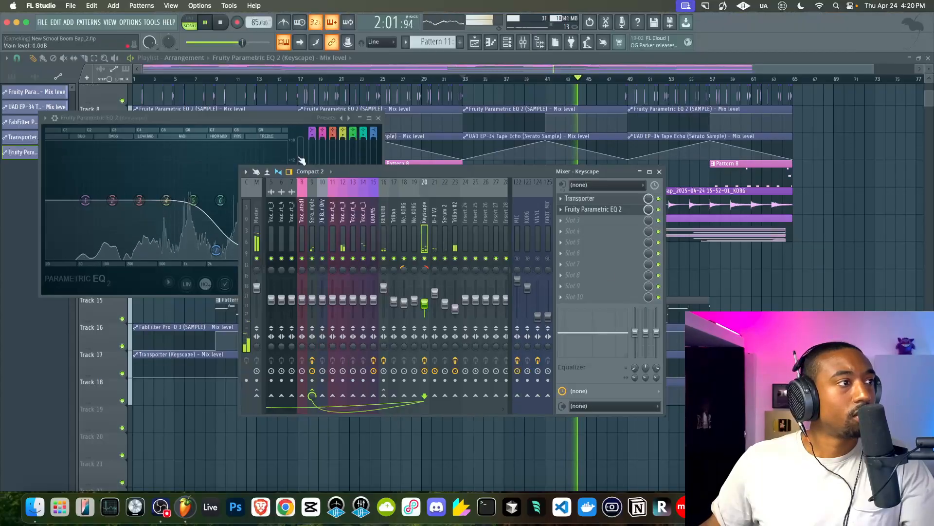
{"action": "left_click", "coordinate": [378, 436]}
{"action": "left_click_drag", "start_coordinate": [515, 381], "coordinate": [181, 371]}
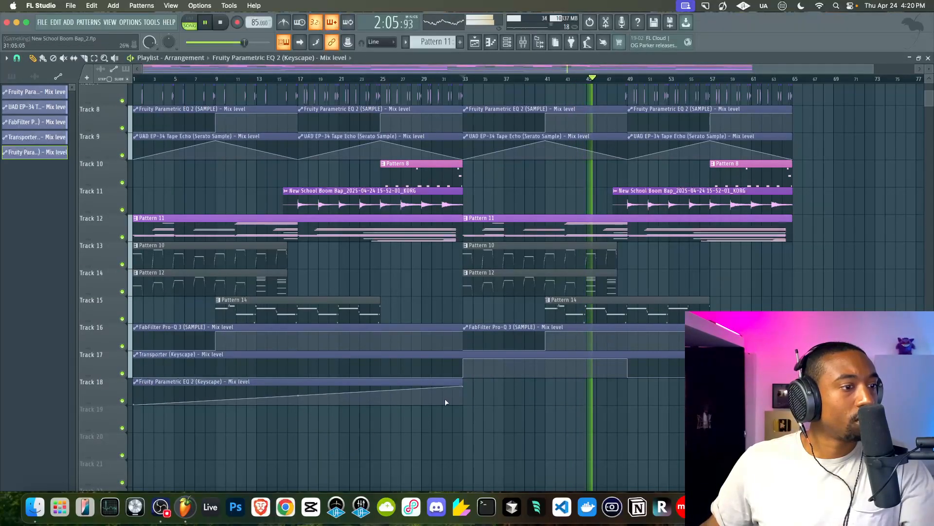
Step: Shape the Keyscape EQ automation to zero until bar 33, full from bar 33 to 49, and extend the clip to bar 65
{"action": "left_click_drag", "start_coordinate": [462, 385], "coordinate": [627, 380]}
{"action": "right_click", "coordinate": [464, 386]}
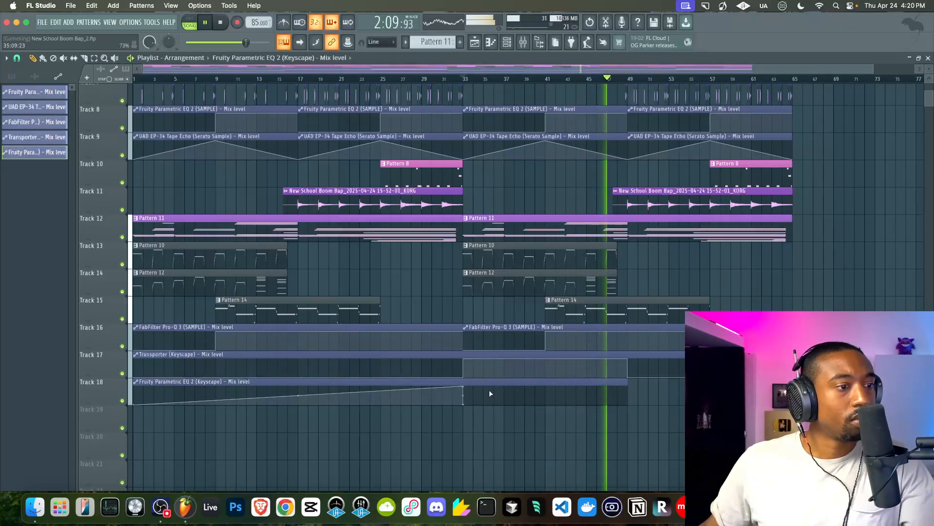
{"action": "mouse_move", "coordinate": [463, 388]}
{"action": "left_mouse_down"}
{"action": "mouse_move", "coordinate": [465, 409]}
{"action": "mouse_move", "coordinate": [465, 384]}
{"action": "left_mouse_up"}
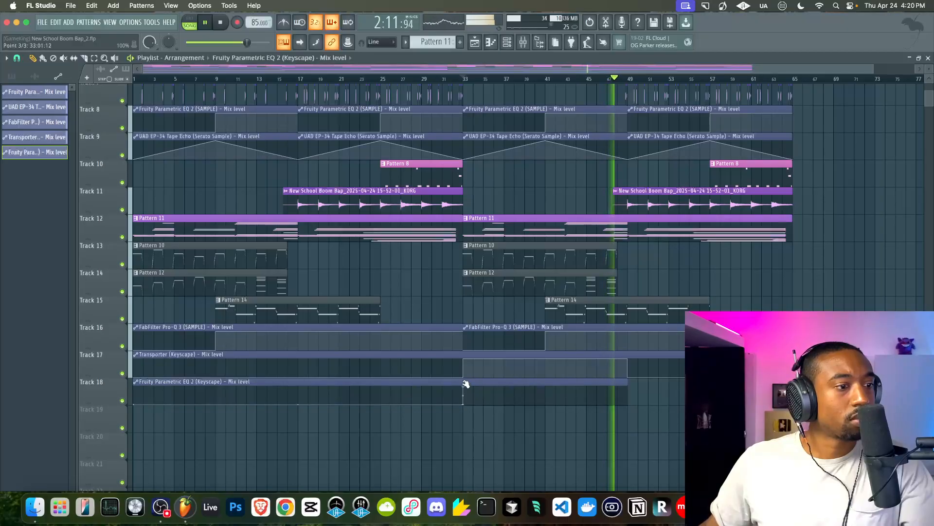
{"action": "right_click", "coordinate": [624, 392]}
{"action": "left_click_drag", "start_coordinate": [625, 392], "coordinate": [636, 376]}
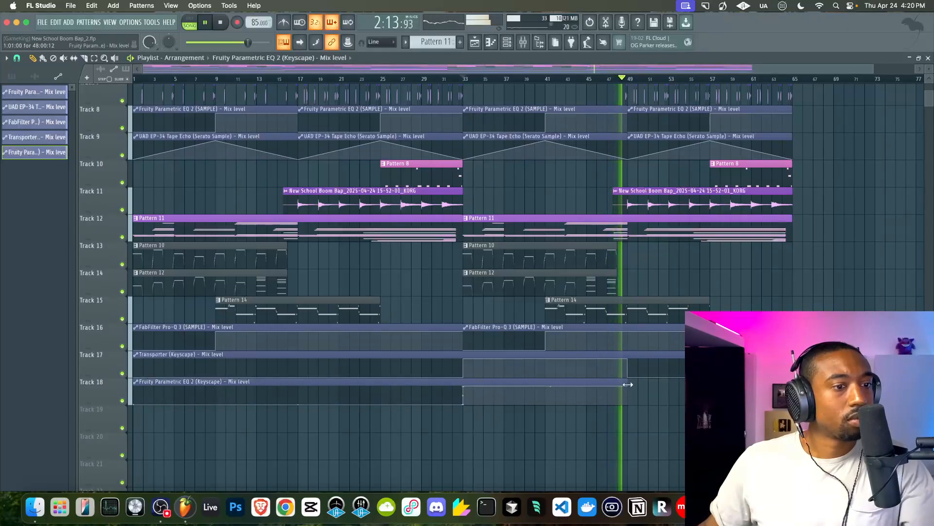
{"action": "left_click_drag", "start_coordinate": [634, 381], "coordinate": [792, 384]}
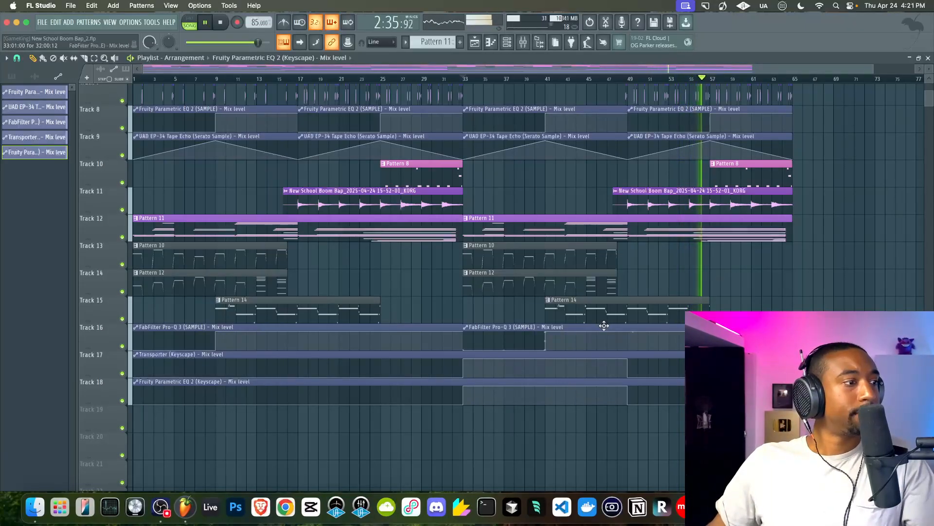
Step: Keep the Transporter mix level automation at full from bar 33 through bar 65
{"action": "left_click_drag", "start_coordinate": [631, 360], "coordinate": [793, 360]}
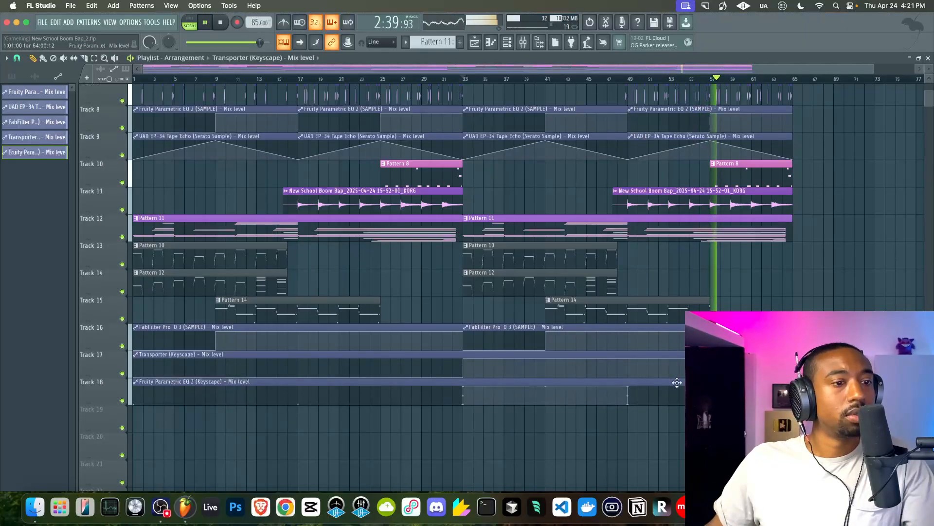
Step: Hold the Keyscape EQ mix level automation on Track 18 at 100% from bar 33 through bar 65
{"action": "left_click_drag", "start_coordinate": [625, 398], "coordinate": [795, 386]}
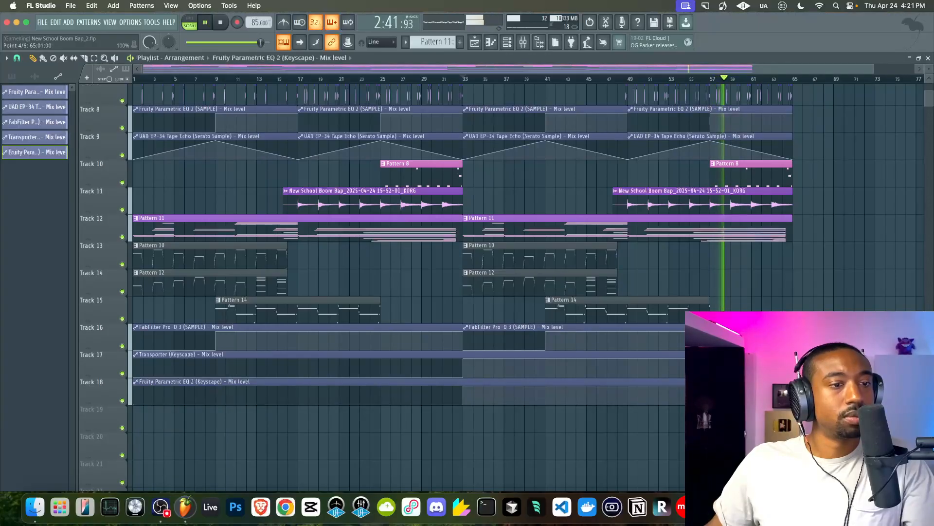
{"action": "left_click", "coordinate": [523, 42]}
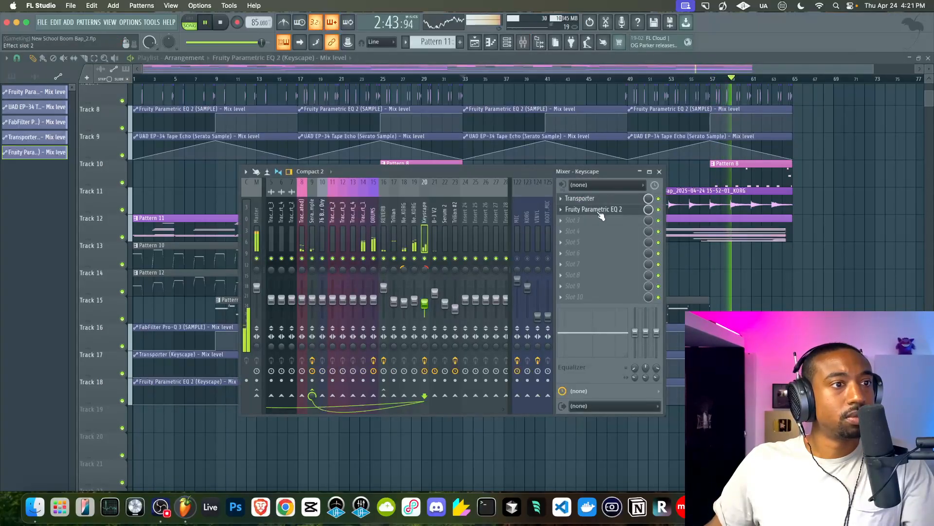
{"action": "key", "text": "space"}
{"action": "key", "text": "F9"}
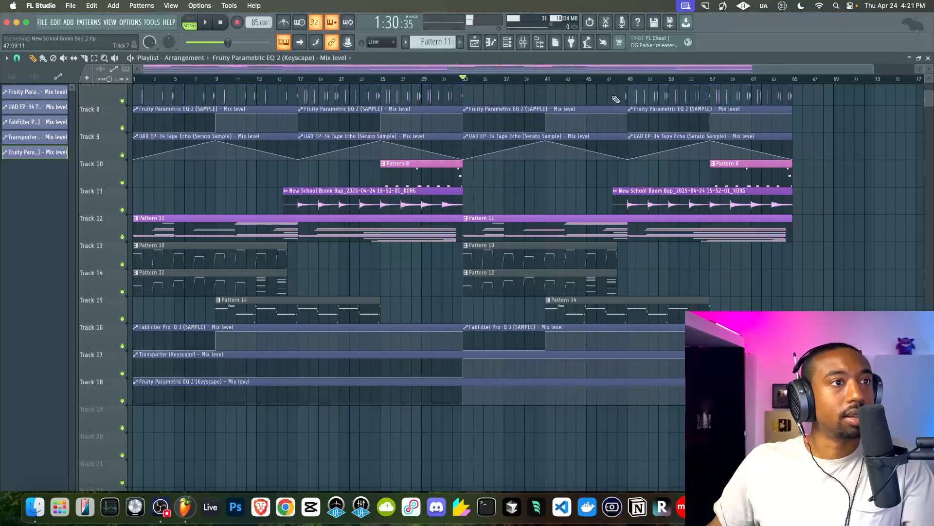
Step: While the song plays, cut the Keyscape EQ's band 7 high shelf to -18 dB and lower its frequency
{"action": "scroll", "coordinate": [662, 222], "scroll_direction": "up", "scroll_amount": 5}
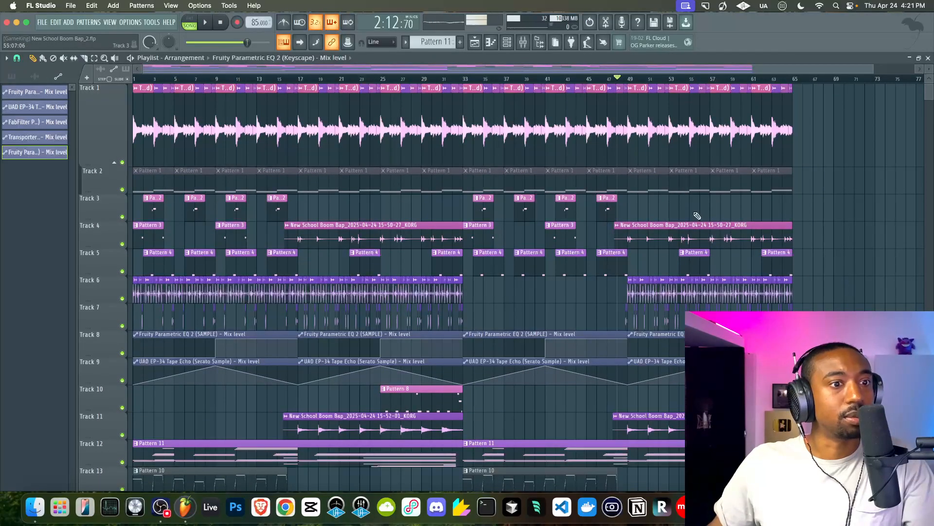
{"action": "scroll", "coordinate": [694, 205], "scroll_direction": "down", "scroll_amount": 2}
{"action": "key", "text": "space"}
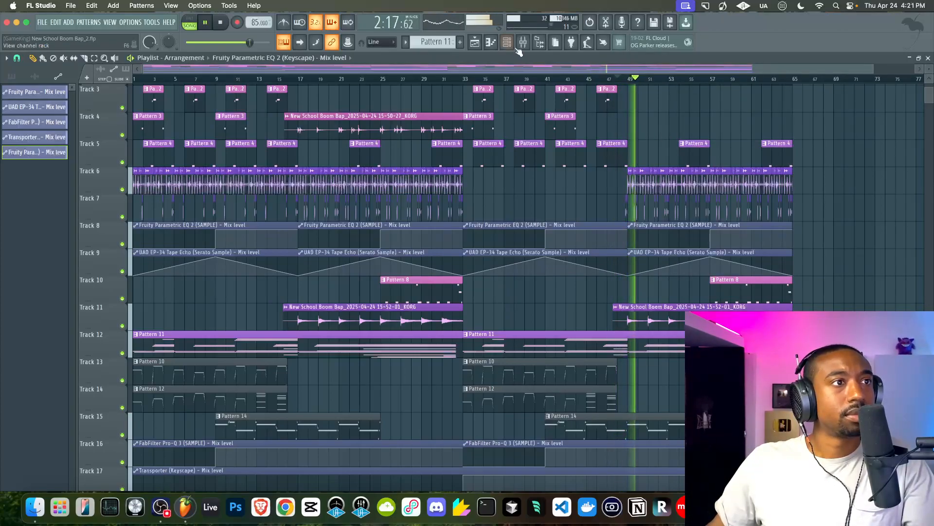
{"action": "key", "text": "F9"}
{"action": "left_click", "coordinate": [590, 211]}
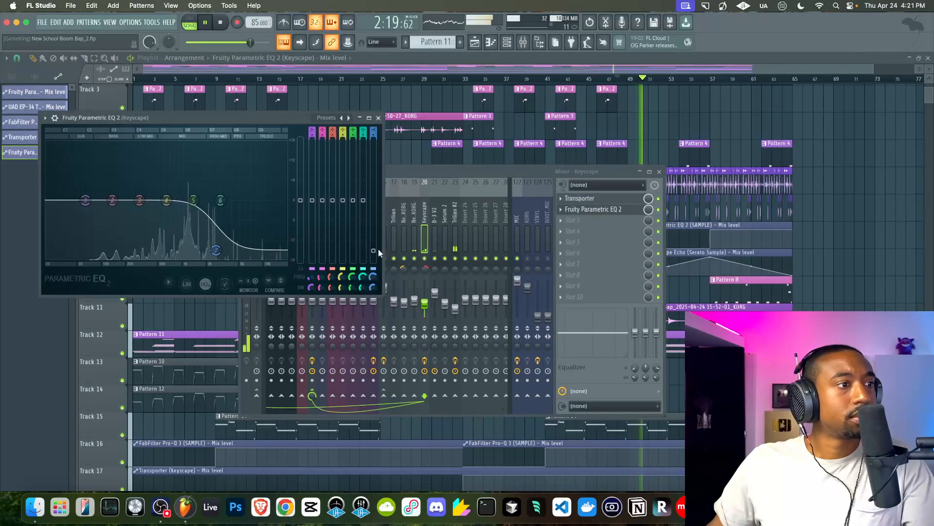
{"action": "left_click_drag", "start_coordinate": [373, 276], "coordinate": [373, 292]}
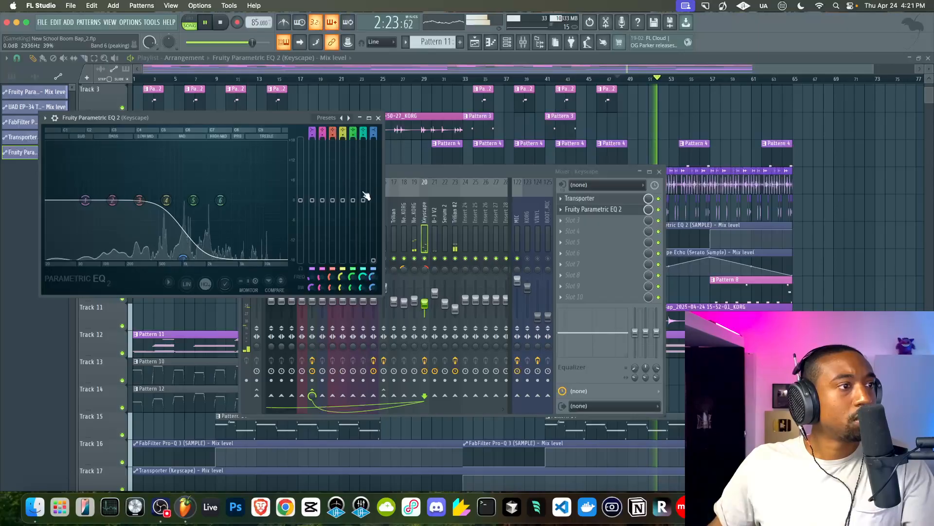
Step: Centre the panning of the Keyscape mixer track and close its EQ and the mixer
{"action": "left_click", "coordinate": [423, 267]}
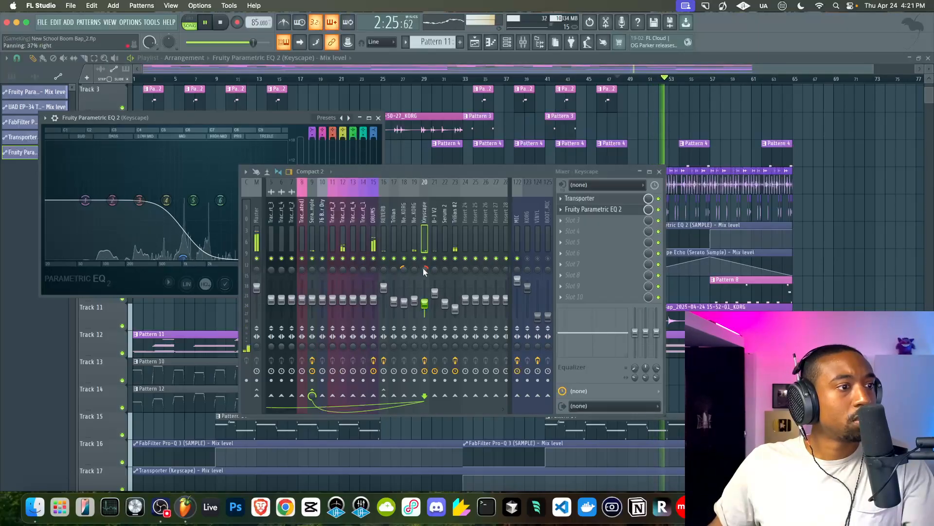
{"action": "left_click", "coordinate": [378, 118]}
{"action": "key", "text": "F9"}
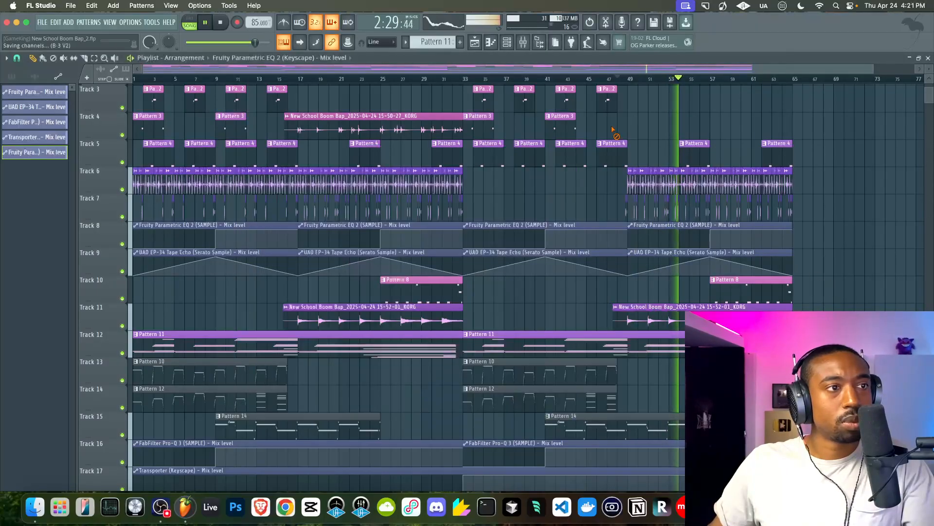
{"action": "key", "text": "F9"}
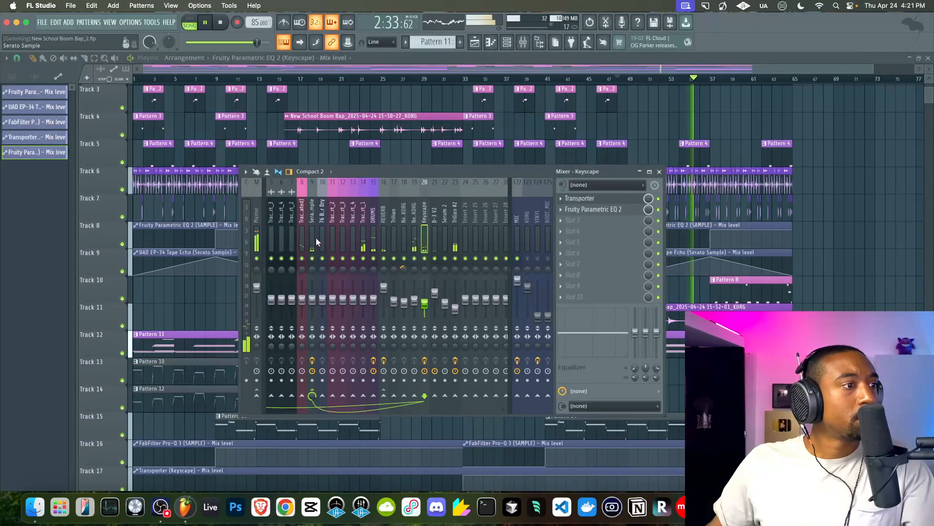
{"action": "scroll", "coordinate": [314, 236], "scroll_direction": "up", "scroll_amount": 4}
{"action": "key", "text": "F9"}
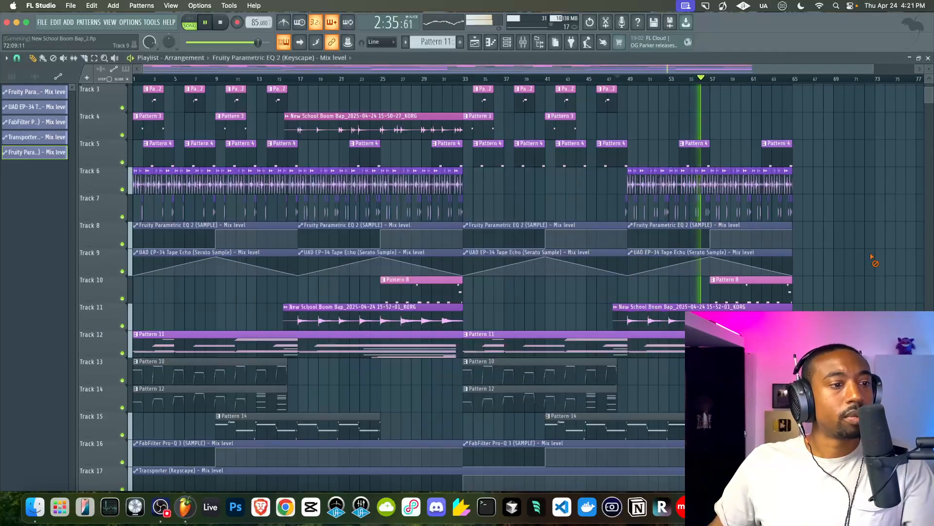
{"action": "scroll", "coordinate": [871, 260], "scroll_direction": "down", "scroll_amount": 3}
{"action": "scroll", "coordinate": [872, 261], "scroll_direction": "up", "scroll_amount": 3}
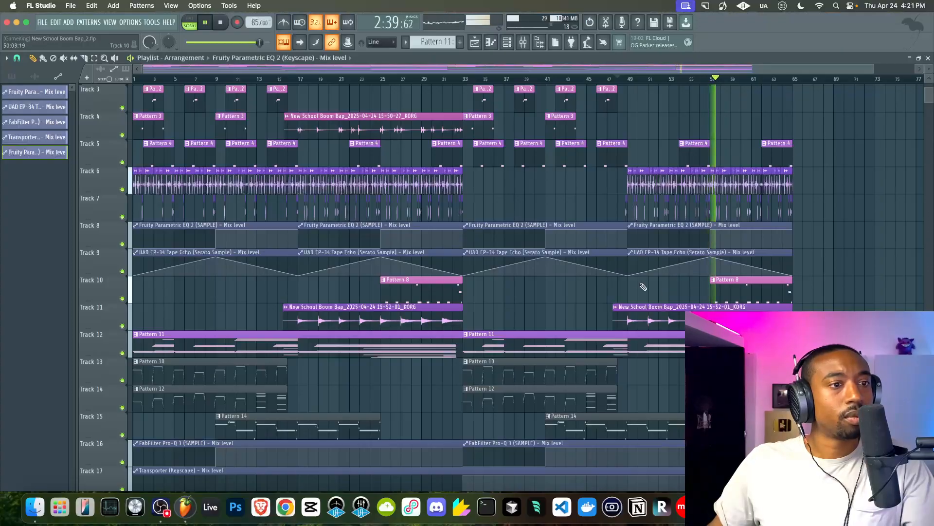
Step: Merge the two Tape Echo automation clips between bars 33 and 65 on Track 9 and hold the mix level at full throughout
{"action": "left_click_drag", "start_coordinate": [657, 265], "coordinate": [598, 263]}
{"action": "key", "text": "super+g"}
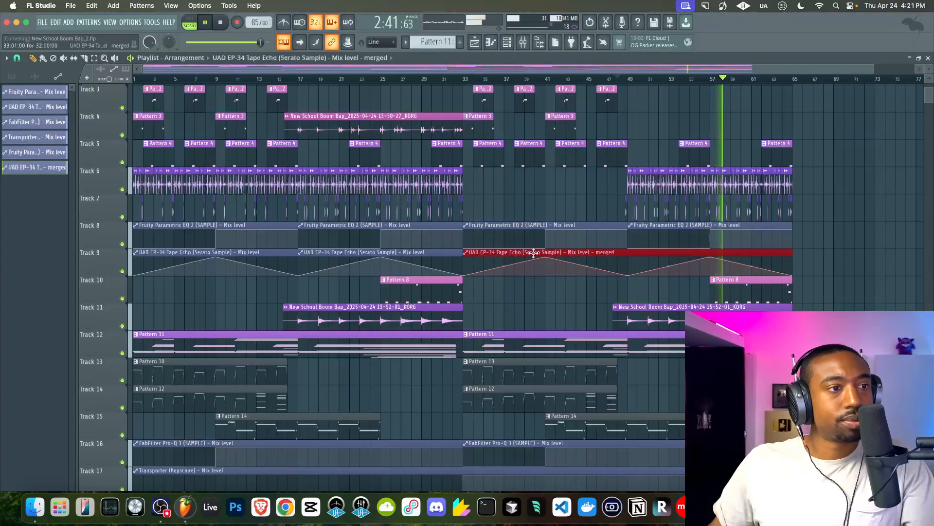
{"action": "left_click", "coordinate": [467, 275]}
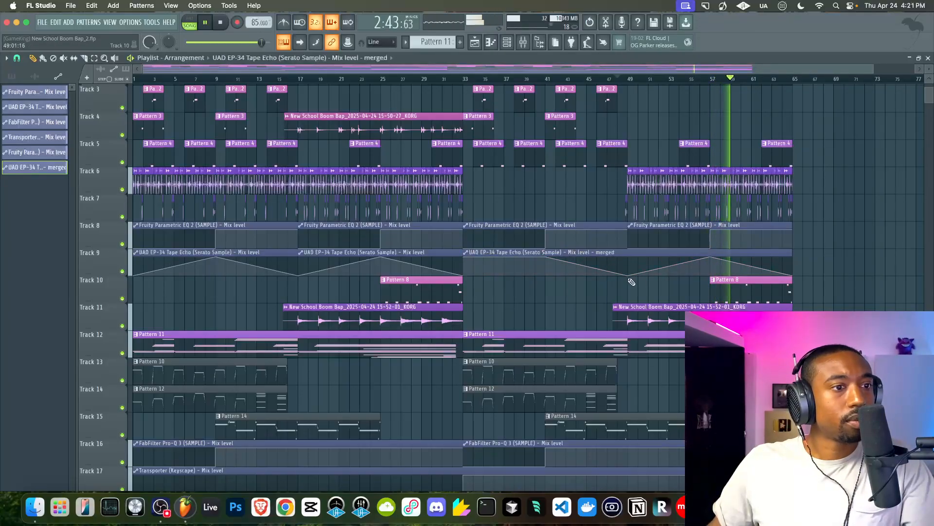
{"action": "left_click_drag", "start_coordinate": [631, 276], "coordinate": [630, 243]}
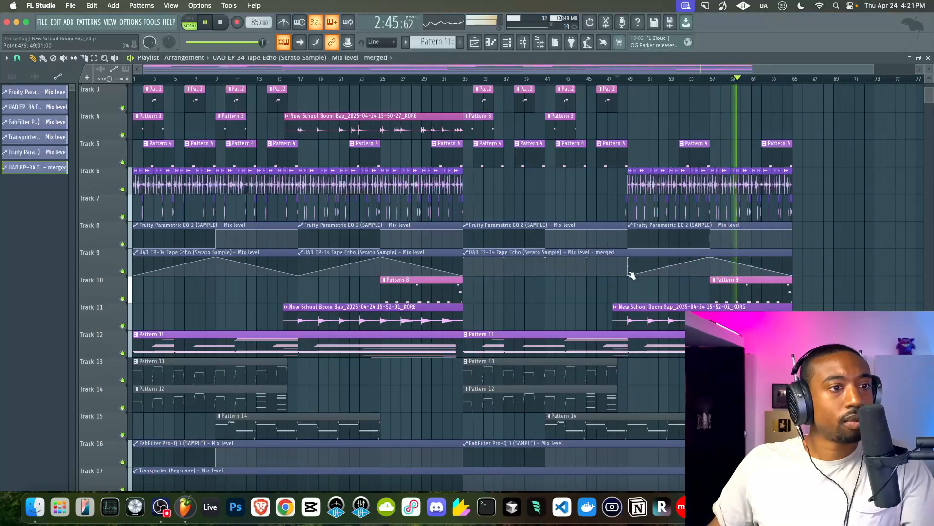
{"action": "left_click_drag", "start_coordinate": [630, 275], "coordinate": [627, 238]}
{"action": "left_click_drag", "start_coordinate": [794, 276], "coordinate": [794, 253]}
Step: Play the song from bar 33 and lower the Keyscape EQ's band 7 high shelf frequency to 830 Hz
{"action": "left_click", "coordinate": [470, 79]}
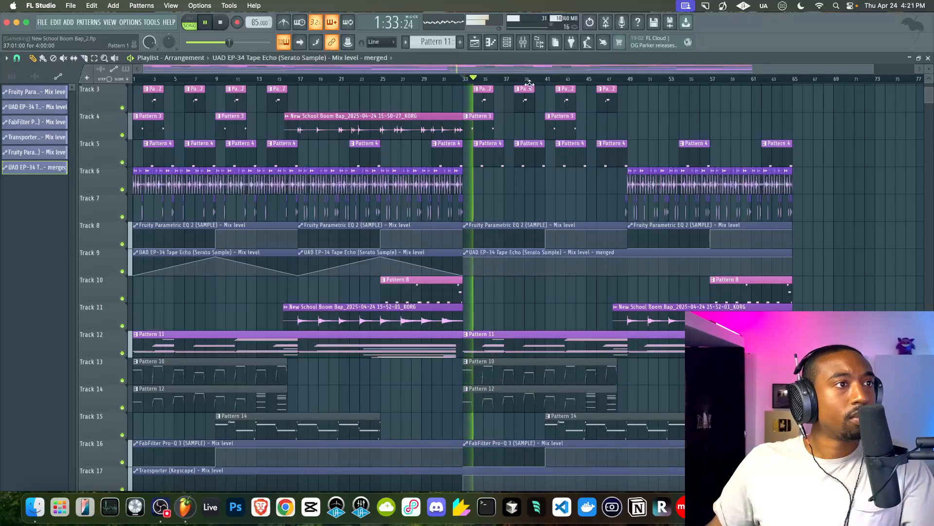
{"action": "left_click", "coordinate": [523, 43]}
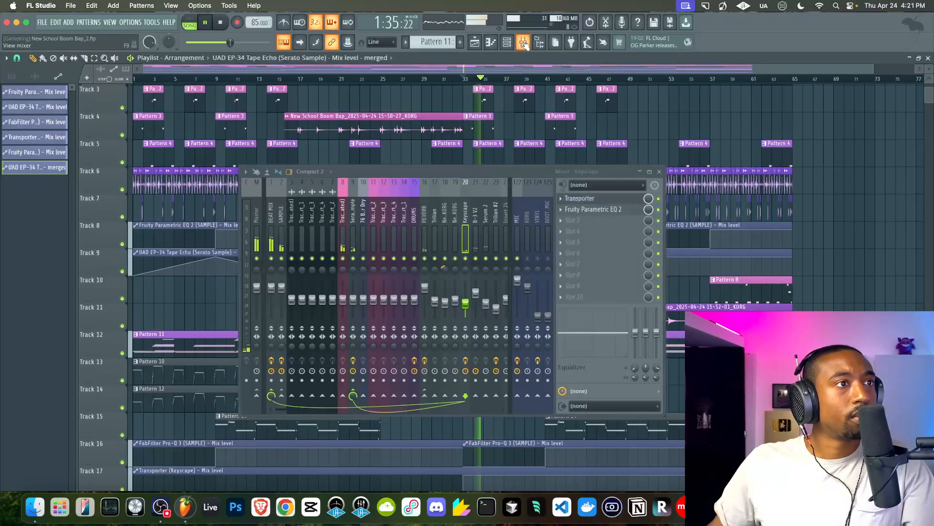
{"action": "left_click", "coordinate": [615, 209]}
{"action": "mouse_move", "coordinate": [372, 277]}
{"action": "left_mouse_down"}
{"action": "mouse_move", "coordinate": [372, 263]}
{"action": "mouse_move", "coordinate": [371, 278]}
{"action": "left_mouse_up"}
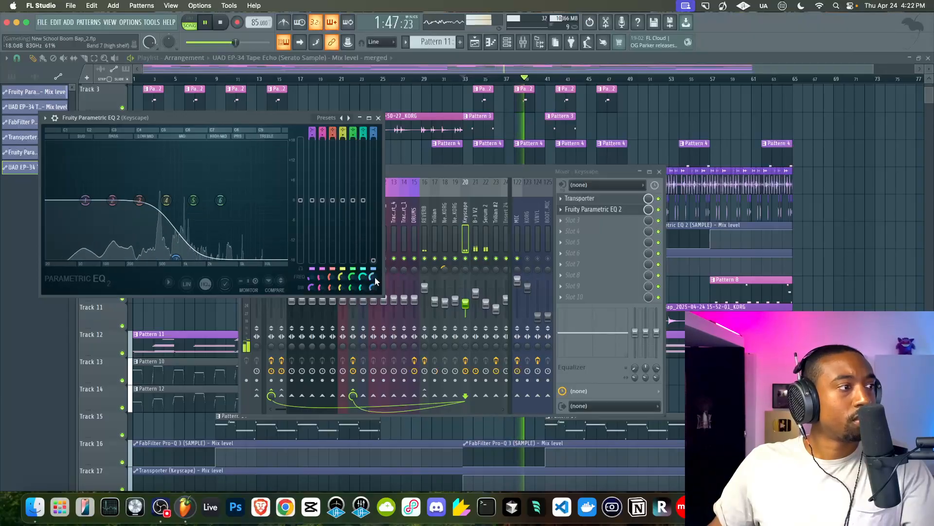
{"action": "left_click", "coordinate": [378, 118]}
{"action": "key", "text": "F9"}
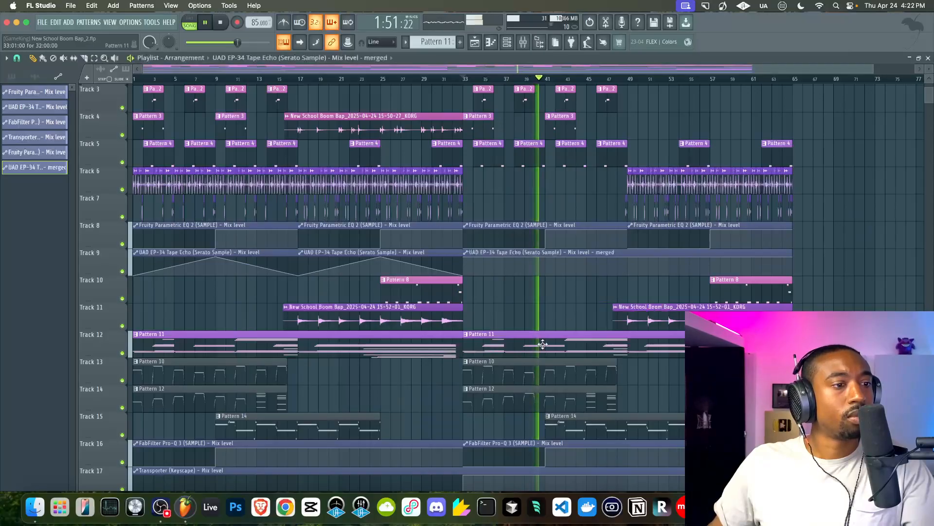
Step: Check which instrument plays Pattern 10 on Track 13, then return to the playlist
{"action": "double_click", "coordinate": [524, 374]}
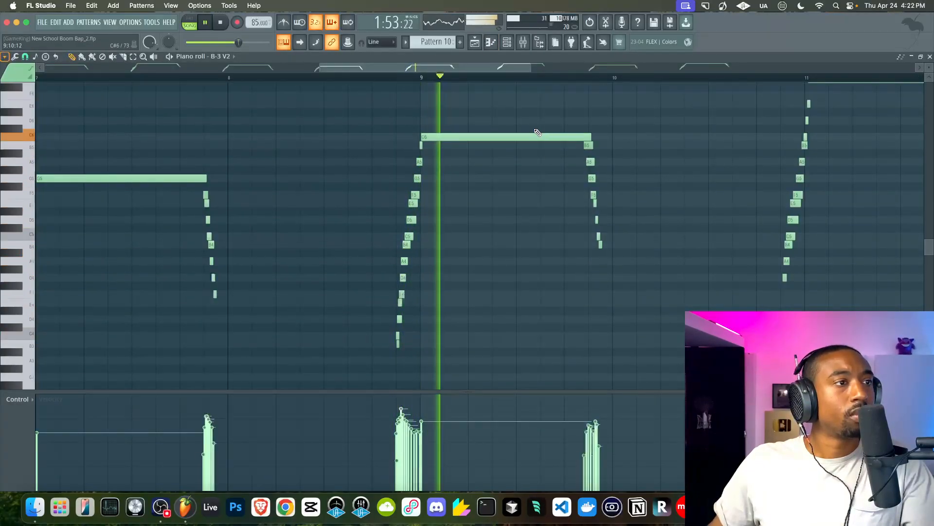
{"action": "left_click", "coordinate": [507, 43]}
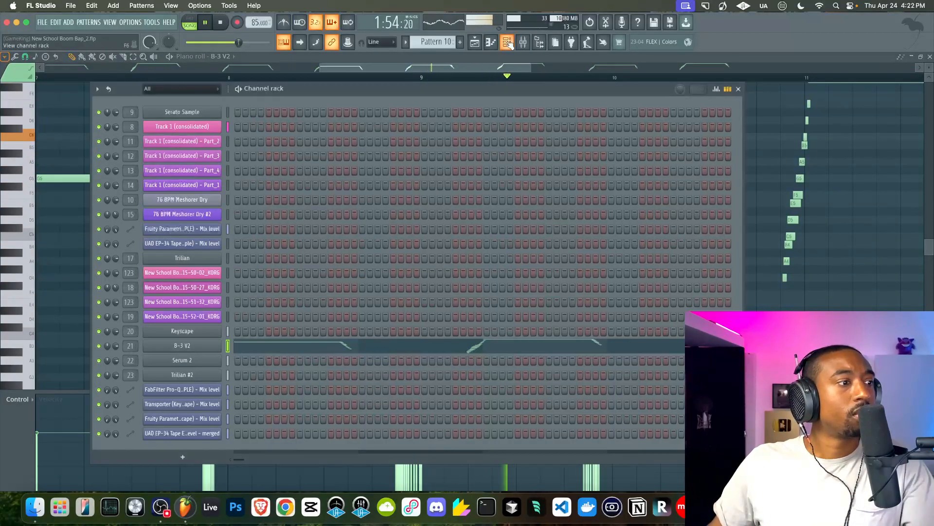
{"action": "left_click", "coordinate": [474, 43]}
Step: Find the instrument behind Pattern 12, add a send from Serum 2 to the Keyscape mixer track, and lower Serum 2's volume
{"action": "double_click", "coordinate": [560, 386]}
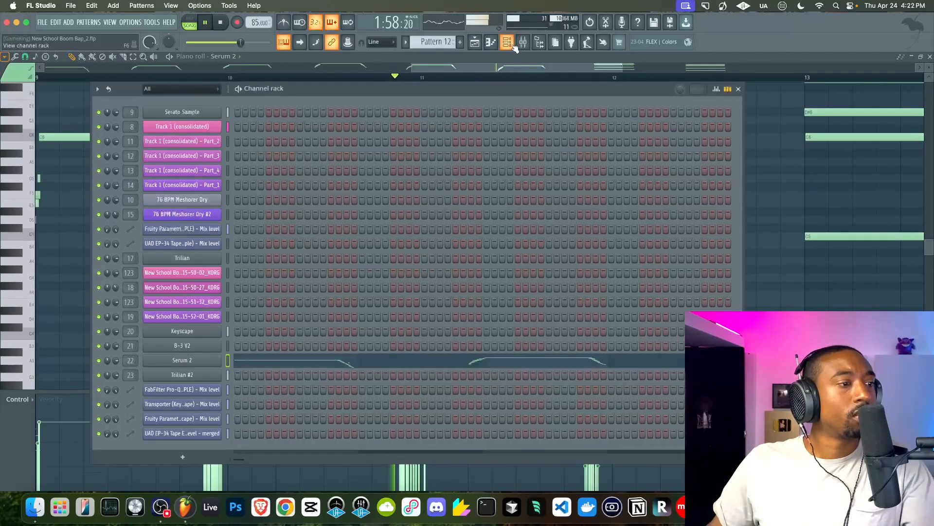
{"action": "left_click", "coordinate": [507, 42]}
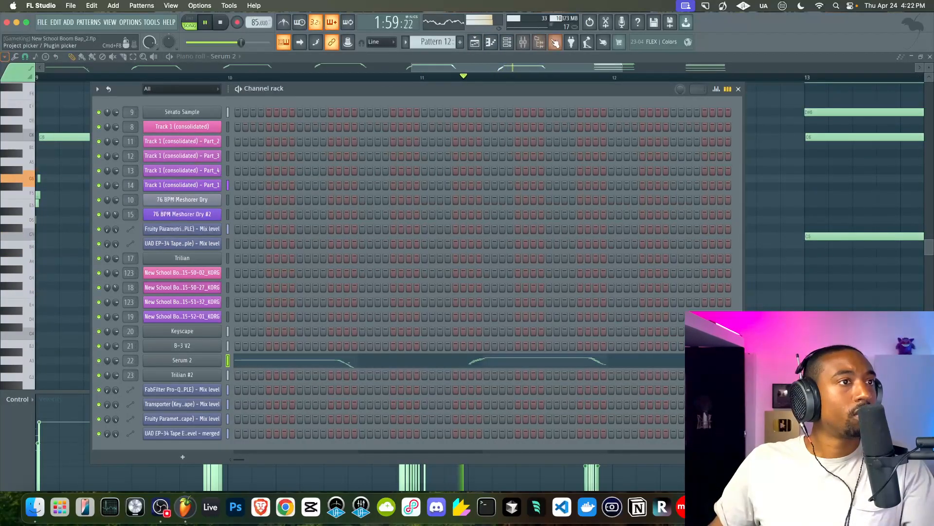
{"action": "left_click", "coordinate": [523, 42]}
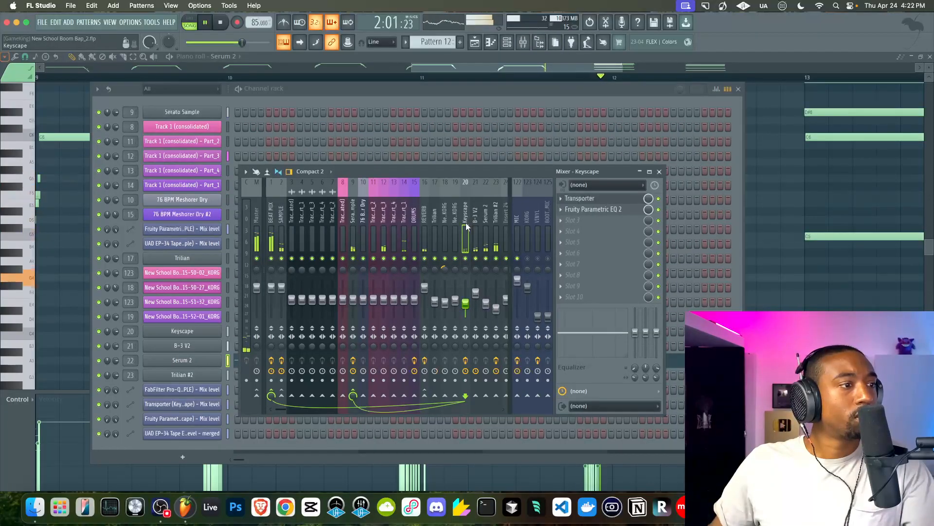
{"action": "left_click", "coordinate": [484, 232]}
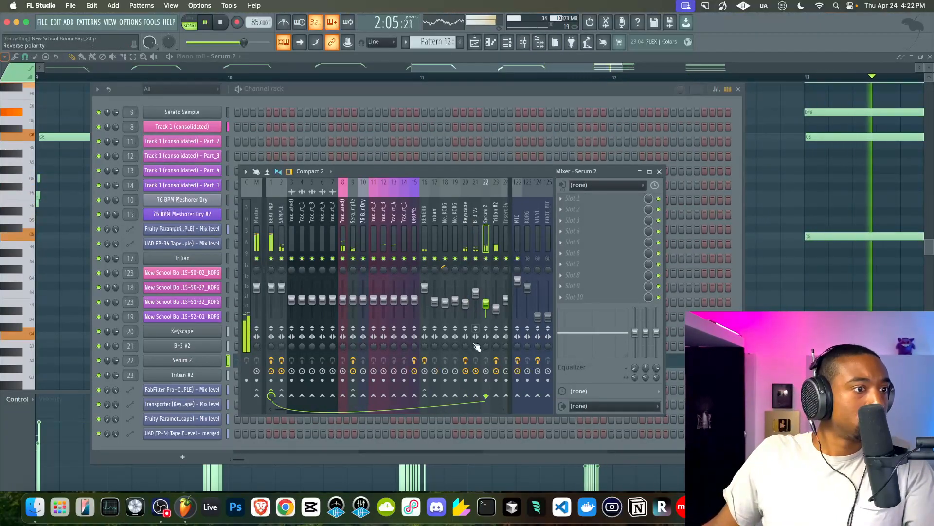
{"action": "left_click", "coordinate": [465, 396]}
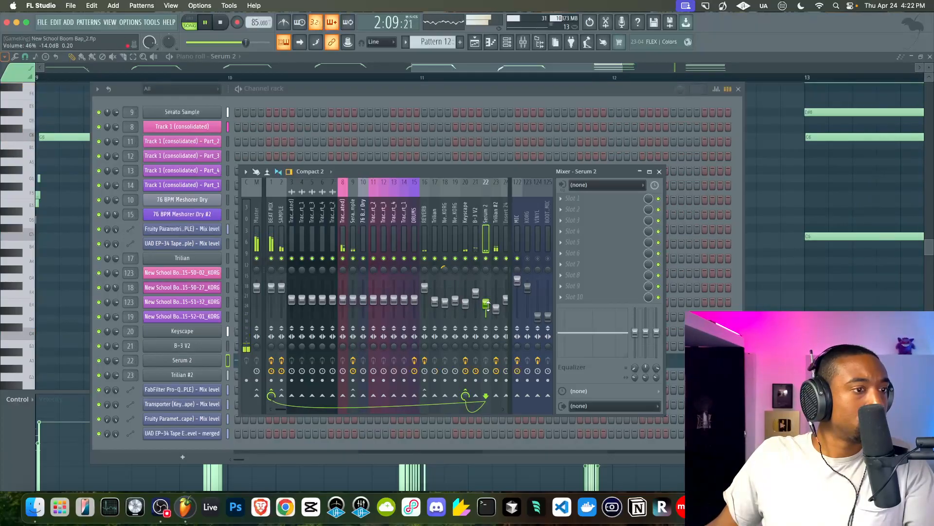
{"action": "left_click_drag", "start_coordinate": [485, 305], "coordinate": [485, 306]}
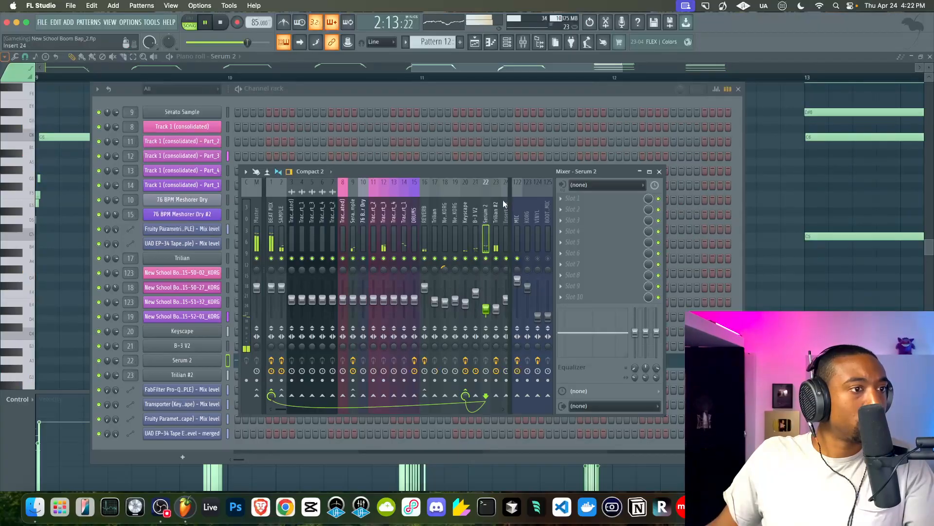
{"action": "left_click", "coordinate": [475, 42]}
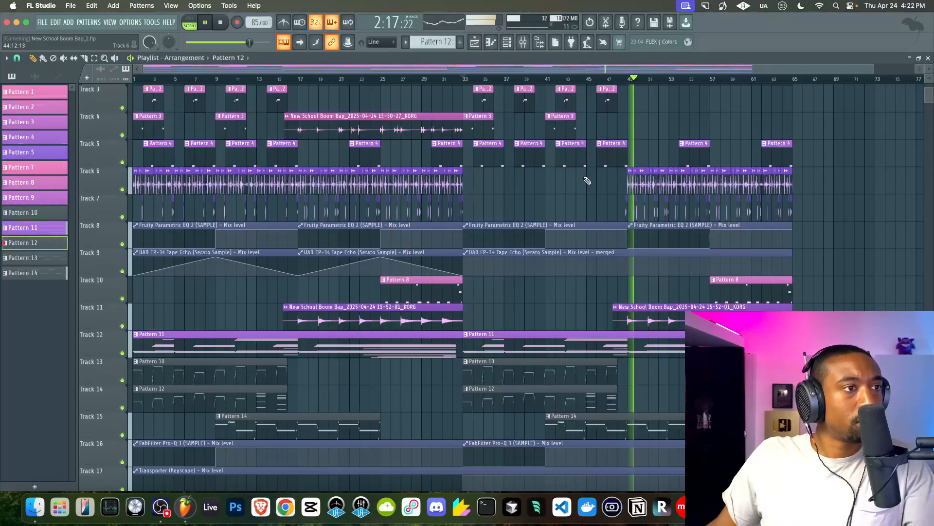
{"action": "scroll", "coordinate": [609, 190], "scroll_direction": "up", "scroll_amount": 4}
{"action": "scroll", "coordinate": [621, 215], "scroll_direction": "down", "scroll_amount": 3}
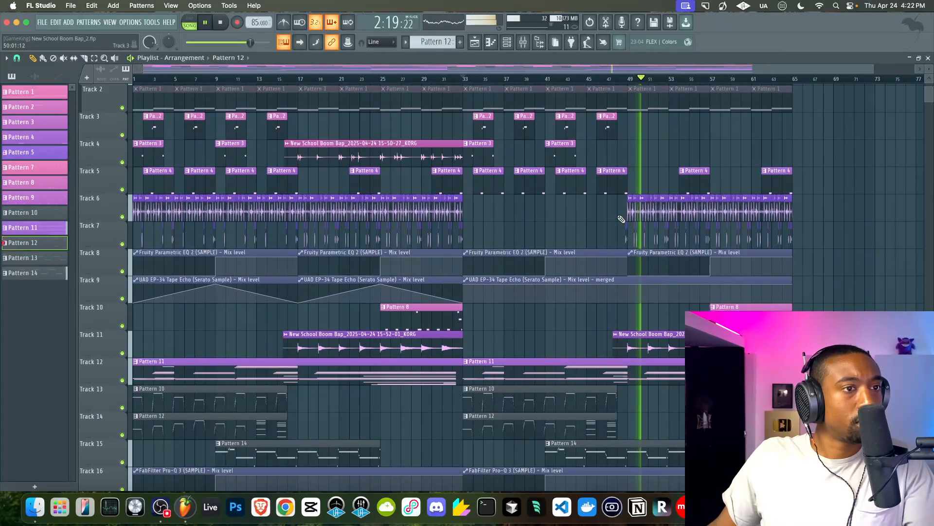
{"action": "scroll", "coordinate": [589, 217], "scroll_direction": "down", "scroll_amount": 1}
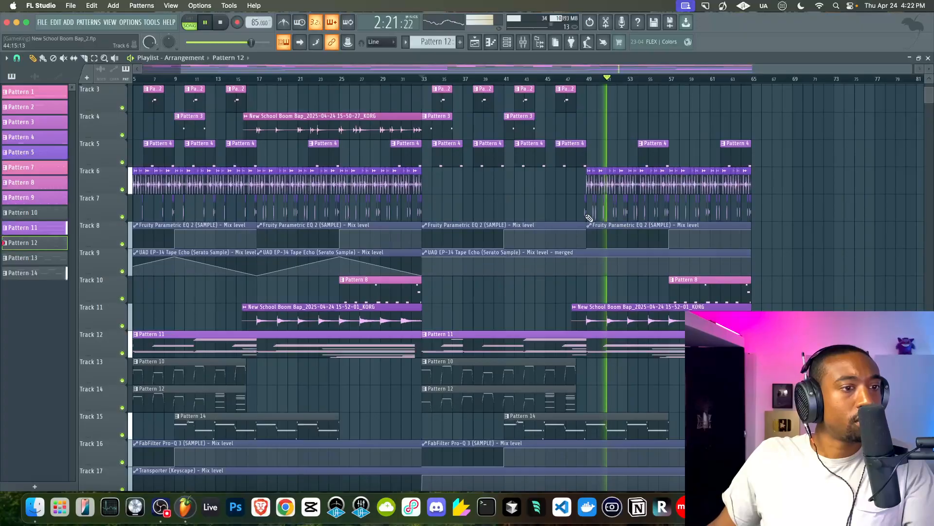
{"action": "scroll", "coordinate": [547, 314], "scroll_direction": "down", "scroll_amount": 1}
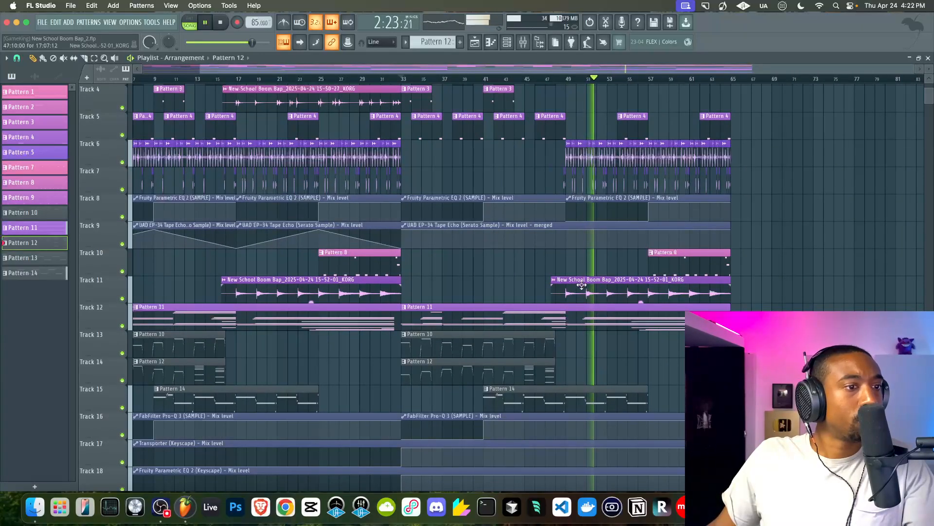
{"action": "right_click", "coordinate": [559, 284]}
{"action": "left_click", "coordinate": [574, 382]}
Step: Set the stereo delay of the unique 15-52-01_KORG #2 audio clip to 20% right
{"action": "double_click", "coordinate": [602, 290]}
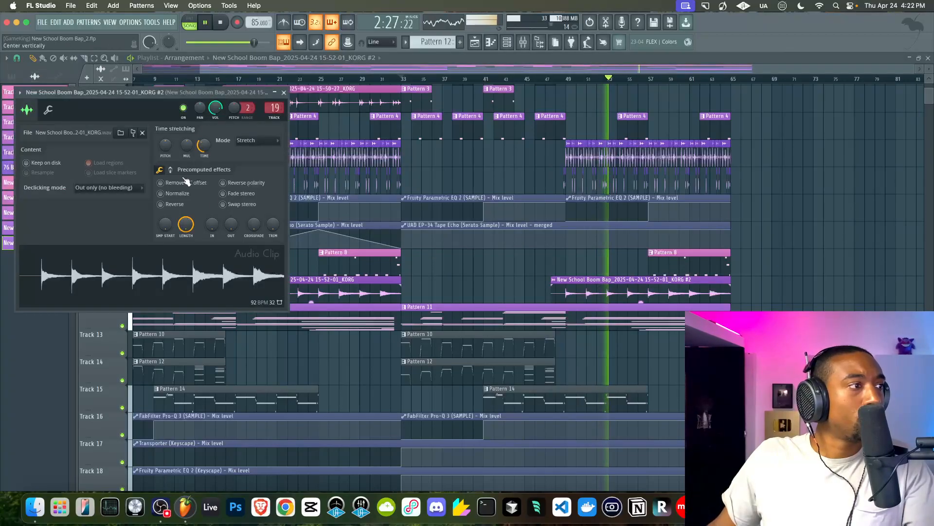
{"action": "left_click_drag", "start_coordinate": [211, 226], "coordinate": [211, 214]}
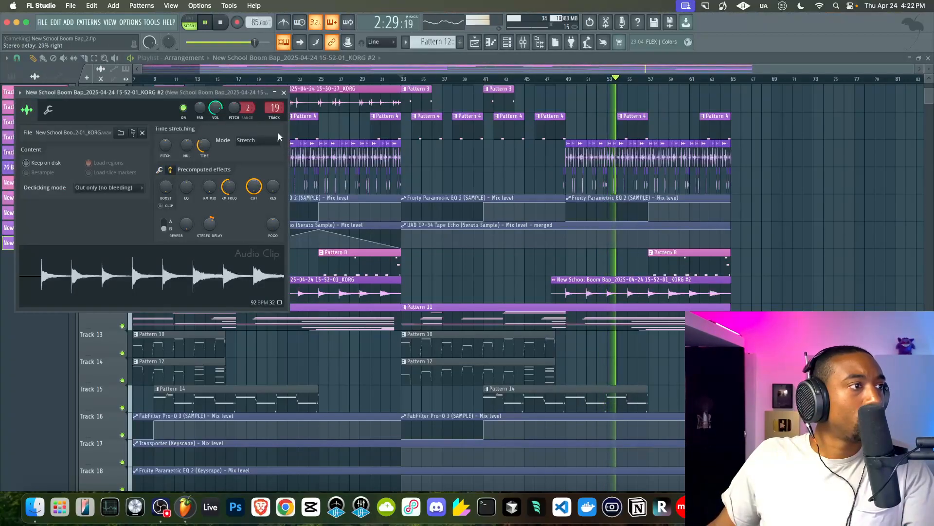
{"action": "left_click", "coordinate": [283, 92]}
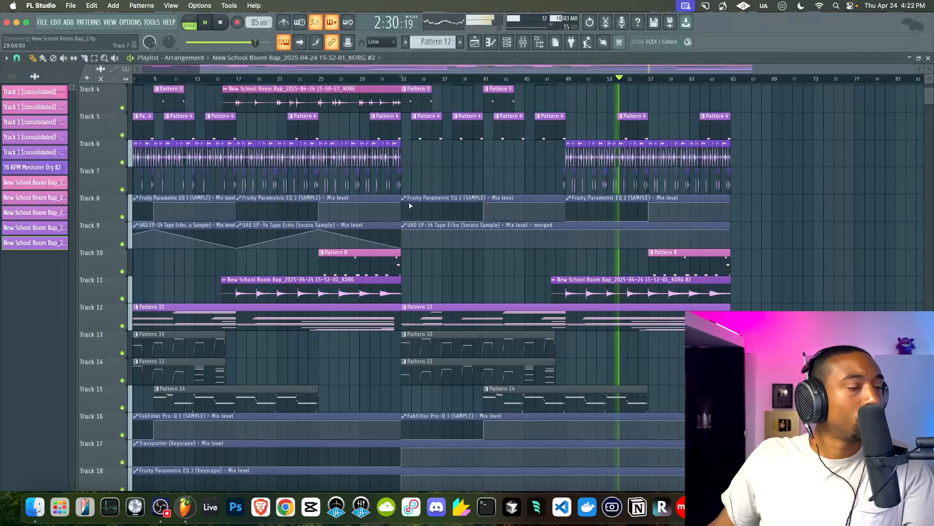
Step: Lower the volume of the unique 15-52-01_KORG #2 clip on Track 11 and save the project
{"action": "double_click", "coordinate": [583, 294]}
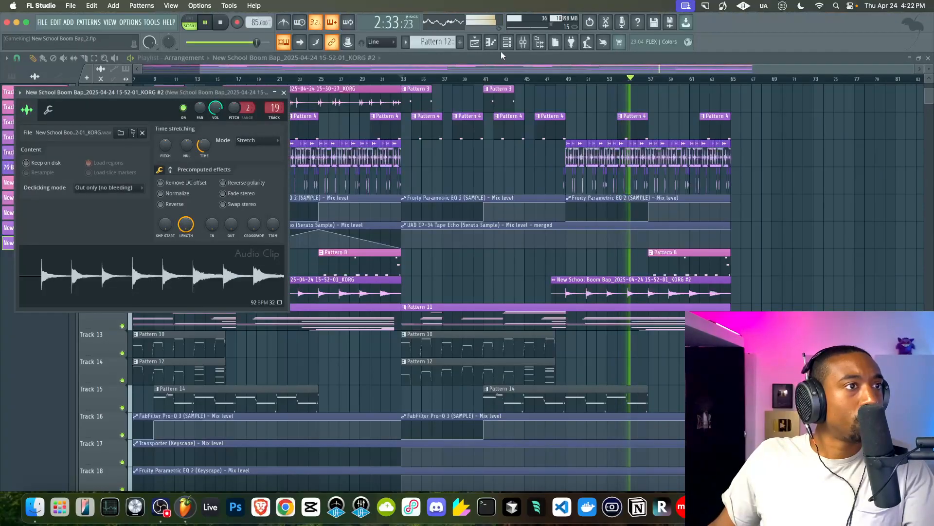
{"action": "left_click", "coordinate": [524, 45]}
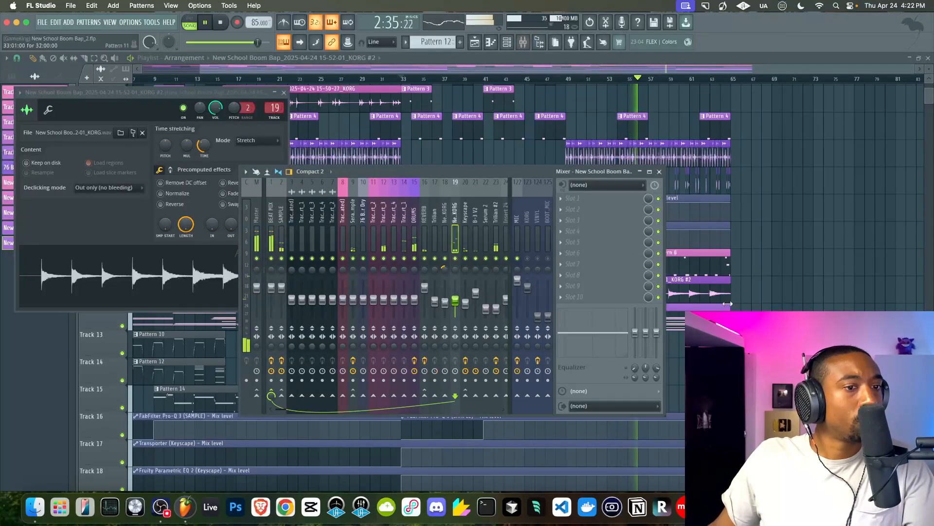
{"action": "left_click", "coordinate": [677, 303]}
{"action": "mouse_move", "coordinate": [641, 302]}
{"action": "left_mouse_down"}
{"action": "mouse_move", "coordinate": [641, 312]}
{"action": "mouse_move", "coordinate": [641, 302]}
{"action": "left_mouse_up"}
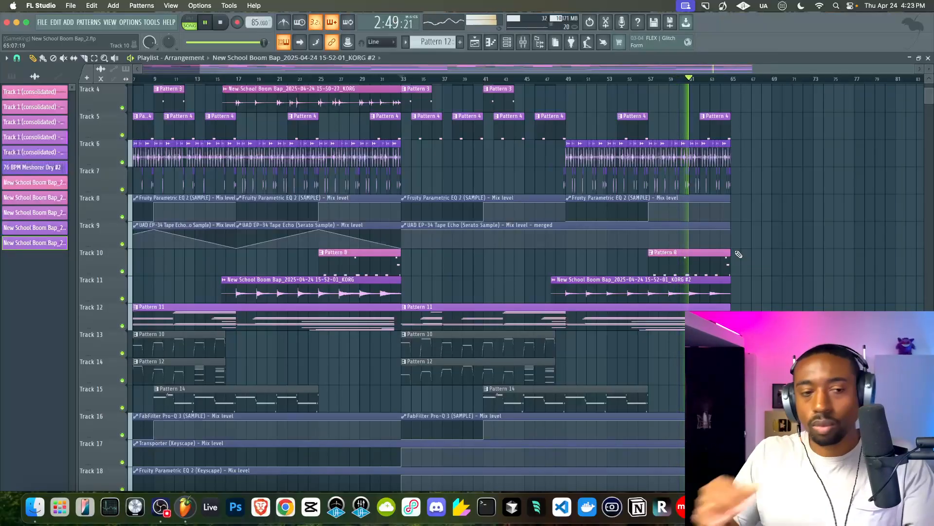
{"action": "key", "text": "super+s"}
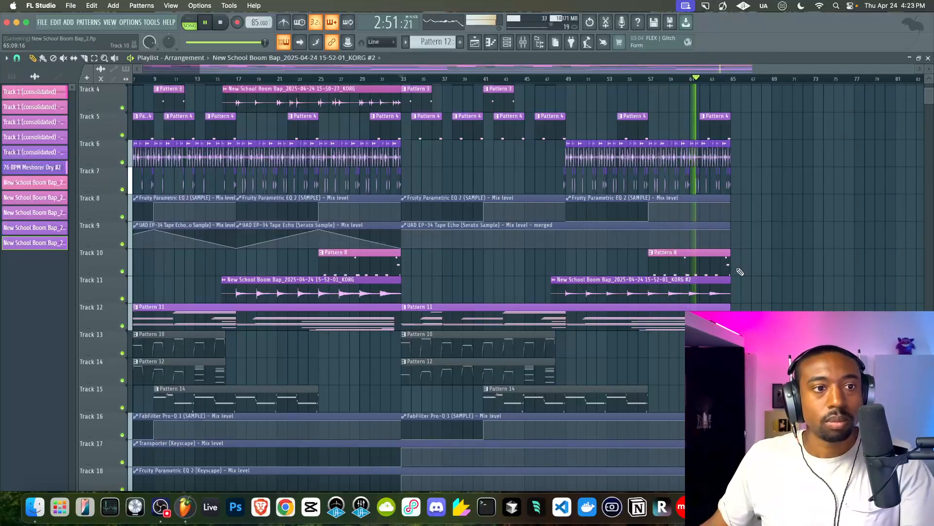
Step: Mute the MIC track in the mixer and resume playback
{"action": "left_click", "coordinate": [523, 42]}
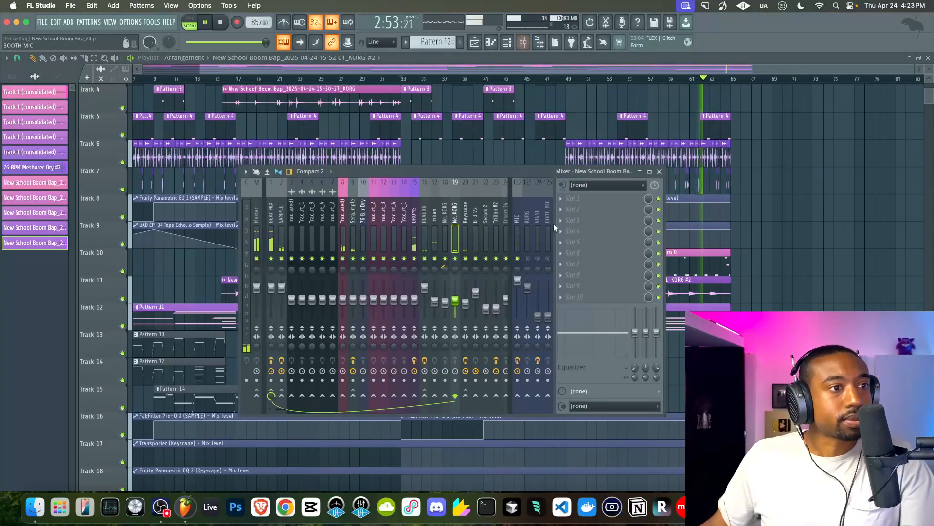
{"action": "key", "text": "F9"}
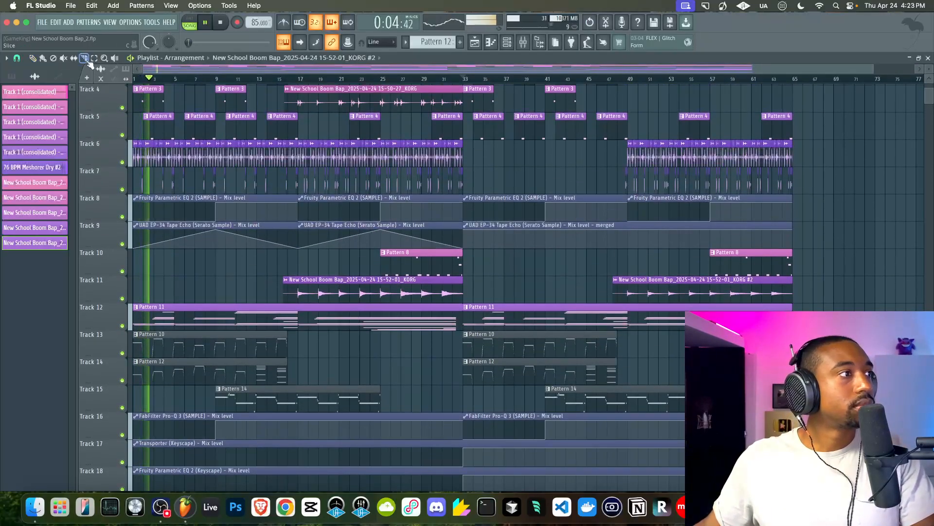
{"action": "scroll", "coordinate": [796, 200], "scroll_direction": "up", "scroll_amount": 5}
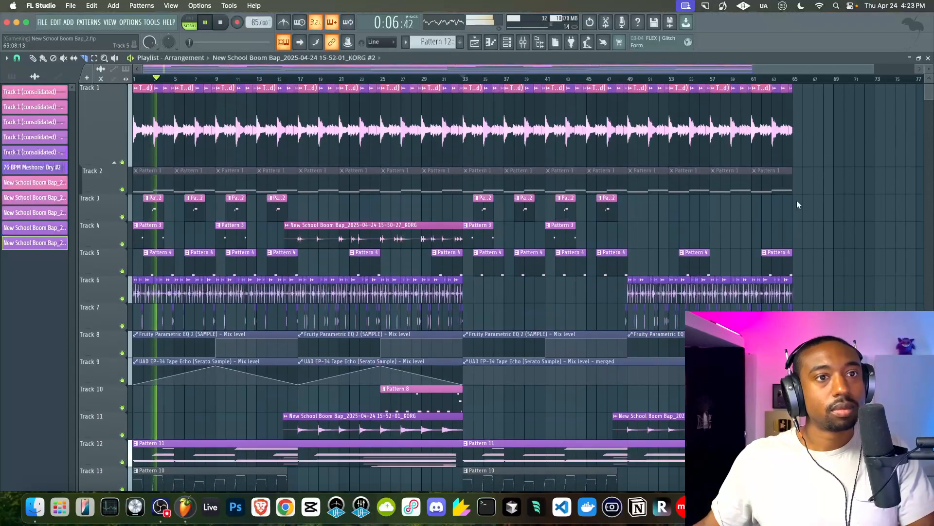
{"action": "left_click", "coordinate": [522, 43]}
{"action": "key", "text": "space"}
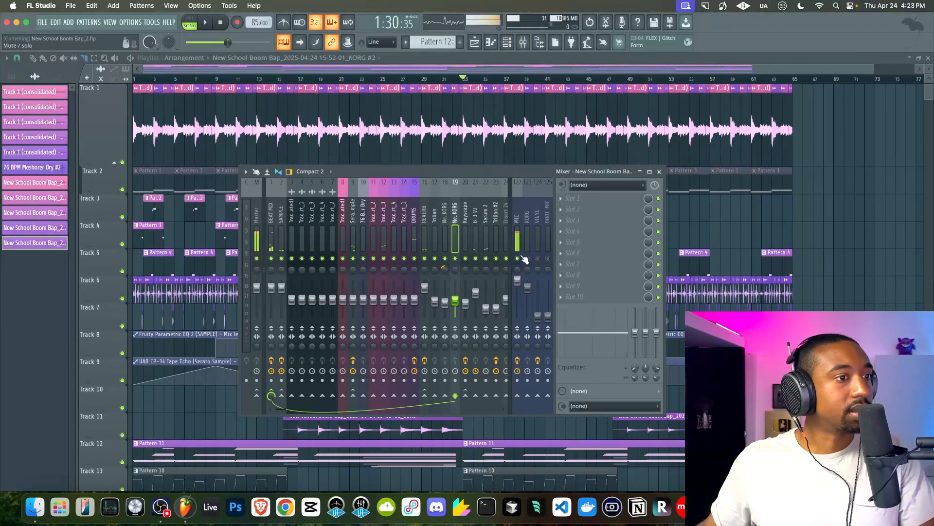
{"action": "left_click", "coordinate": [518, 258]}
{"action": "key", "text": "space"}
Step: Delete the 76 BPM drum loop slices in bar 1 of Track 6 and insert an empty track above the loop
{"action": "left_click", "coordinate": [33, 59]}
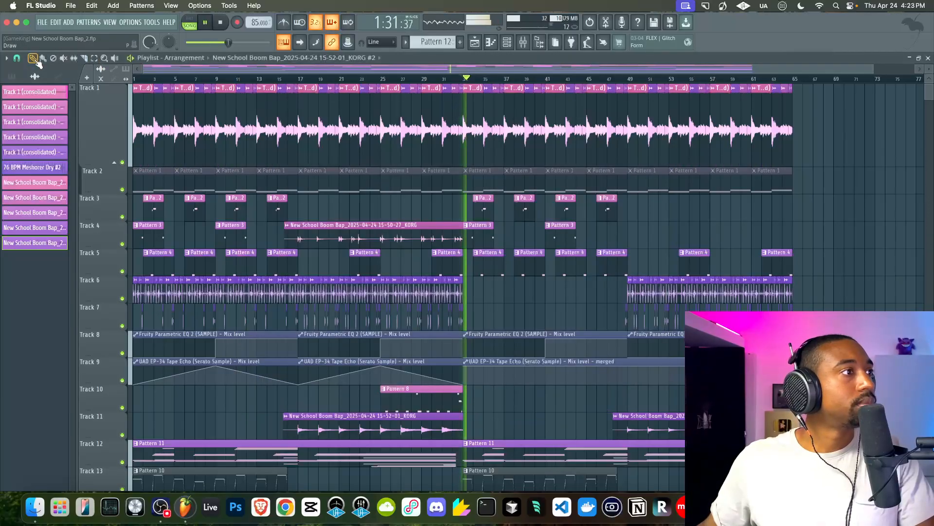
{"action": "key", "text": "space"}
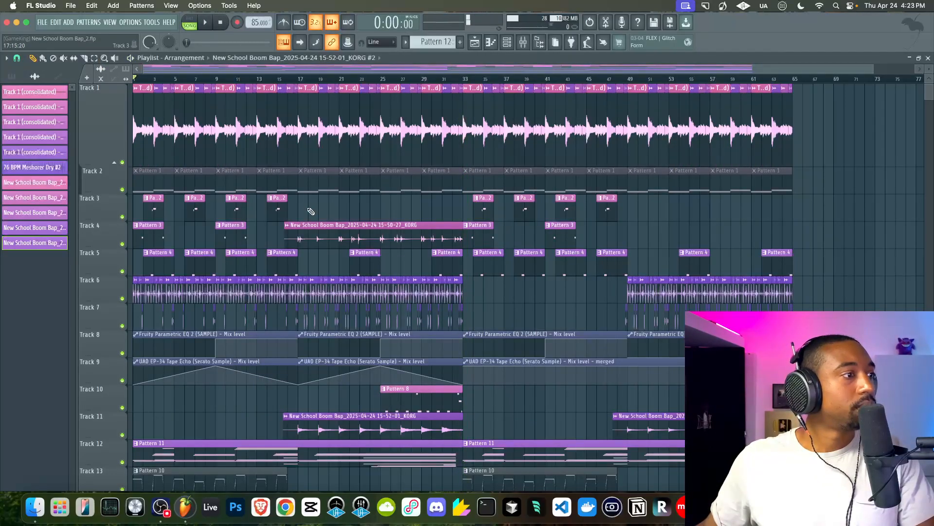
{"action": "scroll", "coordinate": [190, 292], "scroll_direction": "up", "scroll_amount": 4}
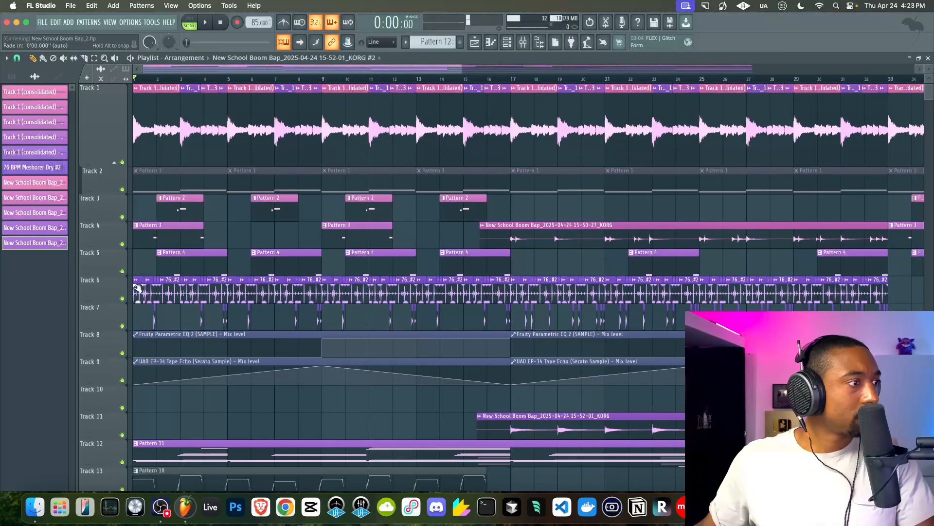
{"action": "left_click_drag", "start_coordinate": [140, 276], "coordinate": [153, 302]}
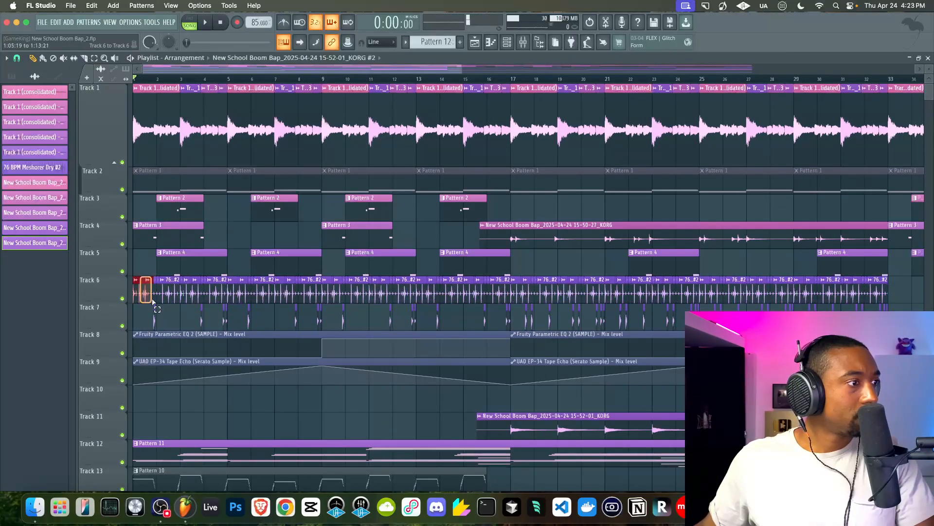
{"action": "right_click", "coordinate": [108, 291]}
{"action": "left_click", "coordinate": [113, 289]}
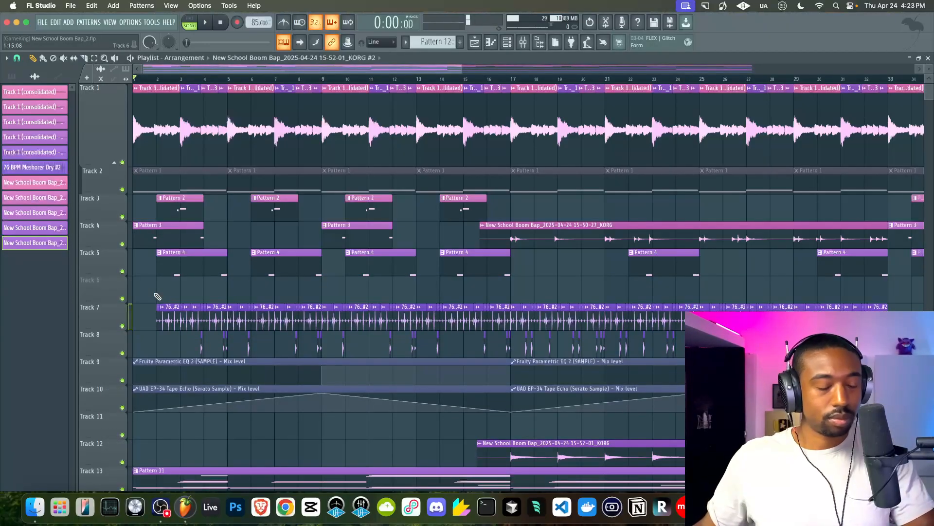
Step: Try to delete the 76 BPM loop slices on Tracks 7 and 8 from bar 2 to just before bar 6
{"action": "left_click_drag", "start_coordinate": [159, 302], "coordinate": [232, 340]}
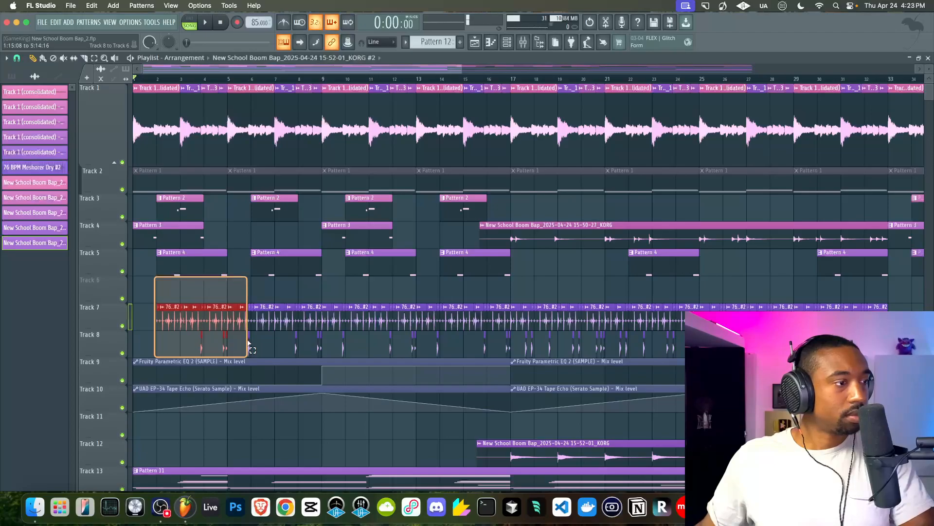
{"action": "key", "text": "Delete"}
{"action": "key", "text": "space"}
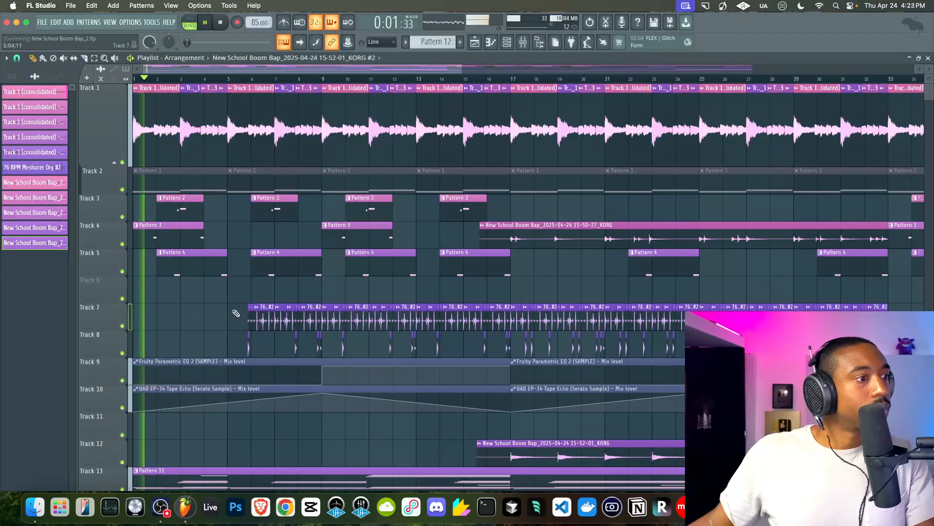
{"action": "key", "text": "ctrl+z"}
Step: Delete the 76 BPM loop slices on Tracks 7 and 8 before bar 5 and save the project
{"action": "left_click_drag", "start_coordinate": [223, 277], "coordinate": [163, 332]}
{"action": "key", "text": "Delete"}
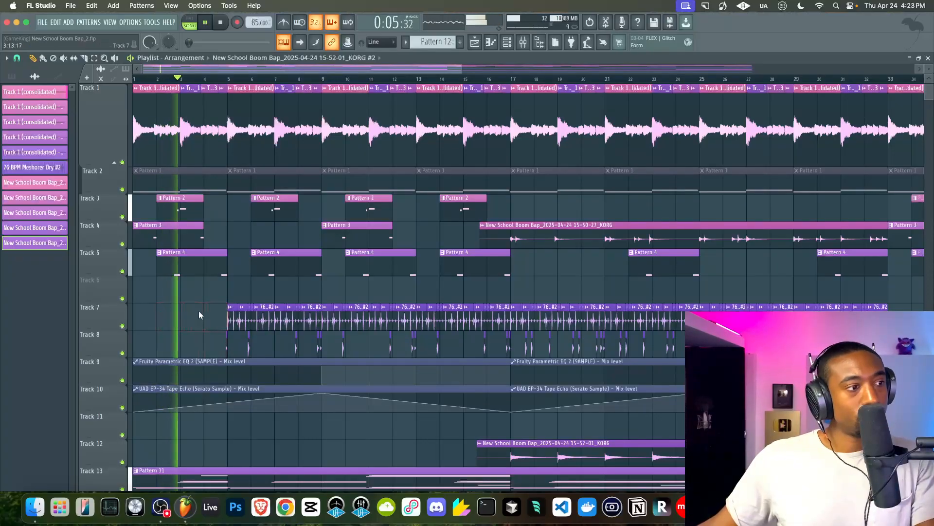
{"action": "scroll", "coordinate": [208, 307], "scroll_direction": "up", "scroll_amount": 2}
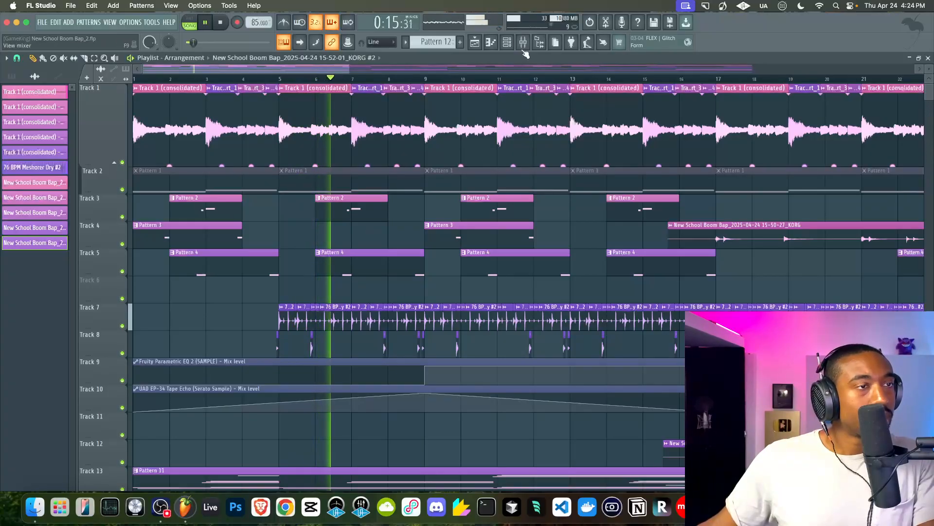
{"action": "scroll", "coordinate": [370, 278], "scroll_direction": "down", "scroll_amount": 5}
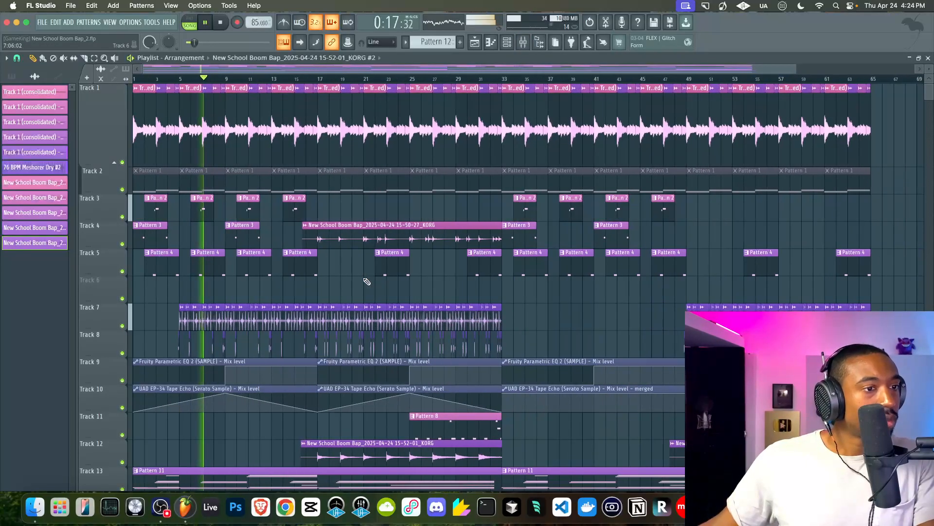
{"action": "scroll", "coordinate": [367, 281], "scroll_direction": "down", "scroll_amount": 3}
{"action": "key", "text": "super+s"}
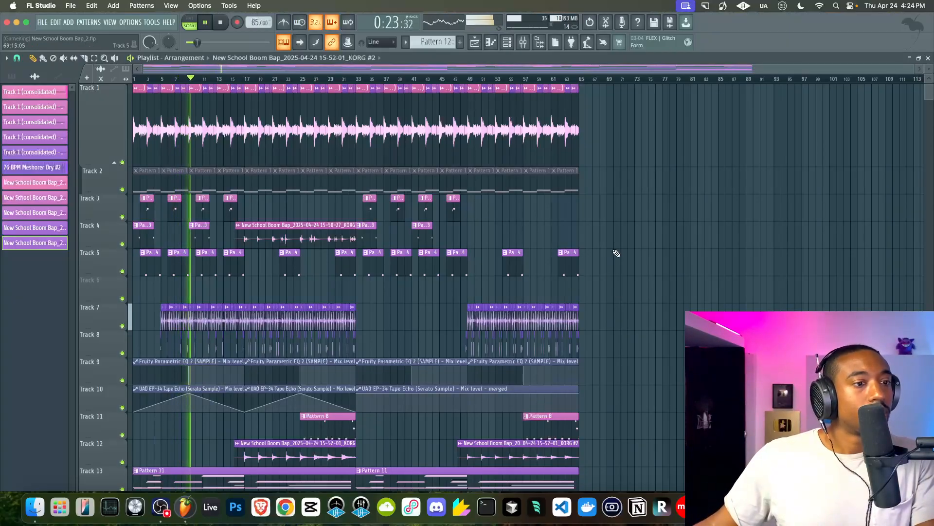
Step: Raise the main level of Fruity Parametric EQ 2 on the BEAT MIX track to 10.0 dB
{"action": "left_click", "coordinate": [523, 42]}
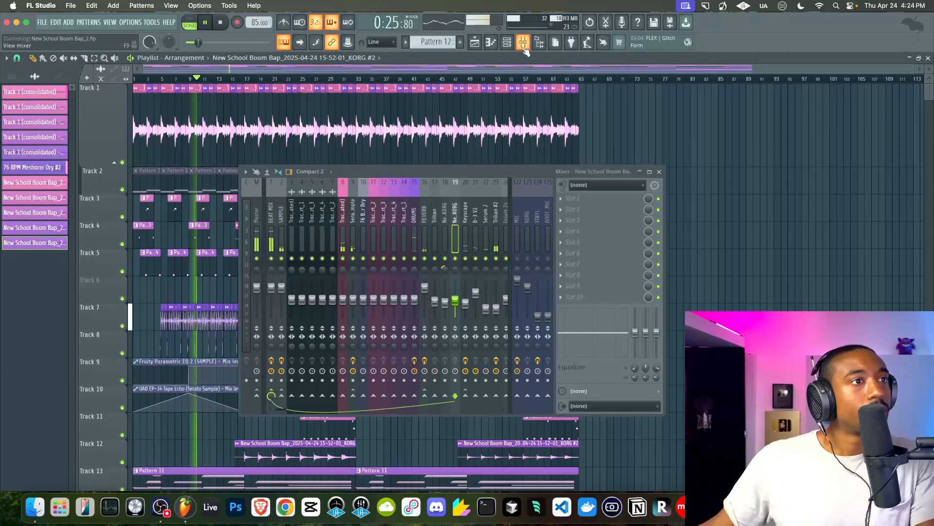
{"action": "left_click", "coordinate": [271, 236]}
{"action": "left_click", "coordinate": [591, 200]}
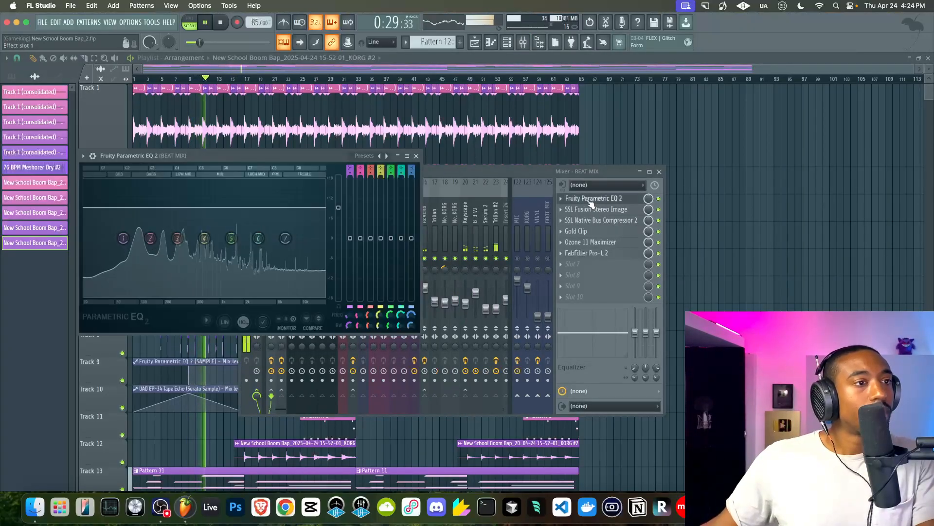
{"action": "right_click", "coordinate": [339, 206]}
{"action": "key", "text": "c"}
{"action": "left_click_drag", "start_coordinate": [340, 206], "coordinate": [340, 203]}
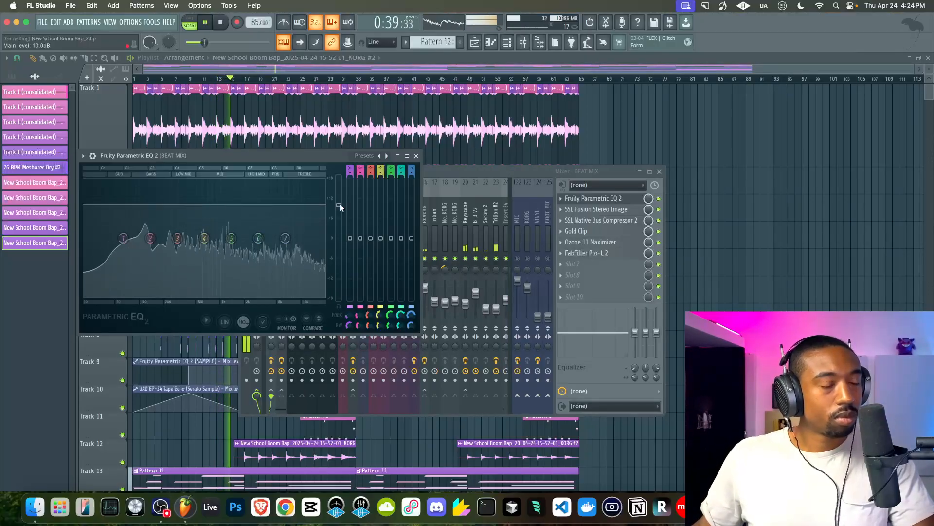
Step: Check FabFilter Pro-L 2, Gold Clip and SSL Native Bus Compressor 2 on the BEAT MIX track, then close them
{"action": "left_click", "coordinate": [621, 256]}
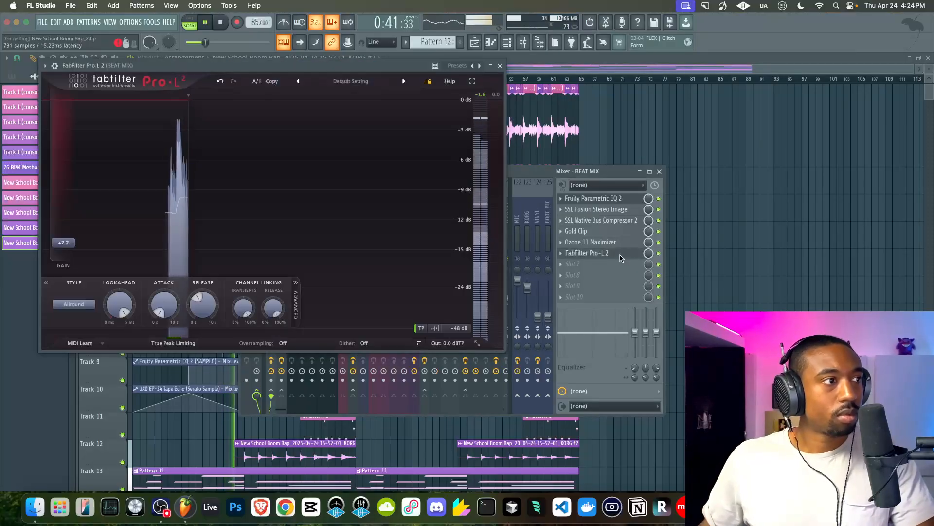
{"action": "left_click", "coordinate": [607, 234]}
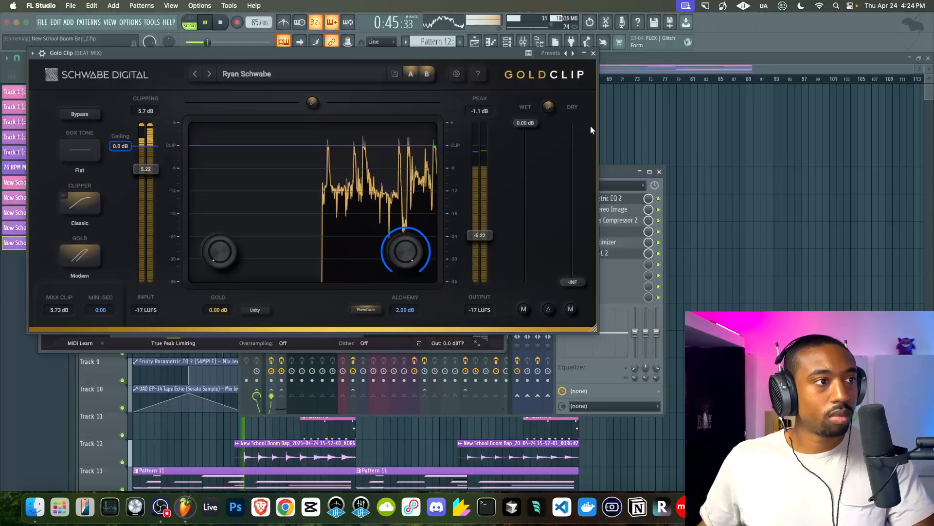
{"action": "left_click", "coordinate": [608, 231]}
{"action": "left_click", "coordinate": [596, 221]}
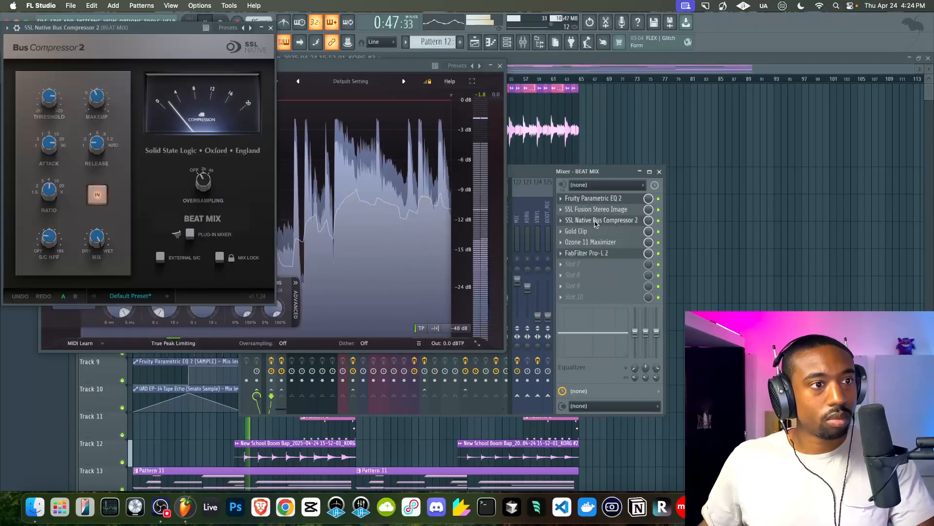
{"action": "left_click", "coordinate": [502, 68]}
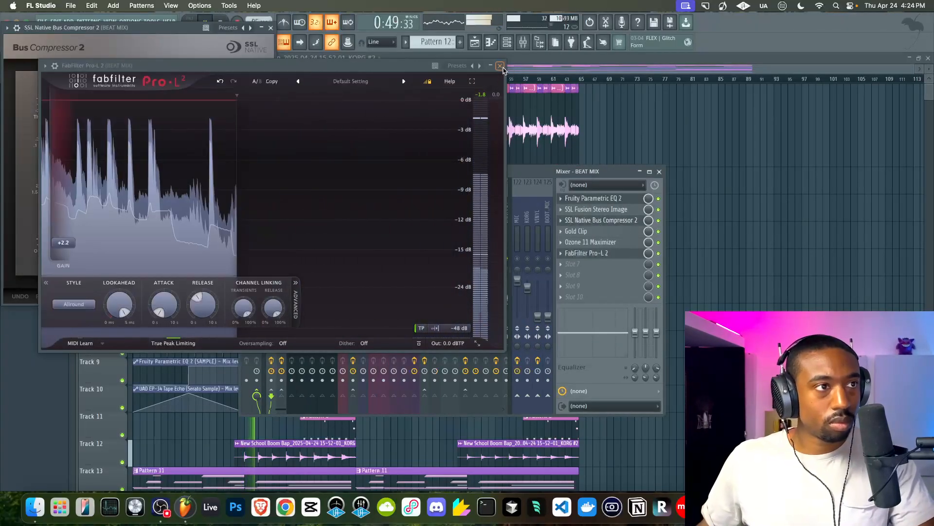
{"action": "left_click", "coordinate": [501, 67]}
{"action": "right_click", "coordinate": [675, 142]}
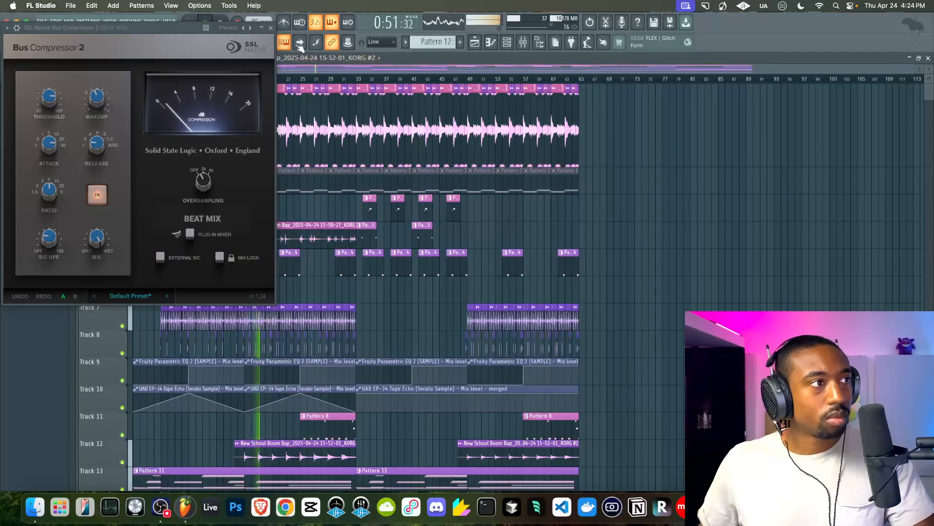
{"action": "left_click", "coordinate": [271, 27]}
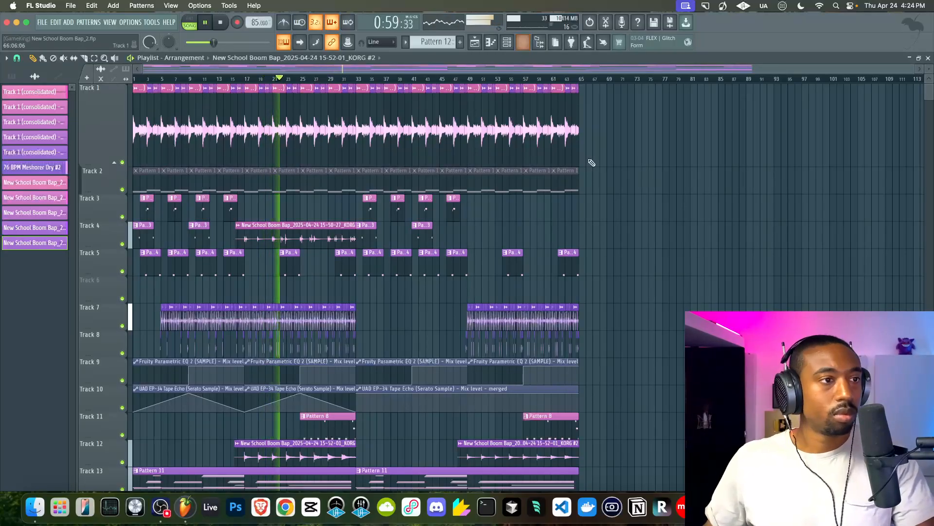
Step: Save the project as it stands, checking the mixer levels once during playback
{"action": "key", "text": "super+s"}
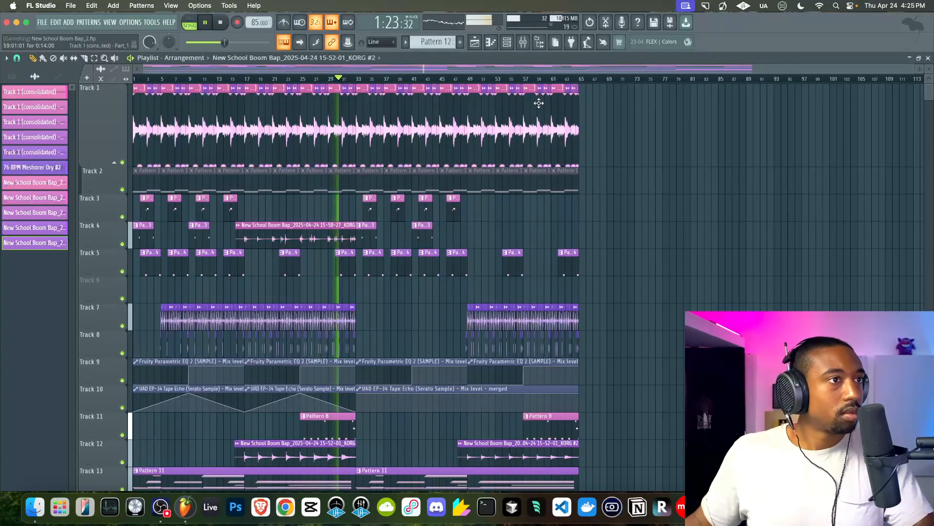
{"action": "left_click", "coordinate": [523, 42]}
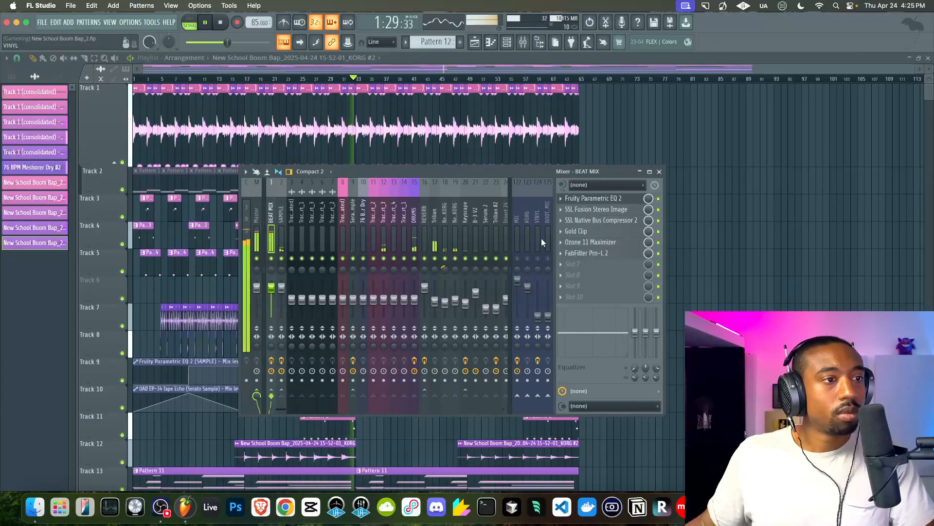
{"action": "left_click", "coordinate": [659, 172]}
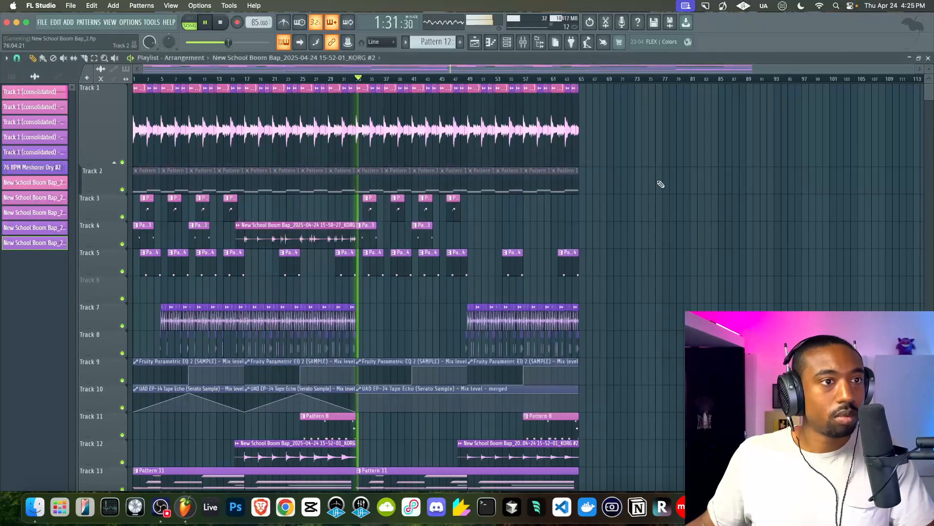
{"action": "key", "text": "super+s"}
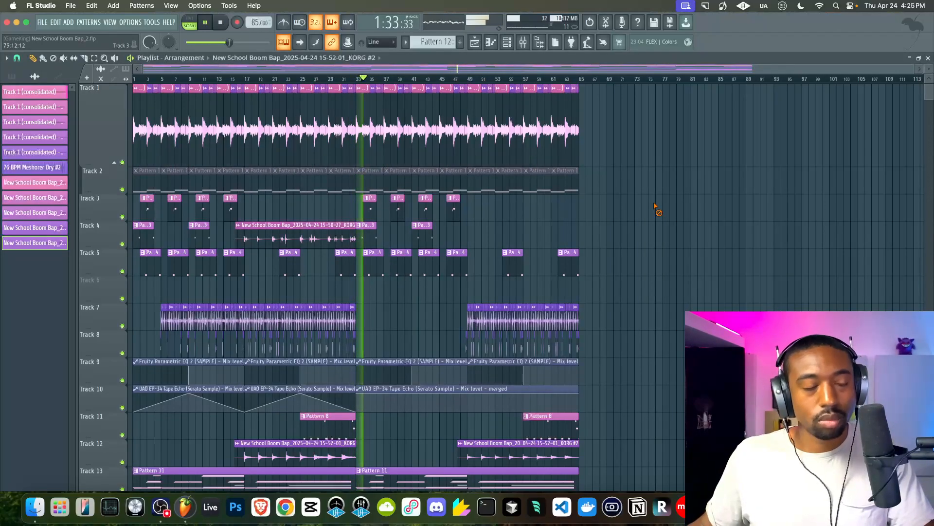
{"action": "scroll", "coordinate": [654, 204], "scroll_direction": "down", "scroll_amount": 3}
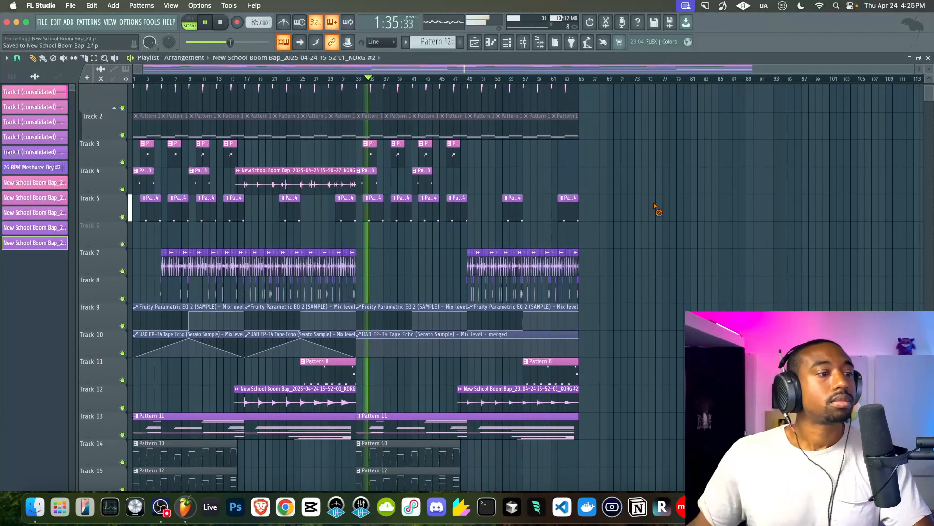
{"action": "scroll", "coordinate": [655, 207], "scroll_direction": "down", "scroll_amount": 2}
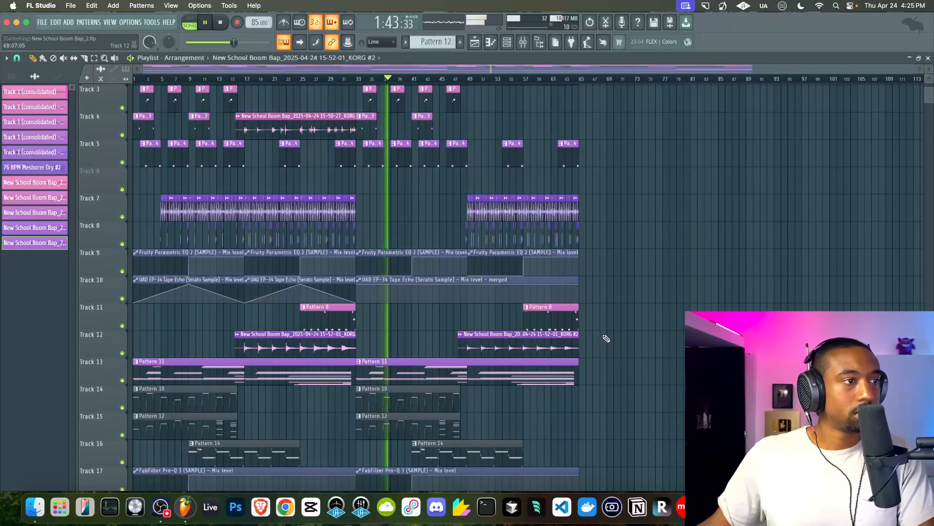
{"action": "scroll", "coordinate": [606, 338], "scroll_direction": "up", "scroll_amount": 1}
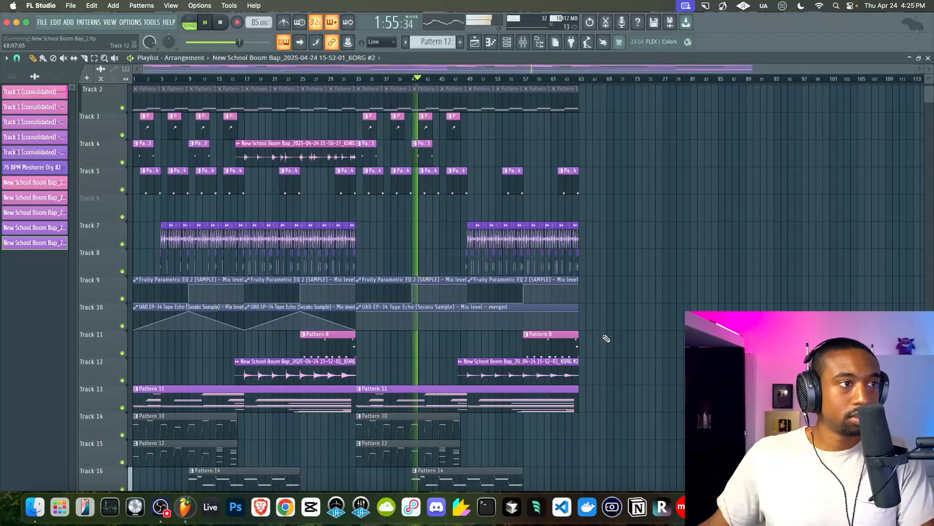
Step: Review Tracks 1 to 19 of the arrangement during playback and save the project
{"action": "scroll", "coordinate": [606, 338], "scroll_direction": "down", "scroll_amount": 3}
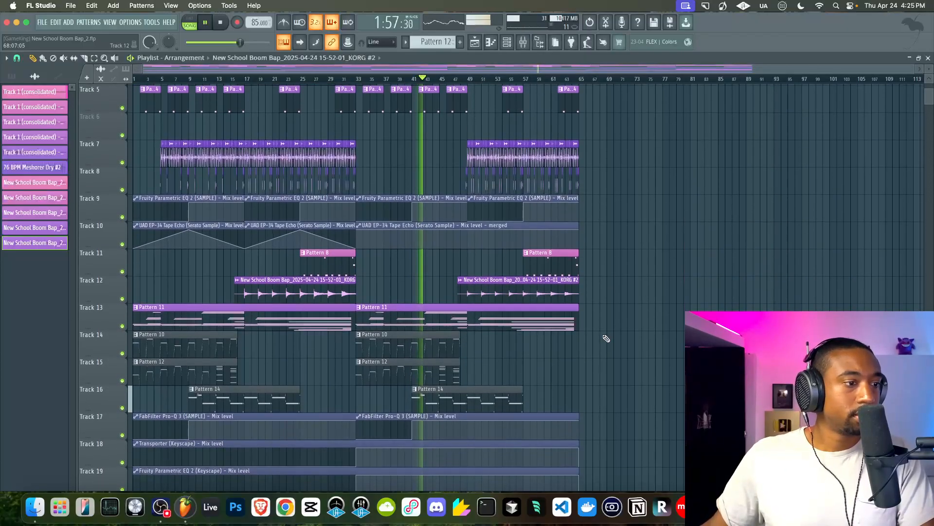
{"action": "scroll", "coordinate": [607, 339], "scroll_direction": "down", "scroll_amount": 1}
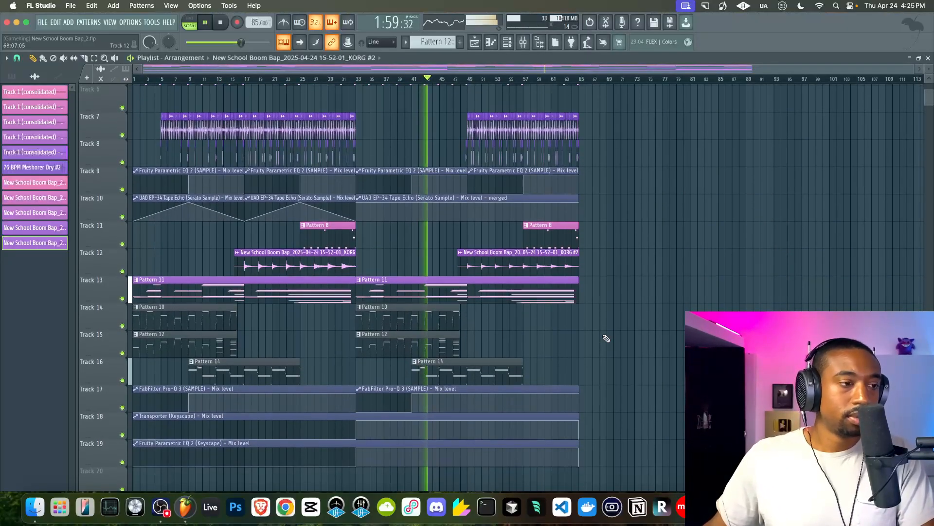
{"action": "scroll", "coordinate": [607, 339], "scroll_direction": "up", "scroll_amount": 5}
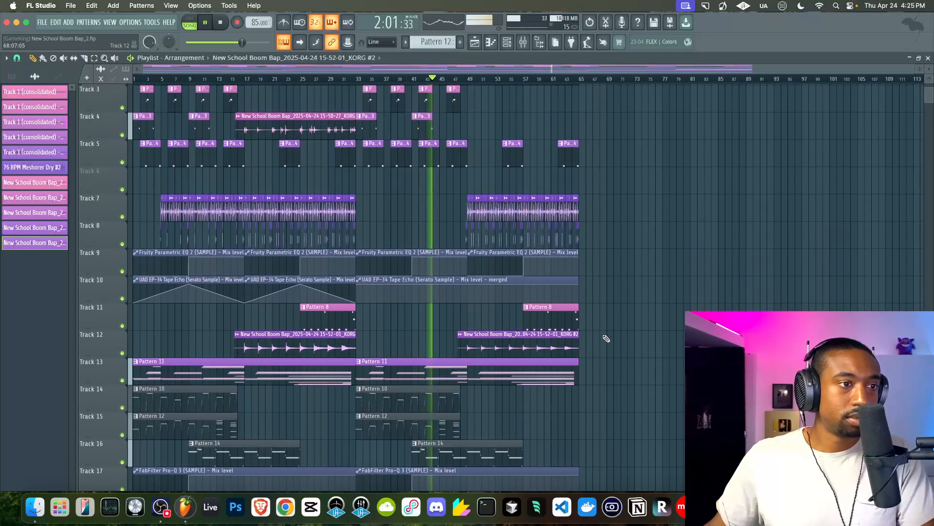
{"action": "scroll", "coordinate": [607, 338], "scroll_direction": "up", "scroll_amount": 2}
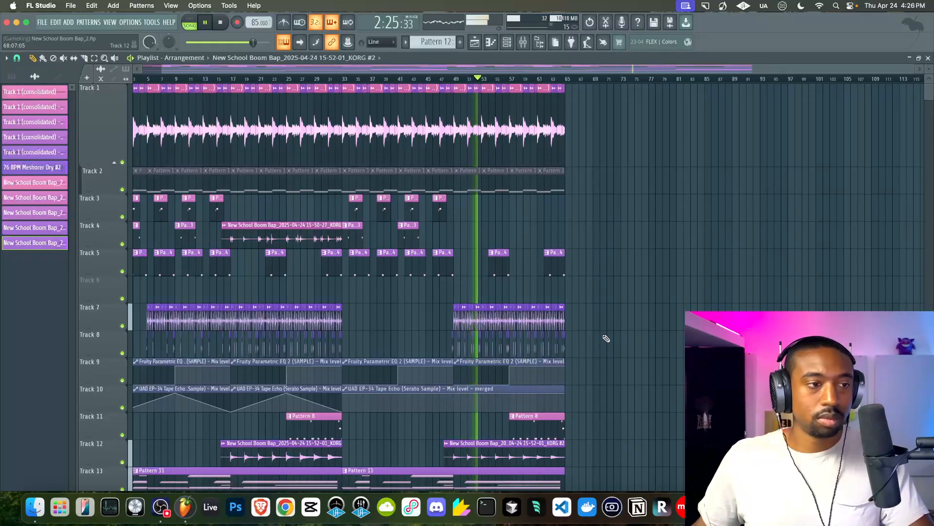
{"action": "key", "text": "super+s"}
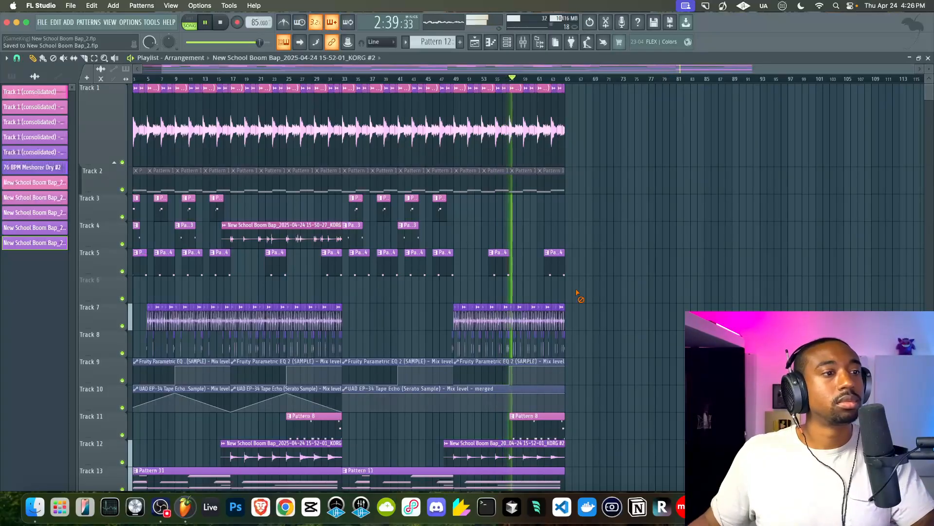
Step: Examine the arrangement's tracks through its final bars, check the mixer levels near the end, and stop playback
{"action": "scroll", "coordinate": [578, 292], "scroll_direction": "down", "scroll_amount": 1}
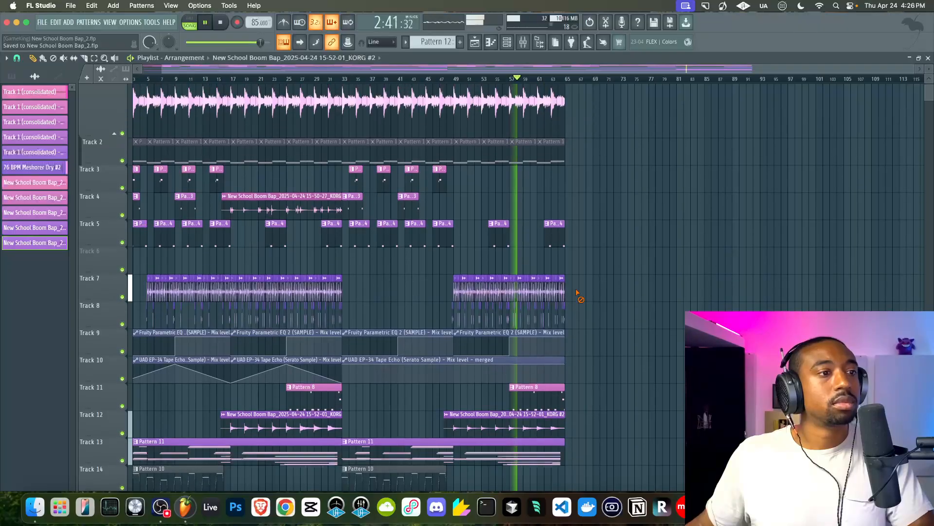
{"action": "scroll", "coordinate": [577, 293], "scroll_direction": "up", "scroll_amount": 1}
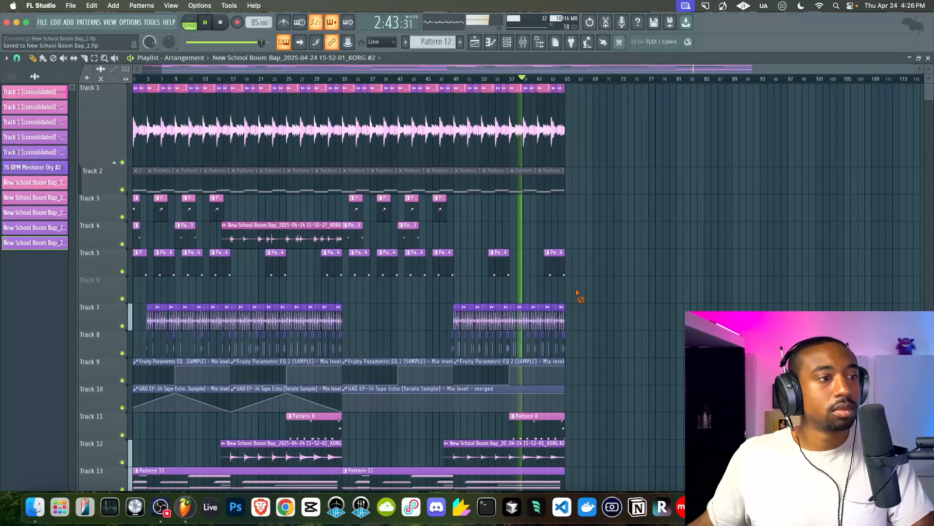
{"action": "scroll", "coordinate": [578, 293], "scroll_direction": "down", "scroll_amount": 3}
{"action": "scroll", "coordinate": [597, 331], "scroll_direction": "down", "scroll_amount": 2}
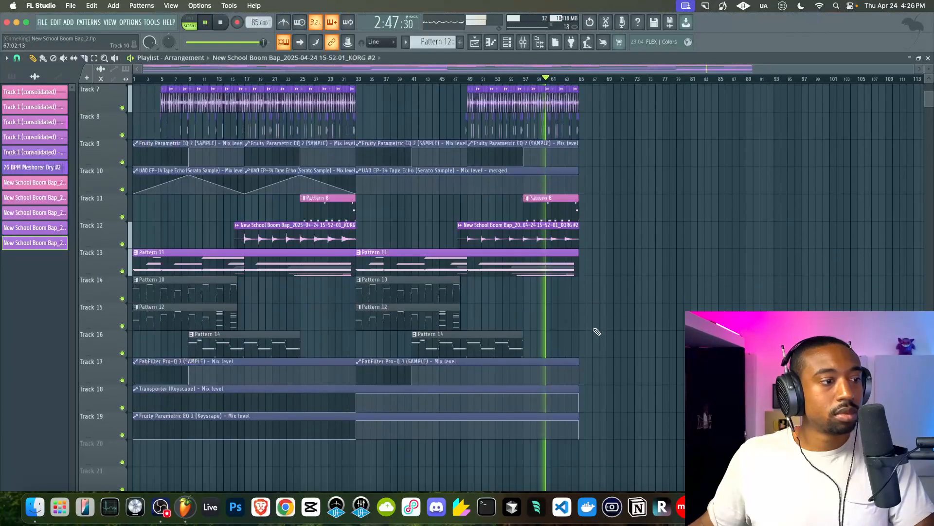
{"action": "scroll", "coordinate": [597, 331], "scroll_direction": "up", "scroll_amount": 4}
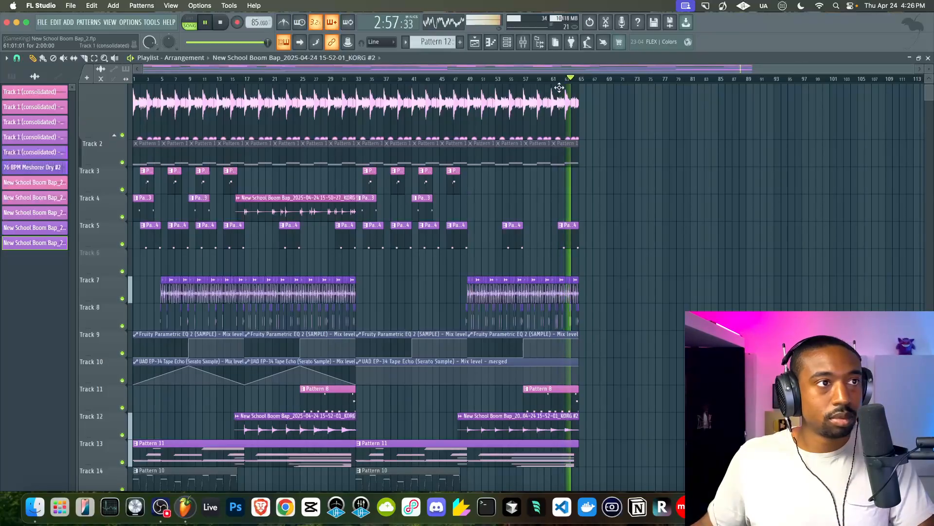
{"action": "left_click", "coordinate": [523, 42]}
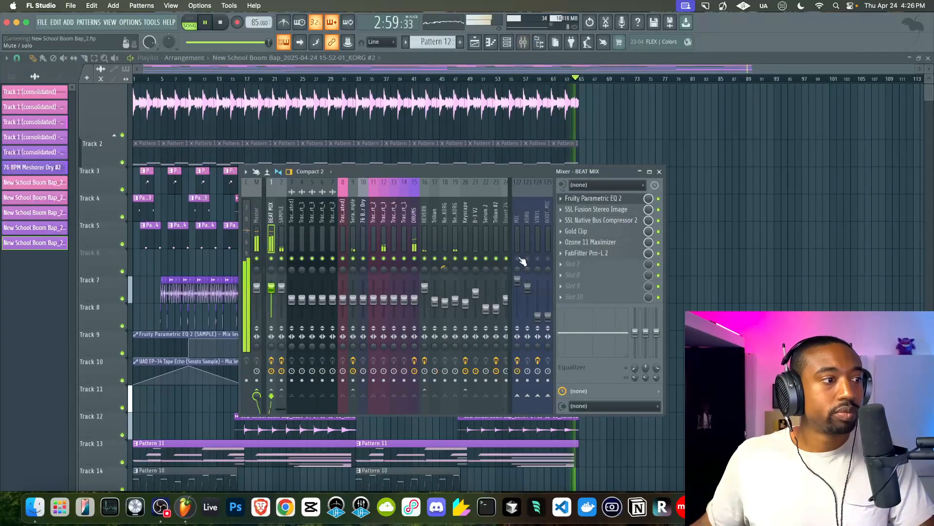
{"action": "key", "text": "space"}
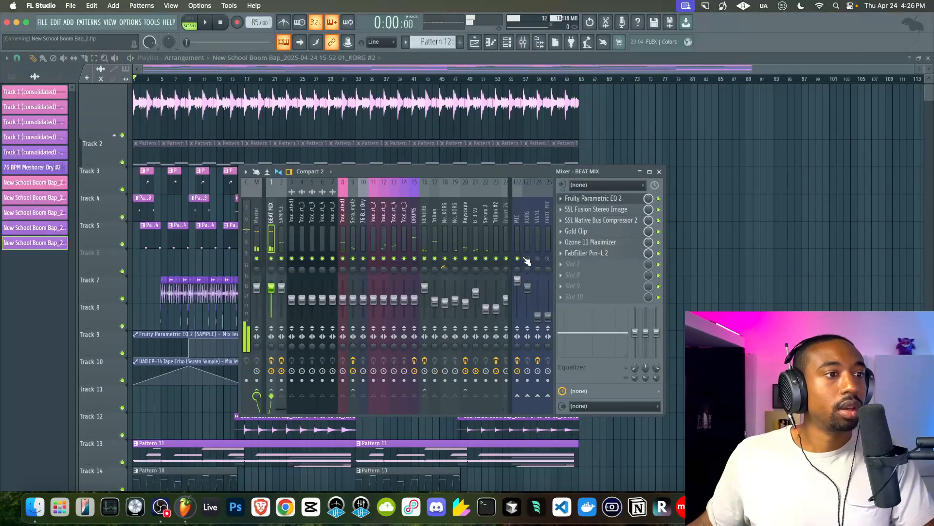
{"action": "key", "text": "F9"}
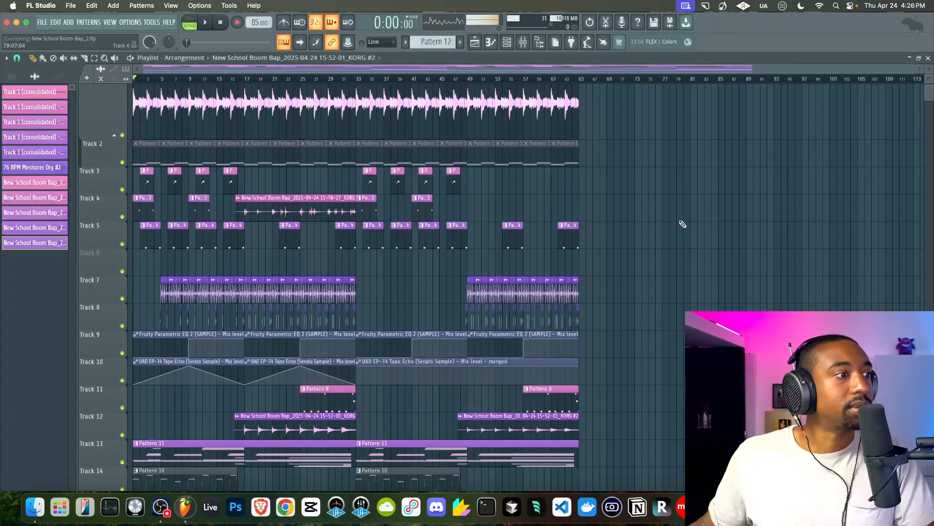
{"action": "scroll", "coordinate": [685, 231], "scroll_direction": "up", "scroll_amount": 1}
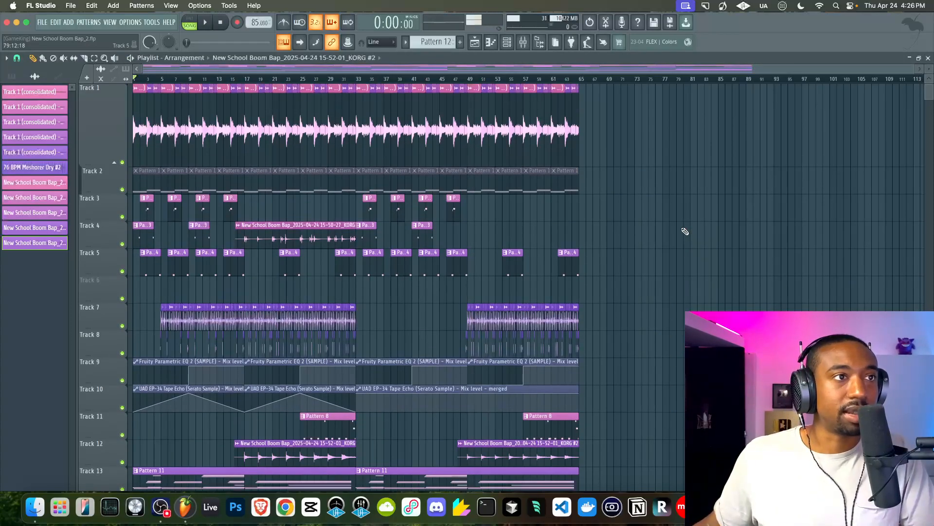